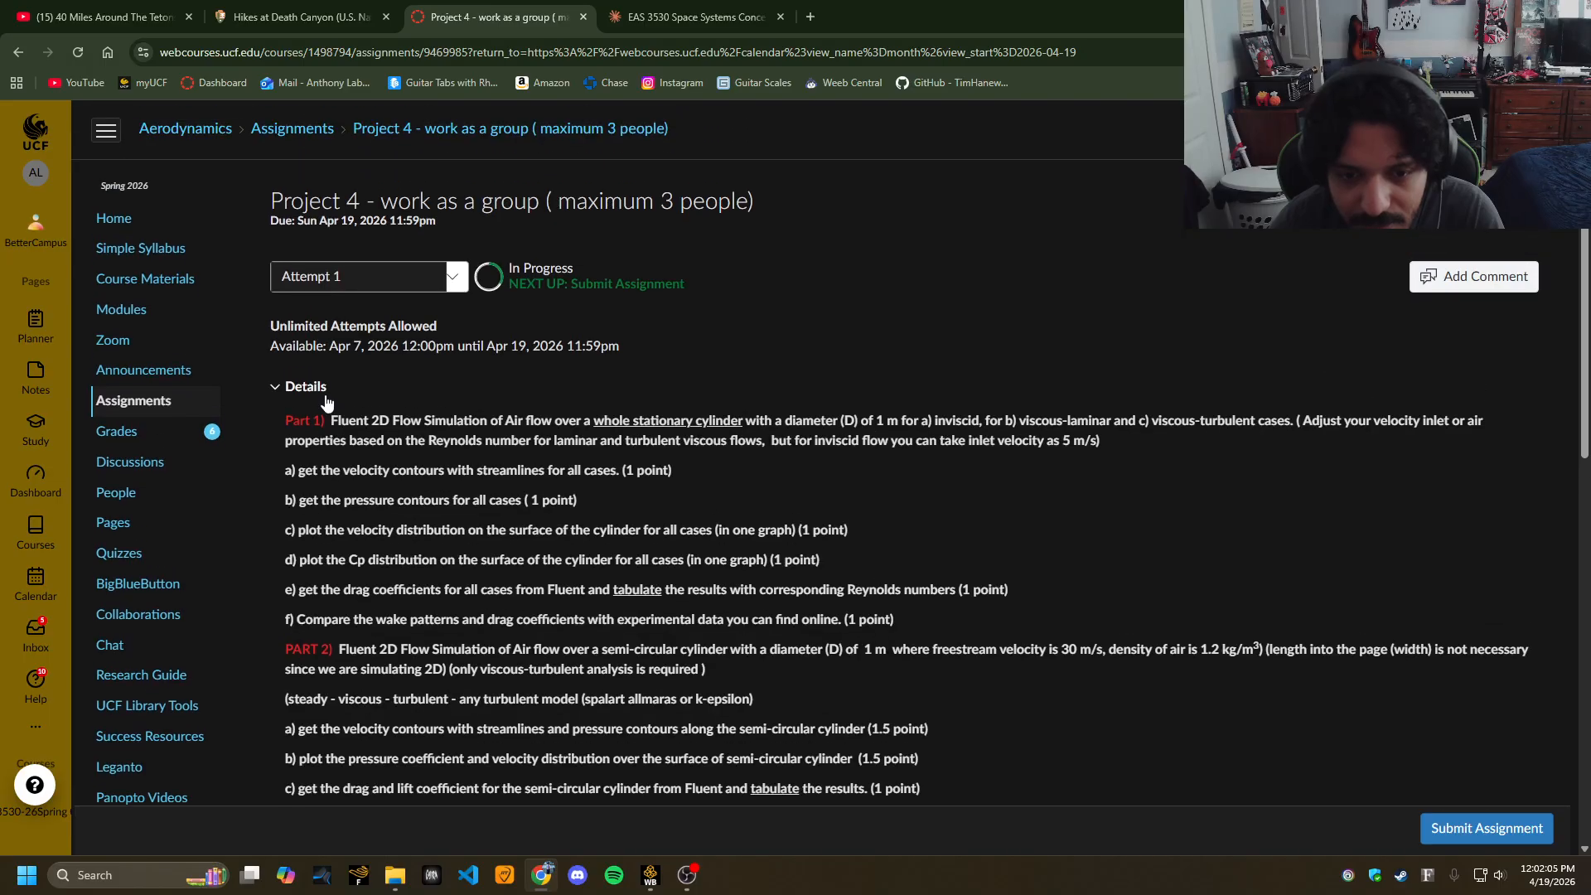
Review the Part 1 cylinder flow task list, then switch to the proj4 Workbench project.
{"action": "scroll", "coordinate": [387, 329], "scroll_direction": "down", "scroll_amount": 1}
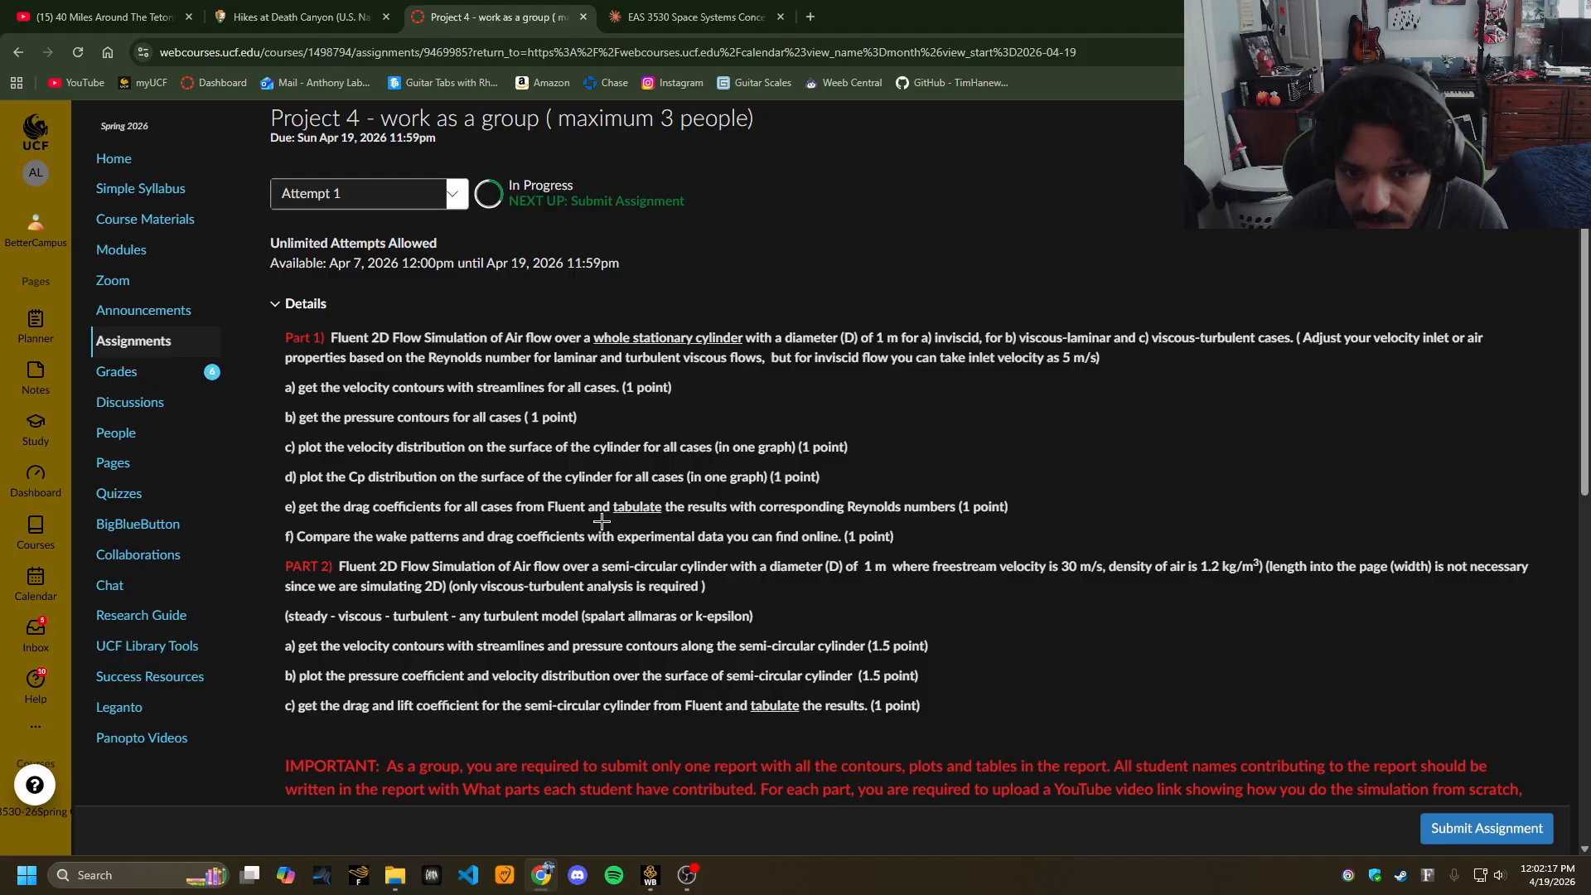
{"action": "left_click_drag", "start_coordinate": [284, 387], "coordinate": [946, 537]}
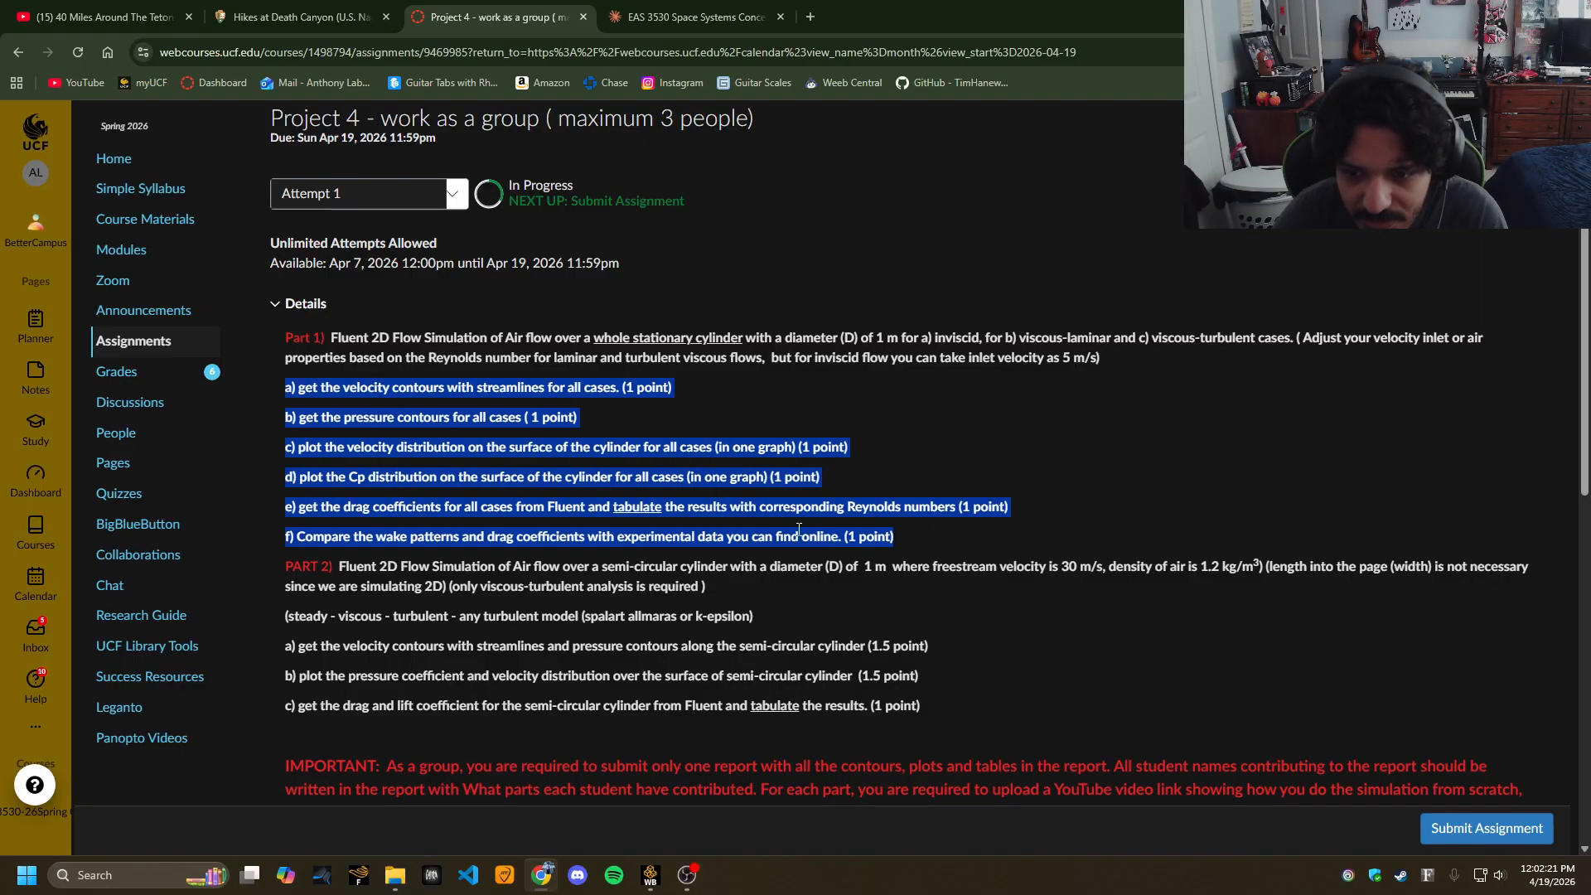
{"action": "left_click", "coordinate": [390, 514]}
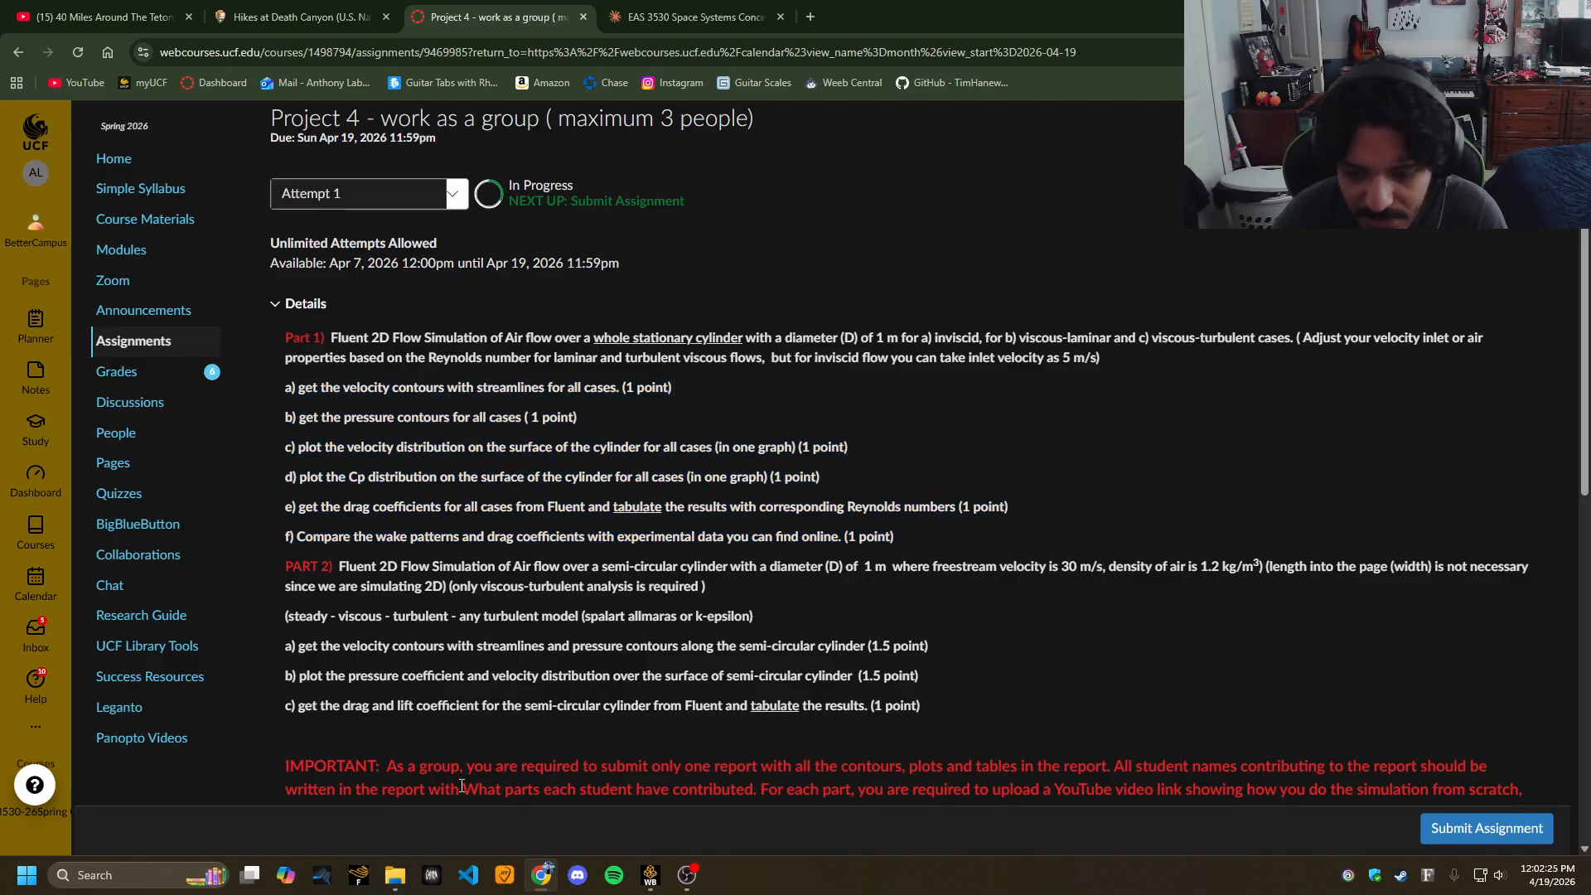
{"action": "left_click", "coordinate": [650, 875]}
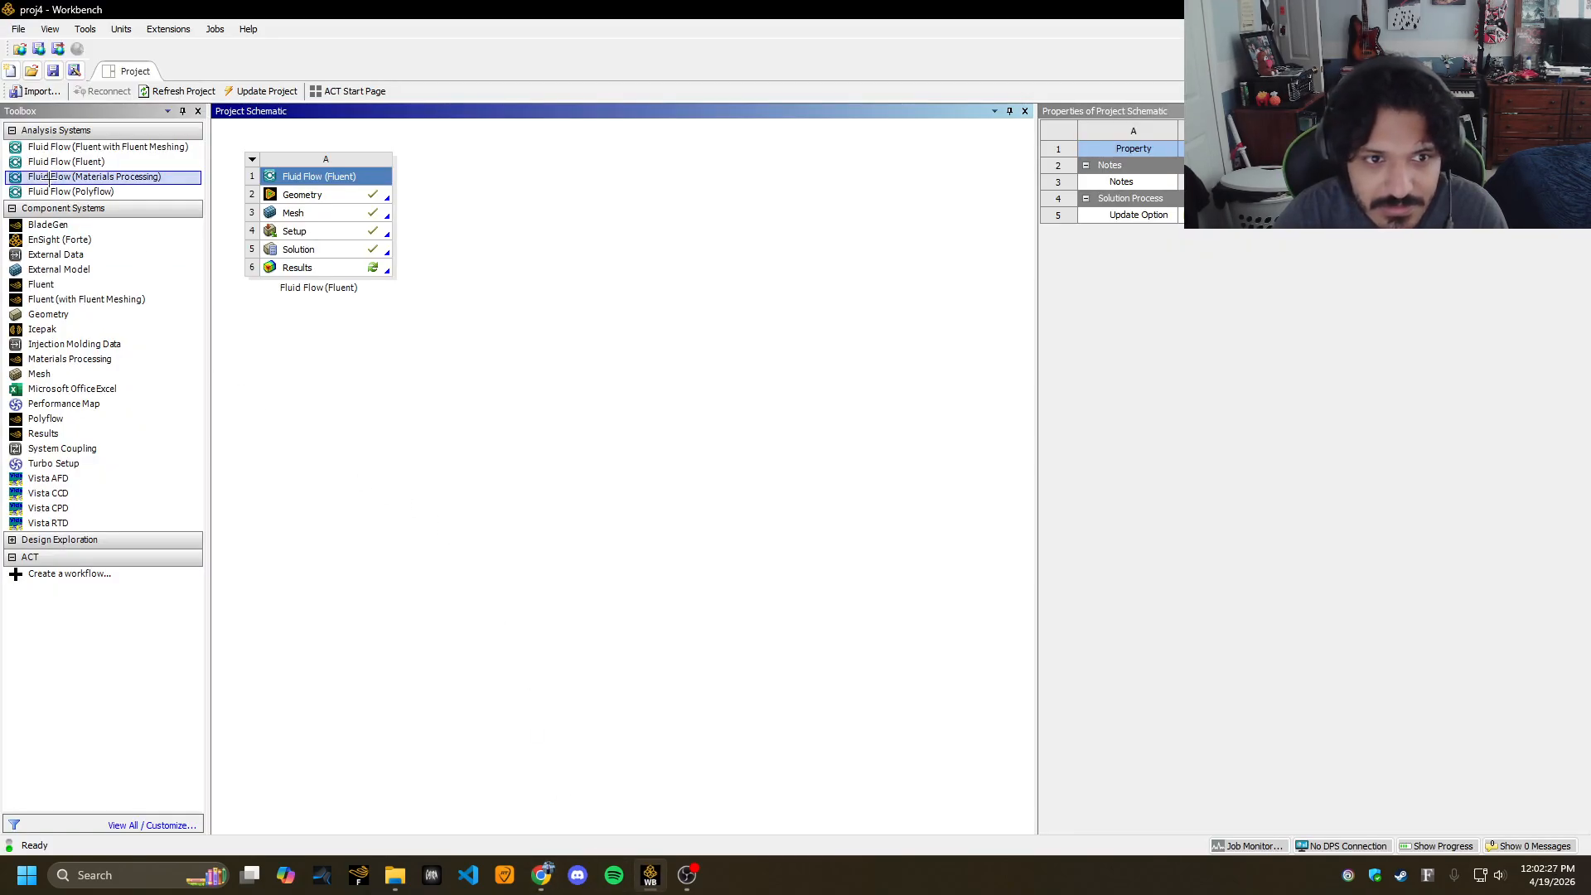
Add a second Fluid Flow (Fluent) system, set its Geometry analysis type to 2D, and edit its geometry.
{"action": "left_click_drag", "start_coordinate": [66, 162], "coordinate": [546, 187]}
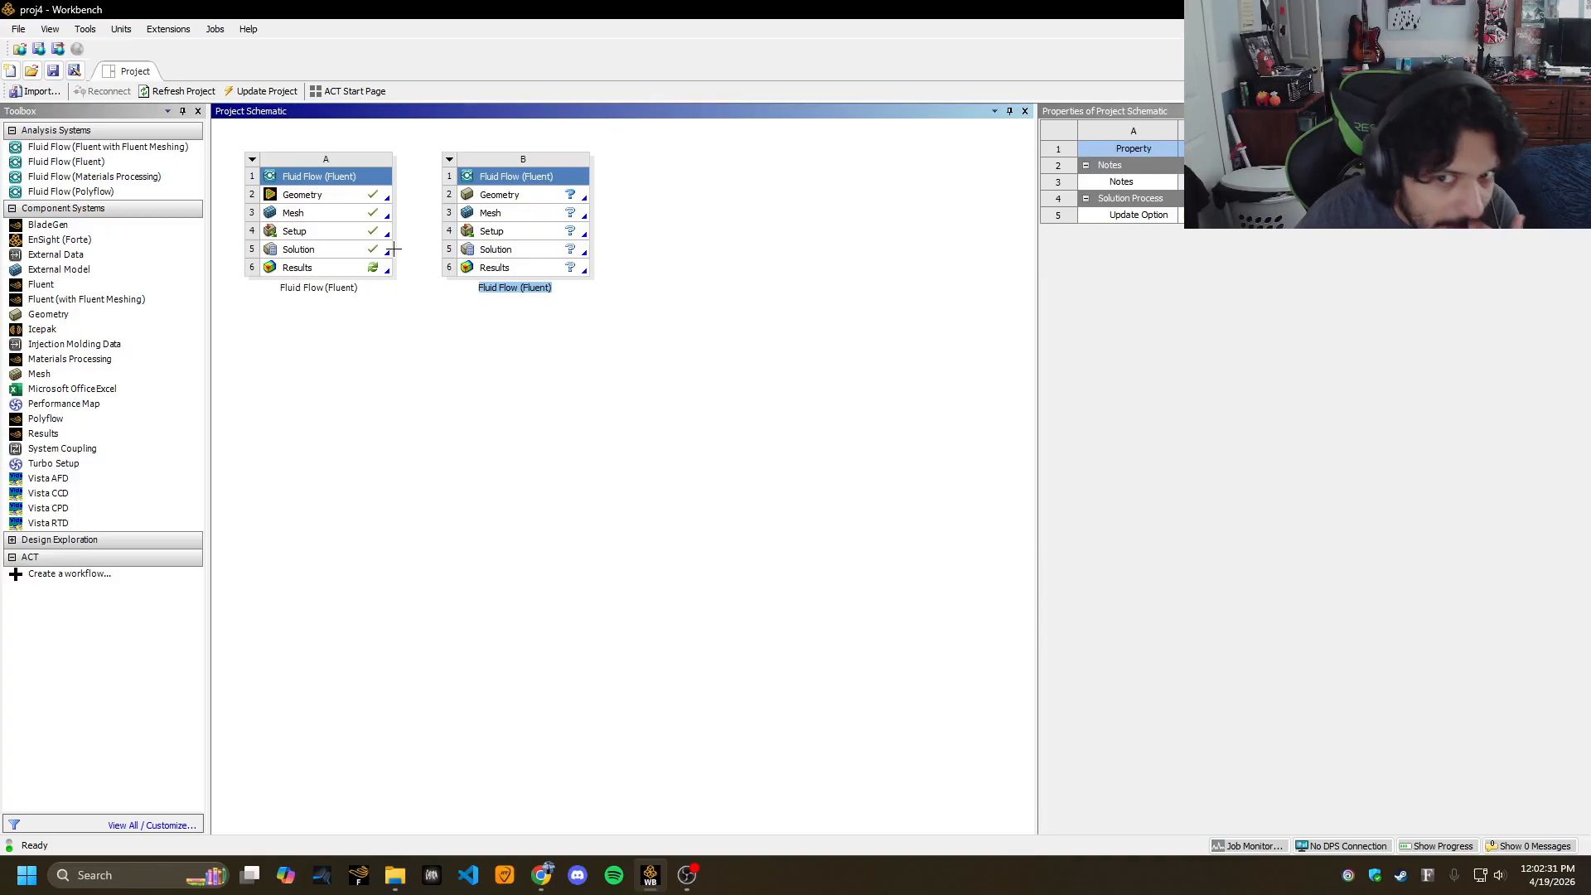
{"action": "left_click", "coordinate": [520, 195]}
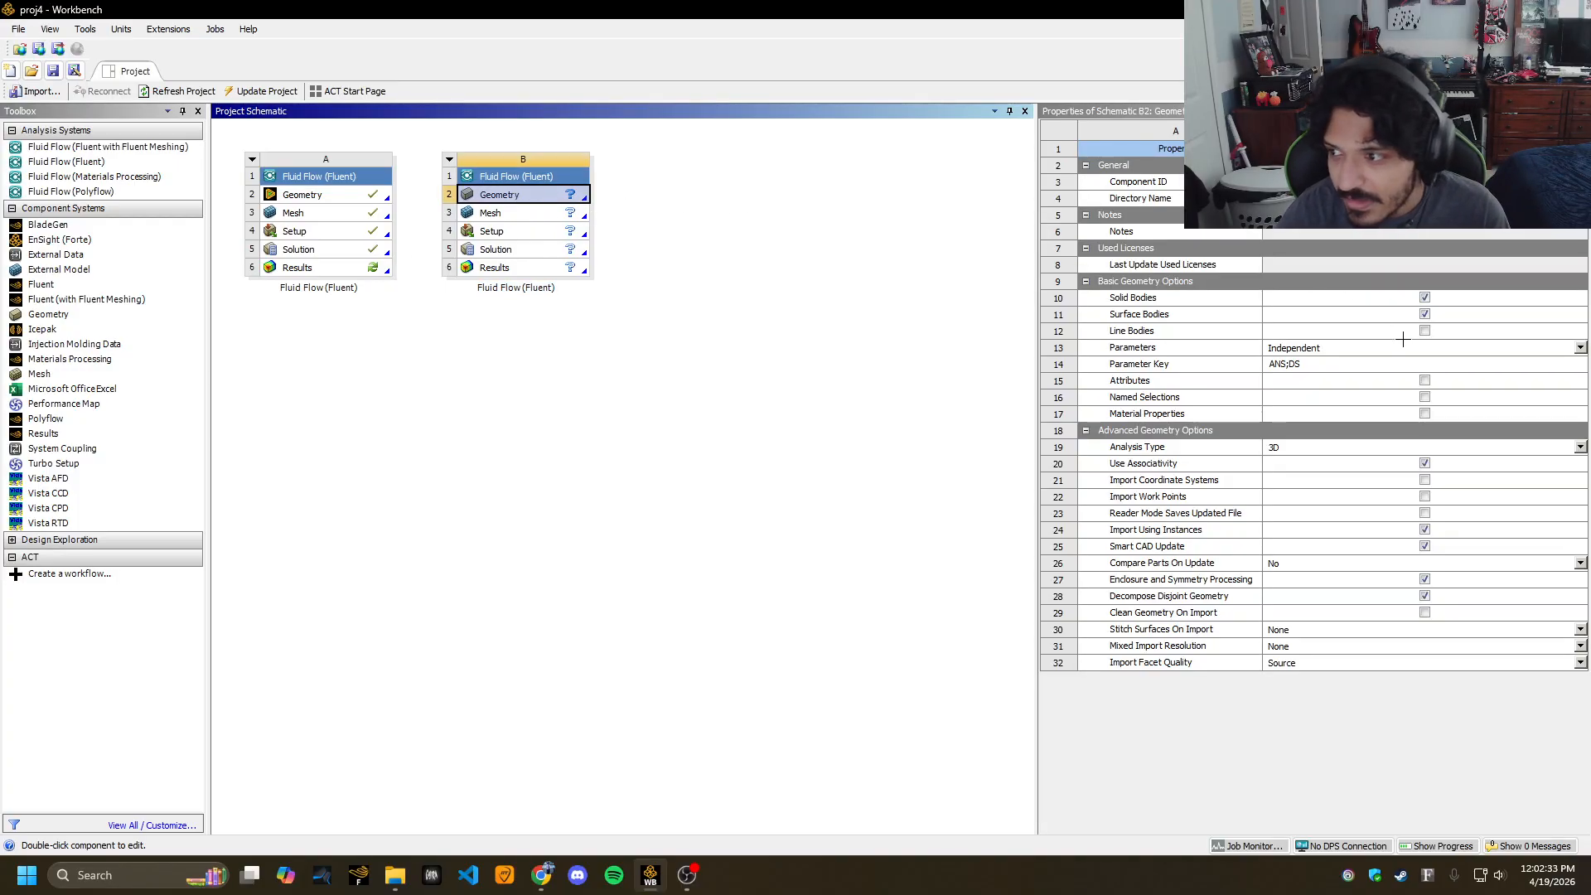
{"action": "left_click", "coordinate": [1412, 448]}
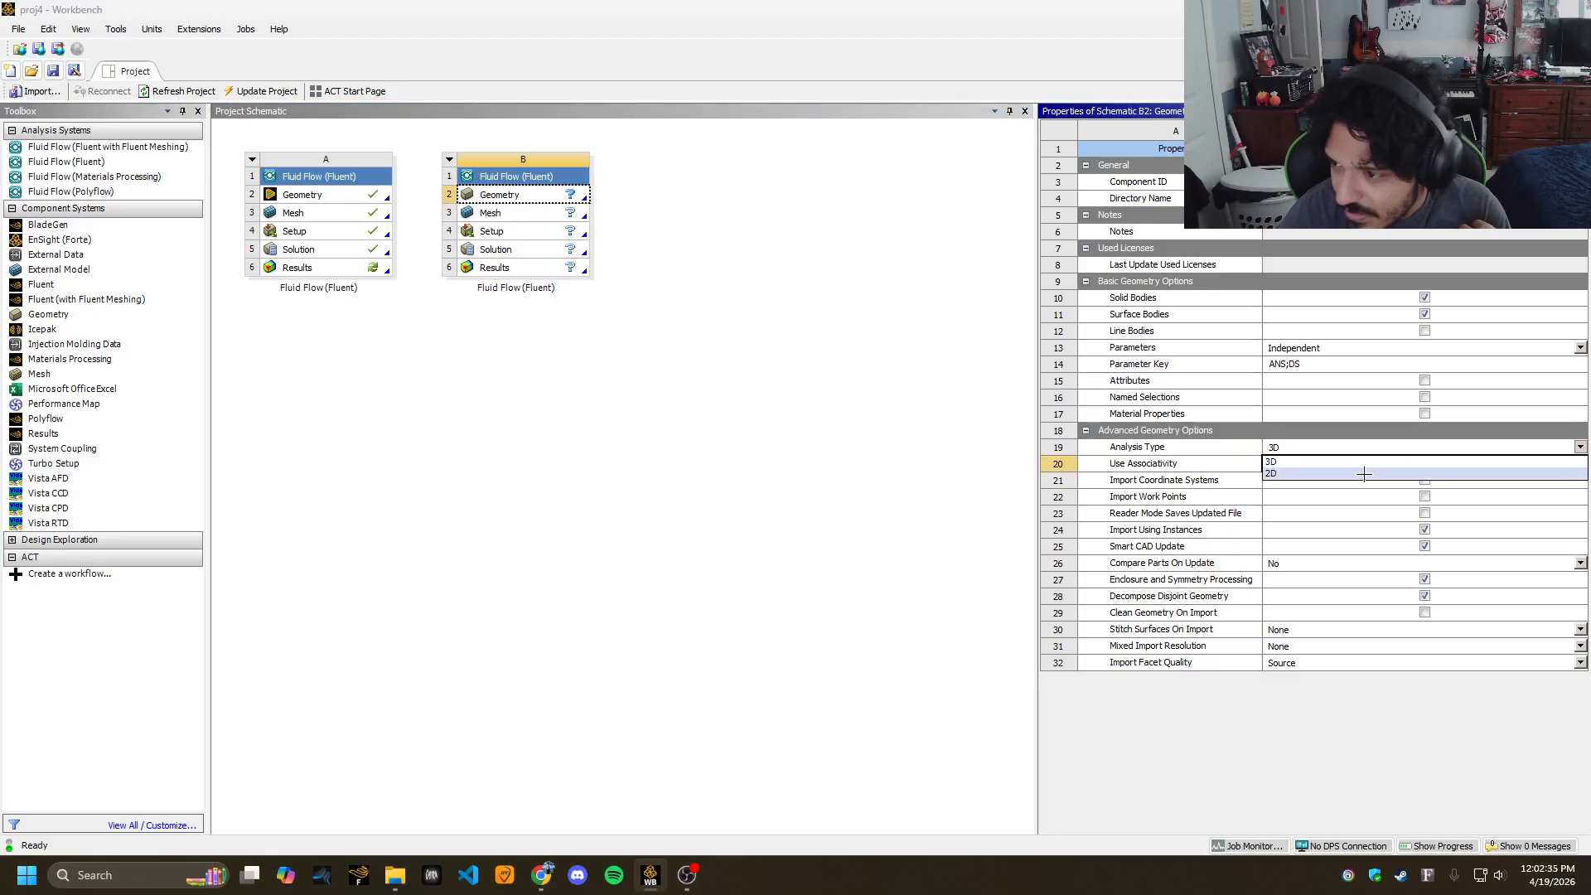
{"action": "left_click", "coordinate": [1365, 474]}
{"action": "left_click", "coordinate": [720, 477]}
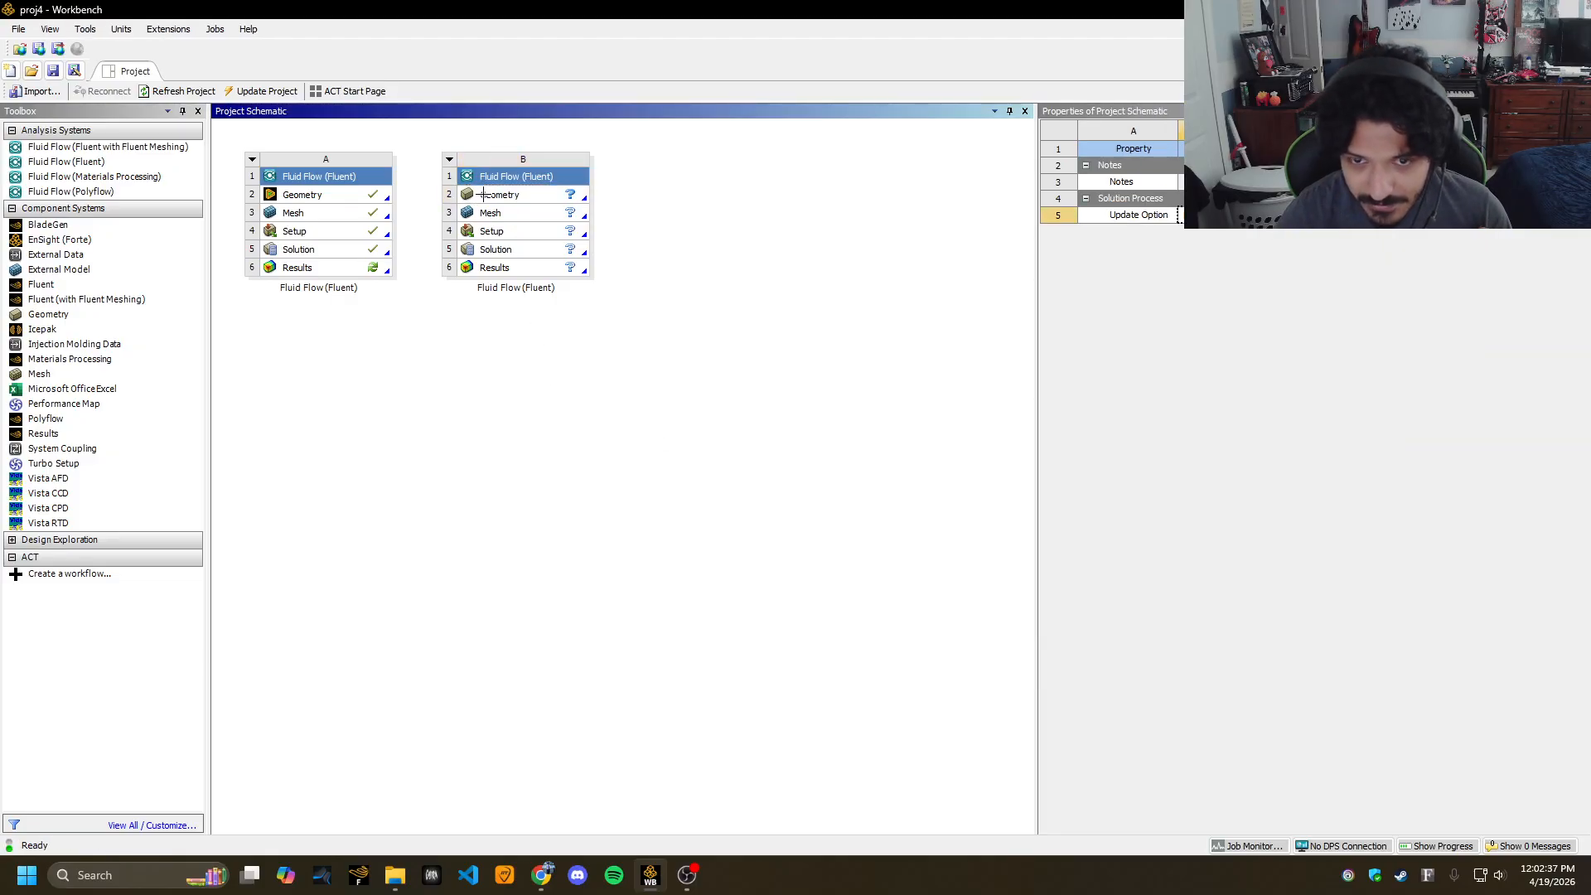
{"action": "double_click", "coordinate": [496, 194]}
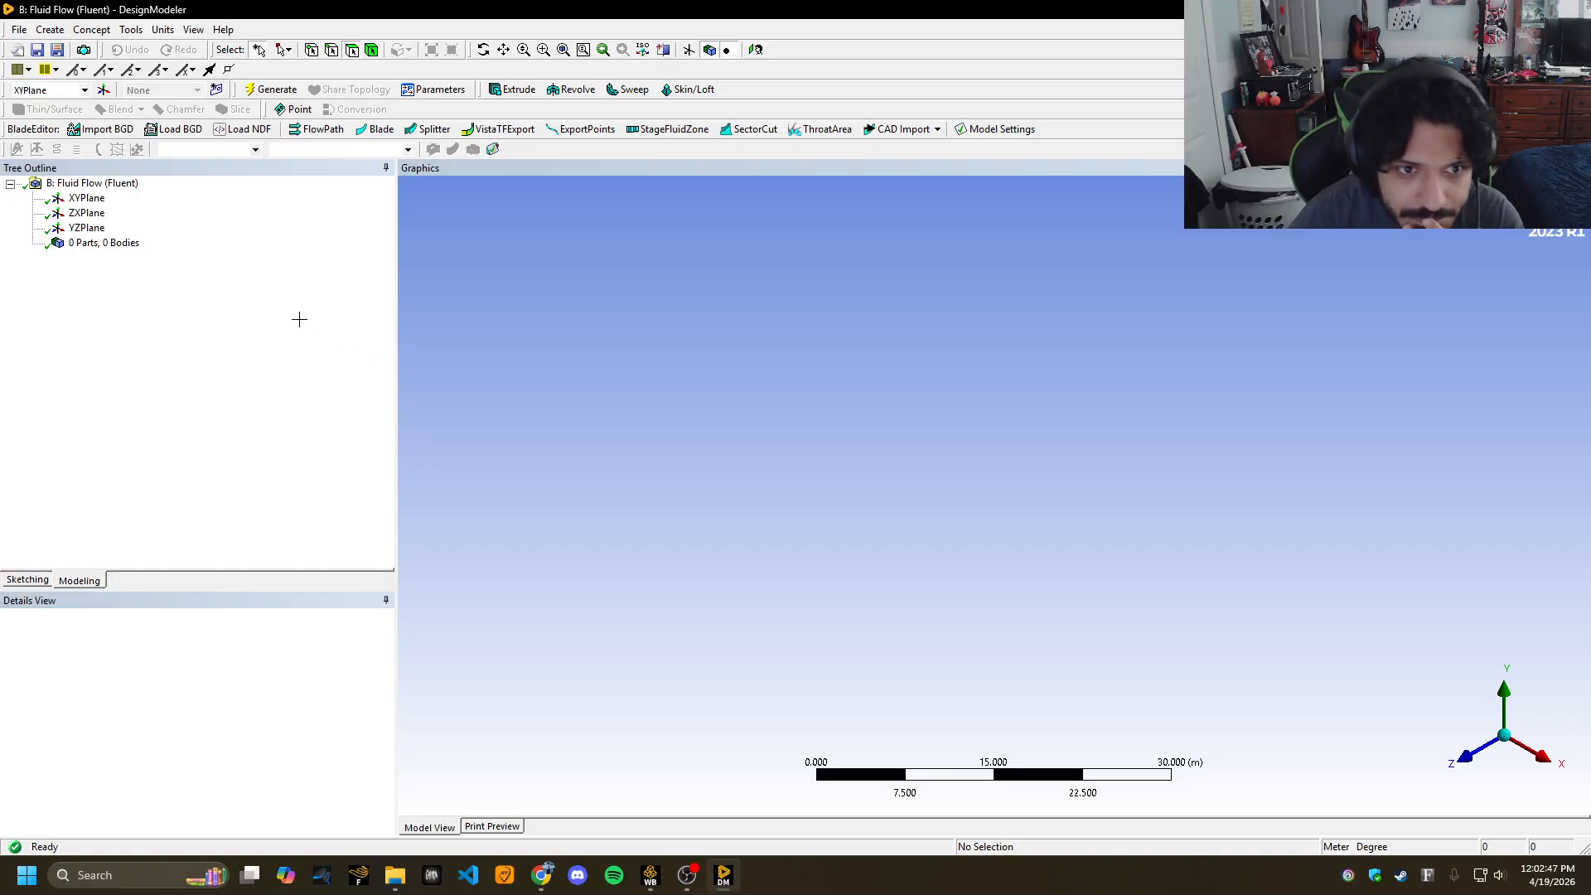
Look straight at the XYPlane, keep Meter as the length unit, and bring up the Sketching tools.
{"action": "left_click", "coordinate": [86, 198]}
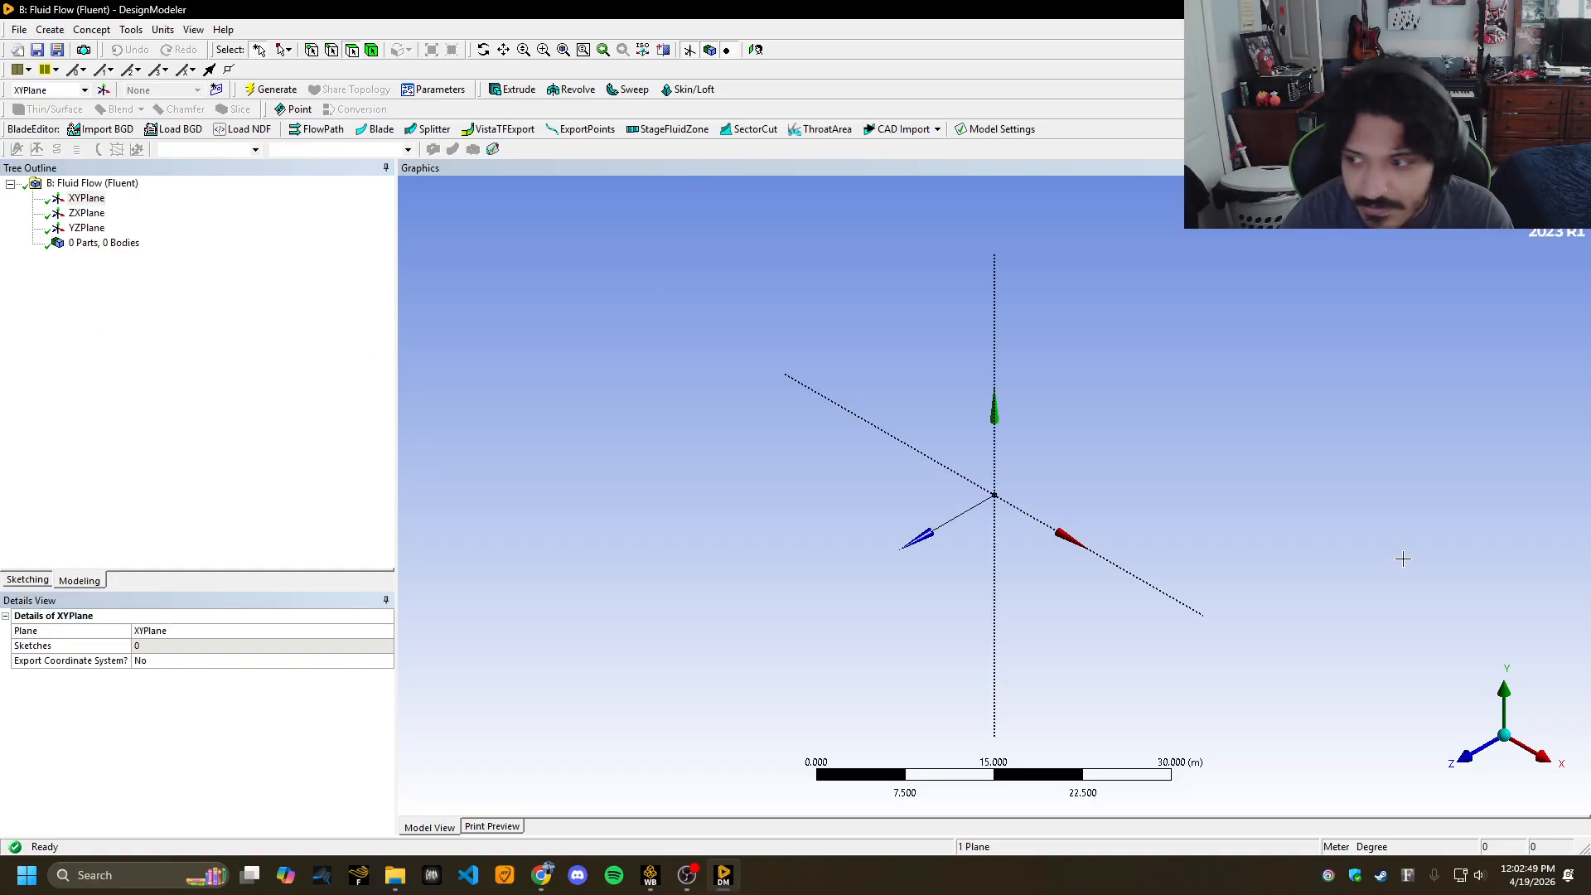
{"action": "left_click", "coordinate": [1469, 754]}
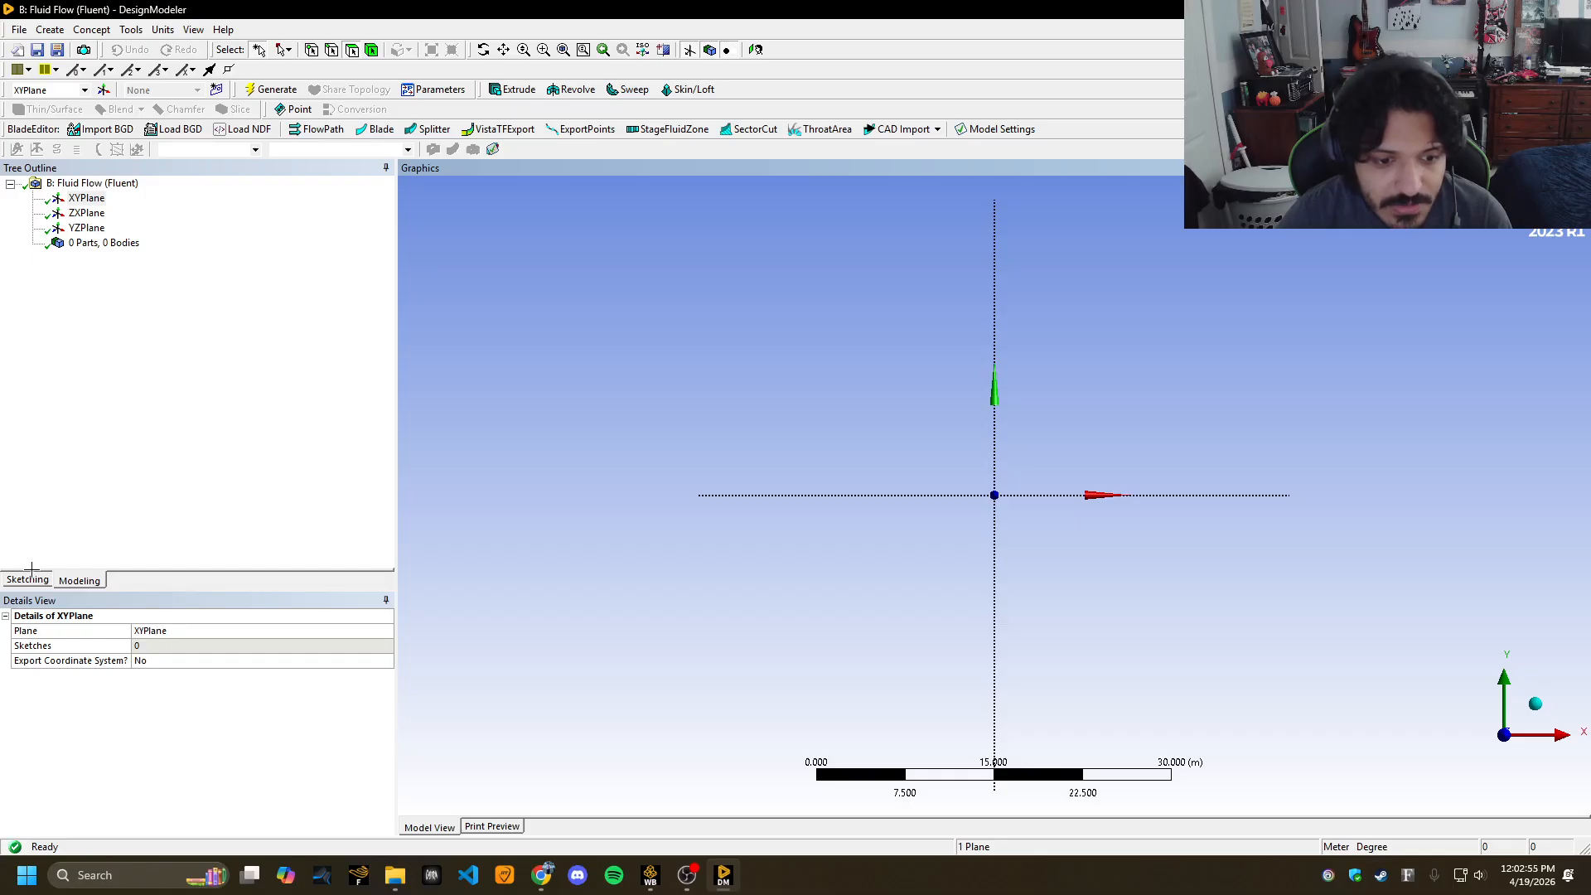
{"action": "left_click", "coordinate": [163, 29]}
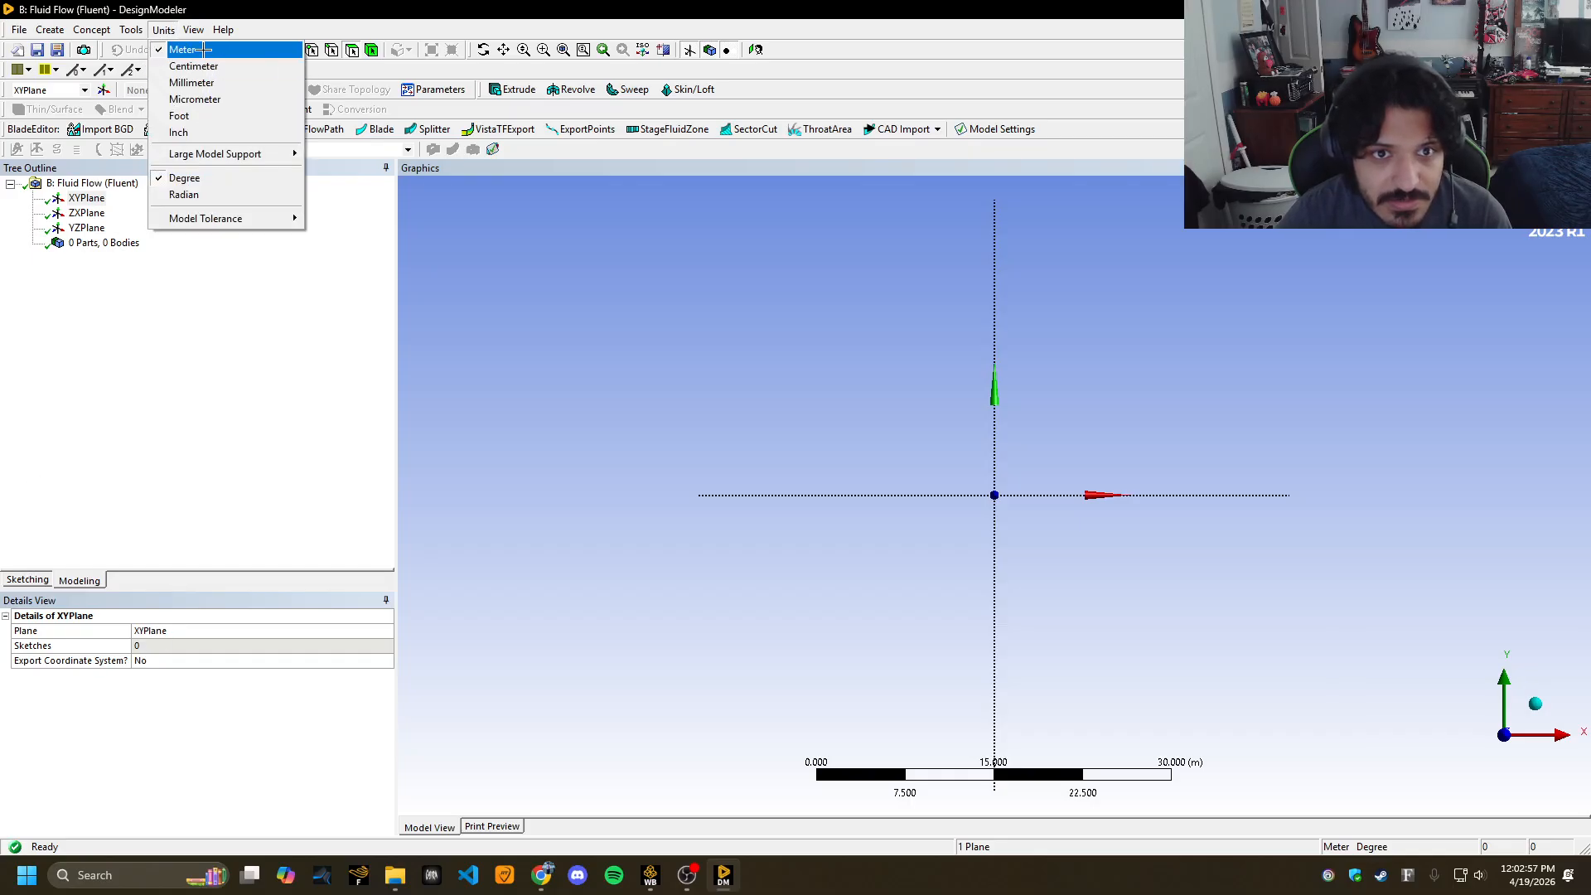
{"action": "left_click", "coordinate": [203, 50]}
{"action": "left_click", "coordinate": [30, 579]}
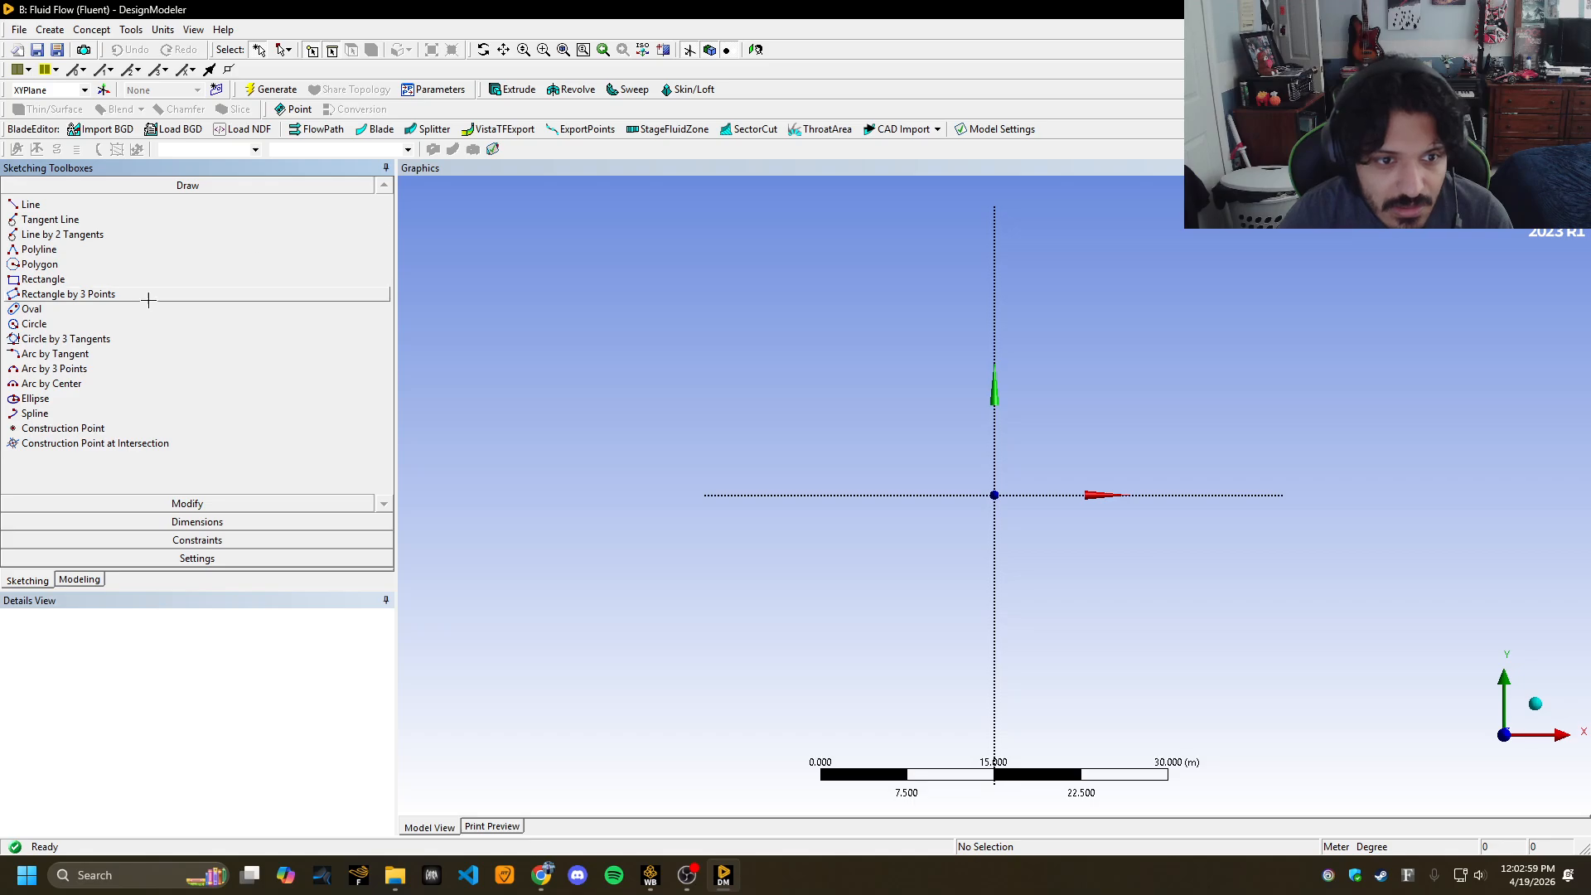
Draw a circle centred on the origin in Sketch1.
{"action": "left_click", "coordinate": [34, 323]}
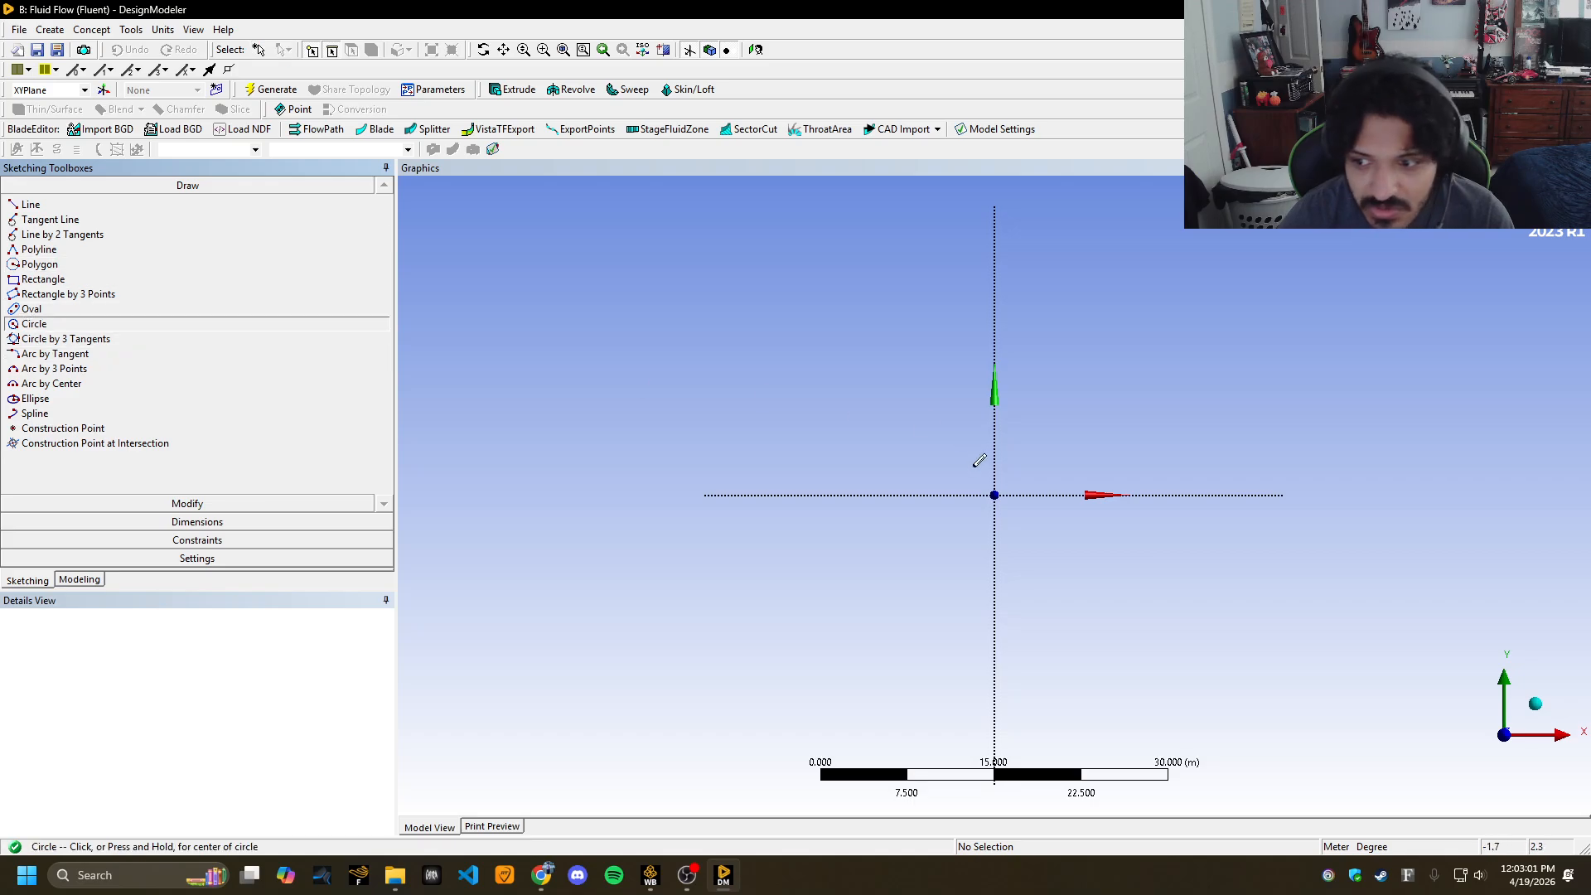
{"action": "left_click", "coordinate": [995, 495]}
{"action": "left_click", "coordinate": [1005, 486]}
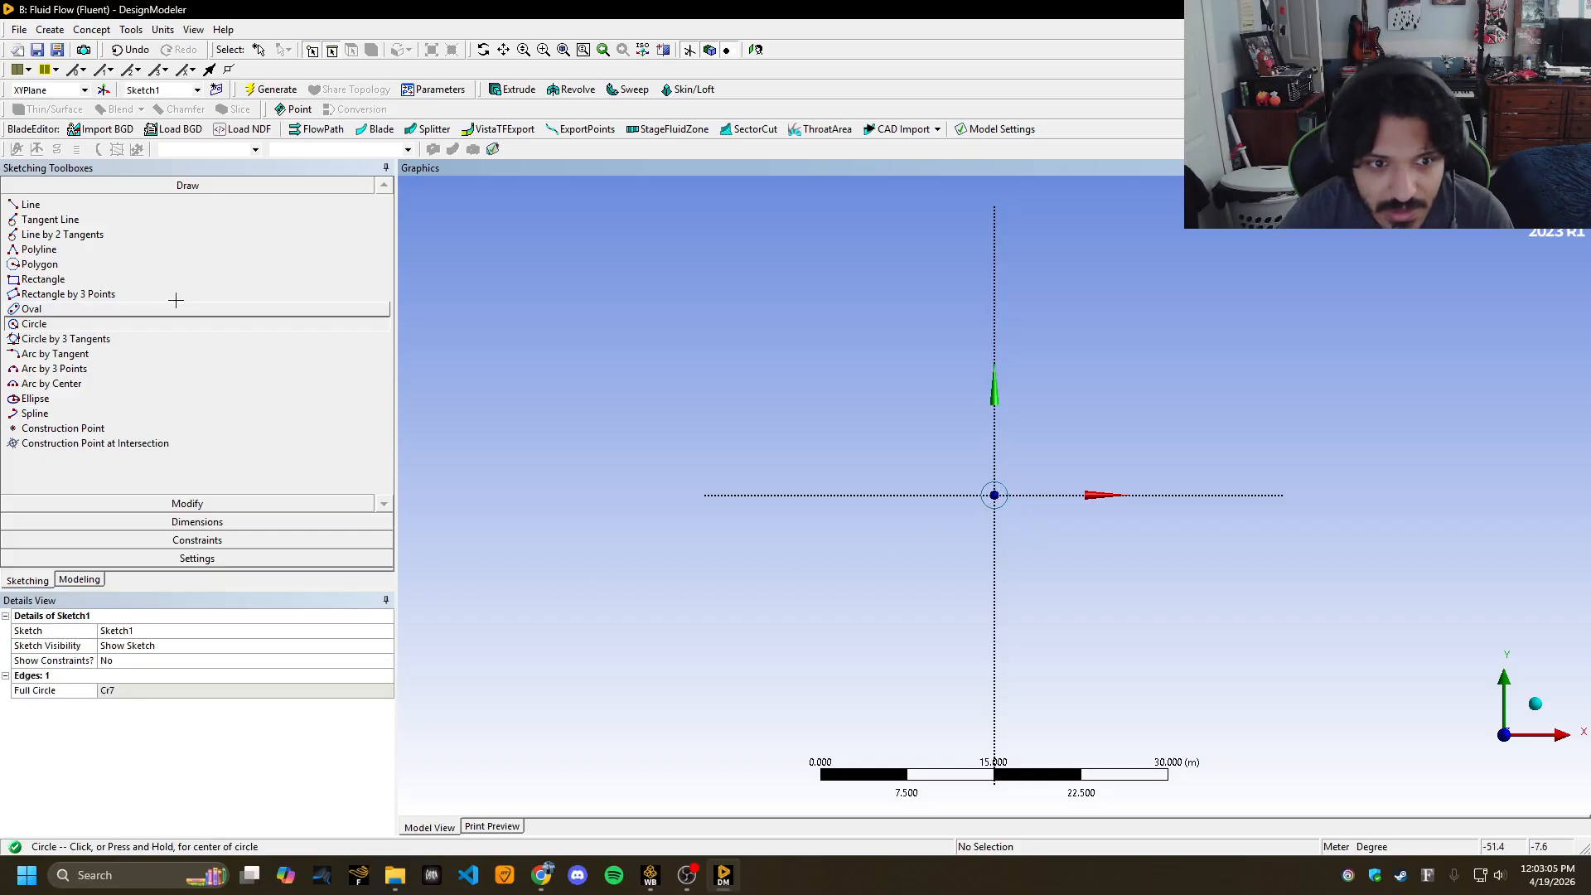
Give the circle a diameter dimension D1 of 1 m and zoom out.
{"action": "left_click", "coordinate": [232, 521]}
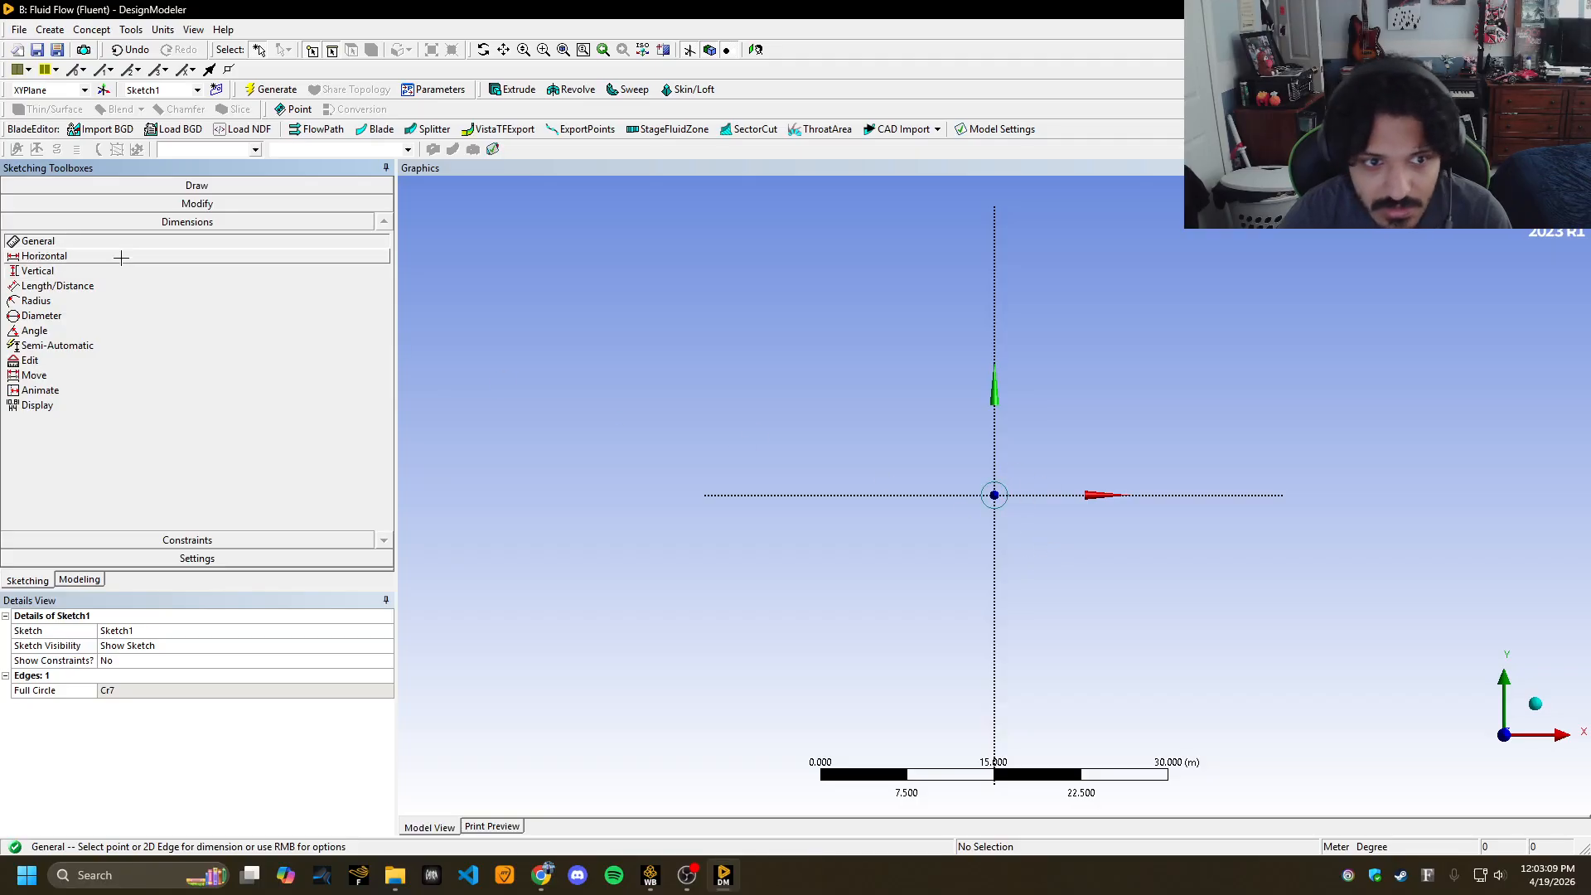
{"action": "left_click", "coordinate": [1007, 488]}
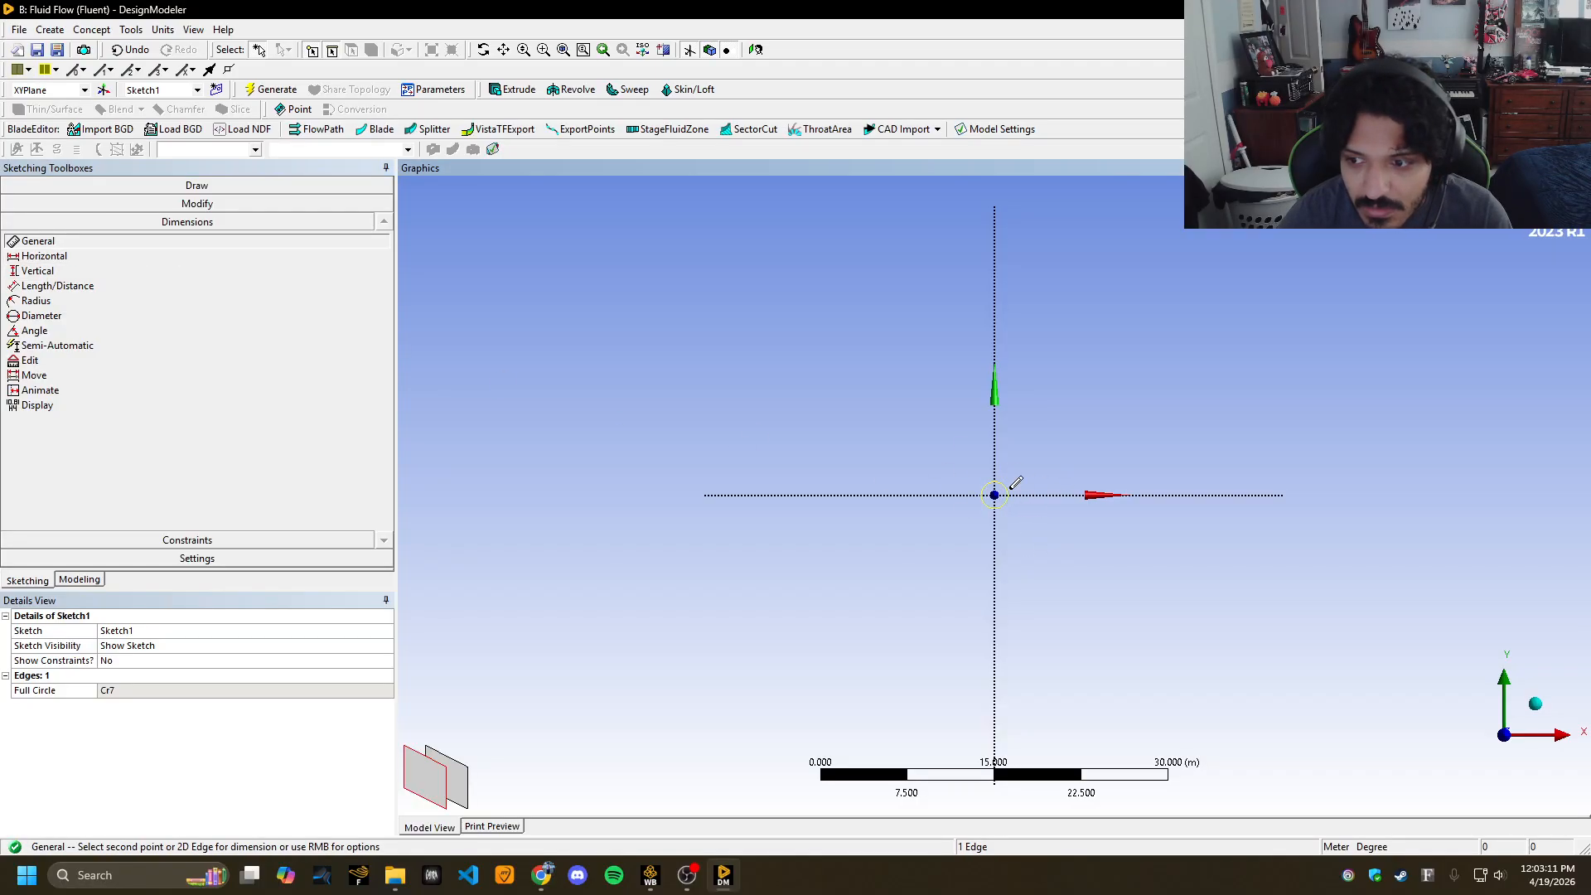
{"action": "left_click", "coordinate": [1048, 447]}
{"action": "left_click", "coordinate": [141, 691]}
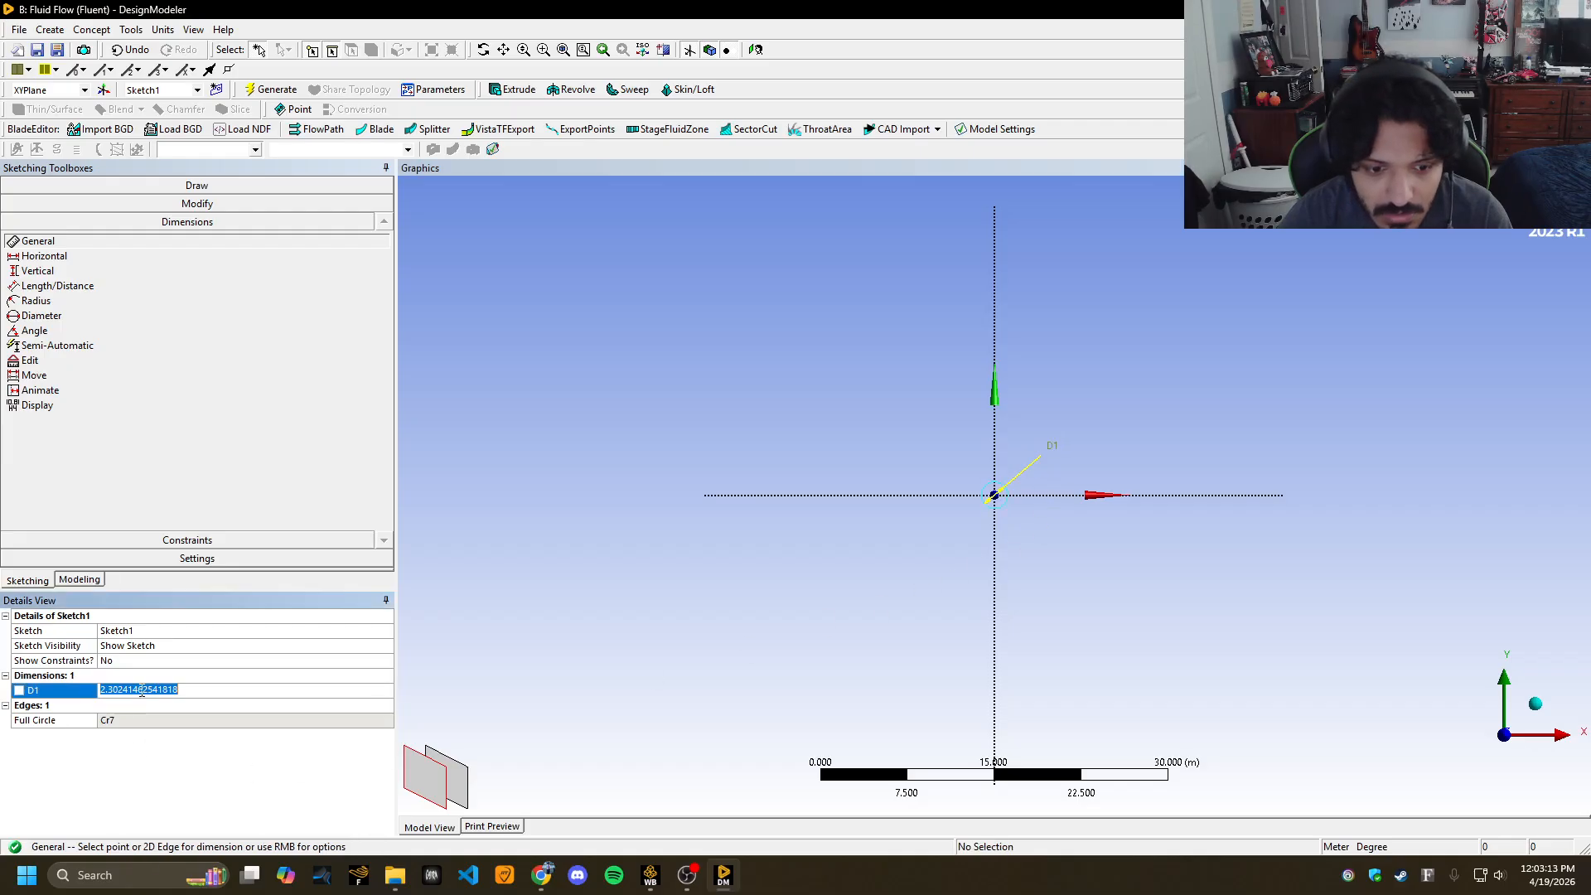
{"action": "type", "text": "1"}
{"action": "key", "text": "Return"}
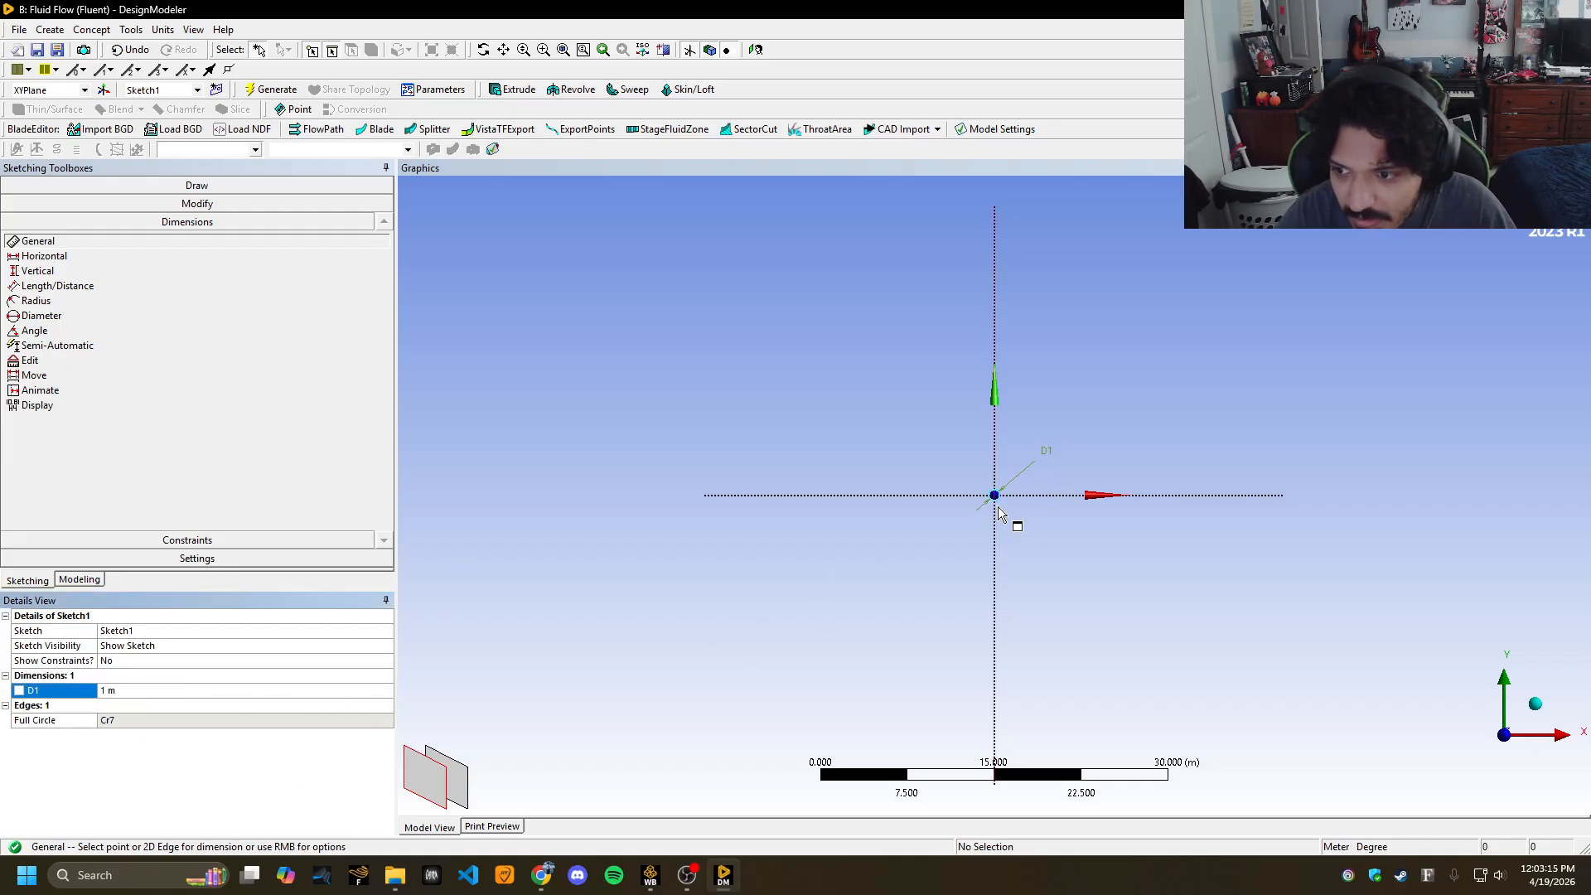
{"action": "right_click_drag", "start_coordinate": [977, 456], "coordinate": [1054, 525]}
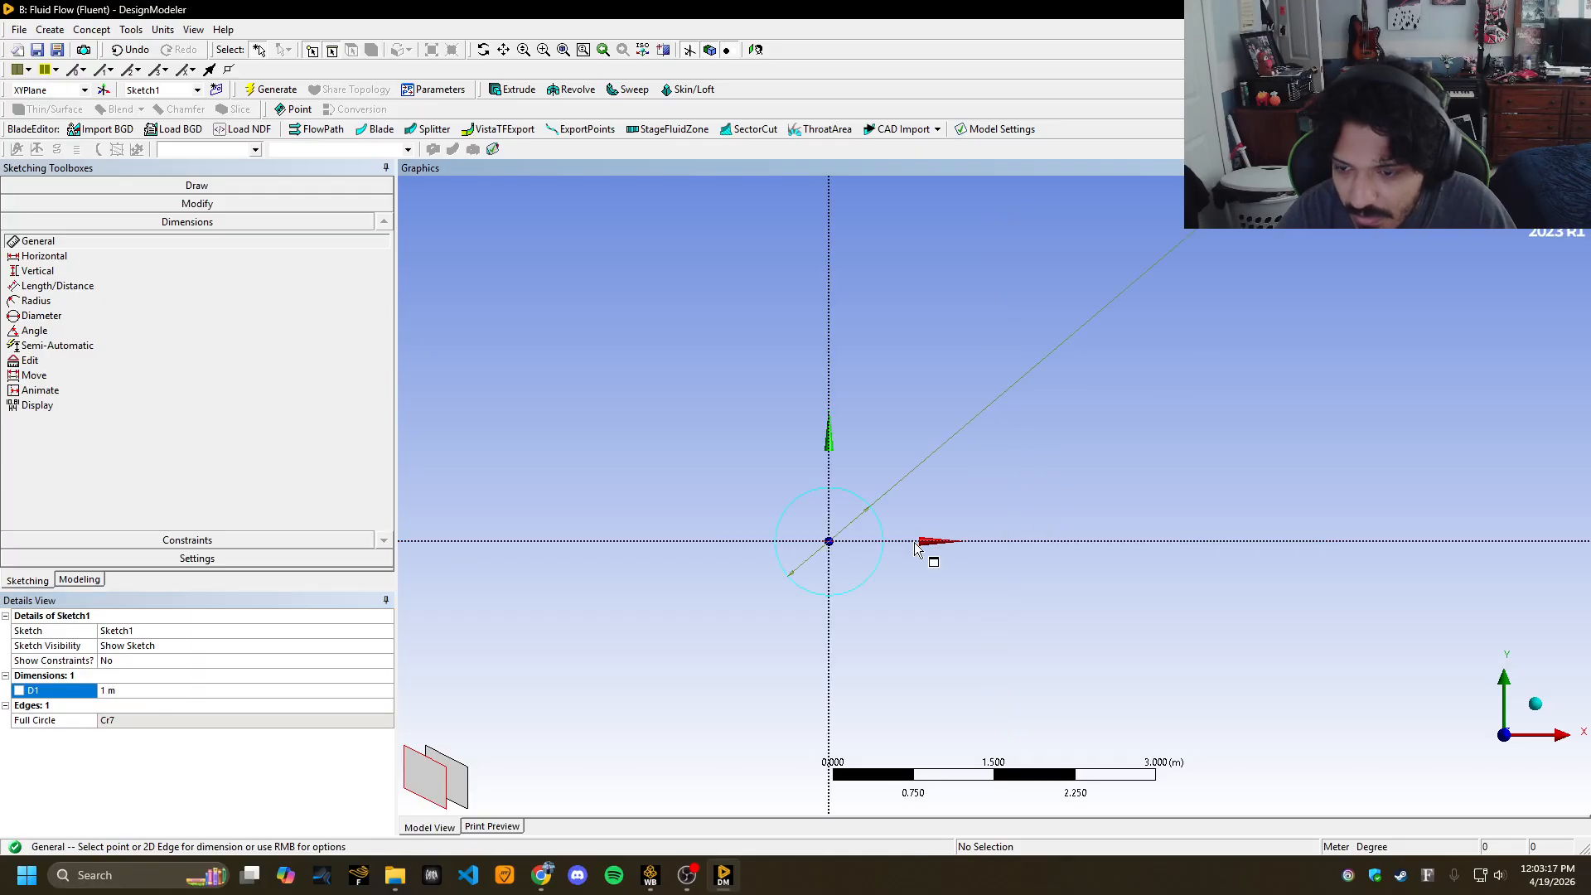
{"action": "scroll", "coordinate": [904, 572], "scroll_direction": "down", "scroll_amount": 3}
{"action": "scroll", "coordinate": [927, 616], "scroll_direction": "down", "scroll_amount": 4}
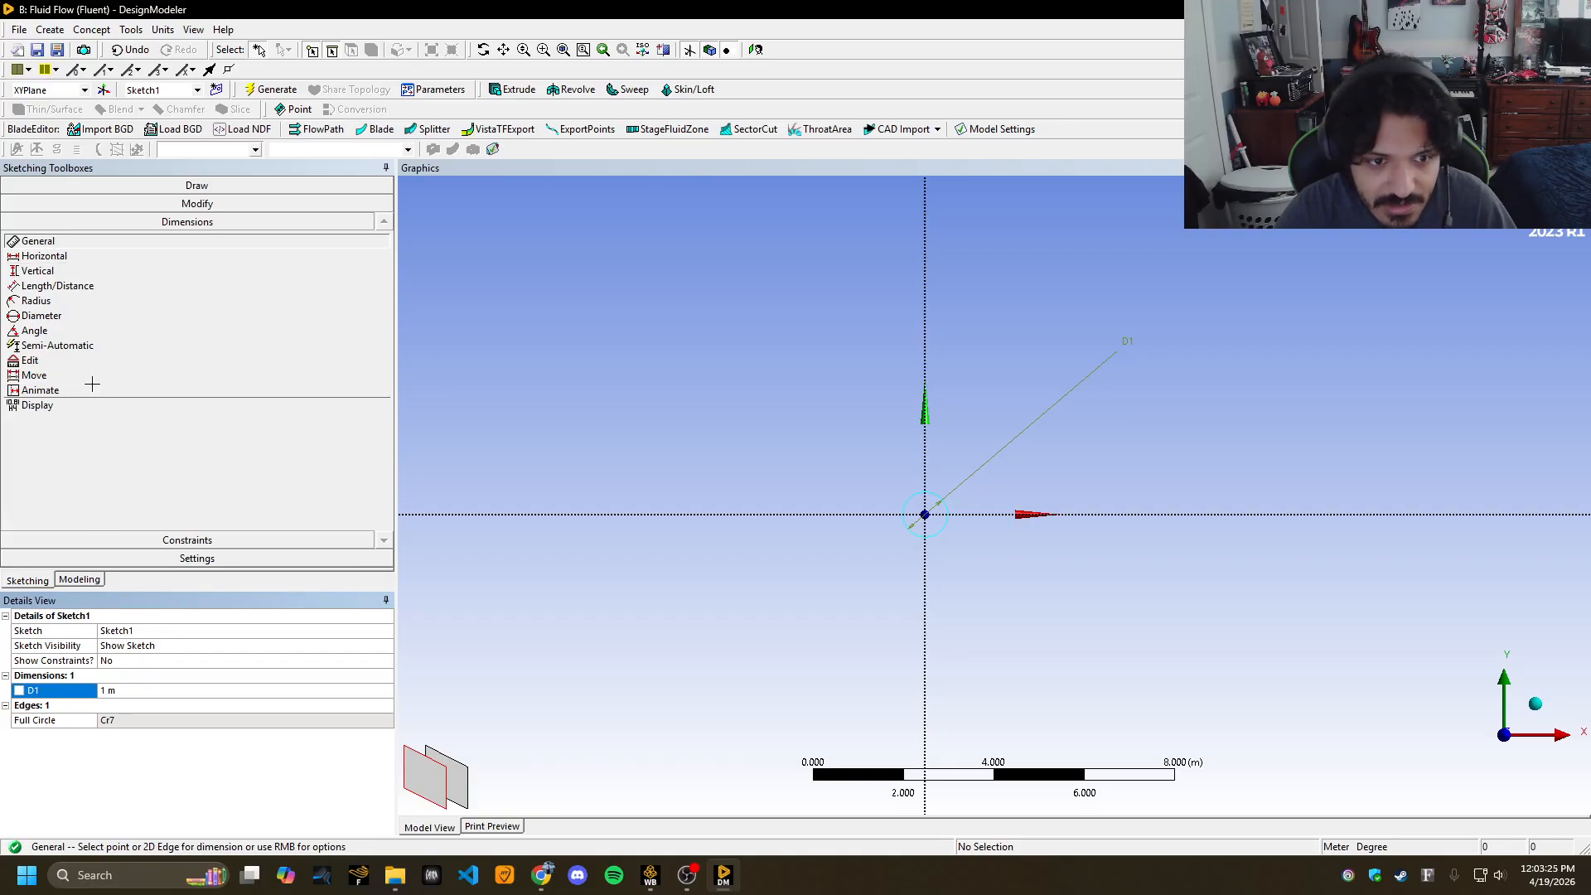
{"action": "left_click", "coordinate": [197, 185]}
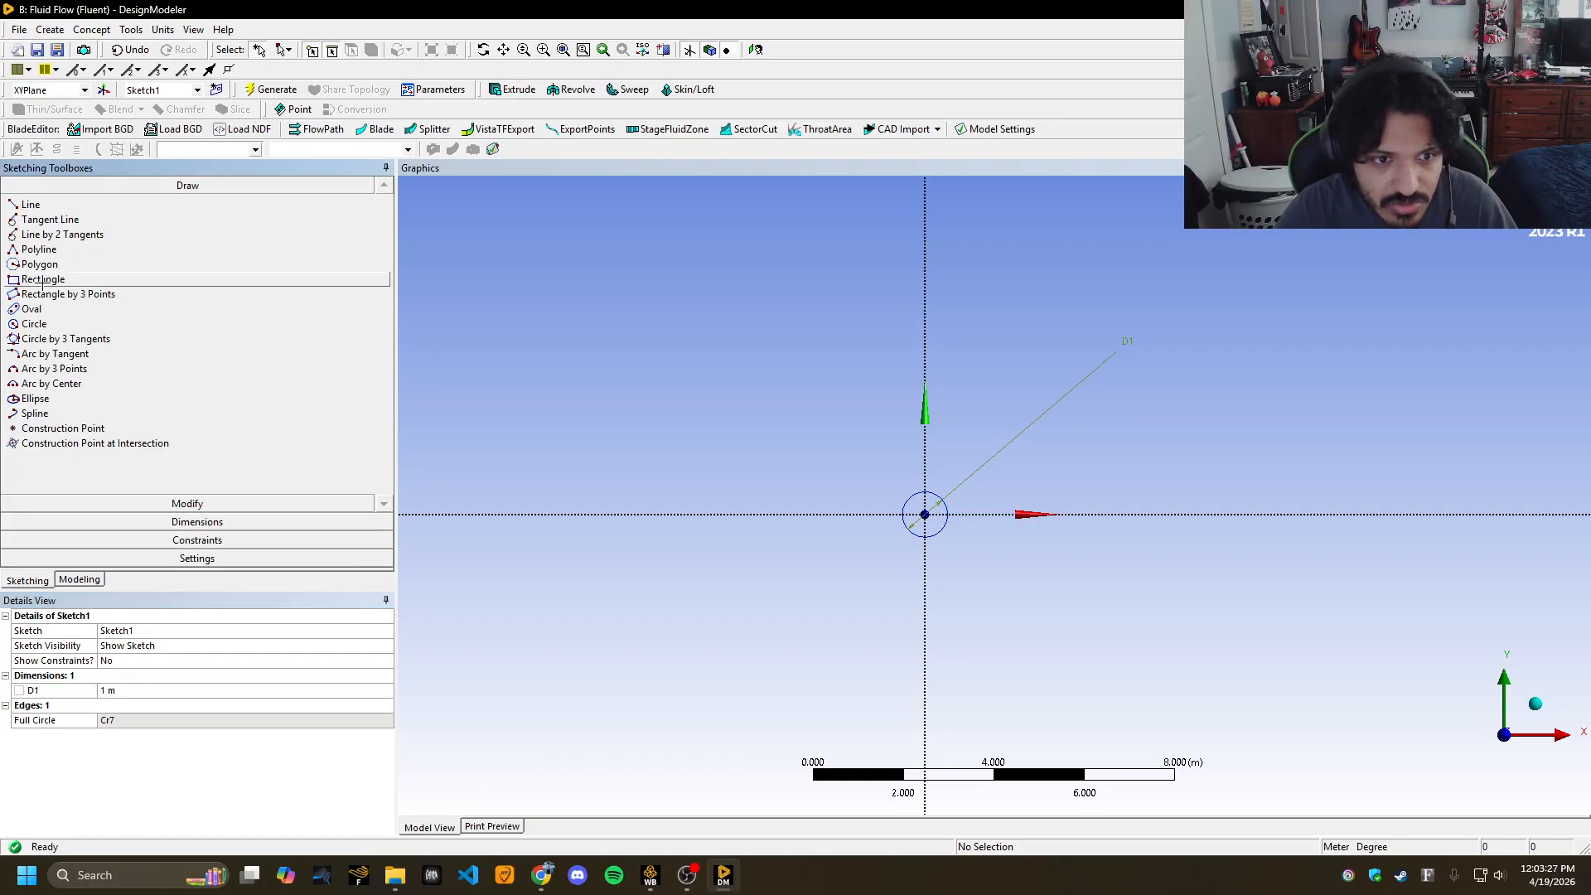
Draw a rectangle enclosing the circle.
{"action": "left_click", "coordinate": [43, 280]}
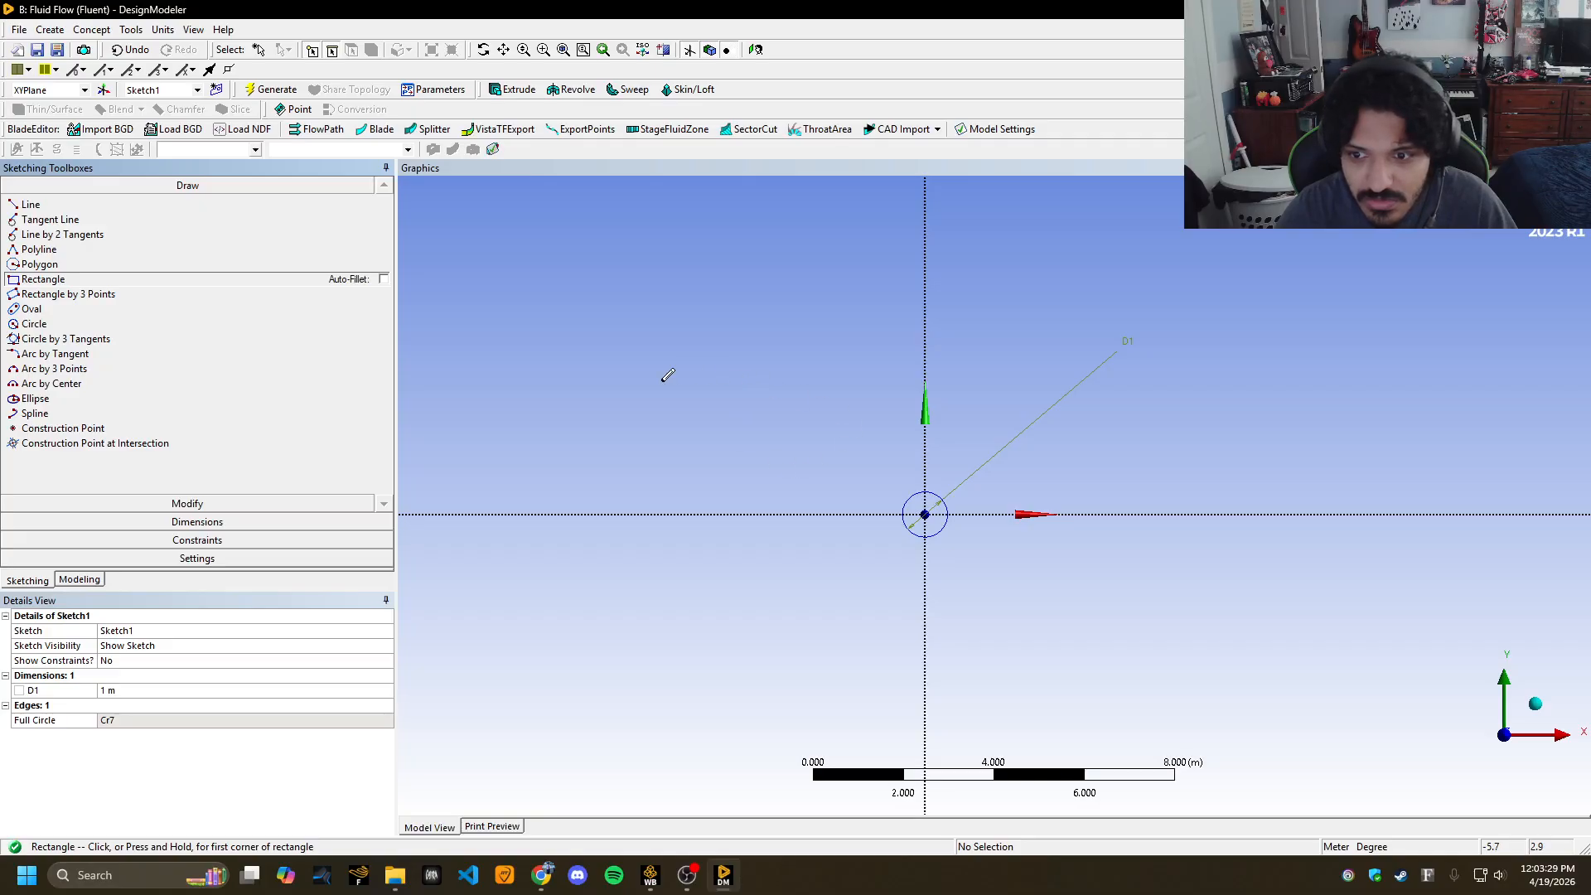
{"action": "left_click", "coordinate": [760, 353]}
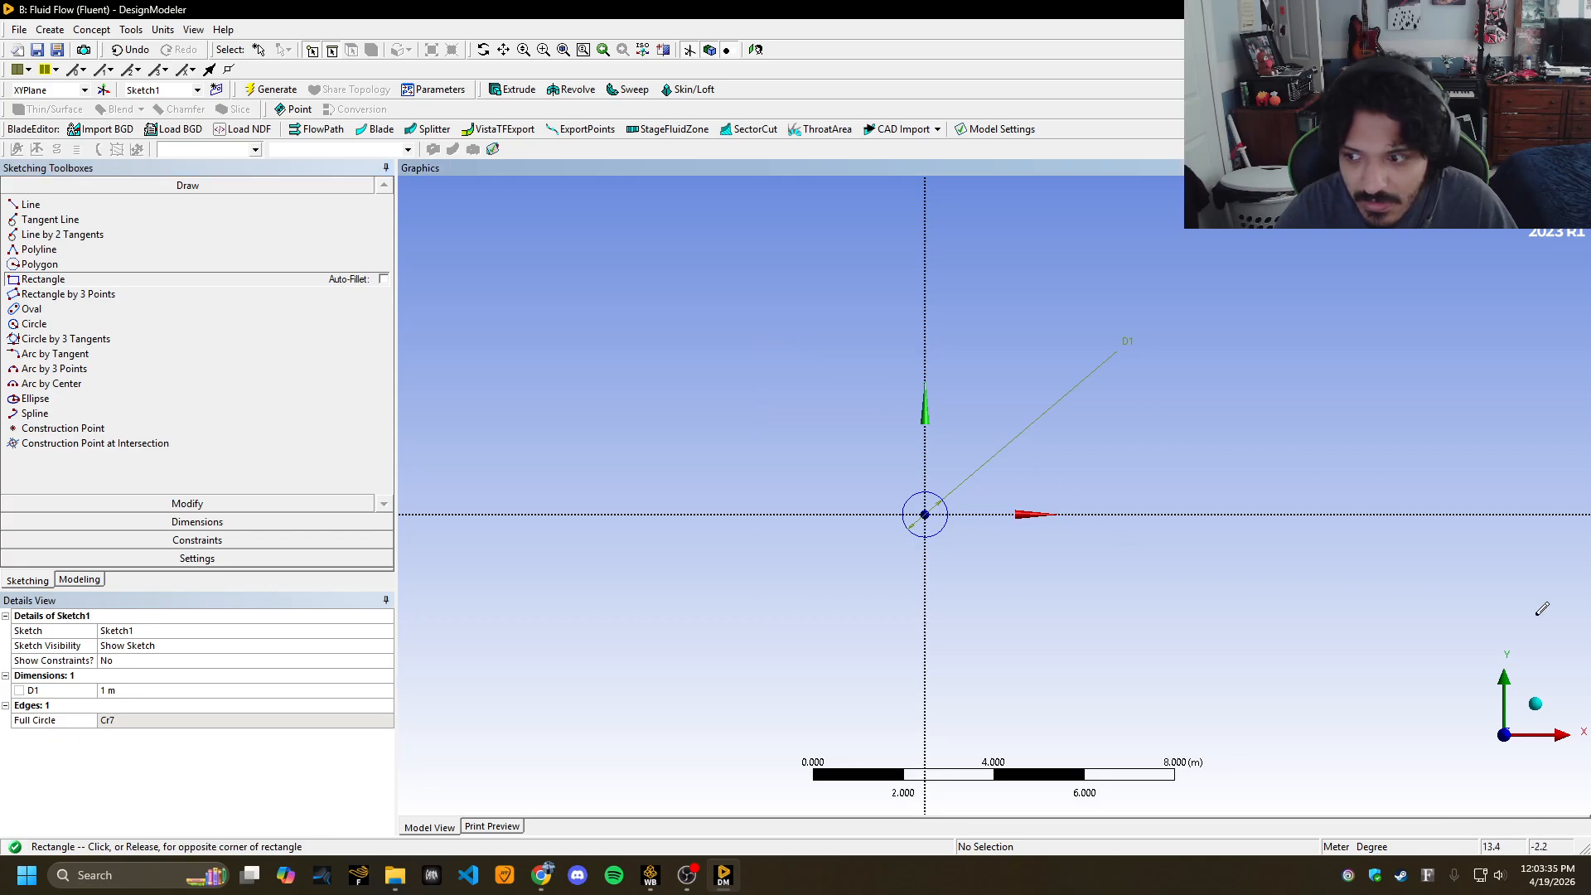
{"action": "left_click", "coordinate": [1590, 646]}
{"action": "scroll", "coordinate": [945, 564], "scroll_direction": "down", "scroll_amount": 2}
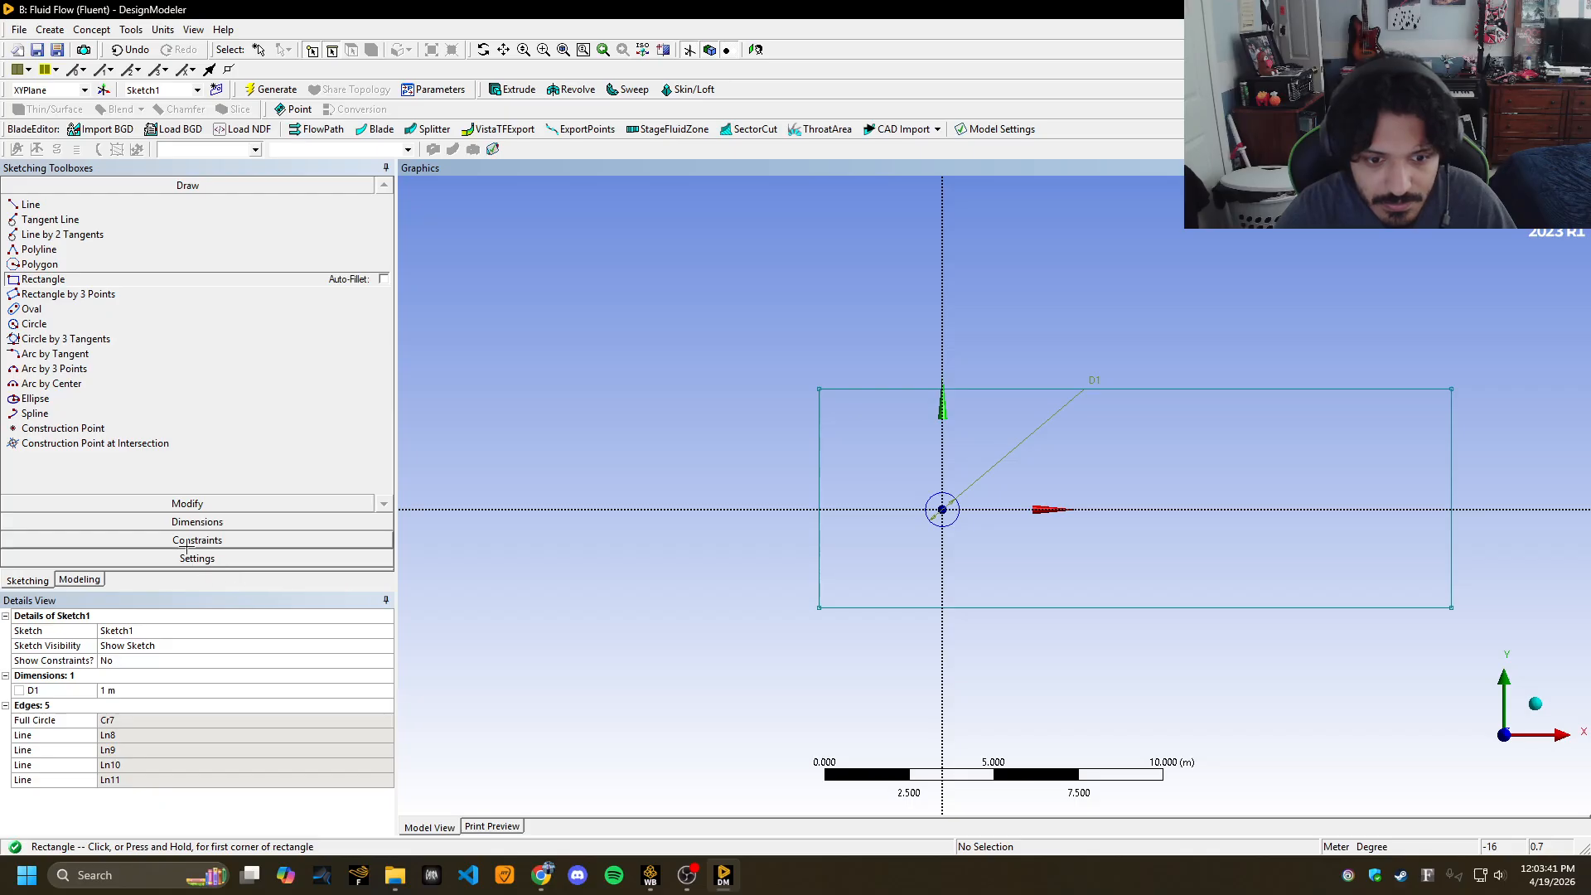
Make the rectangle's top and bottom edges symmetric about the horizontal axis.
{"action": "left_click", "coordinate": [195, 540]}
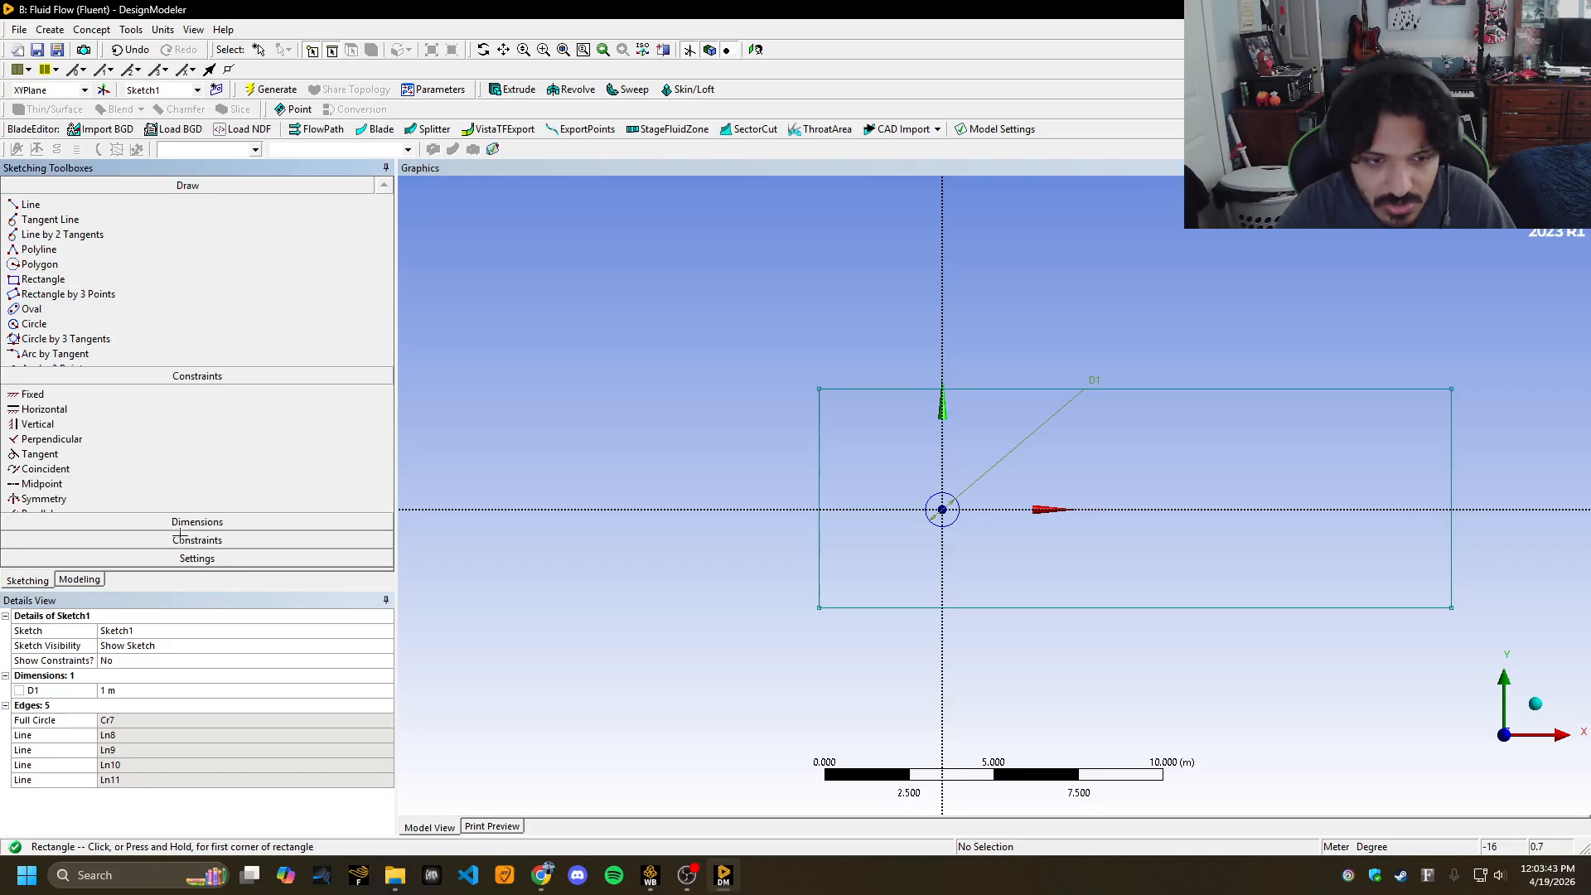
{"action": "left_click", "coordinate": [113, 363]}
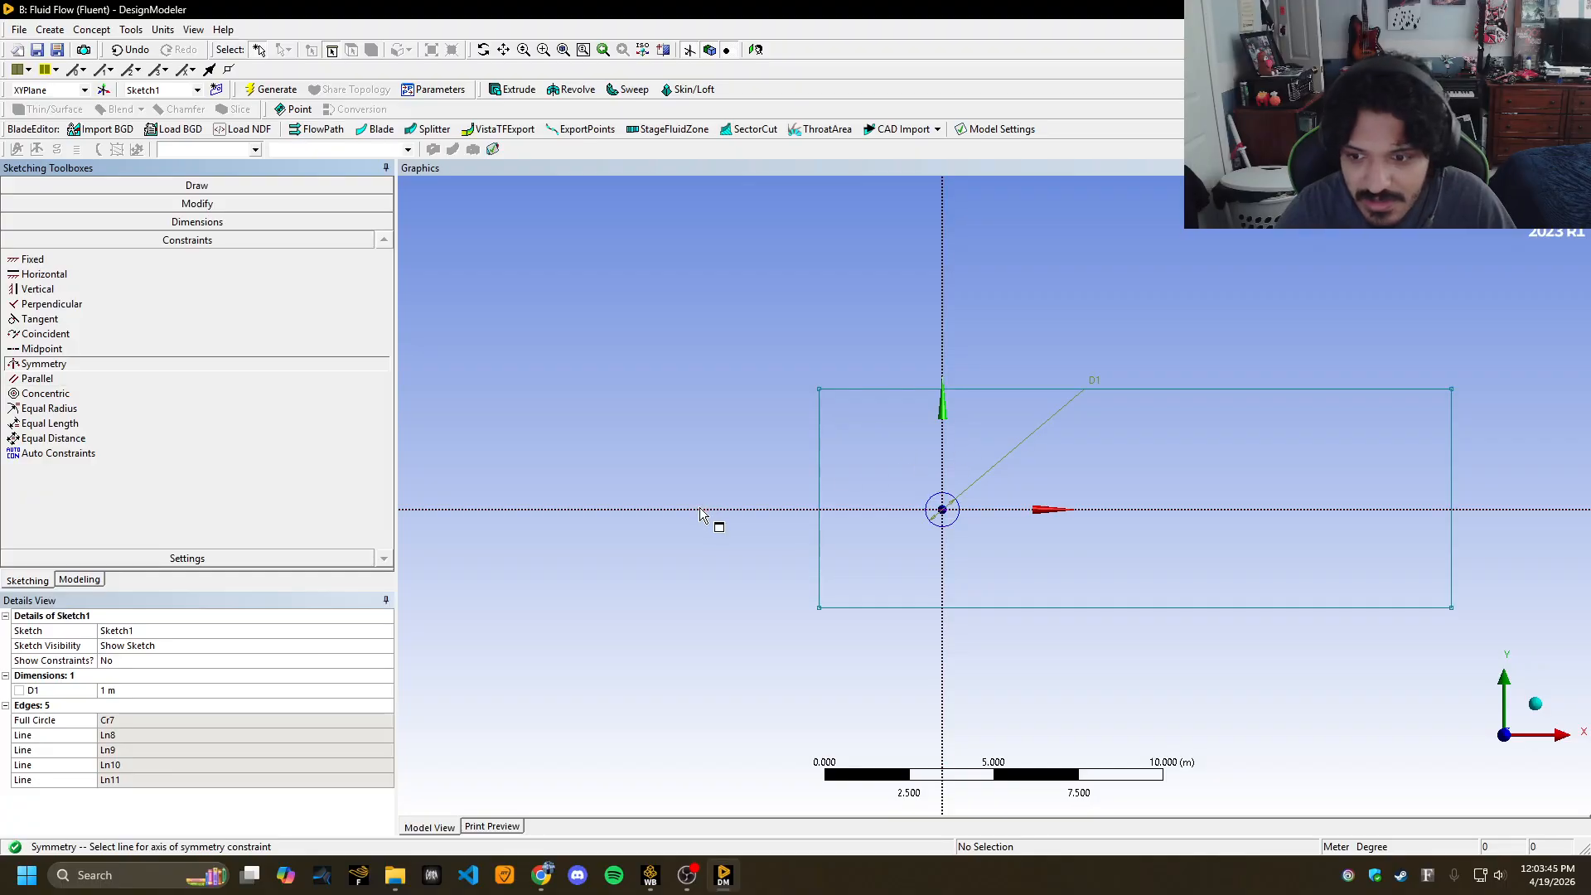
{"action": "left_click", "coordinate": [881, 390]}
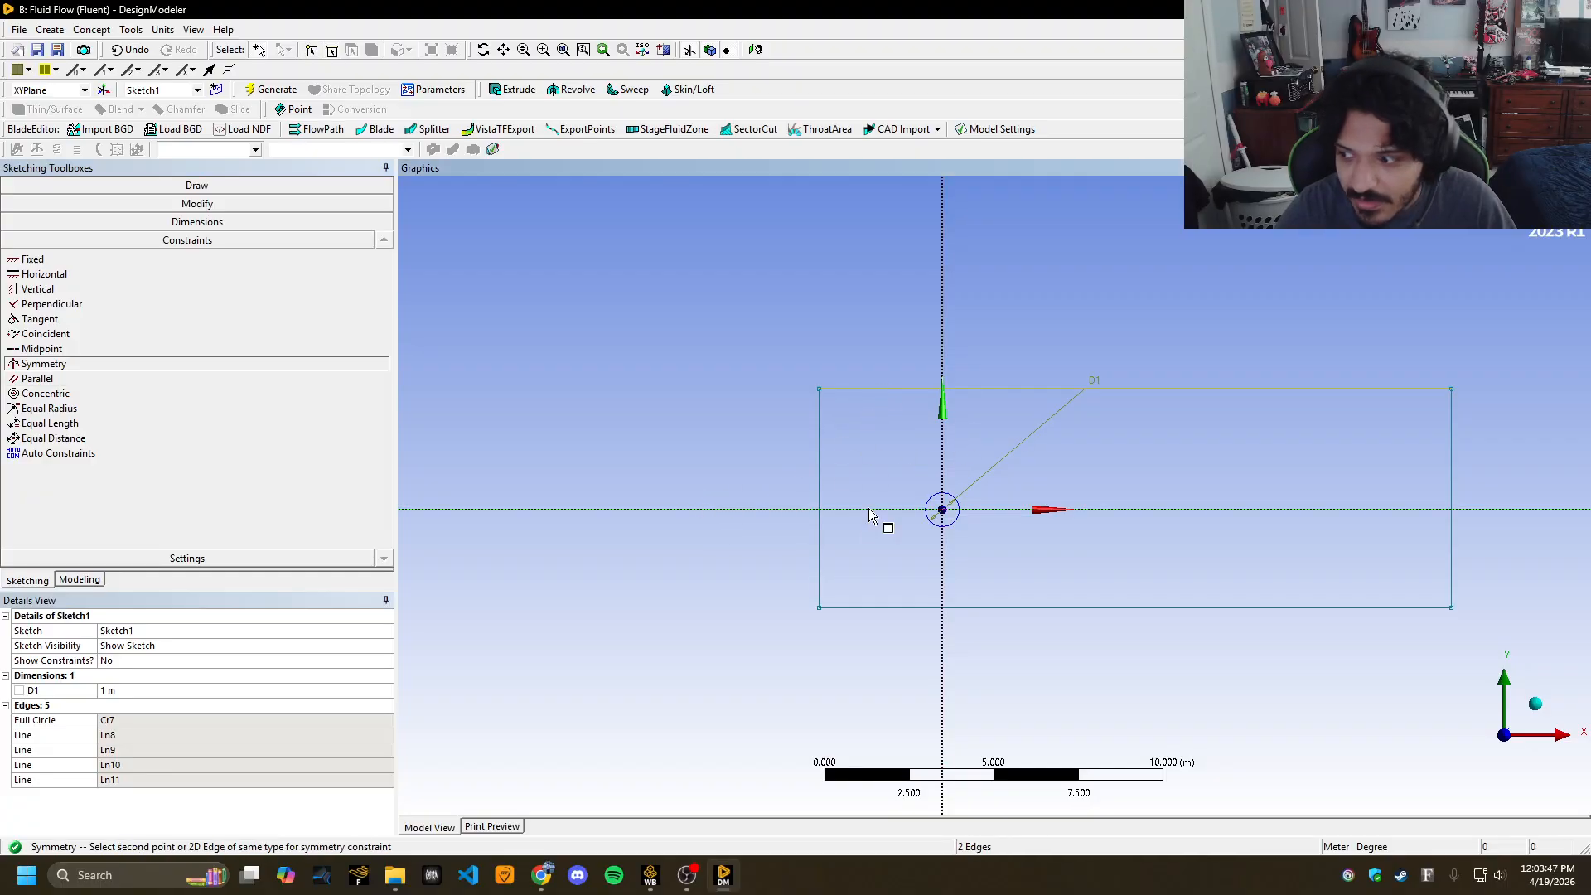
{"action": "left_click", "coordinate": [869, 610]}
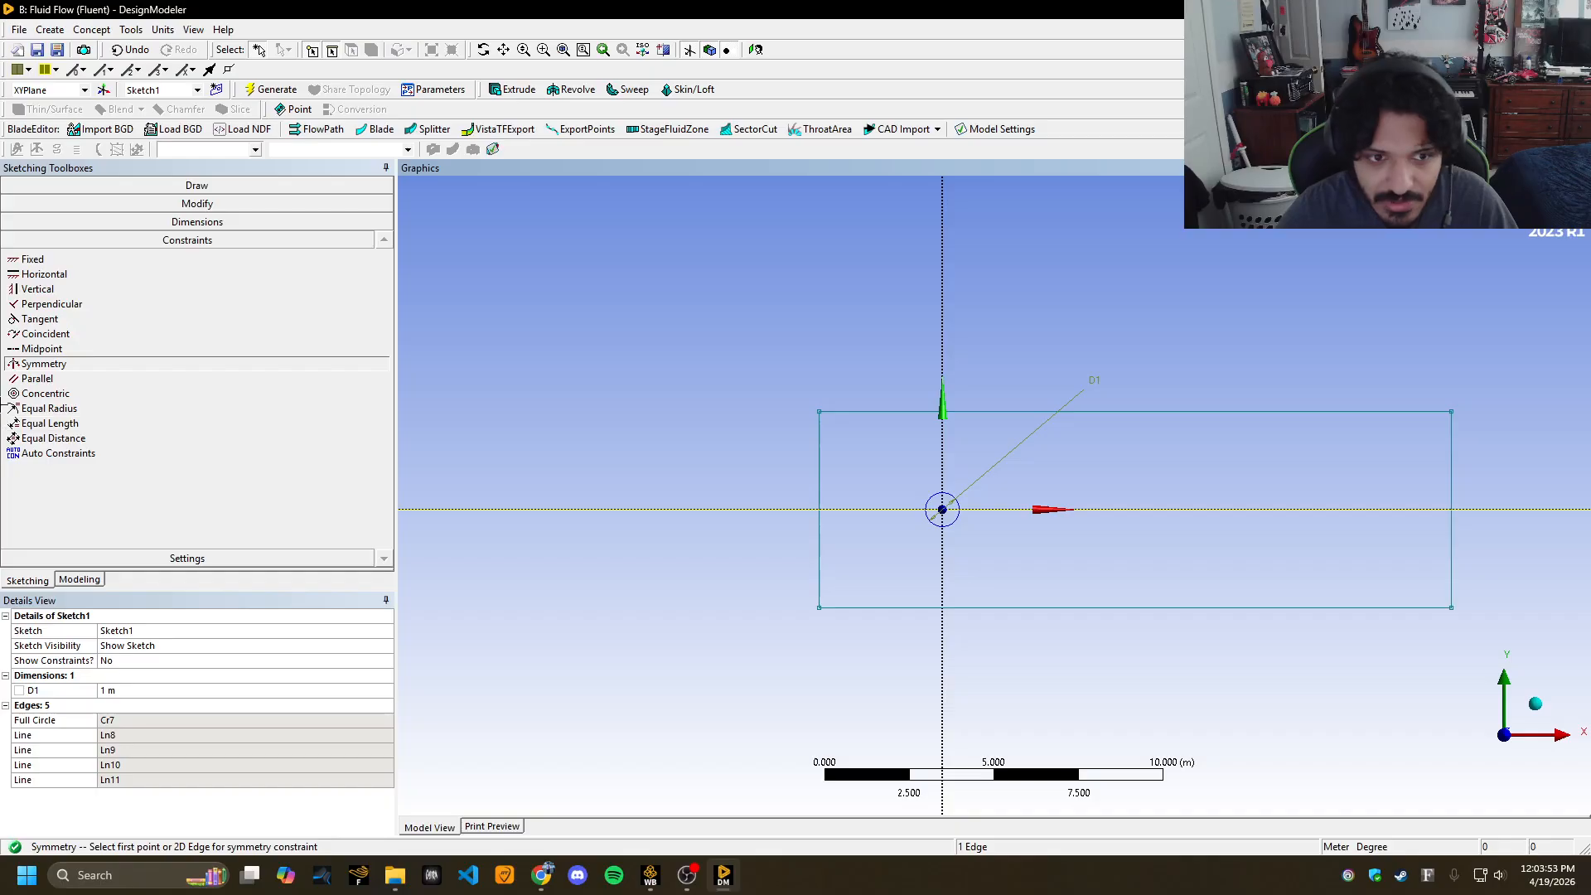
Dimension the rectangle as 10 m tall (V2) and 30 m wide (H3).
{"action": "left_click", "coordinate": [67, 221]}
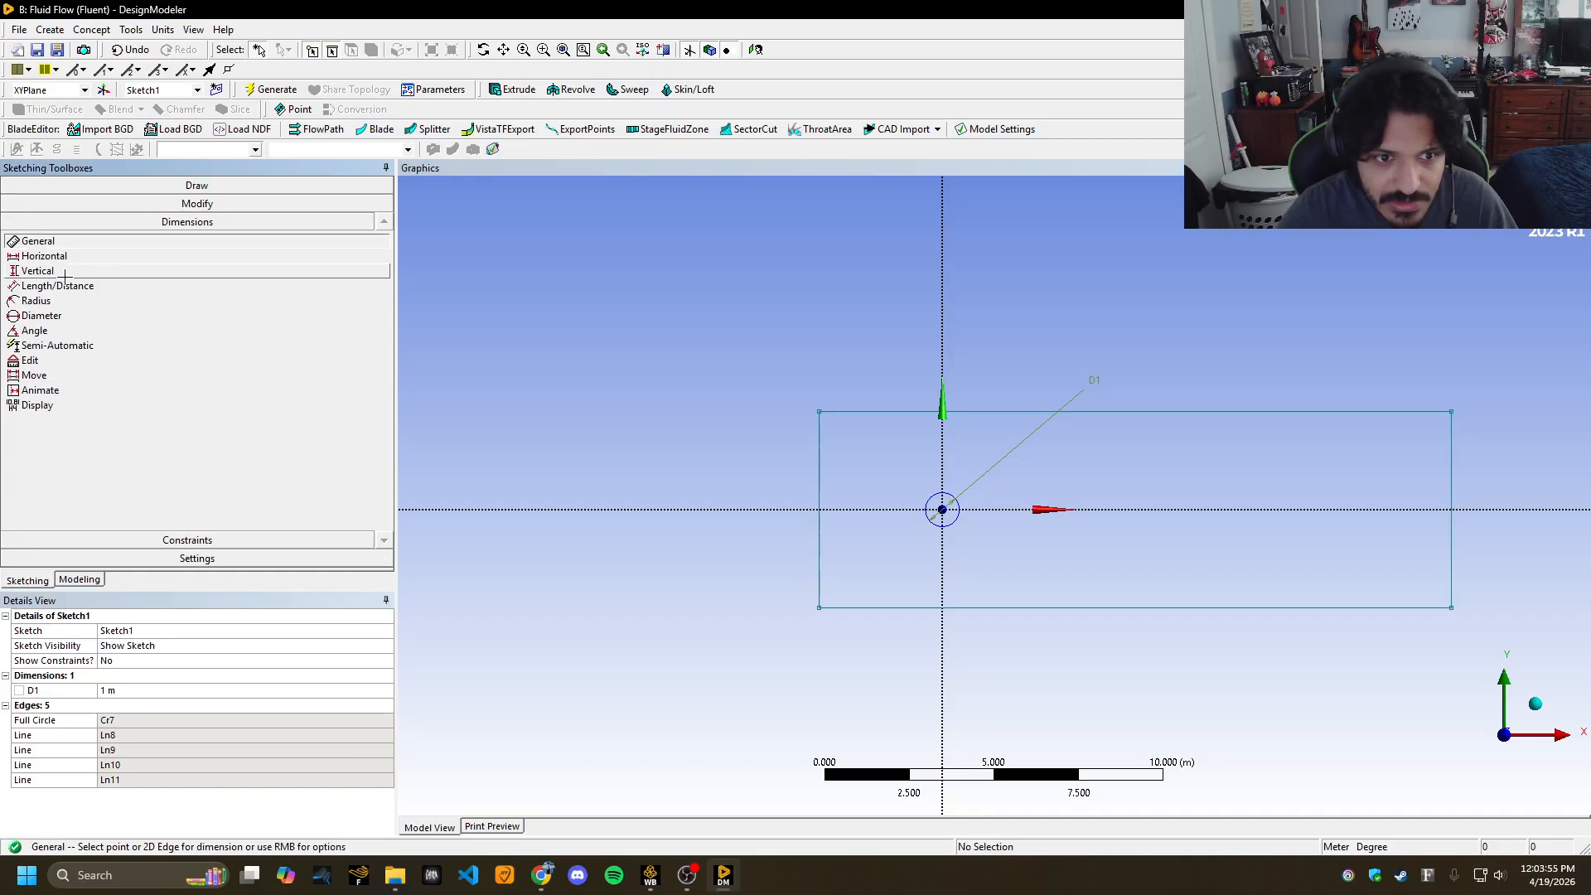
{"action": "left_click", "coordinate": [820, 461]}
{"action": "left_click", "coordinate": [139, 705]}
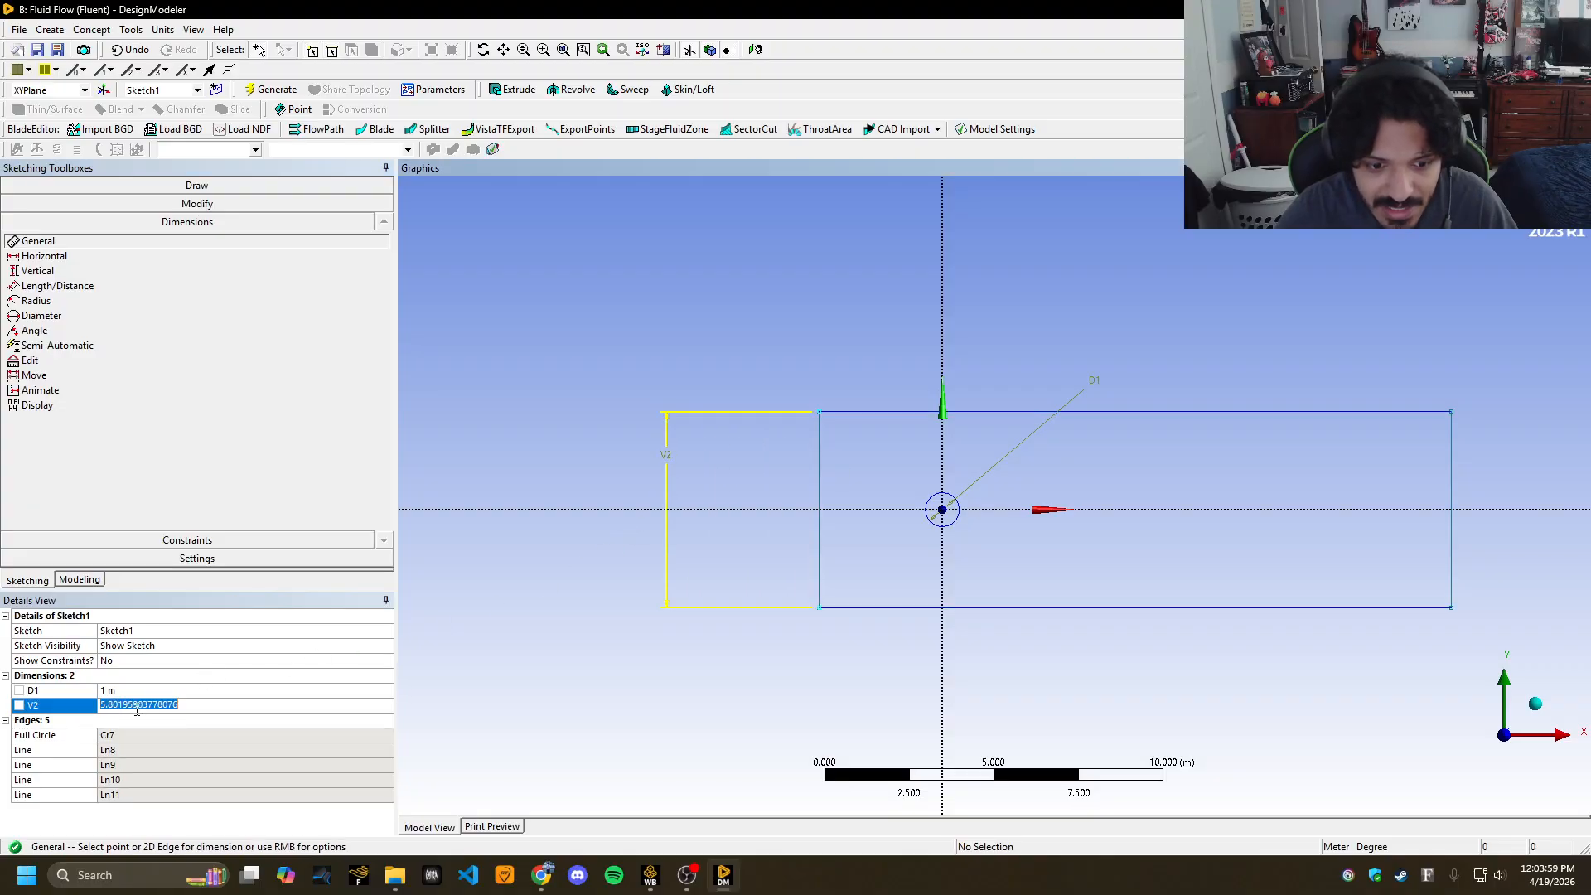
{"action": "type", "text": "10"}
{"action": "key", "text": "Return"}
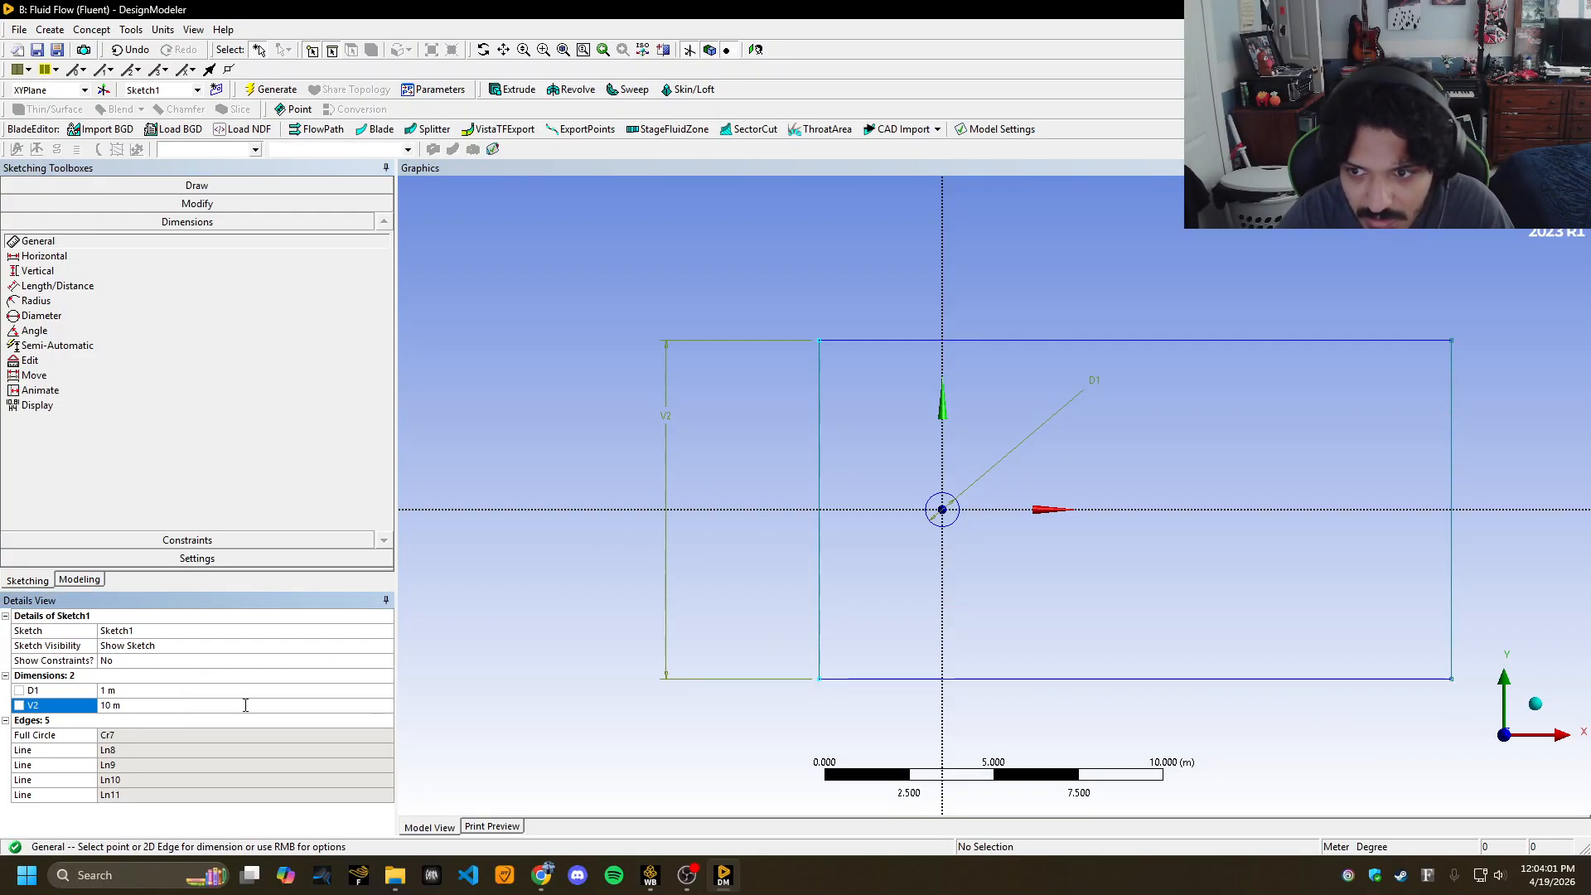
{"action": "left_click", "coordinate": [857, 347]}
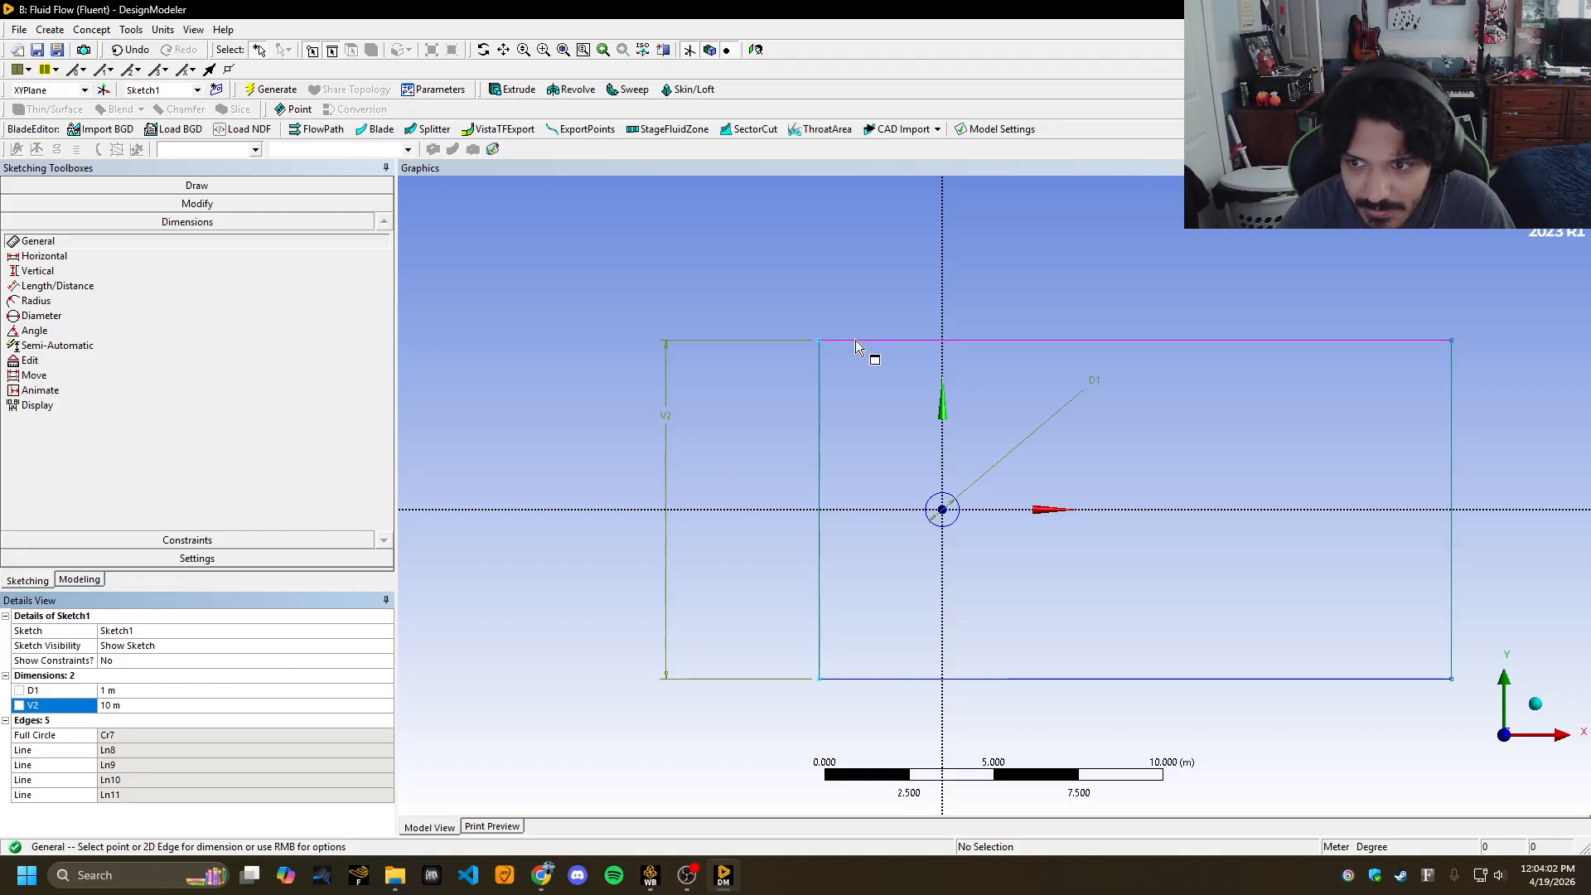
{"action": "left_click", "coordinate": [869, 286]}
{"action": "left_click", "coordinate": [144, 707]}
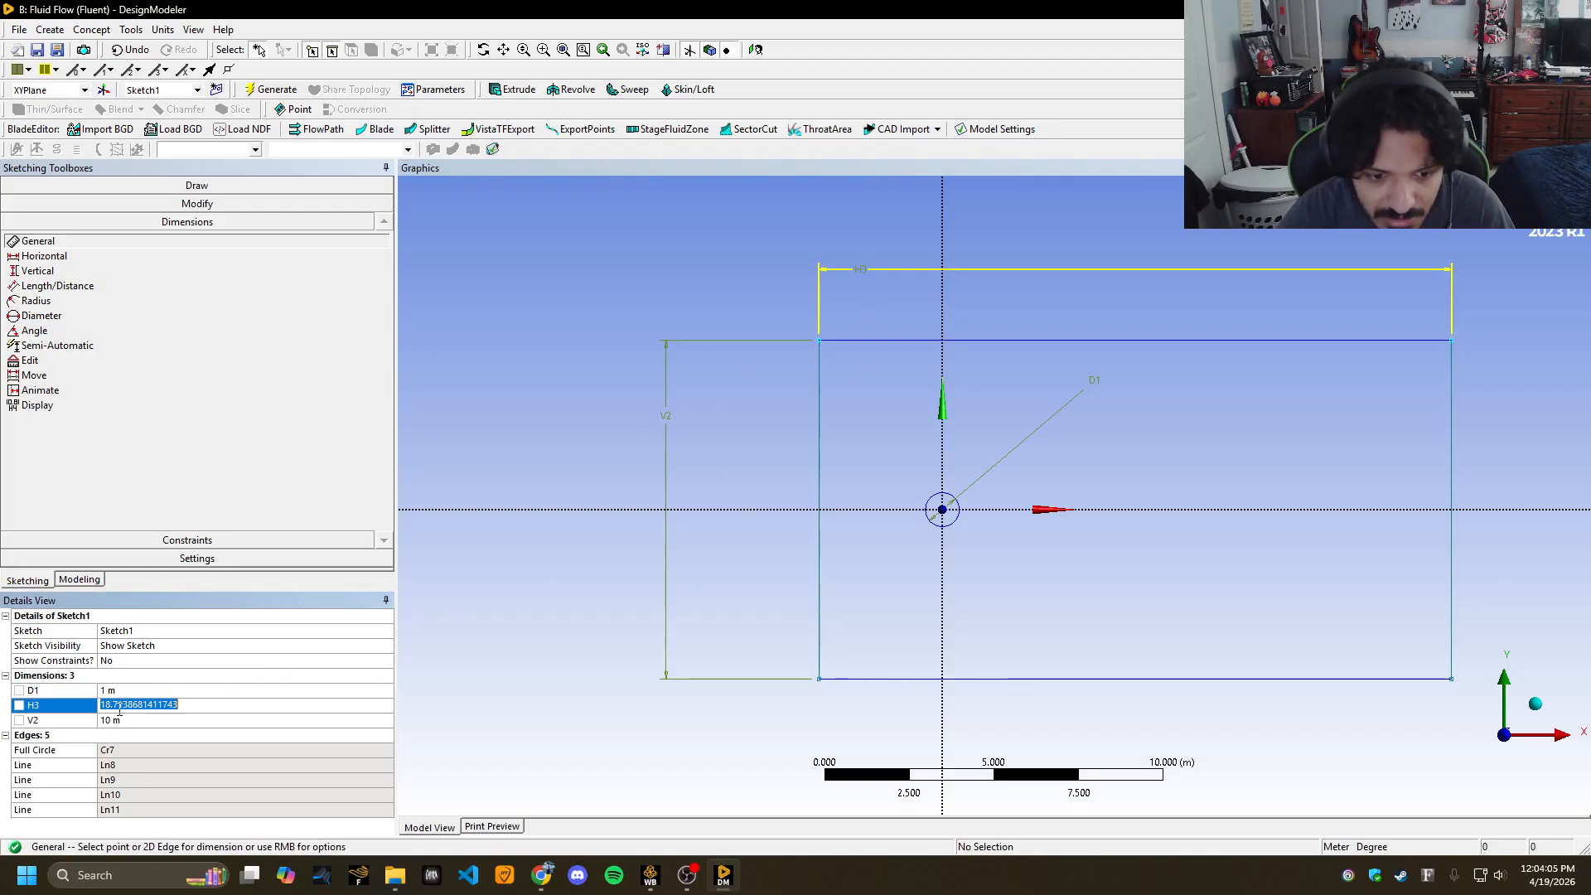
{"action": "type", "text": "30"}
{"action": "key", "text": "Return"}
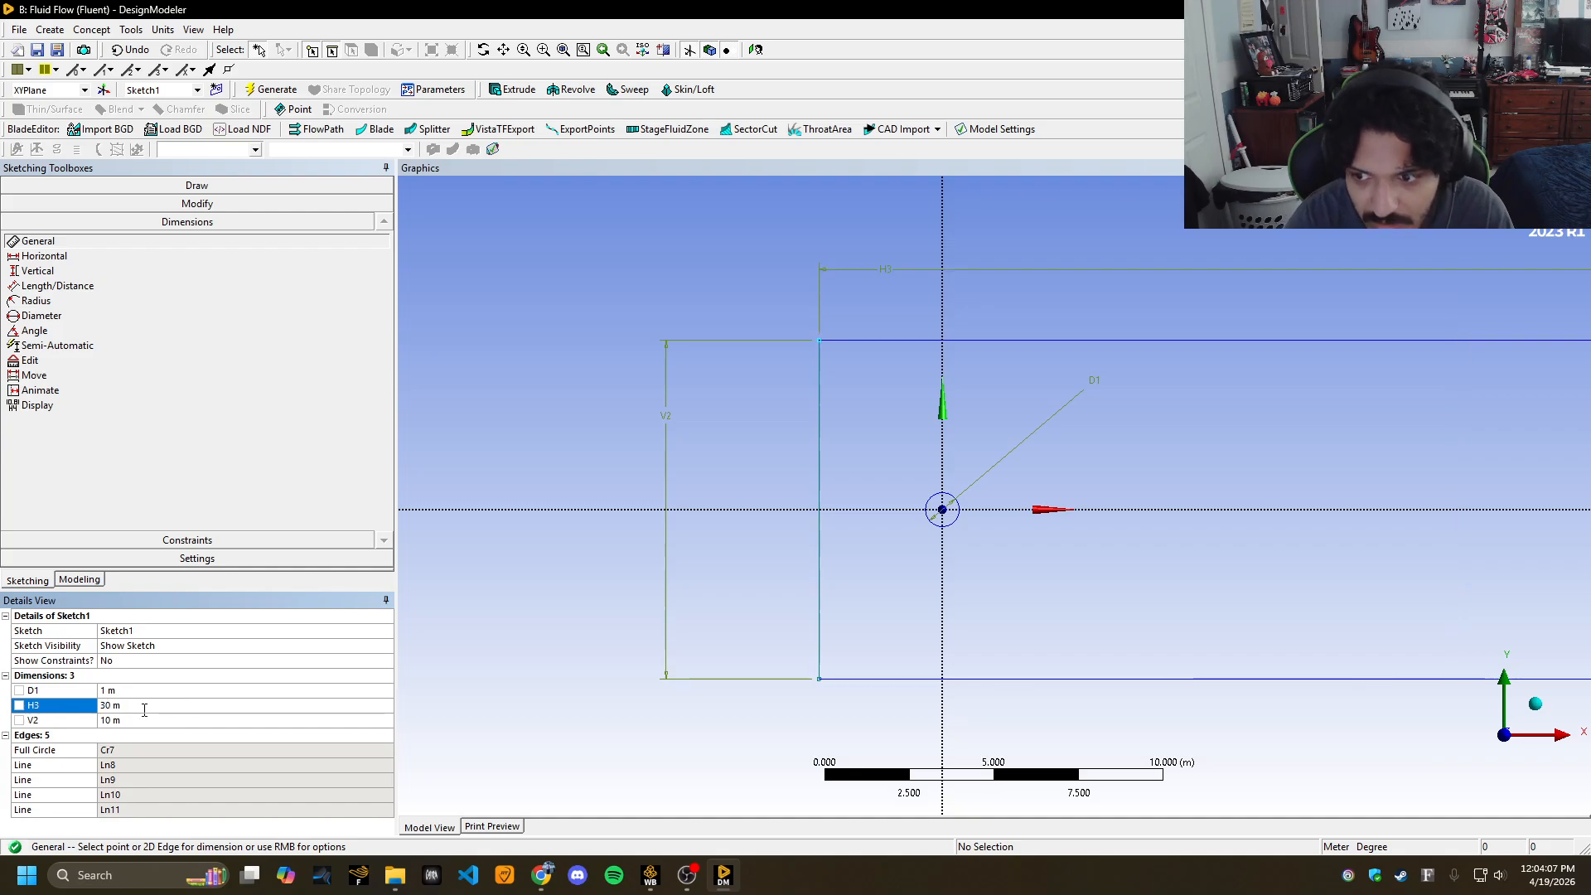
Add an L5 dimension from the vertical axis to the rectangle's left edge, undoing the redundant V4.
{"action": "scroll", "coordinate": [525, 660], "scroll_direction": "down", "scroll_amount": 2}
{"action": "scroll", "coordinate": [525, 661], "scroll_direction": "down", "scroll_amount": 1}
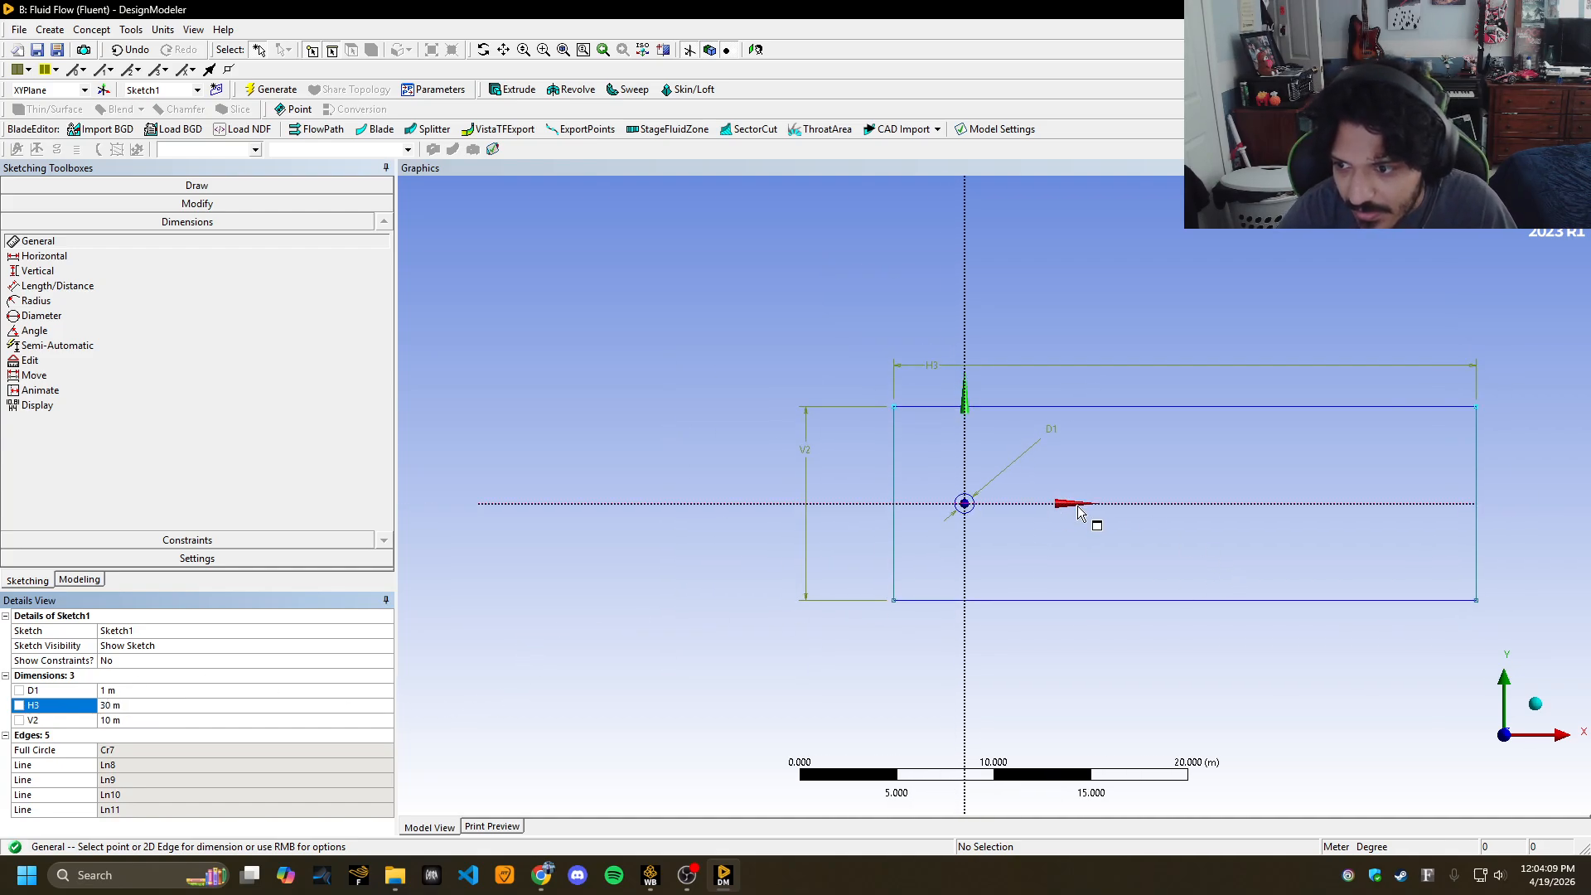
{"action": "middle_click_drag", "start_coordinate": [693, 580], "coordinate": [483, 580], "text": "ctrl"}
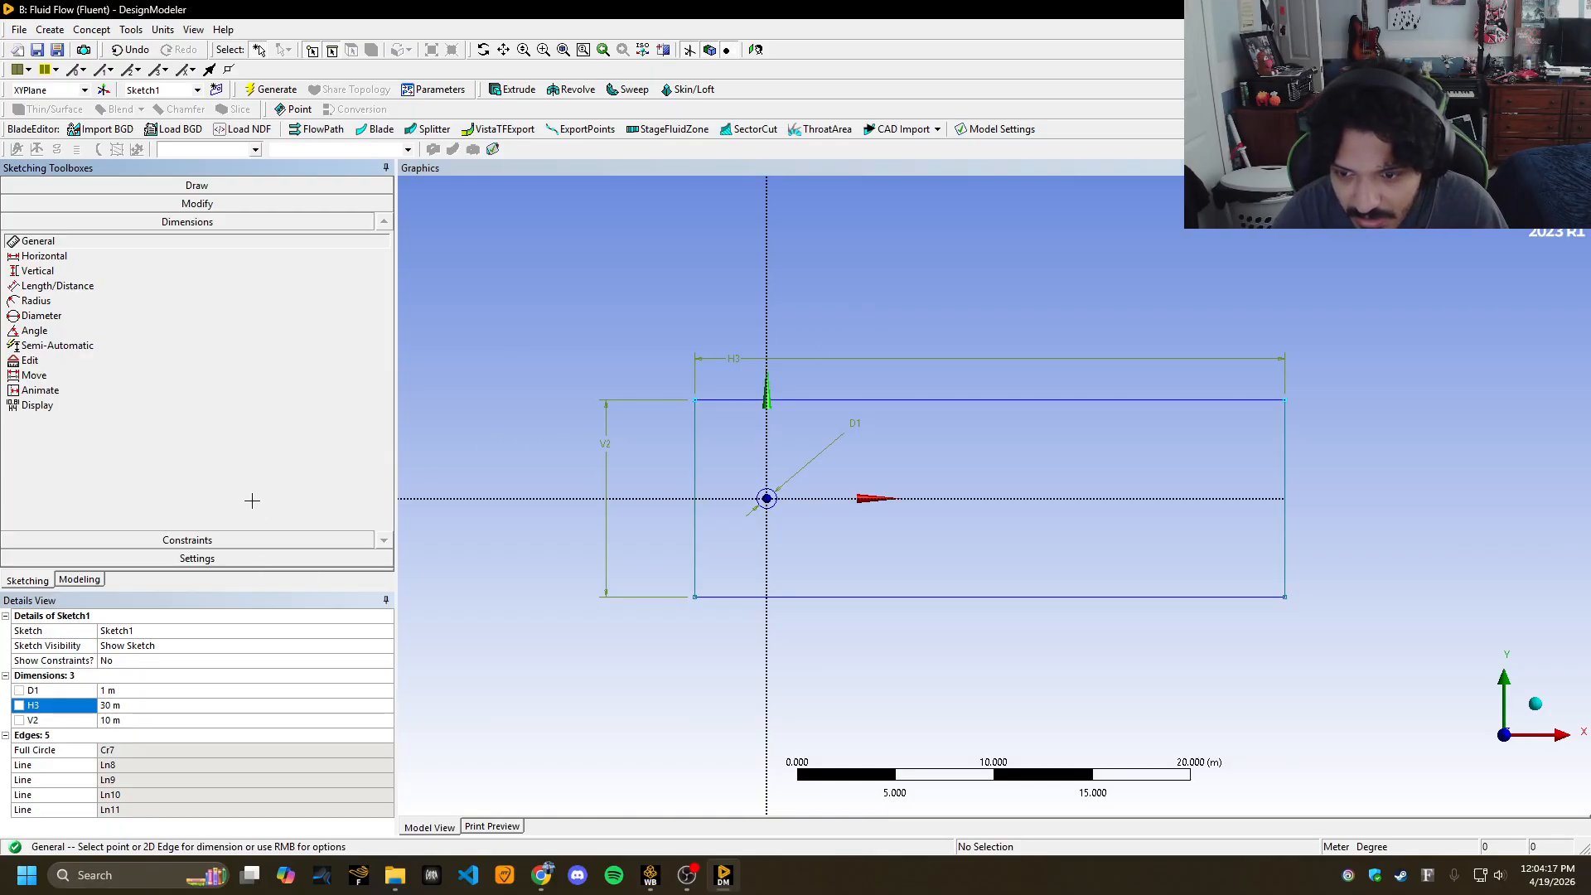
{"action": "left_click", "coordinate": [696, 529]}
{"action": "left_click", "coordinate": [765, 534]}
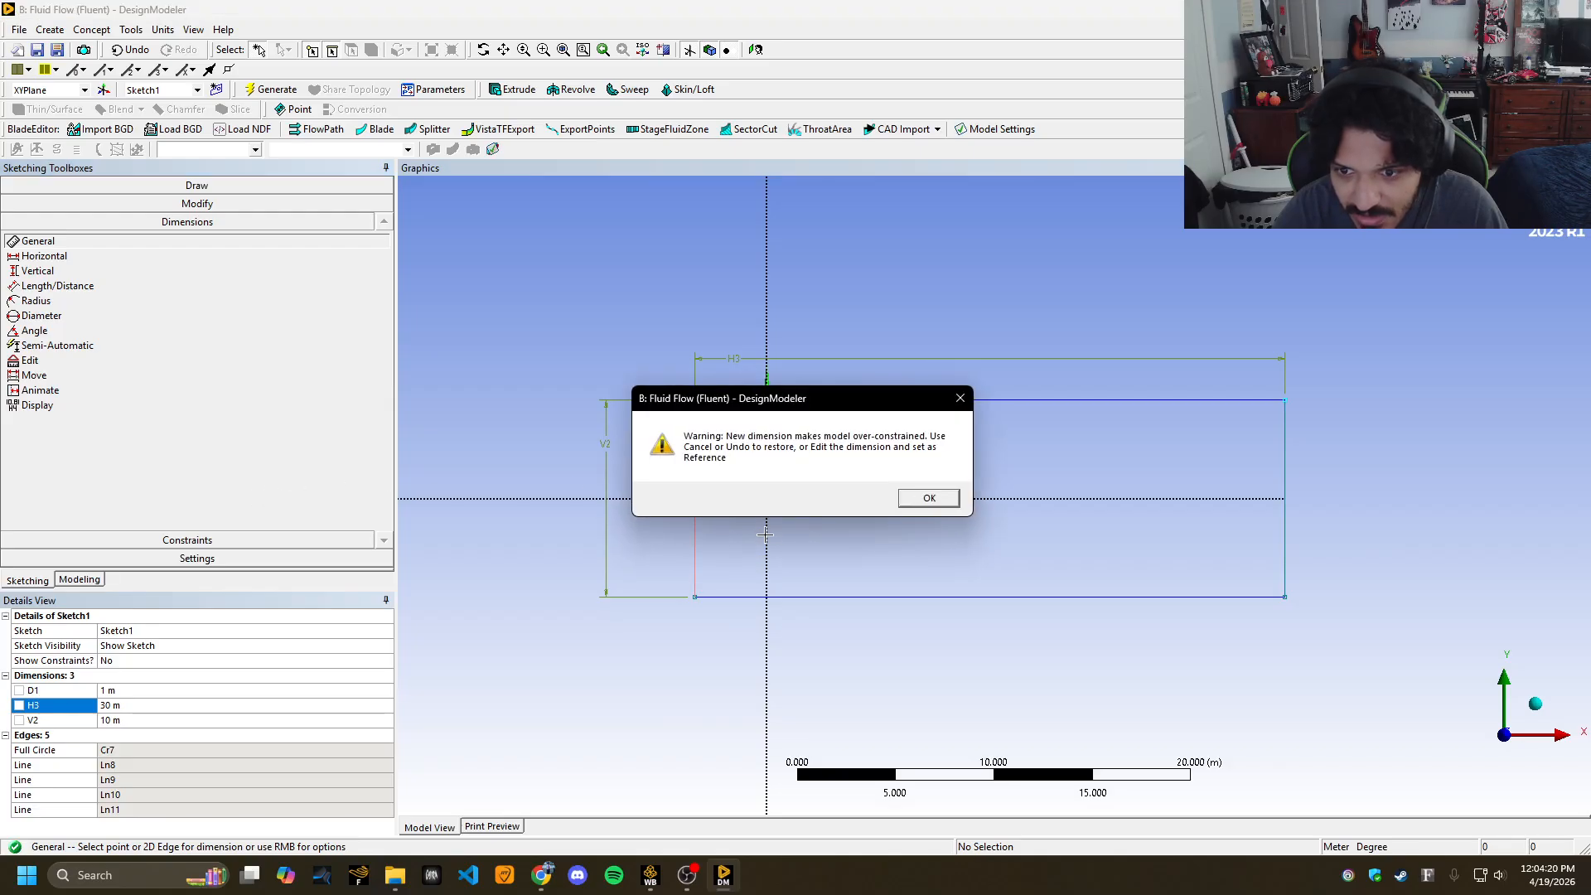
{"action": "left_click", "coordinate": [929, 497]}
{"action": "left_click", "coordinate": [695, 518]}
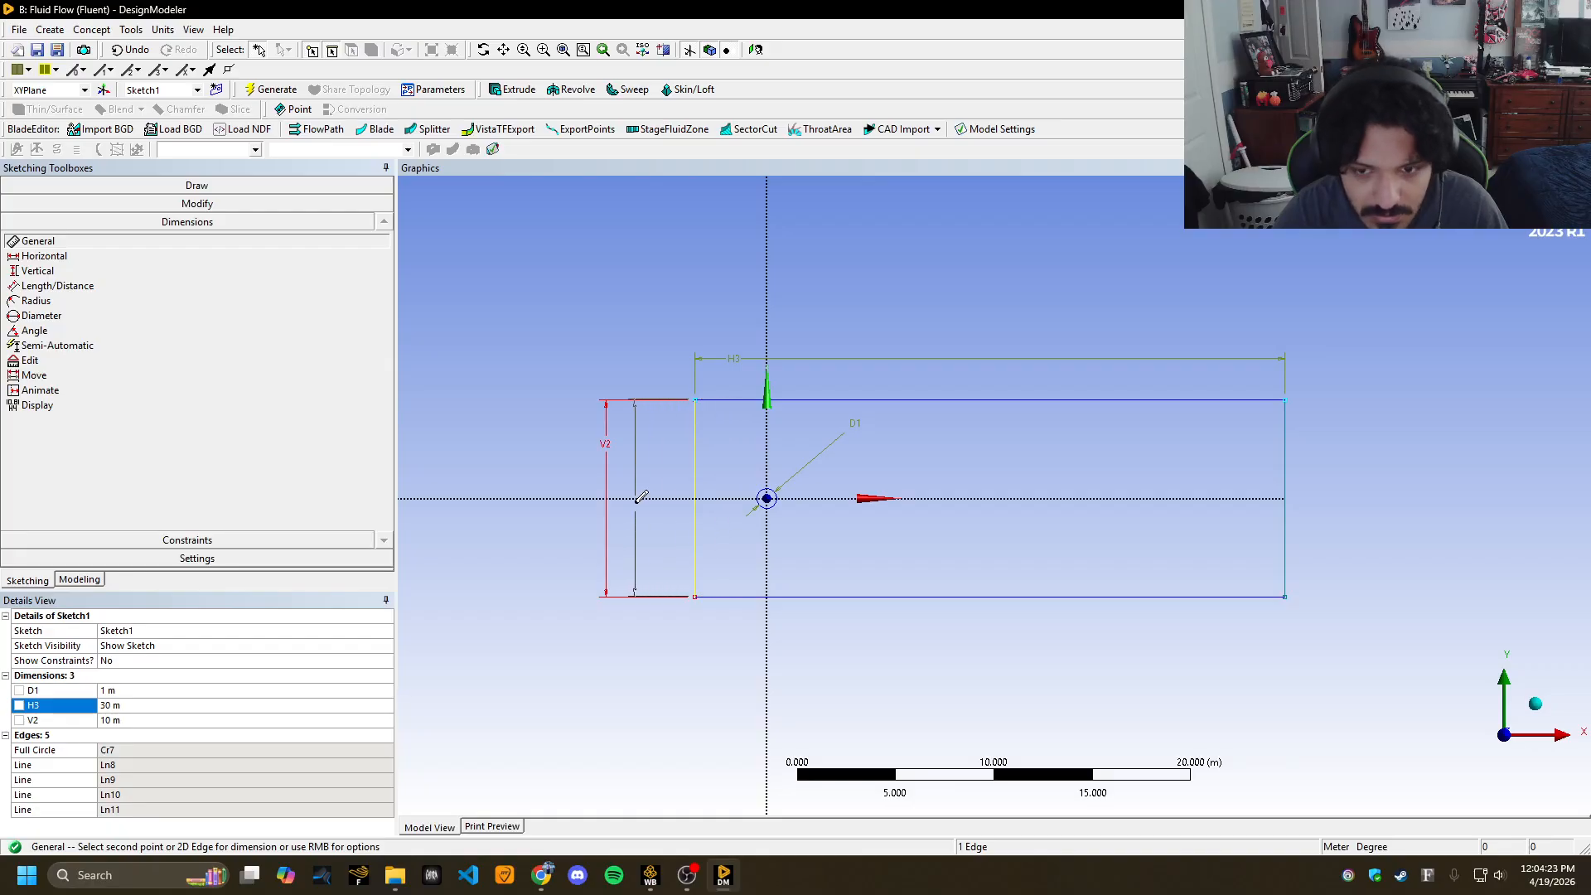
{"action": "left_click", "coordinate": [572, 502]}
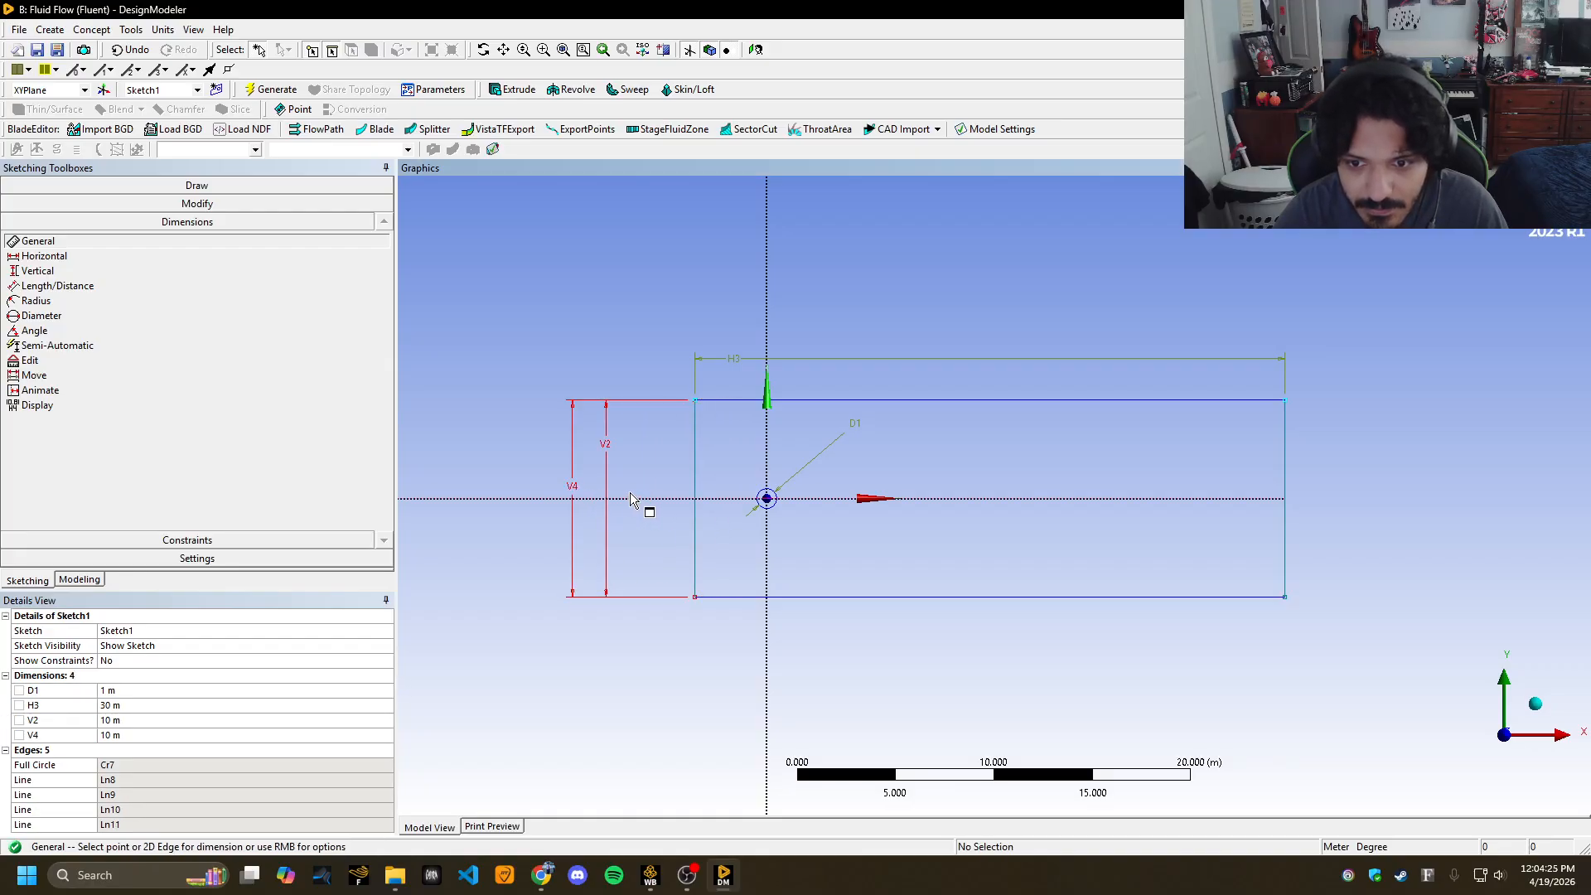
{"action": "key", "text": "ctrl+z"}
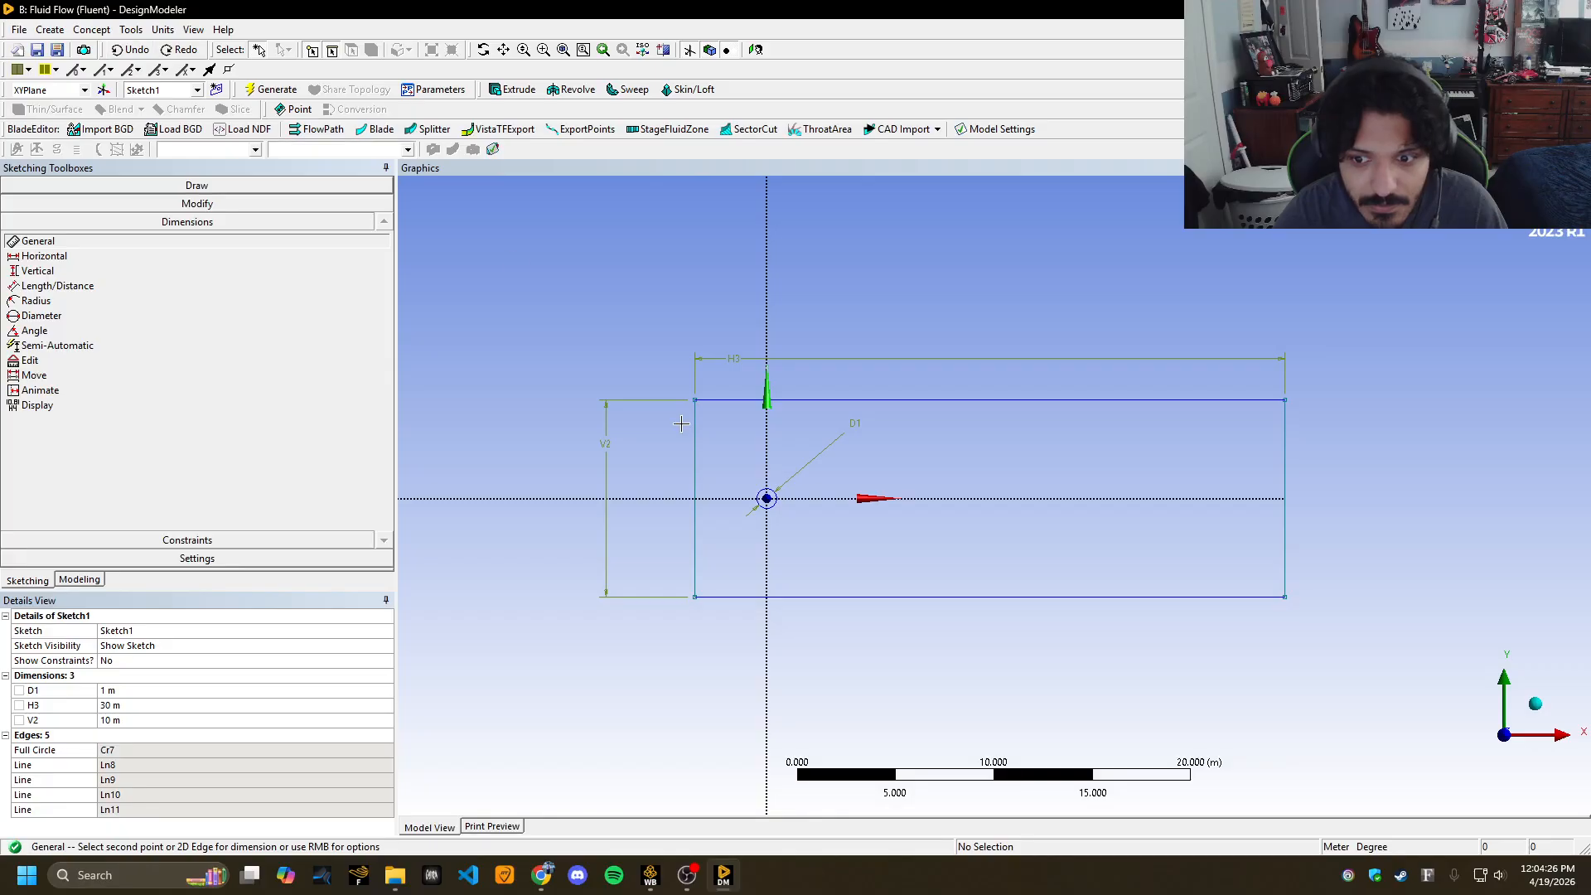
{"action": "left_click", "coordinate": [767, 462]}
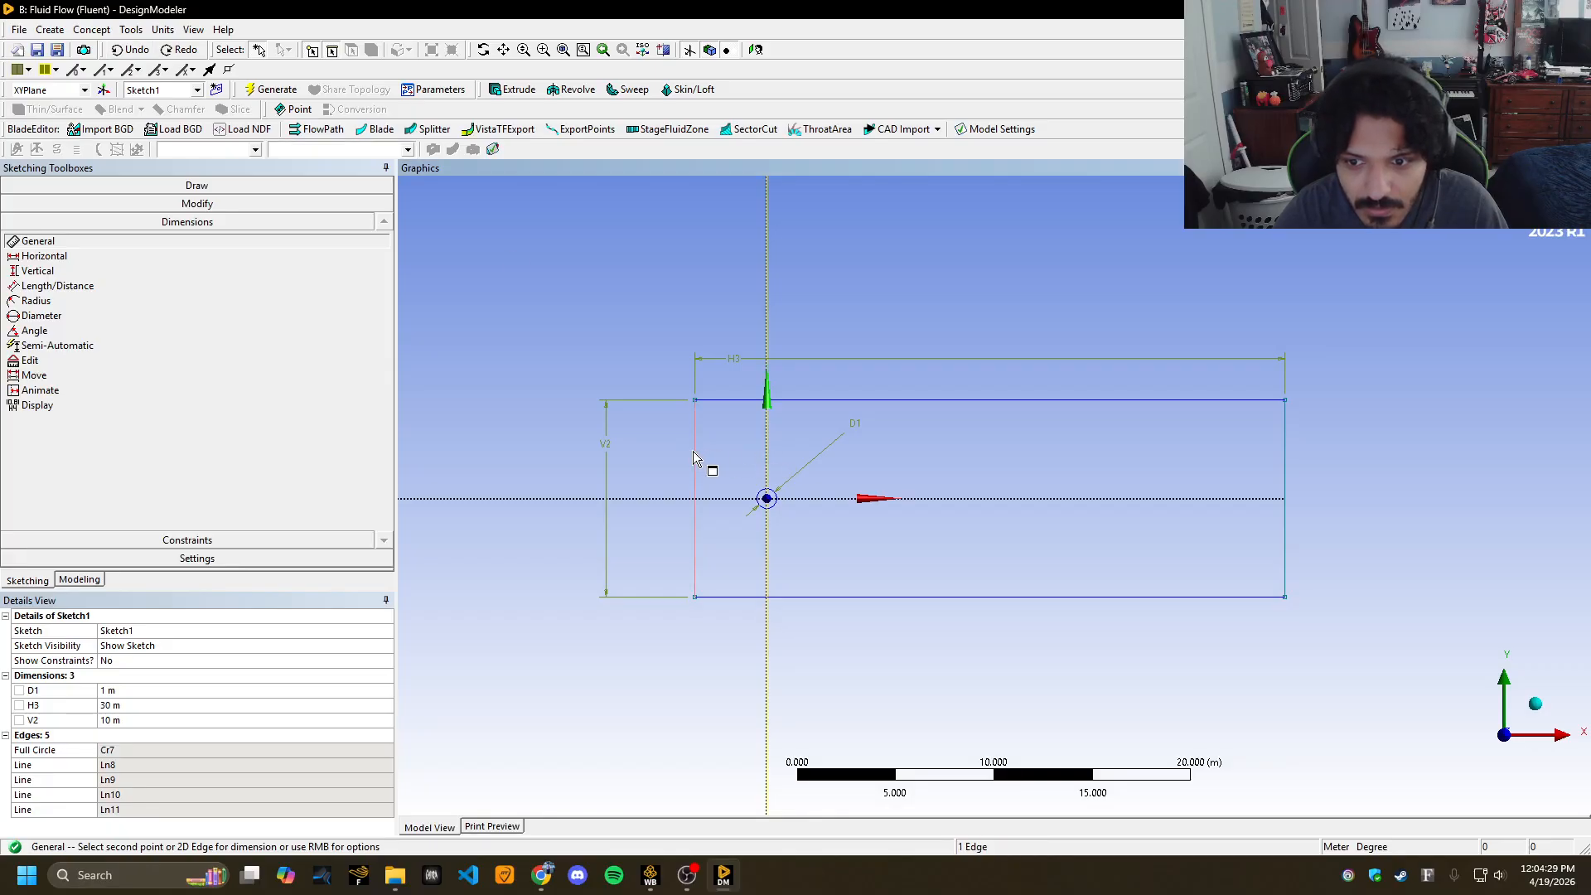
{"action": "left_click", "coordinate": [696, 456]}
{"action": "left_click", "coordinate": [673, 273]}
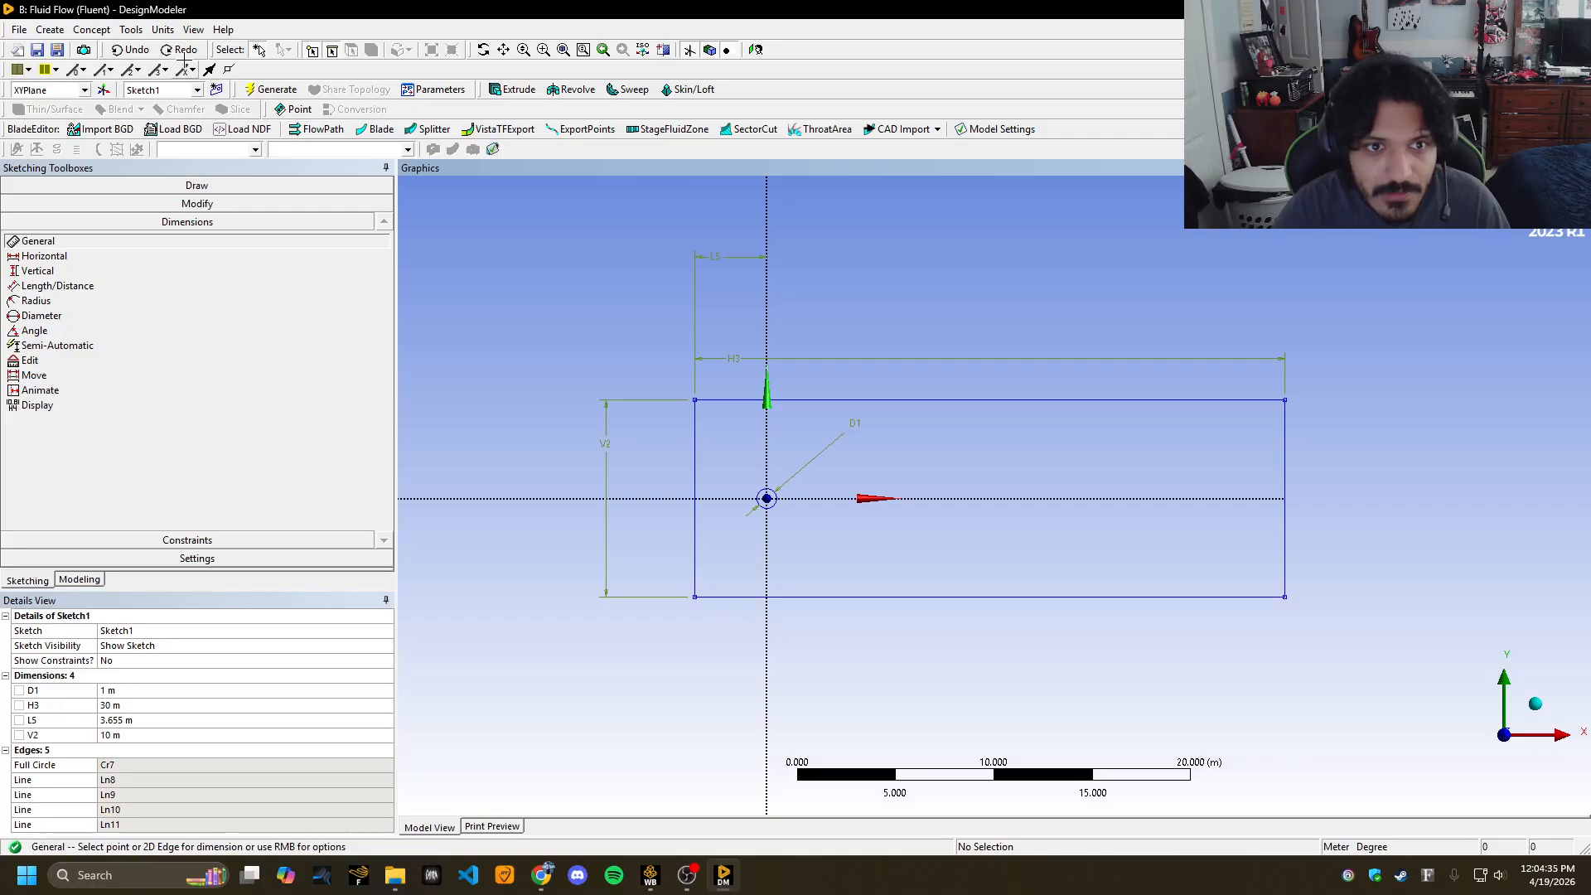
Create and generate a surface body from Sketch1, then return to Workbench.
{"action": "left_click", "coordinate": [91, 30]}
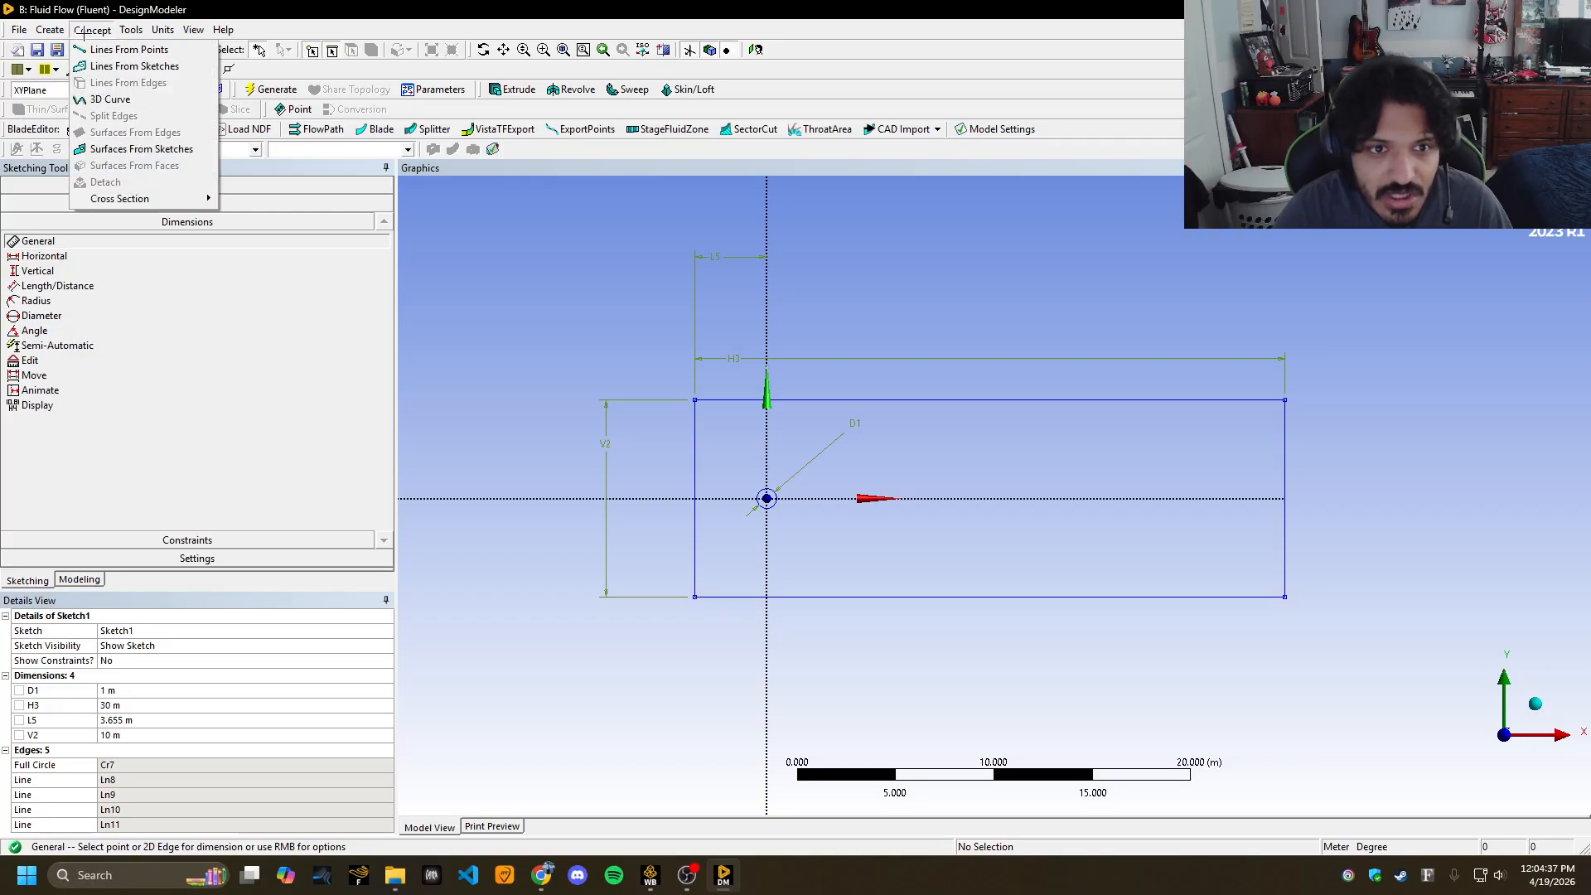
{"action": "left_click", "coordinate": [114, 149]}
{"action": "left_click", "coordinate": [107, 213]}
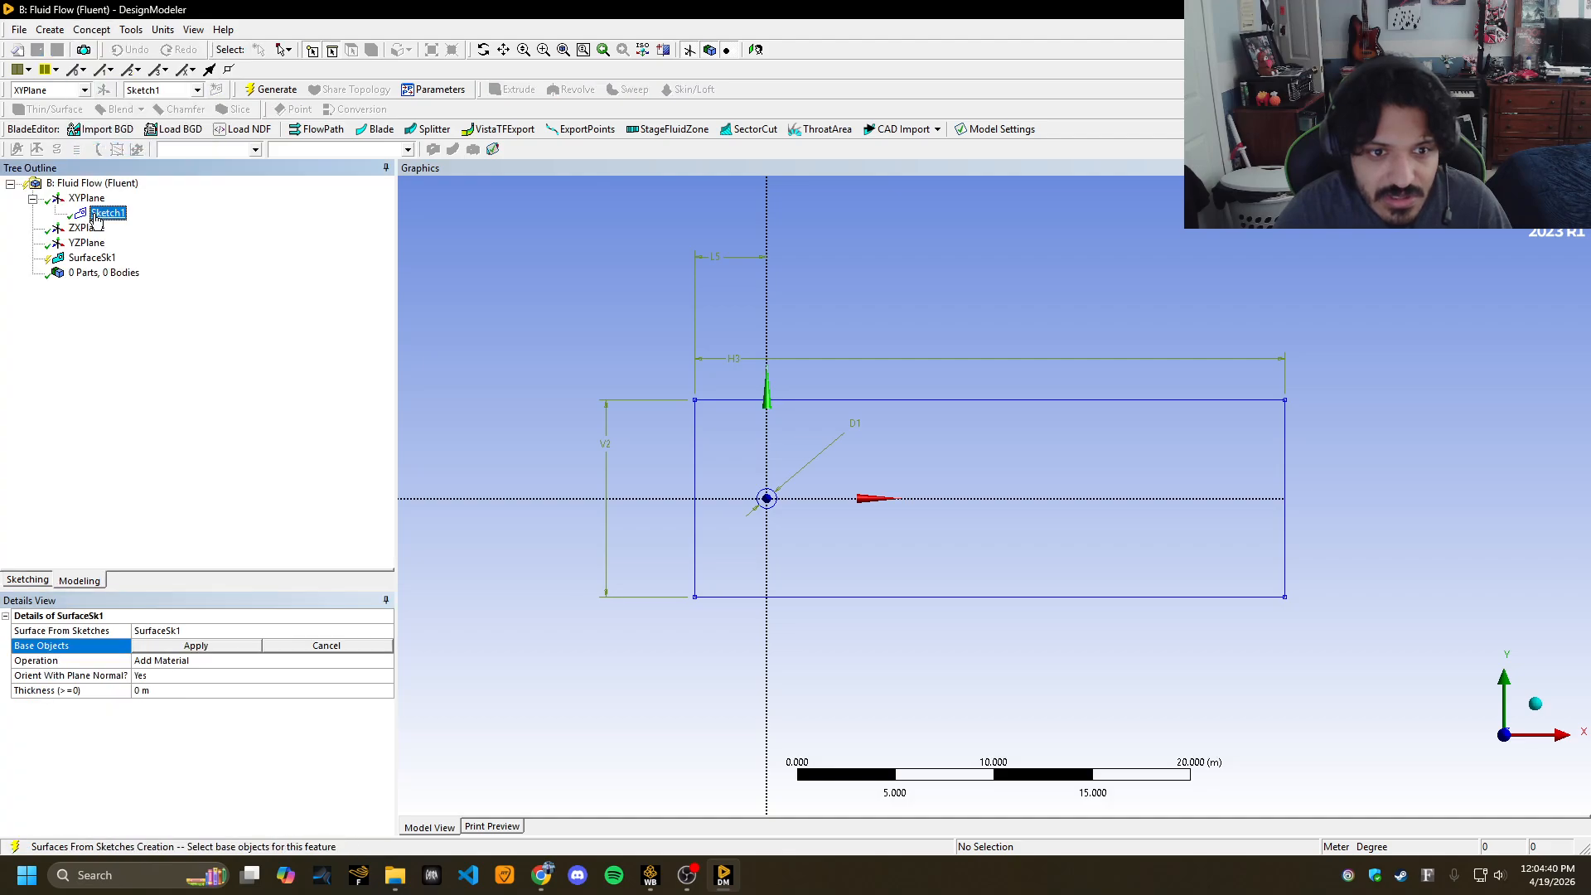
{"action": "left_click", "coordinate": [165, 646]}
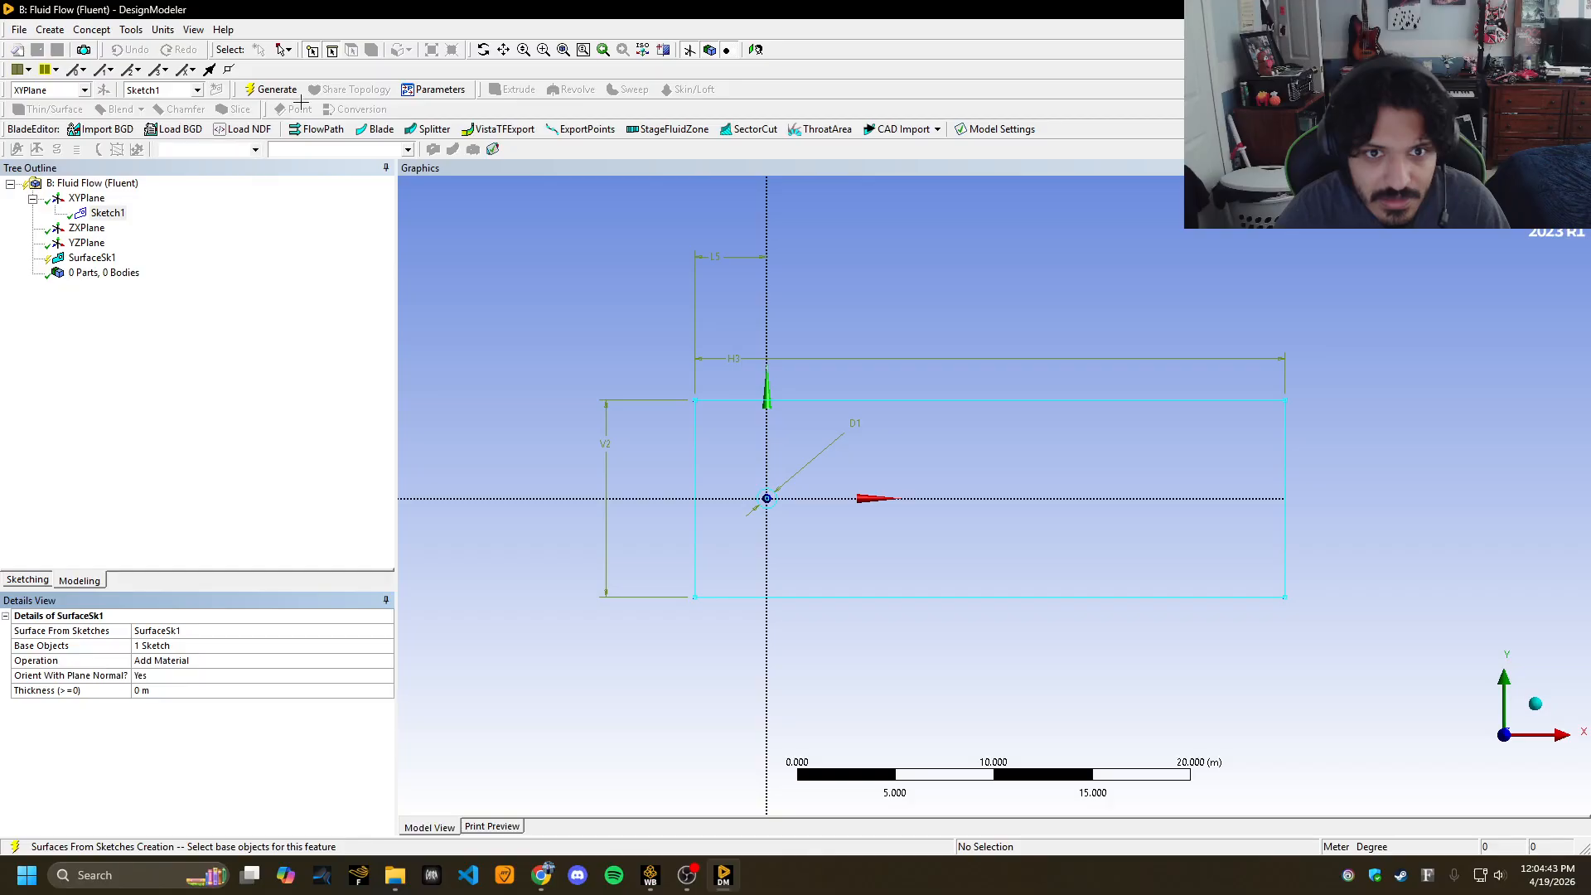
{"action": "left_click", "coordinate": [273, 90]}
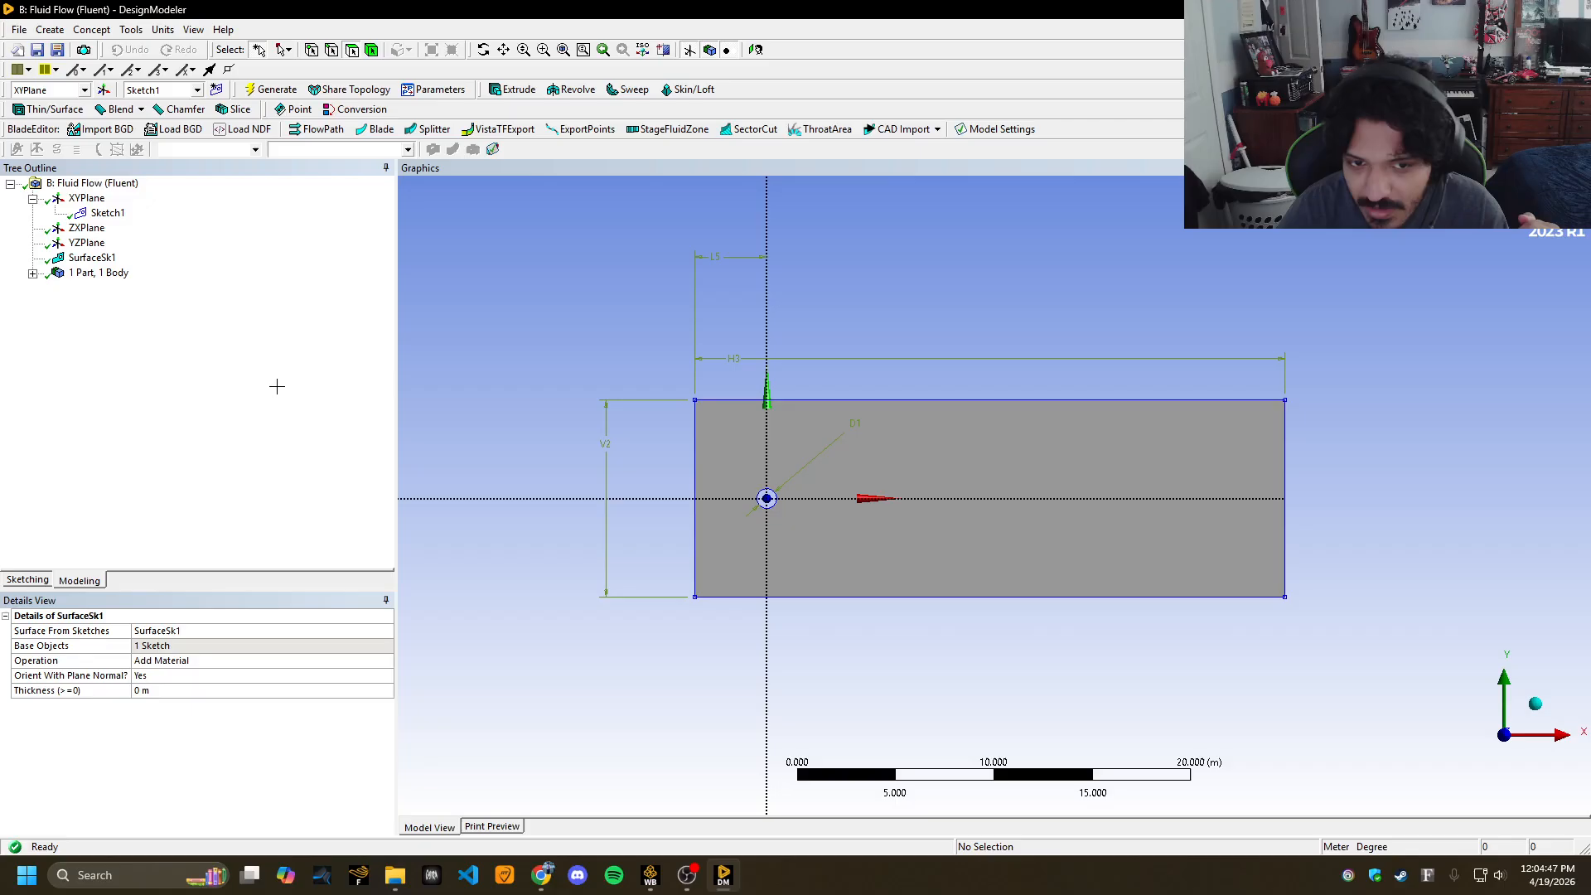
{"action": "left_click", "coordinate": [253, 380]}
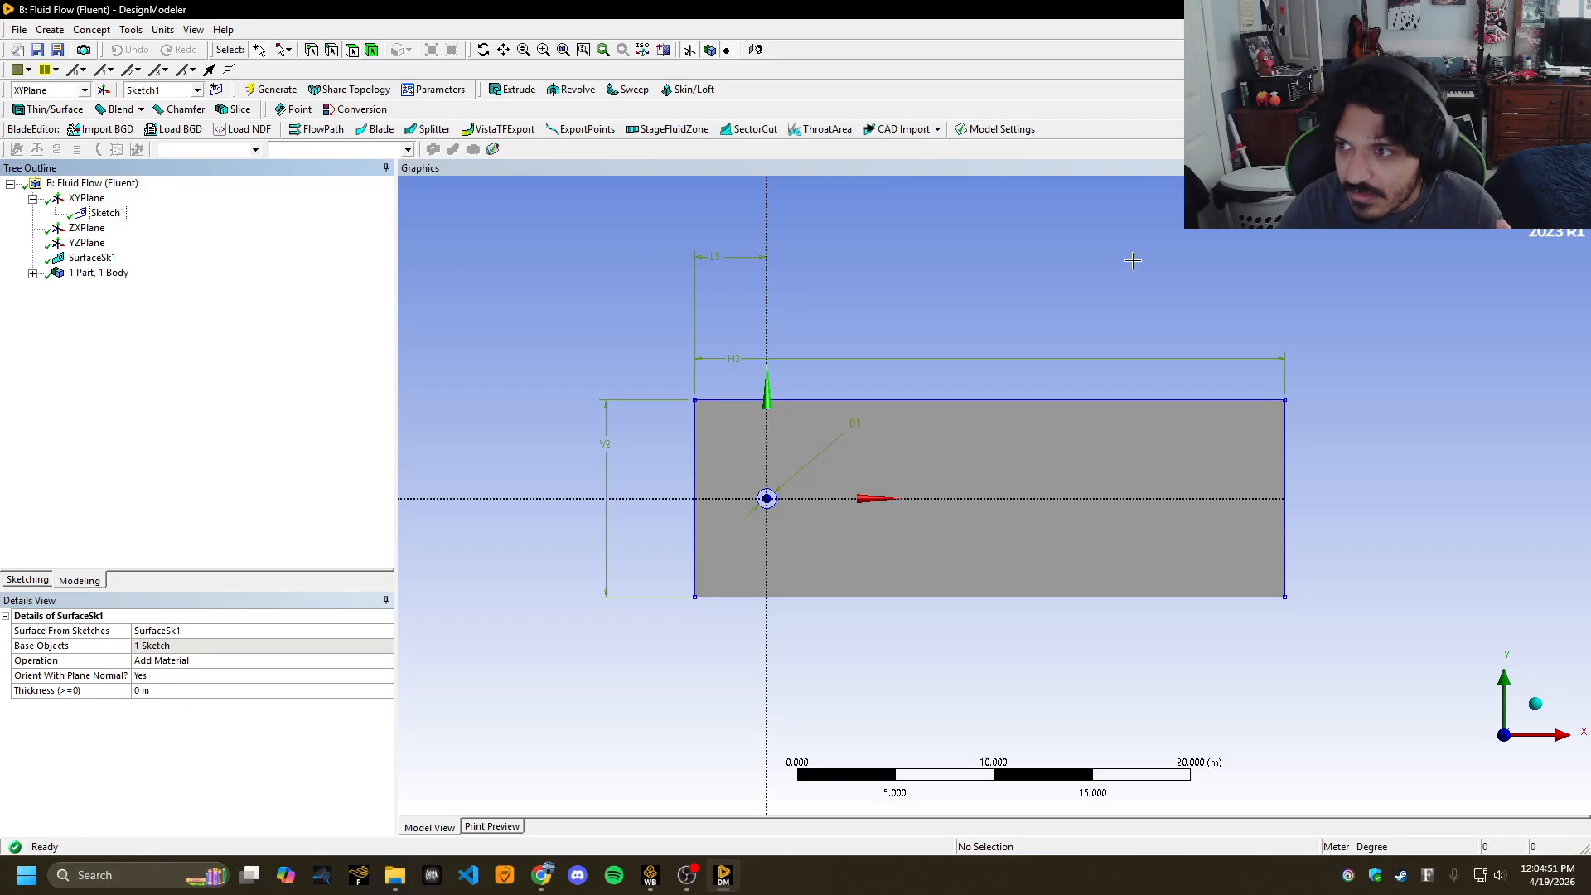
{"action": "left_click", "coordinate": [648, 877]}
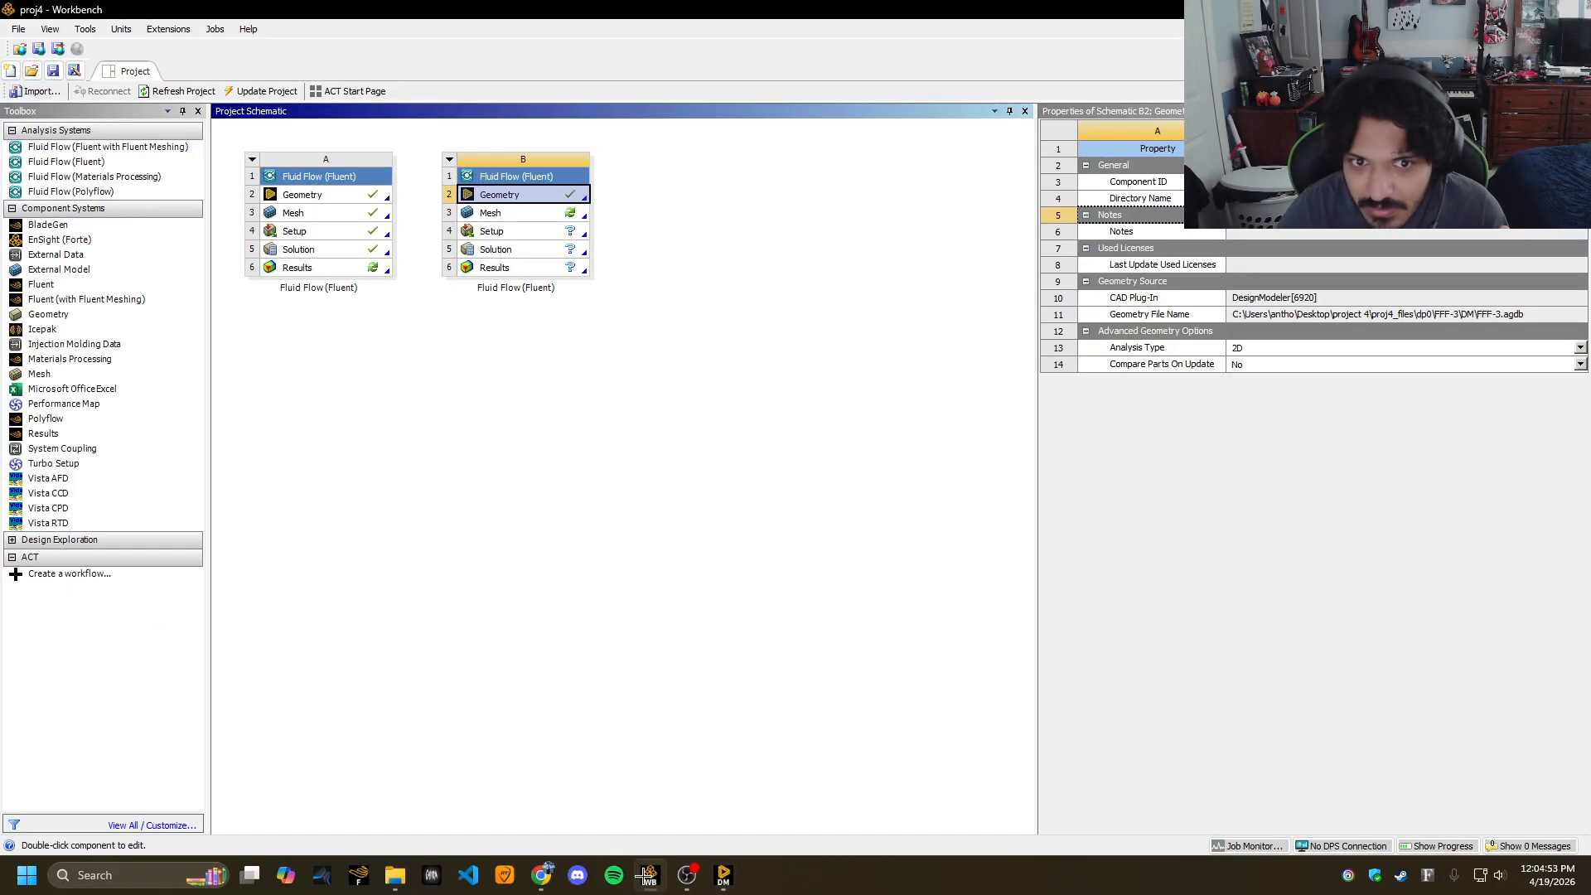
Open system B's Mesh cell (B3) in ANSYS Meshing.
{"action": "double_click", "coordinate": [526, 214]}
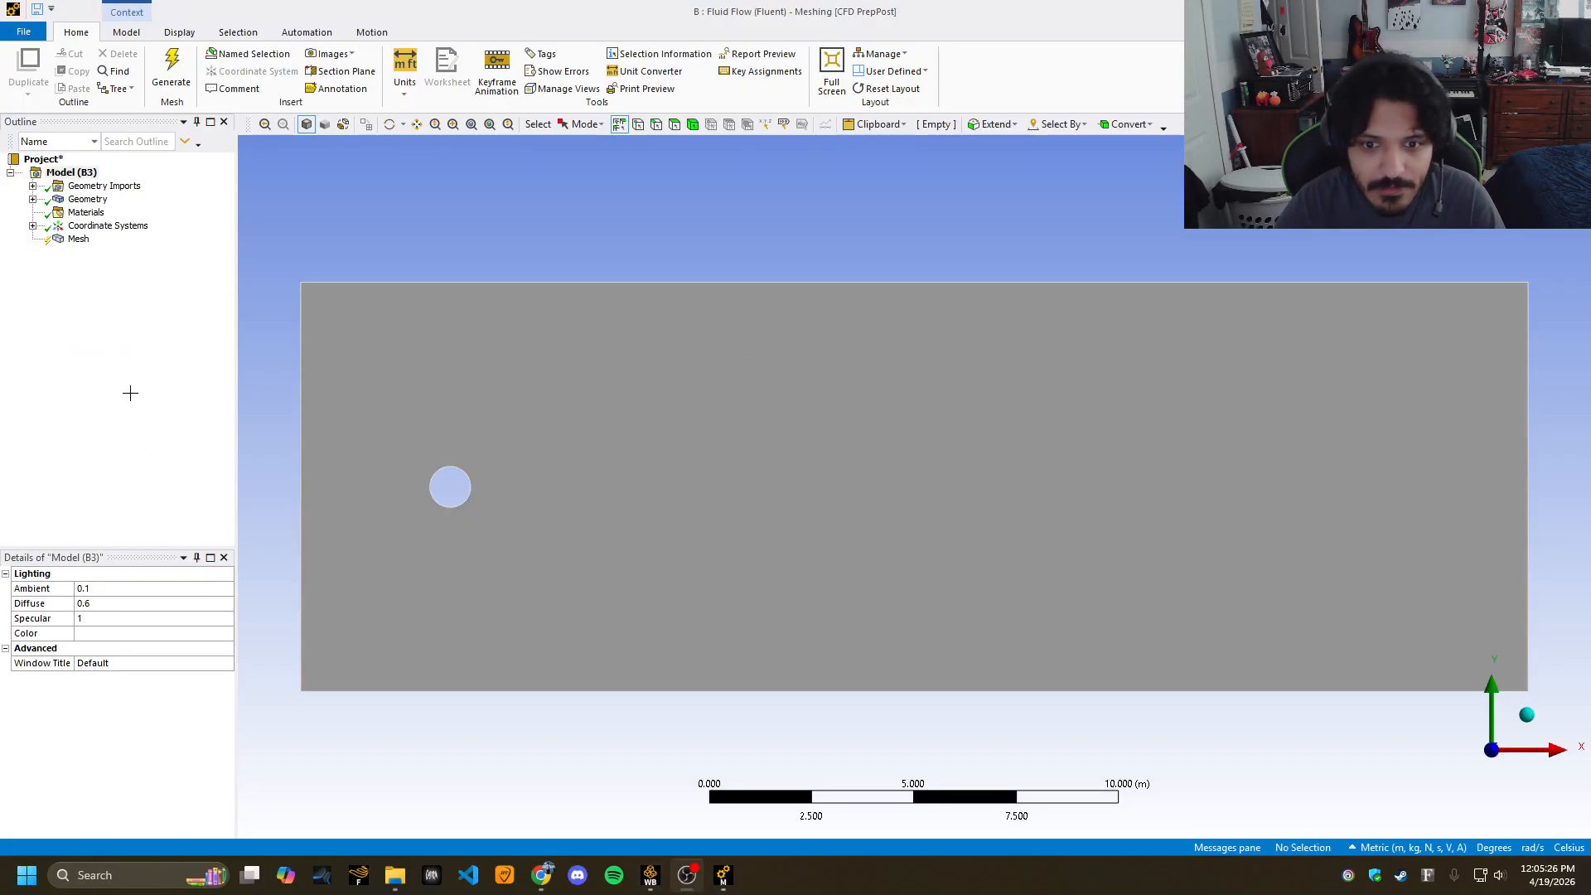
Insert a Method control scoped to the rectangular fluid body and generate the mesh.
{"action": "left_click", "coordinate": [78, 240]}
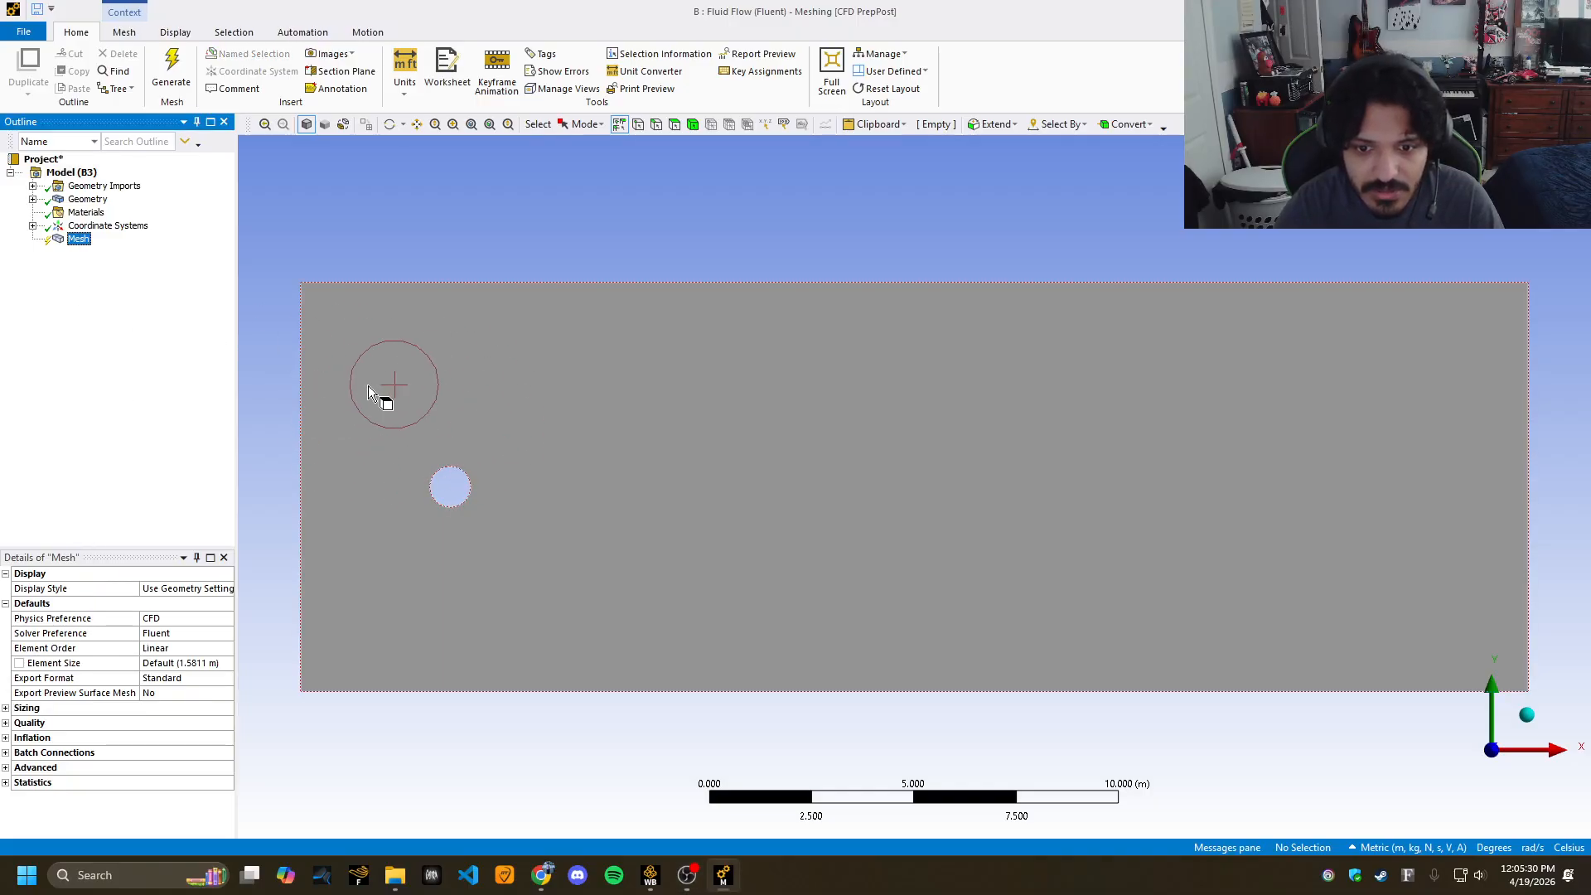
{"action": "right_click", "coordinate": [73, 241]}
{"action": "mouse_move", "coordinate": [122, 253]}
{"action": "left_click", "coordinate": [279, 255]}
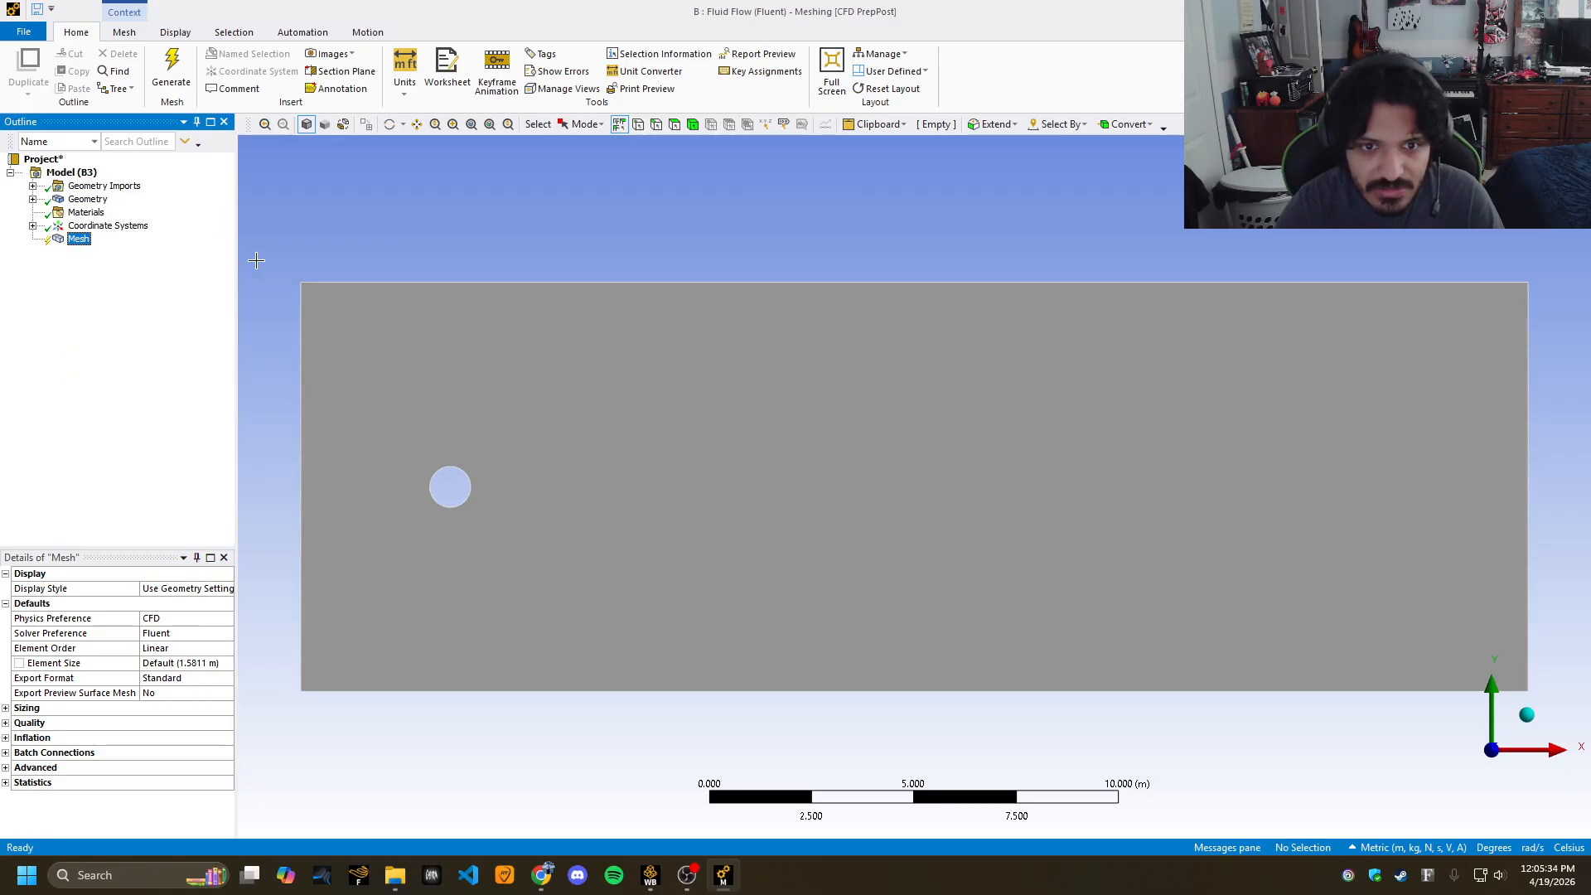
{"action": "left_click", "coordinate": [452, 338]}
{"action": "left_click", "coordinate": [116, 603]}
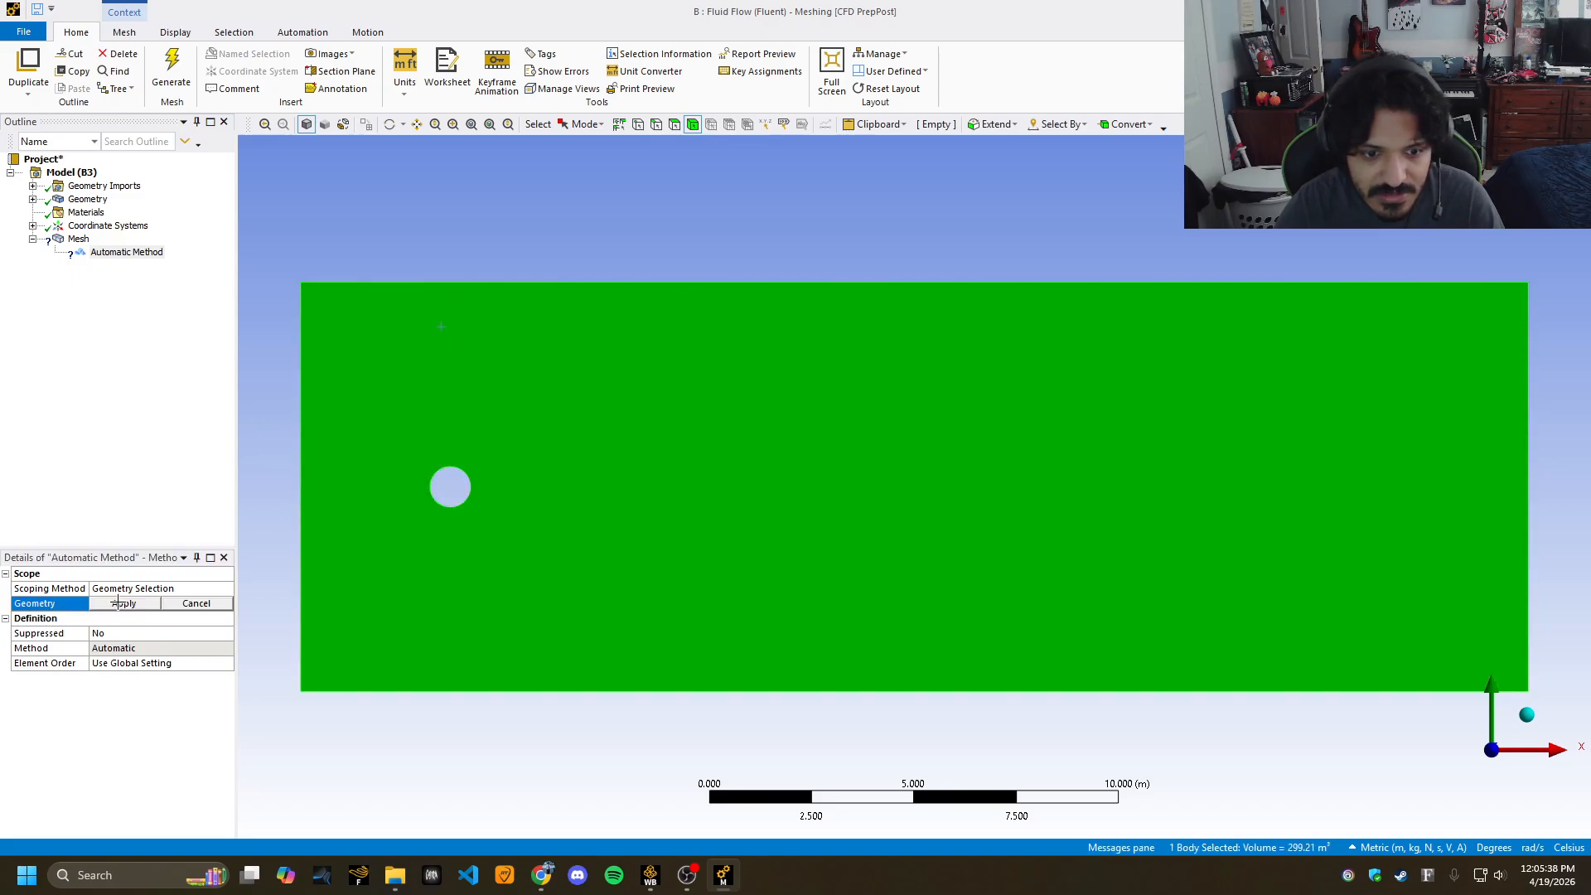
{"action": "left_click", "coordinate": [117, 605]}
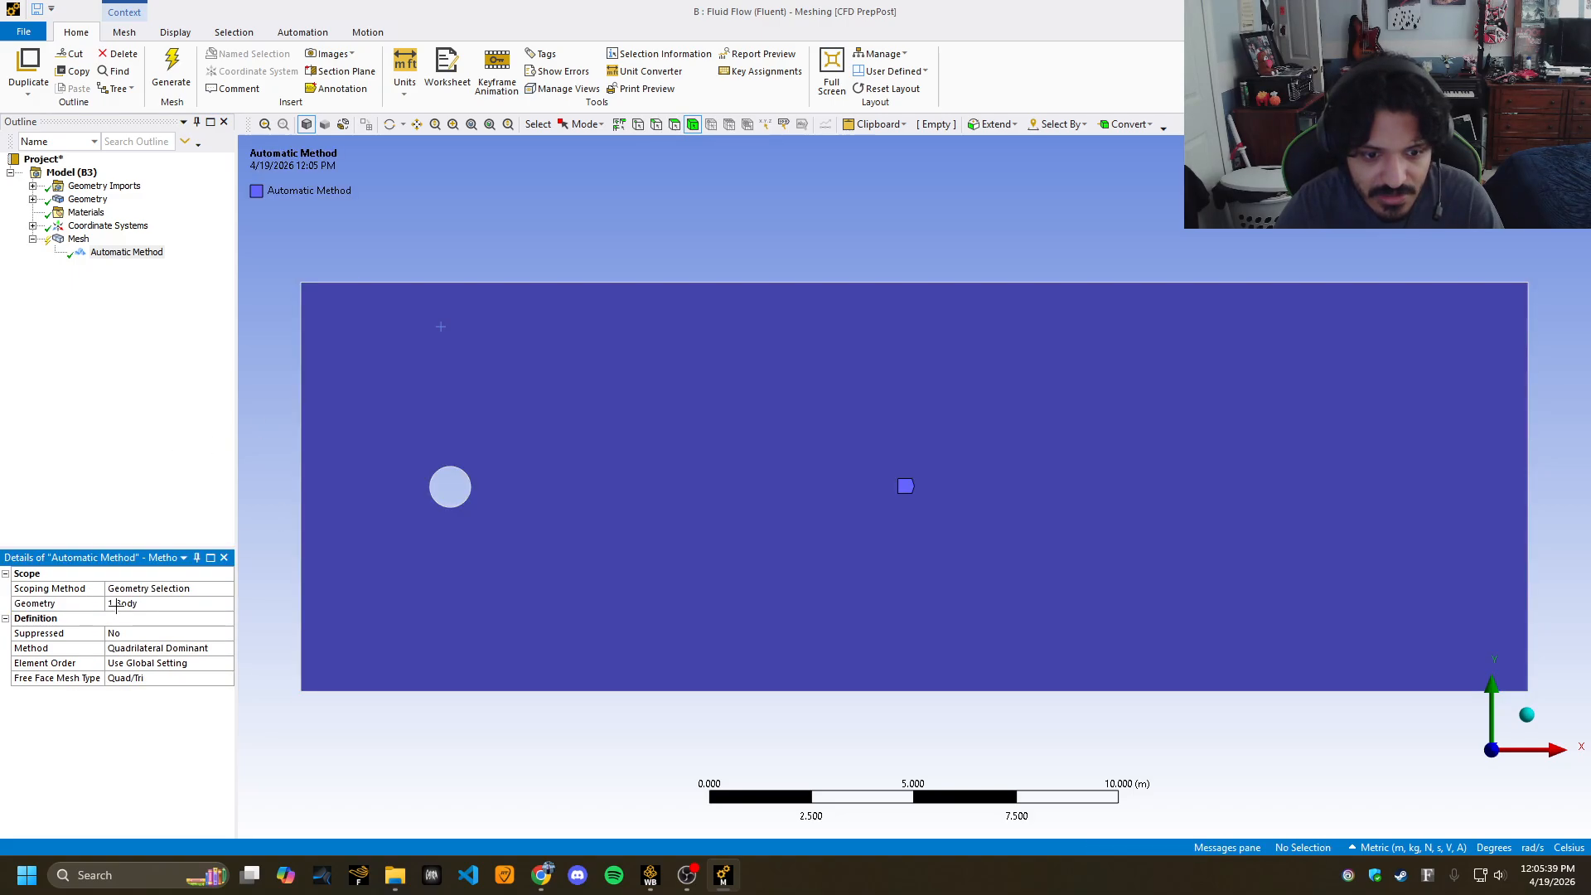
{"action": "left_click", "coordinate": [171, 71]}
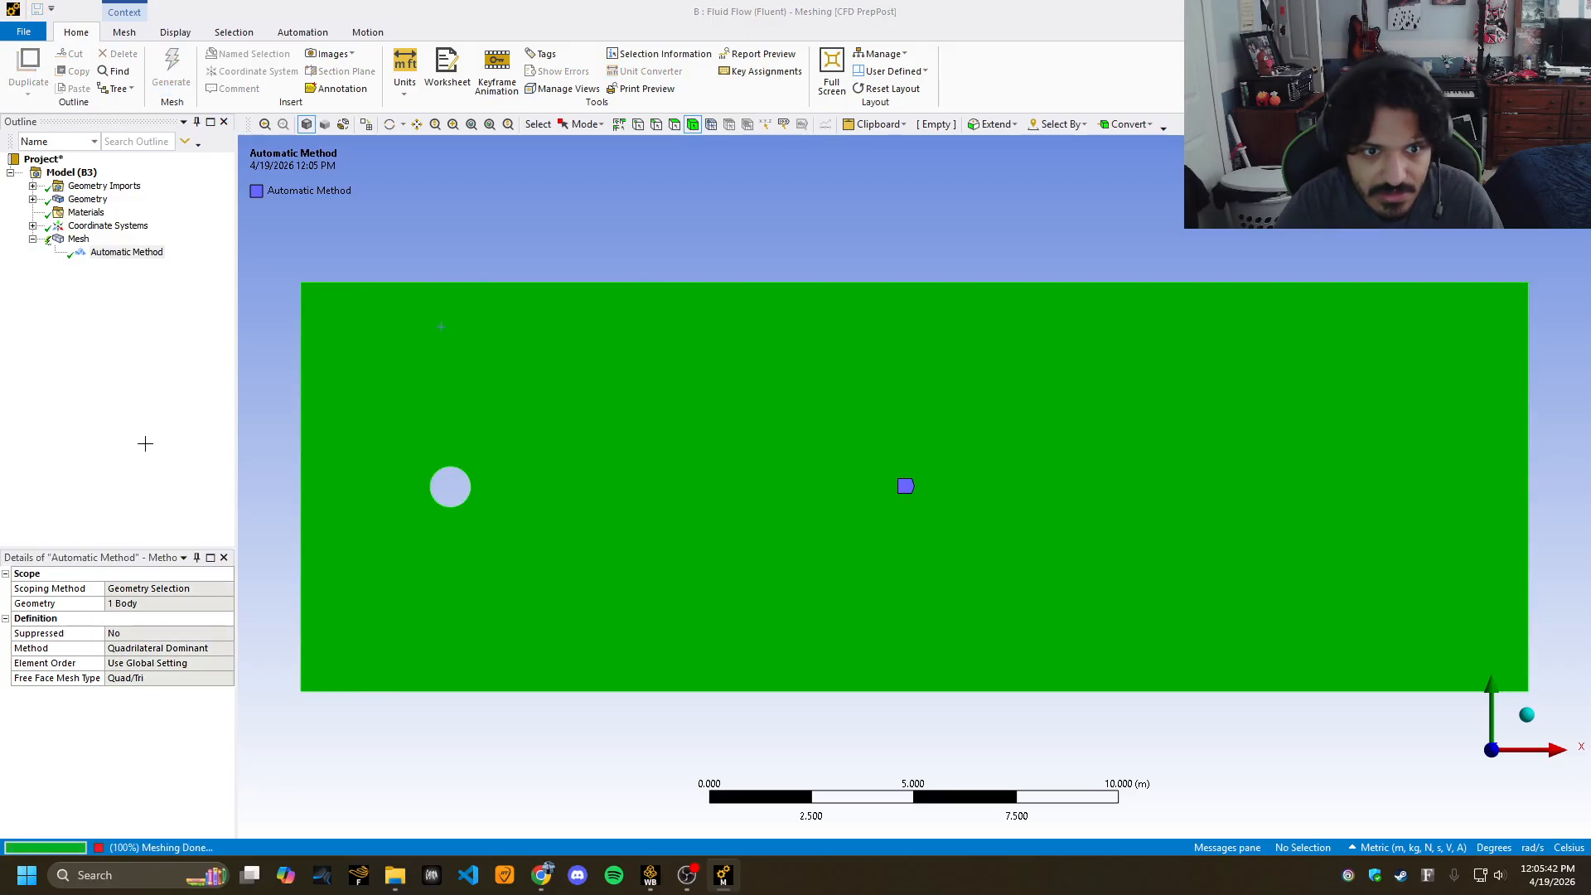
{"action": "left_click", "coordinate": [68, 241]}
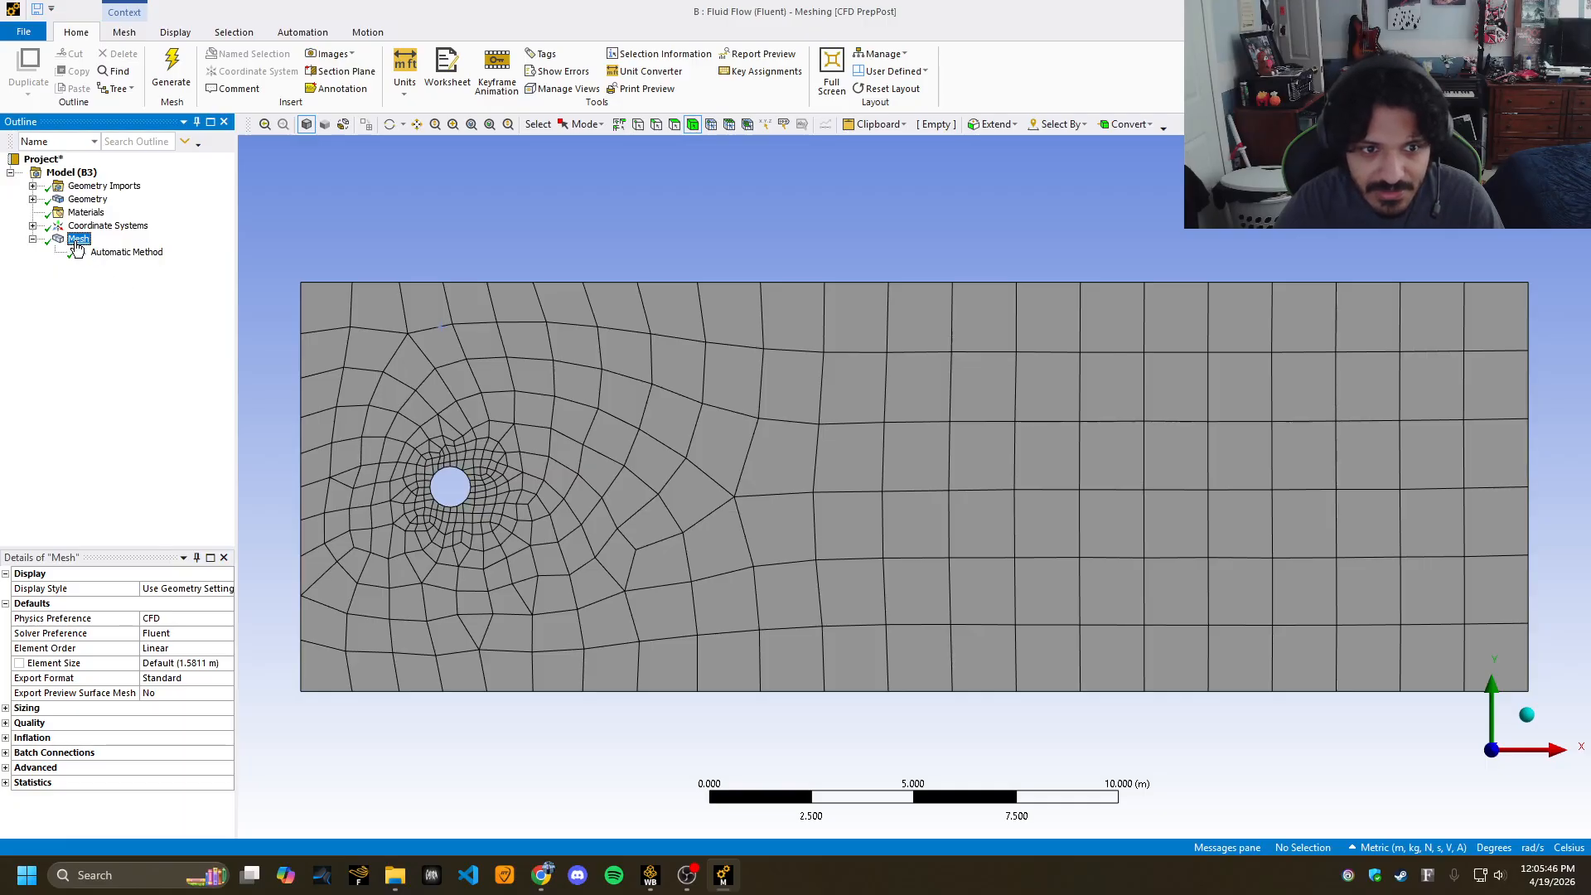
Switch the meshing method to Triangles and regenerate the mesh.
{"action": "left_click", "coordinate": [116, 254]}
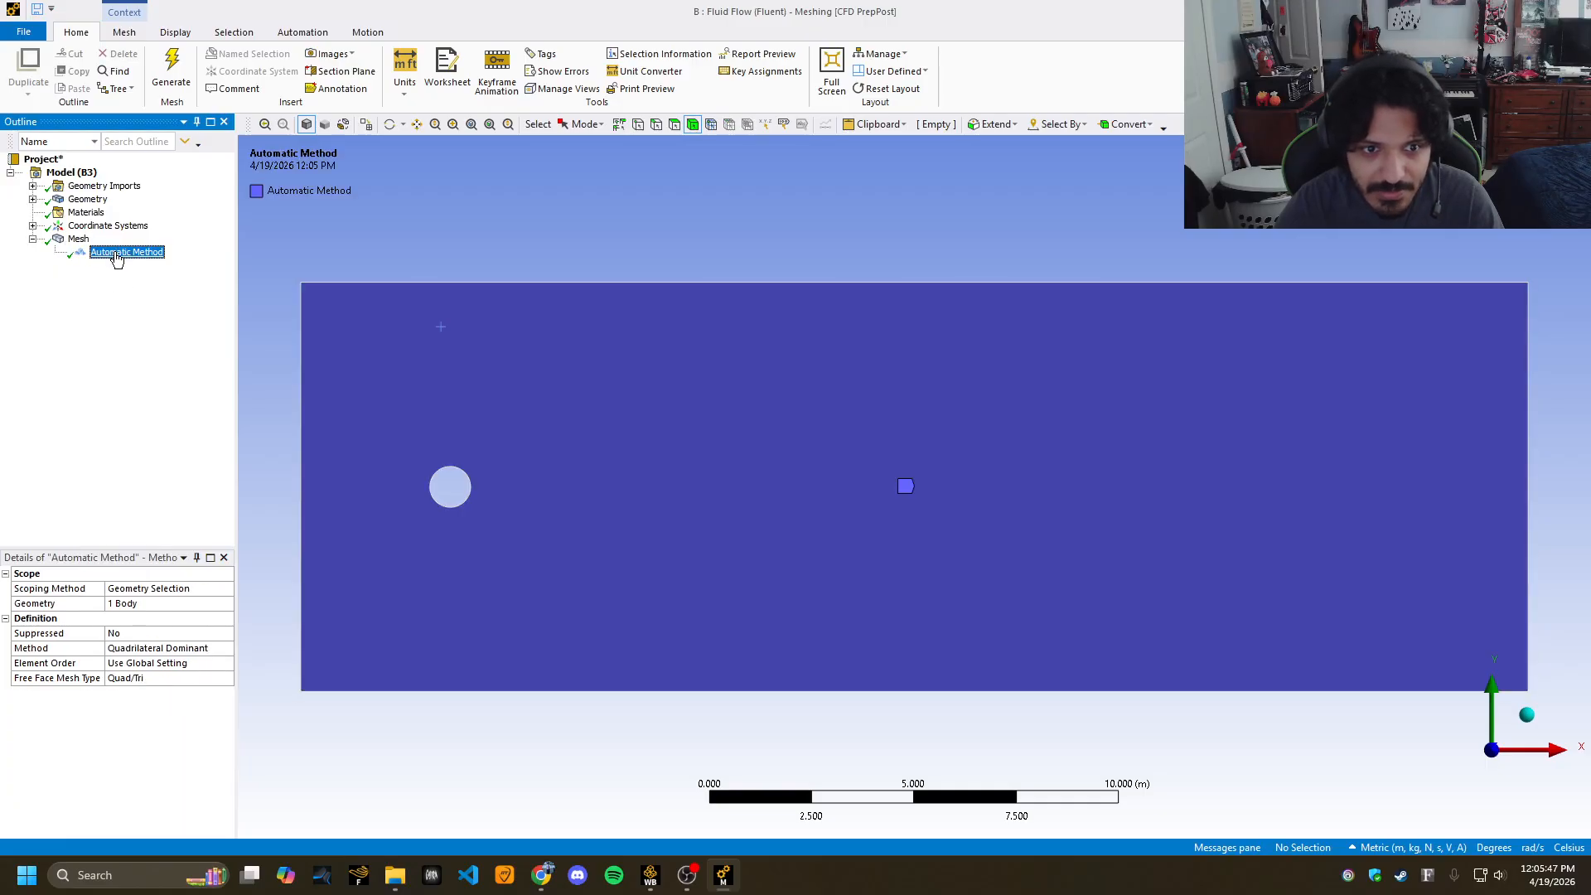
{"action": "left_click", "coordinate": [192, 648]}
{"action": "left_click", "coordinate": [224, 647]}
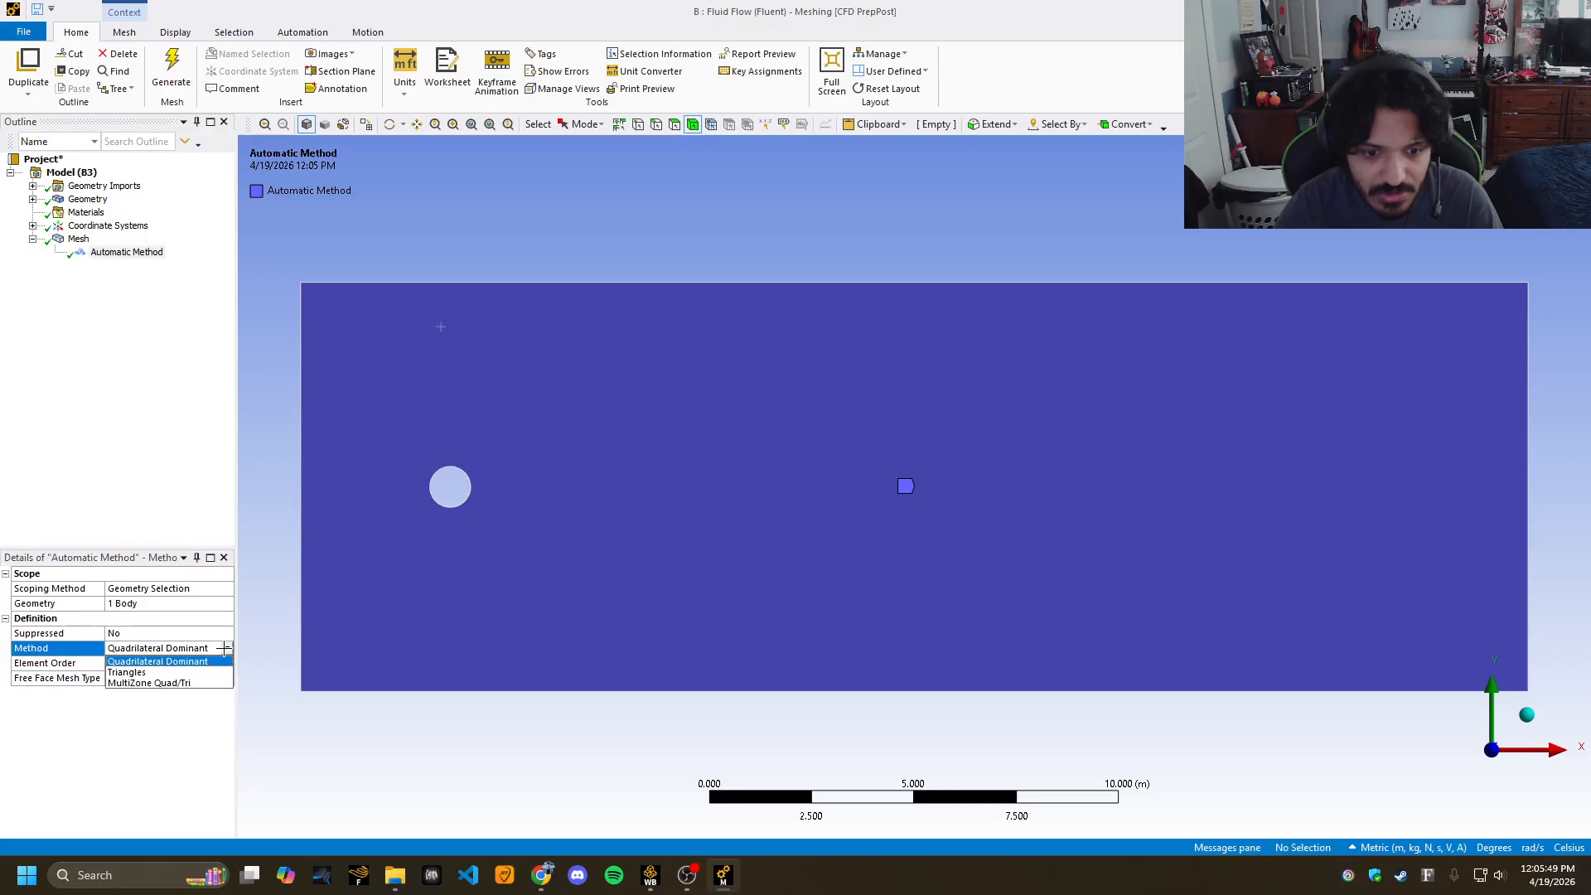
{"action": "left_click", "coordinate": [150, 673]}
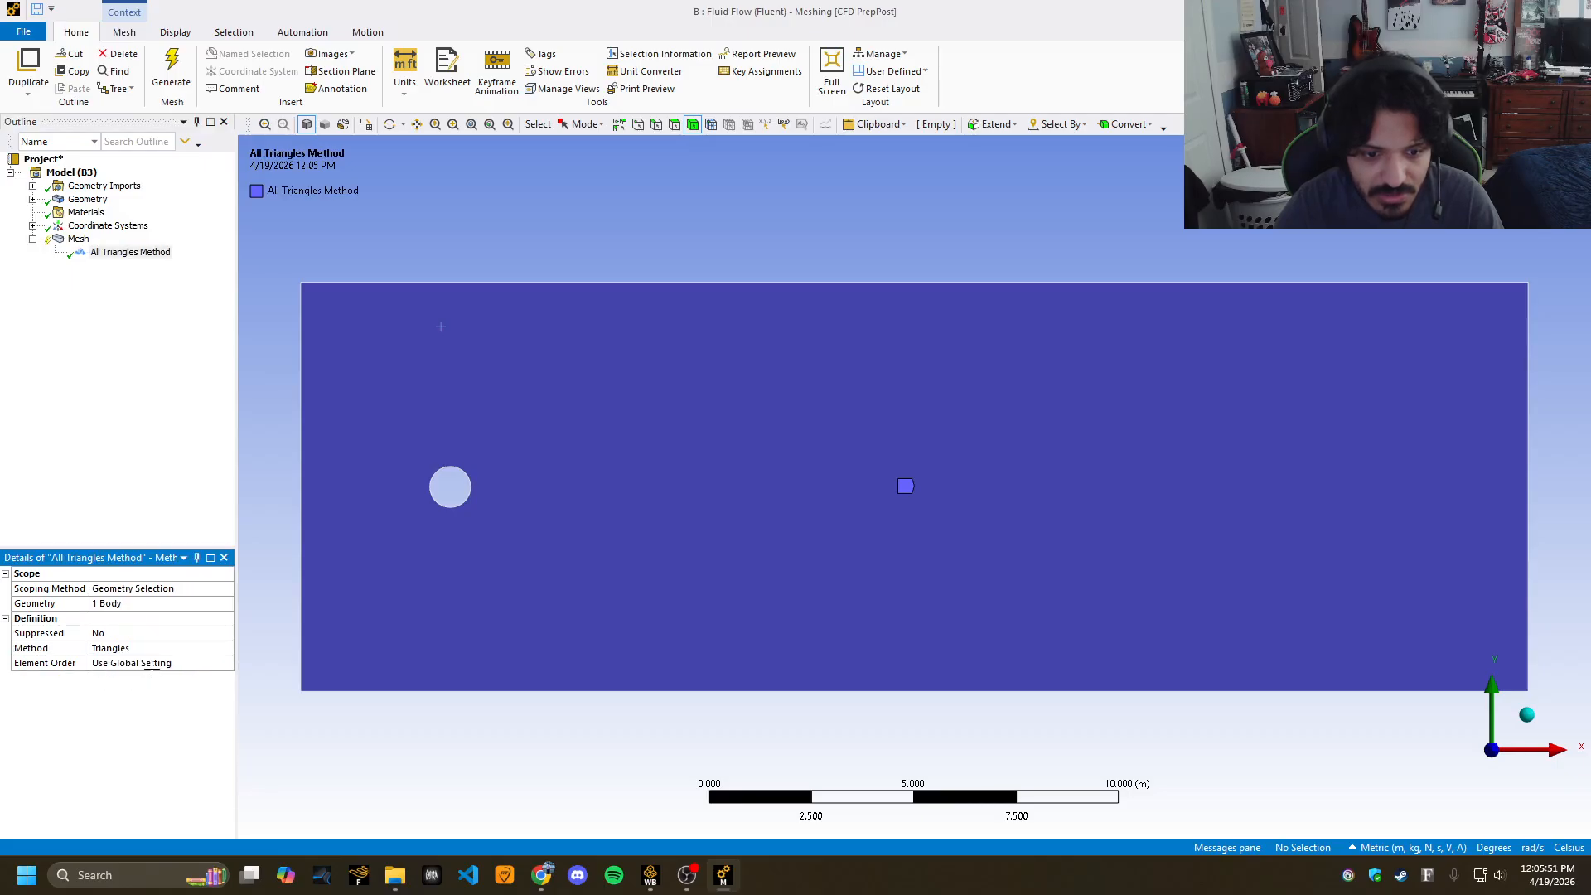
{"action": "right_click", "coordinate": [119, 254]}
{"action": "left_click", "coordinate": [77, 300]}
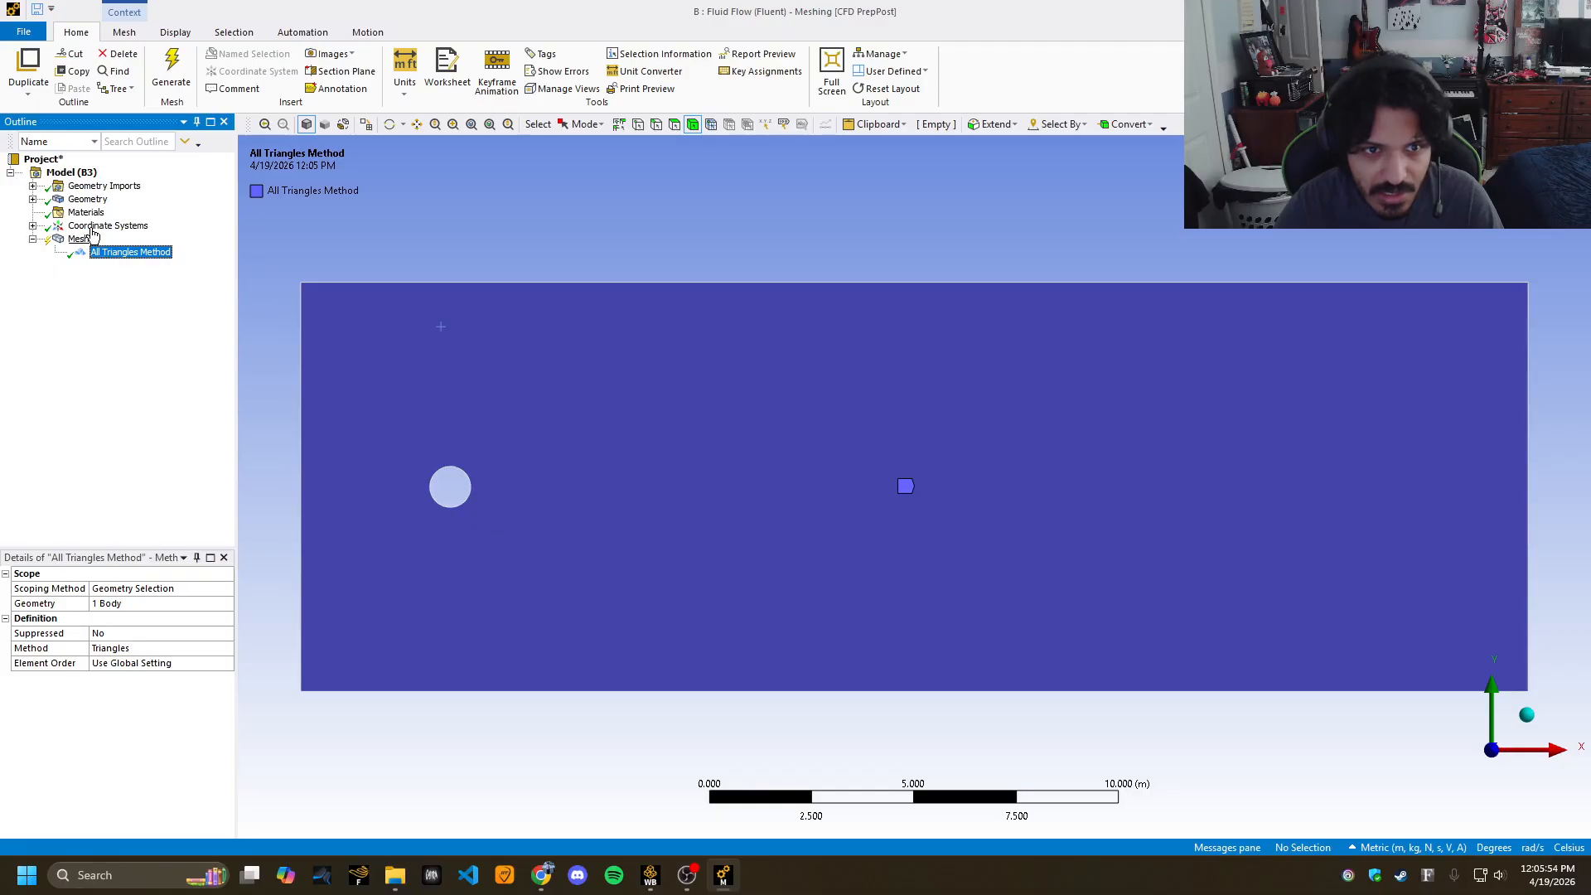
{"action": "left_click", "coordinate": [159, 77]}
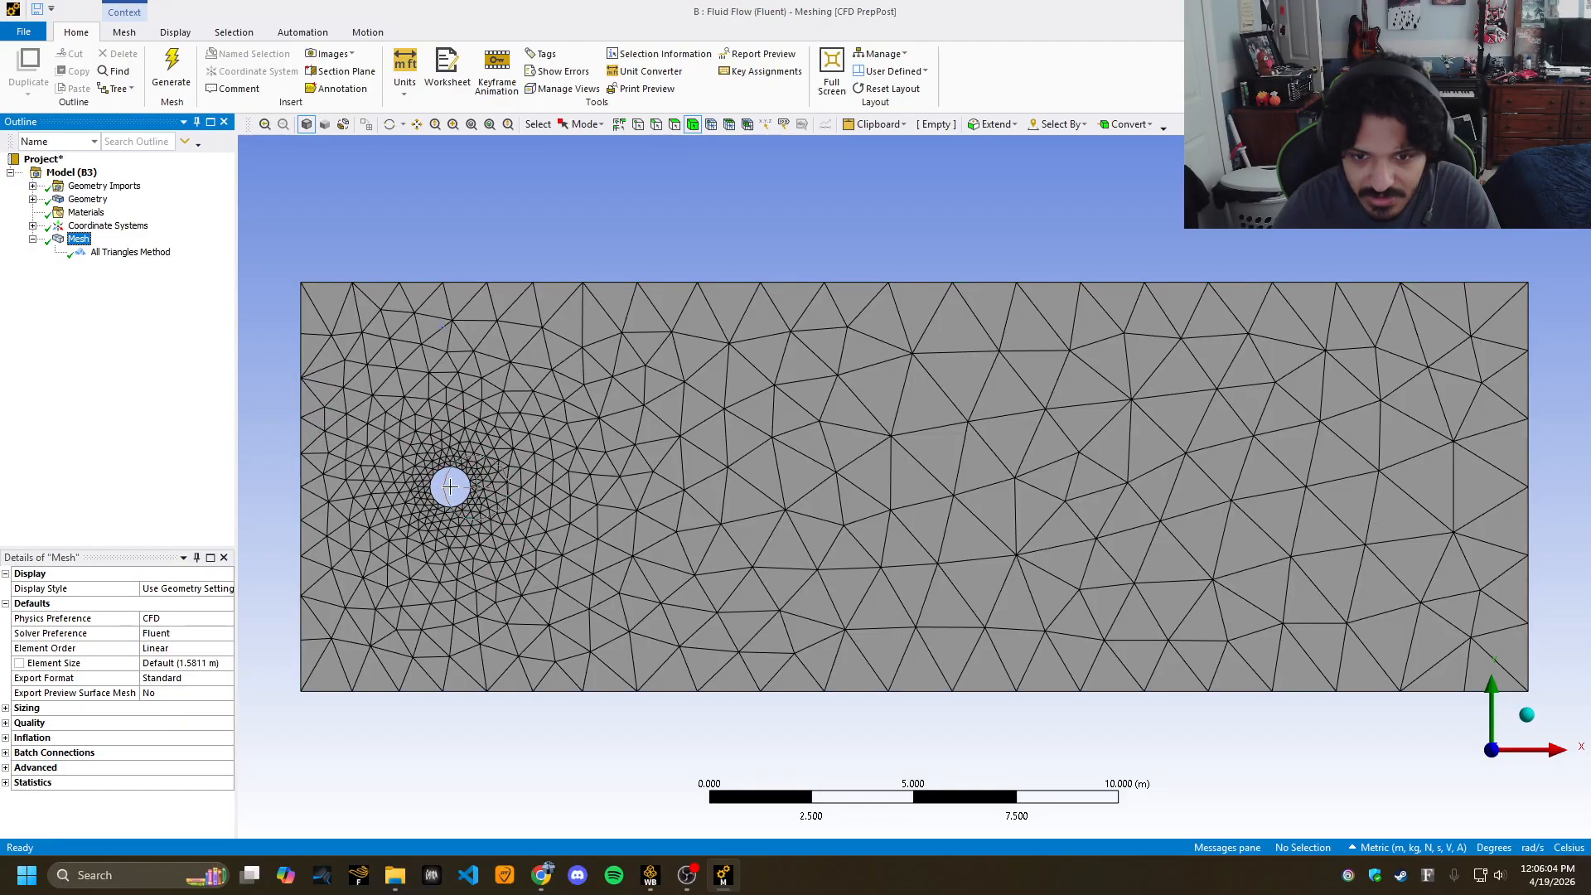
Add an Edge Sizing on the cylinder's circular edge with 0.05 m element size.
{"action": "right_click", "coordinate": [81, 240]}
{"action": "mouse_move", "coordinate": [116, 243]}
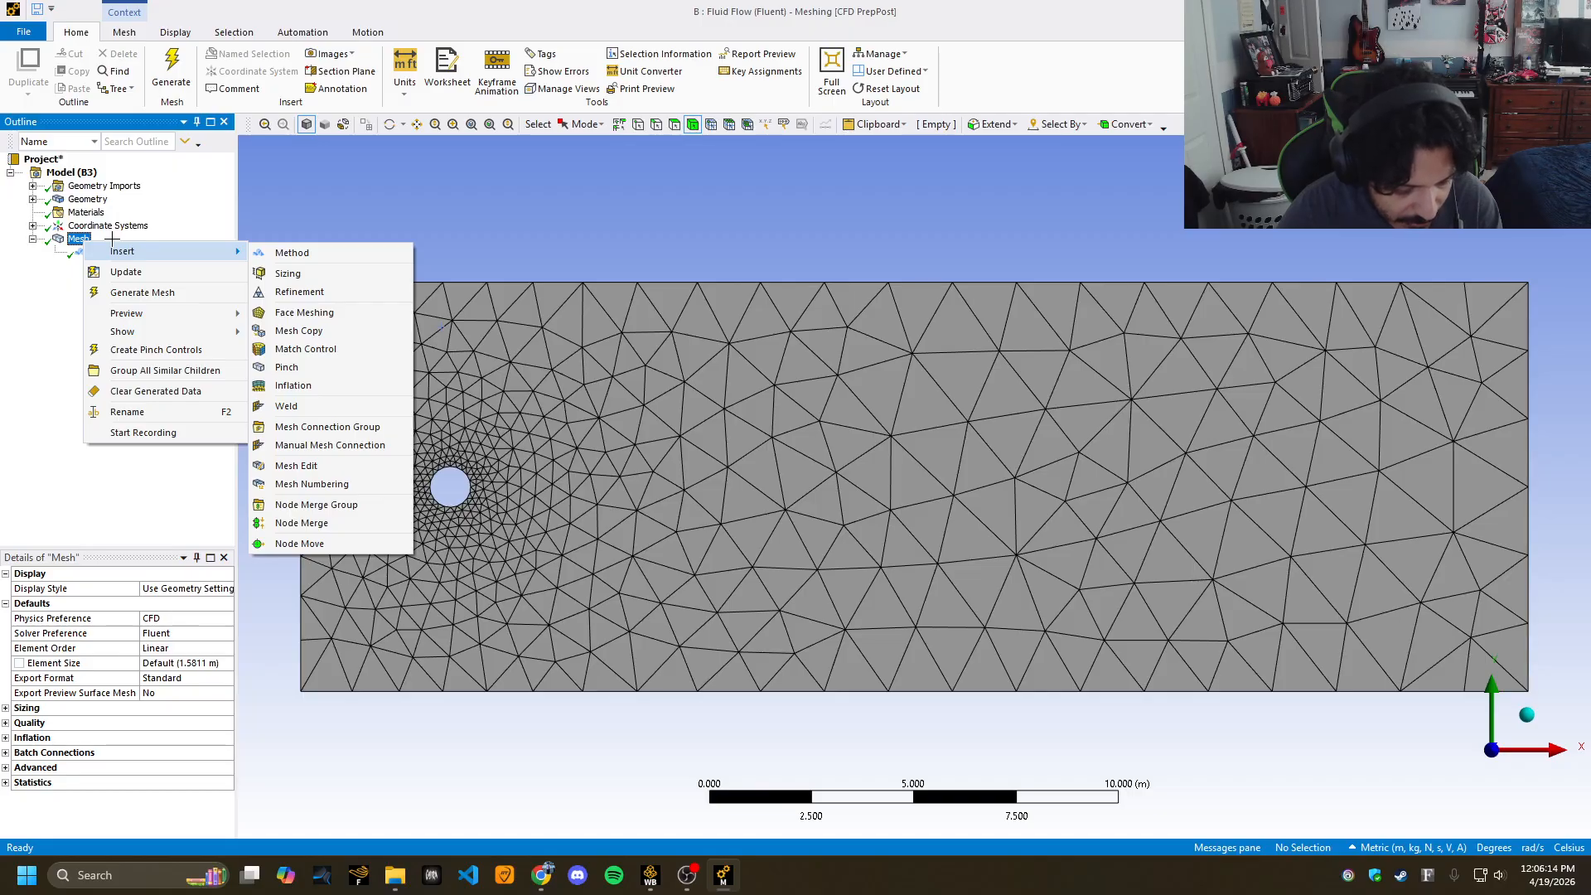
{"action": "left_click", "coordinate": [287, 273]}
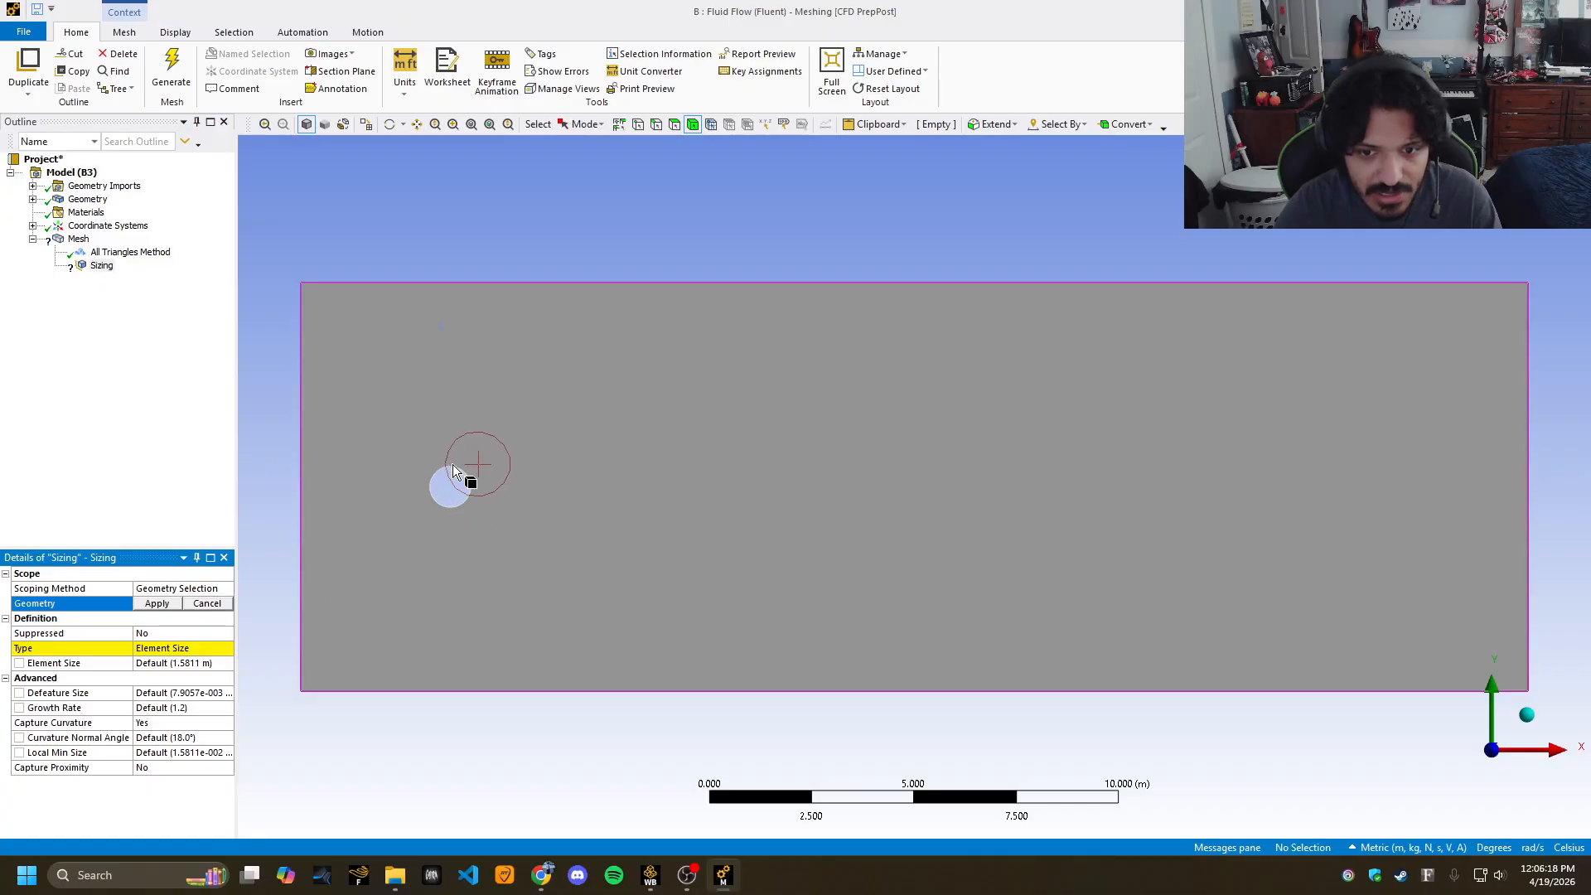
{"action": "left_click", "coordinate": [656, 124]}
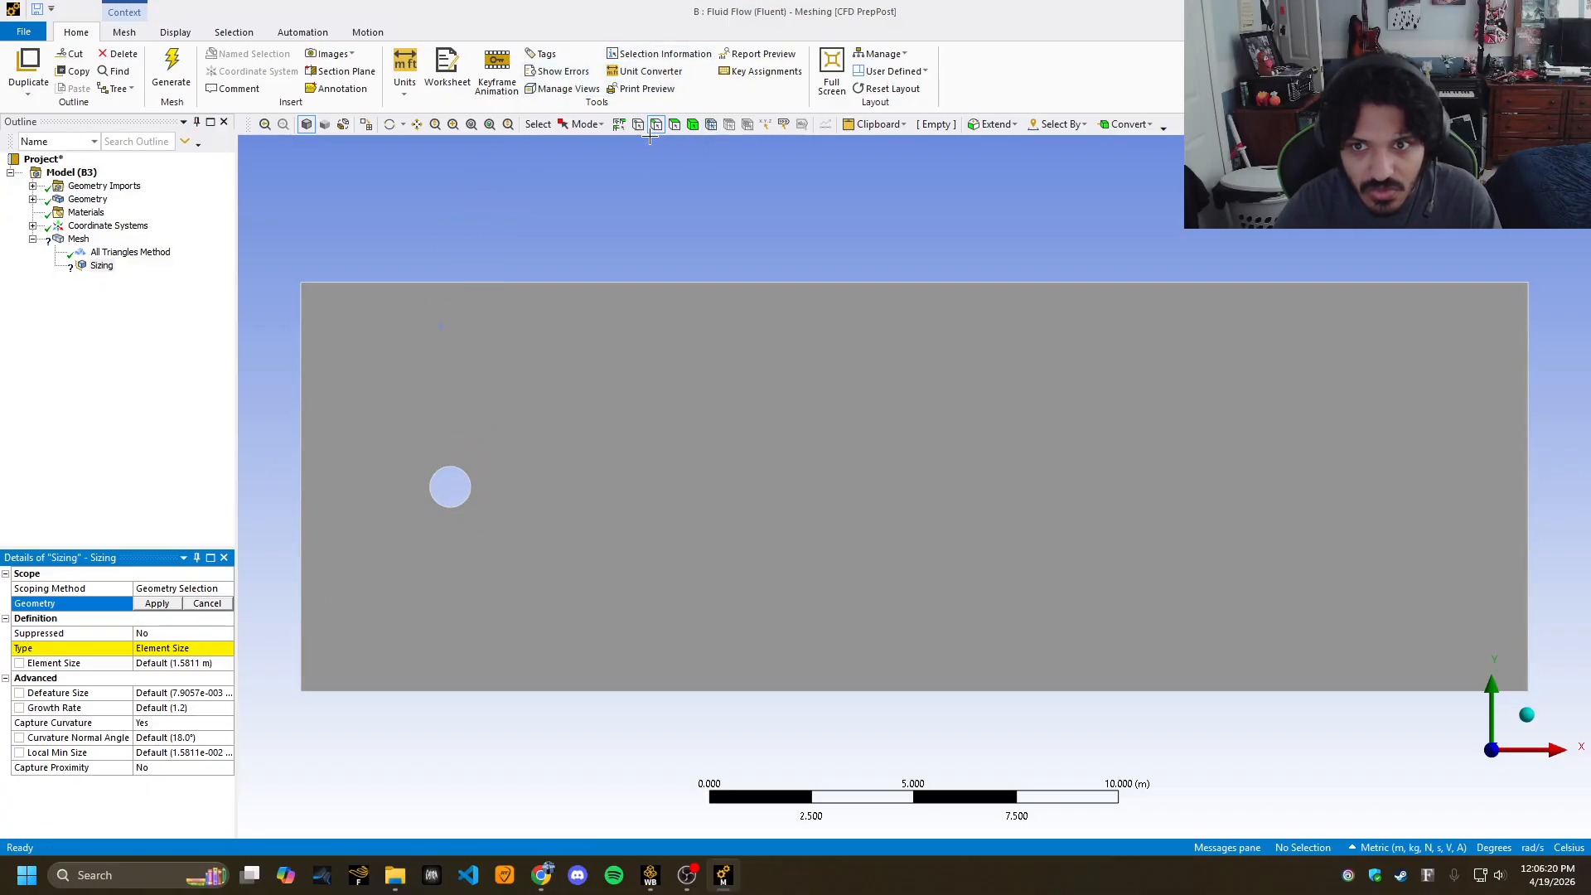
{"action": "left_click", "coordinate": [454, 477]}
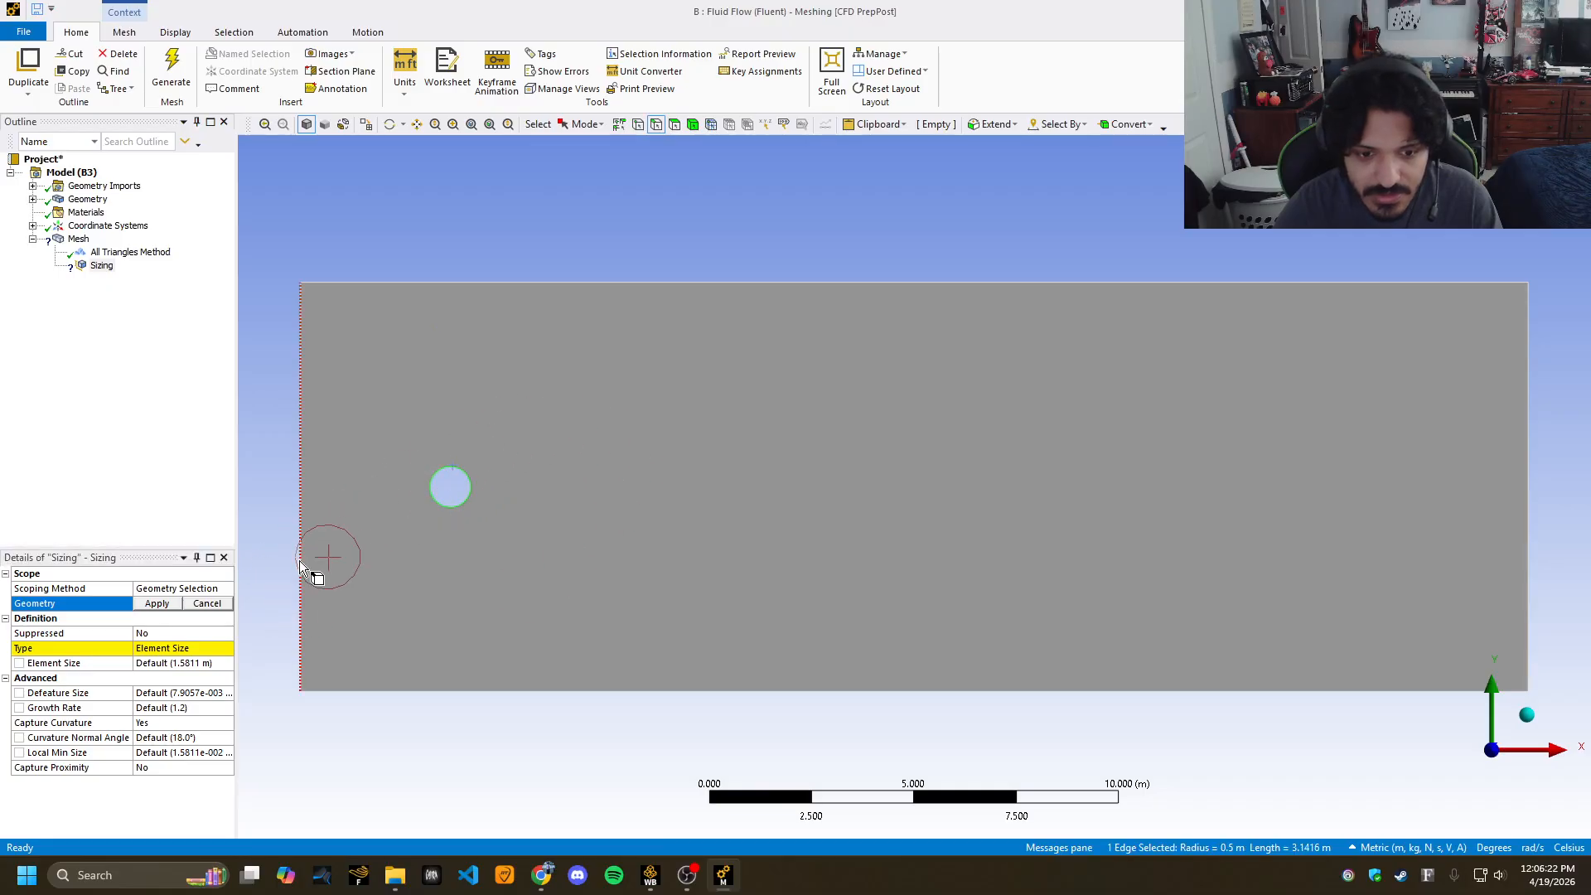
{"action": "left_click", "coordinate": [157, 604]}
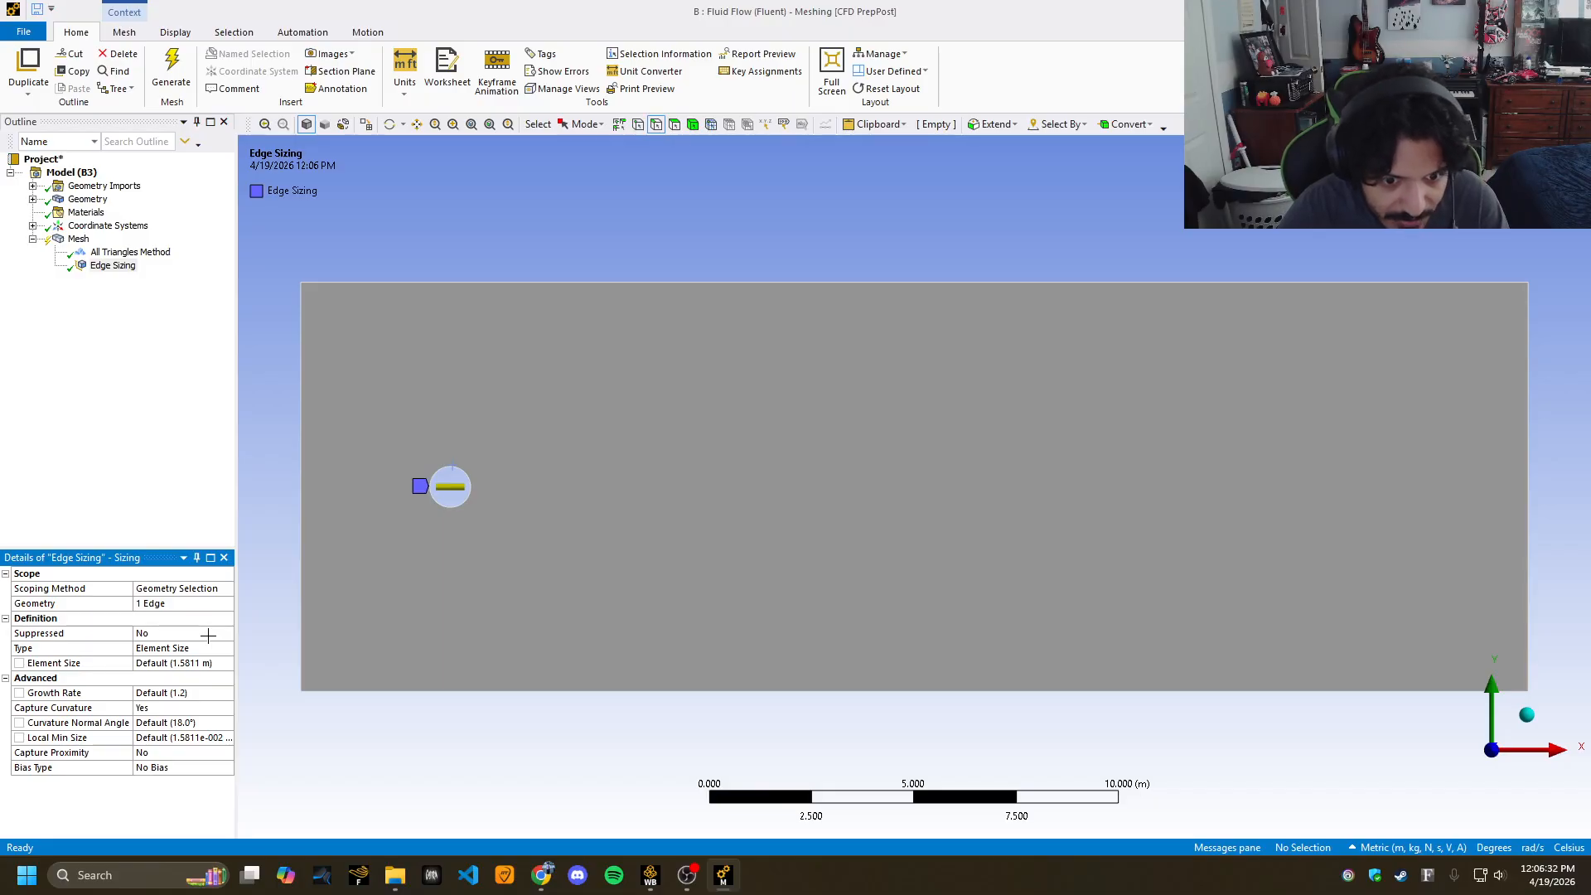
{"action": "left_click", "coordinate": [197, 663]}
{"action": "type", "text": "0"}
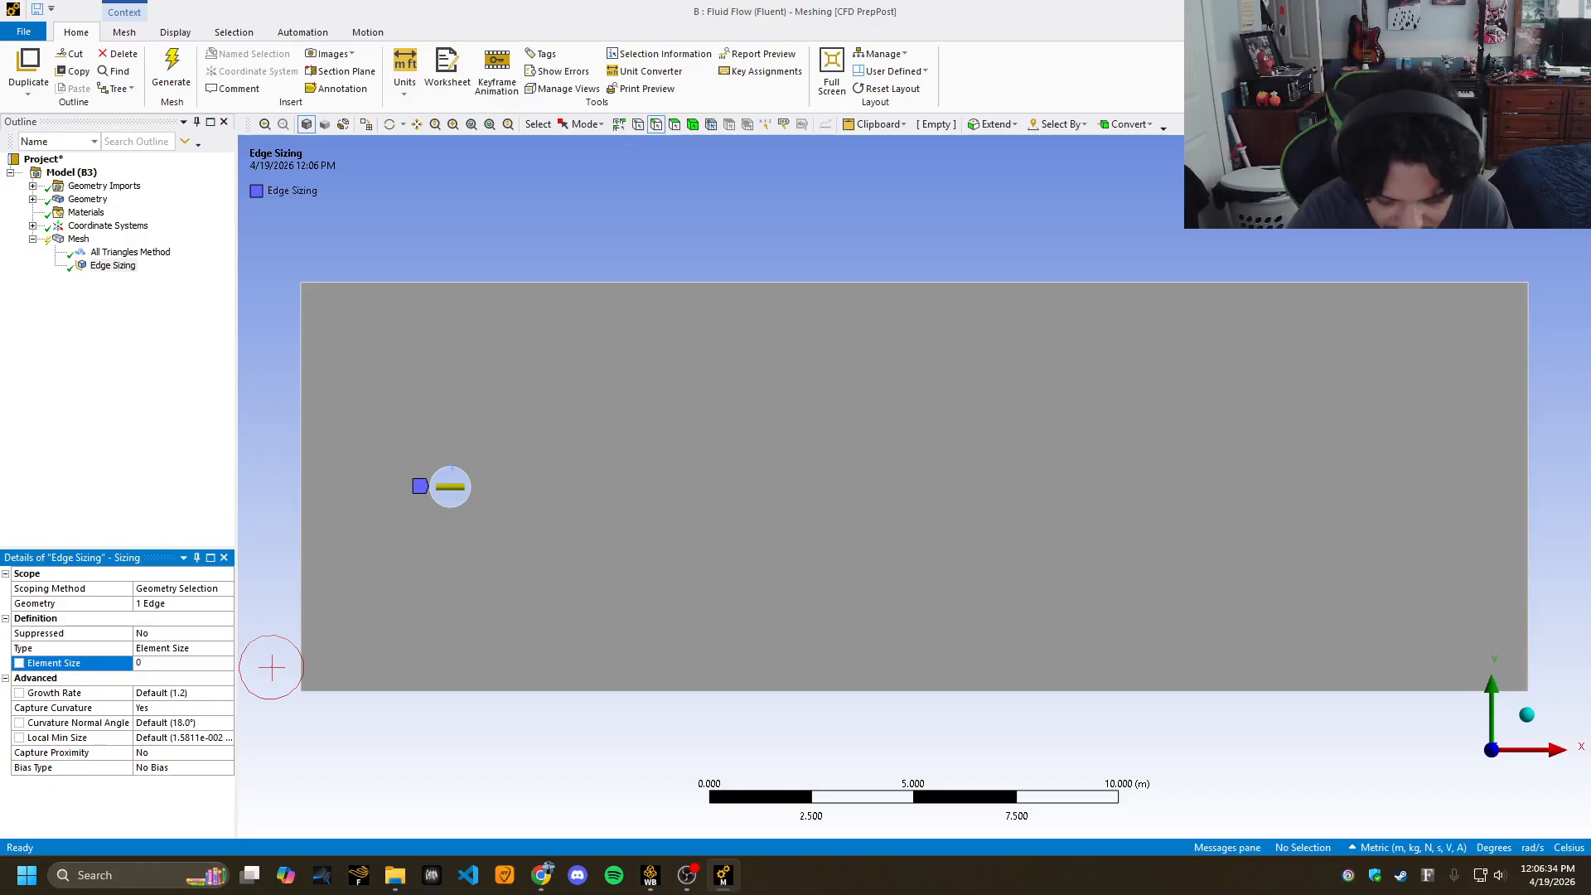
{"action": "type", "text": ".0"}
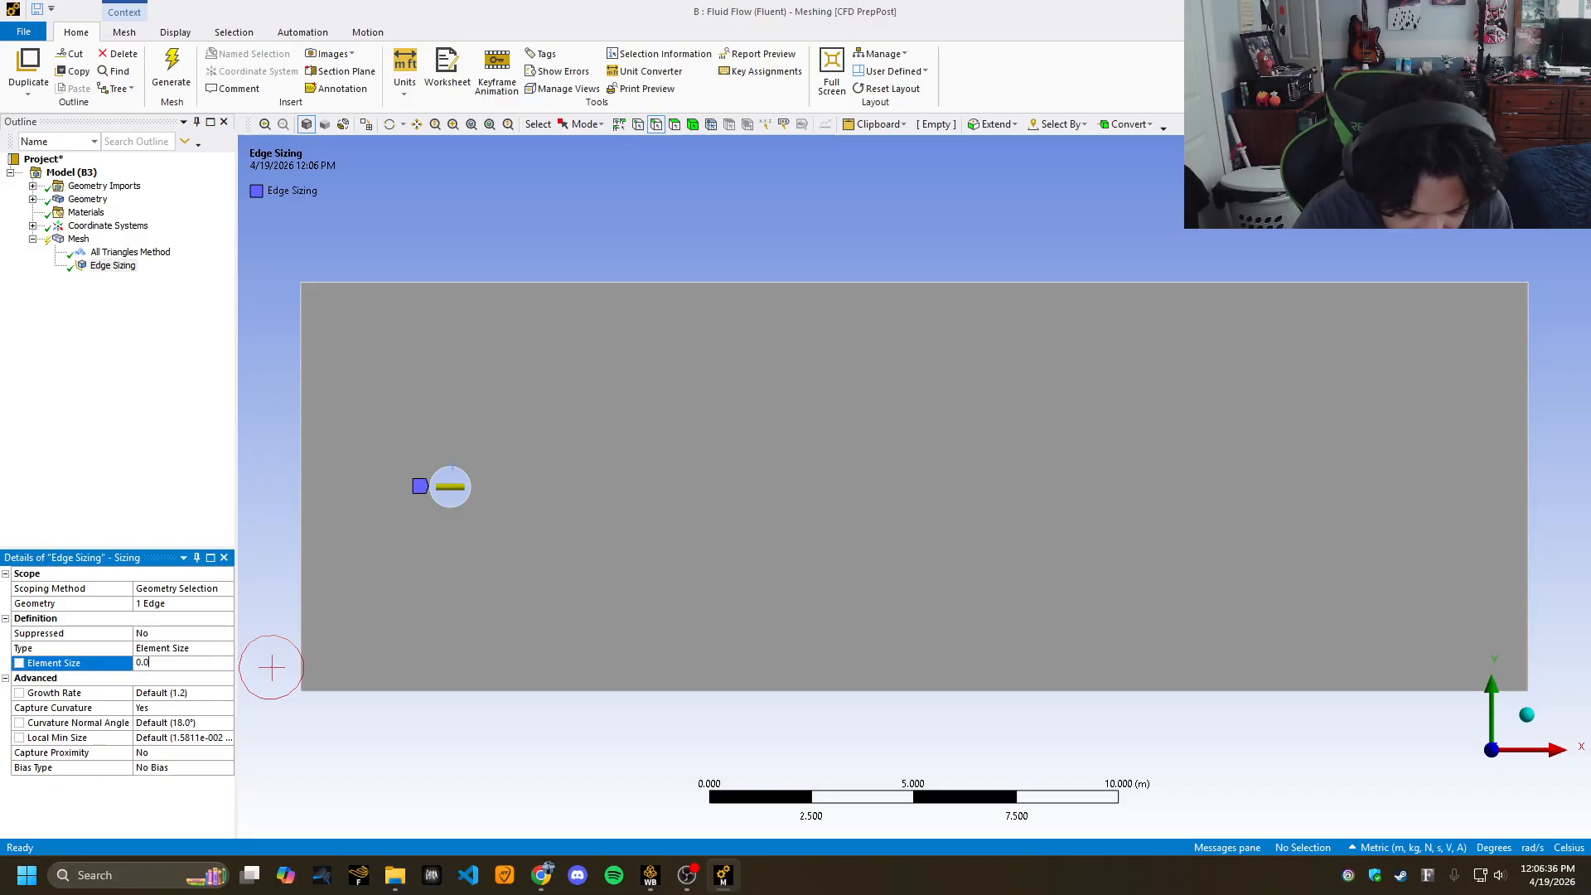
{"action": "type", "text": "5"}
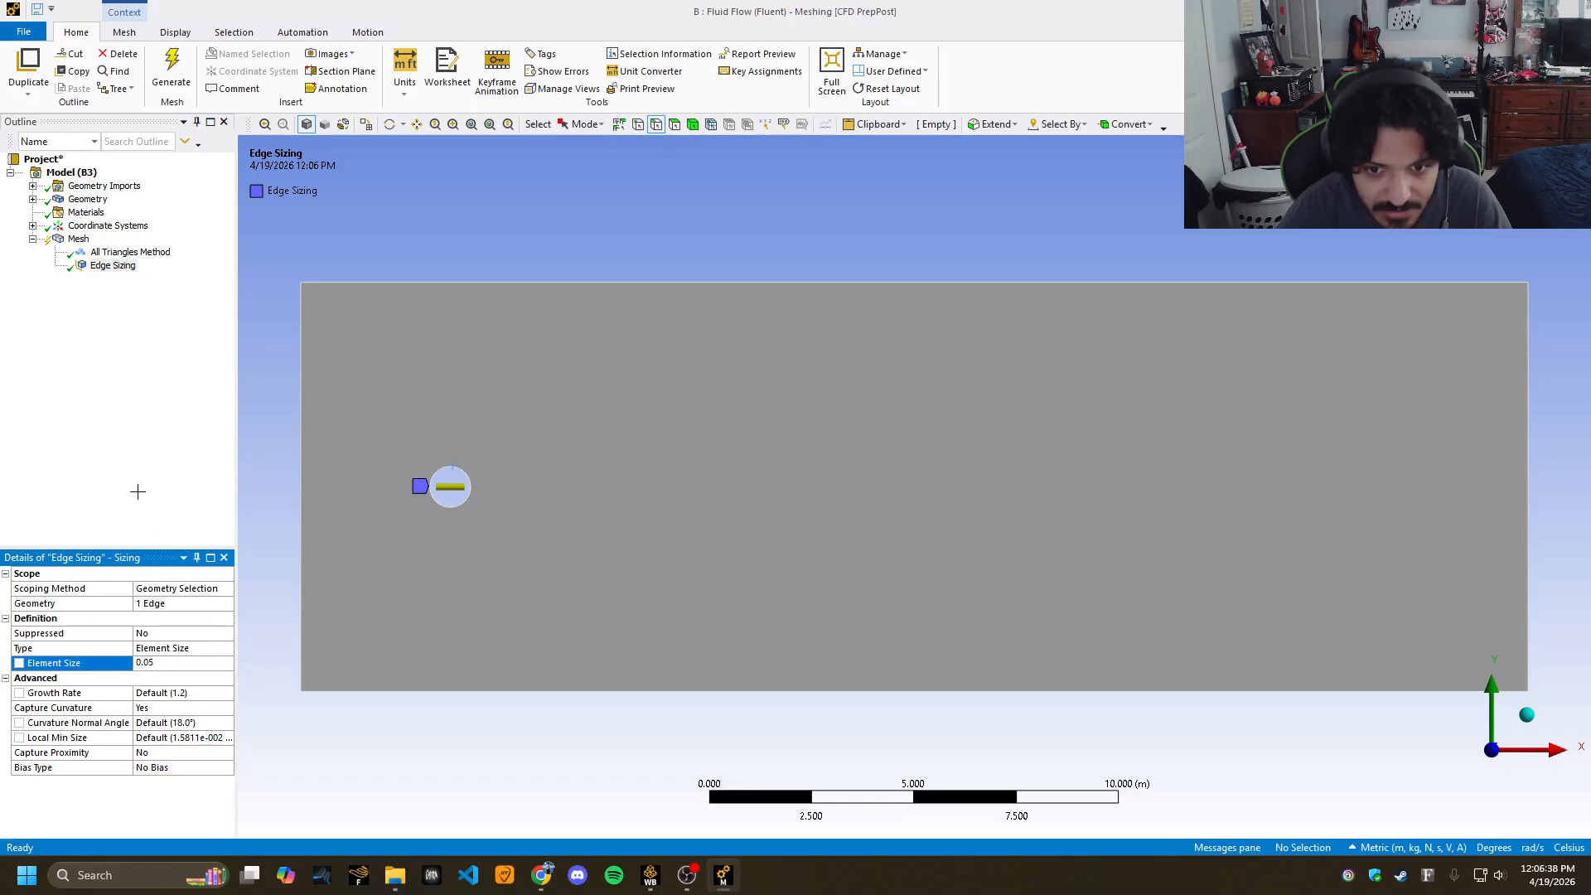
{"action": "key", "text": "Return"}
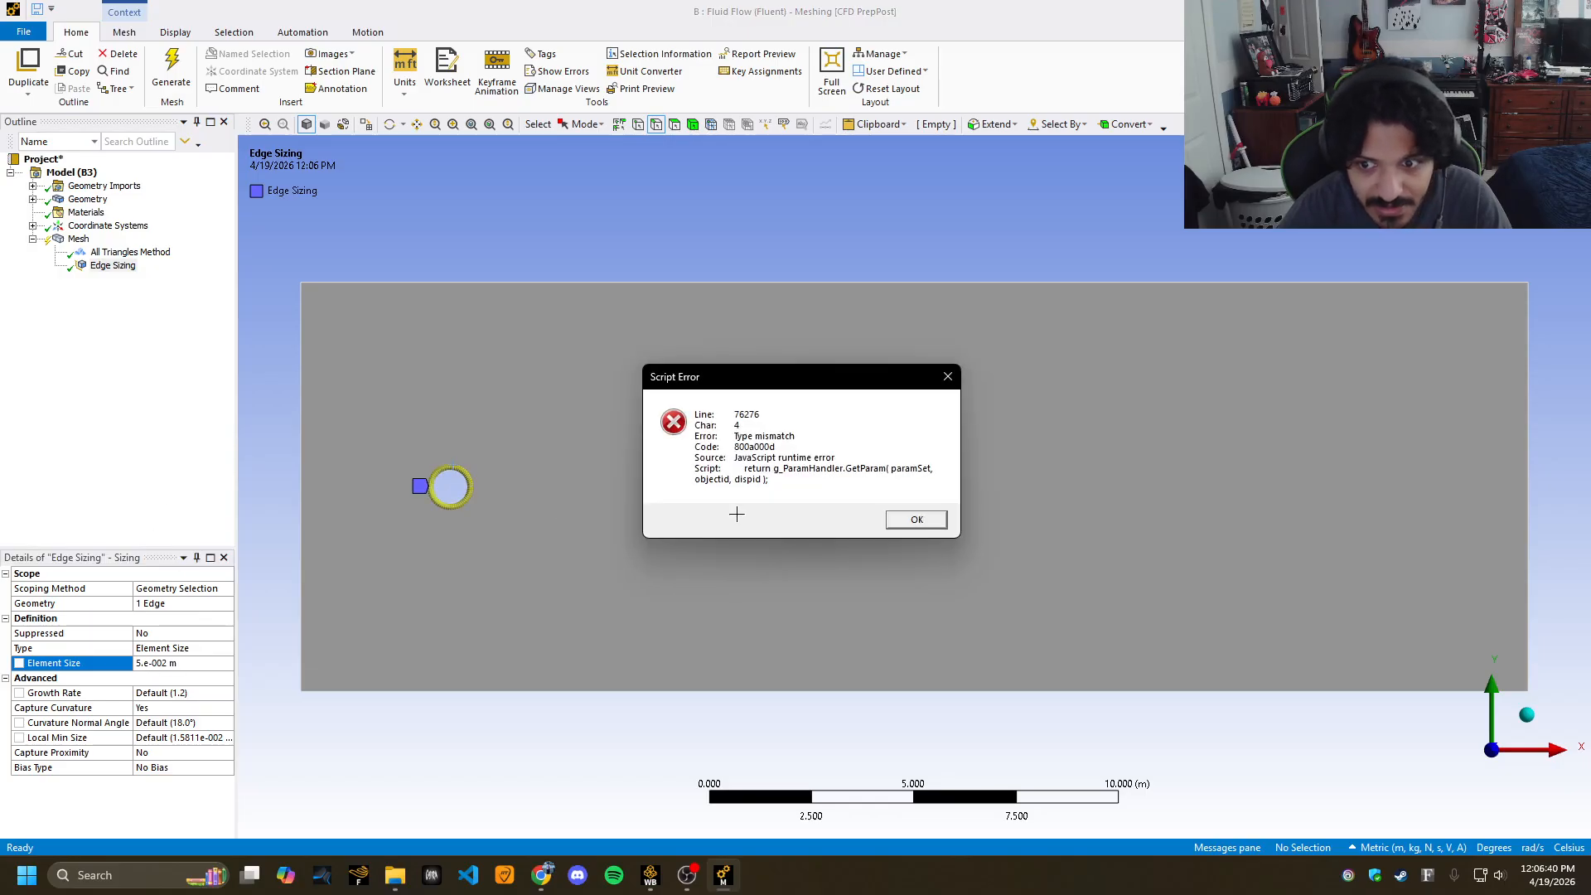
{"action": "left_click", "coordinate": [906, 518]}
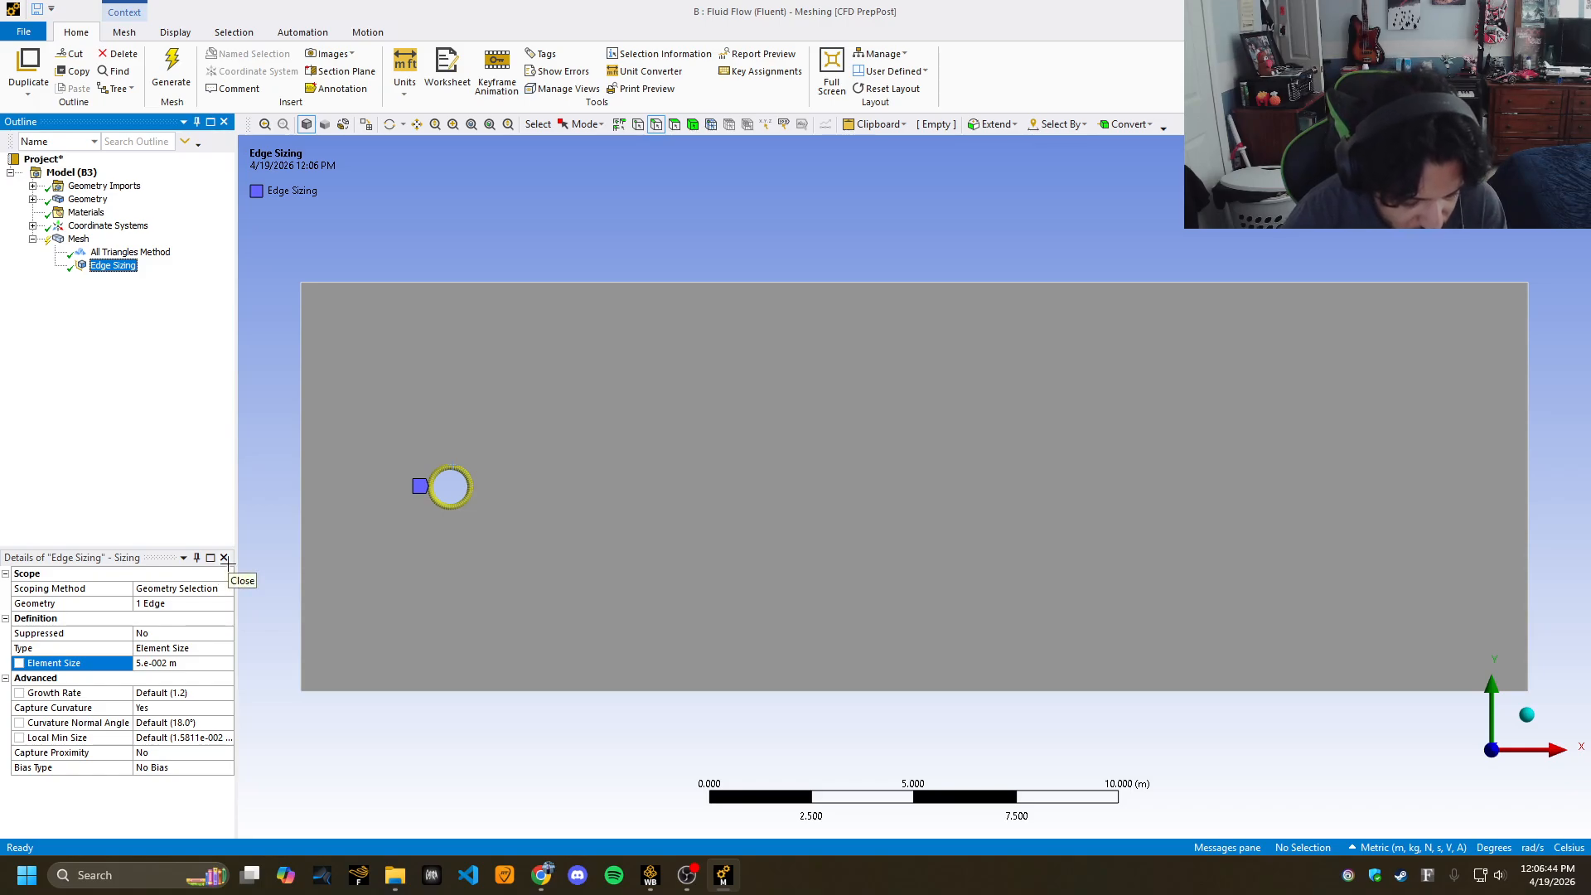
Set Capture Curvature to No and Behavior to Hard, then regenerate the mesh.
{"action": "left_click", "coordinate": [227, 707]}
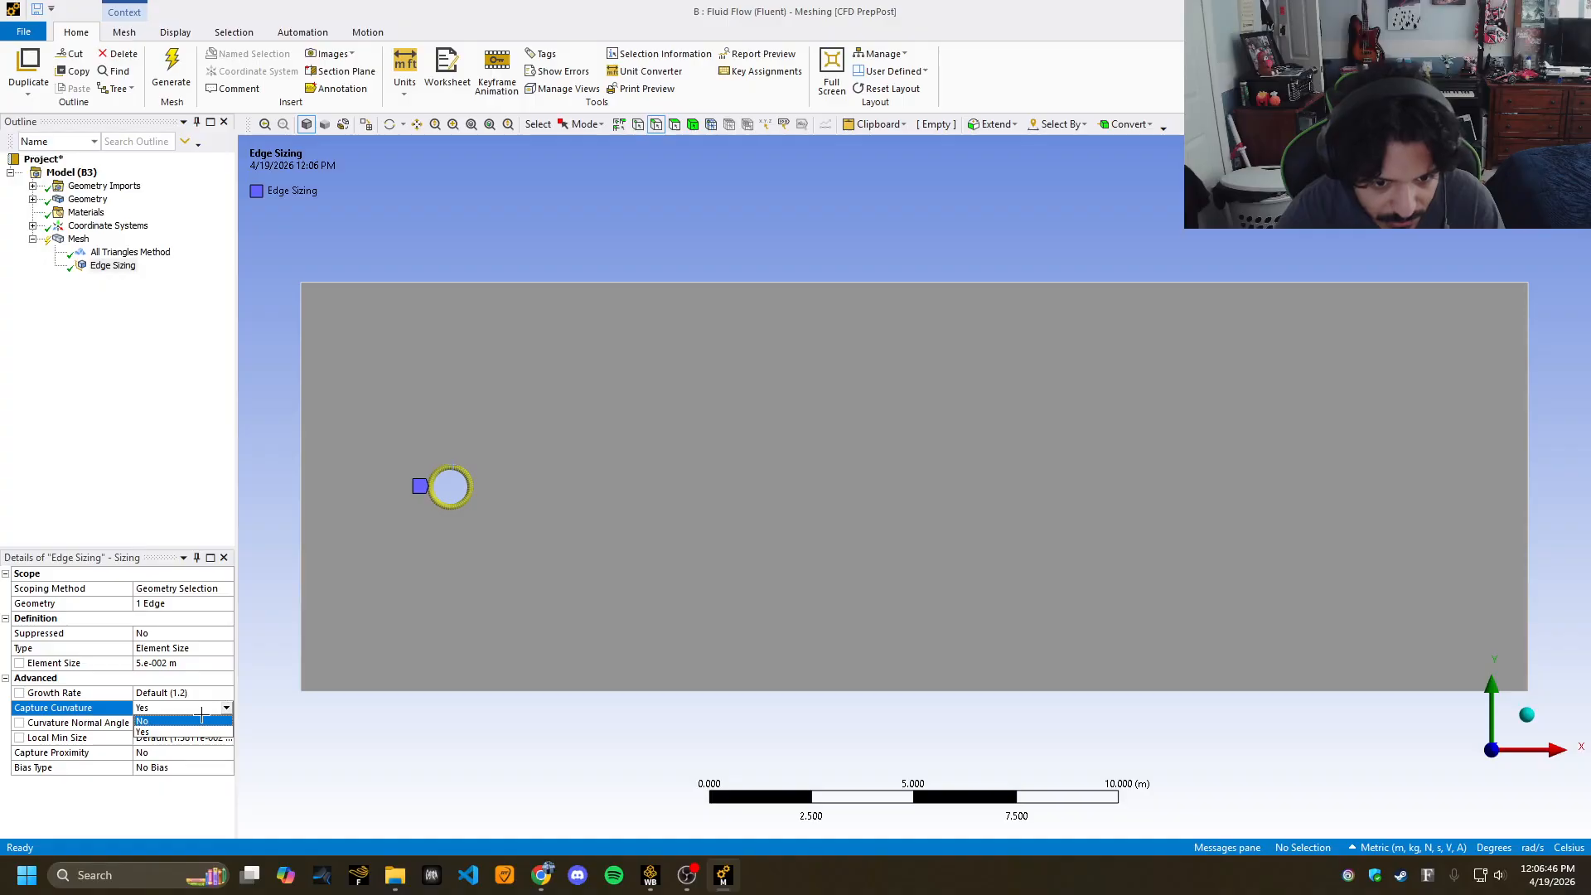
{"action": "left_click", "coordinate": [185, 722]}
{"action": "left_click", "coordinate": [227, 694]}
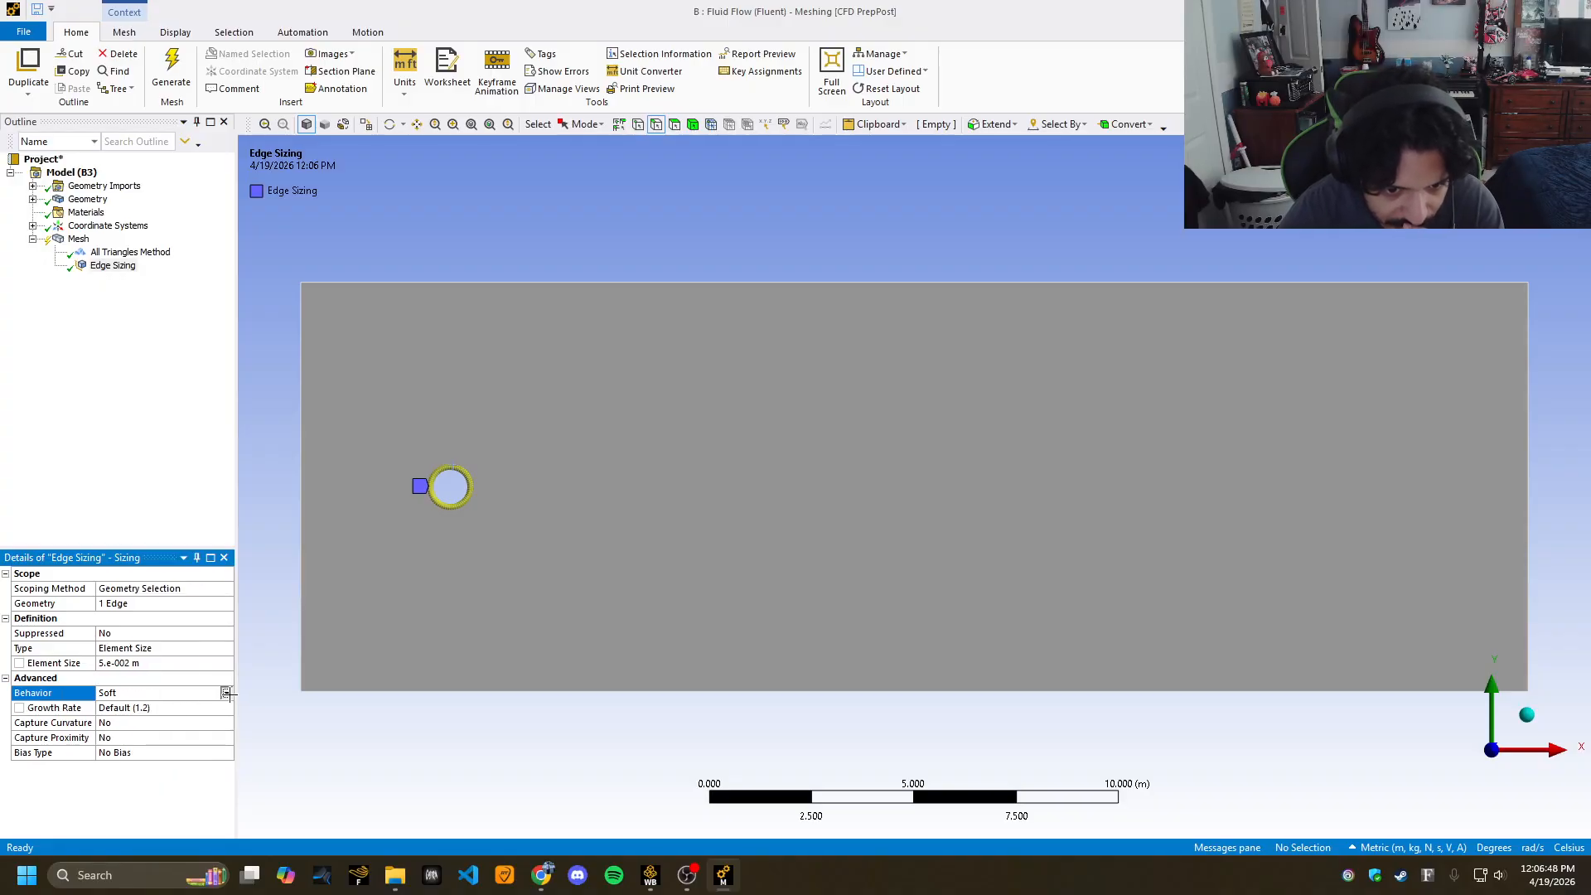
{"action": "left_click", "coordinate": [179, 714]}
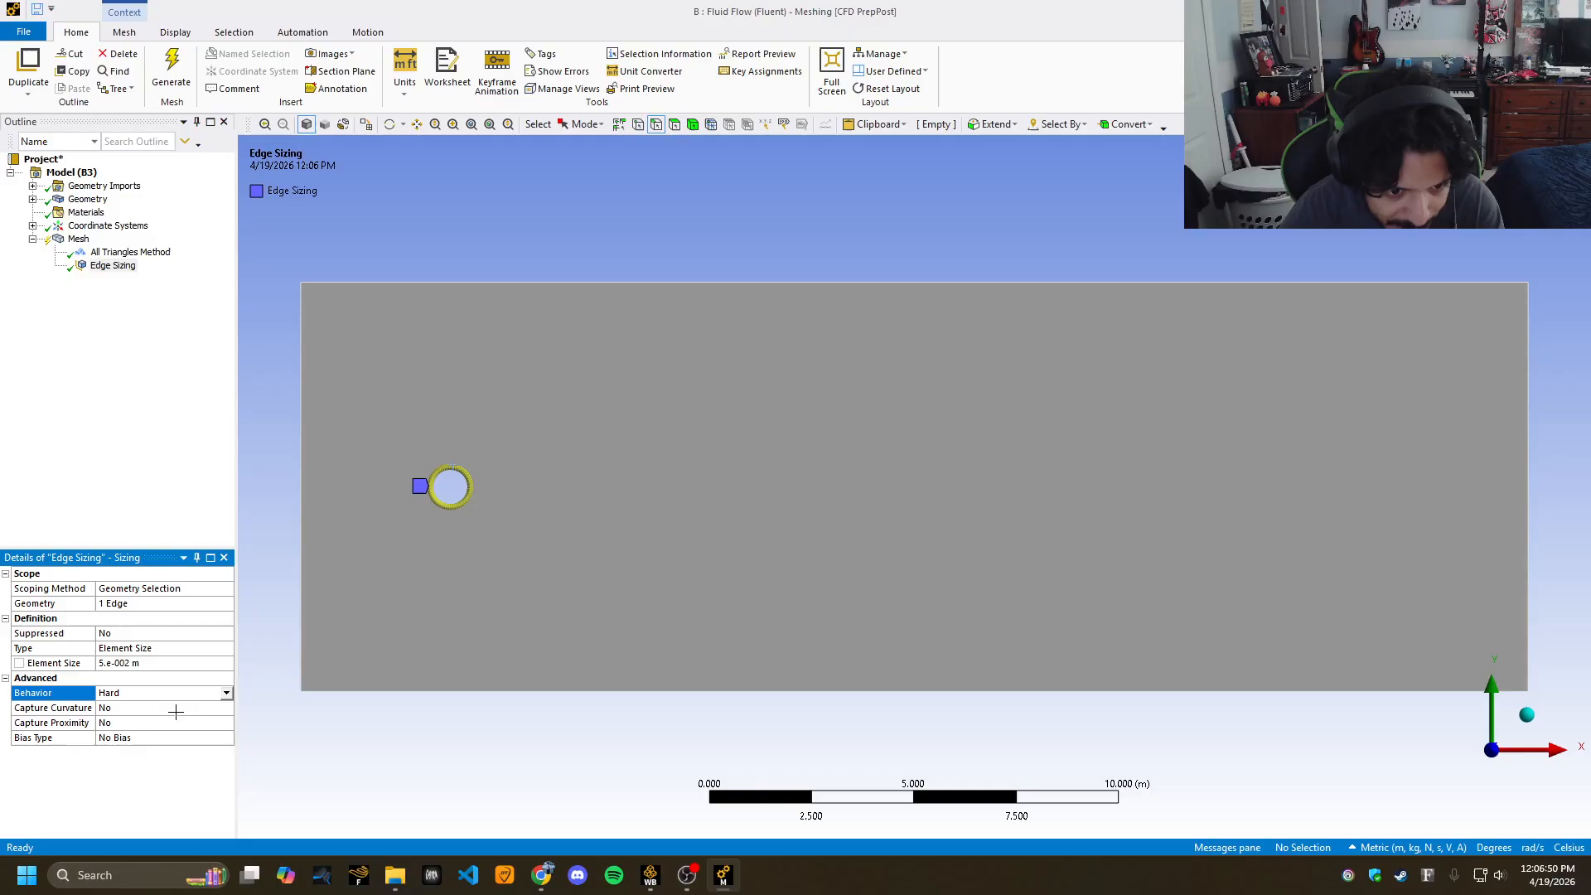
{"action": "left_click", "coordinate": [170, 70]}
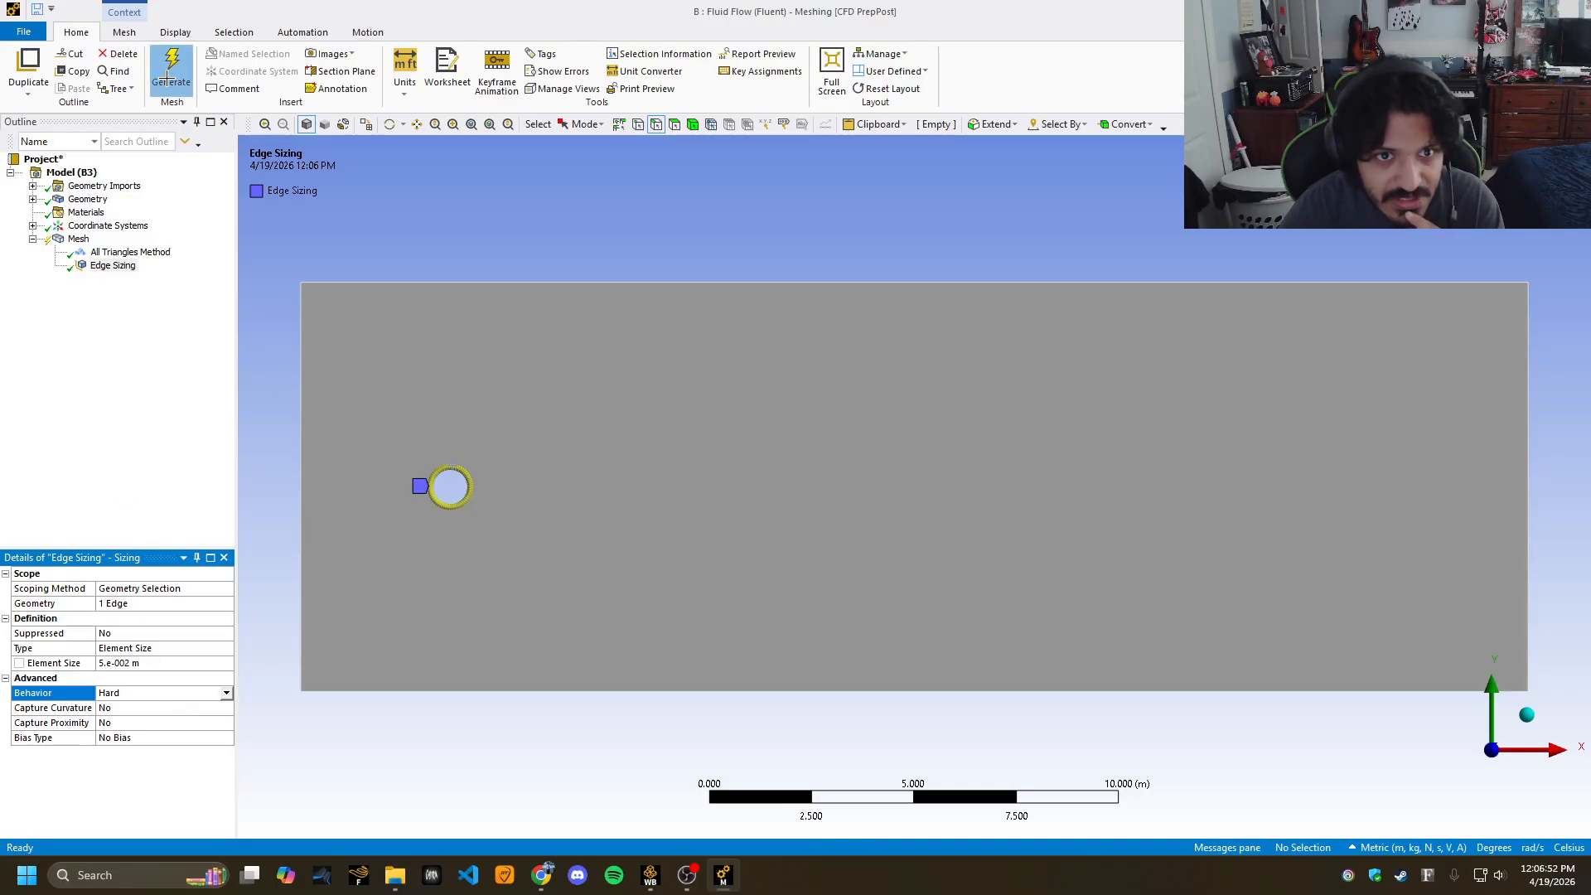
{"action": "left_click", "coordinate": [81, 239]}
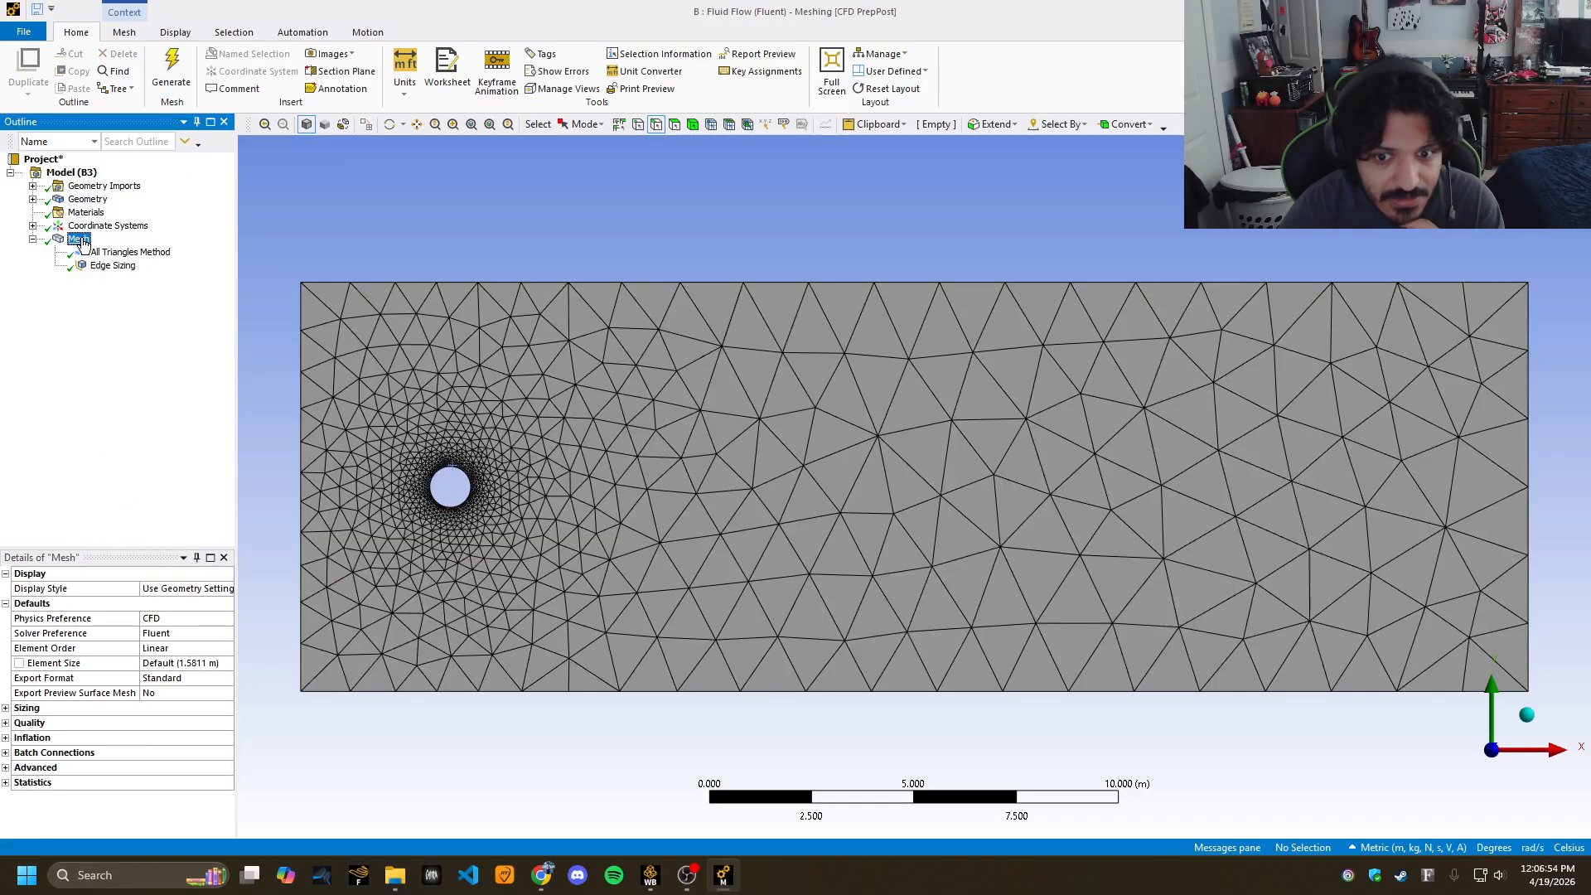
{"action": "scroll", "coordinate": [452, 478], "scroll_direction": "down", "scroll_amount": 2}
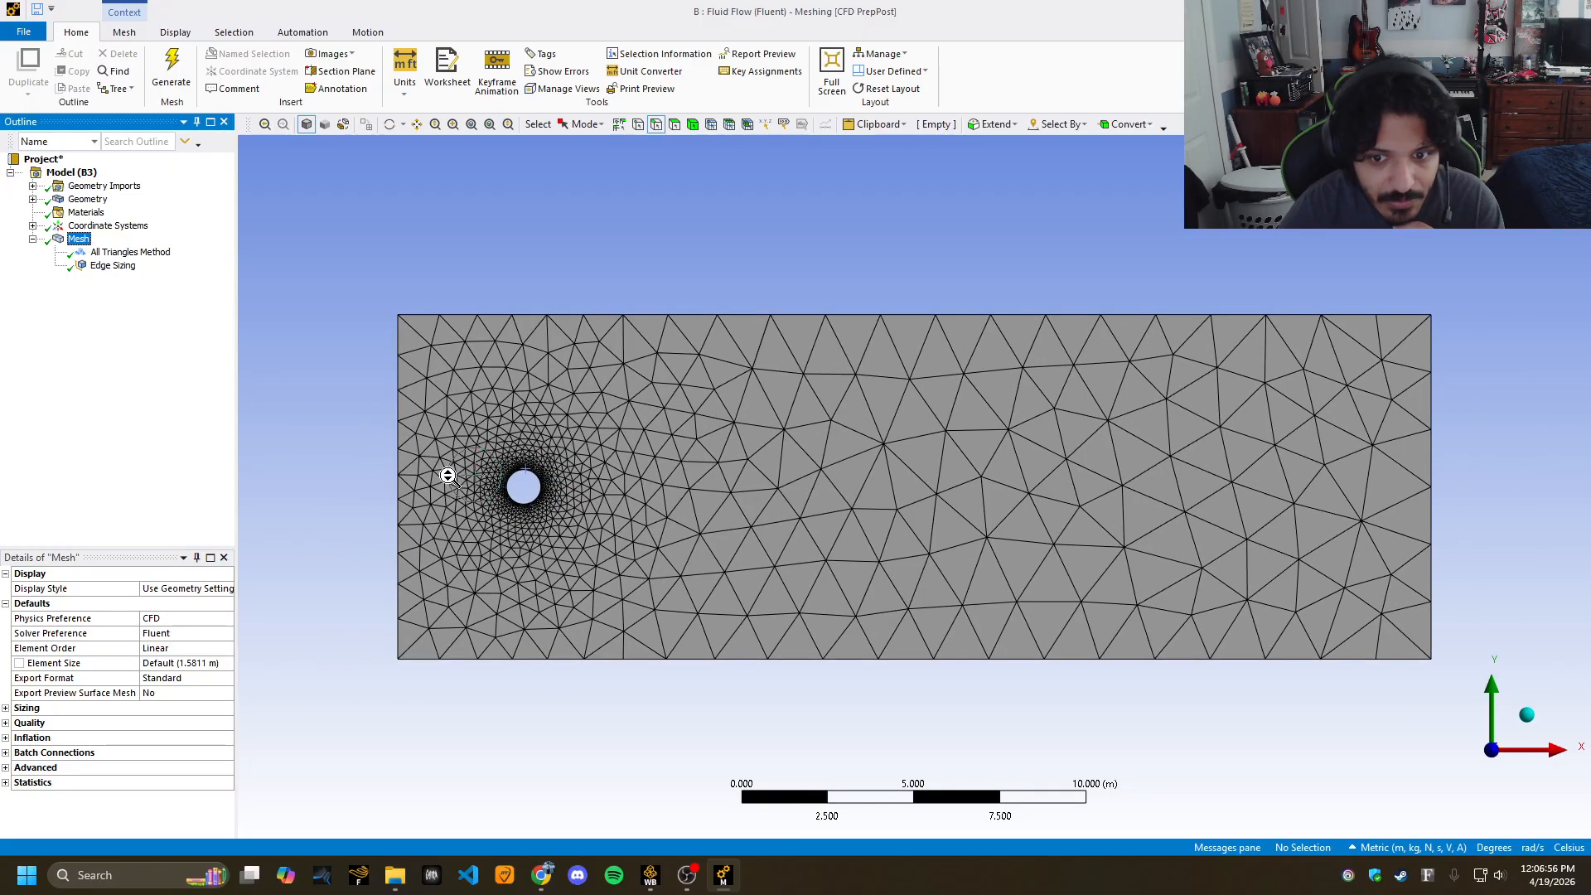
{"action": "scroll", "coordinate": [453, 478], "scroll_direction": "up", "scroll_amount": 3}
{"action": "scroll", "coordinate": [453, 478], "scroll_direction": "down", "scroll_amount": 1}
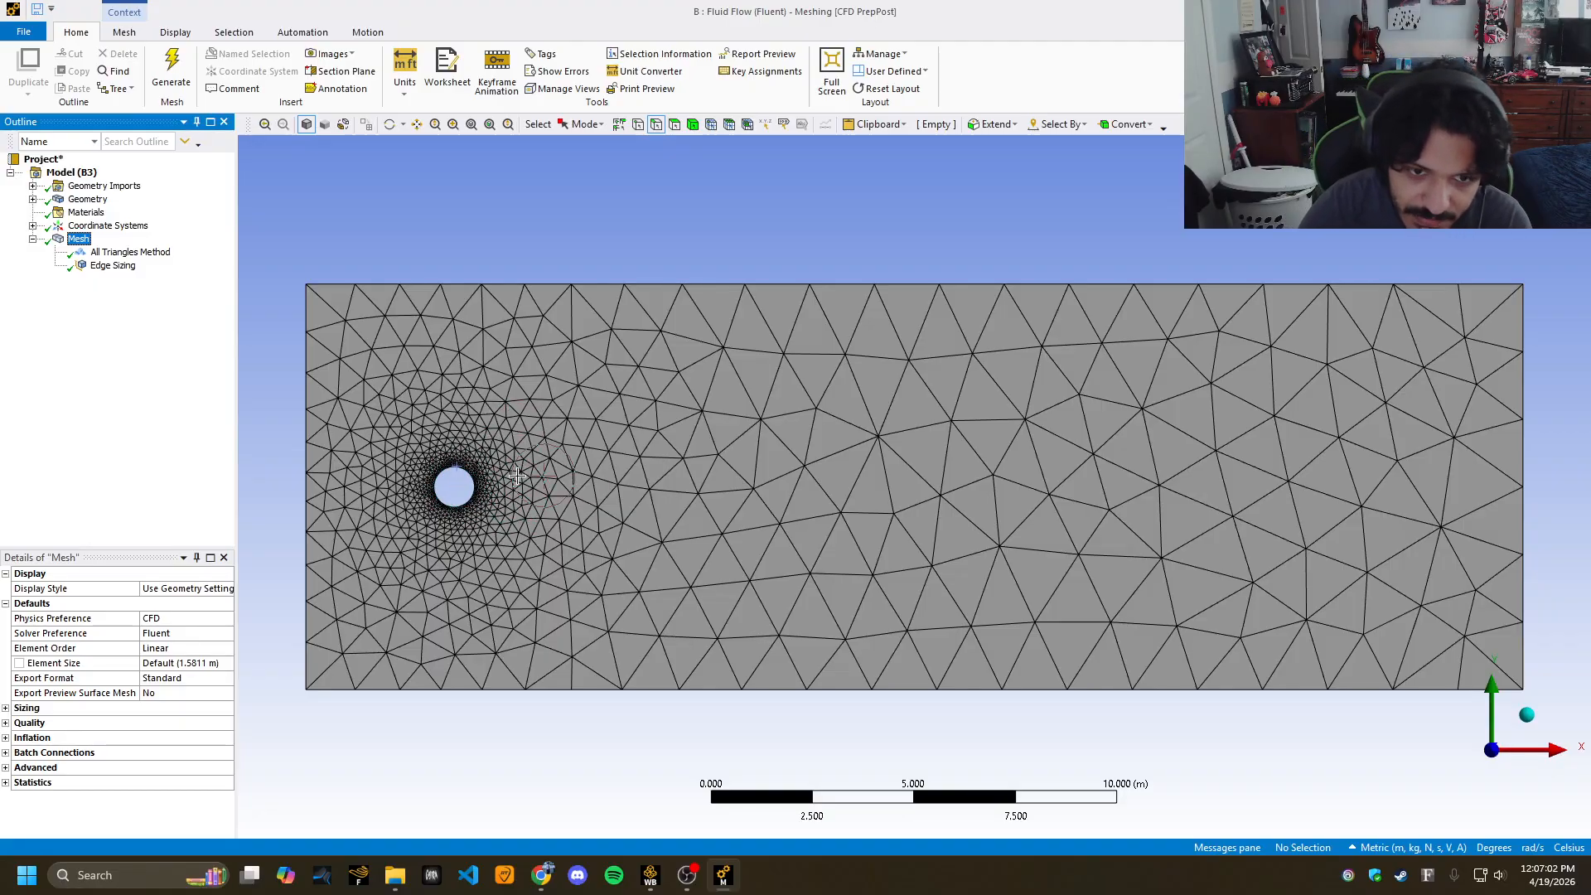
Add an Inflation control on the rectangular fluid body with the cylinder edge as its boundary.
{"action": "right_click", "coordinate": [80, 238]}
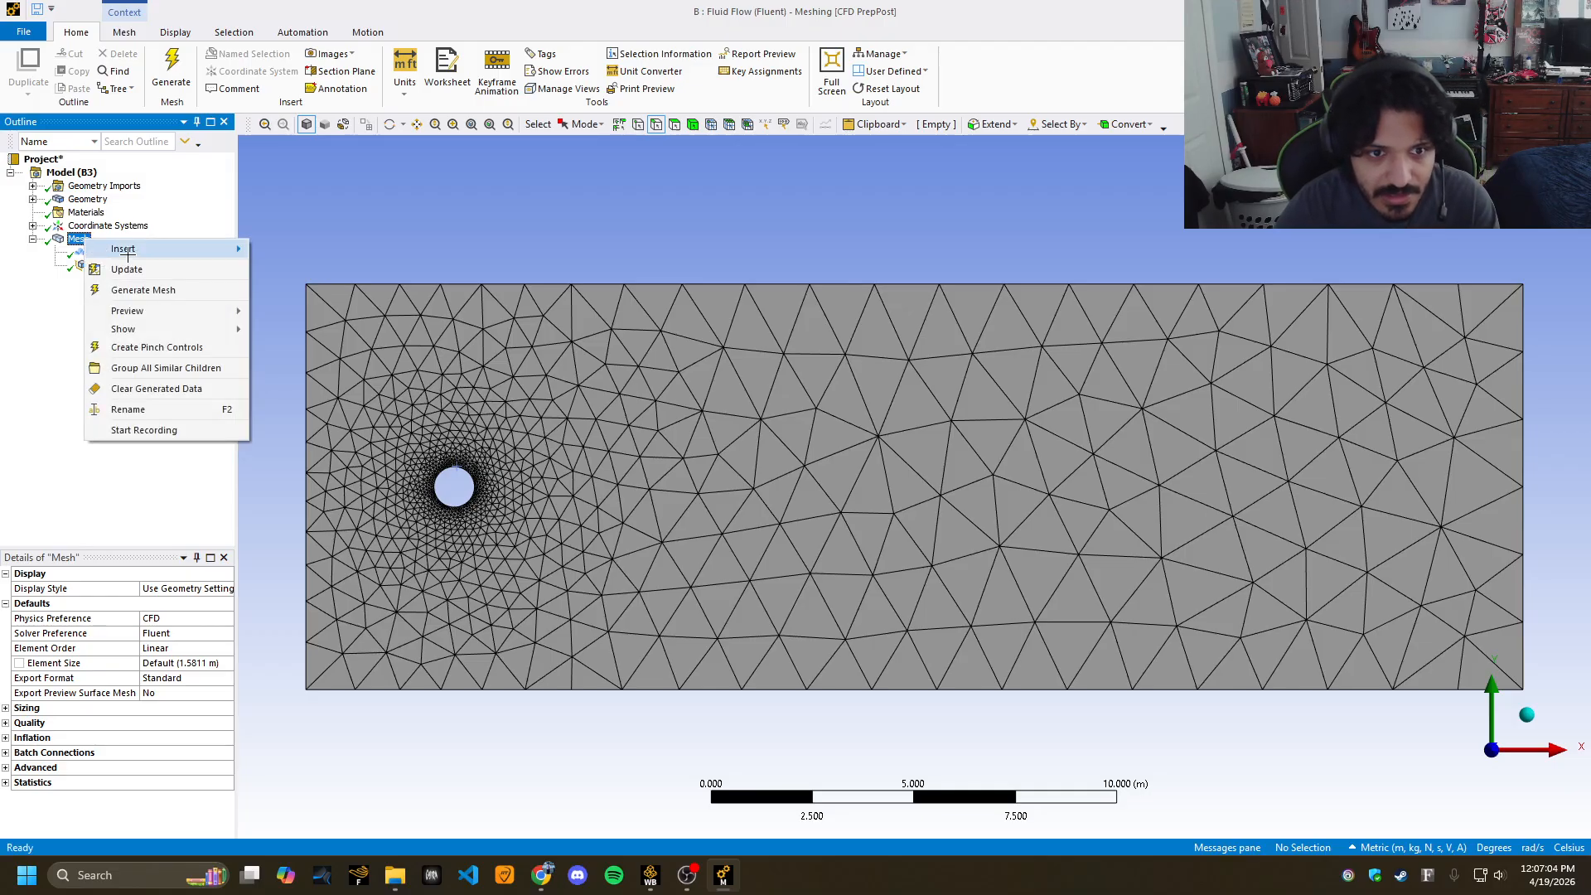
{"action": "mouse_move", "coordinate": [127, 256]}
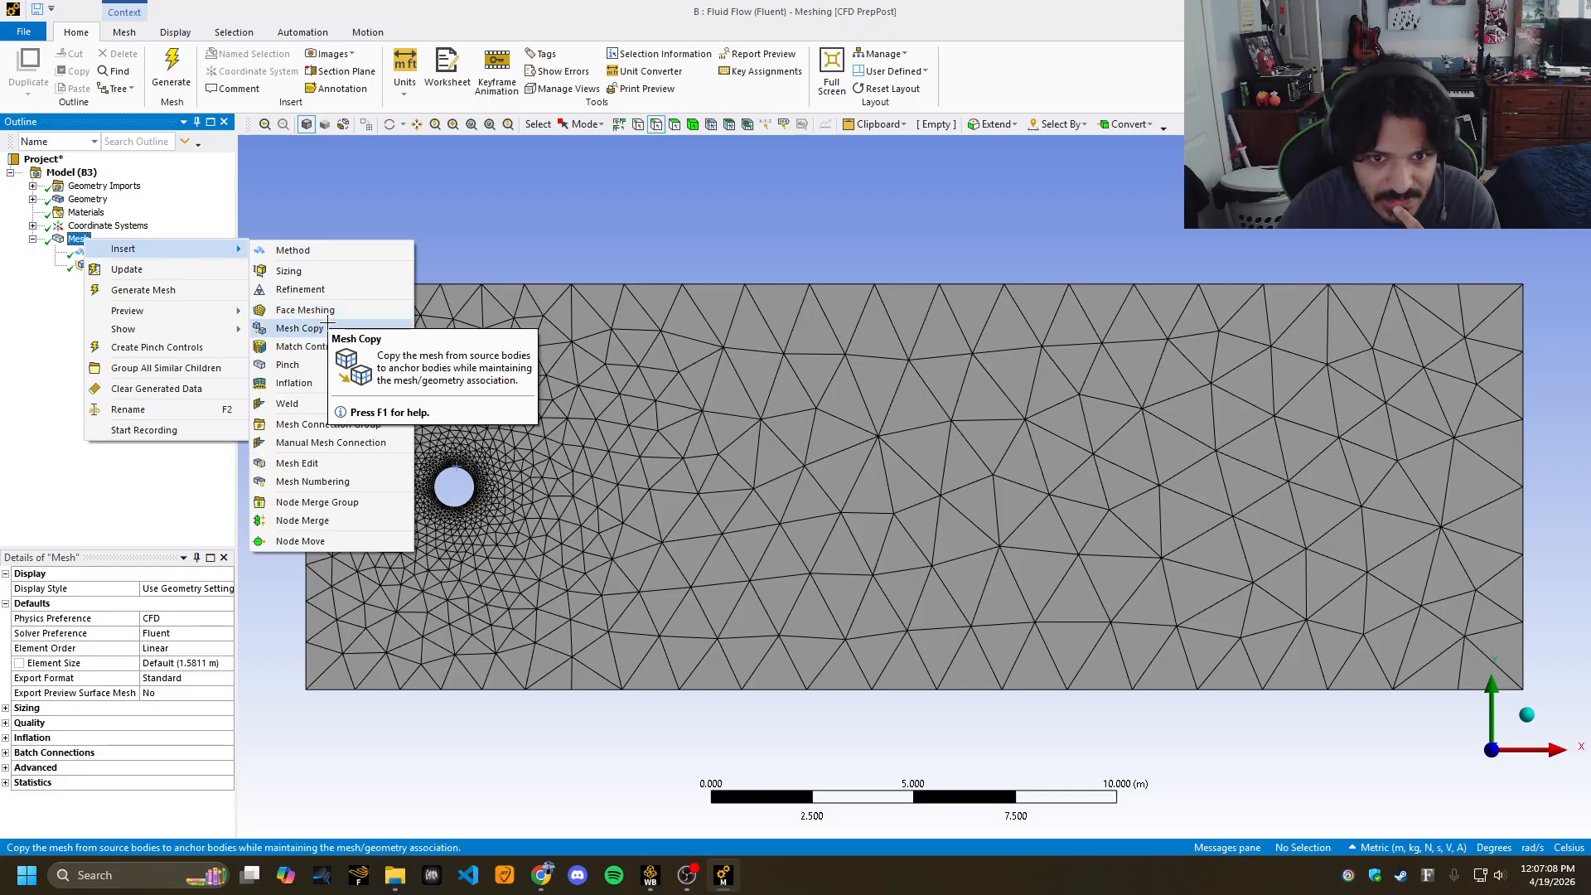
{"action": "left_click", "coordinate": [292, 383]}
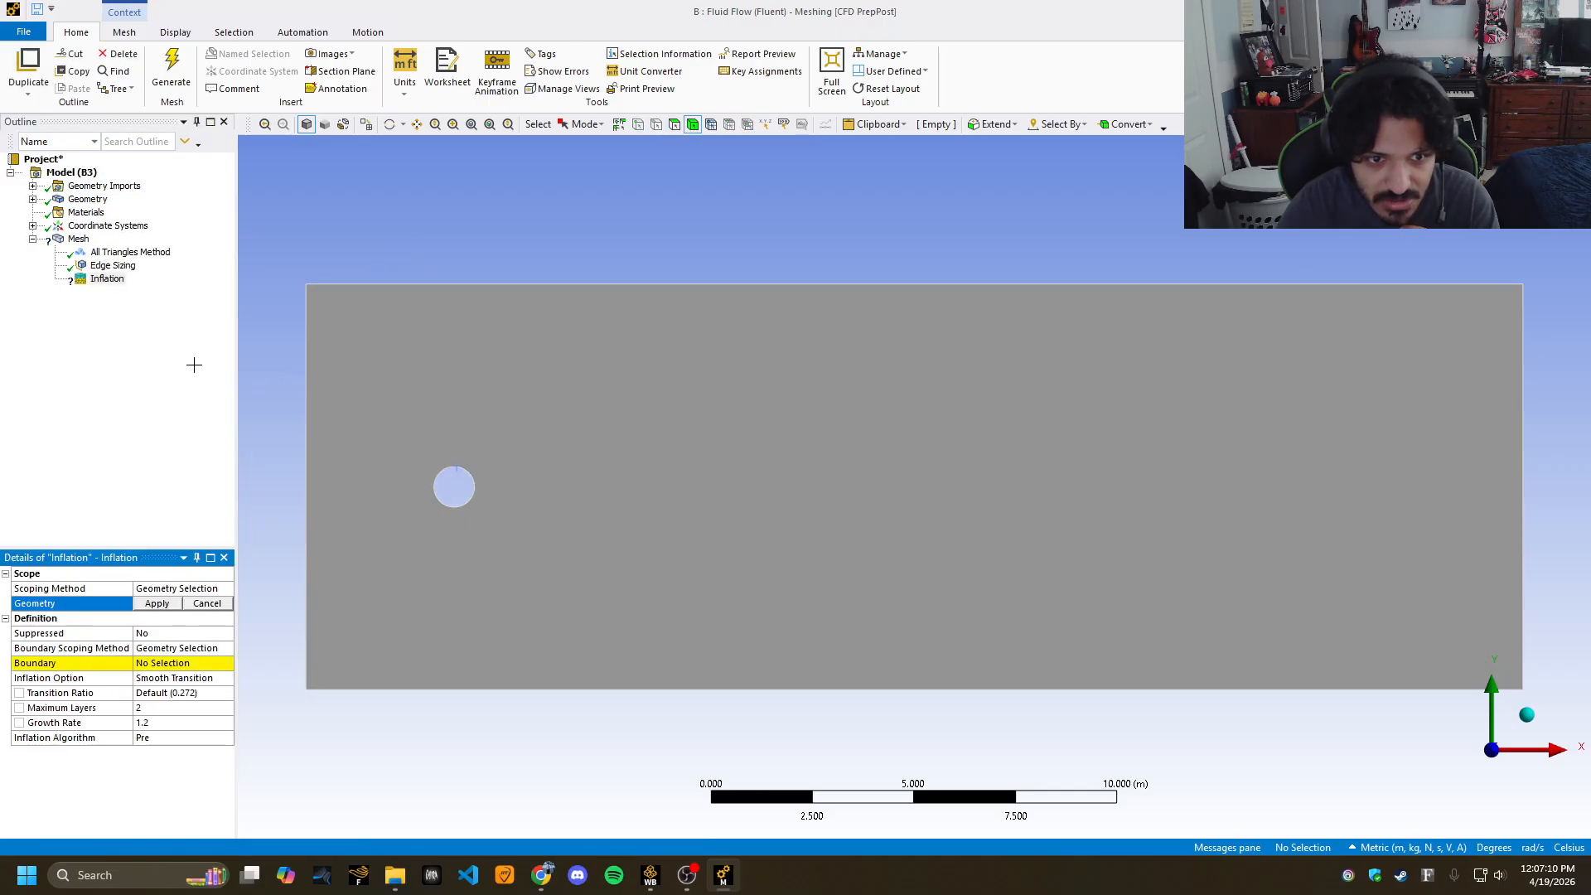
{"action": "left_click", "coordinate": [450, 376]}
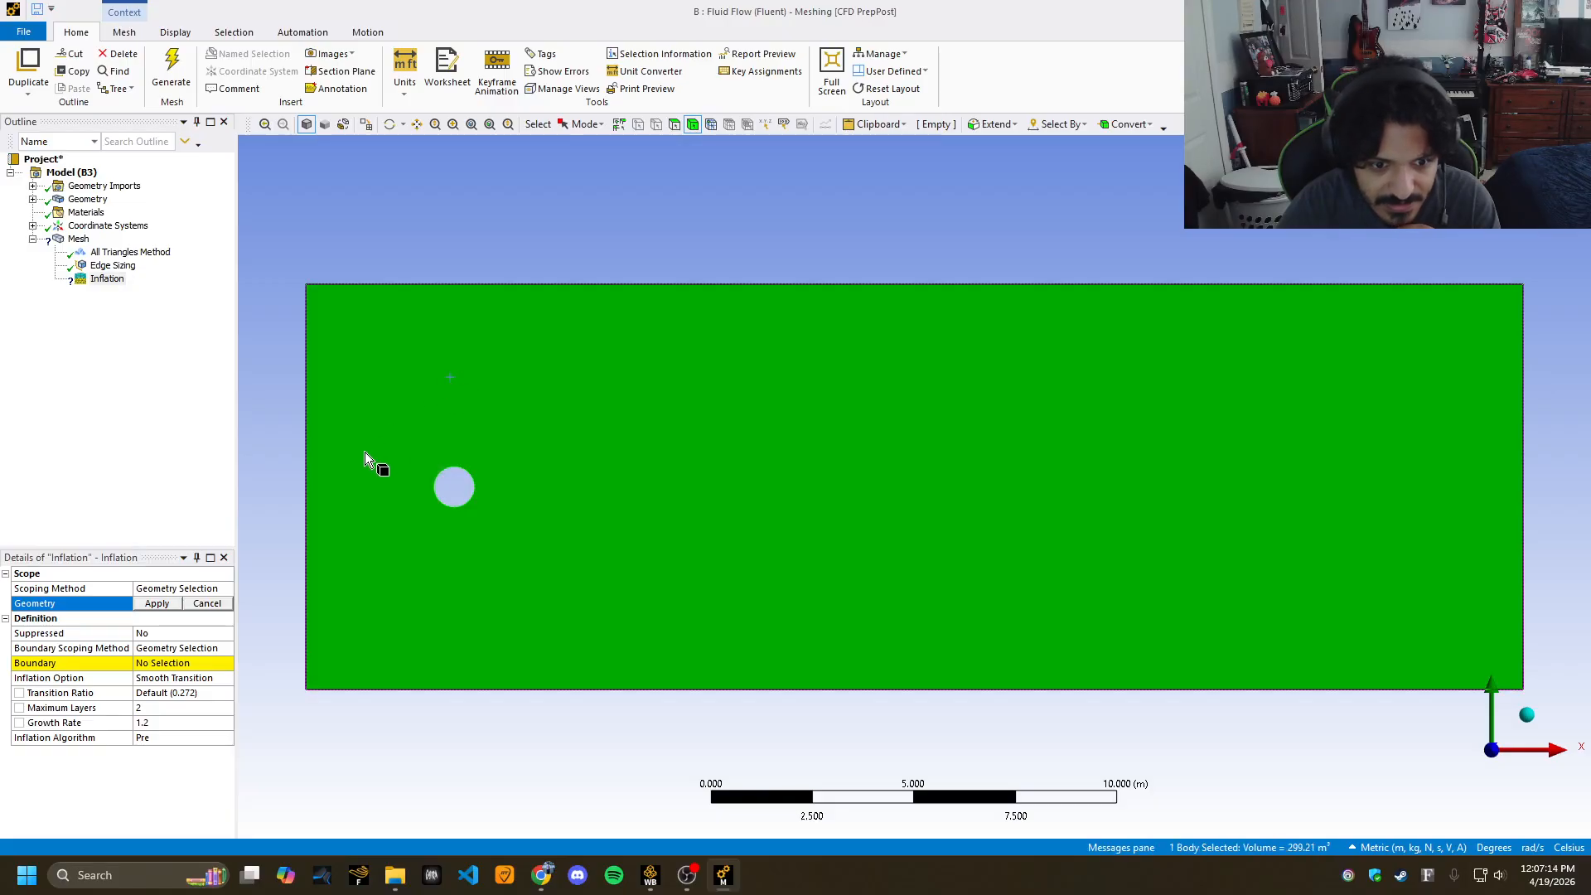
{"action": "left_click", "coordinate": [153, 603]}
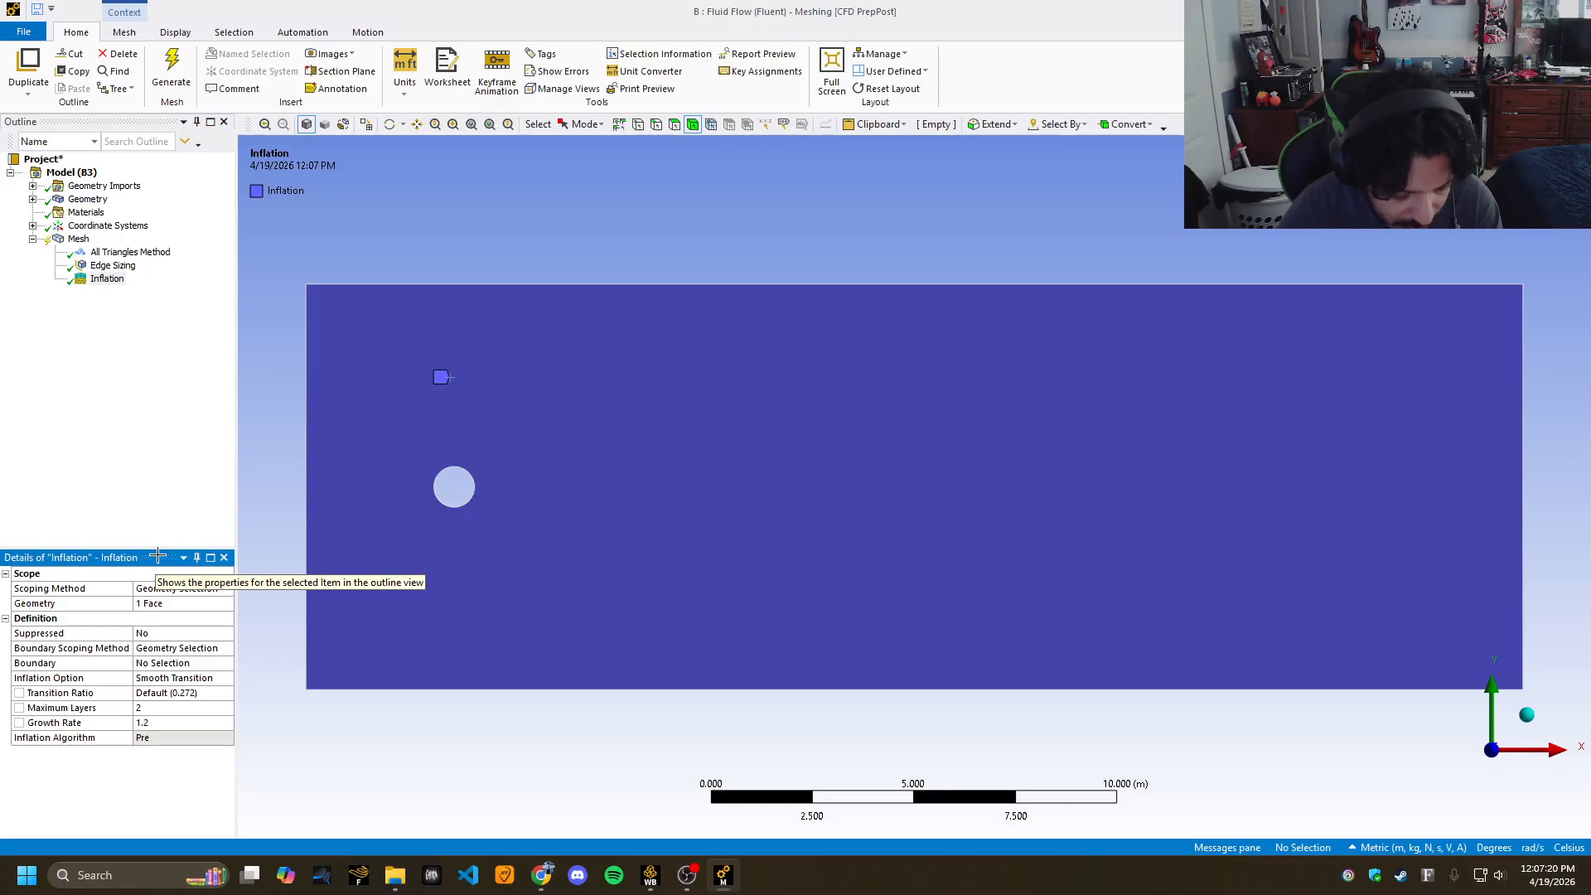
{"action": "left_click", "coordinate": [172, 663]}
{"action": "left_click", "coordinate": [448, 479]}
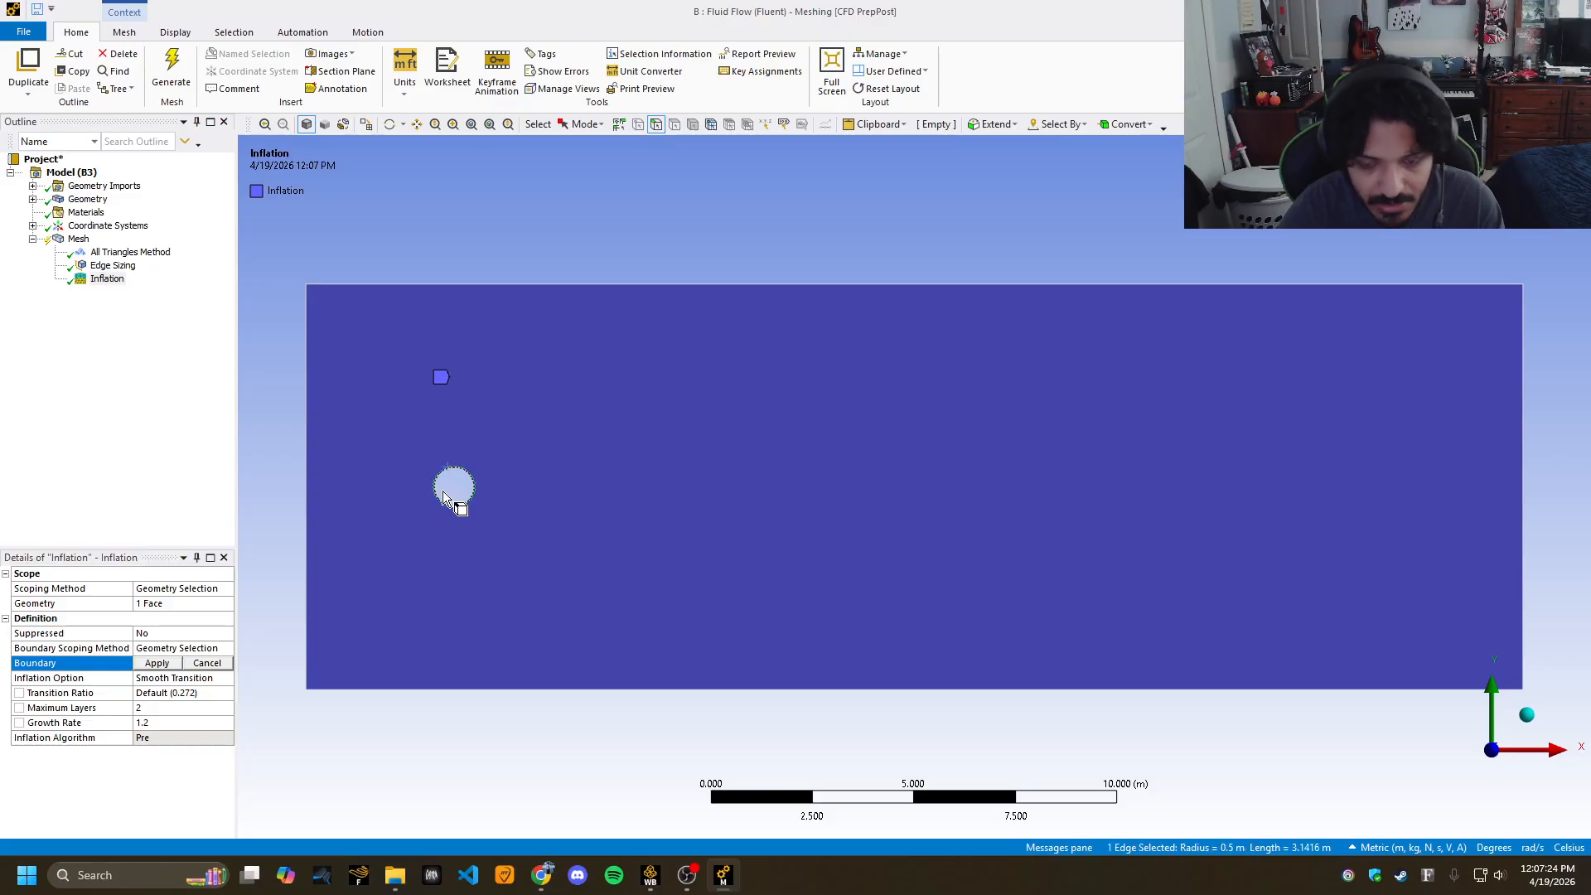
{"action": "left_click", "coordinate": [169, 663]}
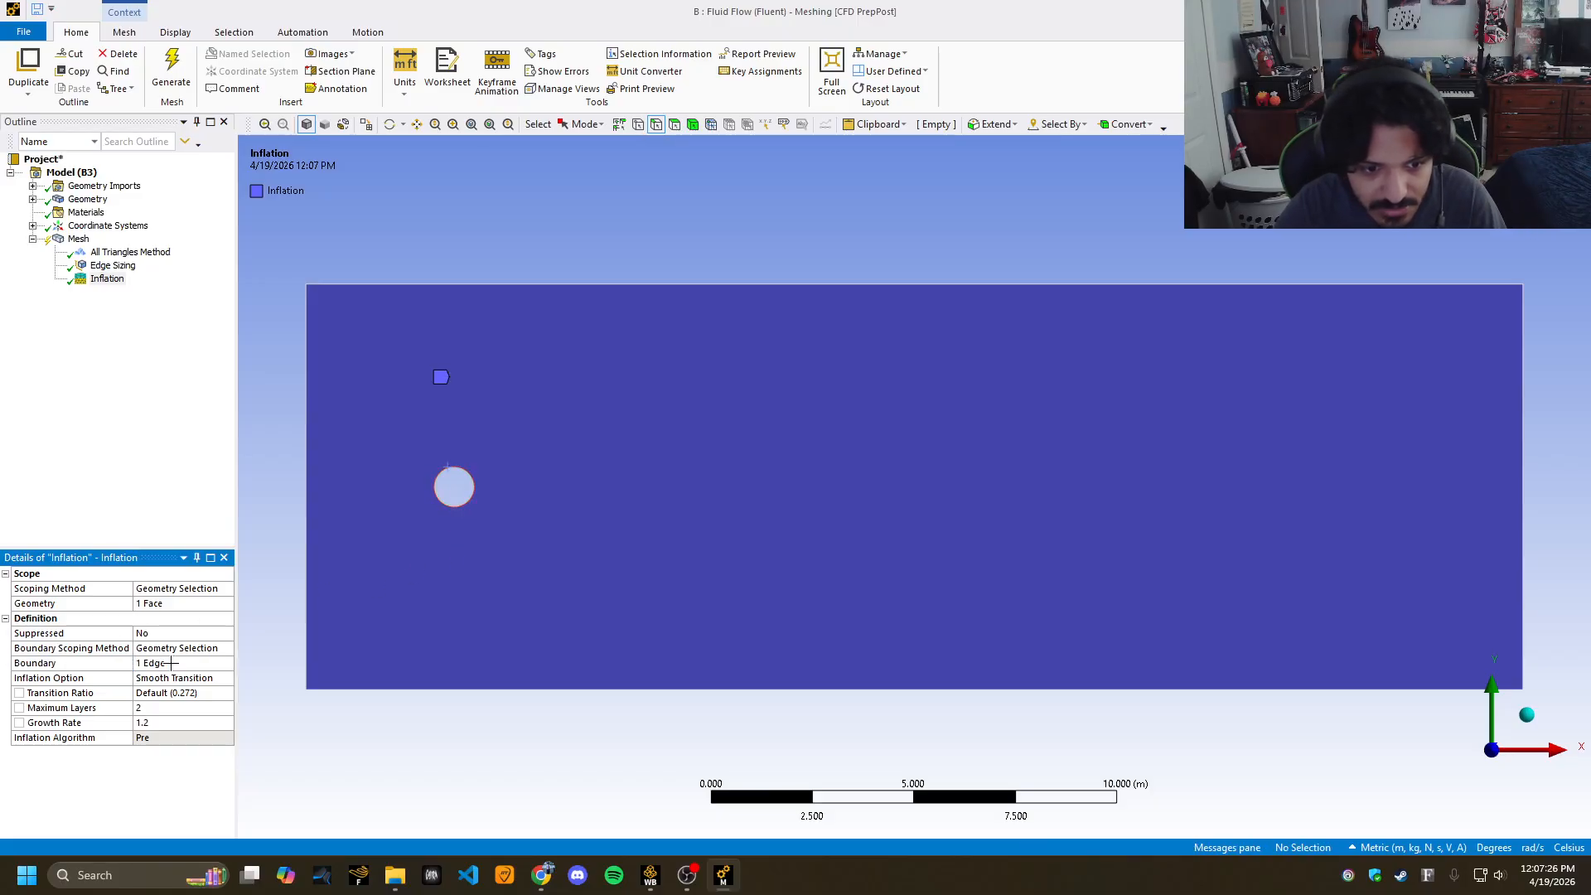
{"action": "left_click", "coordinate": [210, 653]}
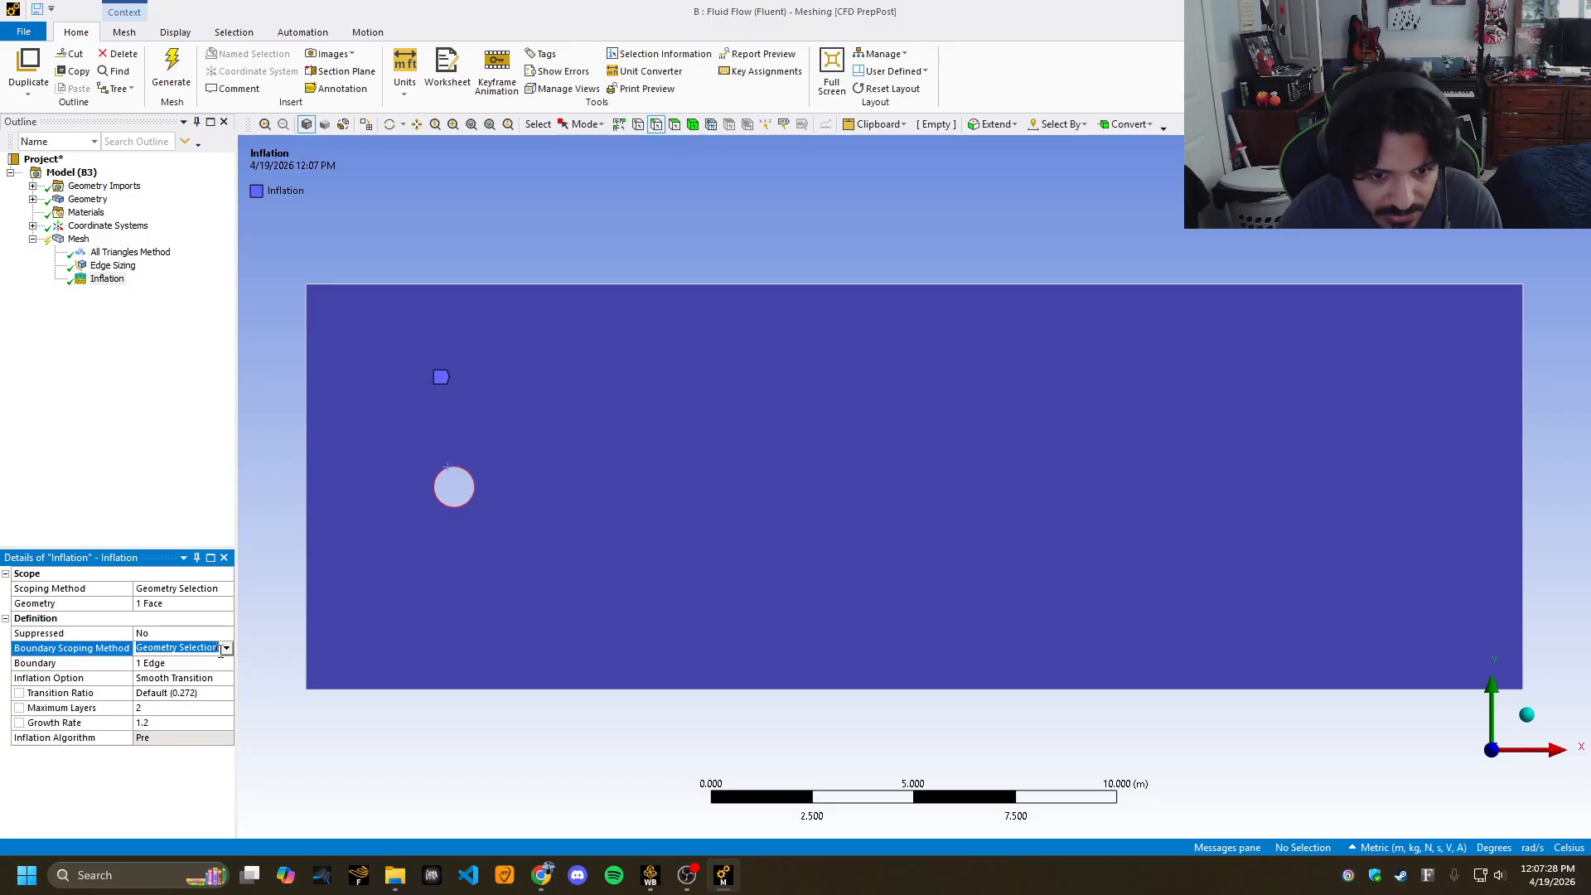
{"action": "left_click", "coordinate": [226, 649]}
{"action": "left_click", "coordinate": [178, 506]}
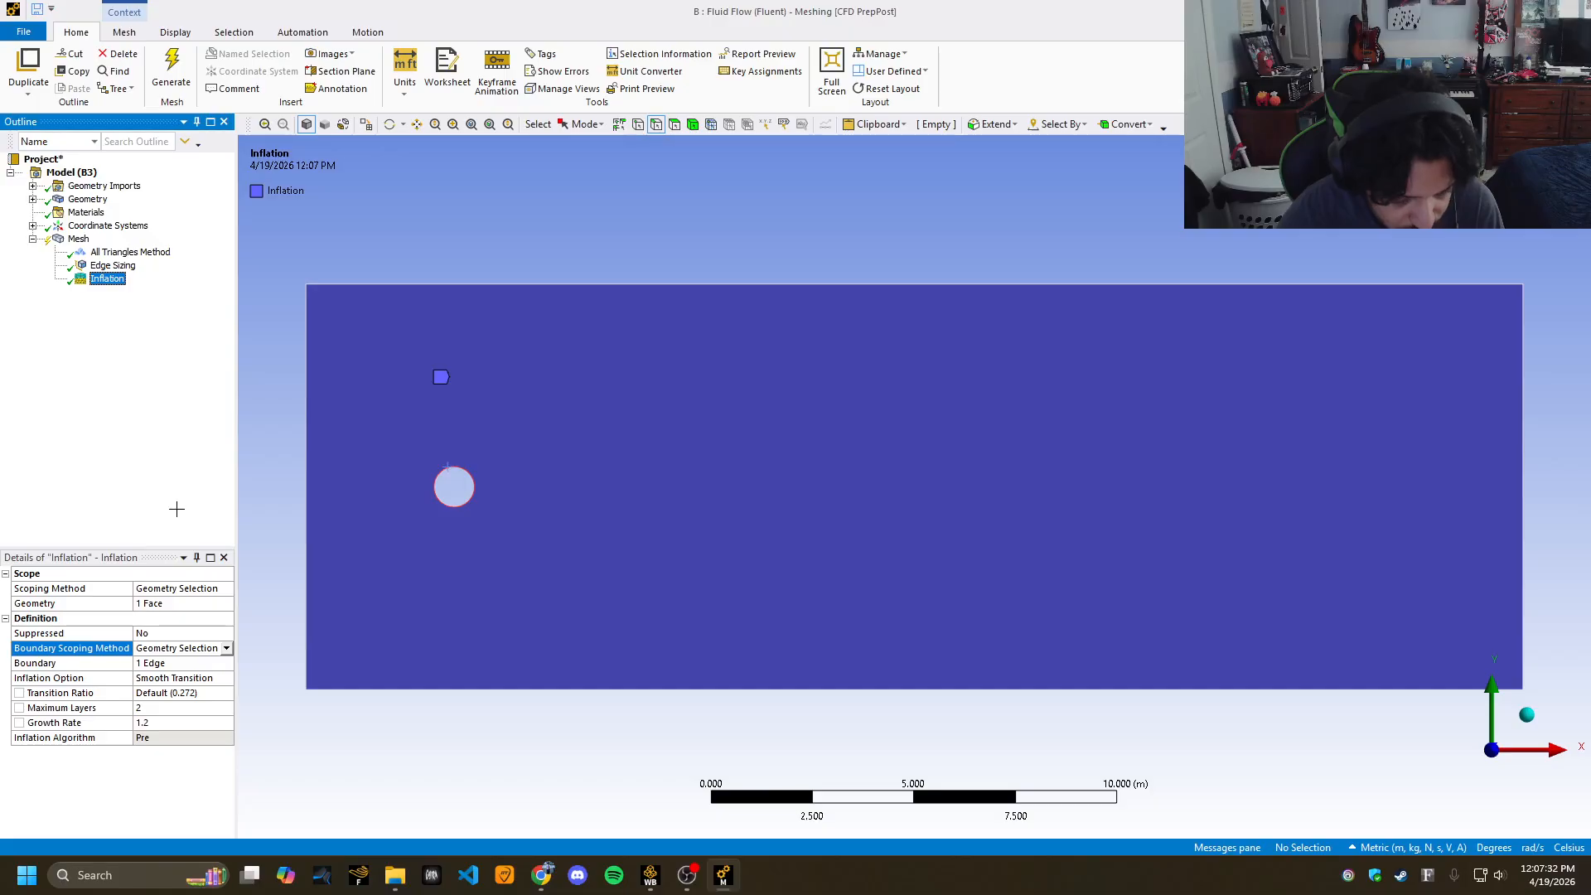
Use First Layer Thickness (0.002 m, 25 layers, 1.5 growth rate) and generate the mesh.
{"action": "left_click", "coordinate": [214, 677]}
{"action": "left_click", "coordinate": [225, 678]}
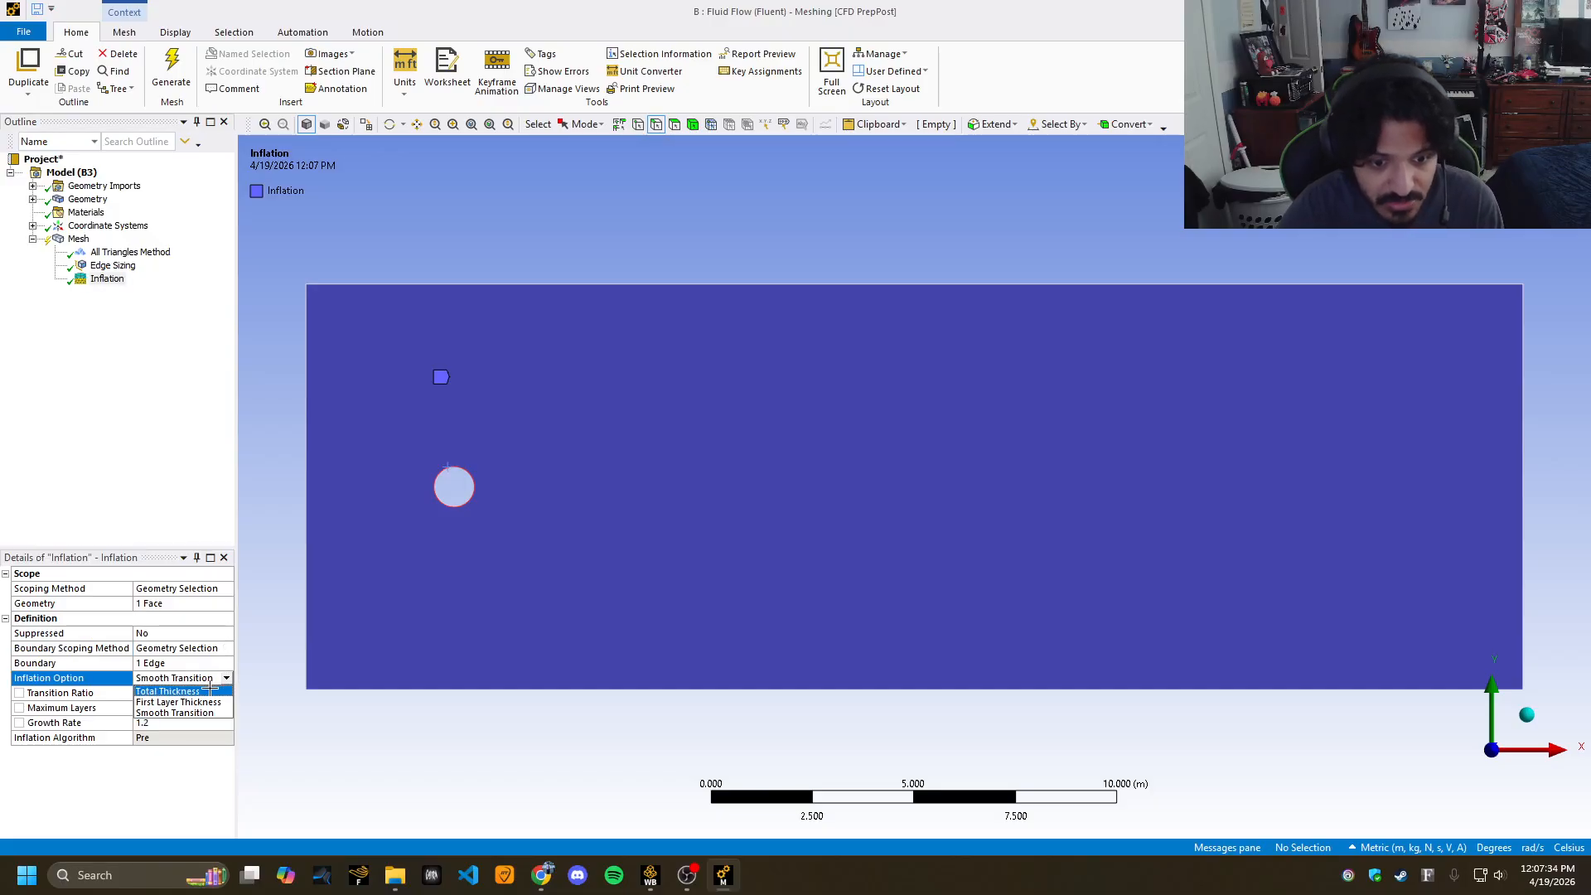
{"action": "left_click", "coordinate": [189, 702]}
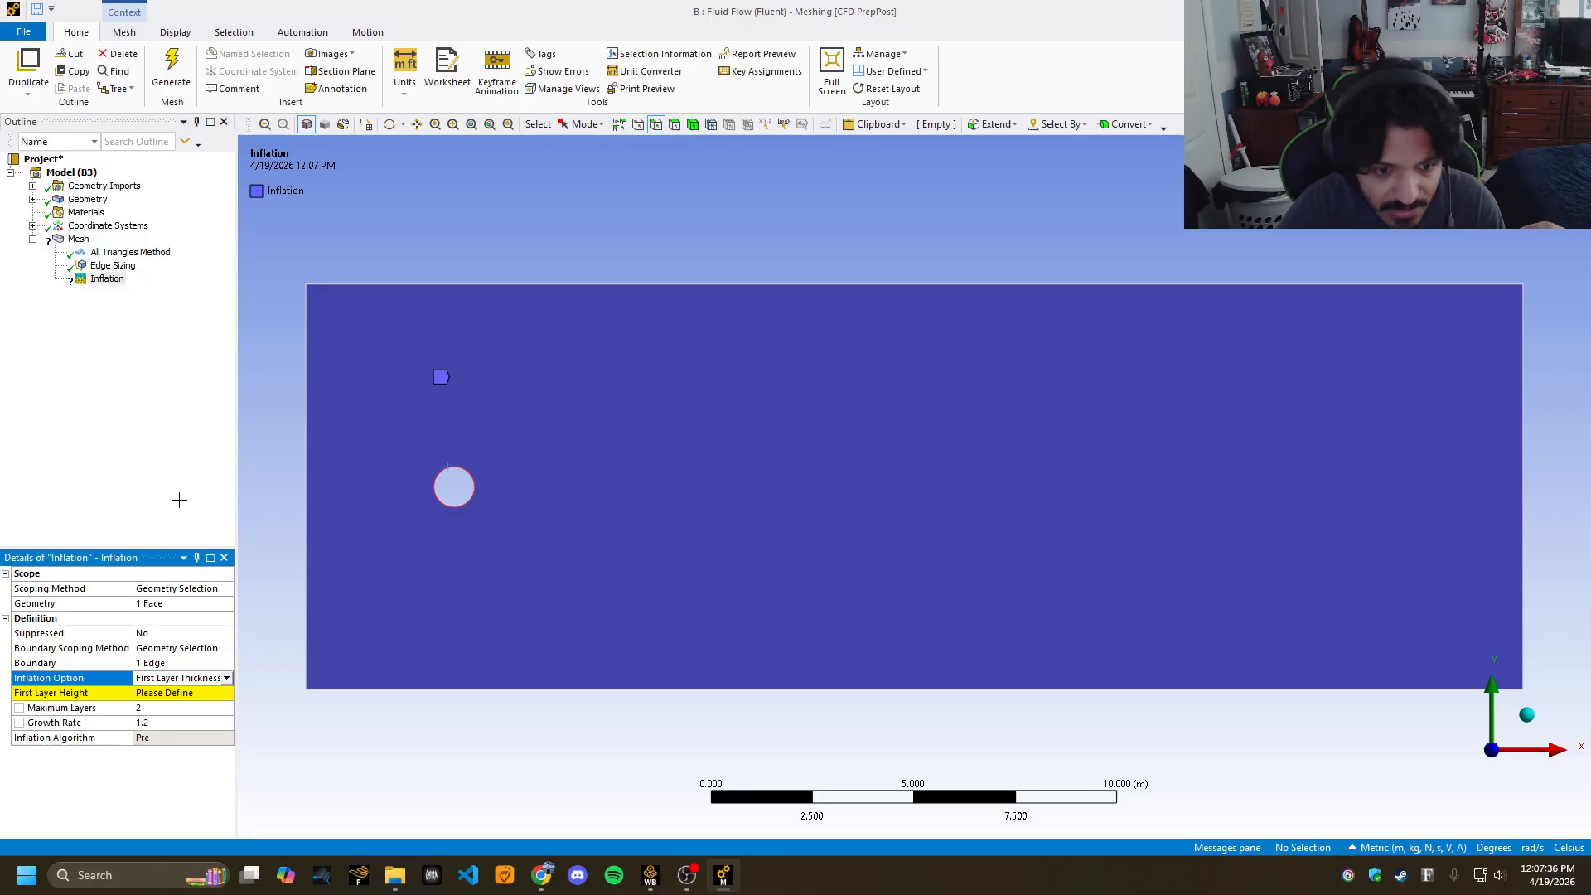
{"action": "left_click", "coordinate": [170, 694]}
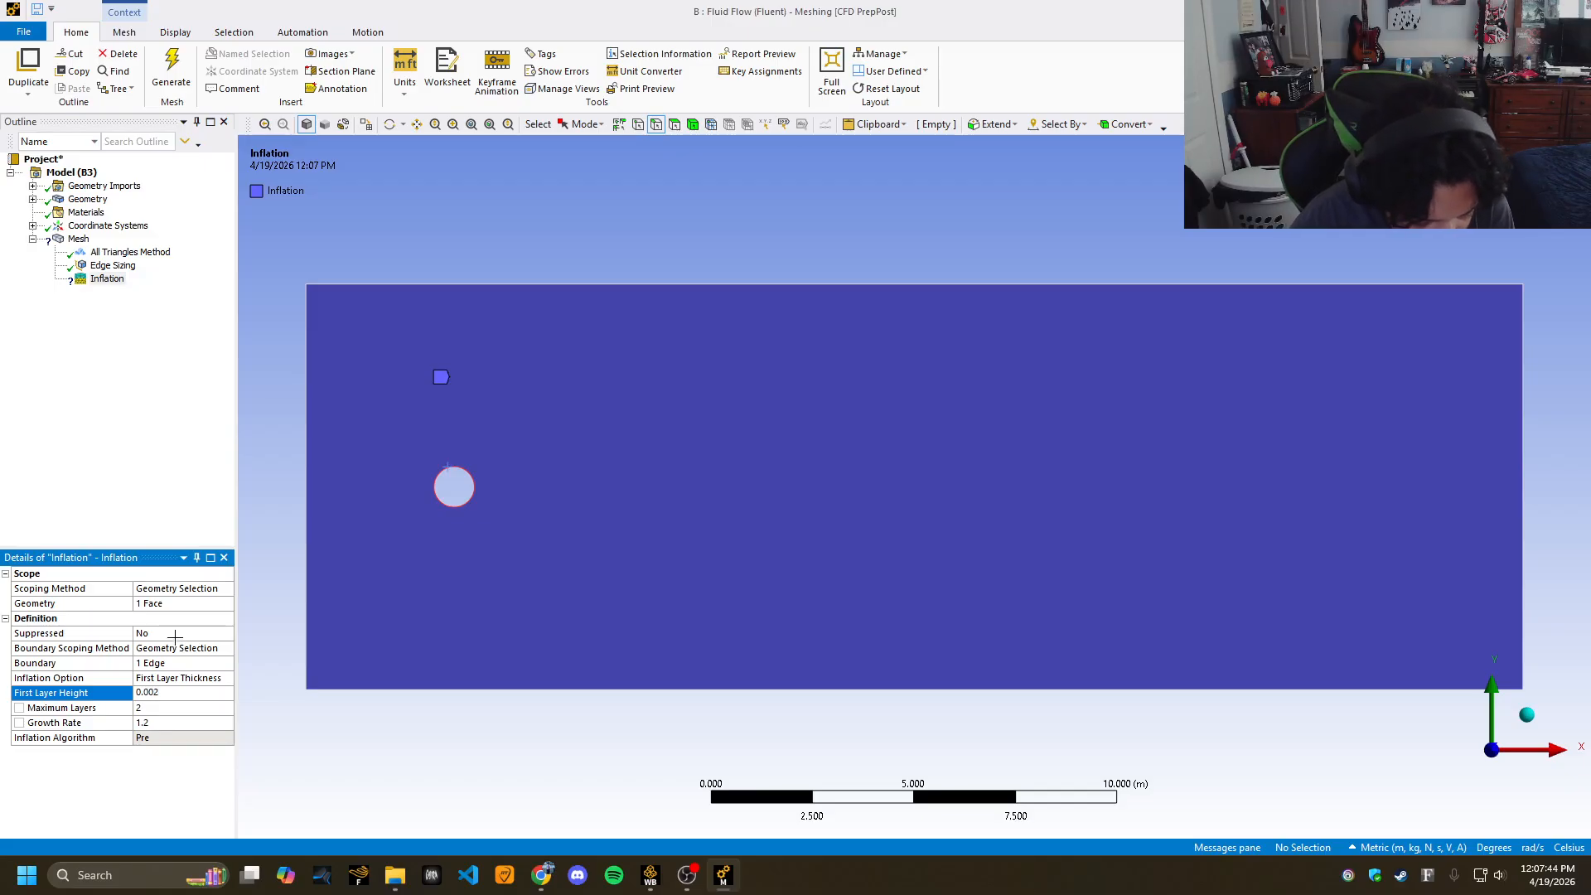
{"action": "left_click", "coordinate": [167, 711]}
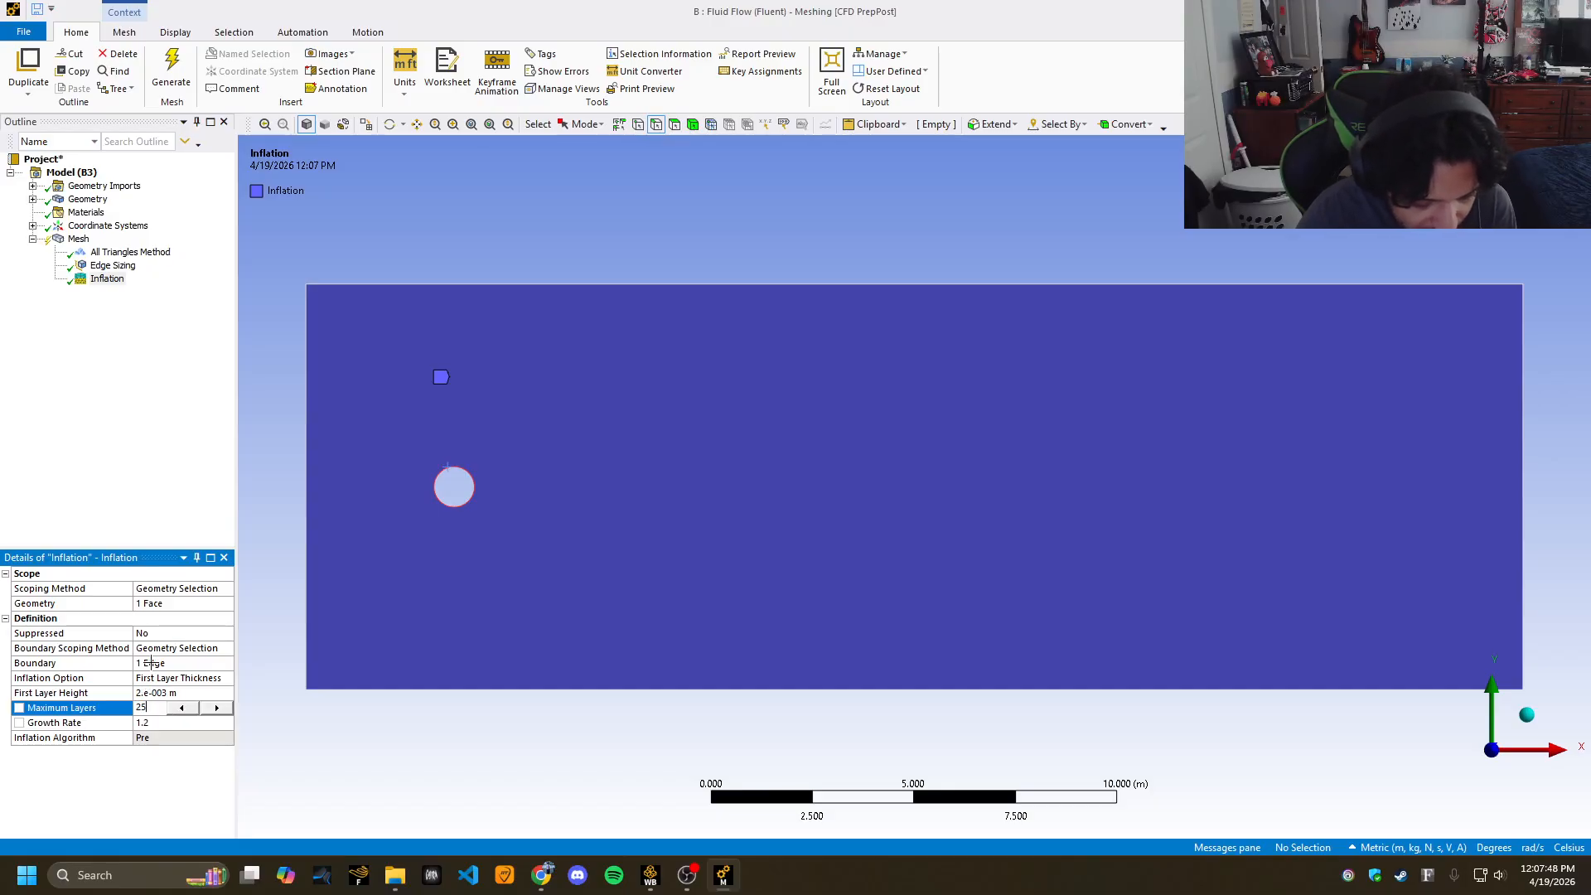
{"action": "type", "text": "25"}
{"action": "left_click", "coordinate": [181, 723]}
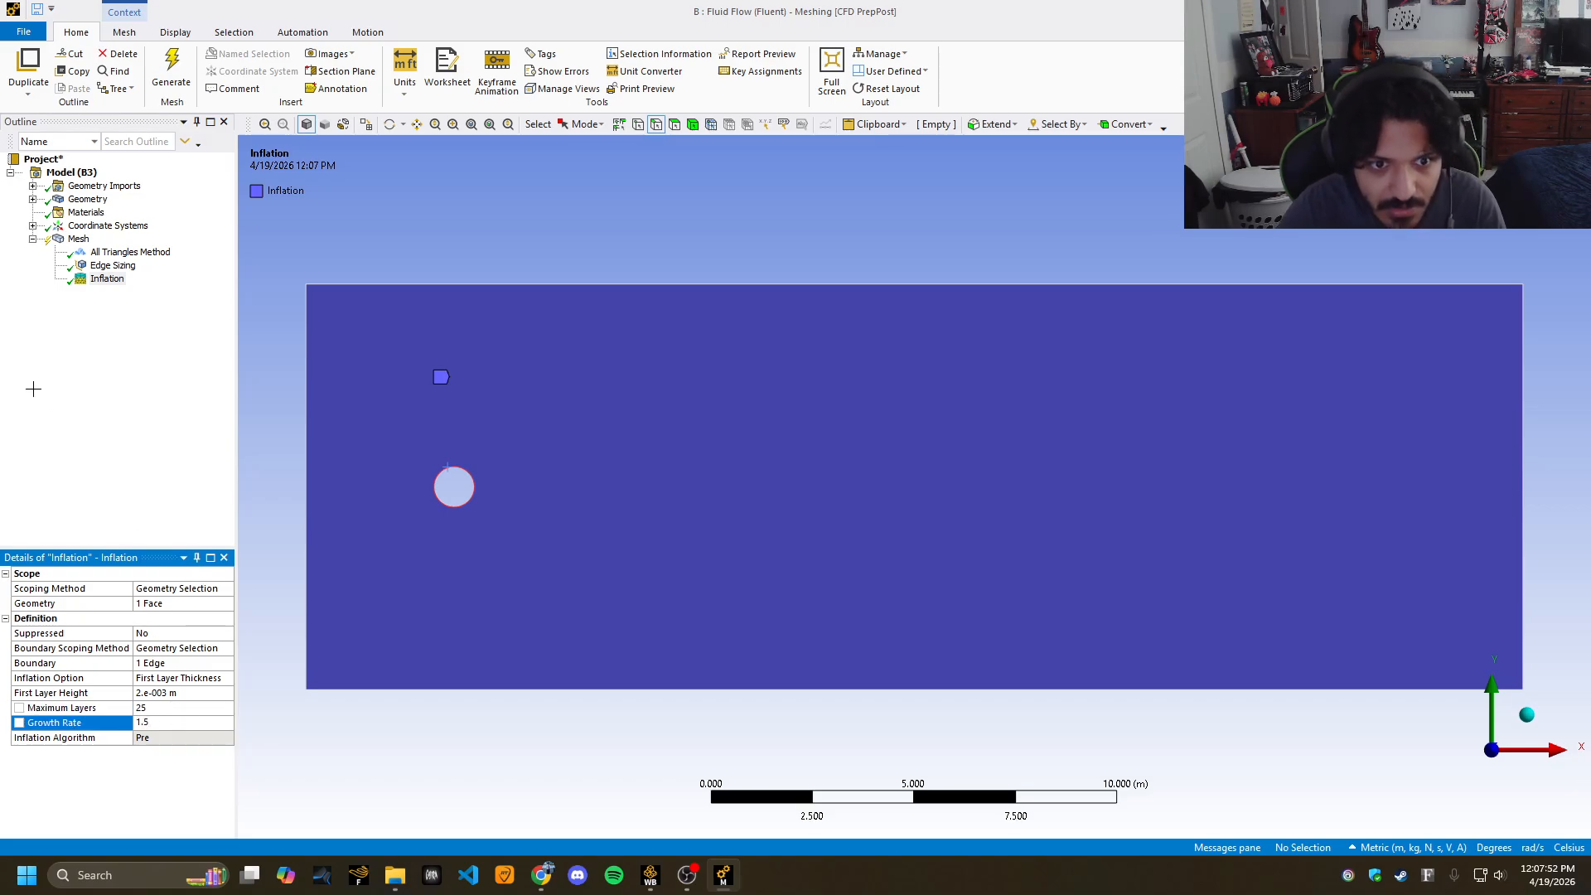
{"action": "left_click", "coordinate": [34, 388]}
{"action": "left_click", "coordinate": [182, 77]}
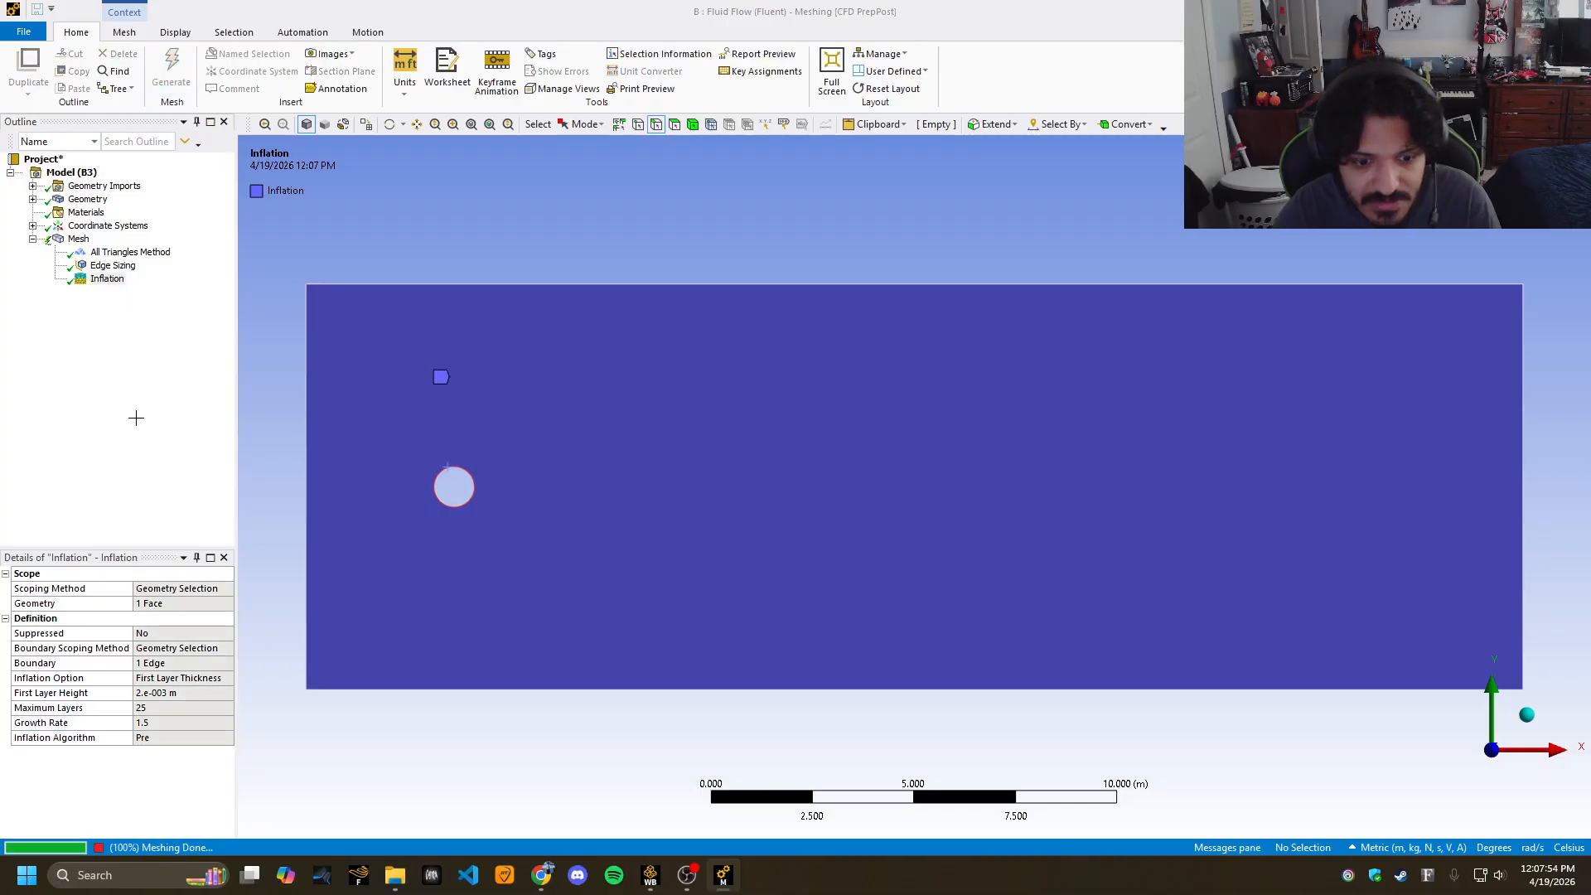
Recheck the inflation's 25 maximum layers and first layer height, then regenerate the mesh.
{"action": "left_click", "coordinate": [78, 240]}
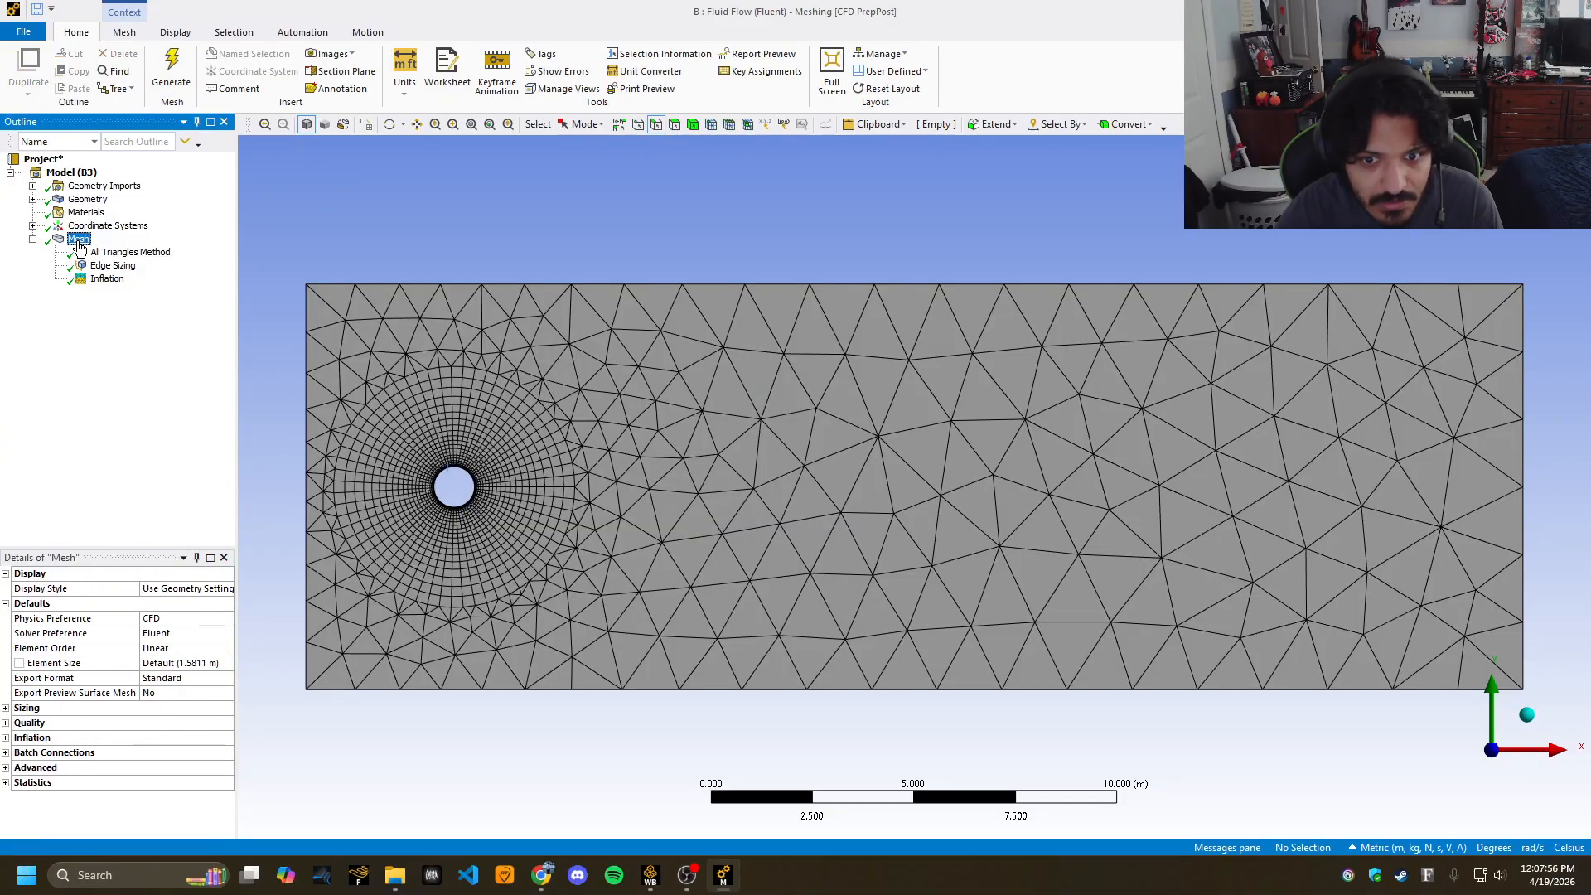
{"action": "left_click", "coordinate": [106, 280]}
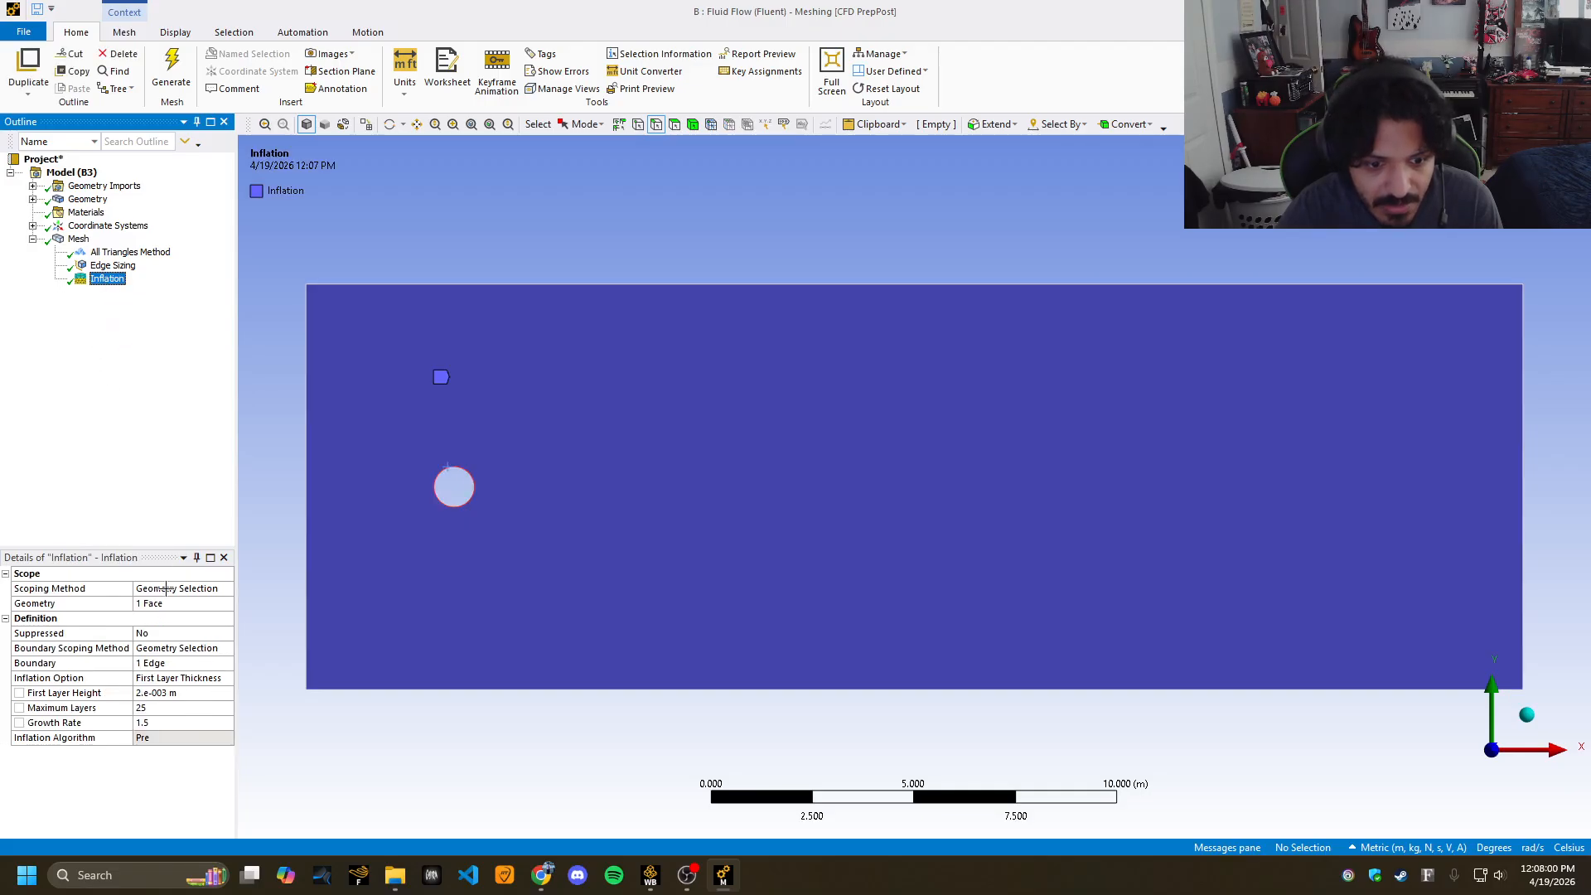
{"action": "left_click", "coordinate": [170, 709]}
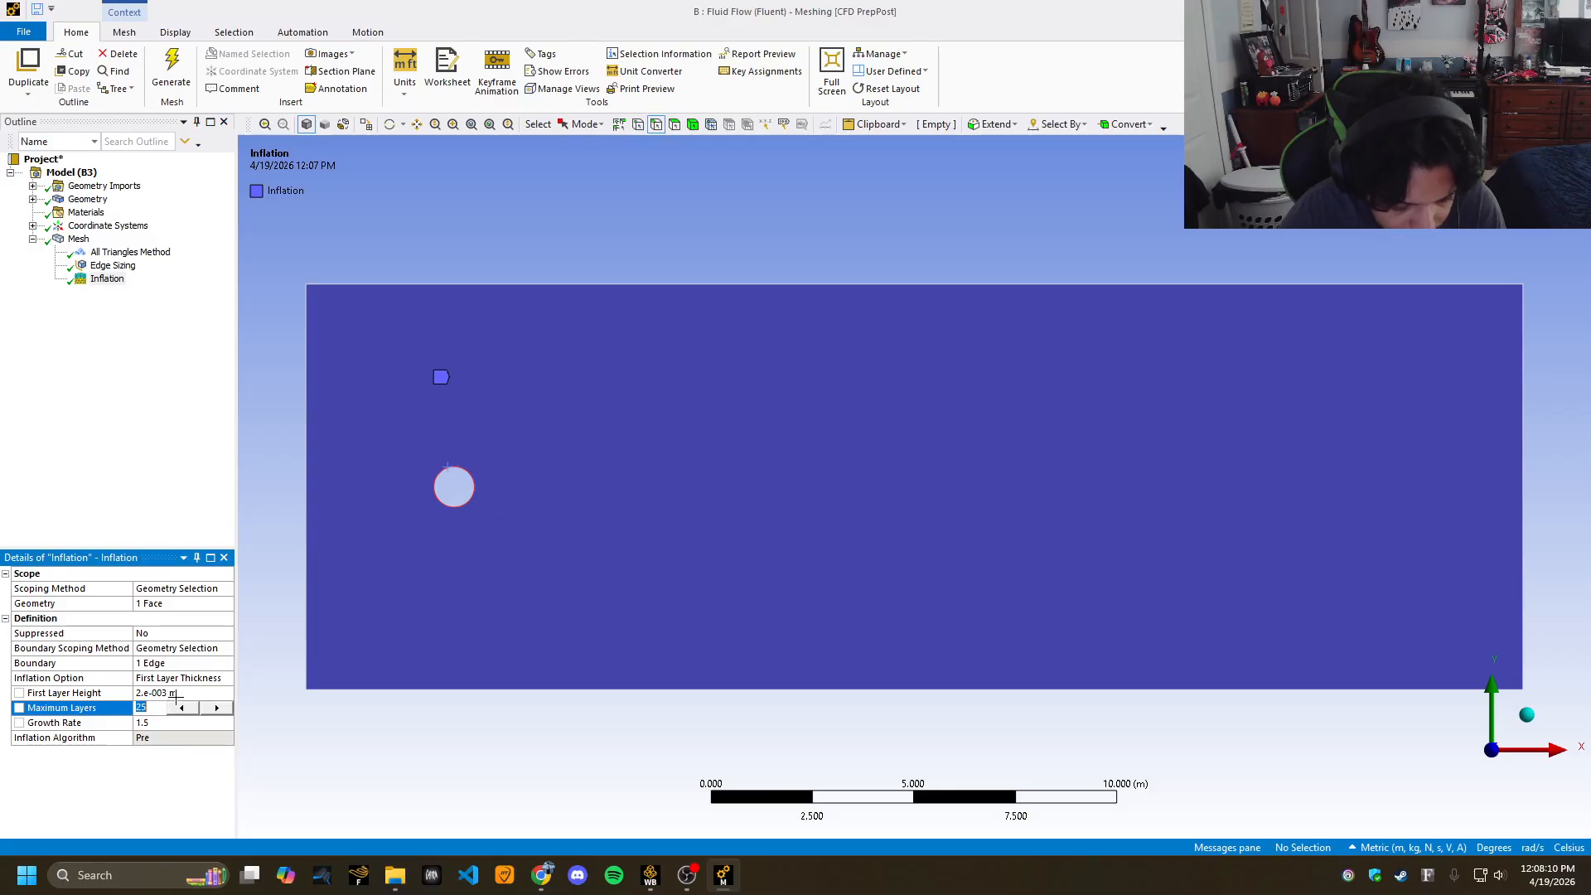
{"action": "left_click", "coordinate": [182, 693]}
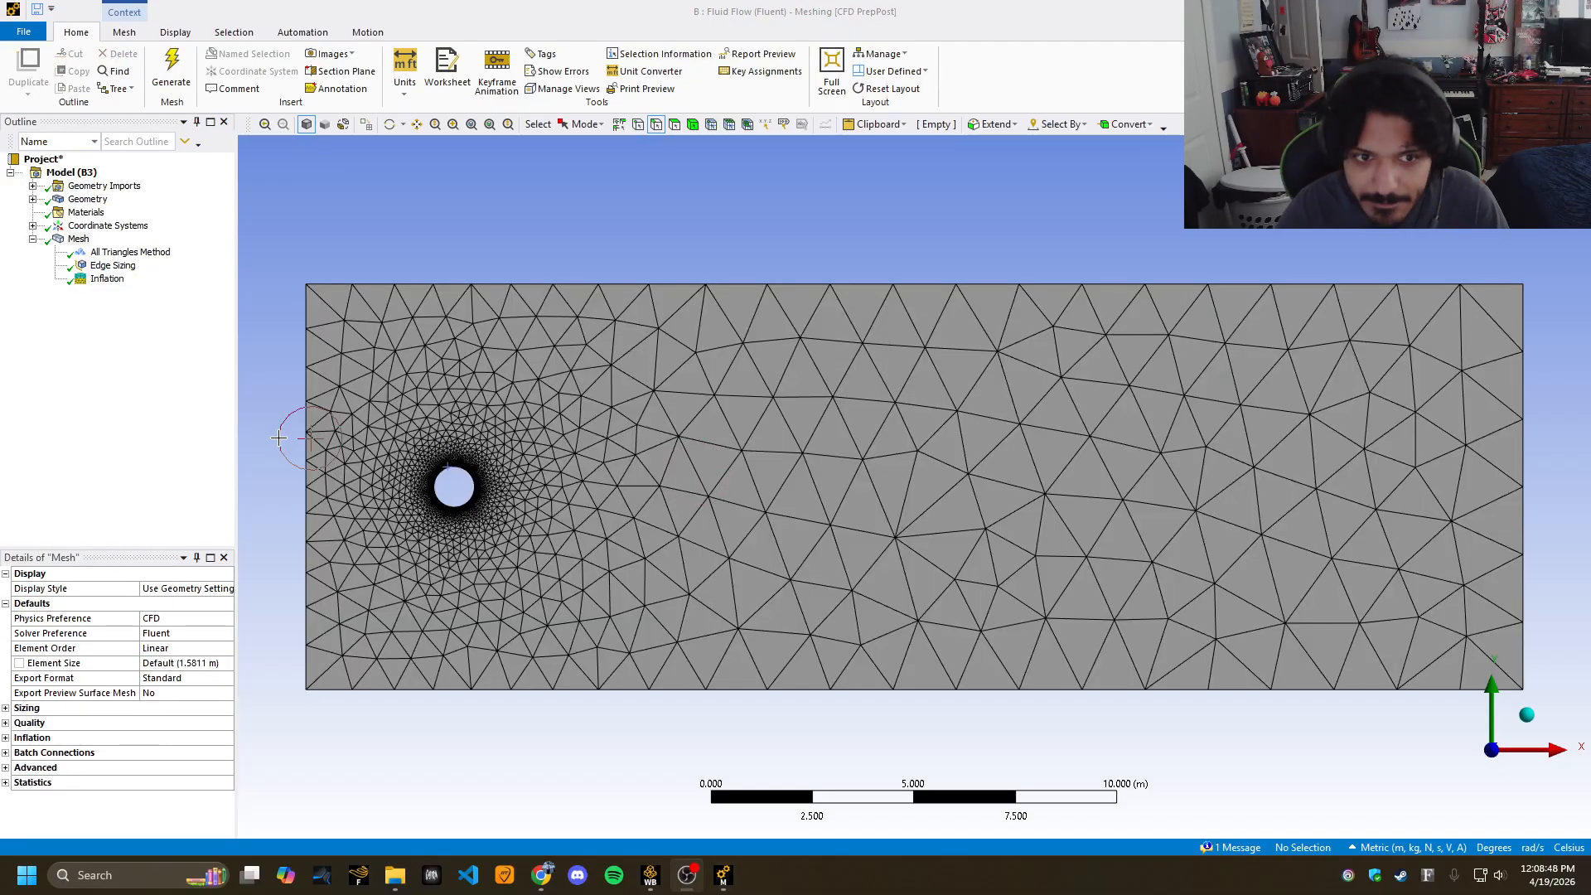
{"action": "left_click", "coordinate": [149, 400]}
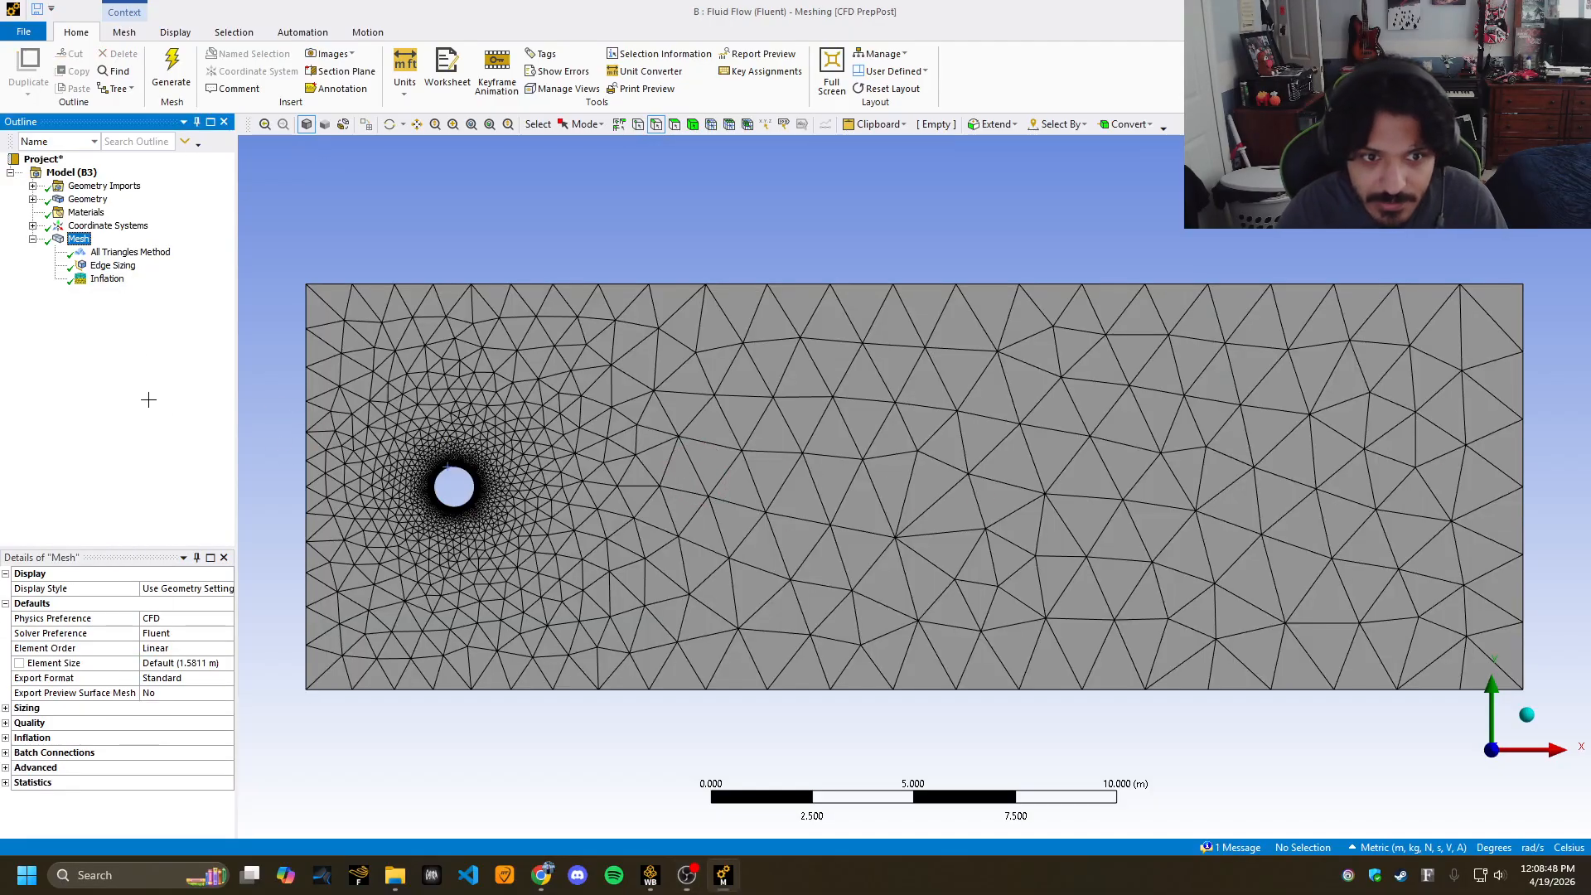
{"action": "left_click", "coordinate": [113, 267]}
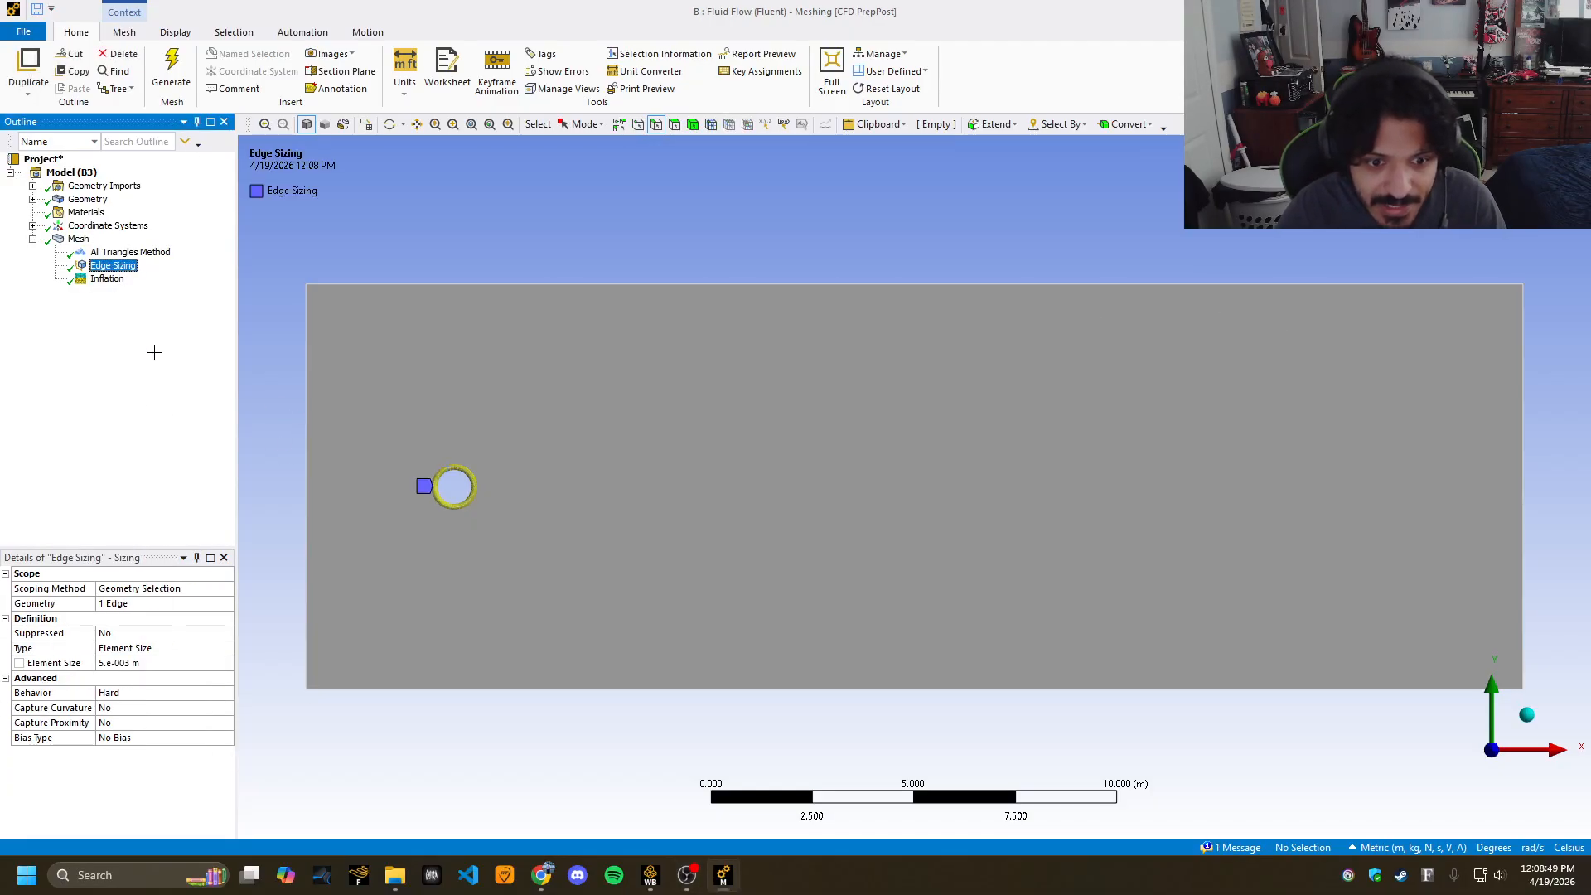
Keep the cylinder Edge Sizing element size at 0.005 m.
{"action": "left_click", "coordinate": [141, 663]}
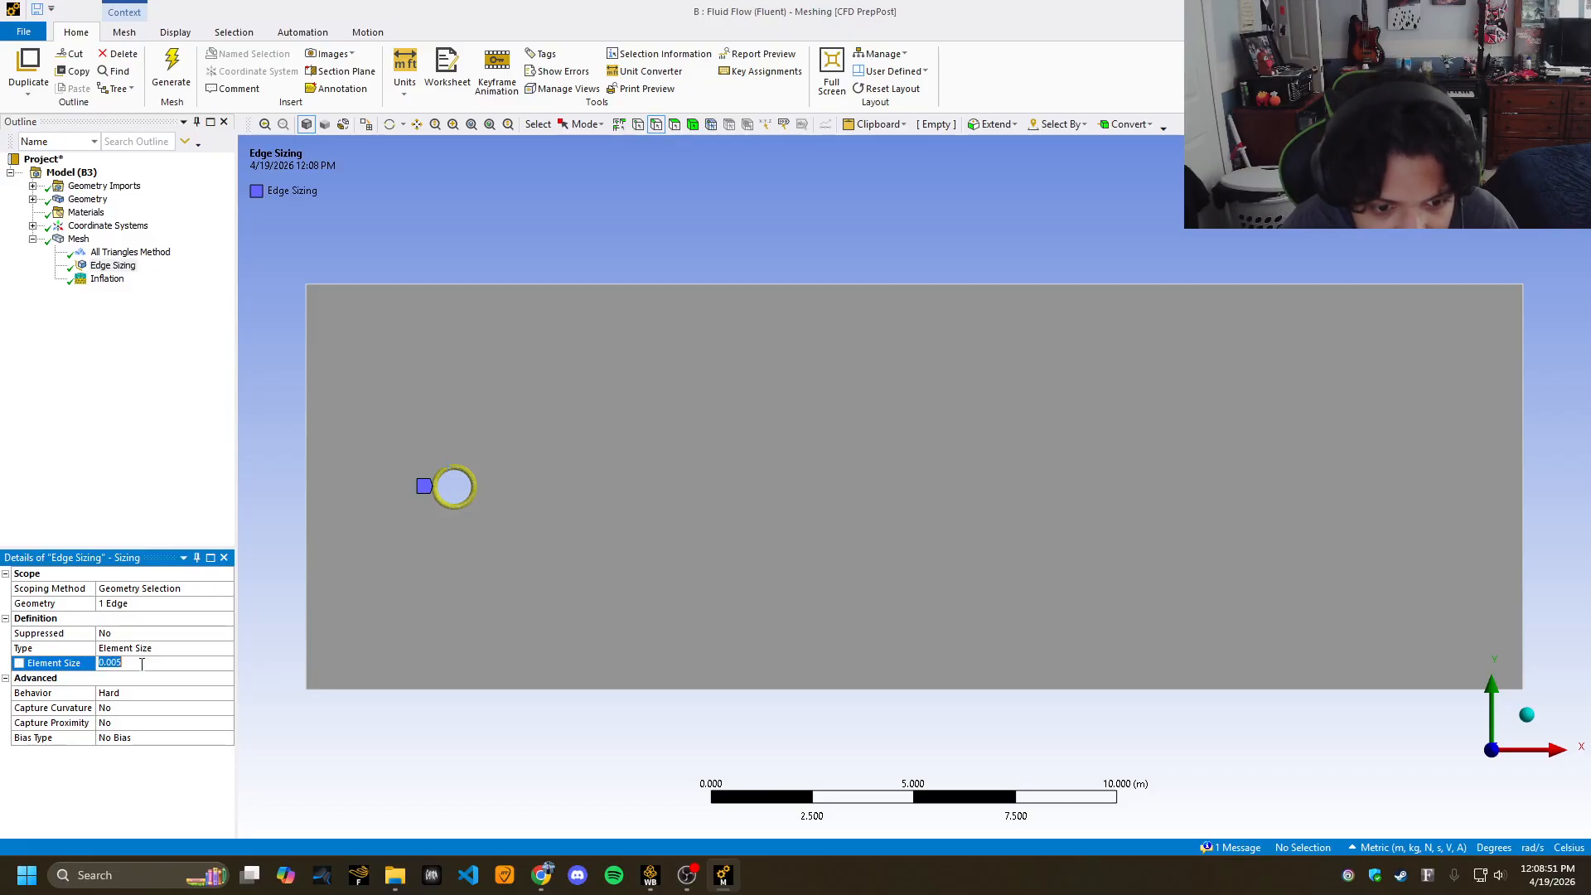
{"action": "left_click", "coordinate": [117, 664]}
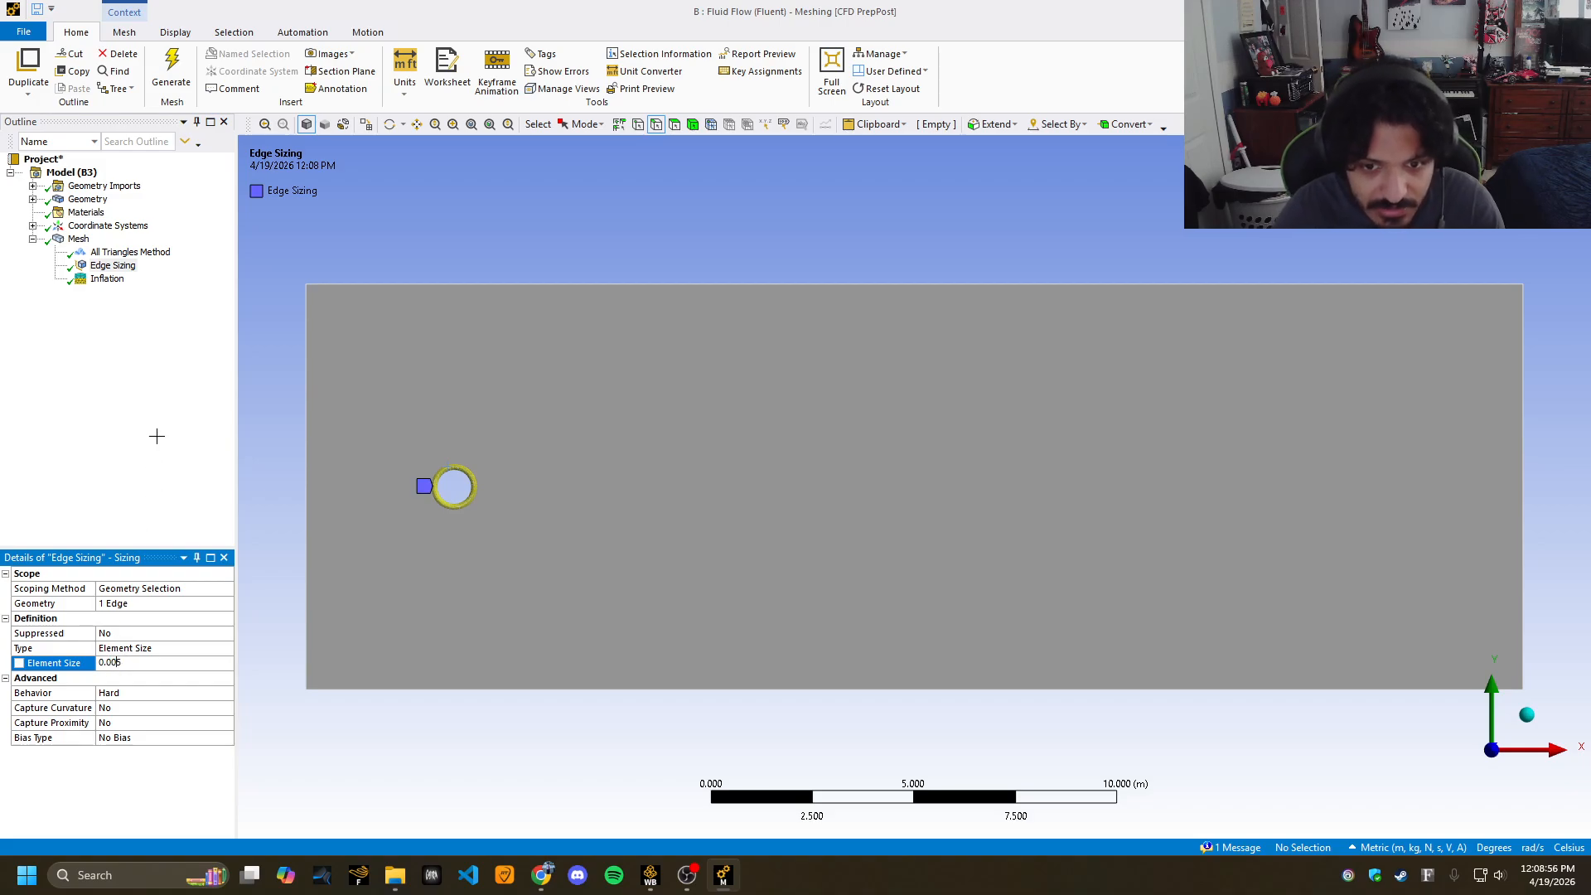
{"action": "scroll", "coordinate": [489, 506], "scroll_direction": "down", "scroll_amount": 3}
{"action": "scroll", "coordinate": [597, 539], "scroll_direction": "up", "scroll_amount": 2}
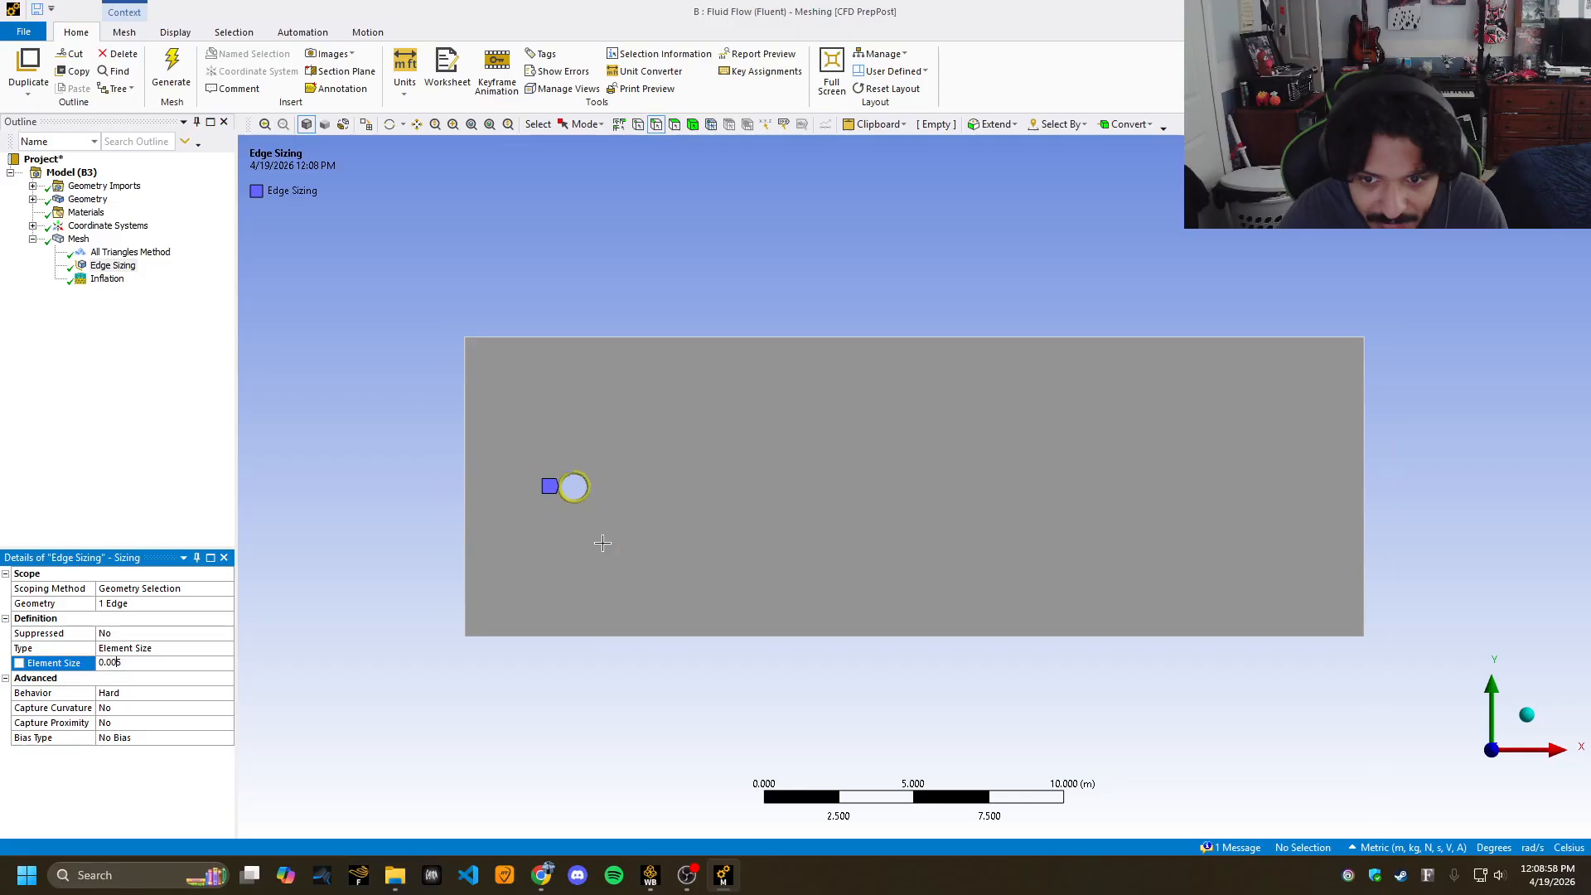
Zoom in to inspect the fine mesh around the cylinder, then view the All Triangles Method settings.
{"action": "right_click_drag", "start_coordinate": [517, 445], "coordinate": [595, 527]}
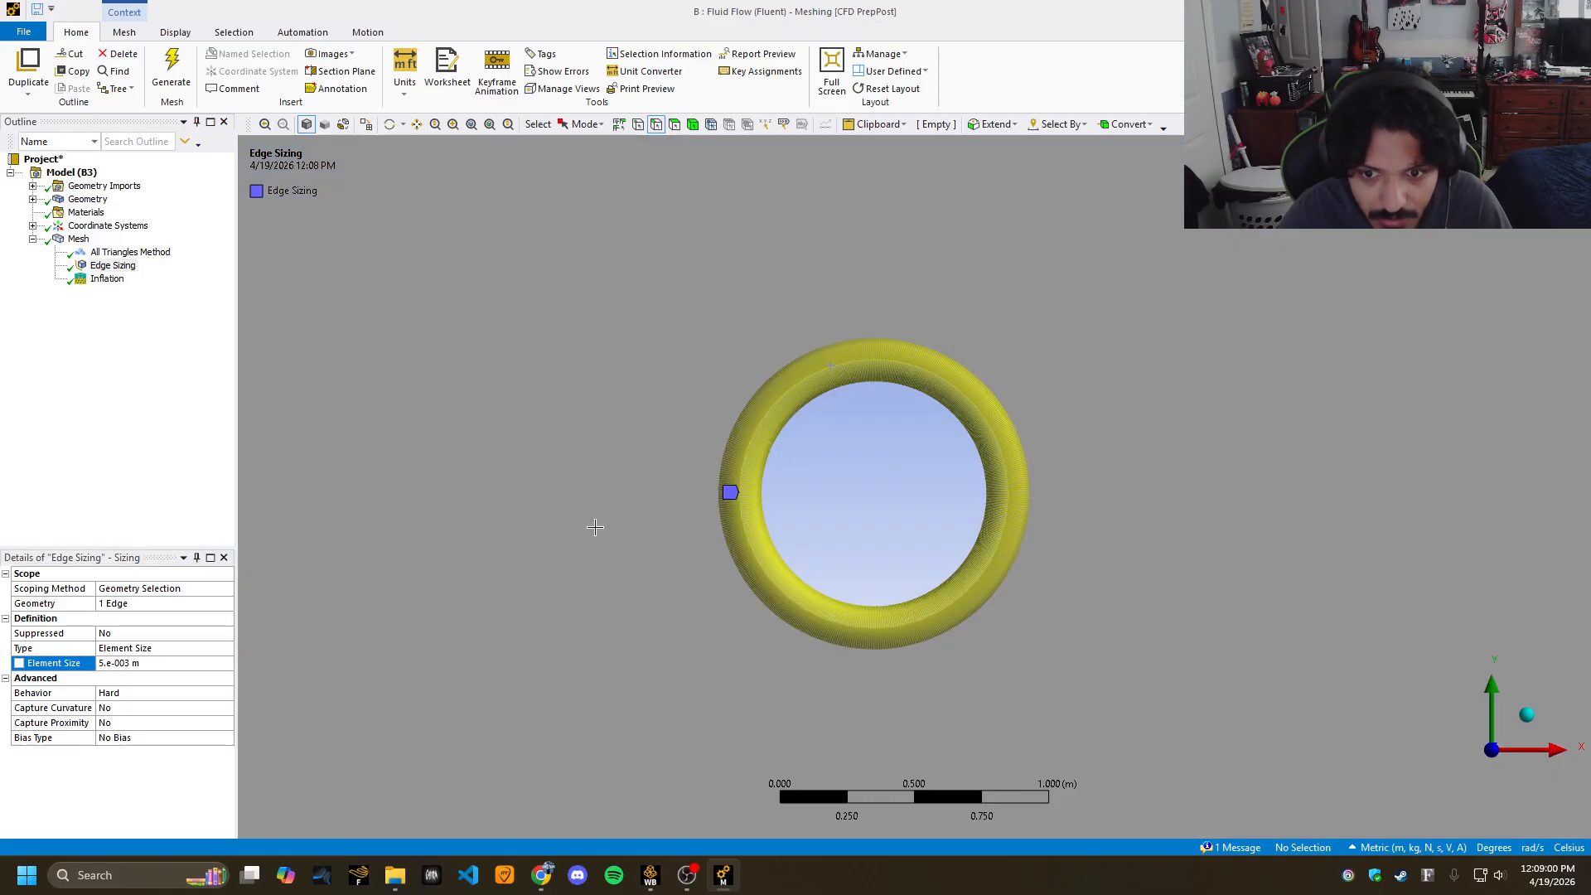
{"action": "scroll", "coordinate": [850, 425], "scroll_direction": "down", "scroll_amount": 2}
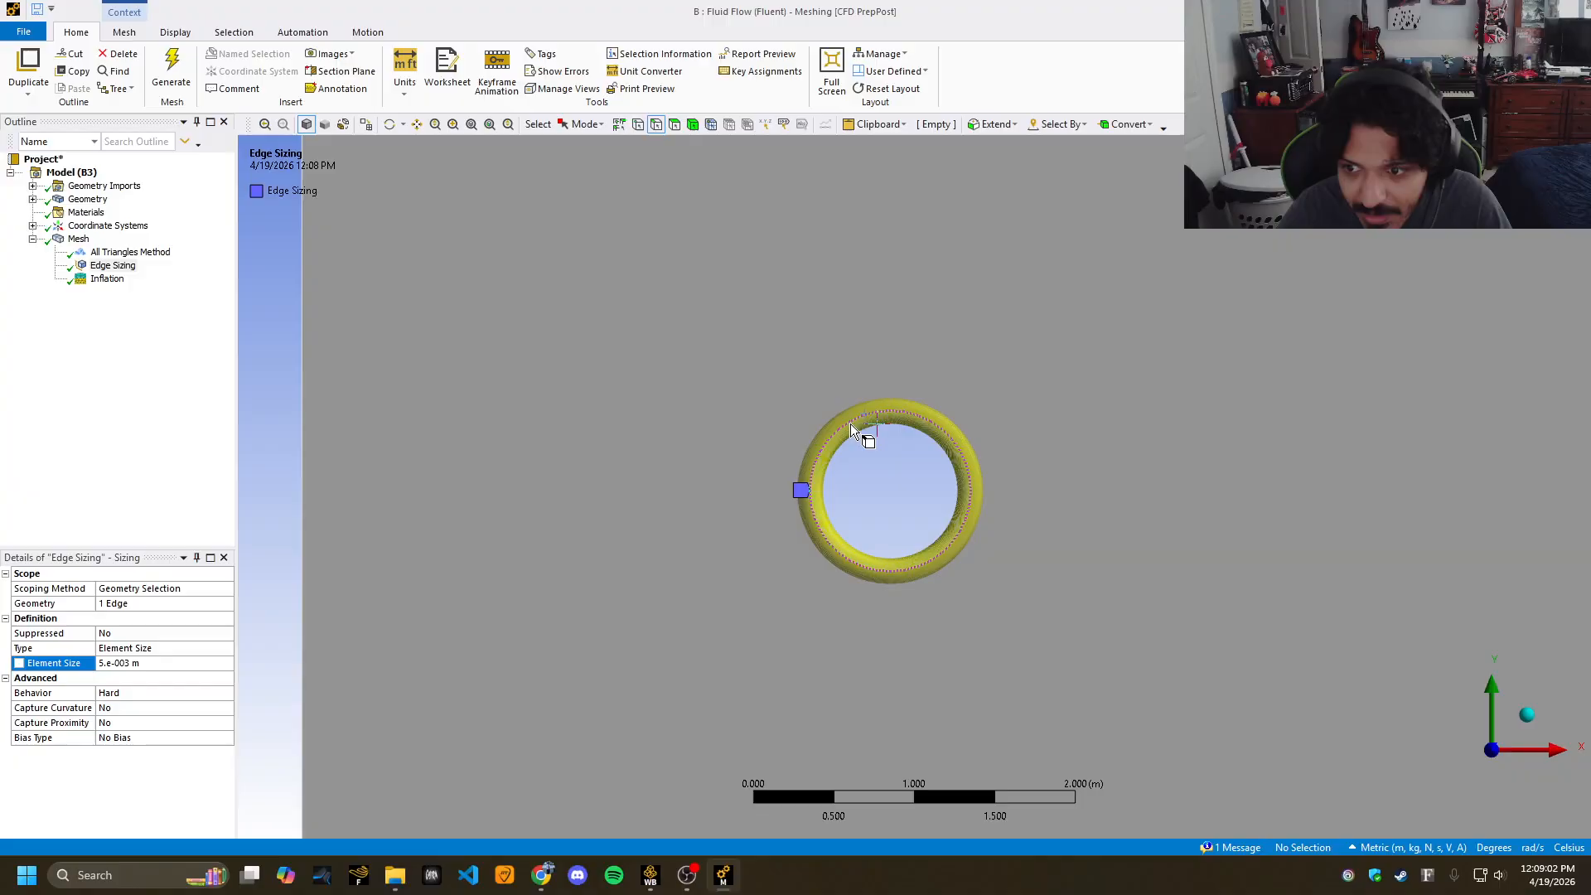
{"action": "left_click", "coordinate": [80, 239]}
{"action": "scroll", "coordinate": [867, 480], "scroll_direction": "down", "scroll_amount": 1}
{"action": "scroll", "coordinate": [862, 480], "scroll_direction": "up", "scroll_amount": 3}
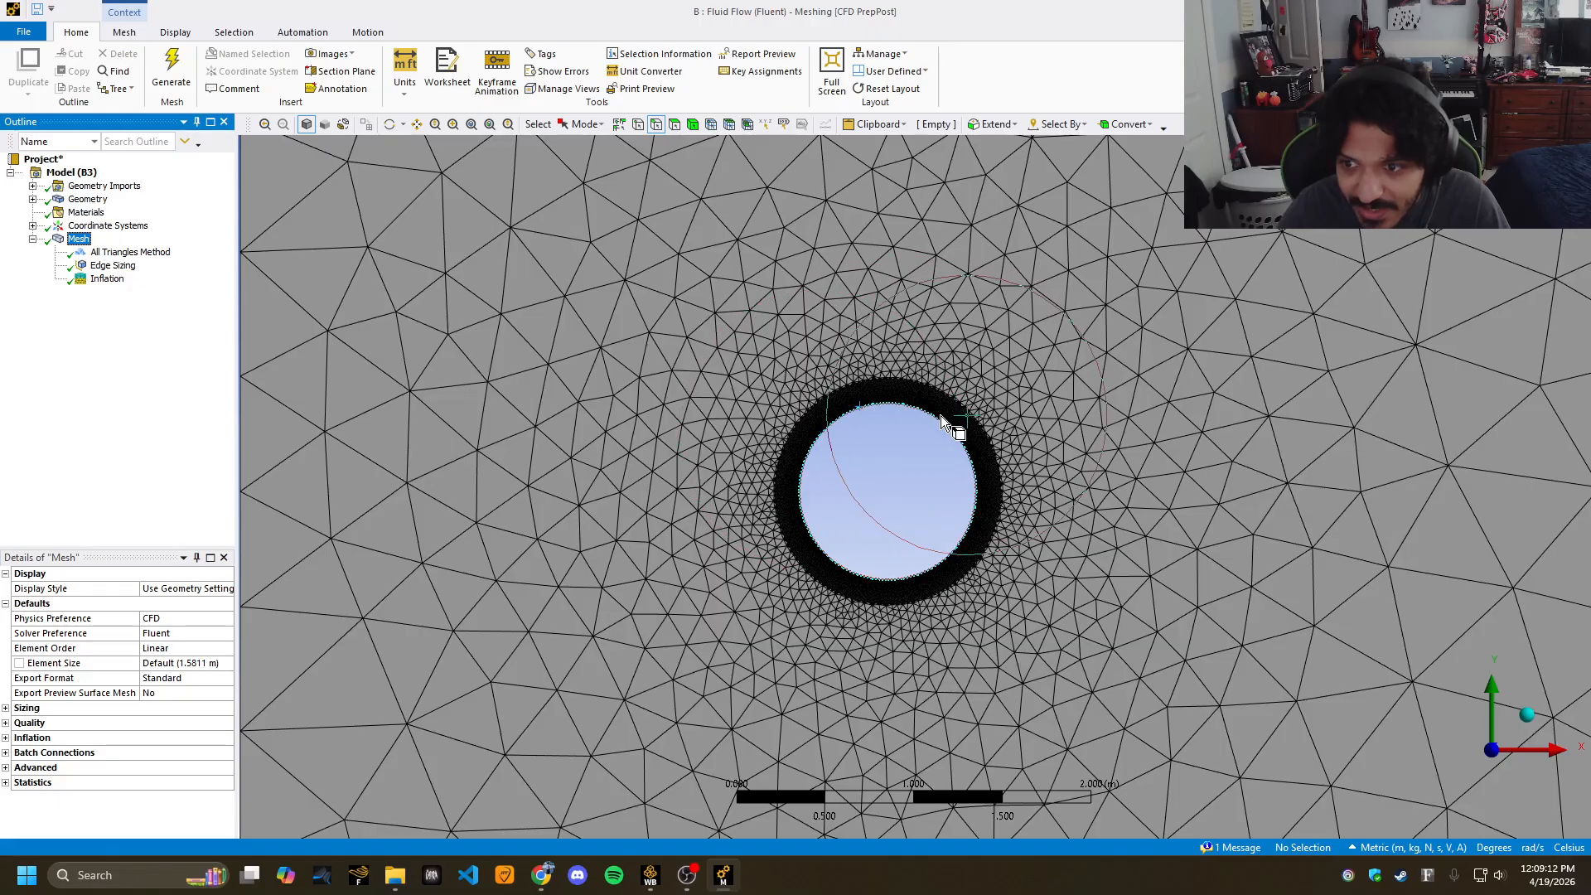
{"action": "scroll", "coordinate": [805, 386], "scroll_direction": "down", "scroll_amount": 4}
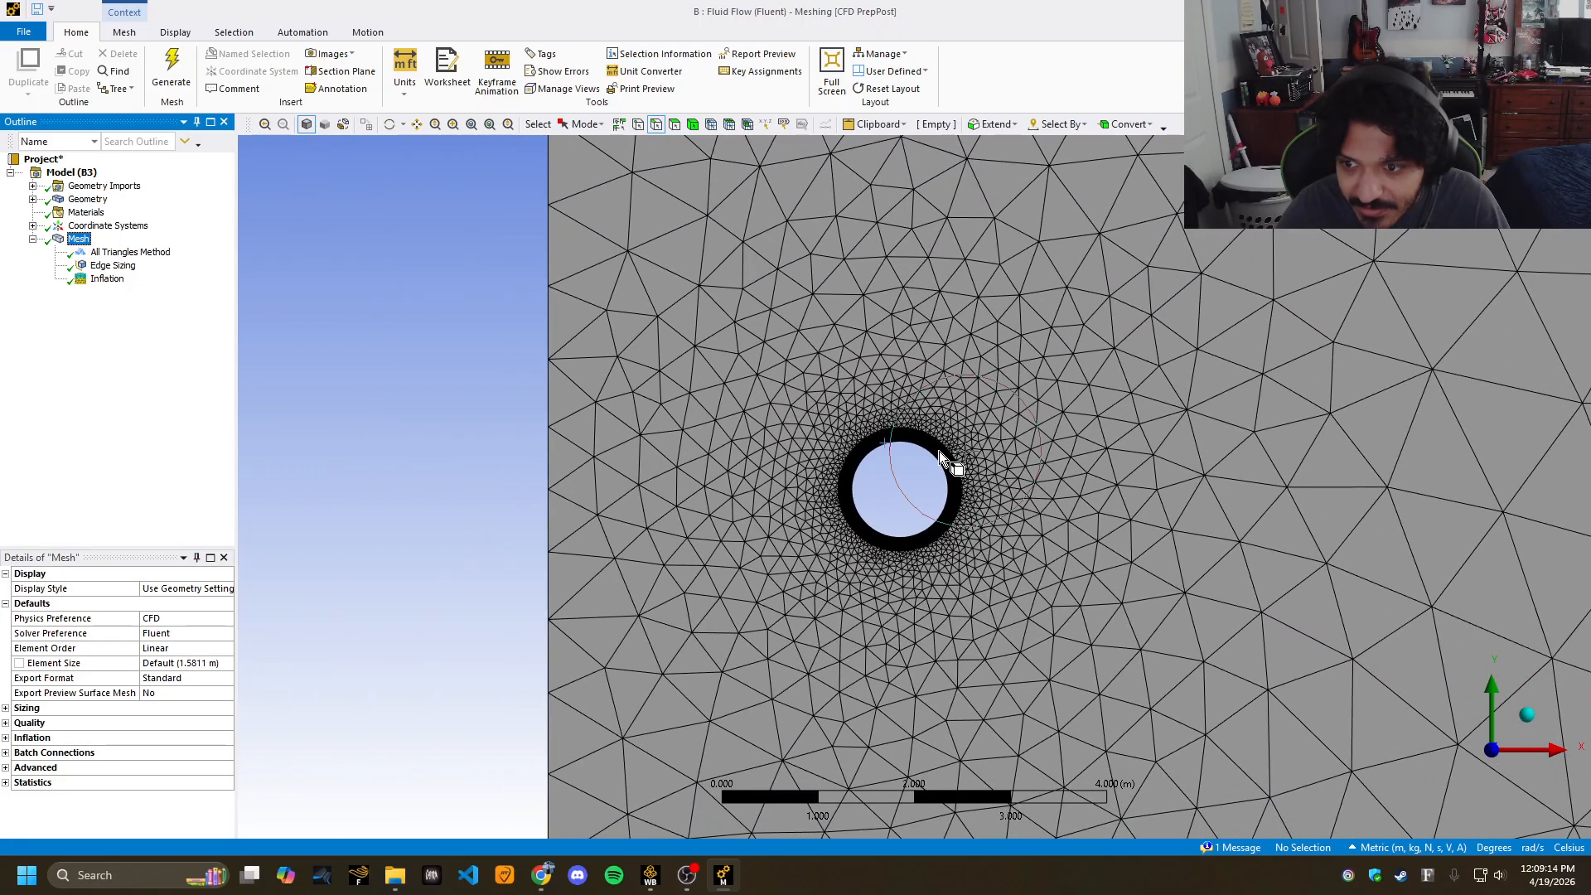
{"action": "scroll", "coordinate": [936, 473], "scroll_direction": "down", "scroll_amount": 5}
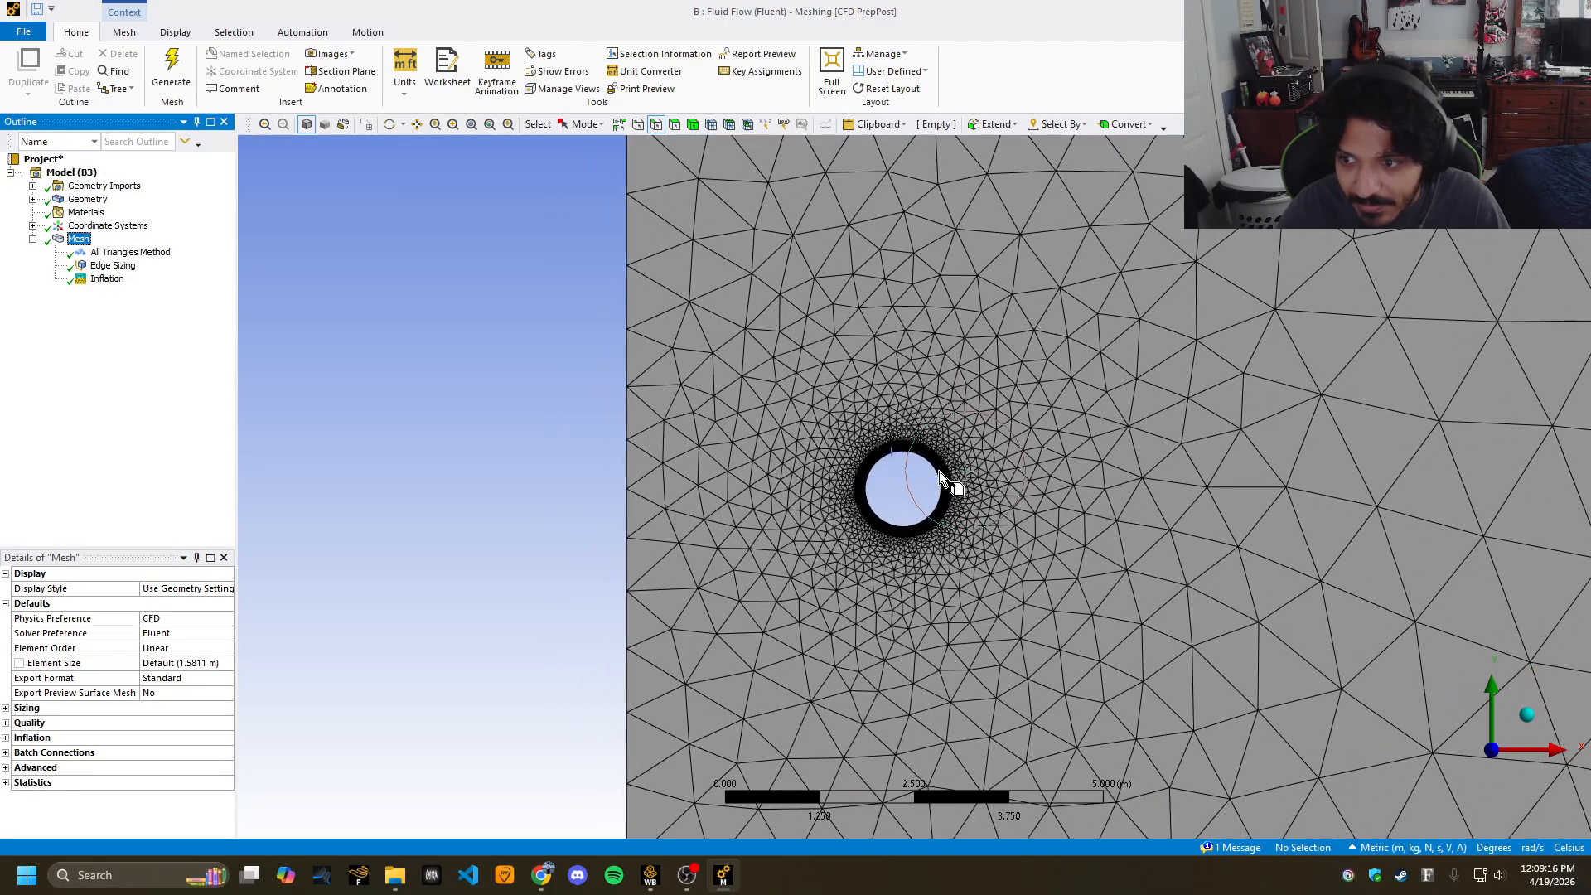
{"action": "scroll", "coordinate": [930, 476], "scroll_direction": "down", "scroll_amount": 2}
{"action": "left_click", "coordinate": [129, 252]}
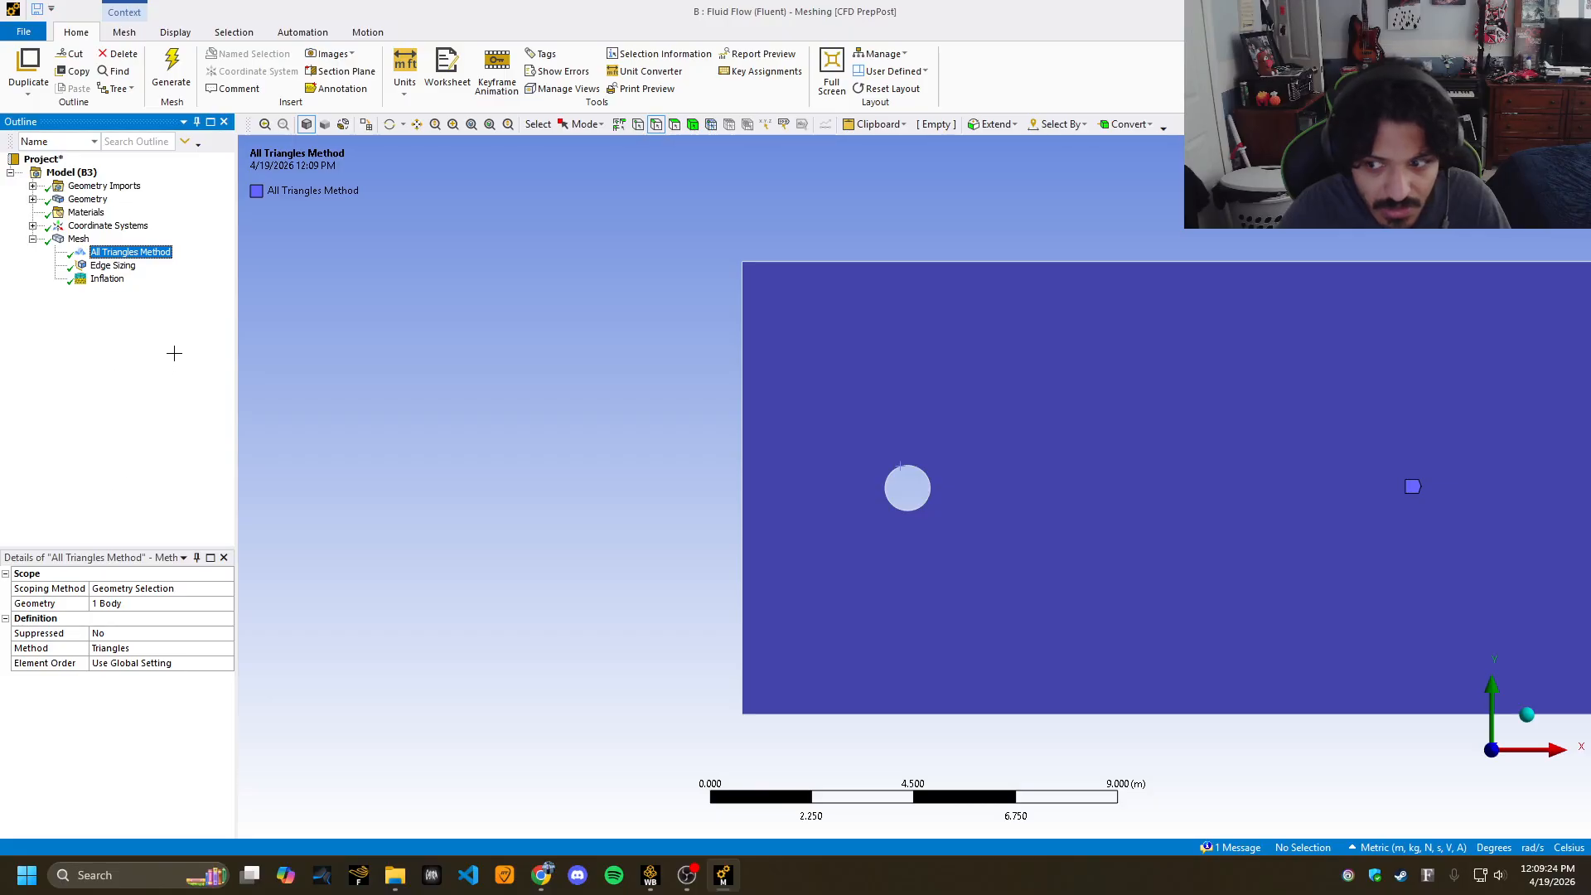
Change the global mesh element size to 0.1 m and regenerate the mesh.
{"action": "left_click", "coordinate": [78, 239]}
{"action": "left_click", "coordinate": [201, 662]}
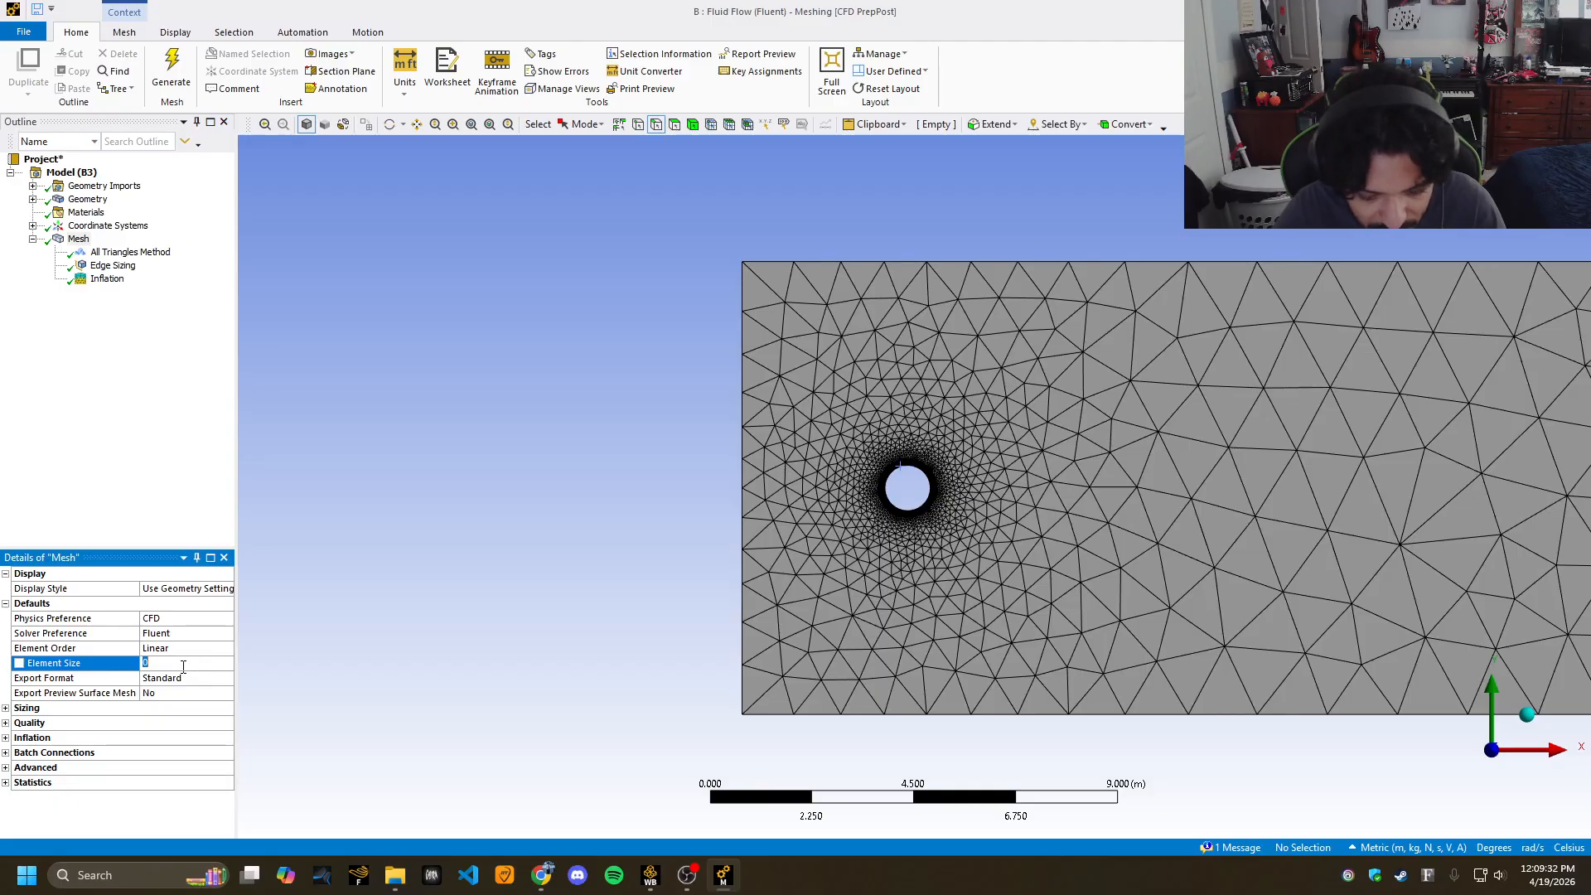
{"action": "type", "text": "0.02"}
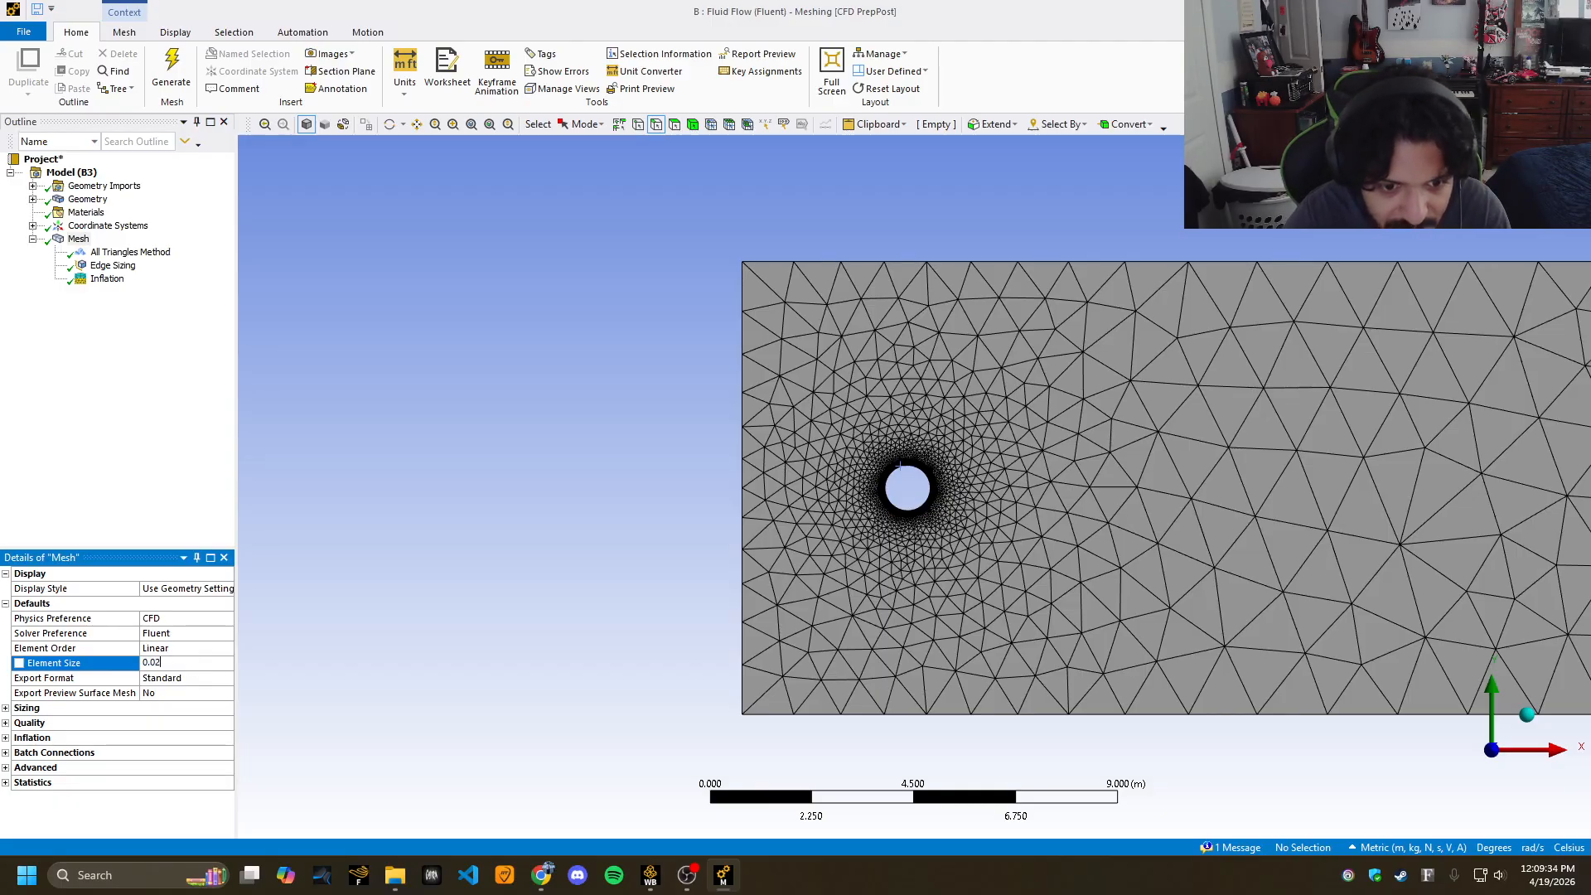
{"action": "left_click", "coordinate": [171, 75]}
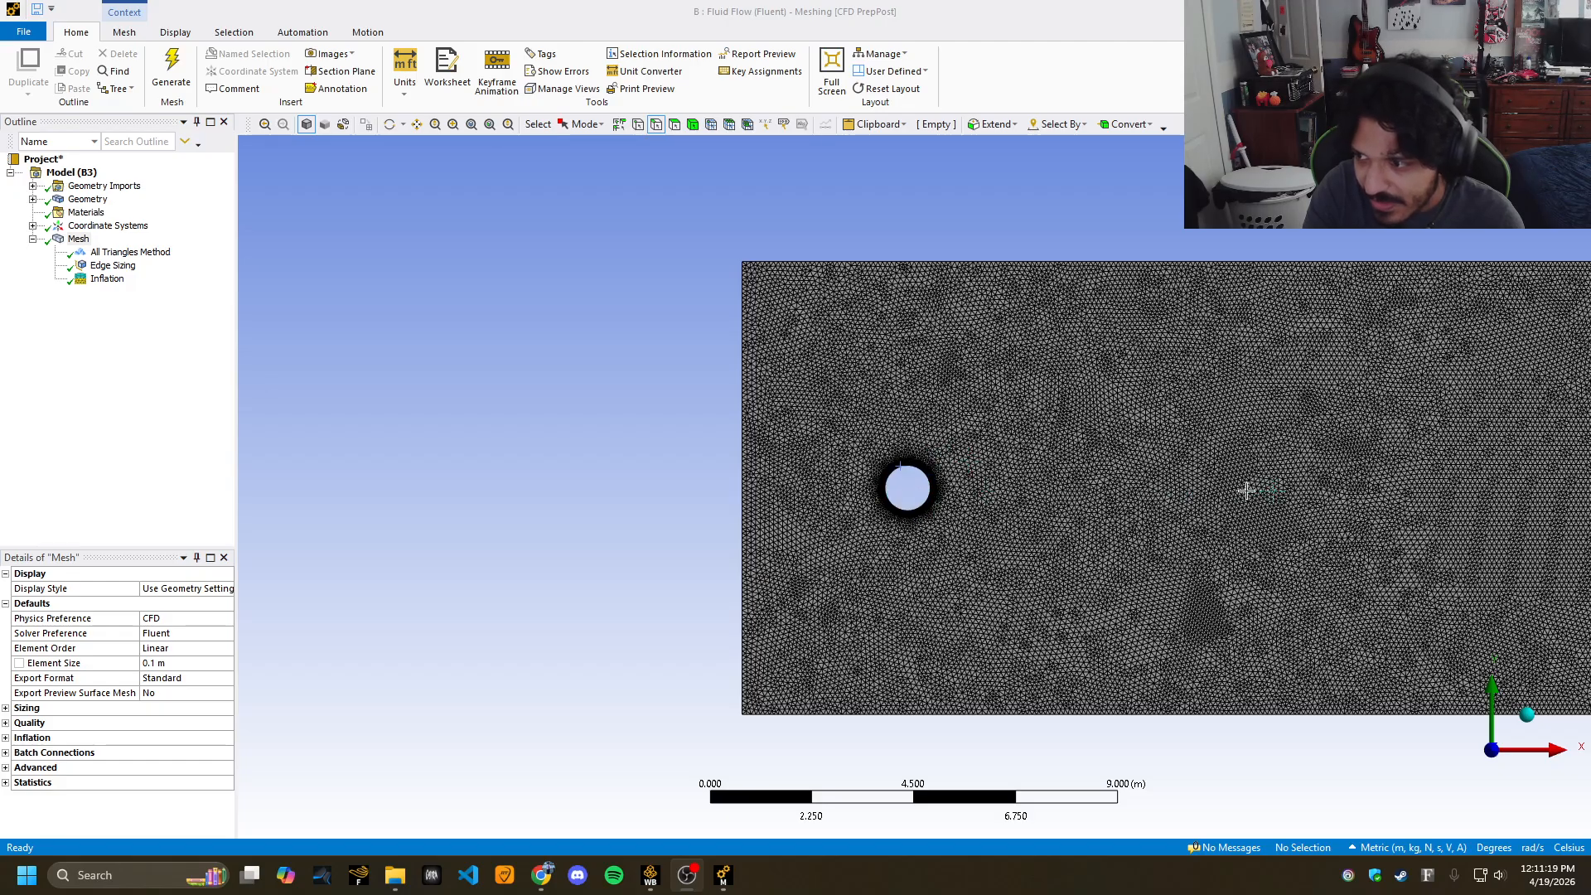
{"action": "middle_click_drag", "start_coordinate": [1136, 515], "coordinate": [697, 479], "text": "ctrl"}
{"action": "scroll", "coordinate": [746, 480], "scroll_direction": "down", "scroll_amount": 1}
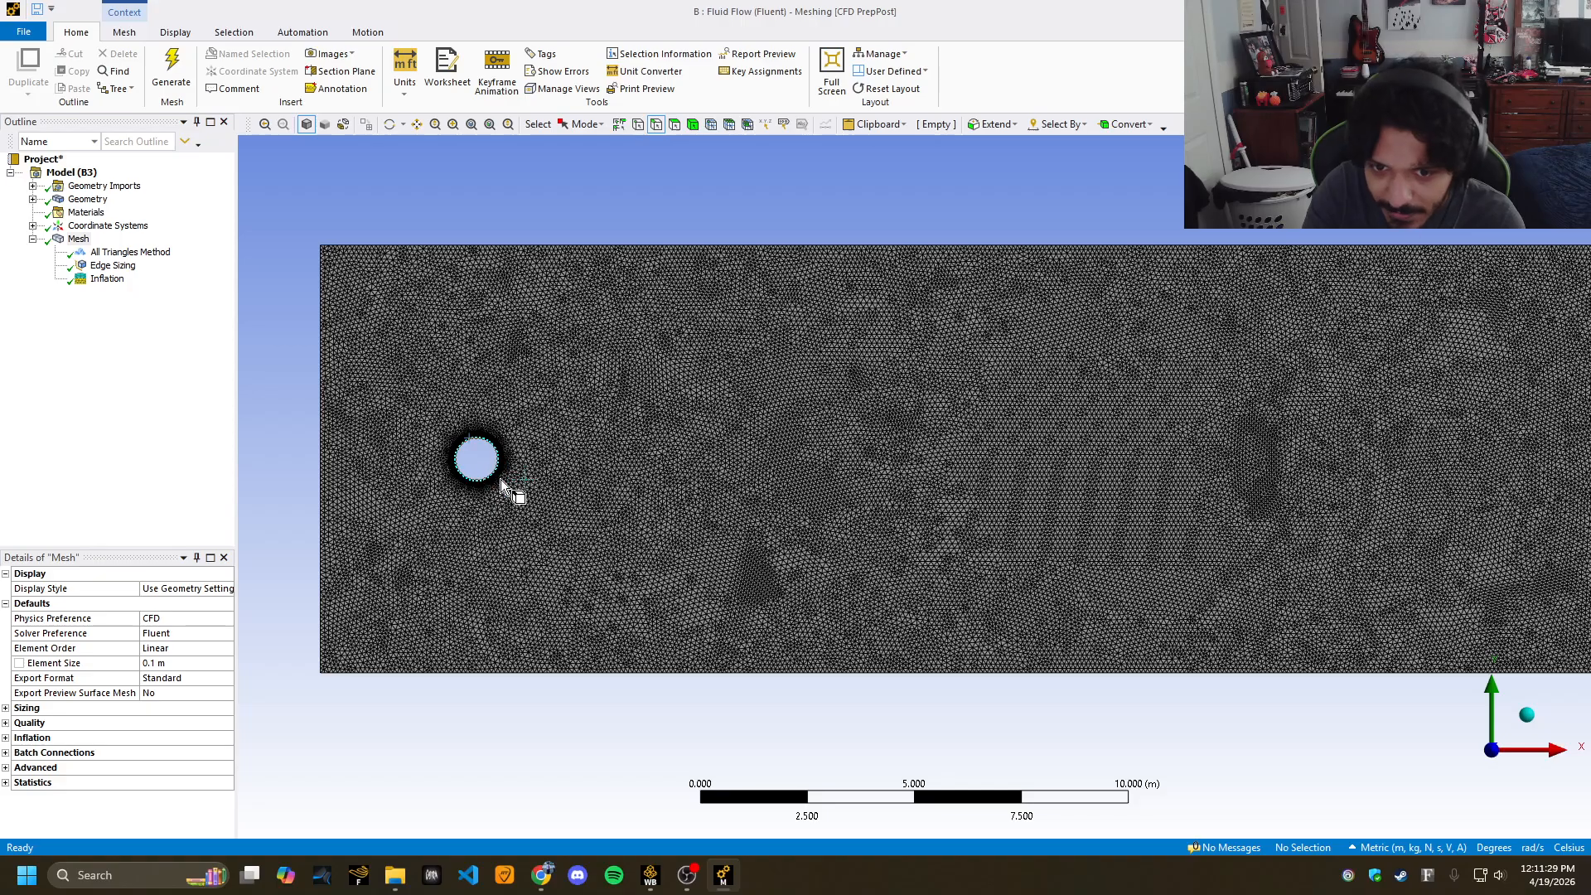
{"action": "scroll", "coordinate": [485, 473], "scroll_direction": "down", "scroll_amount": 2}
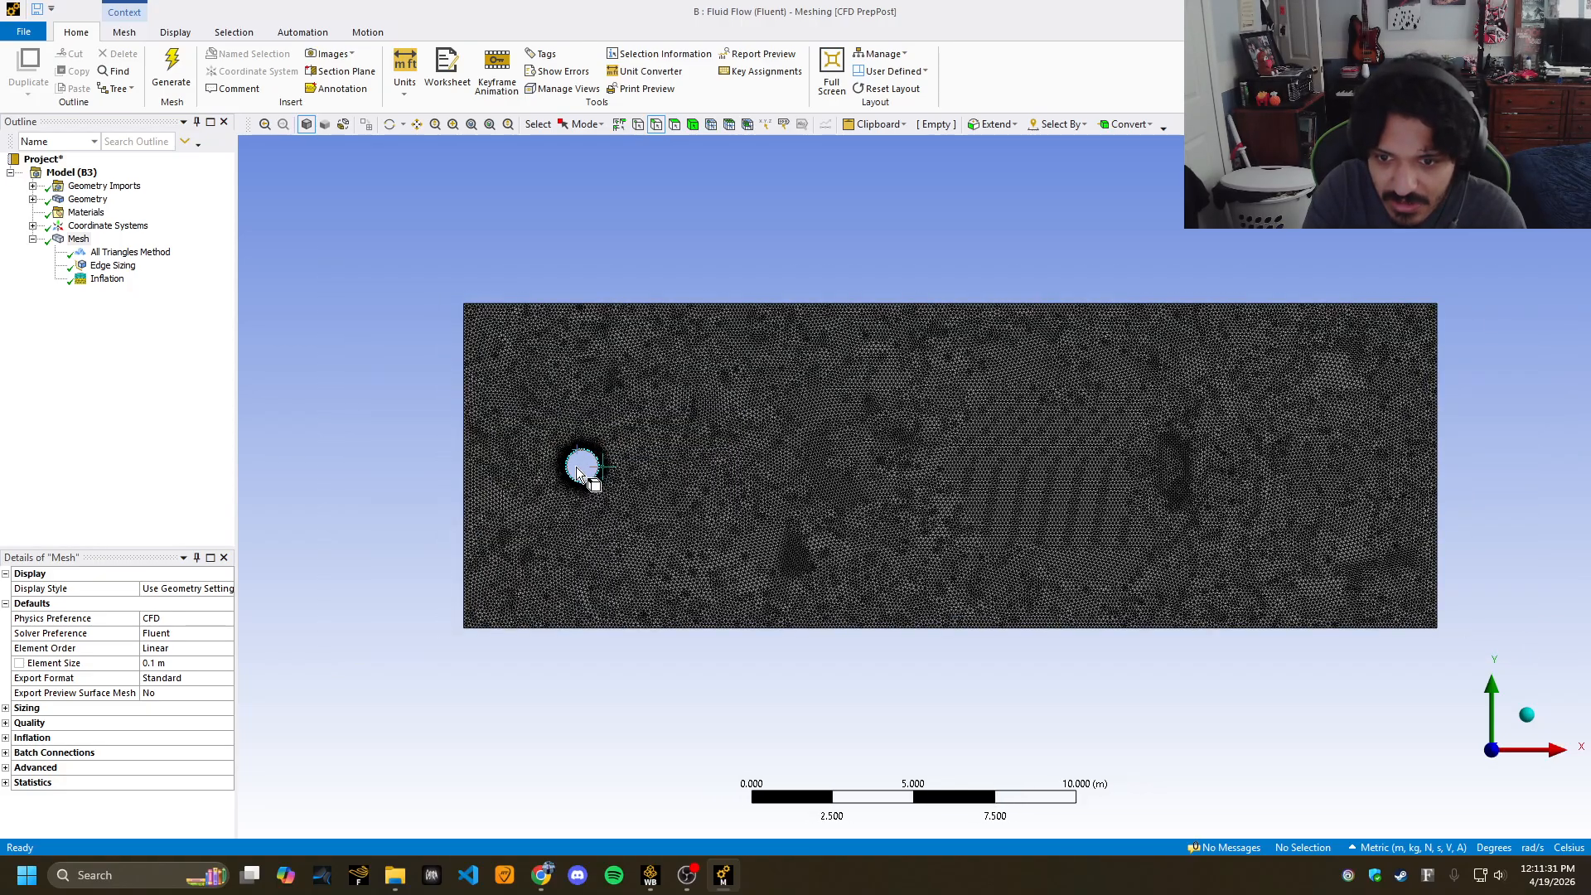
{"action": "right_click_drag", "start_coordinate": [541, 424], "coordinate": [664, 519]}
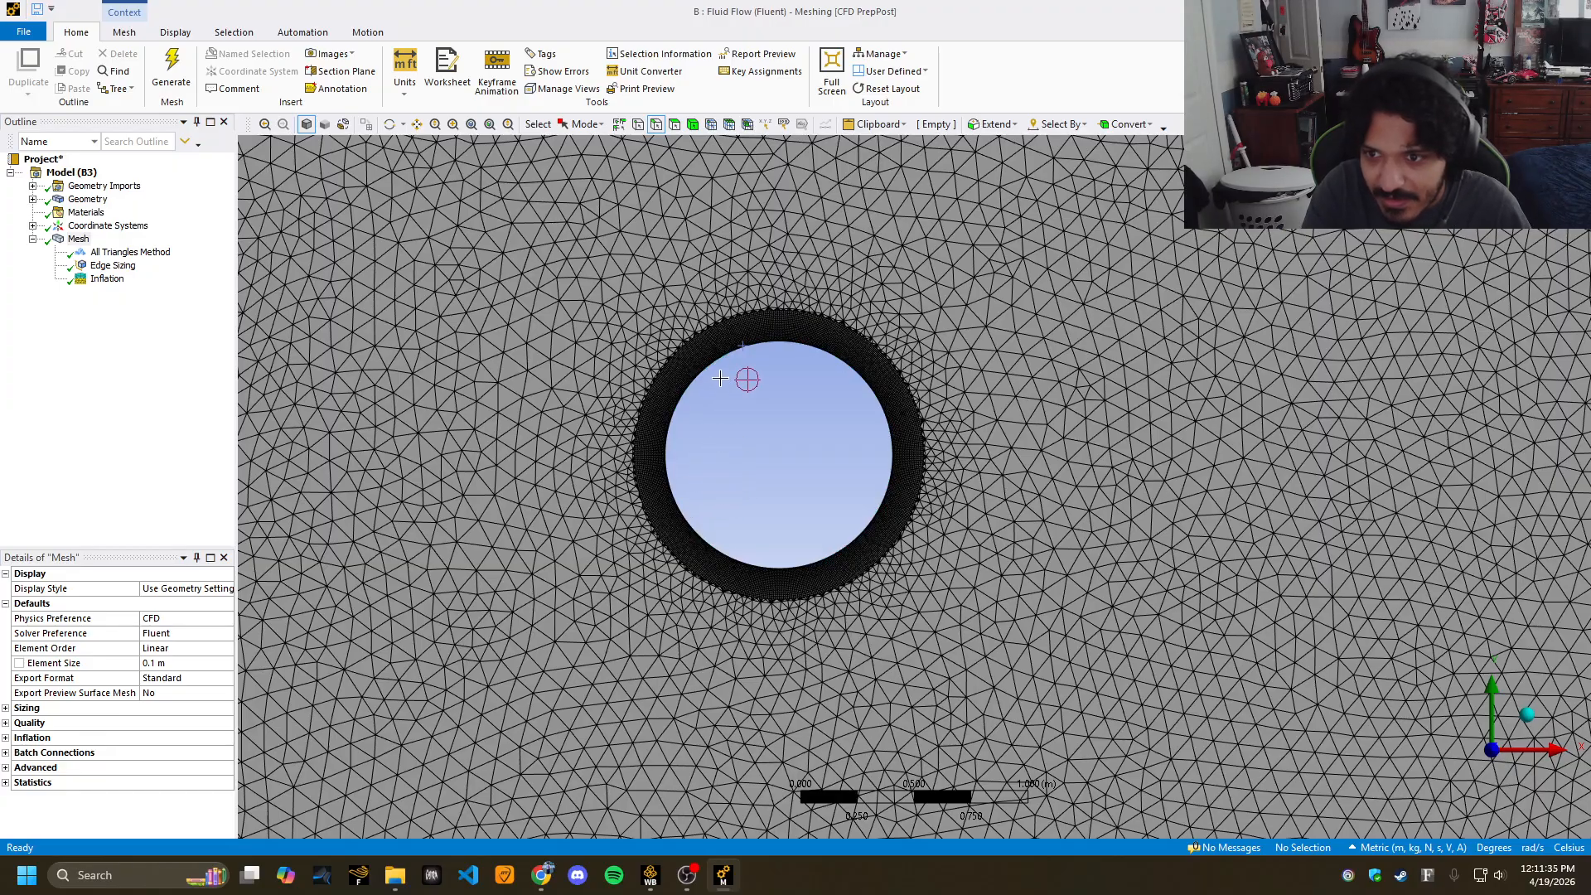
{"action": "scroll", "coordinate": [721, 507], "scroll_direction": "down", "scroll_amount": 3}
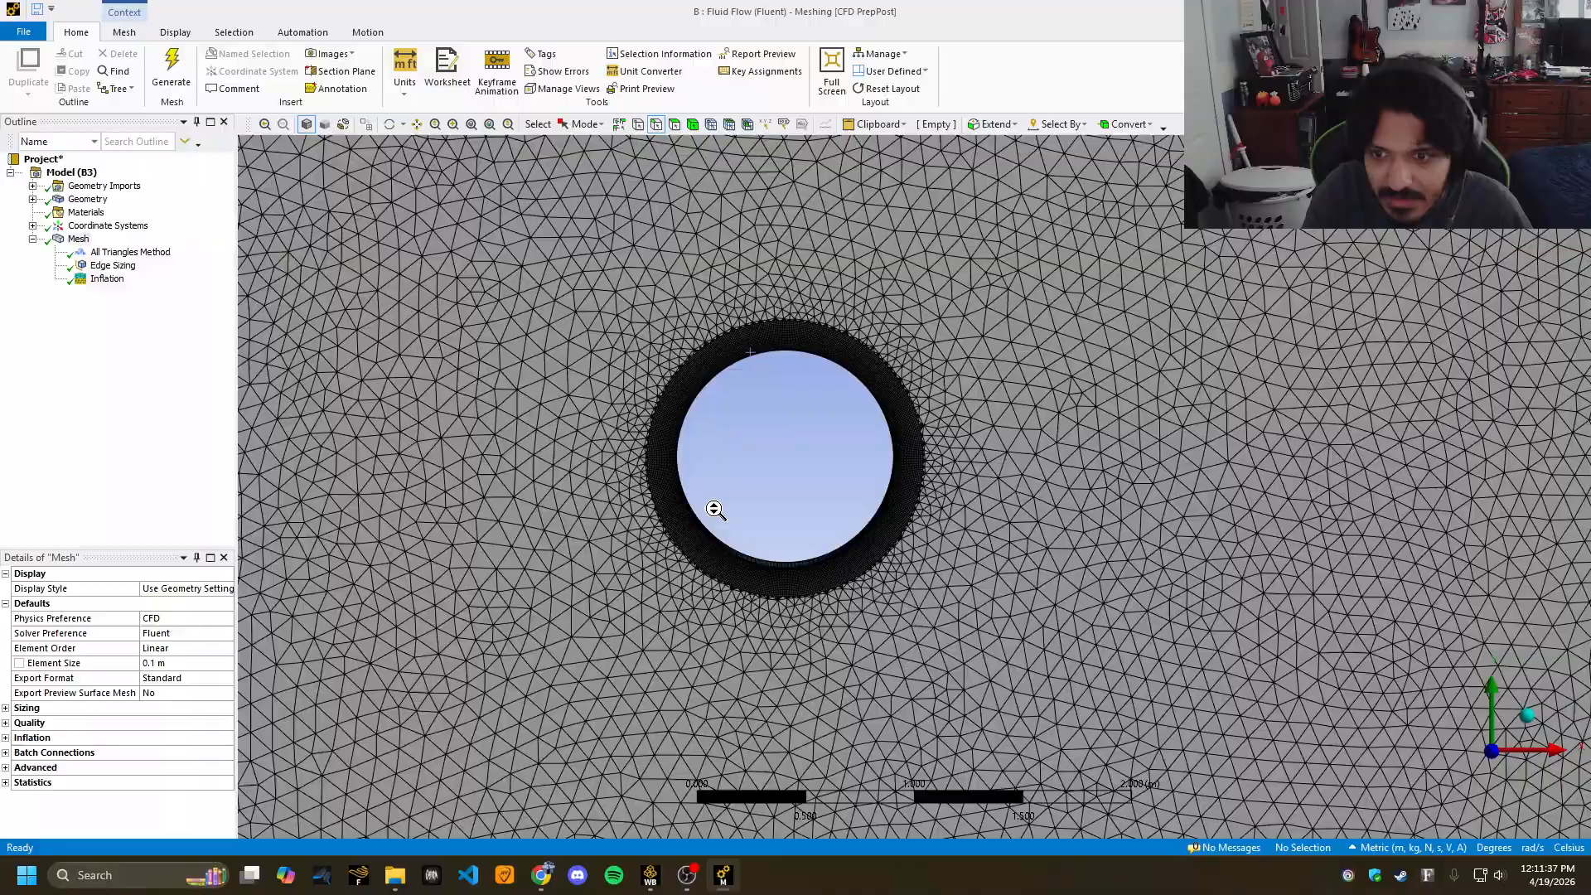
{"action": "scroll", "coordinate": [743, 520], "scroll_direction": "down", "scroll_amount": 5}
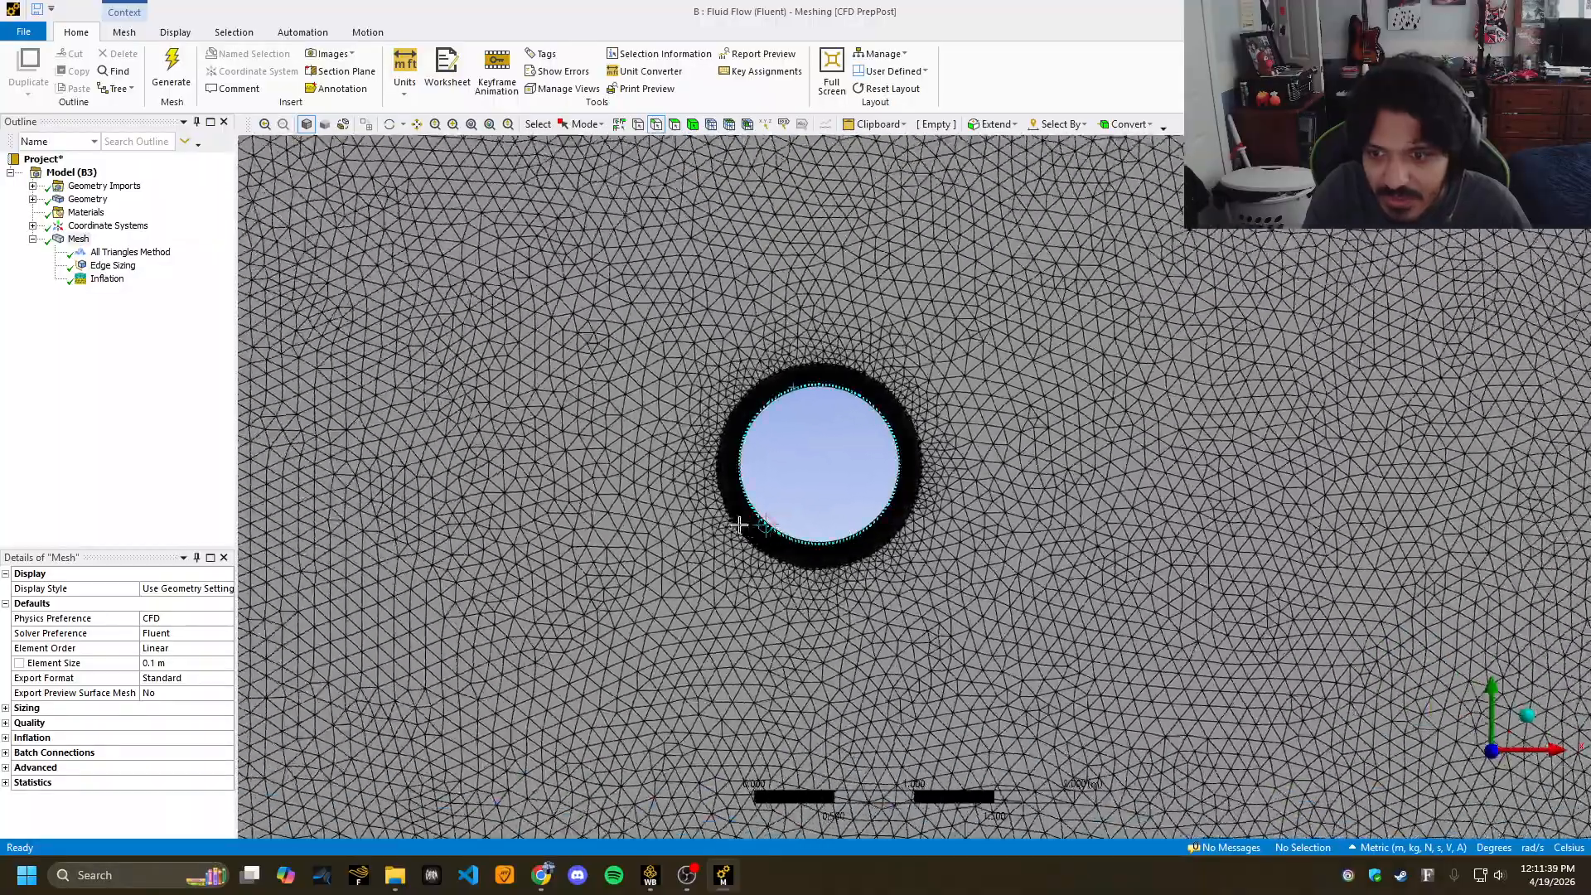
{"action": "scroll", "coordinate": [734, 528], "scroll_direction": "down", "scroll_amount": 5}
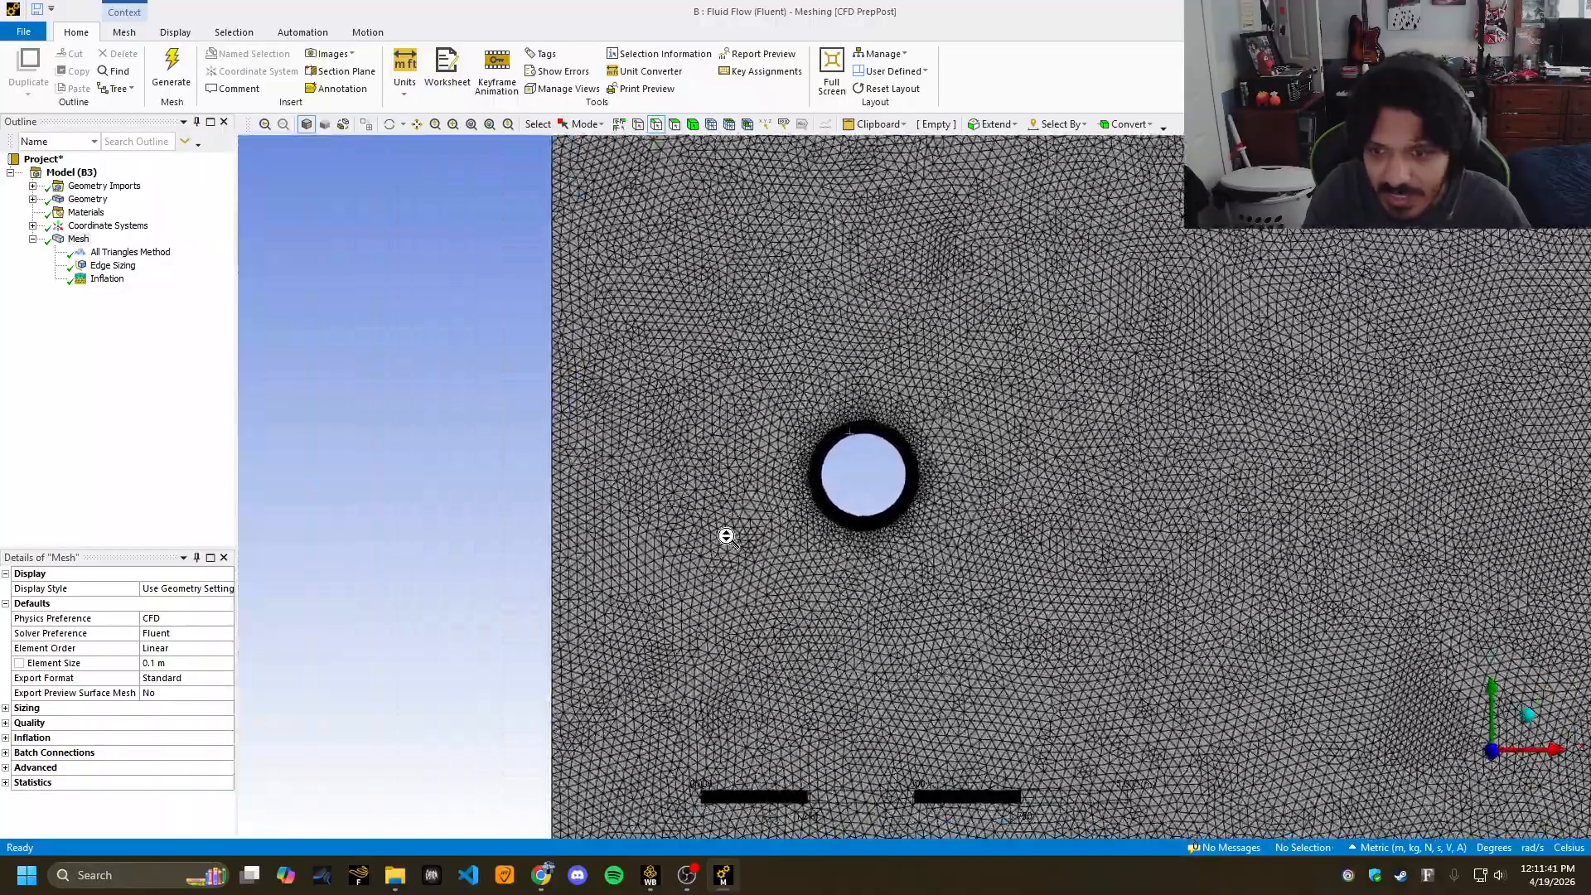
{"action": "scroll", "coordinate": [721, 522], "scroll_direction": "down", "scroll_amount": 2}
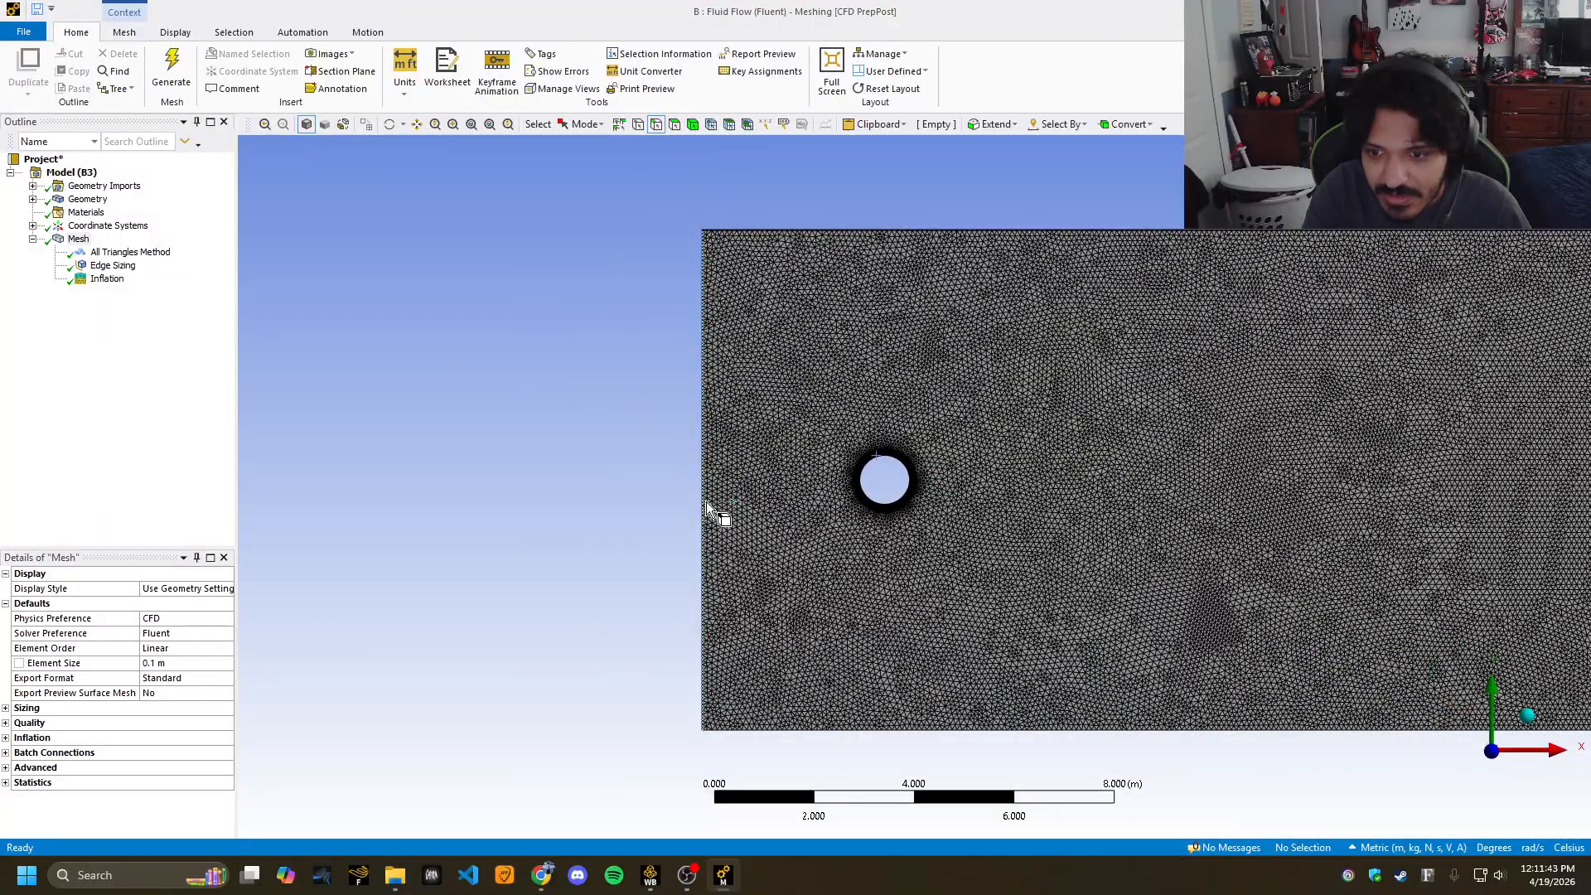
Name the left edge 'inlet' and the top and bottom edges 'symmetry'.
{"action": "left_click", "coordinate": [708, 500]}
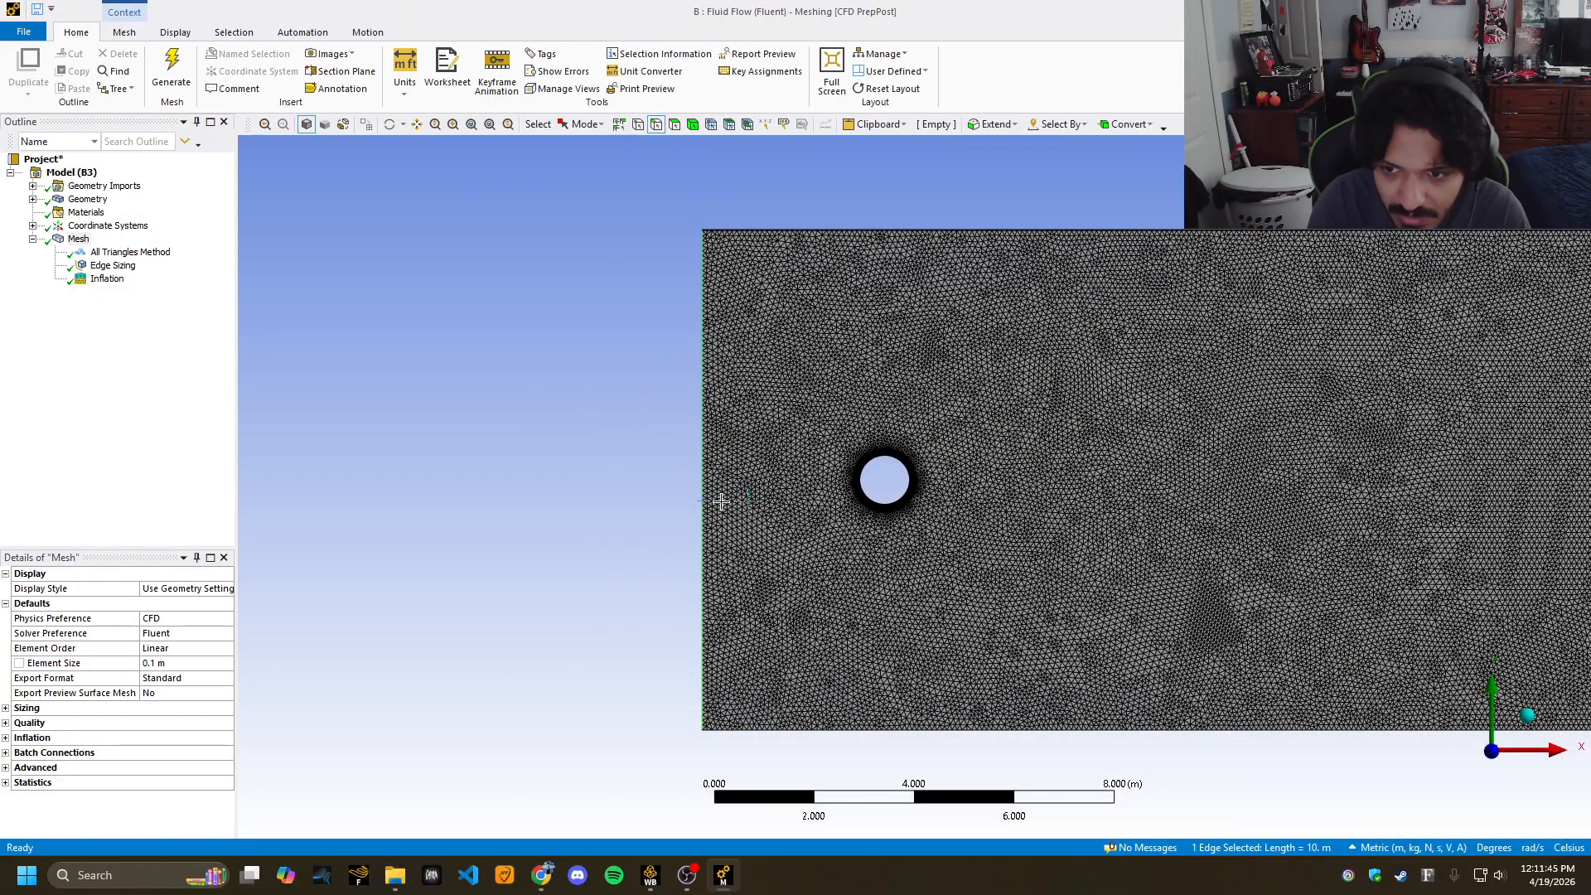
{"action": "key", "text": "n"}
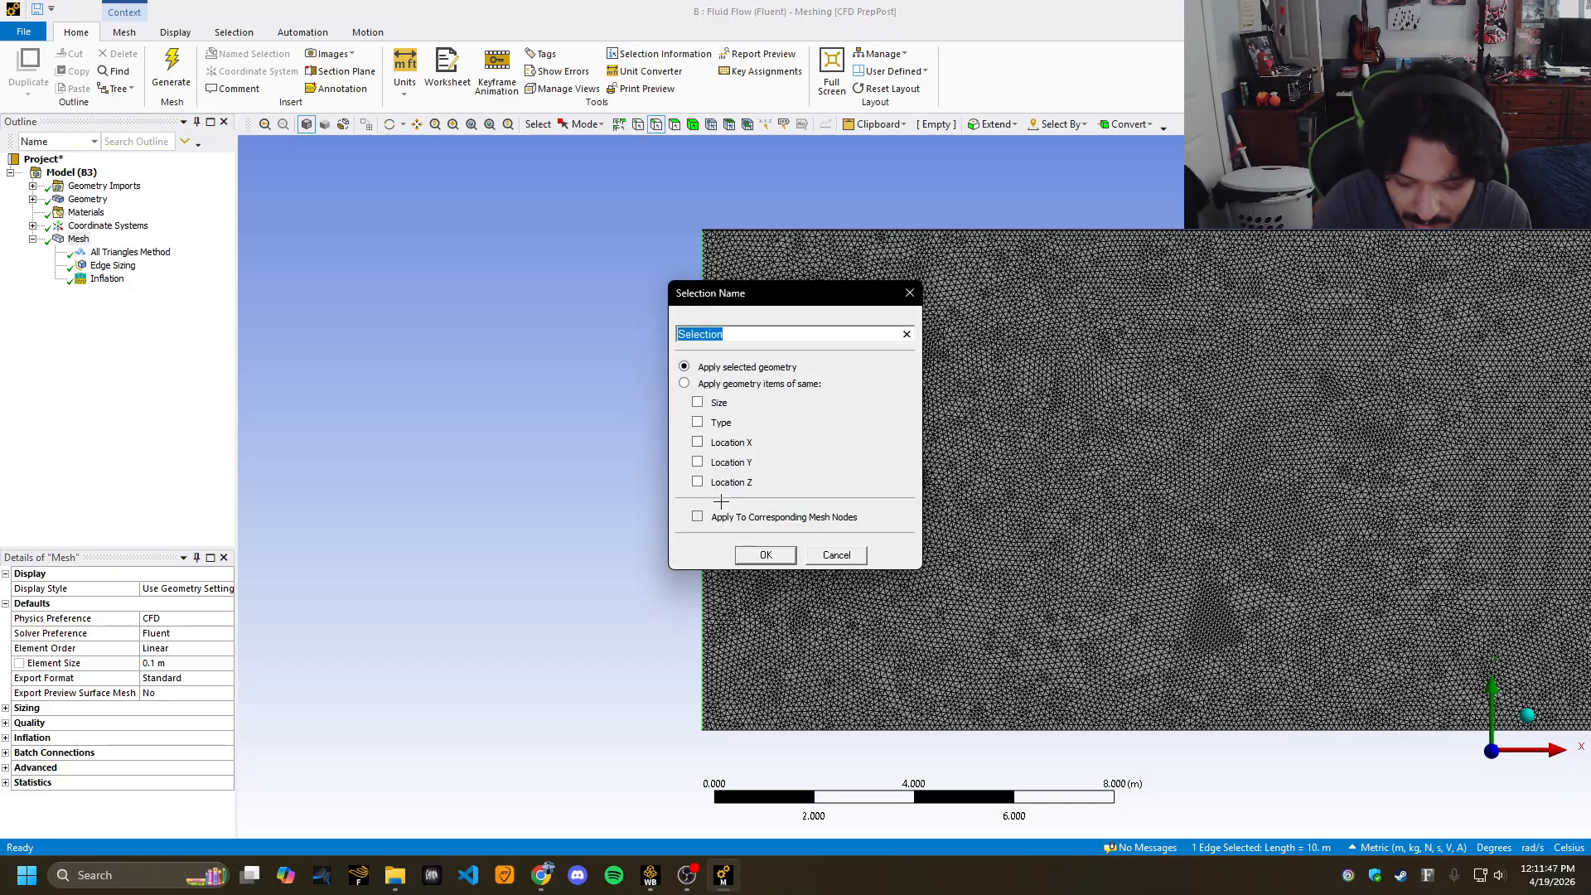
{"action": "type", "text": "inlet"}
{"action": "key", "text": "Return"}
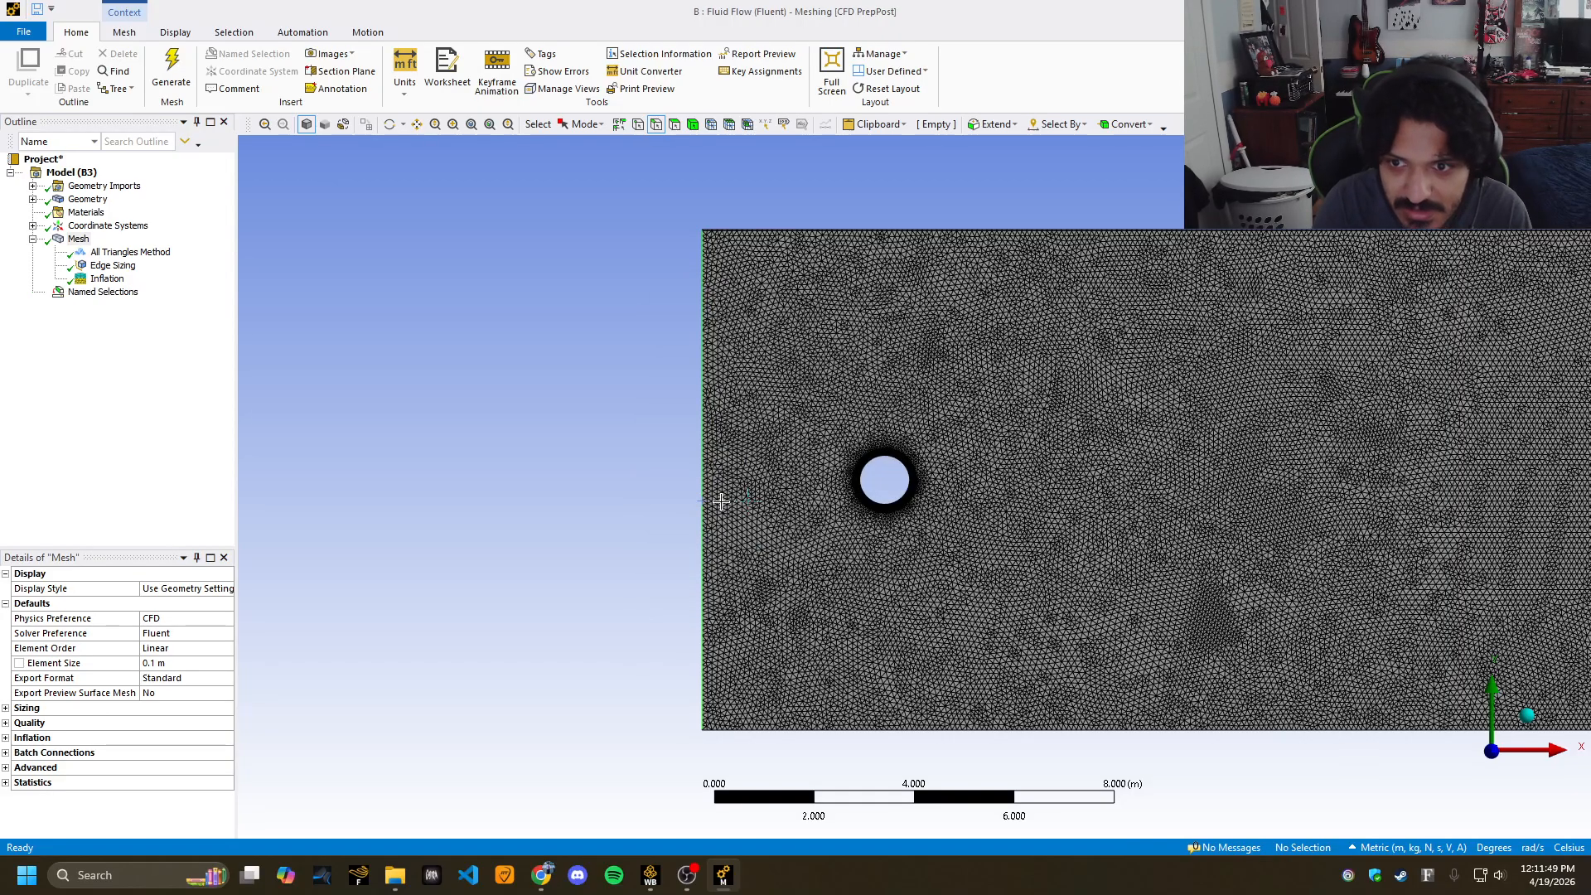
{"action": "left_click", "coordinate": [819, 232]}
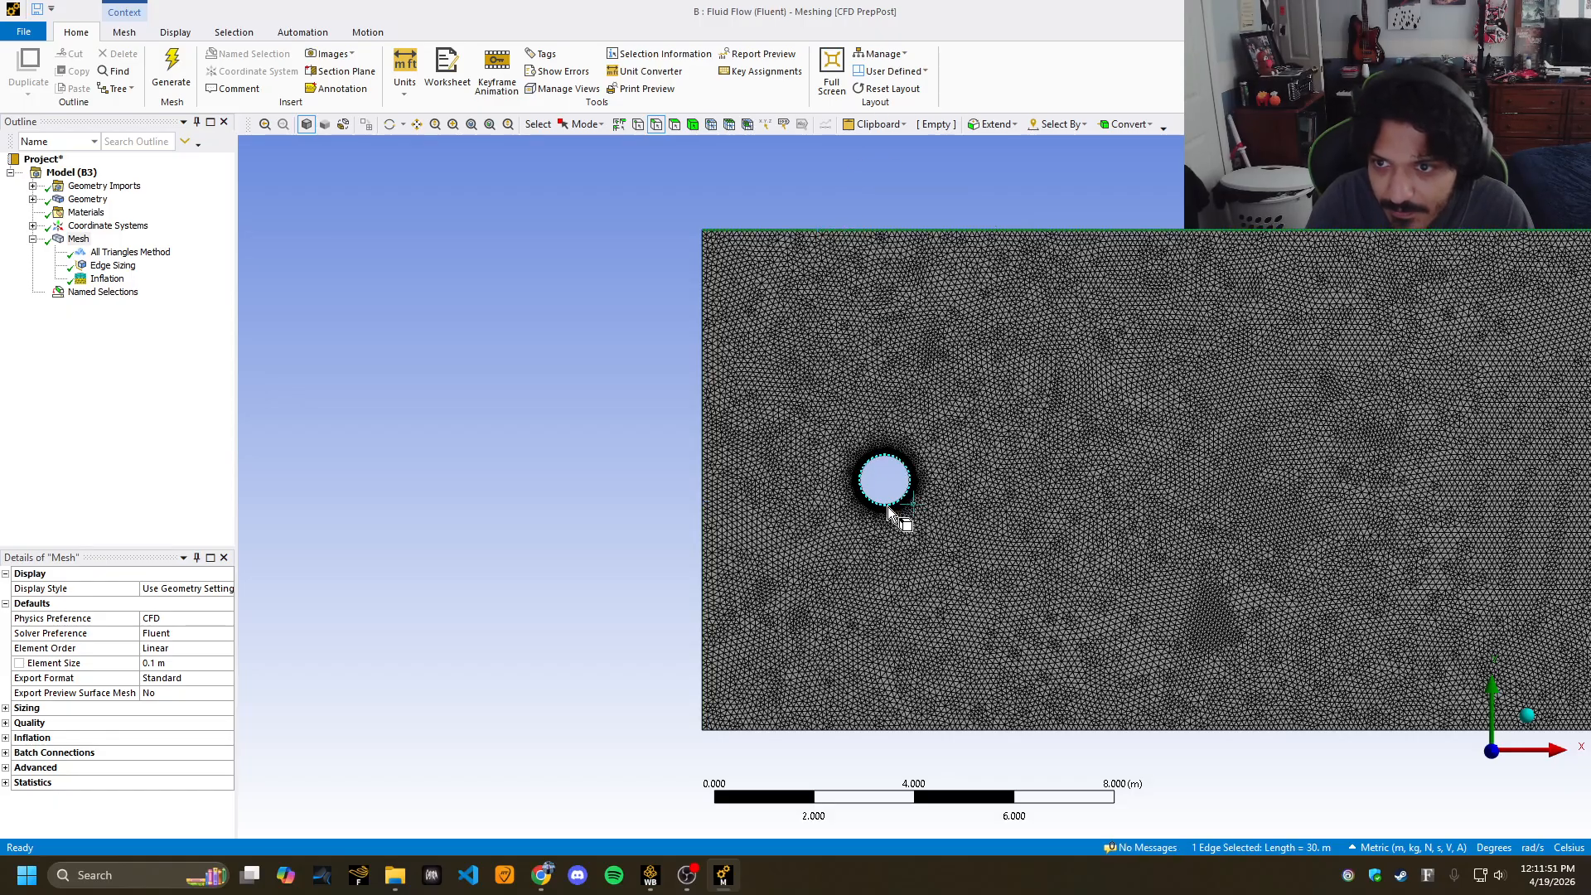
{"action": "left_click", "coordinate": [916, 729], "text": "ctrl"}
{"action": "key", "text": "n"}
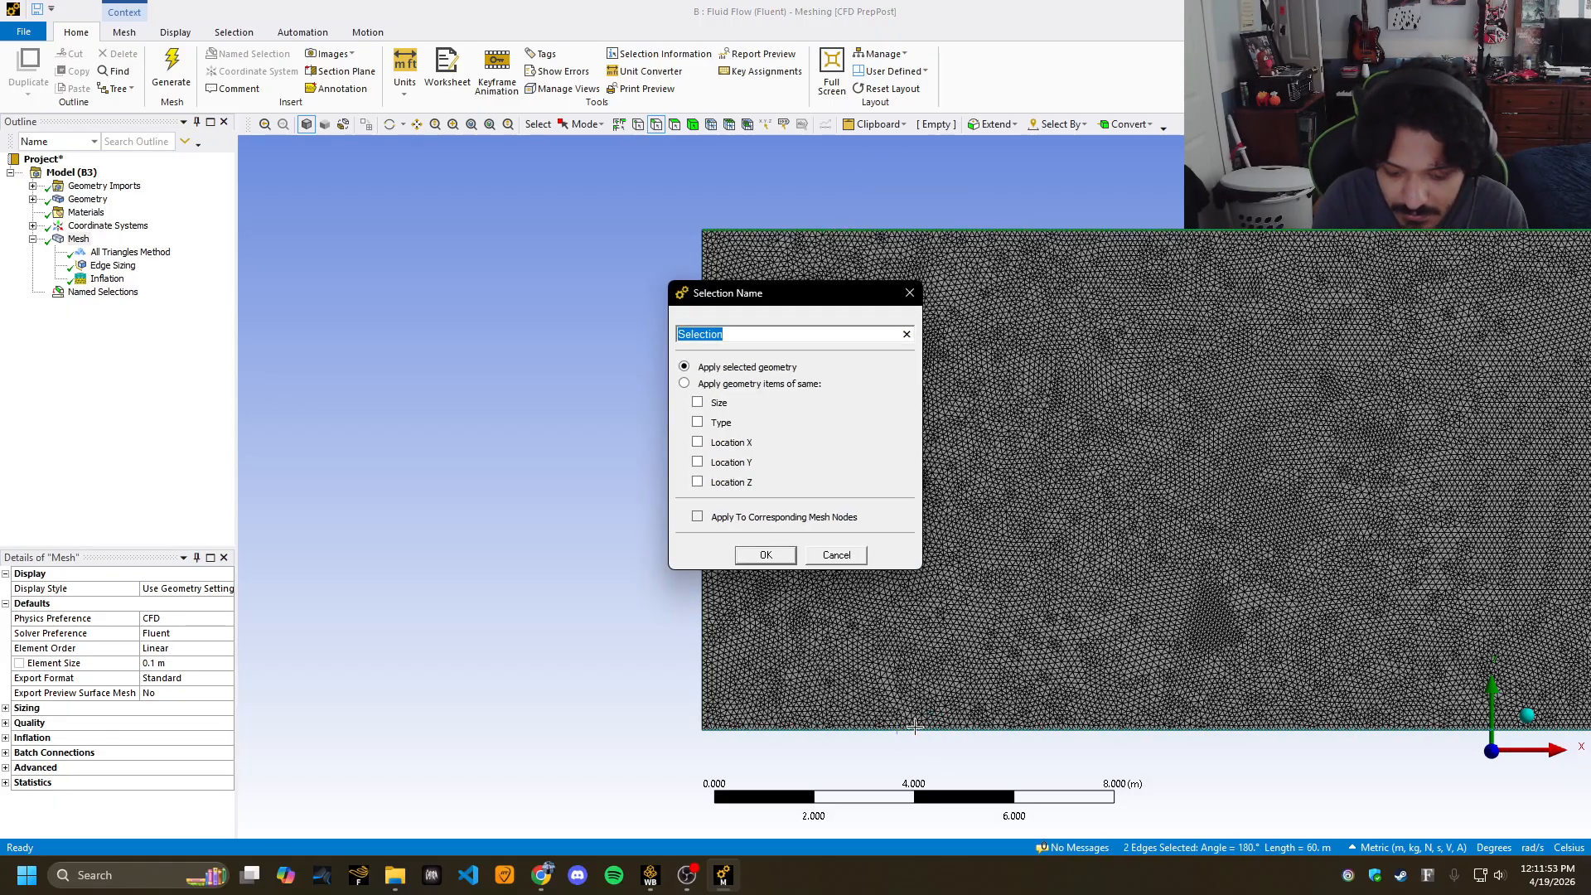
{"action": "type", "text": "symmetry"}
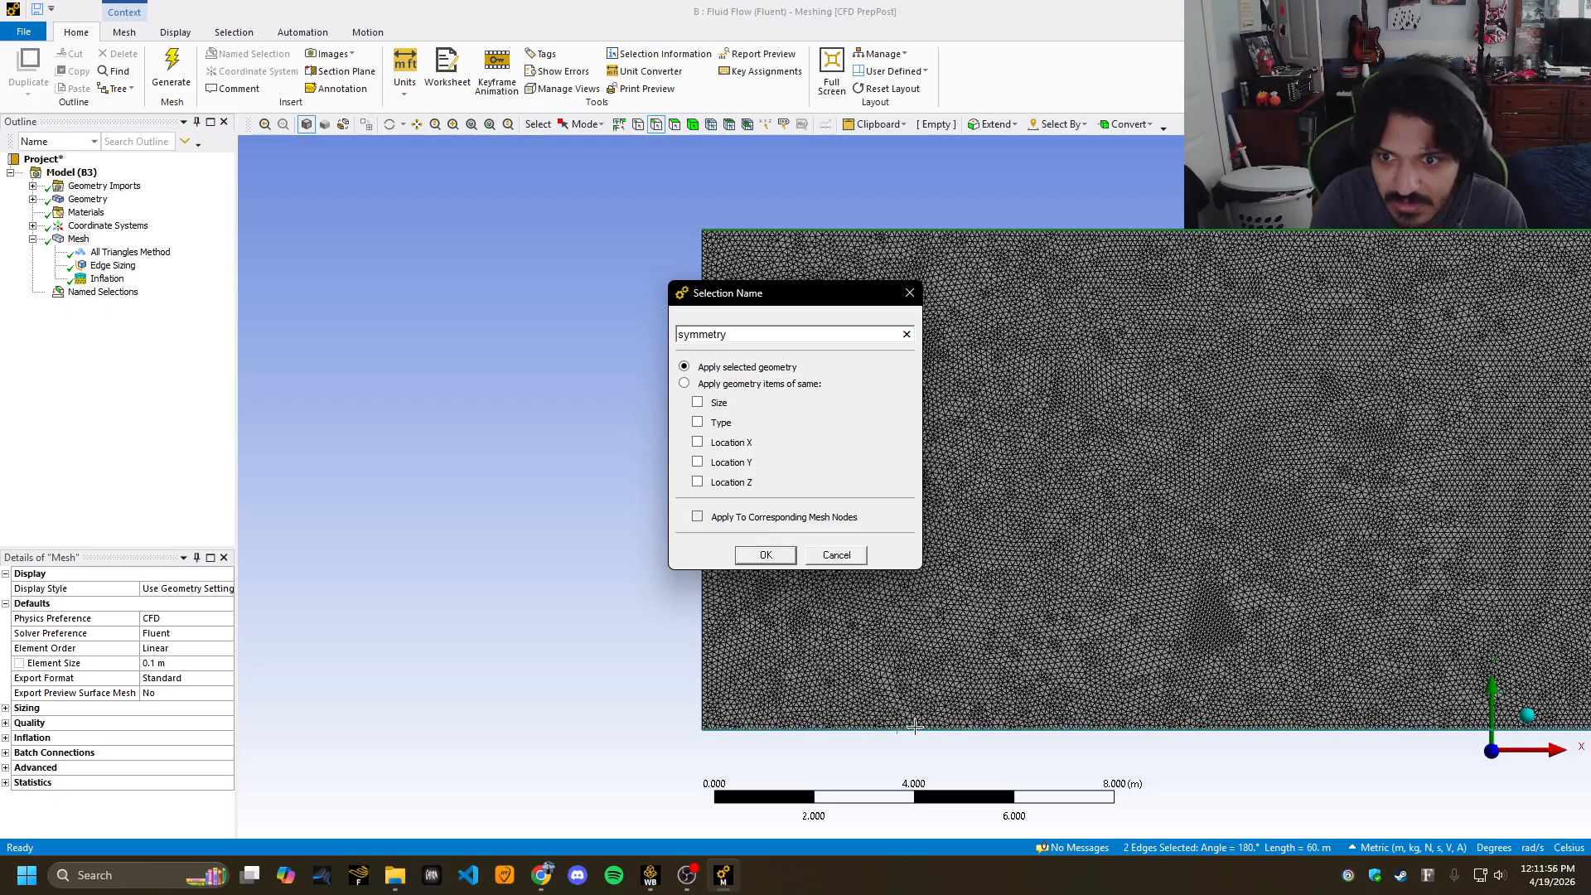
{"action": "key", "text": "Return"}
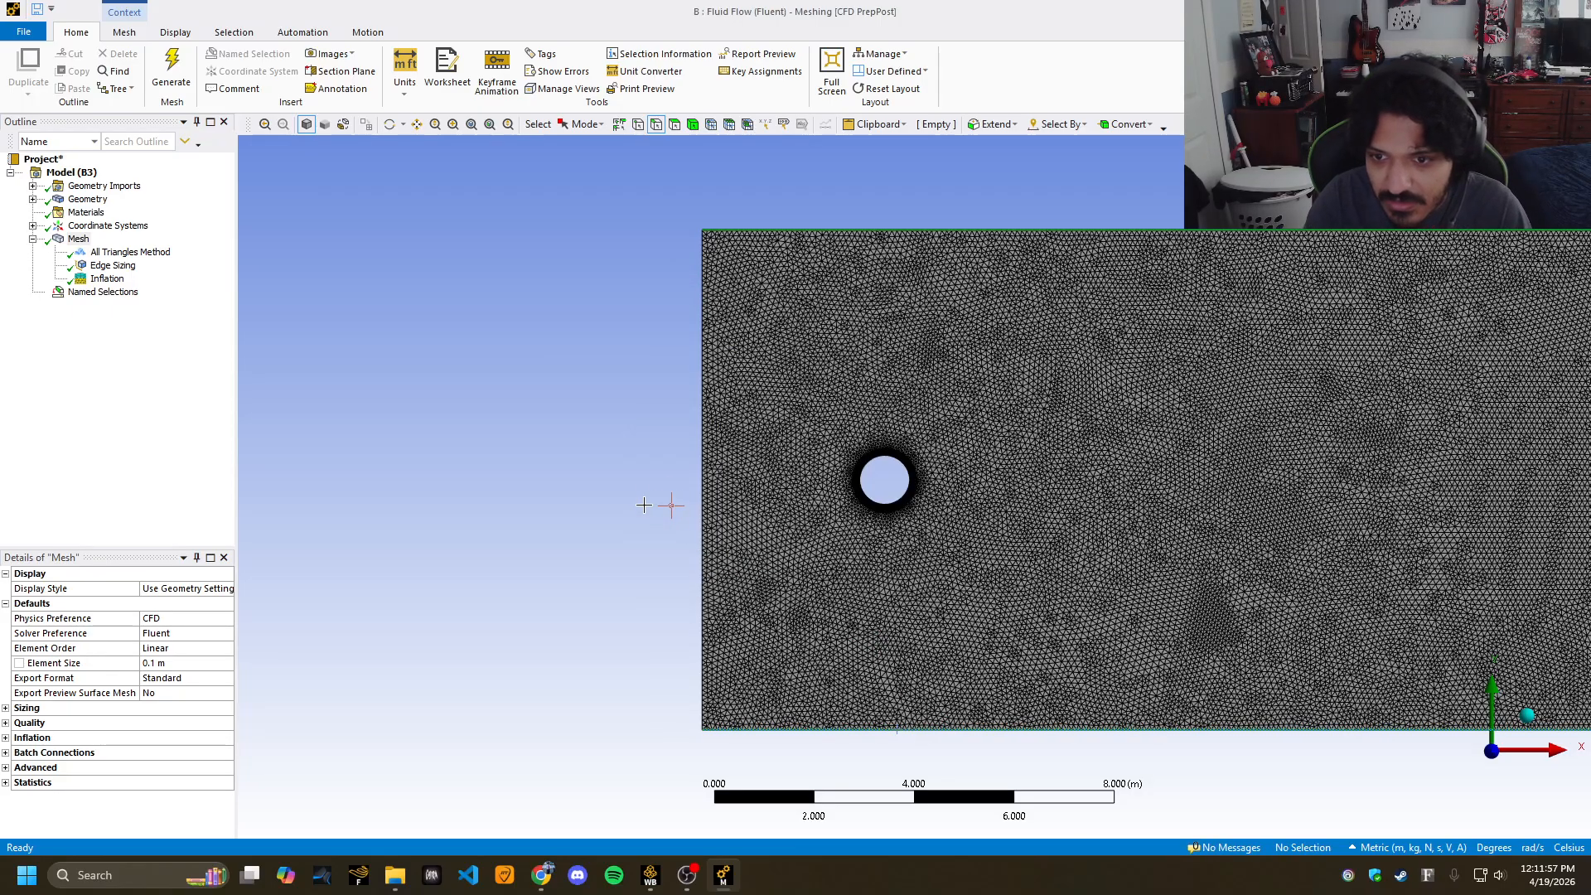
Name the right edge 'outlet' and the cylinder's circular edge 'wall'.
{"action": "middle_click_drag", "start_coordinate": [614, 502], "coordinate": [331, 507], "text": "ctrl"}
{"action": "middle_click_drag", "start_coordinate": [1323, 459], "coordinate": [732, 458], "text": "ctrl"}
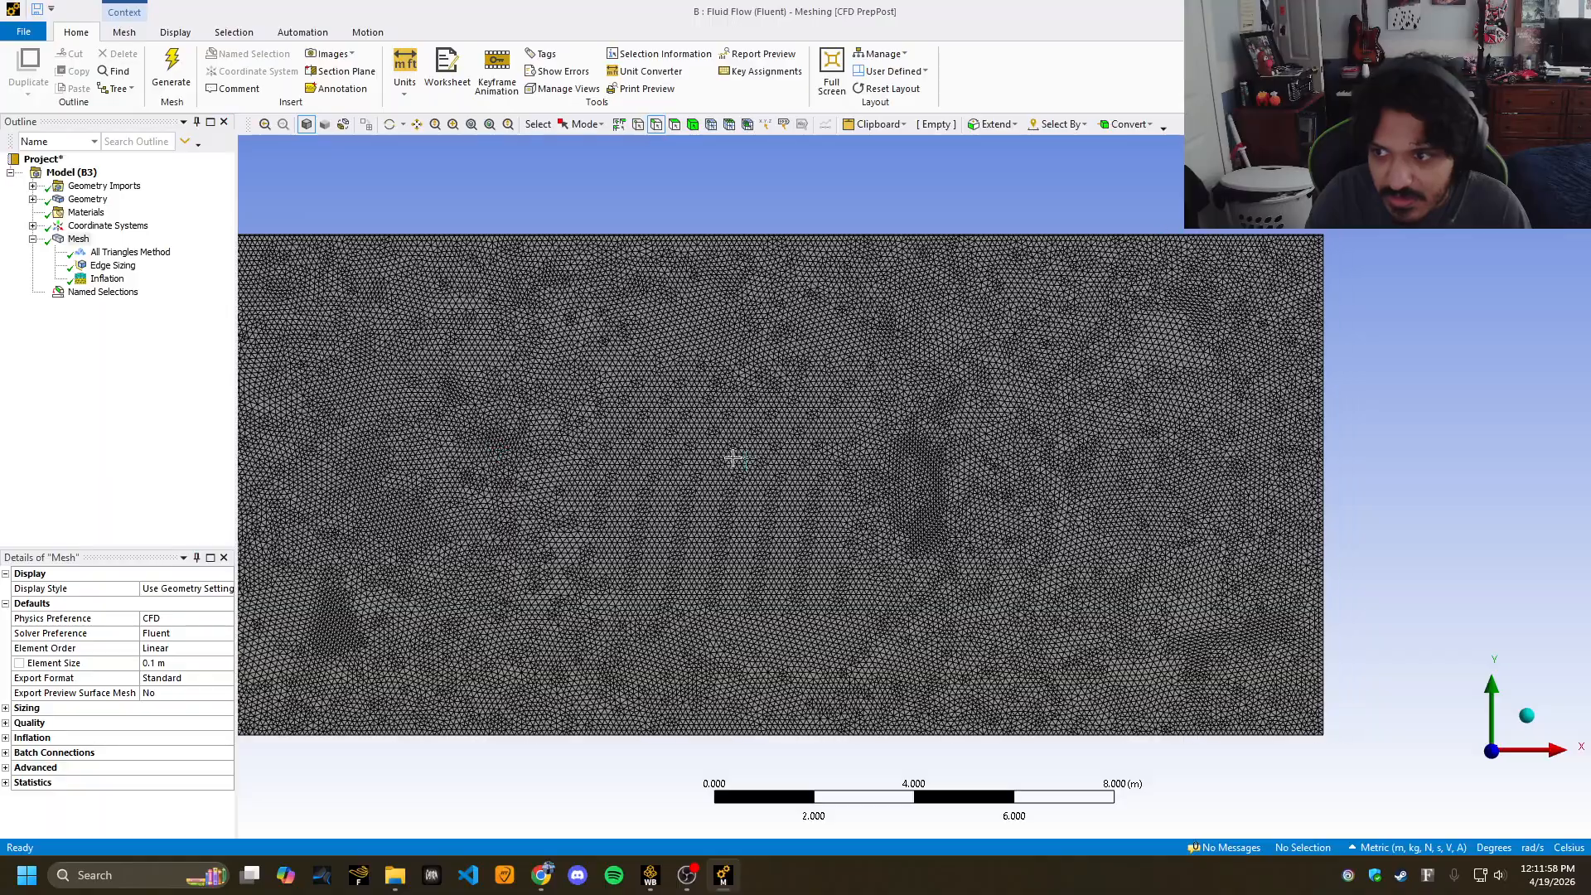
{"action": "left_click", "coordinate": [1325, 435]}
{"action": "type", "text": "no"}
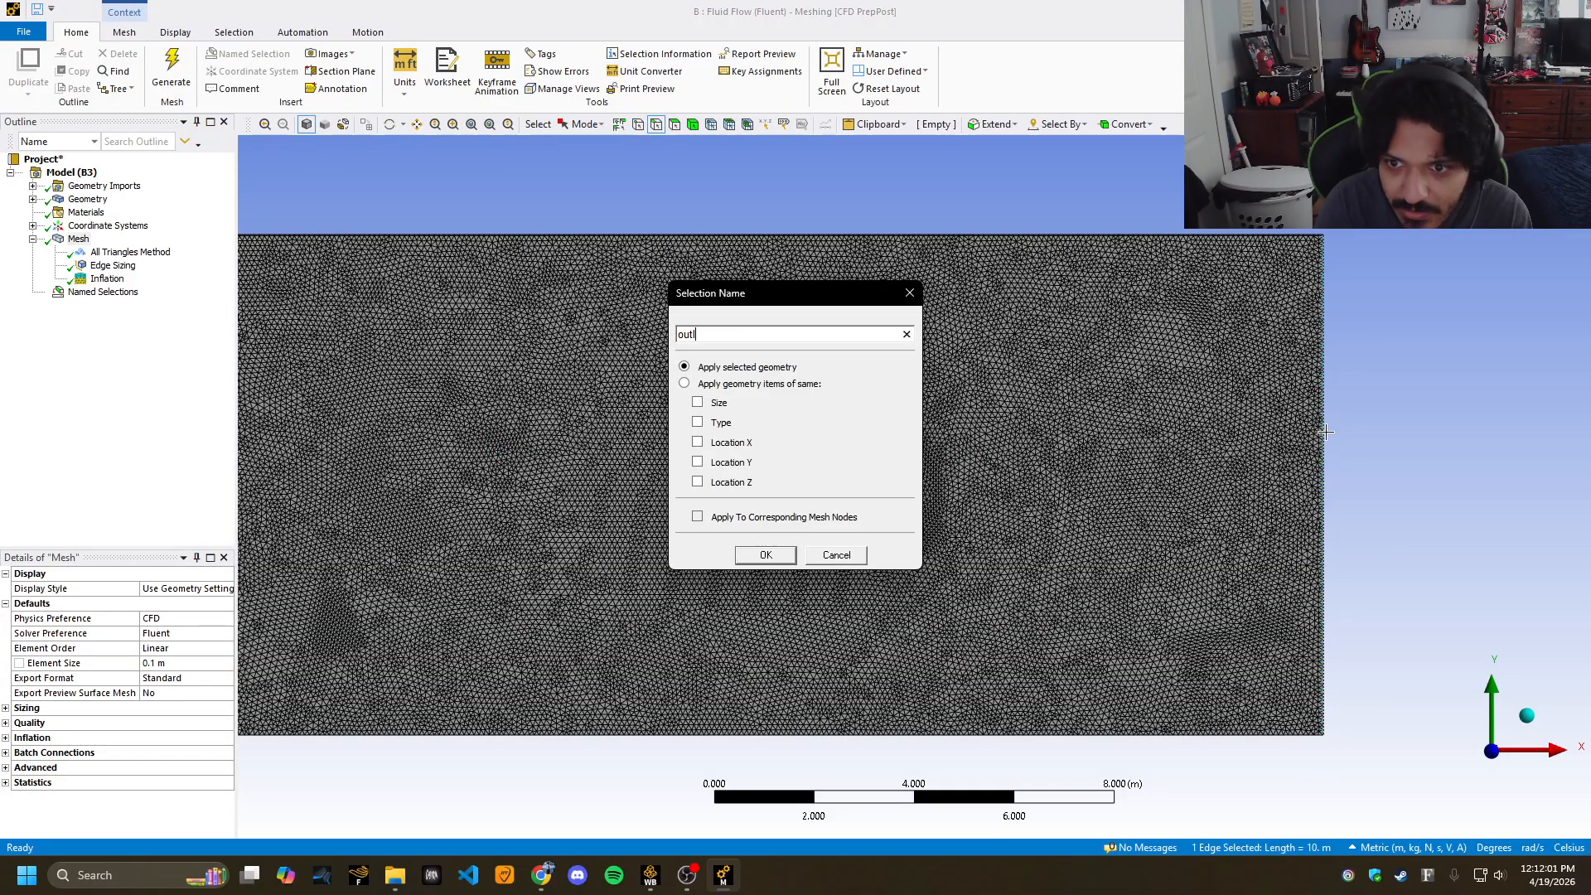
{"action": "key", "text": "Return"}
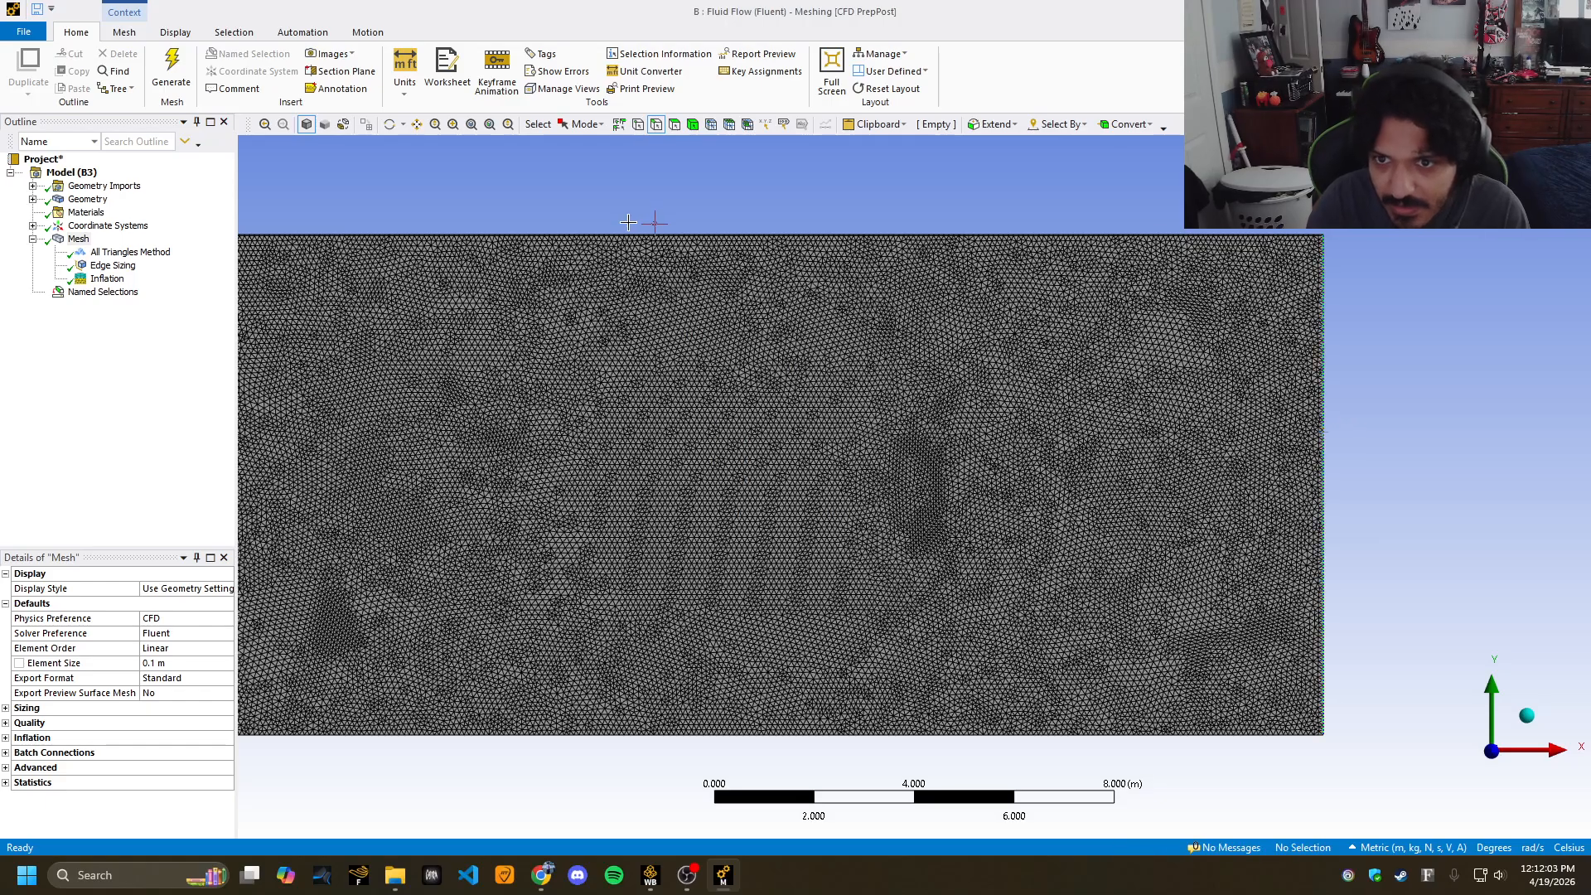
{"action": "middle_click_drag", "start_coordinate": [650, 224], "coordinate": [1108, 241], "text": "ctrl"}
{"action": "left_click", "coordinate": [497, 461]}
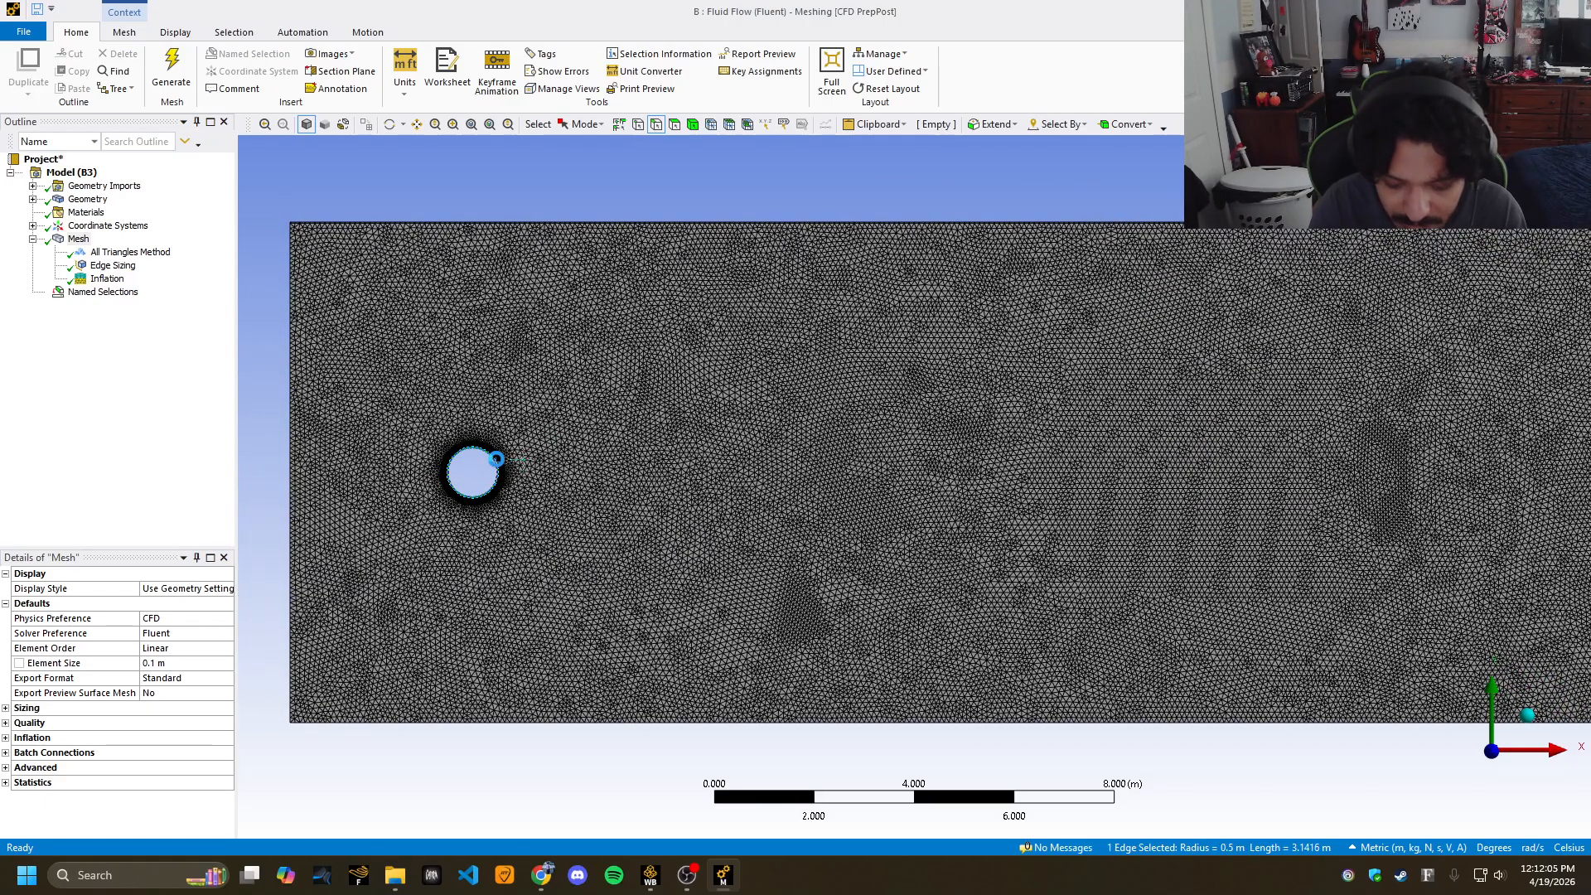
{"action": "type", "text": "nwa"}
{"action": "key", "text": "Return"}
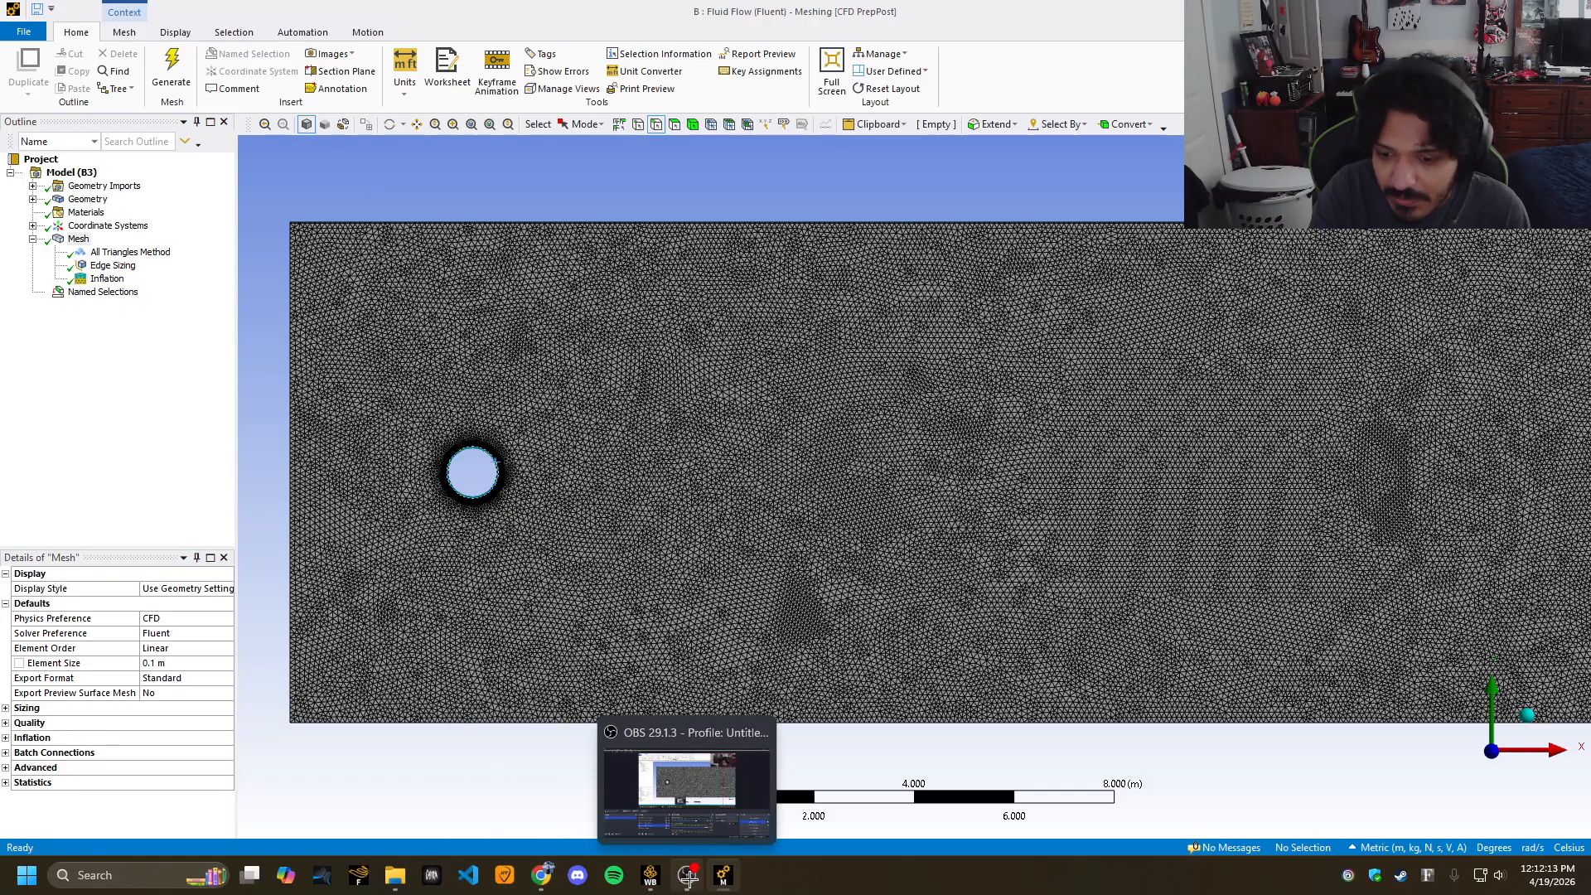
Update system B's mesh and launch Fluent from the B4 Setup cell.
{"action": "left_click", "coordinate": [649, 876]}
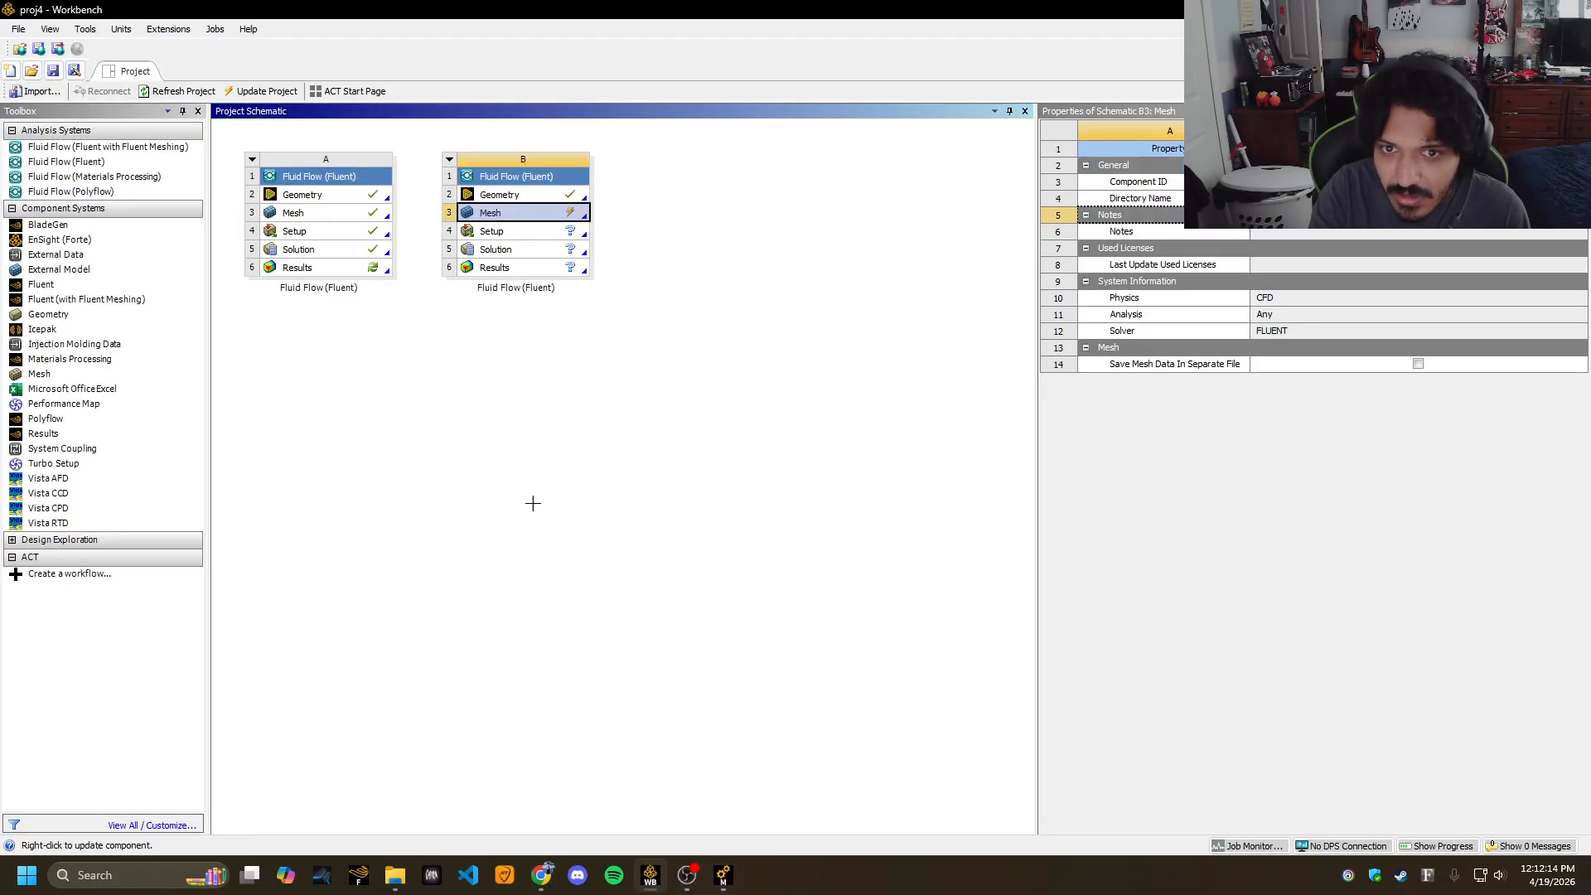
{"action": "right_click", "coordinate": [500, 212]}
{"action": "left_click", "coordinate": [667, 306]}
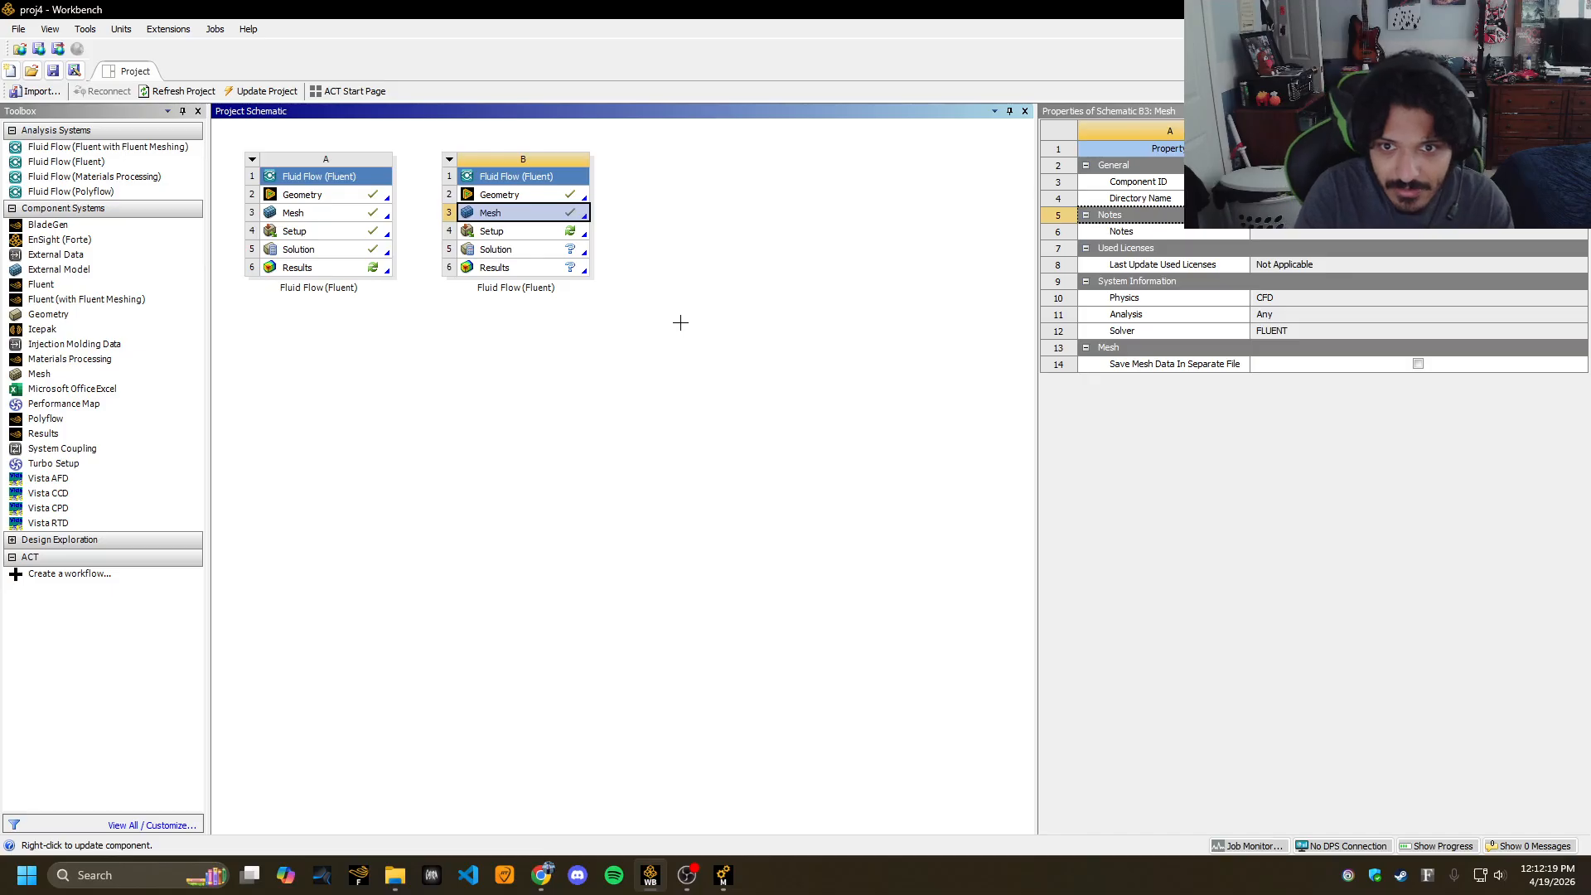
{"action": "left_click", "coordinate": [723, 875]}
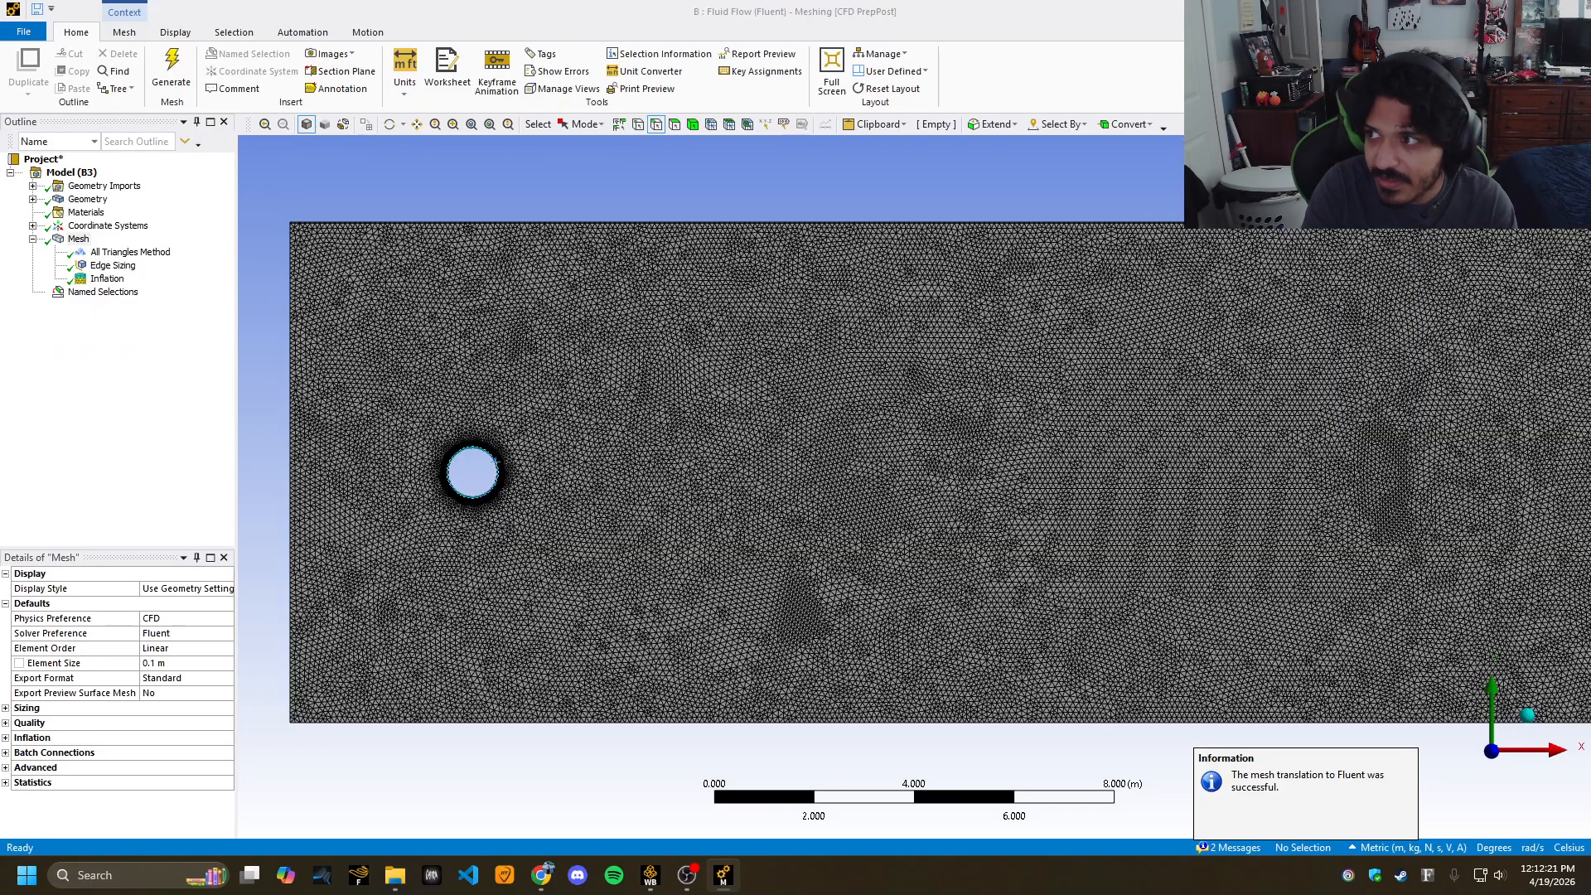
{"action": "left_click", "coordinate": [651, 876]}
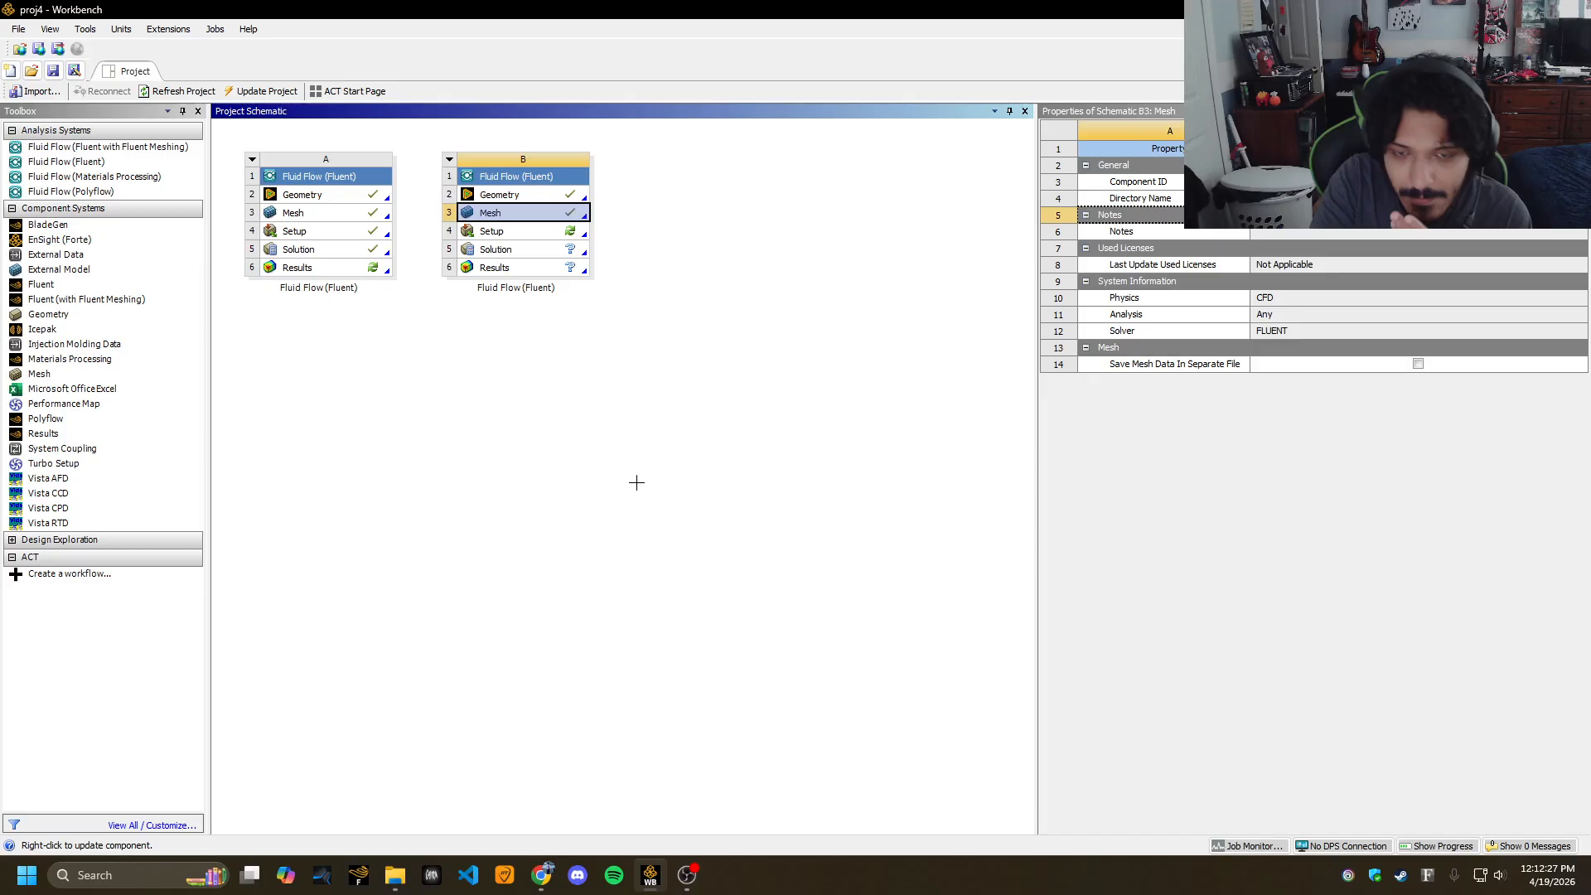
{"action": "left_click", "coordinate": [524, 233]}
{"action": "double_click", "coordinate": [521, 232]}
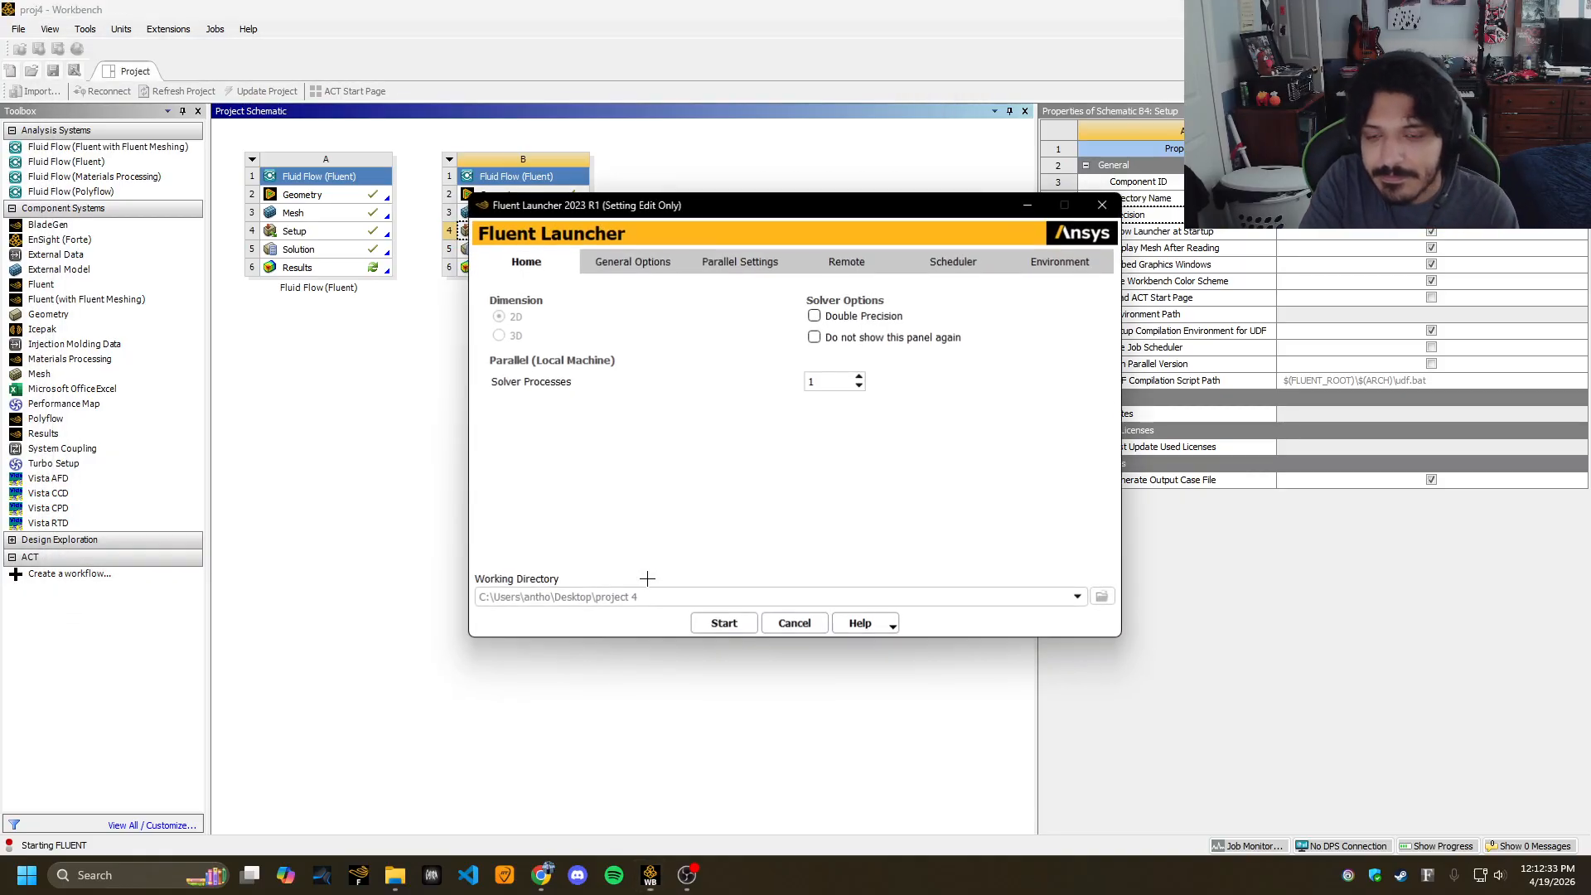
Start Fluent for system B with 2 solver processes.
{"action": "left_click", "coordinate": [860, 376]}
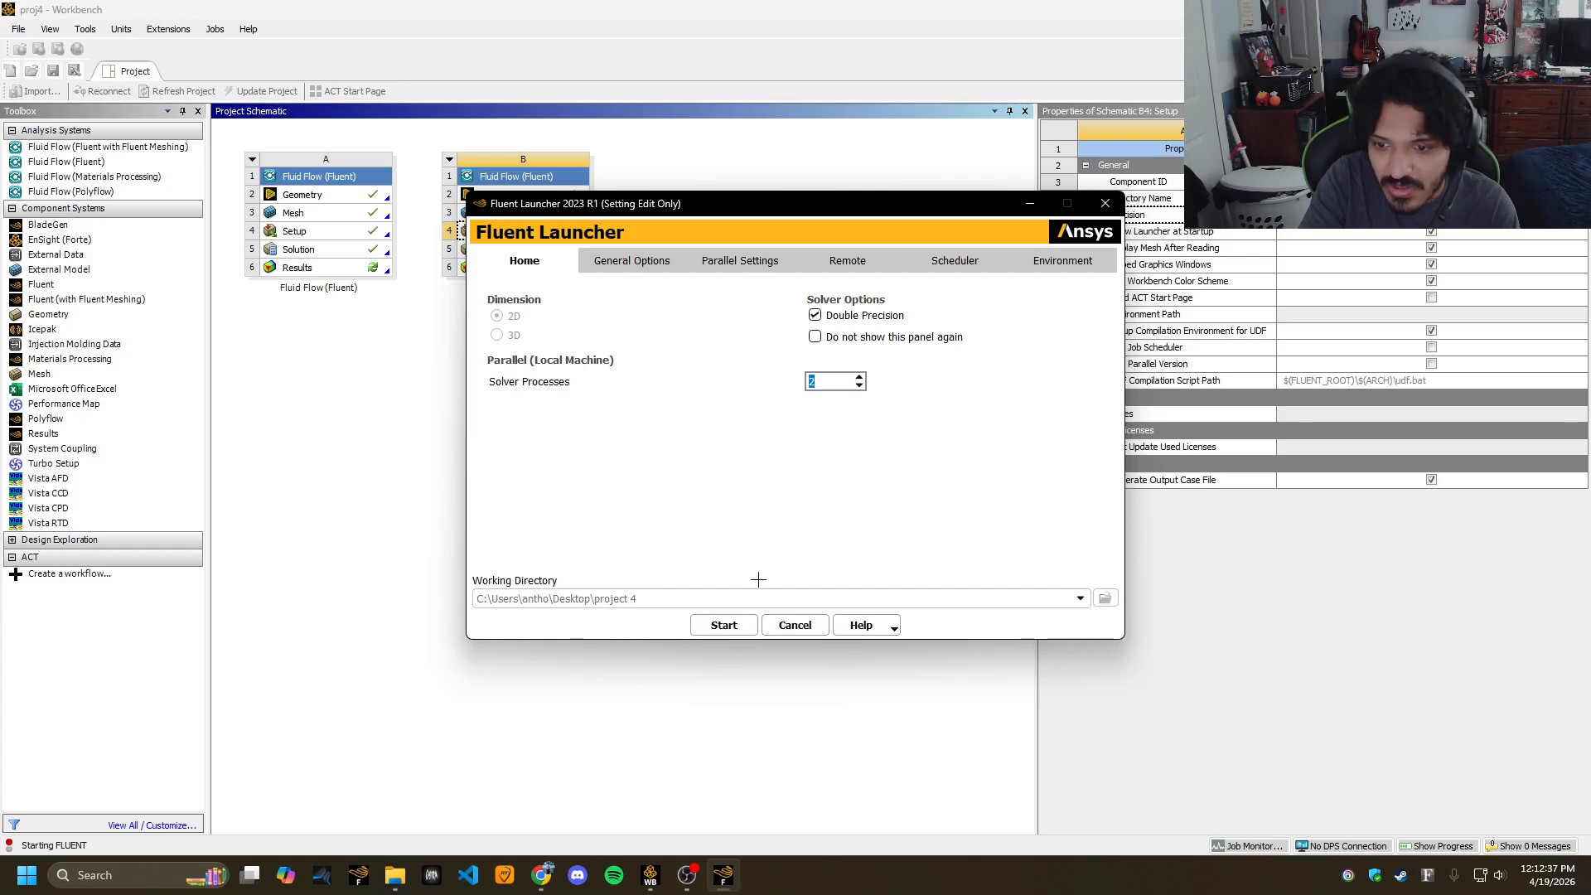
{"action": "left_click", "coordinate": [726, 625]}
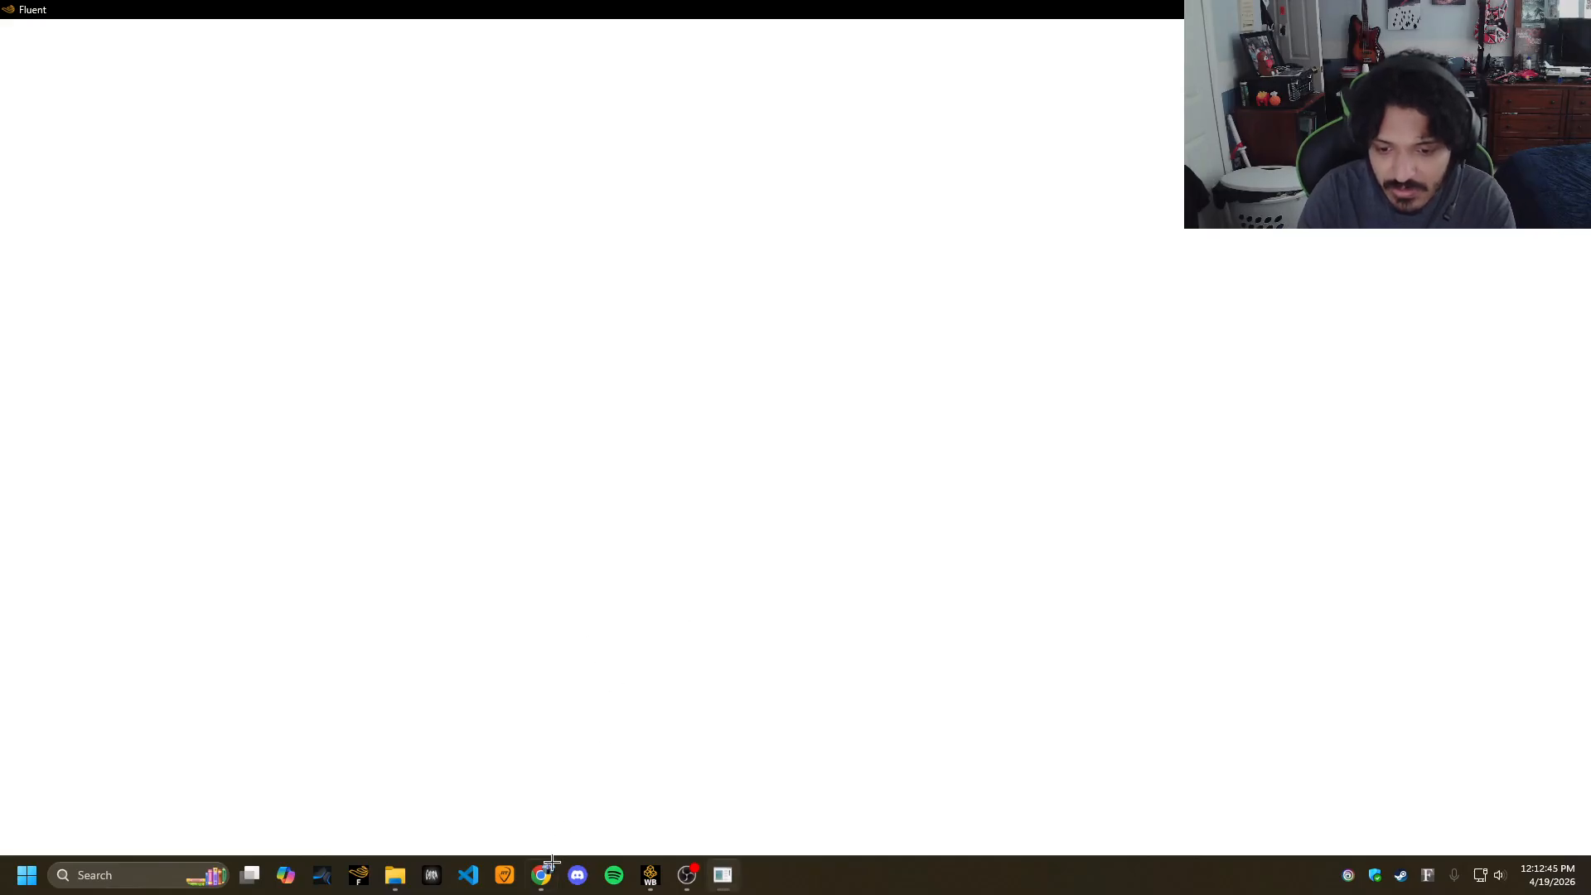
{"action": "left_click", "coordinate": [547, 868]}
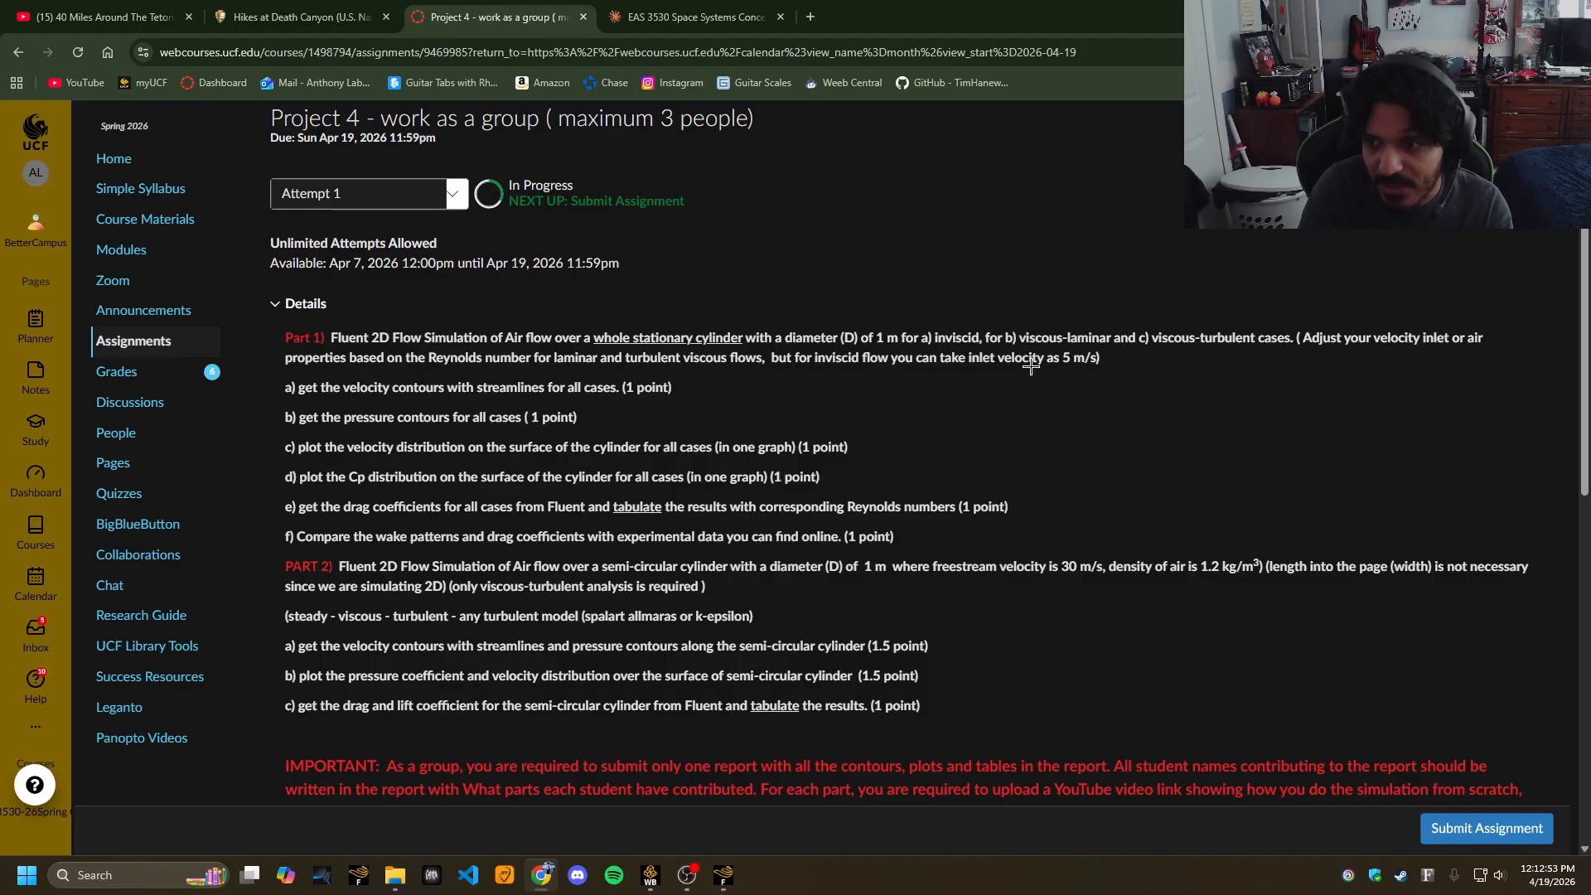
Return from the Canvas assignment page to the newly opened Fluent session.
{"action": "left_click", "coordinate": [716, 874]}
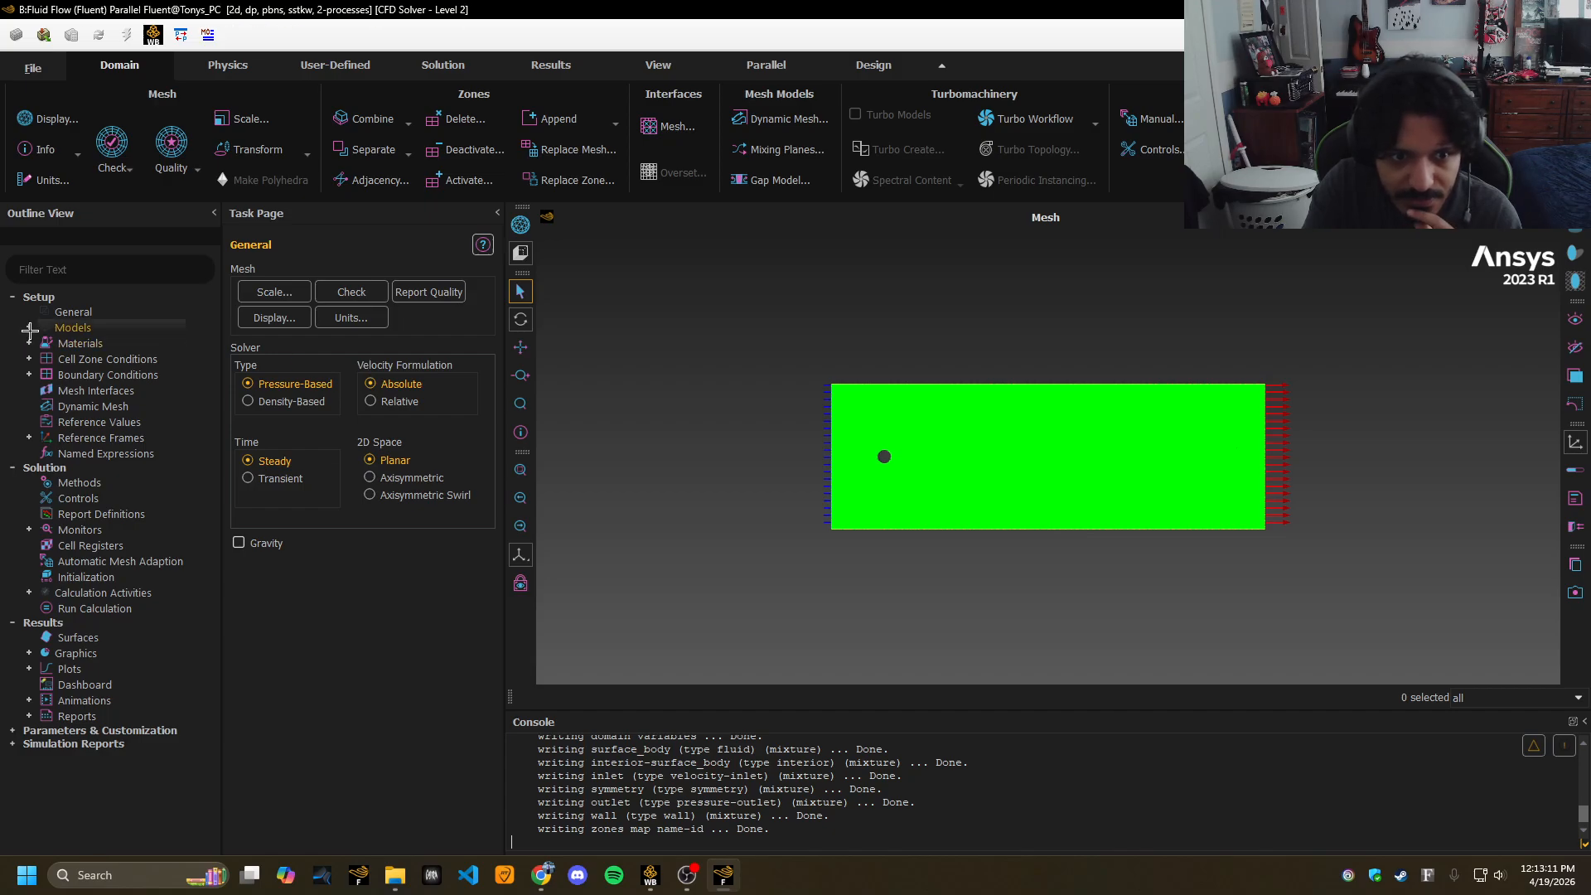
Switch the Viscous model from SST k-omega to Inviscid.
{"action": "left_click", "coordinate": [28, 325]}
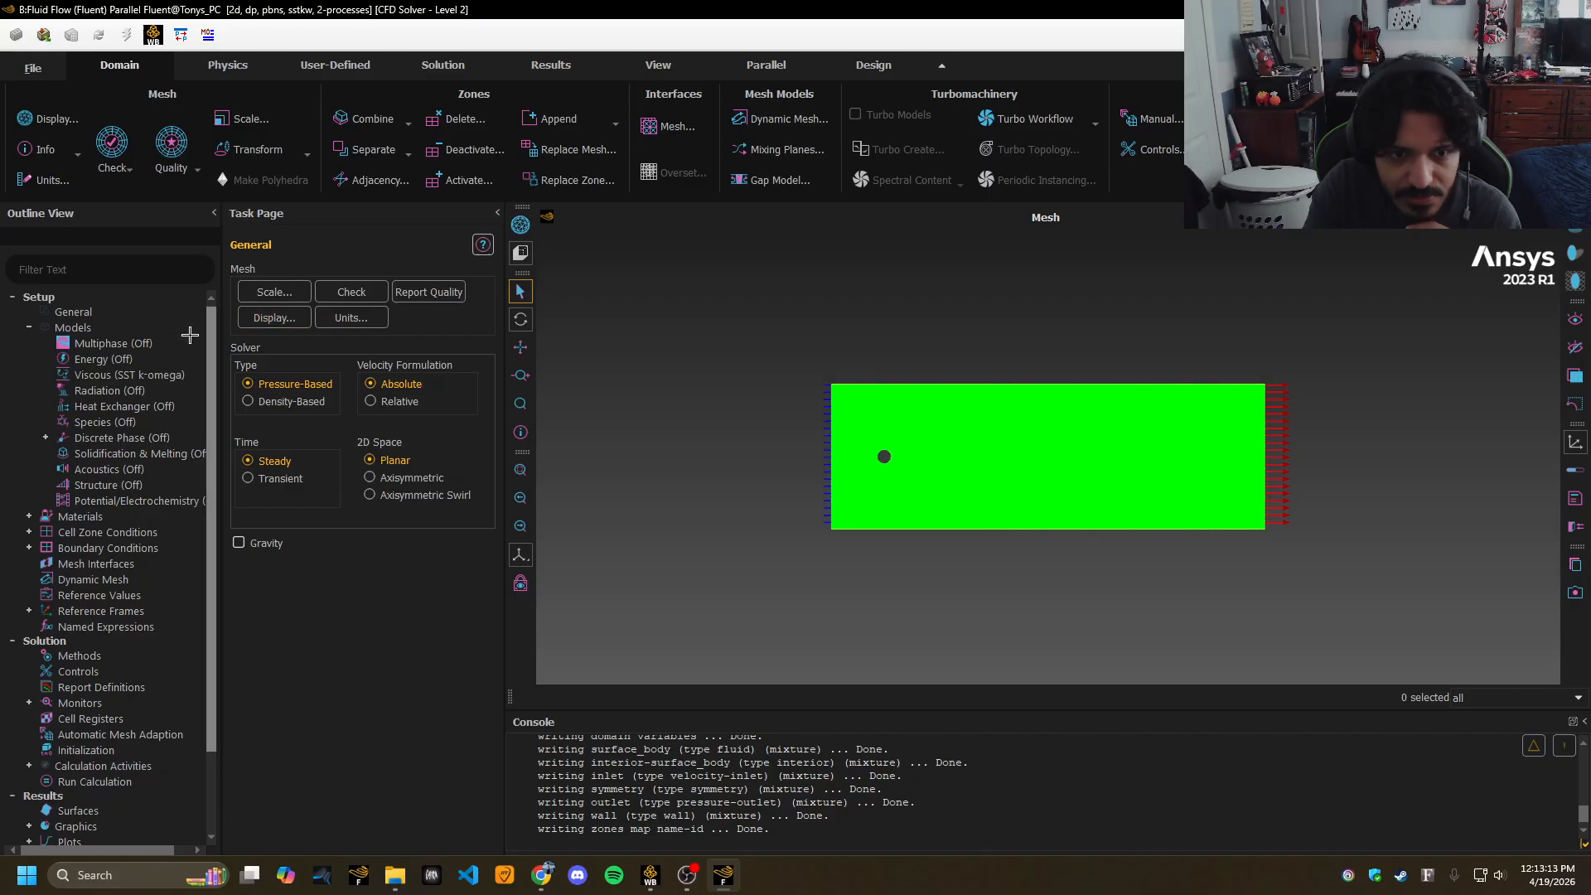
{"action": "double_click", "coordinate": [119, 375]}
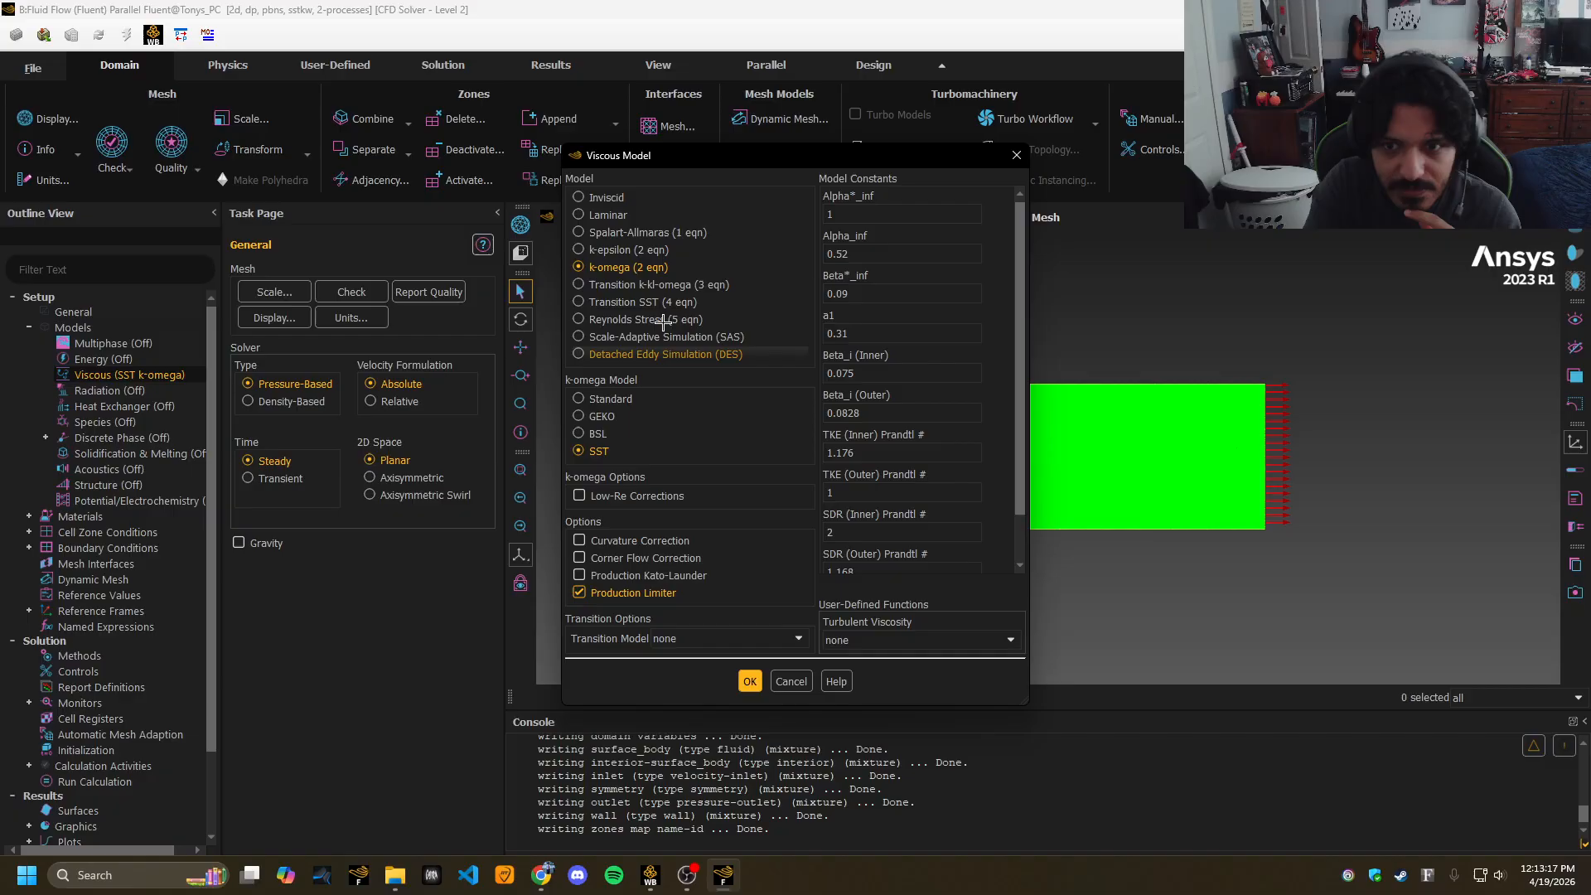
{"action": "left_click", "coordinate": [578, 198]}
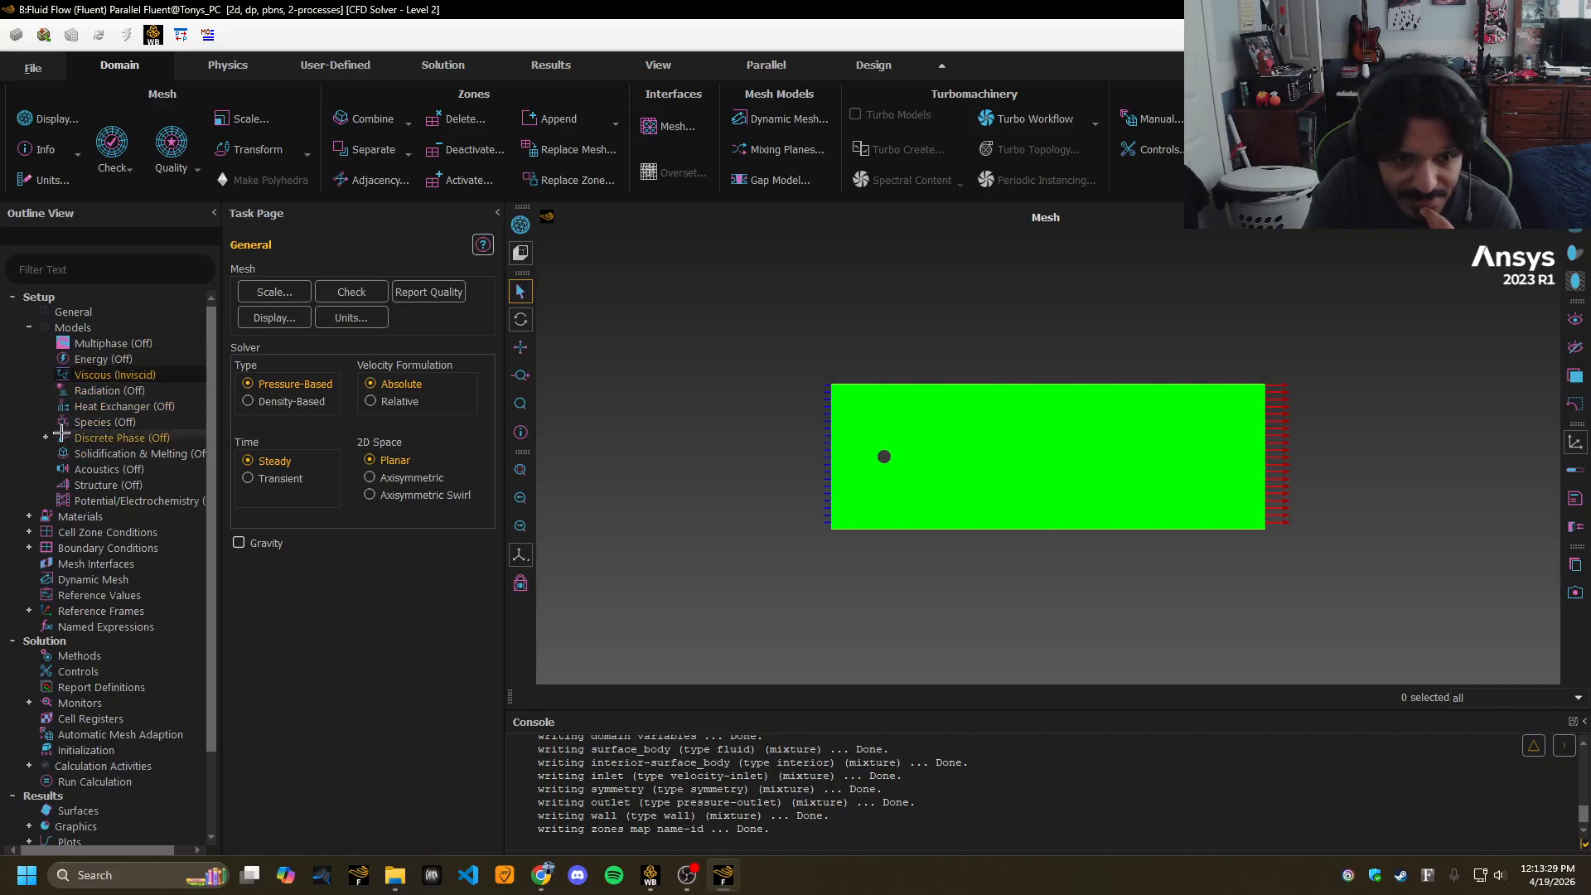
Glance at materials and cell zones, then set the inlet velocity magnitude to 5 m/s.
{"action": "left_click", "coordinate": [30, 516]}
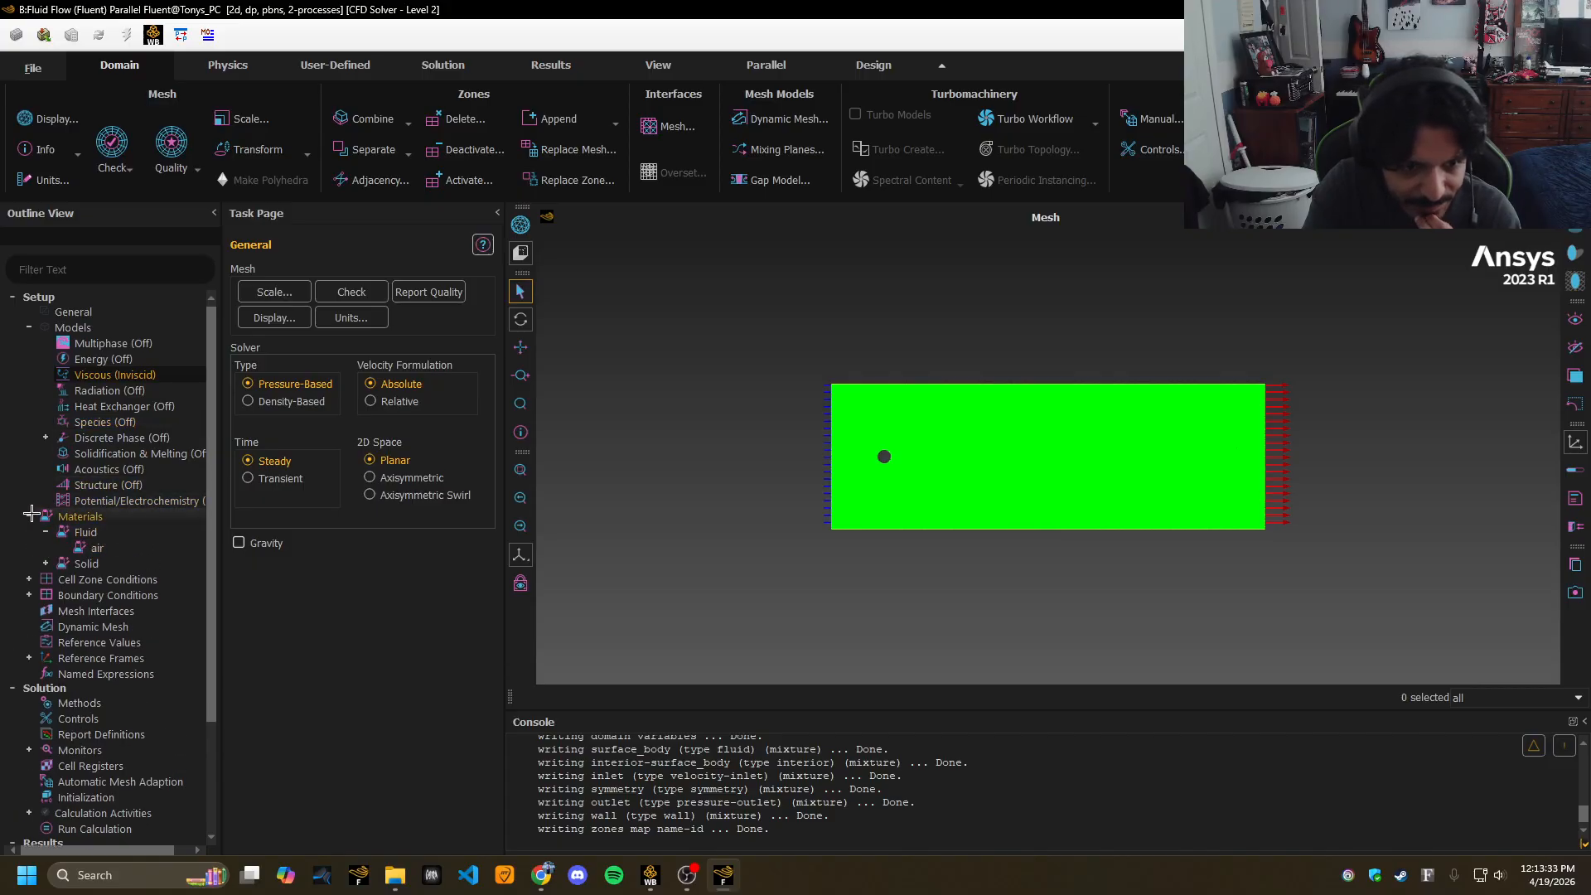
{"action": "left_click", "coordinate": [30, 515]}
{"action": "scroll", "coordinate": [37, 485], "scroll_direction": "down", "scroll_amount": 2}
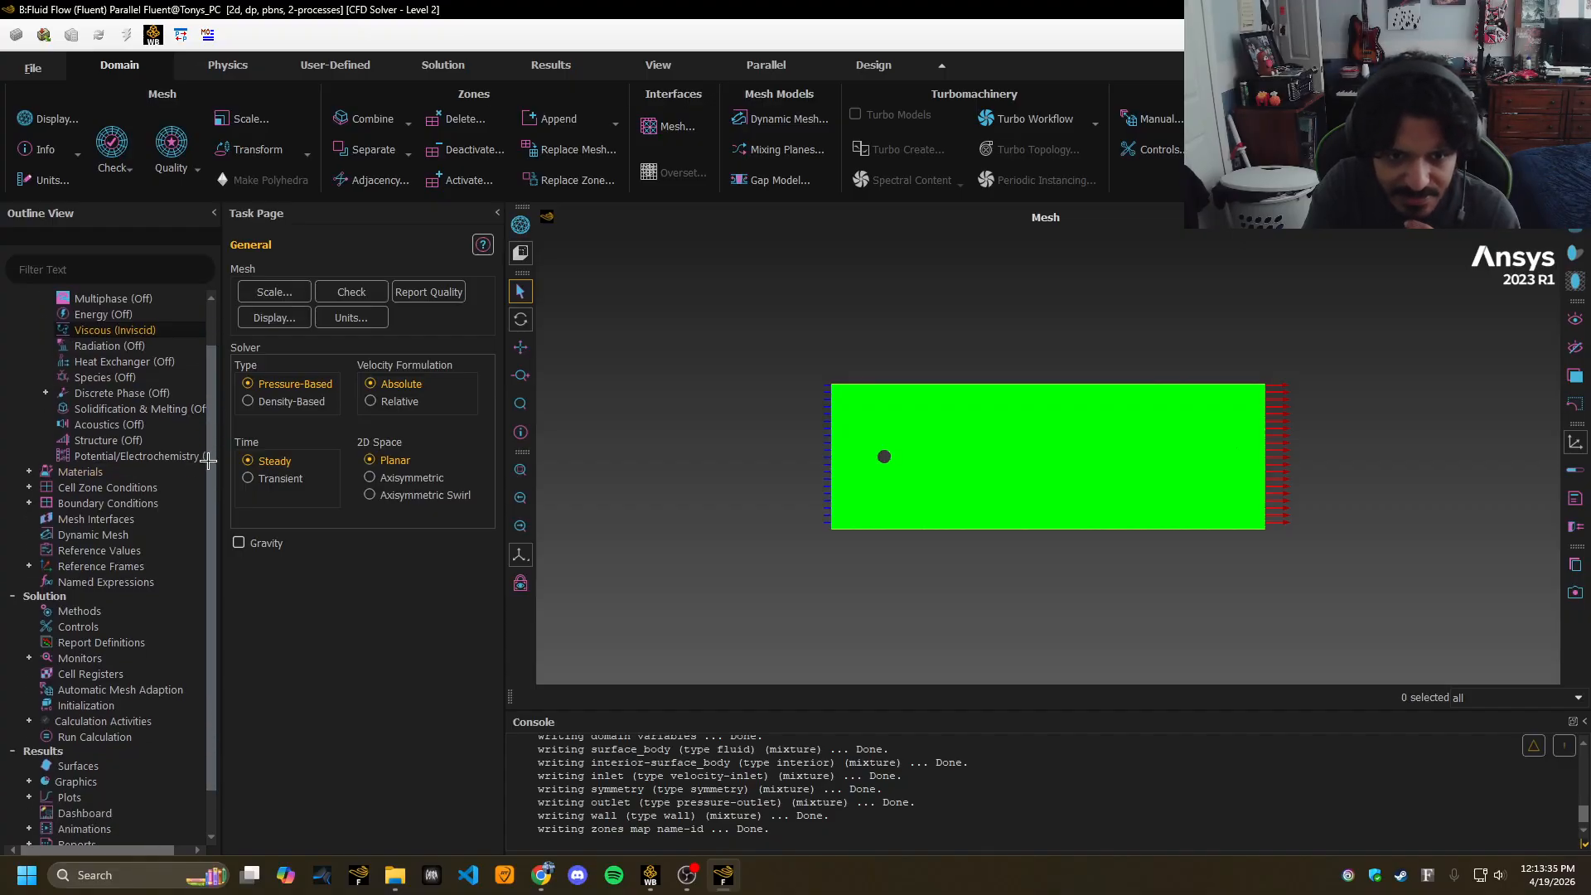
{"action": "left_click", "coordinate": [29, 456]}
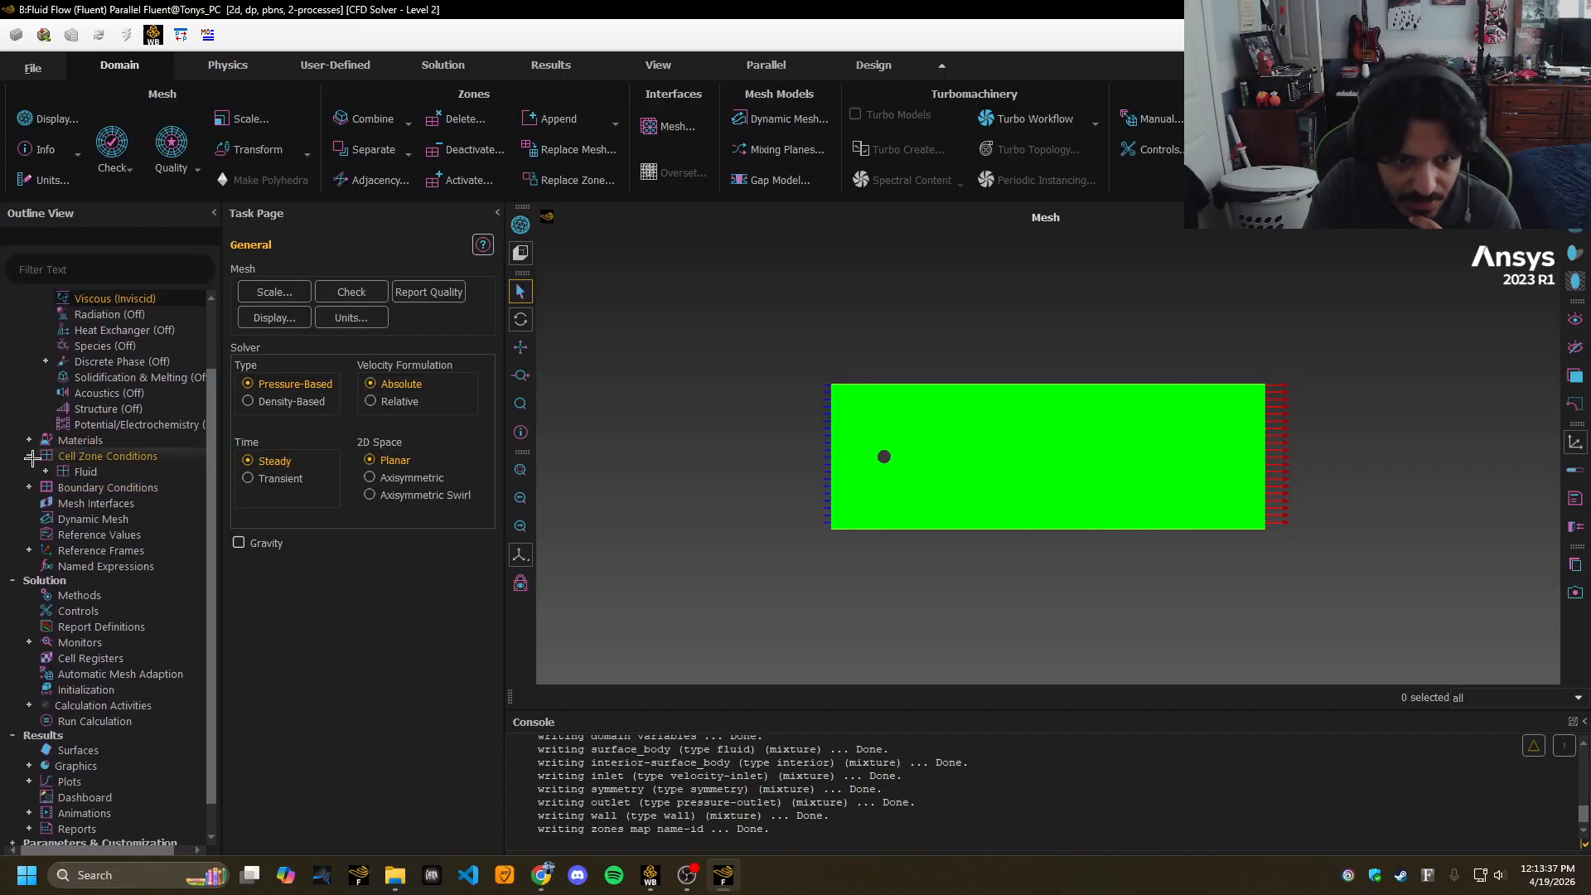
{"action": "left_click", "coordinate": [30, 456]}
{"action": "left_click", "coordinate": [29, 471]}
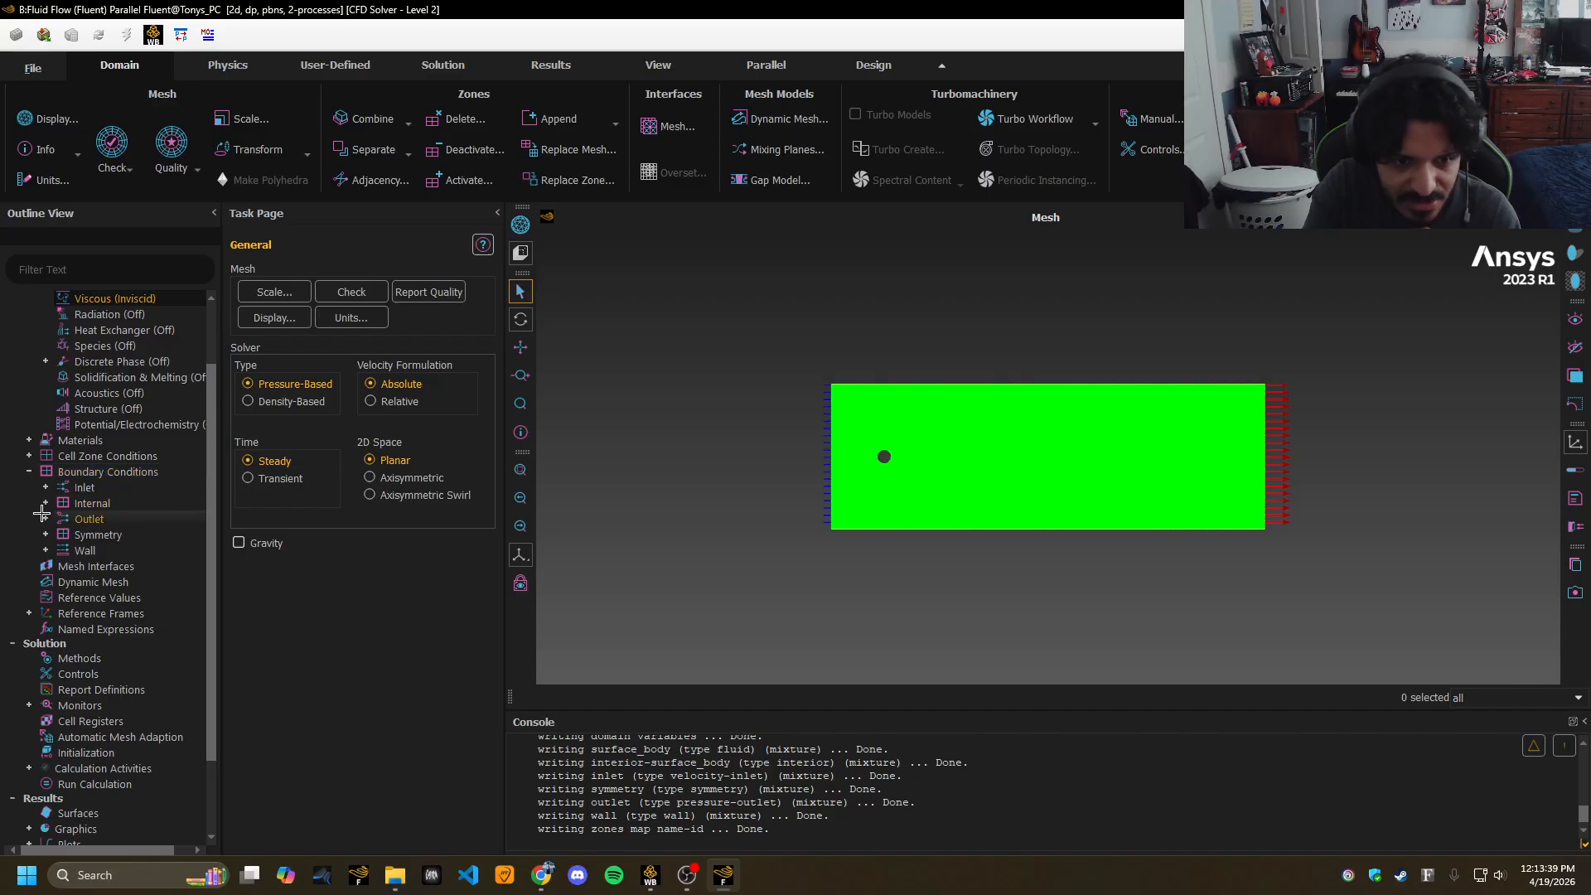
{"action": "left_click", "coordinate": [45, 487]}
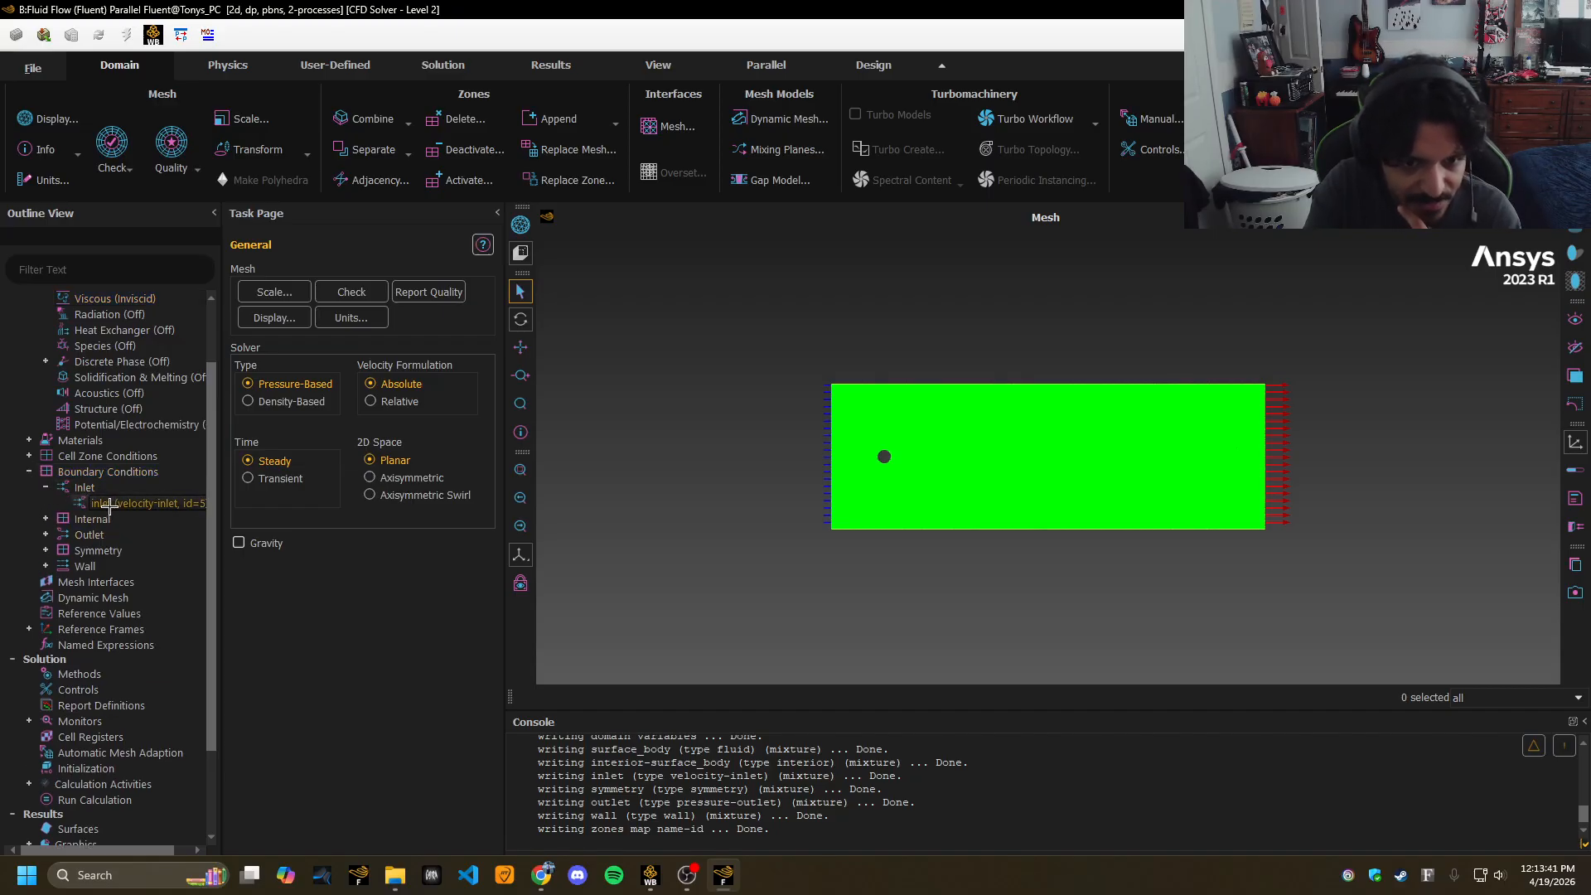
{"action": "double_click", "coordinate": [110, 504]}
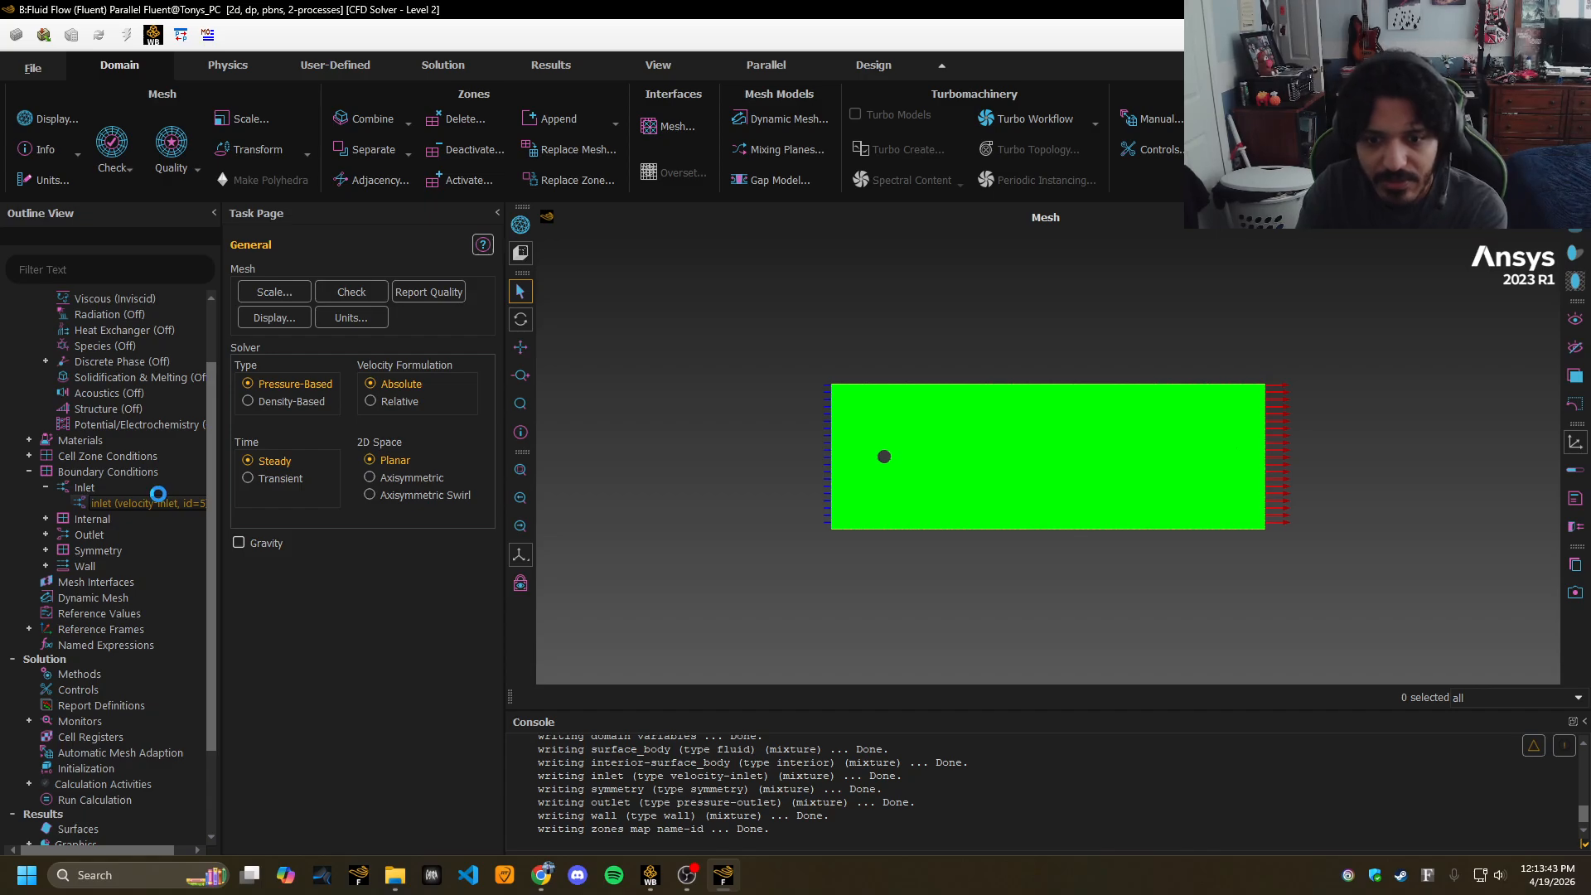
{"action": "left_click", "coordinate": [529, 597]}
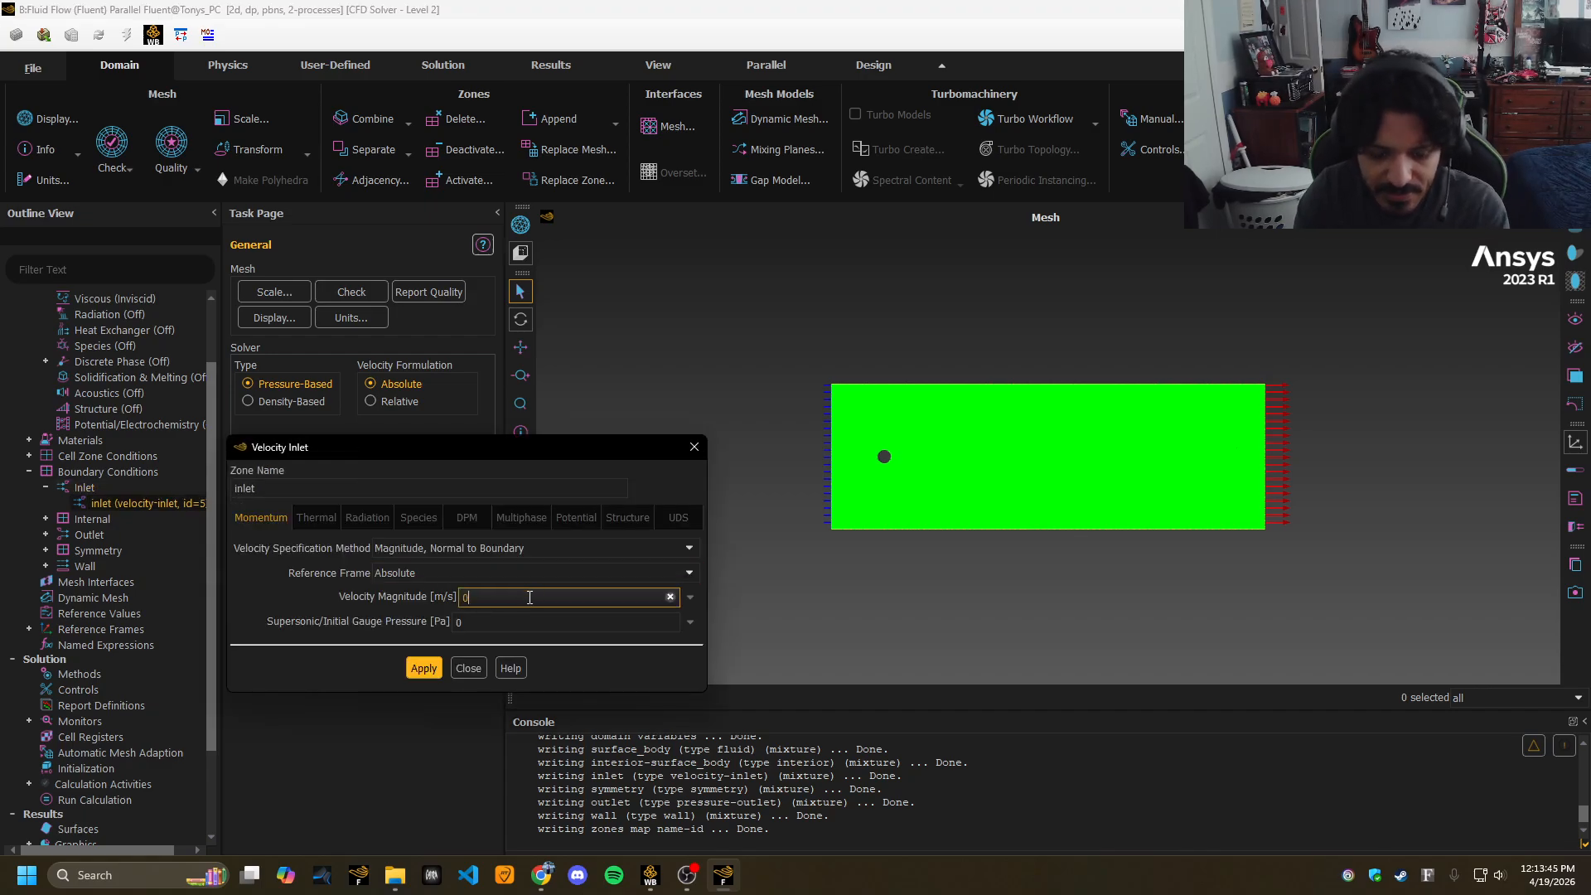
{"action": "type", "text": "5"}
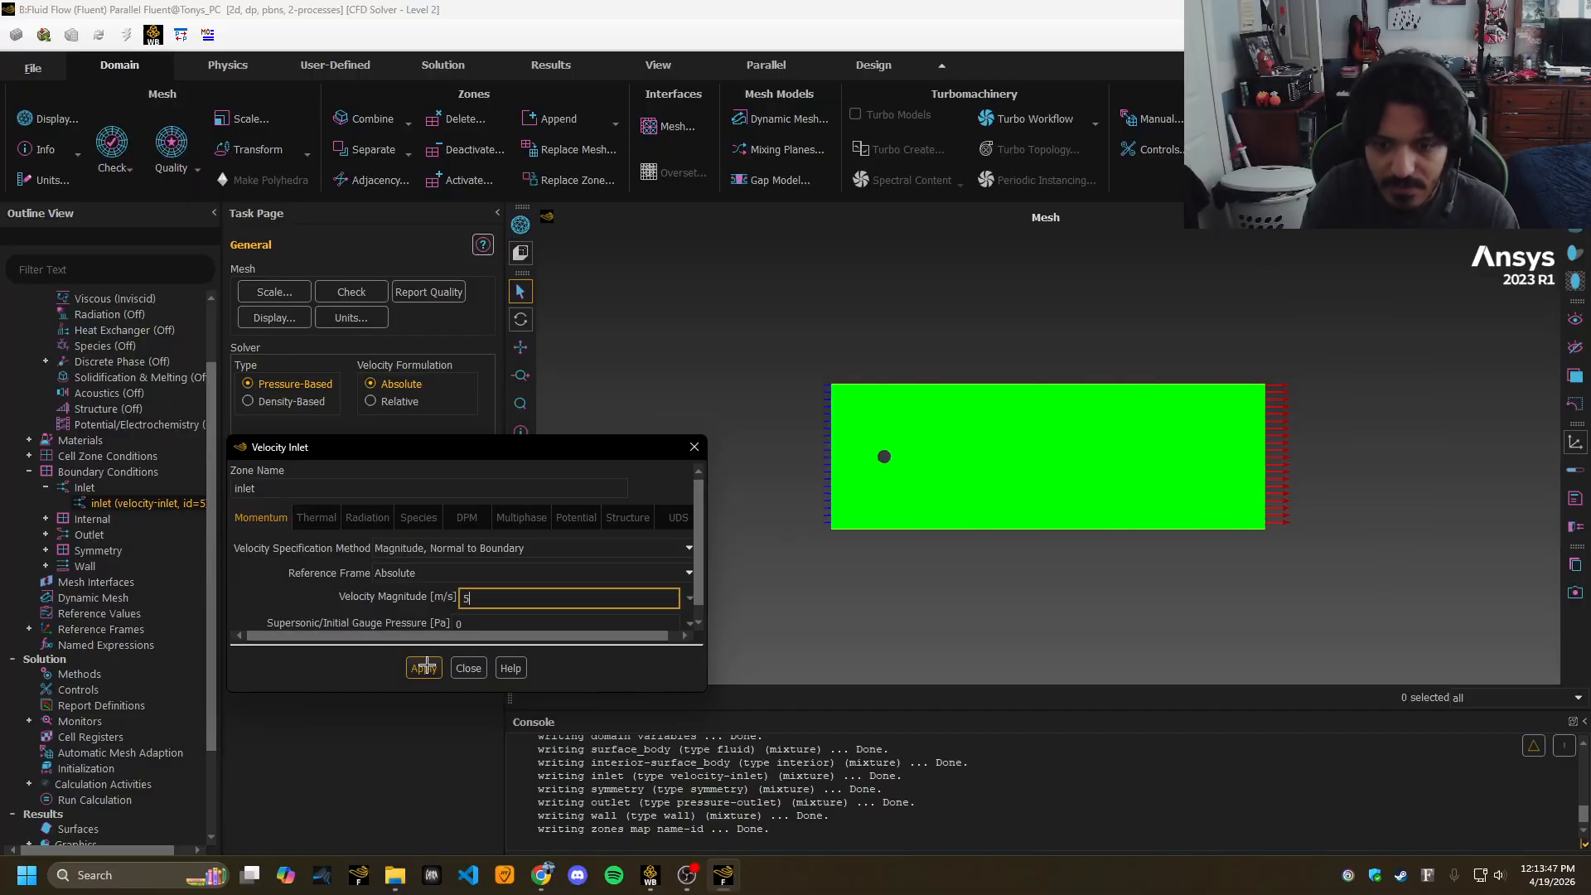
{"action": "left_click", "coordinate": [423, 668]}
{"action": "left_click", "coordinate": [469, 668]}
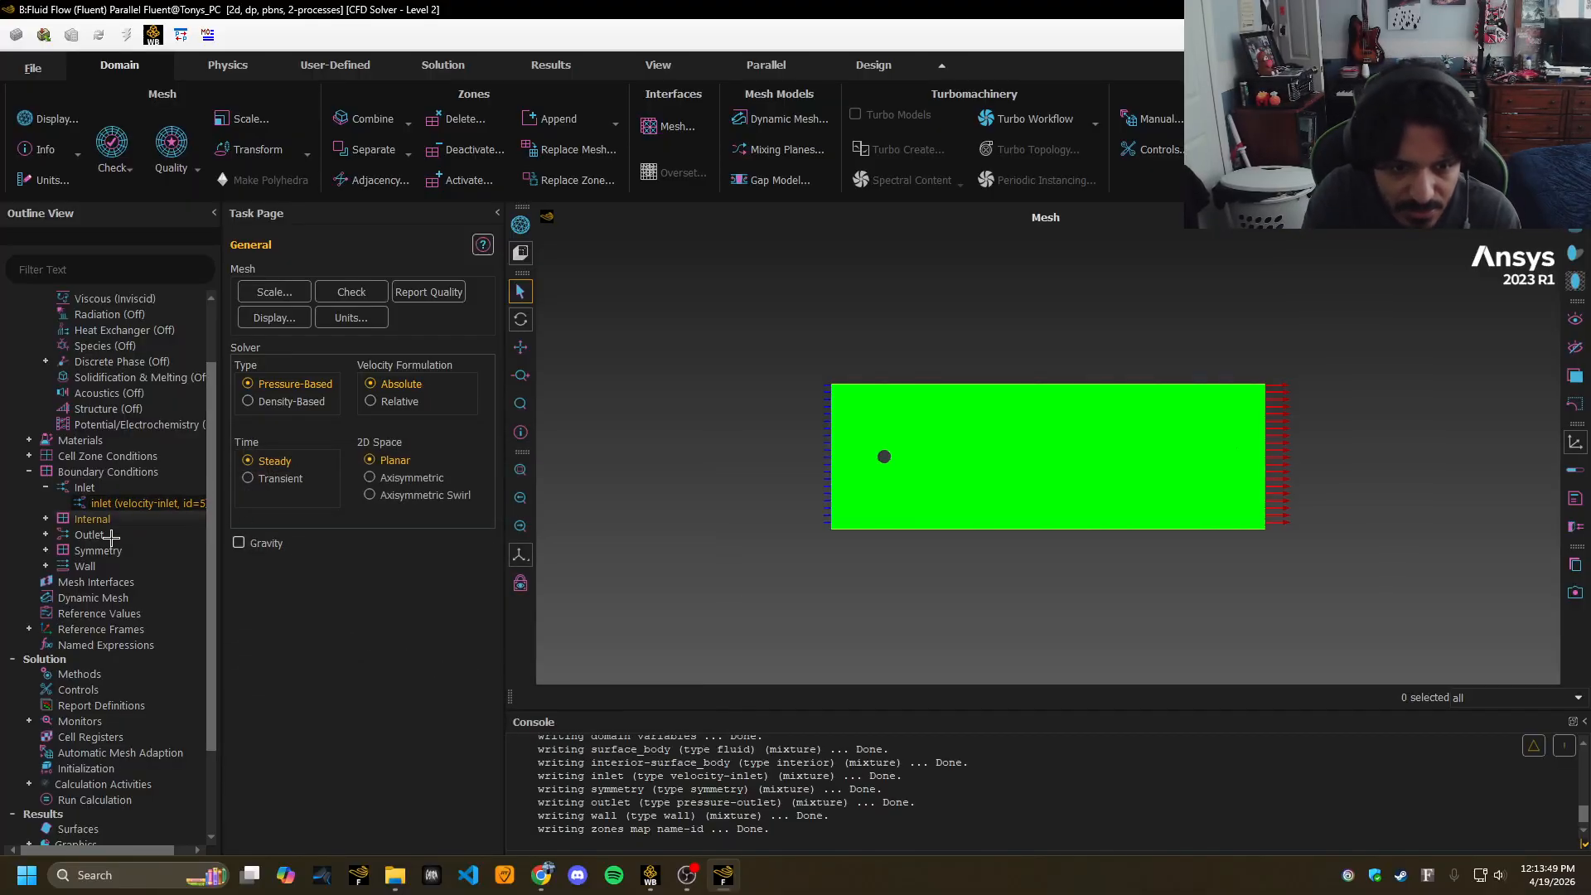
Review the outlet, interior, symmetry and wall boundary zones, including the wall's settings.
{"action": "left_click", "coordinate": [45, 535]}
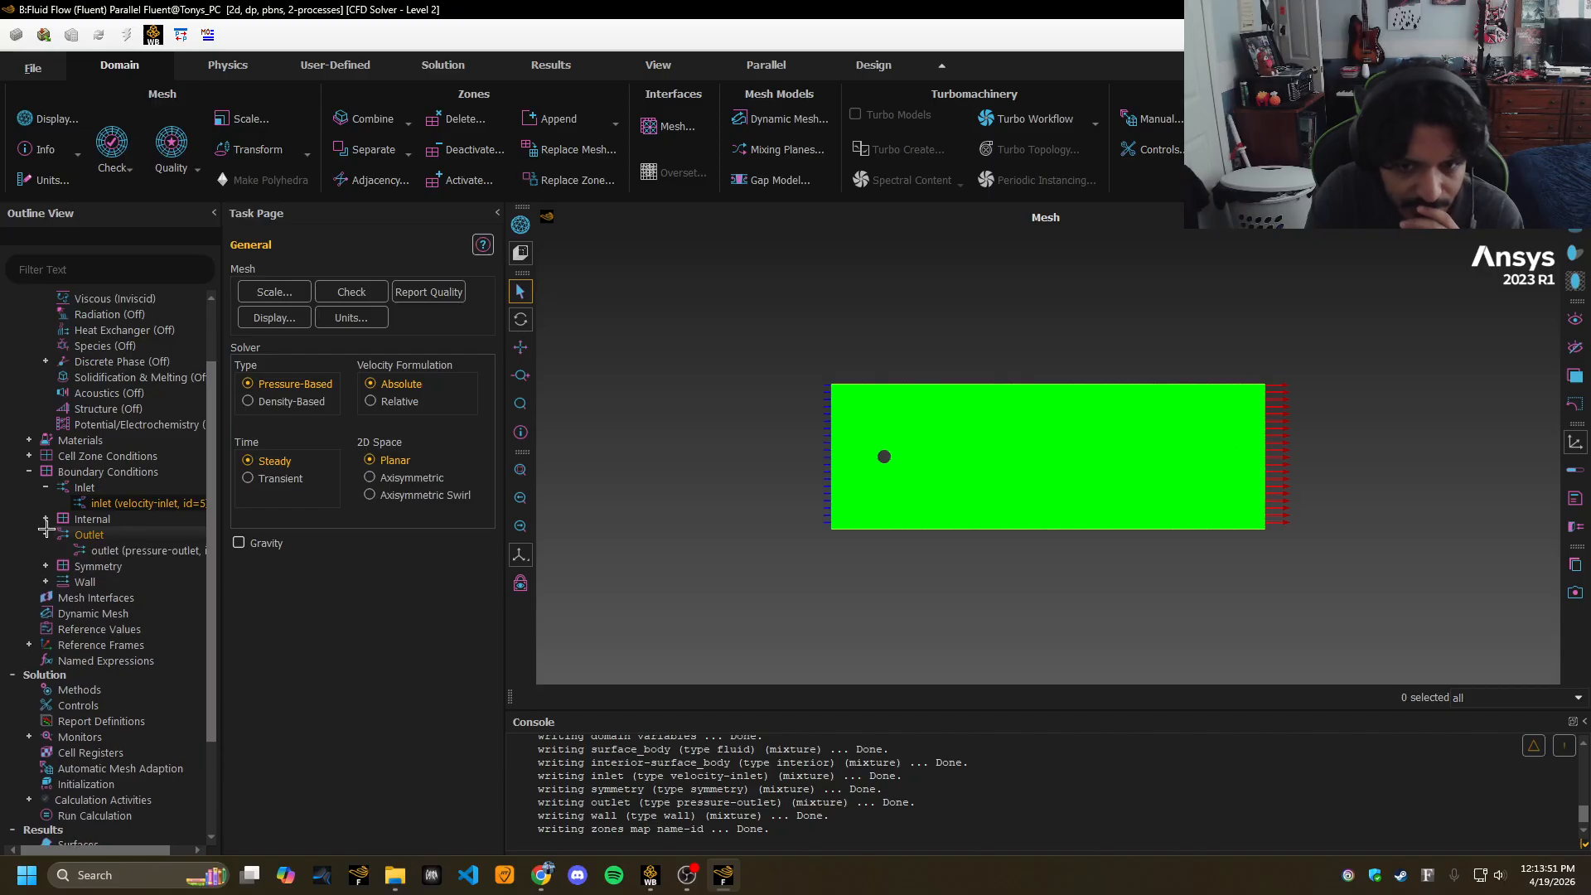
{"action": "left_click", "coordinate": [46, 517]}
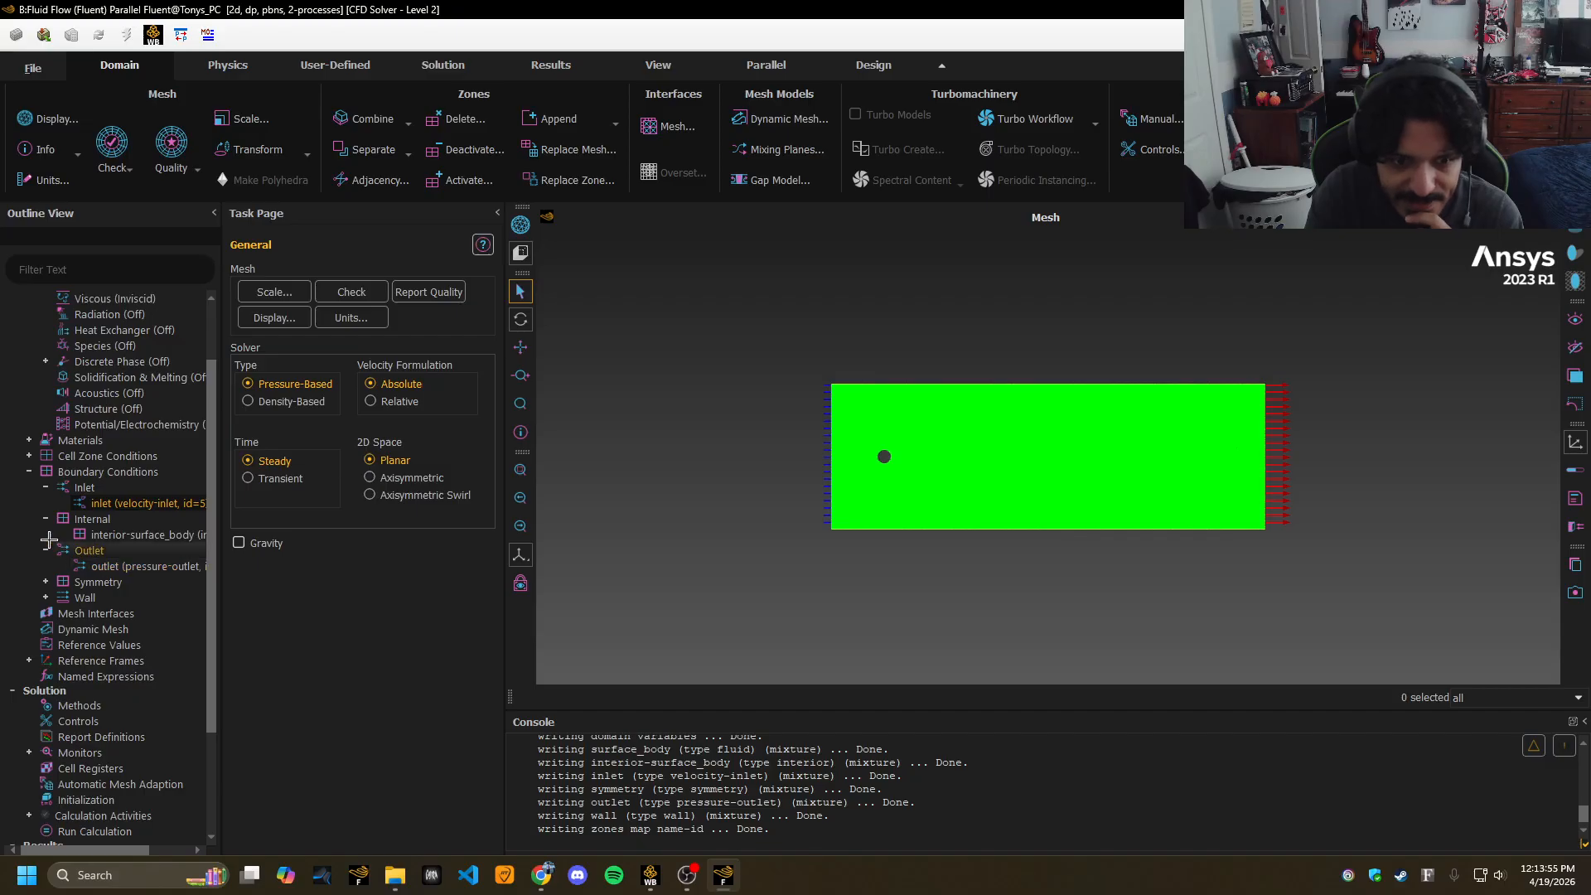
{"action": "left_click", "coordinate": [46, 582]}
{"action": "left_click", "coordinate": [45, 614]}
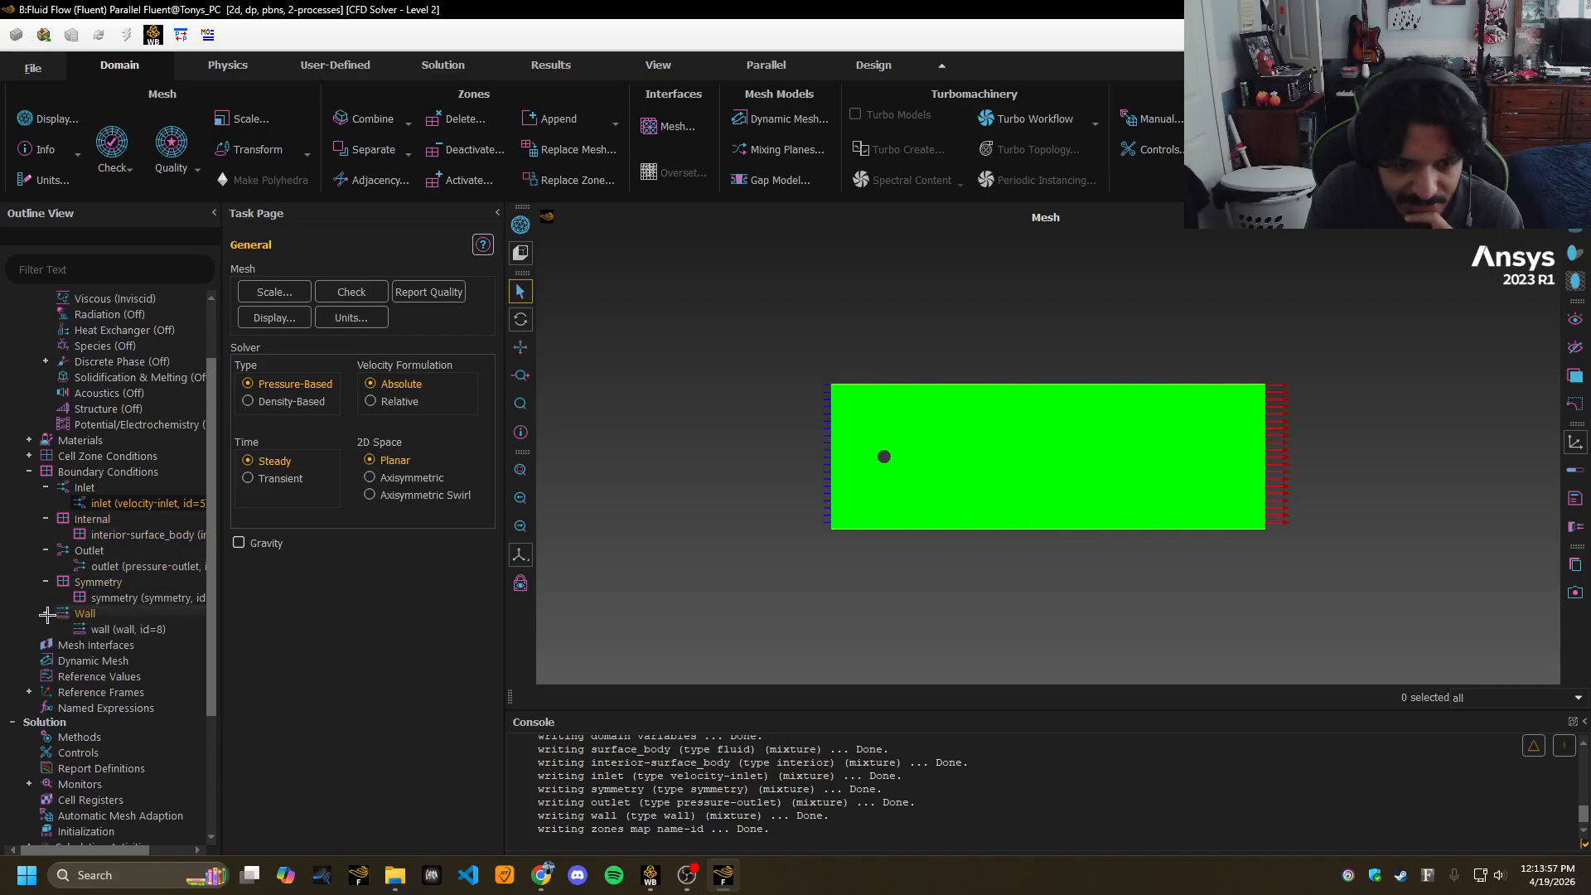
{"action": "left_click", "coordinate": [136, 629]}
{"action": "left_click", "coordinate": [188, 616]}
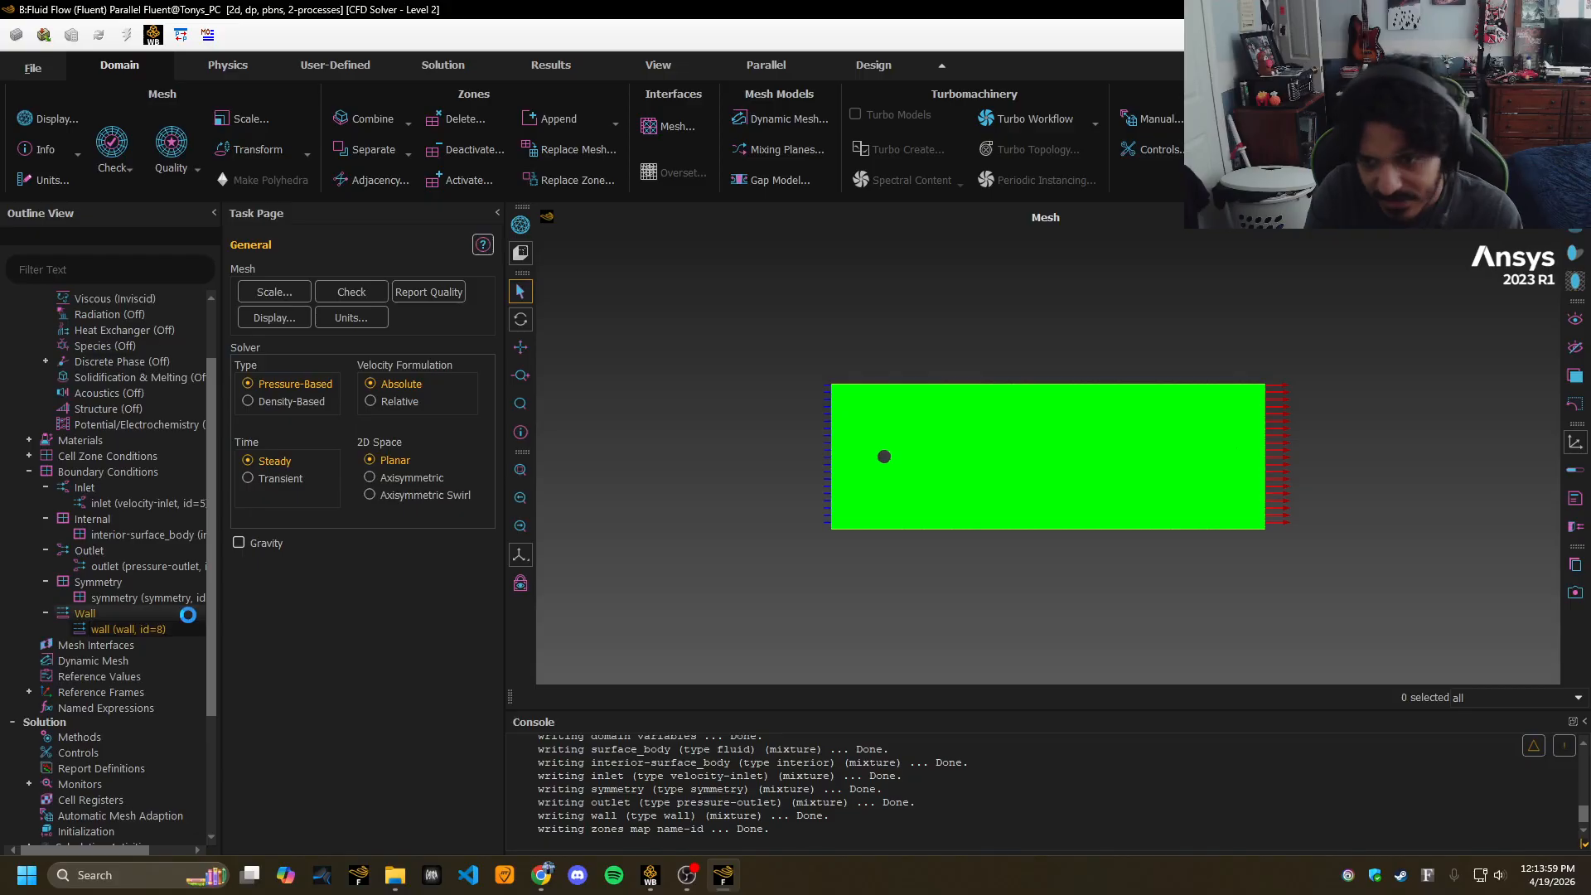
{"action": "double_click", "coordinate": [133, 629]}
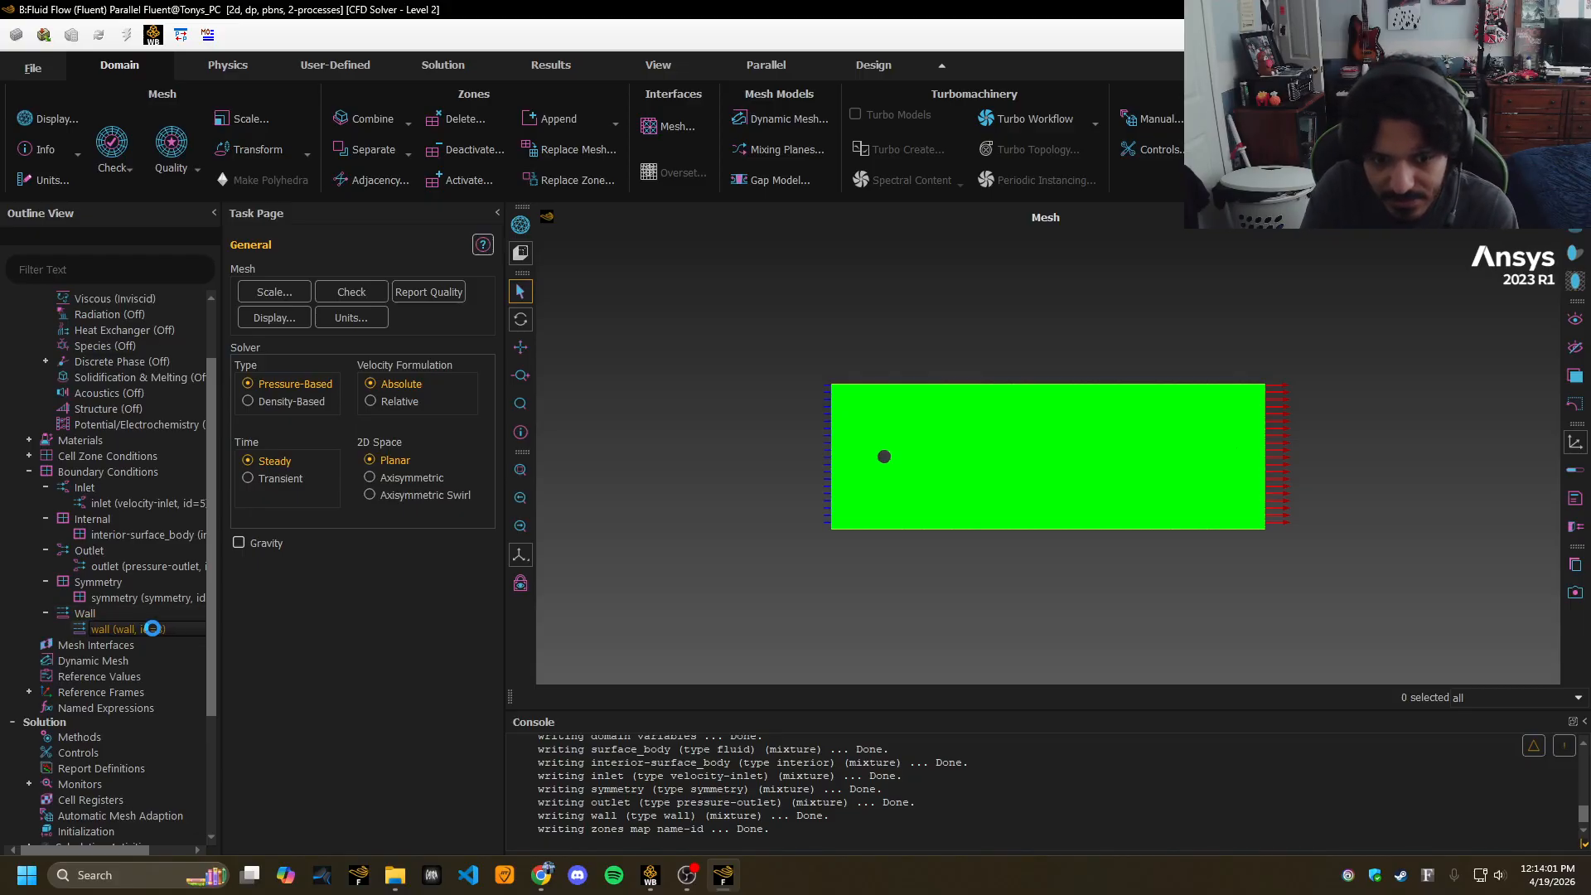
{"action": "left_click", "coordinate": [700, 446]}
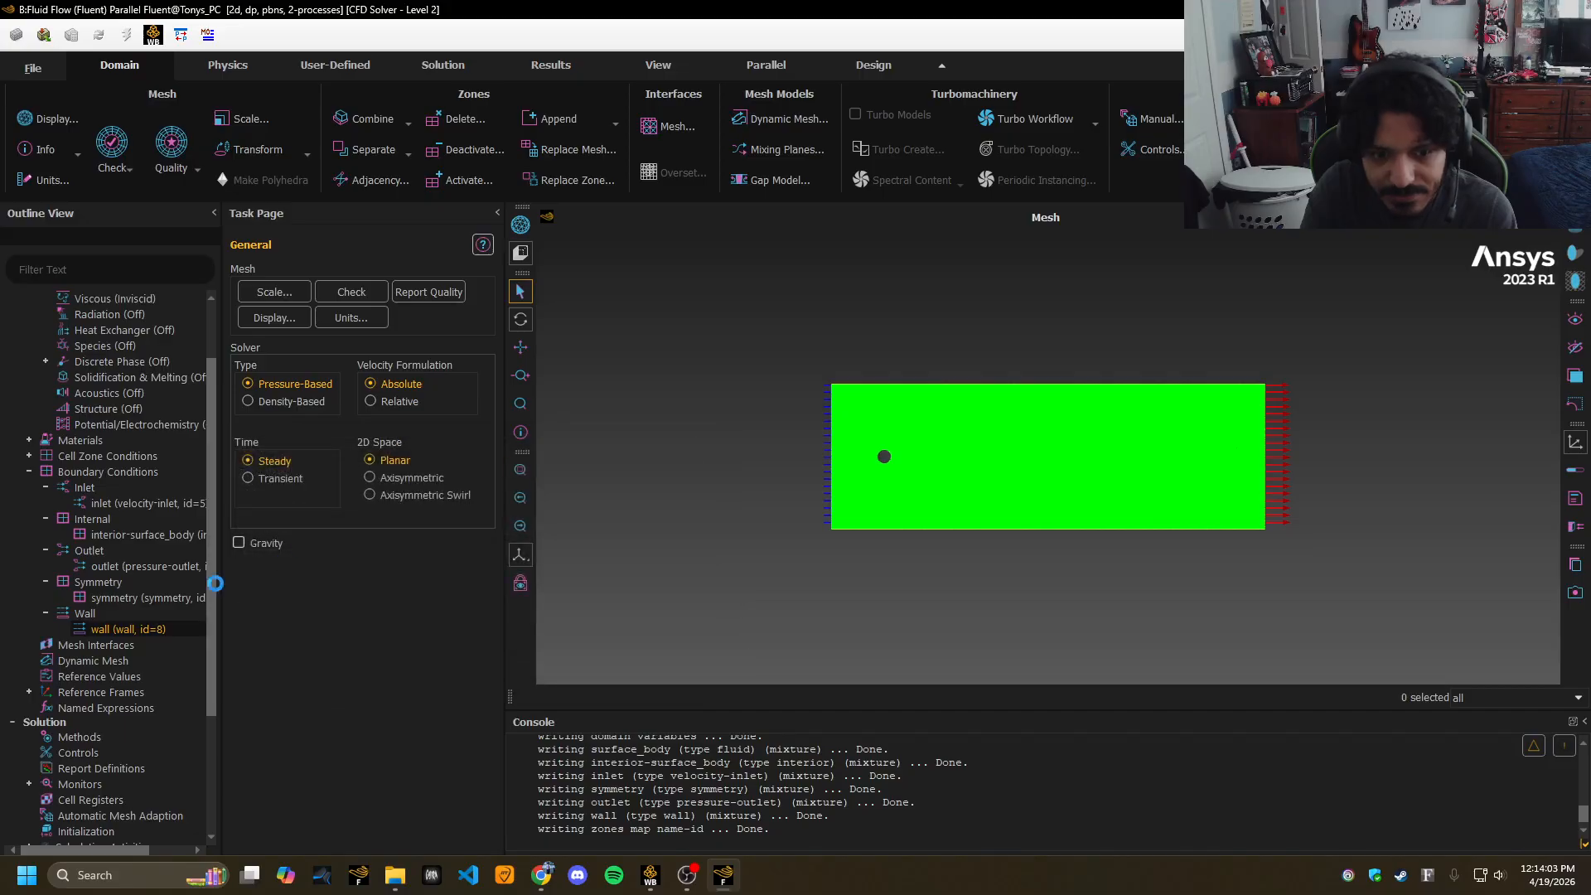
{"action": "scroll", "coordinate": [217, 655], "scroll_direction": "down", "scroll_amount": 2}
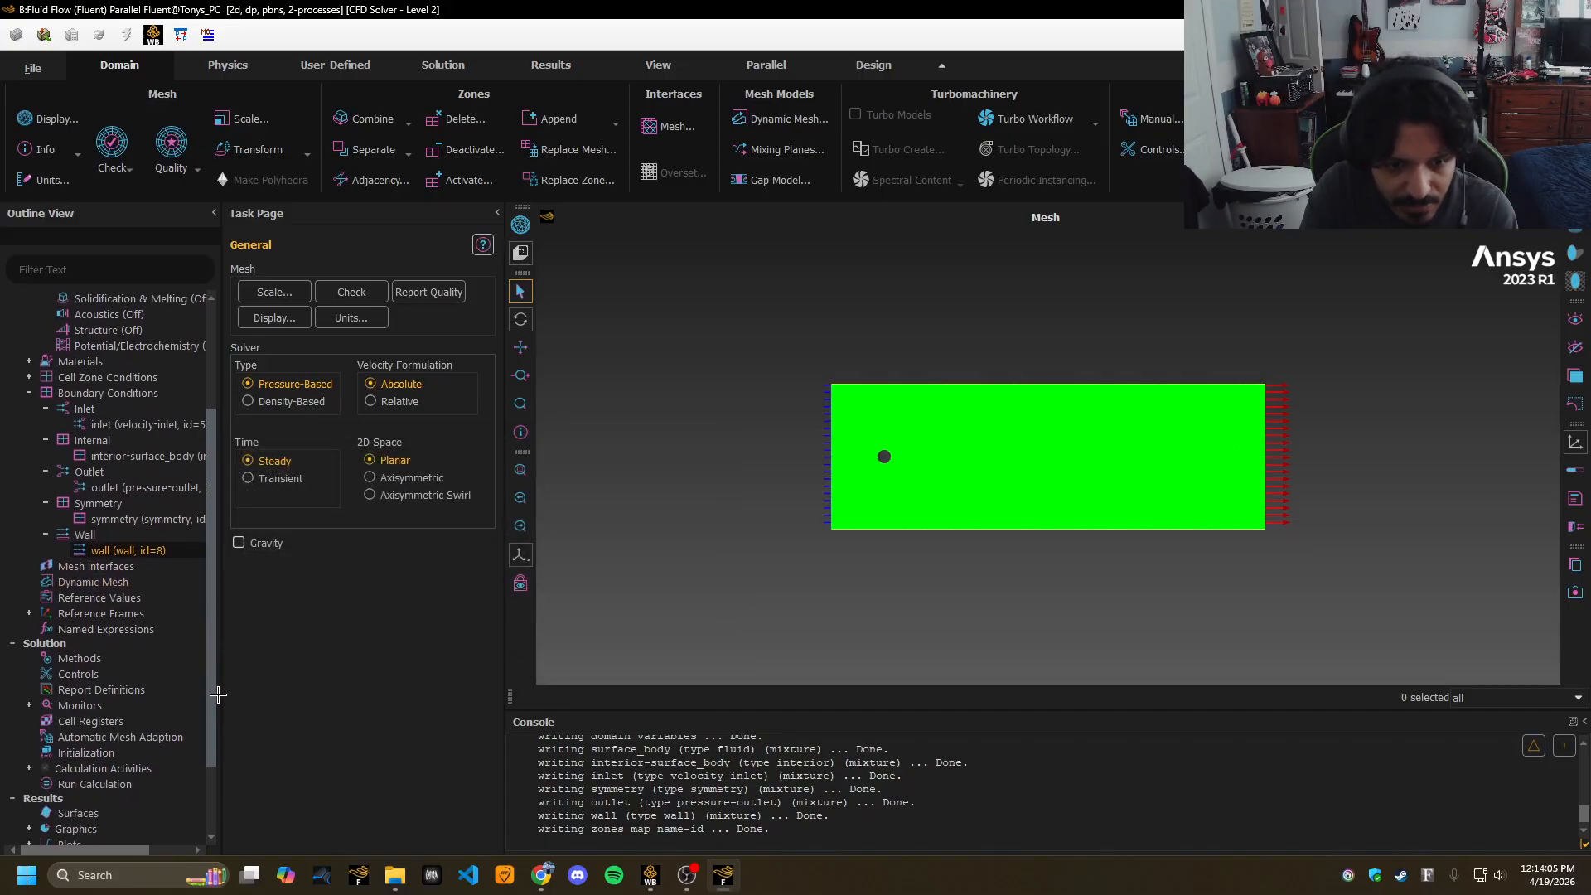
Change the reference velocity to 5 m/s; density stays 1.225 kg/m³ and length 1 m.
{"action": "left_click", "coordinate": [74, 598]}
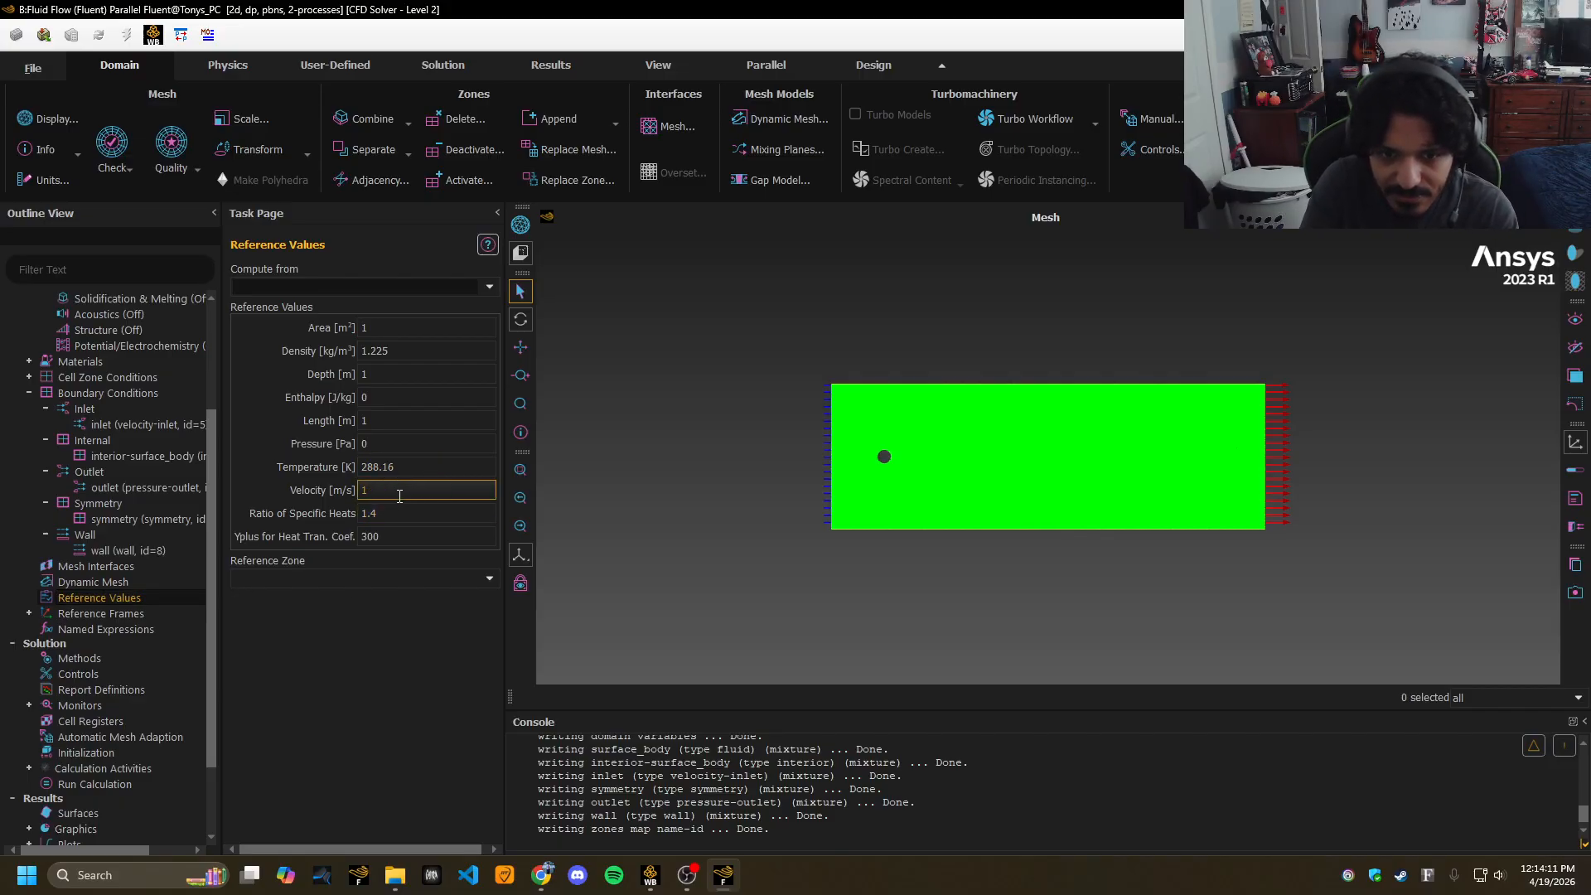
{"action": "key", "text": "BackSpace"}
{"action": "type", "text": "5"}
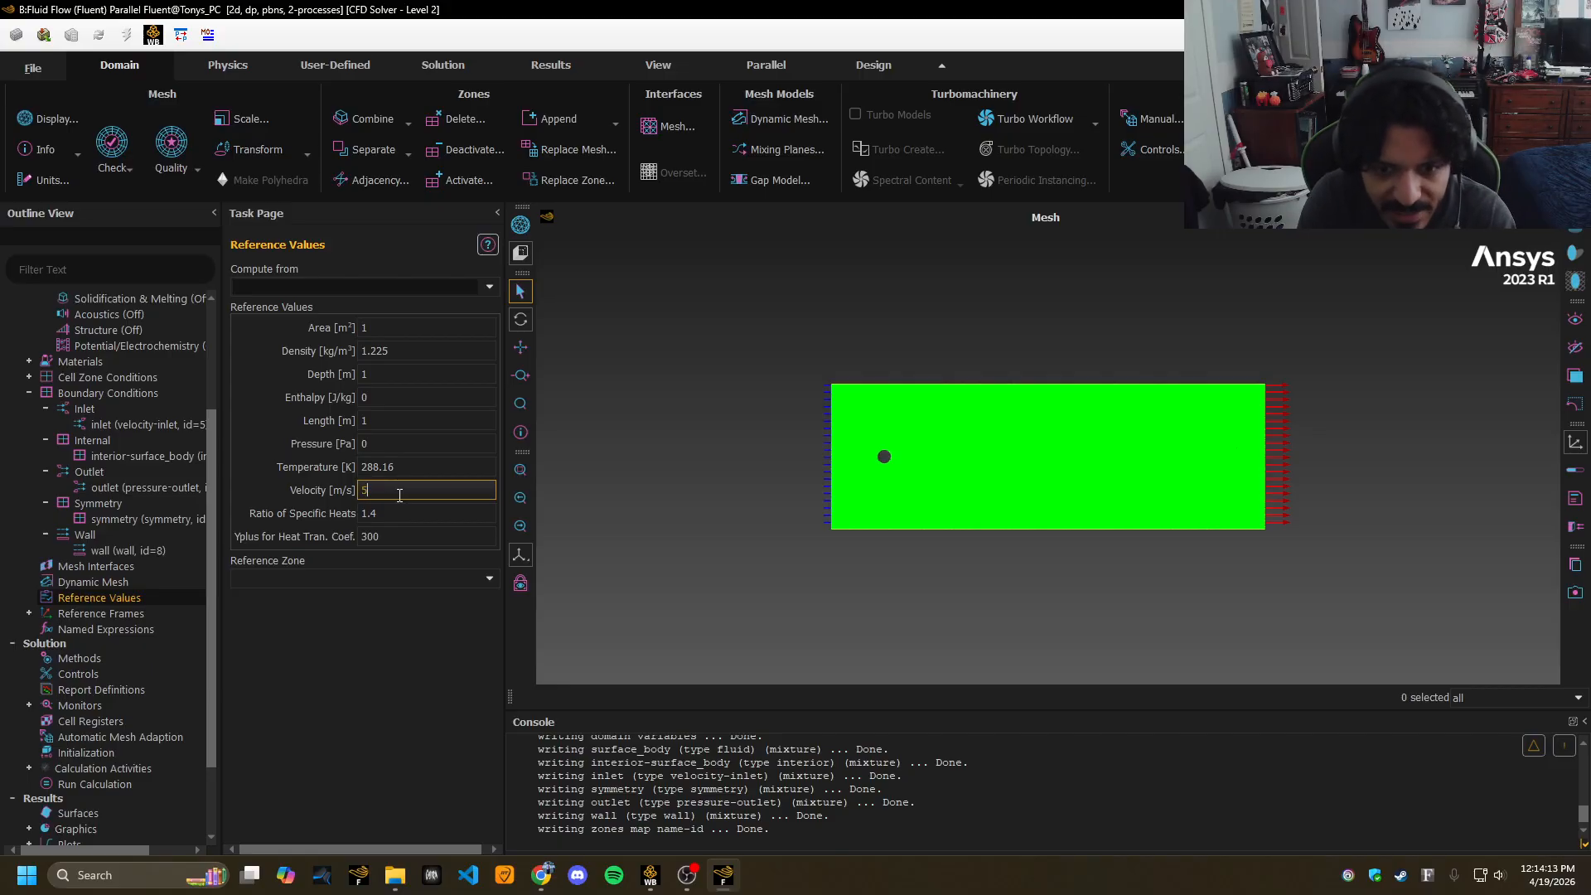
{"action": "left_click", "coordinate": [412, 632]}
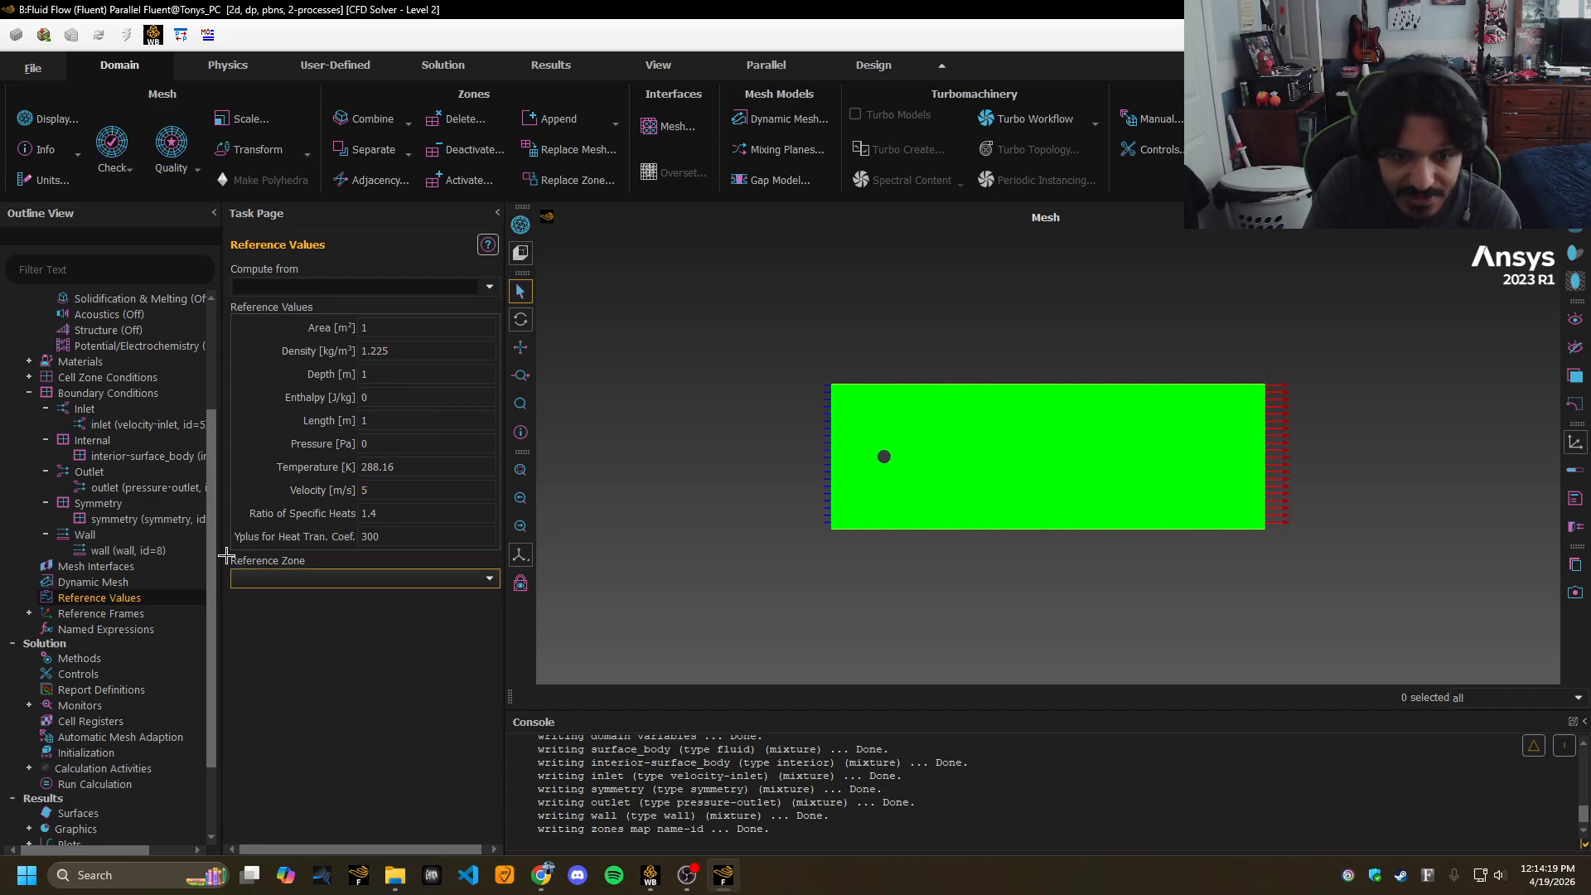
{"action": "left_click_drag", "start_coordinate": [215, 522], "coordinate": [228, 644]}
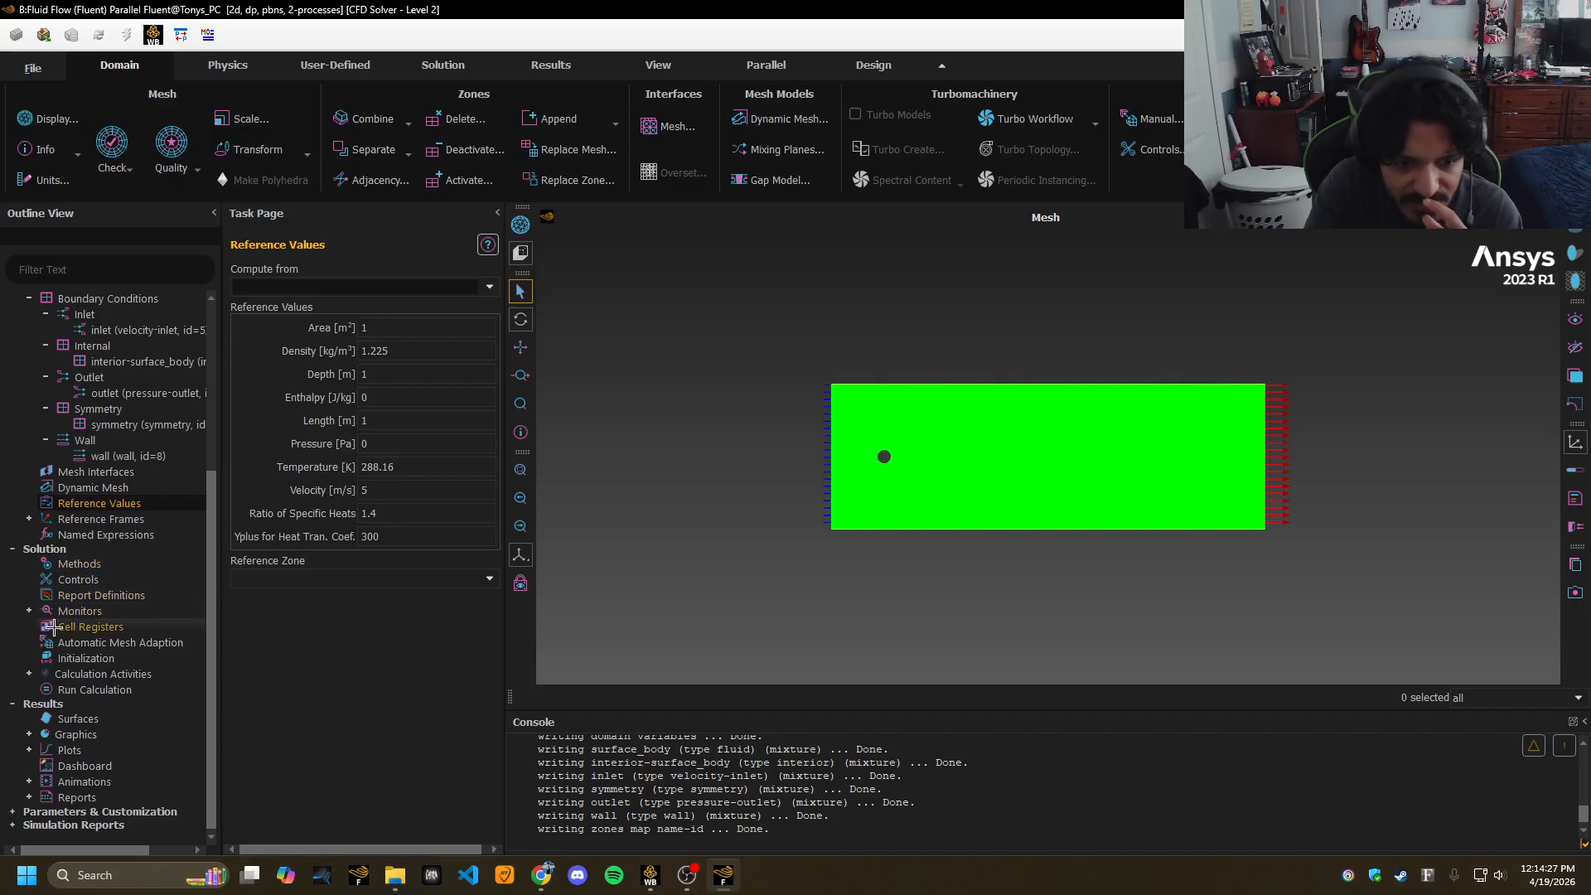
Hybrid-initialize the flow field and set Number of Iterations to 100.
{"action": "left_click", "coordinate": [75, 658]}
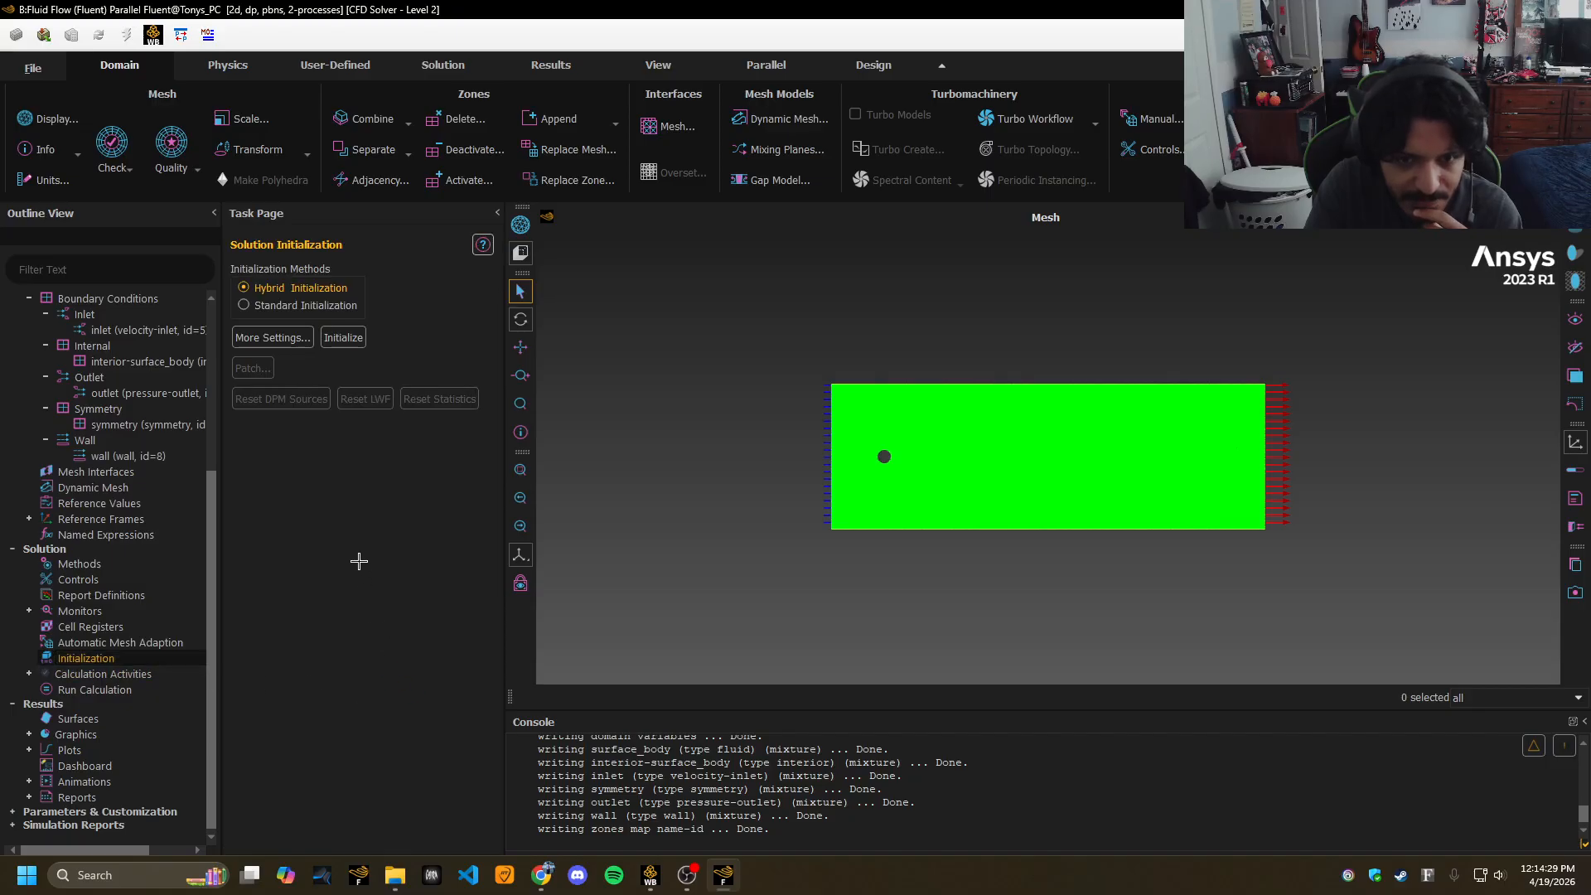
{"action": "left_click", "coordinate": [331, 341]}
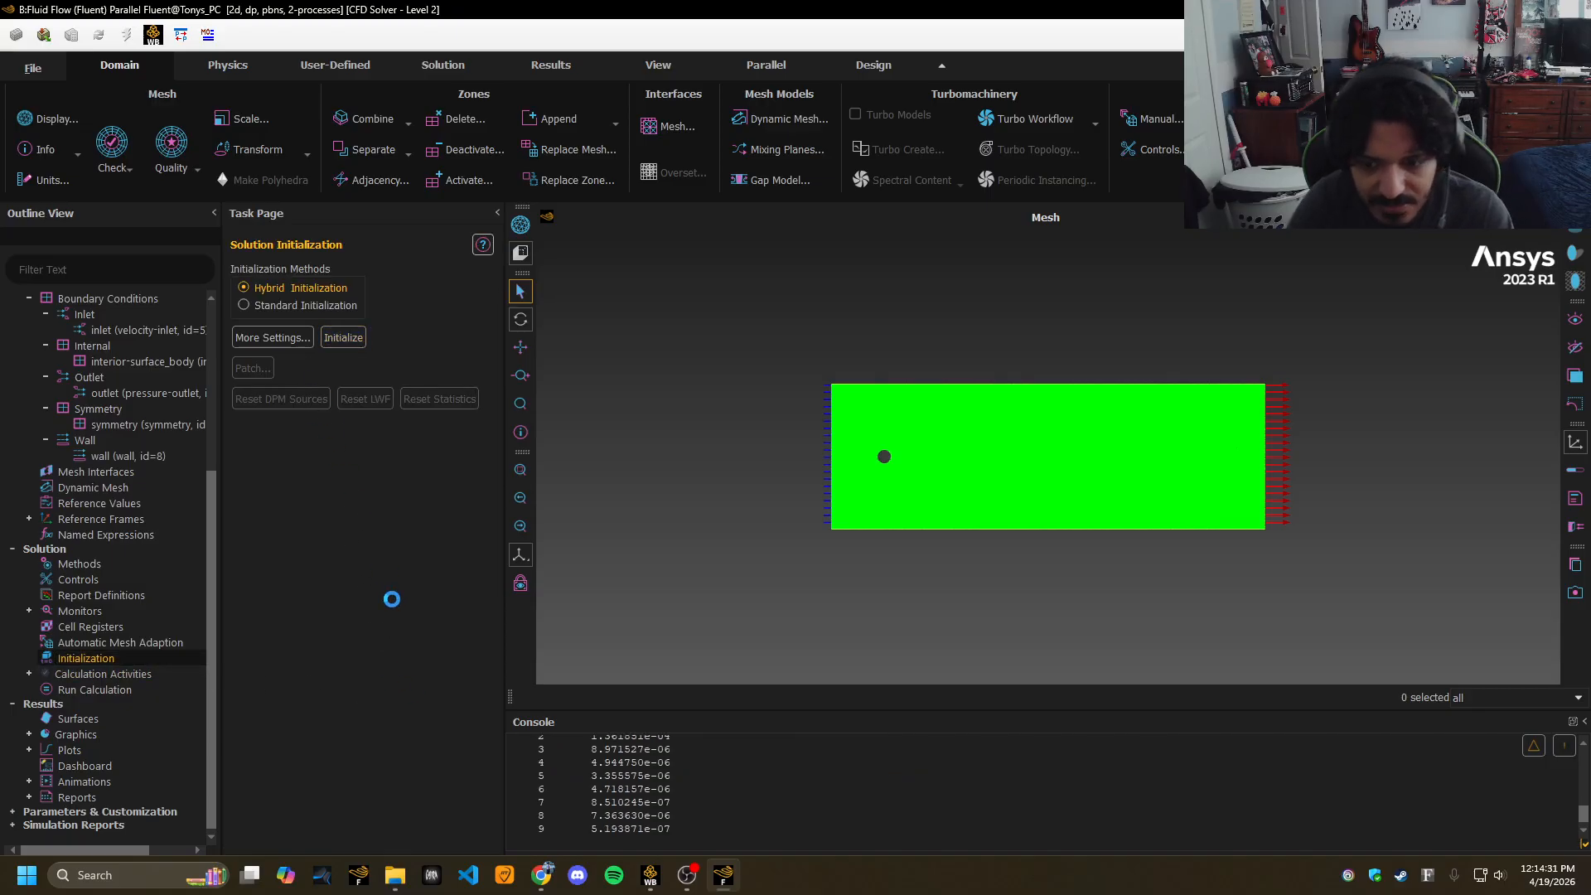
{"action": "left_click", "coordinate": [104, 690]}
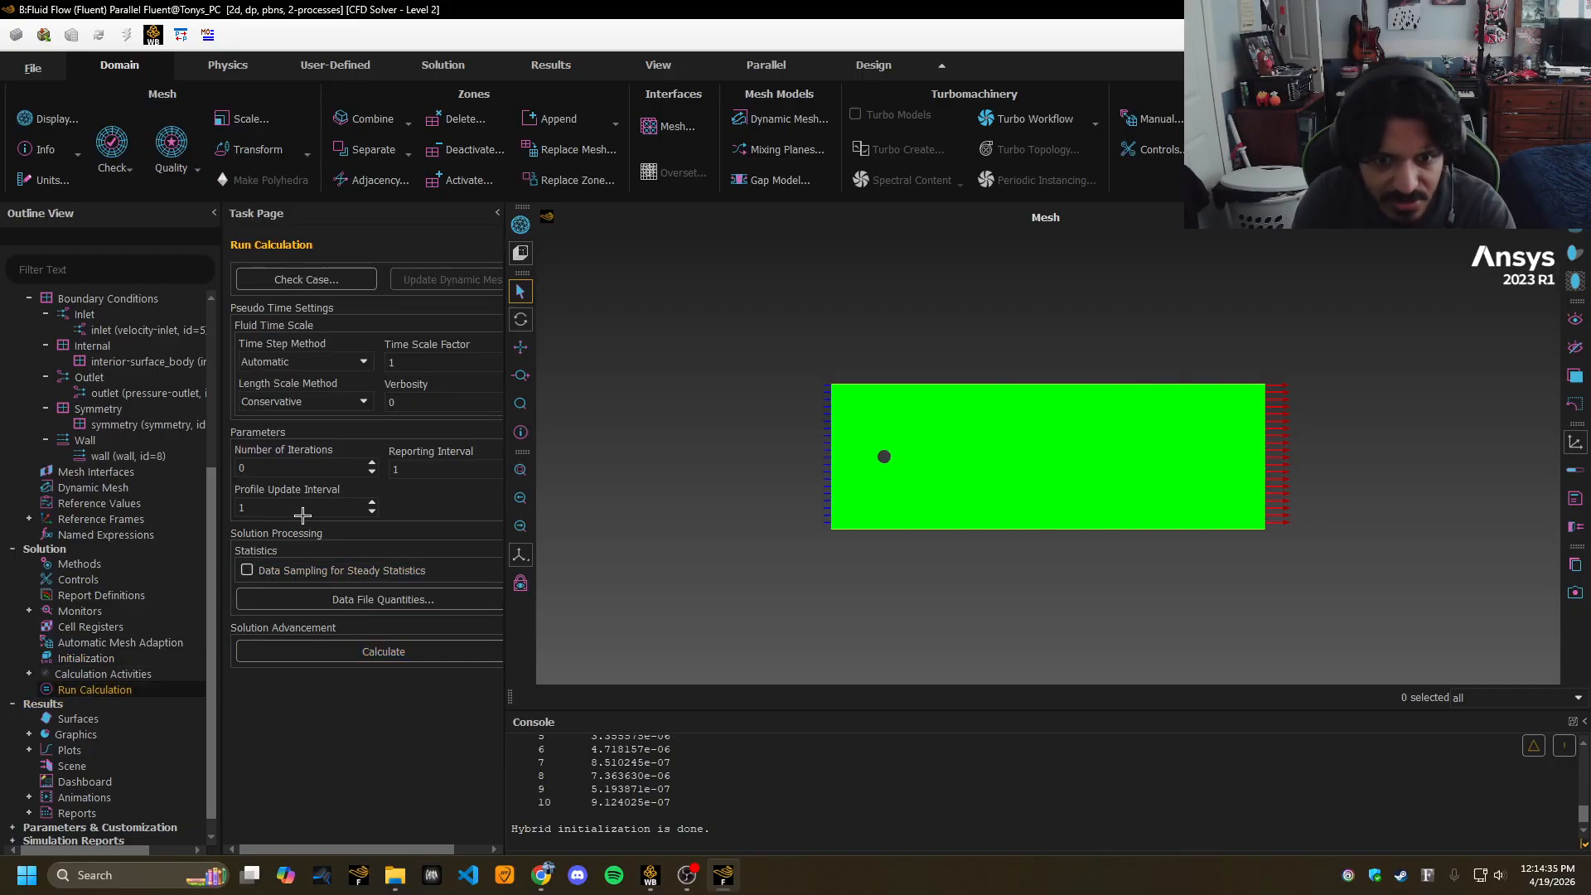
{"action": "left_click", "coordinate": [279, 468]}
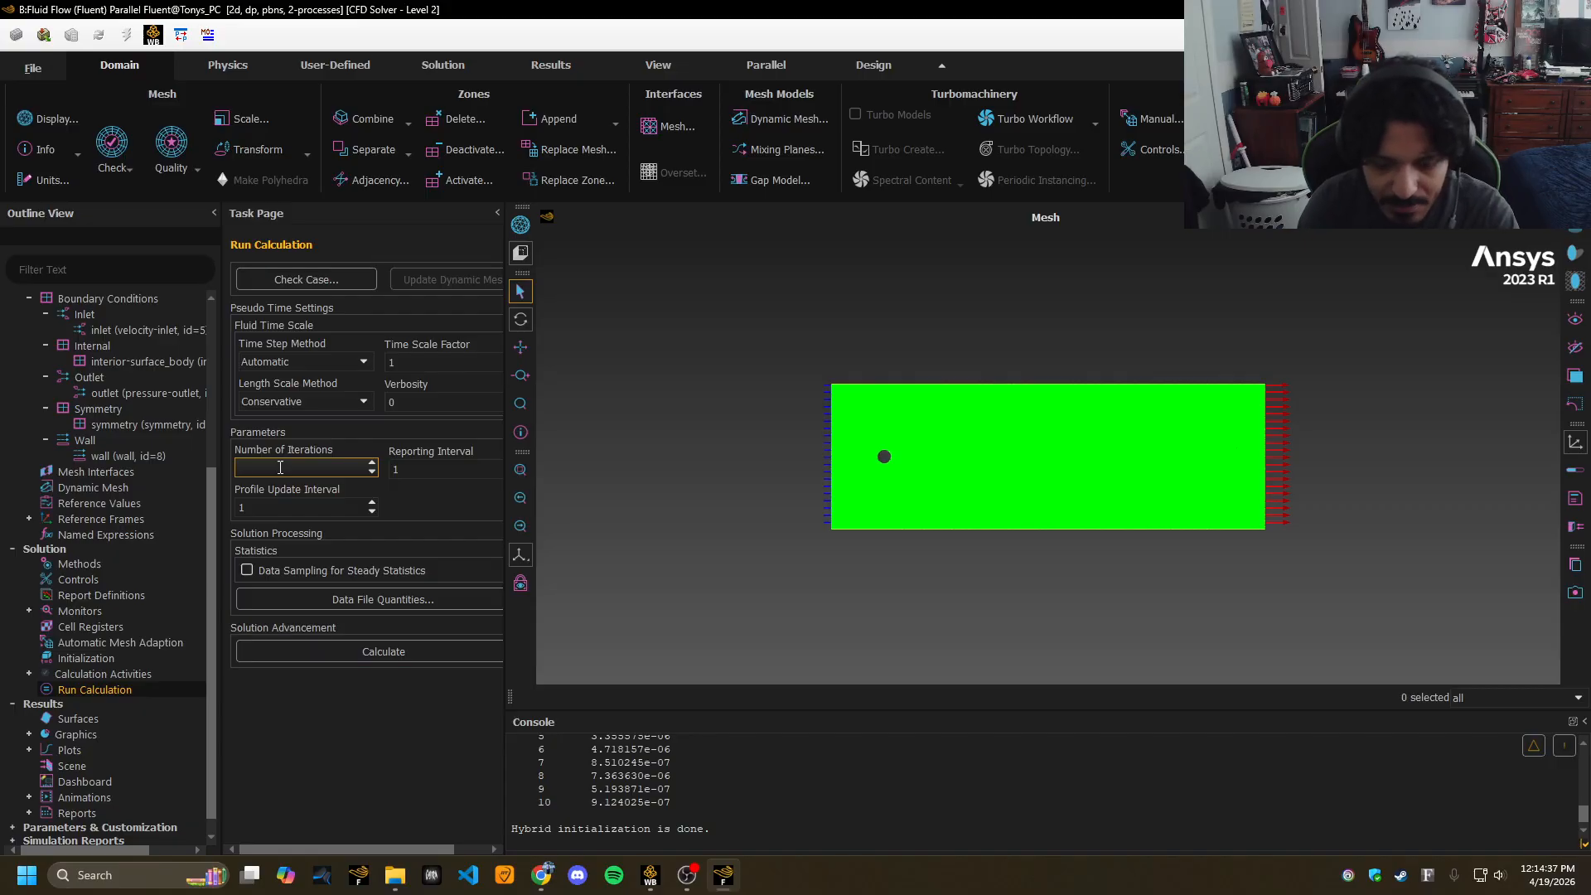
{"action": "left_click", "coordinate": [394, 775]}
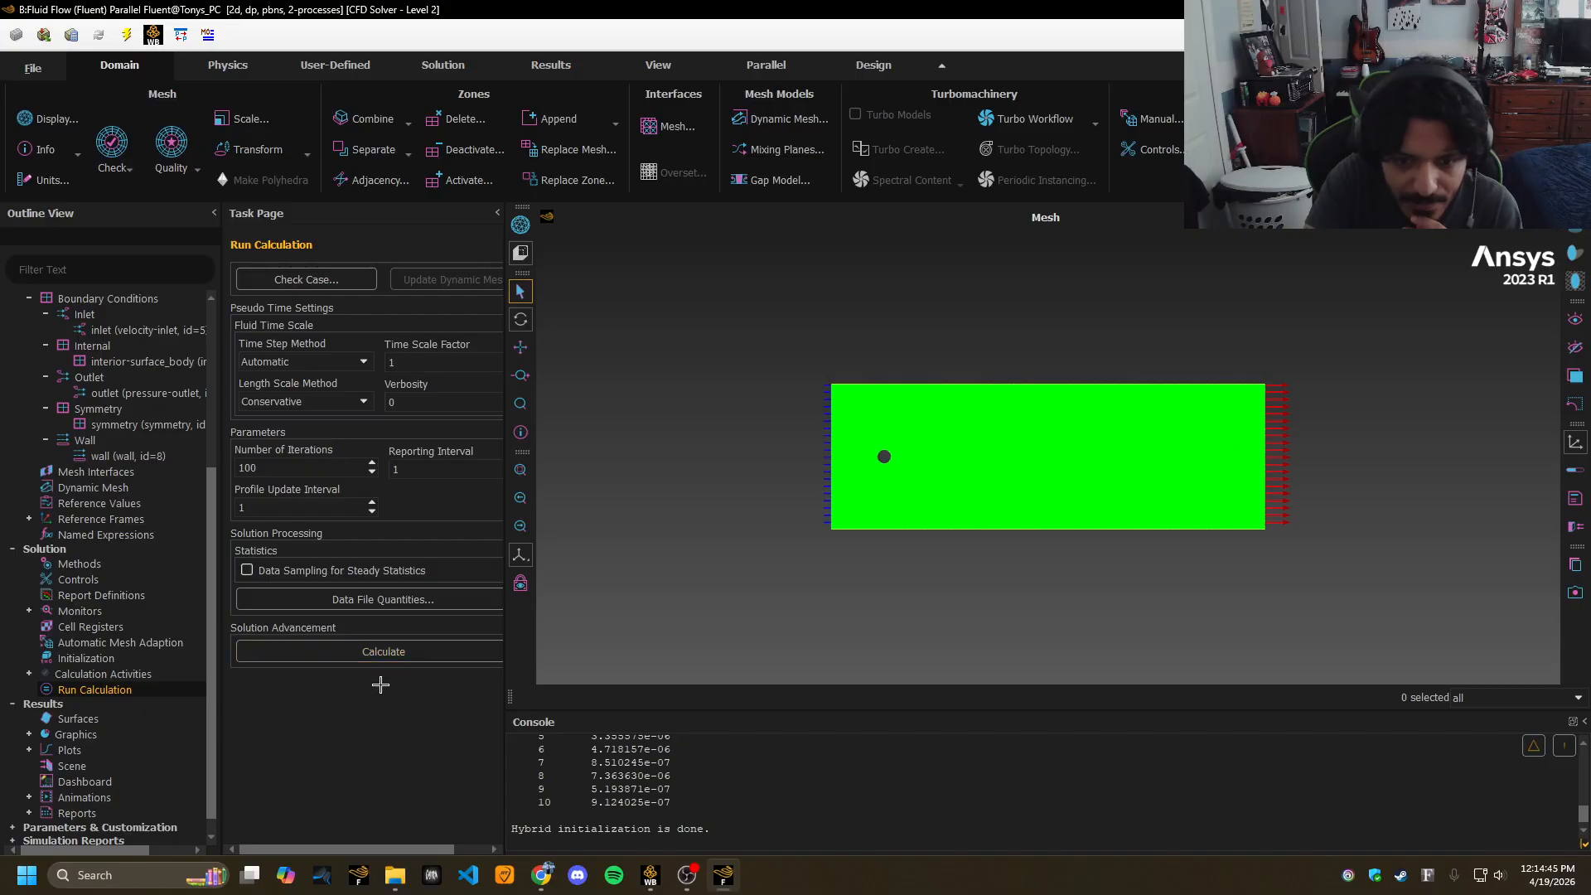
Run the 100 inviscid iterations to completion, then check the assignment page in Chrome.
{"action": "left_click", "coordinate": [355, 652]}
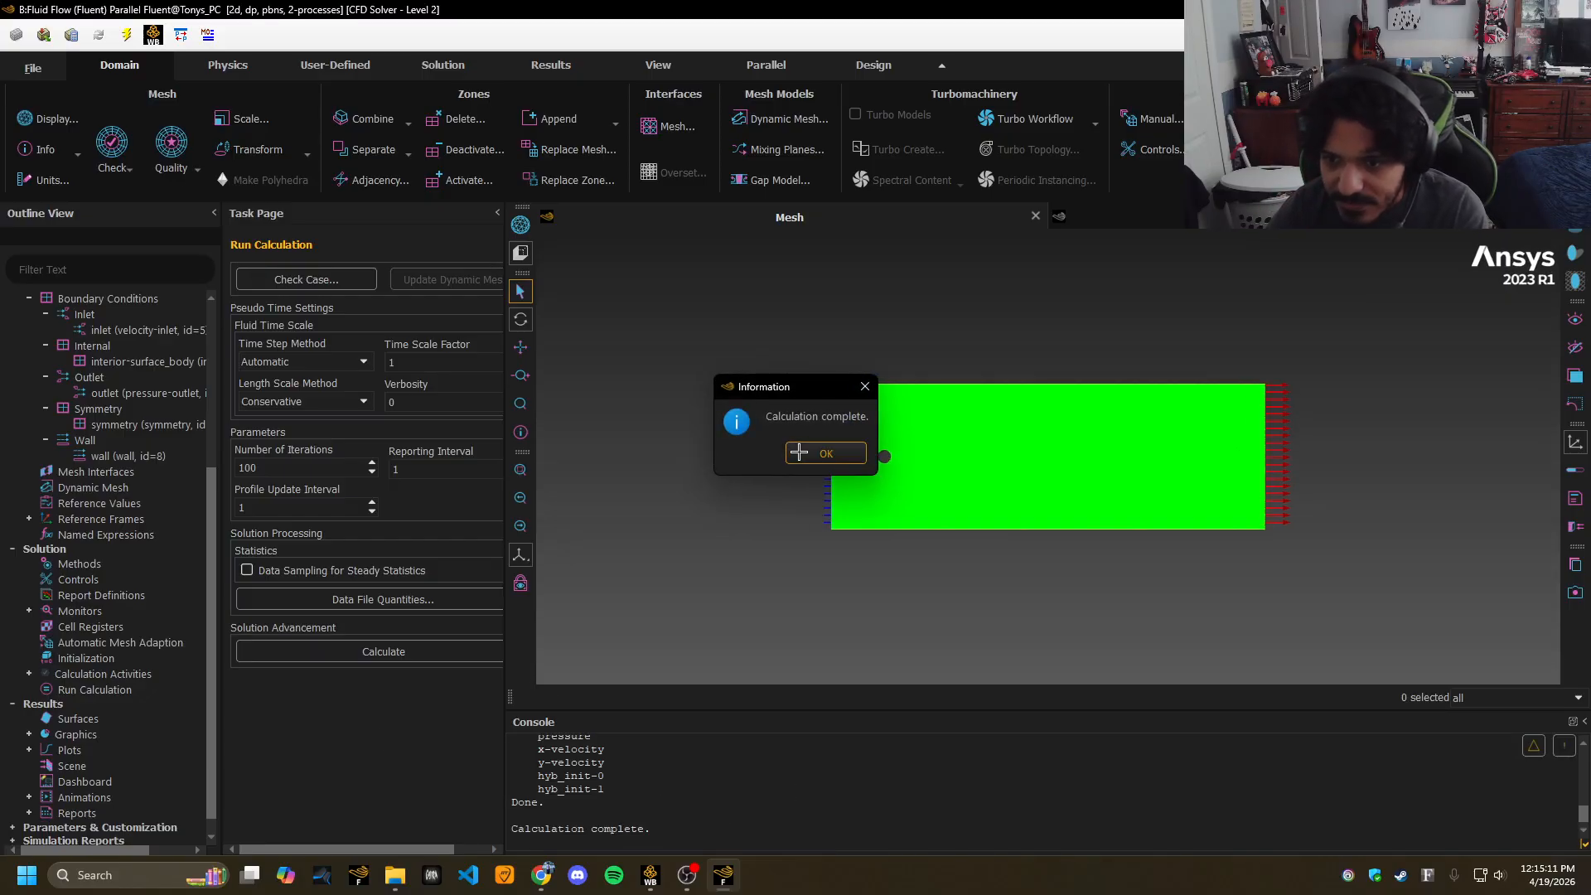
{"action": "left_click", "coordinate": [820, 453]}
{"action": "scroll", "coordinate": [194, 672], "scroll_direction": "down", "scroll_amount": 1}
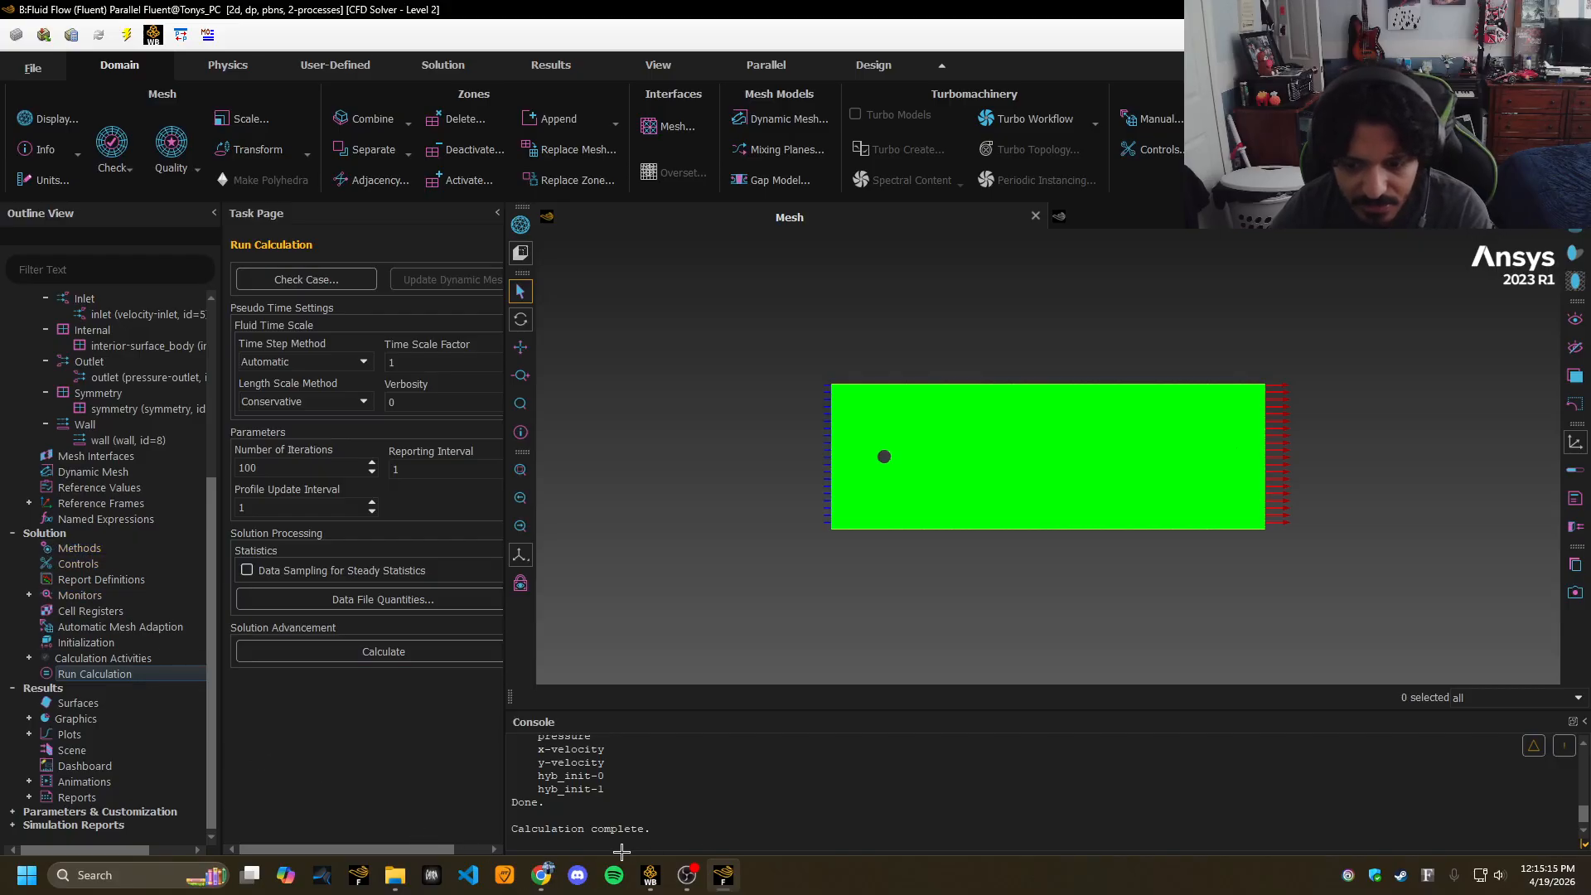
{"action": "left_click_drag", "start_coordinate": [543, 875], "coordinate": [687, 879]}
{"action": "left_click", "coordinate": [687, 881]}
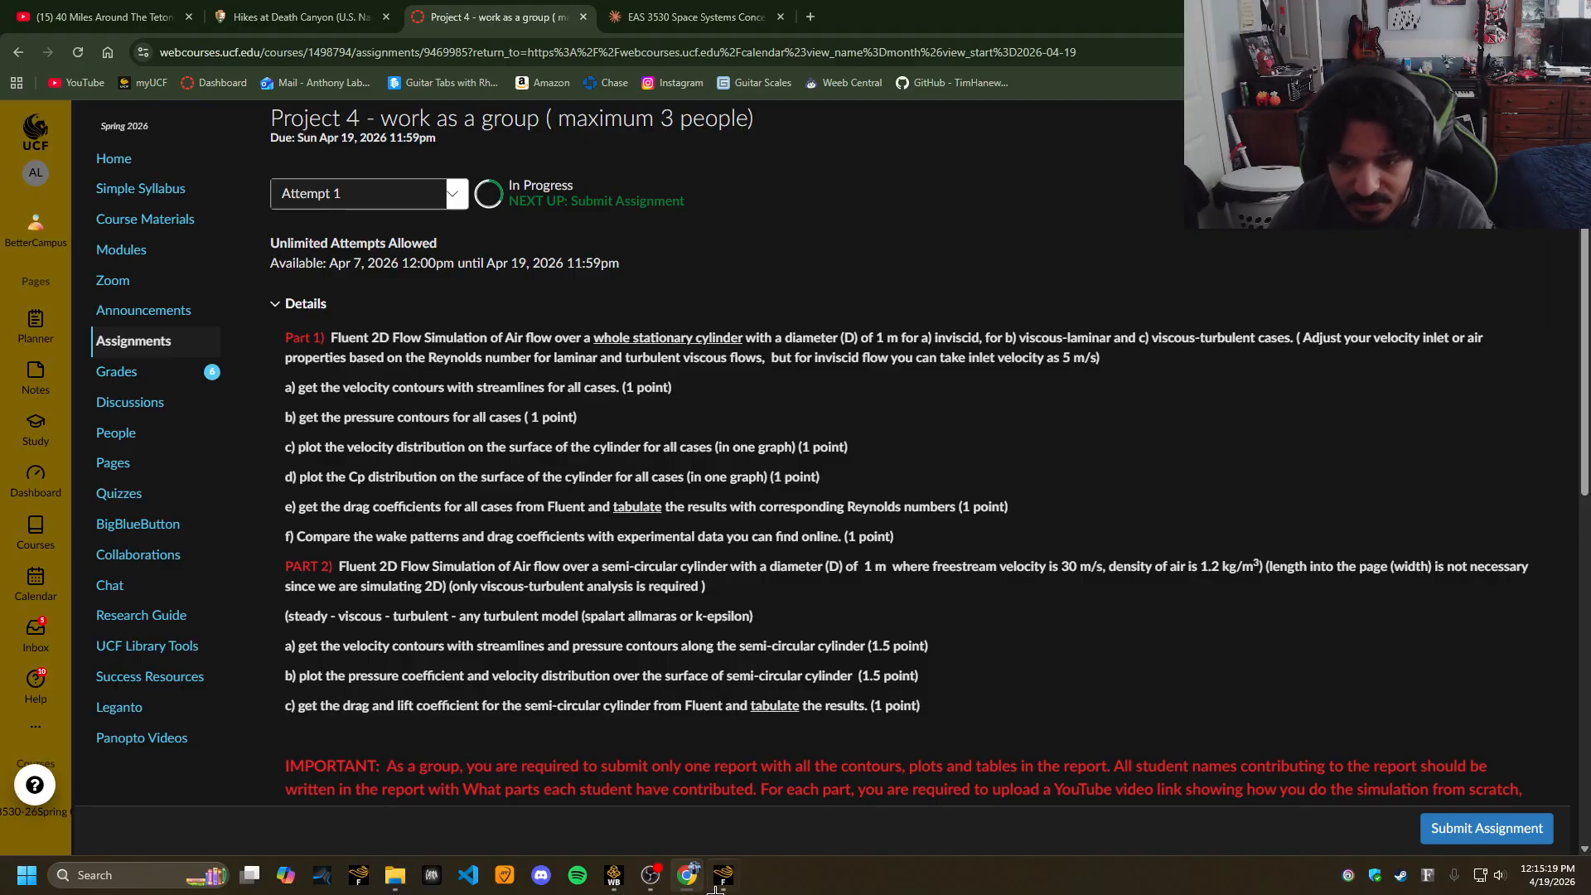
{"action": "left_click", "coordinate": [718, 882]}
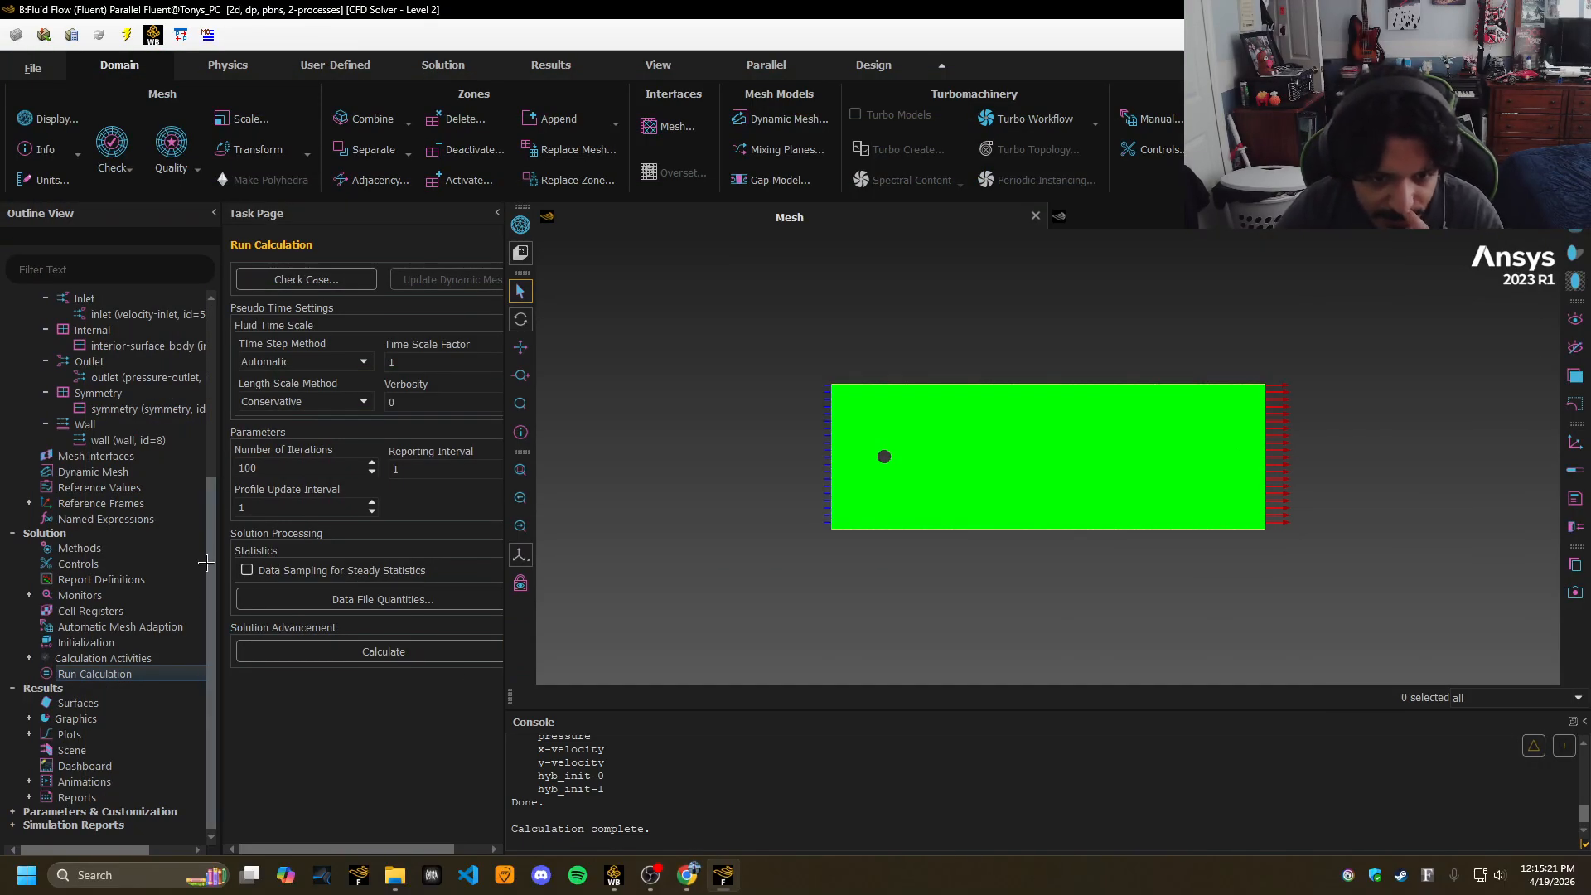
Display filled Velocity Magnitude contours as contour-1, zoomed and centred on the cylinder.
{"action": "left_click", "coordinate": [29, 719]}
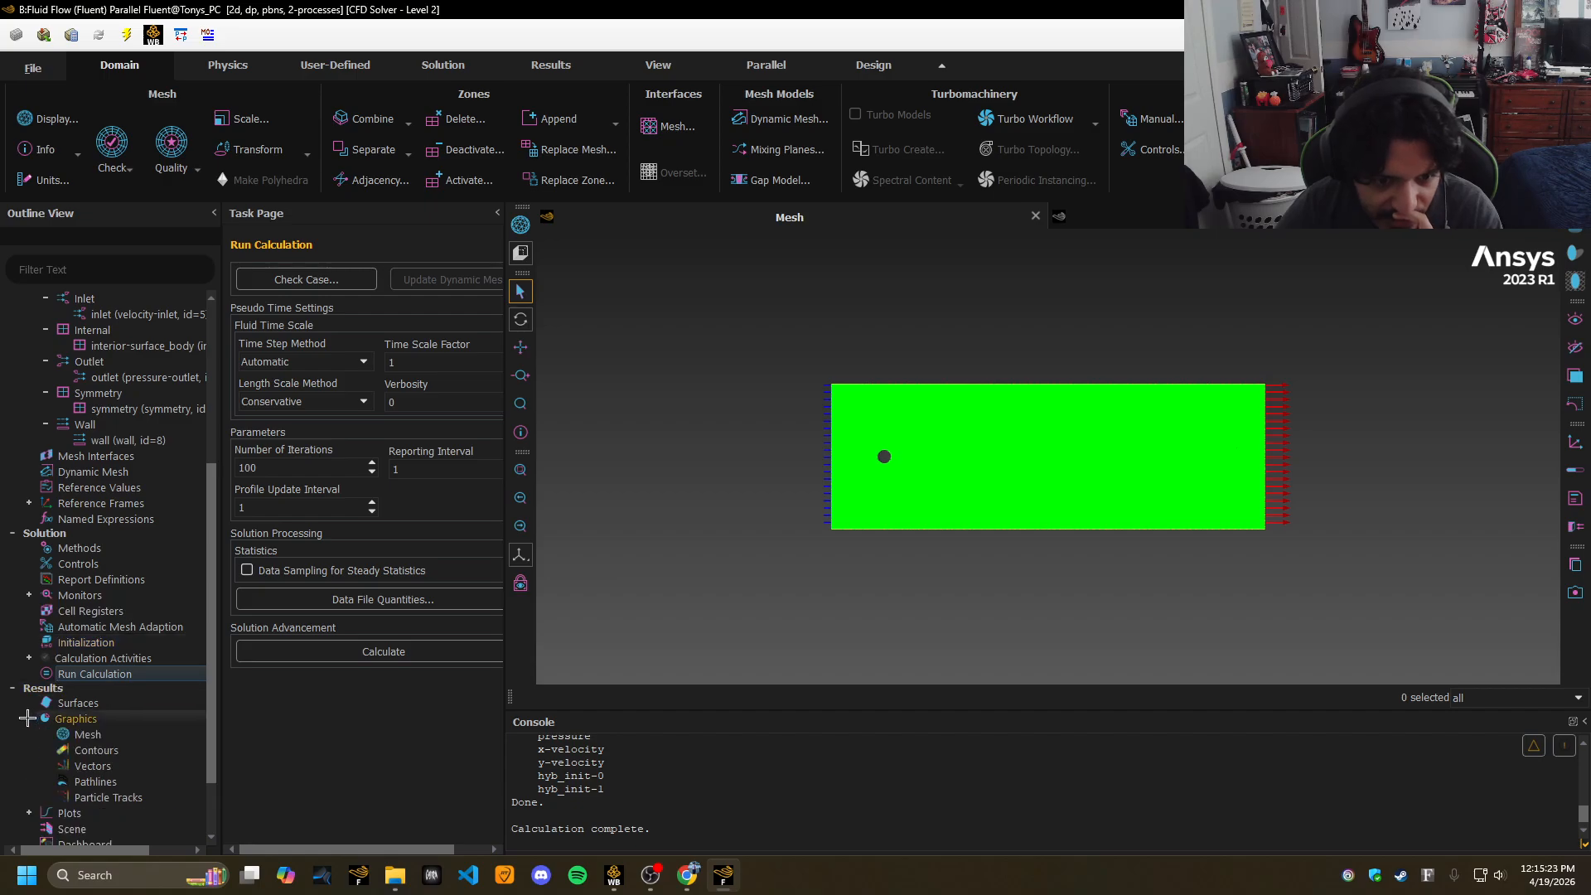
{"action": "double_click", "coordinate": [112, 751]}
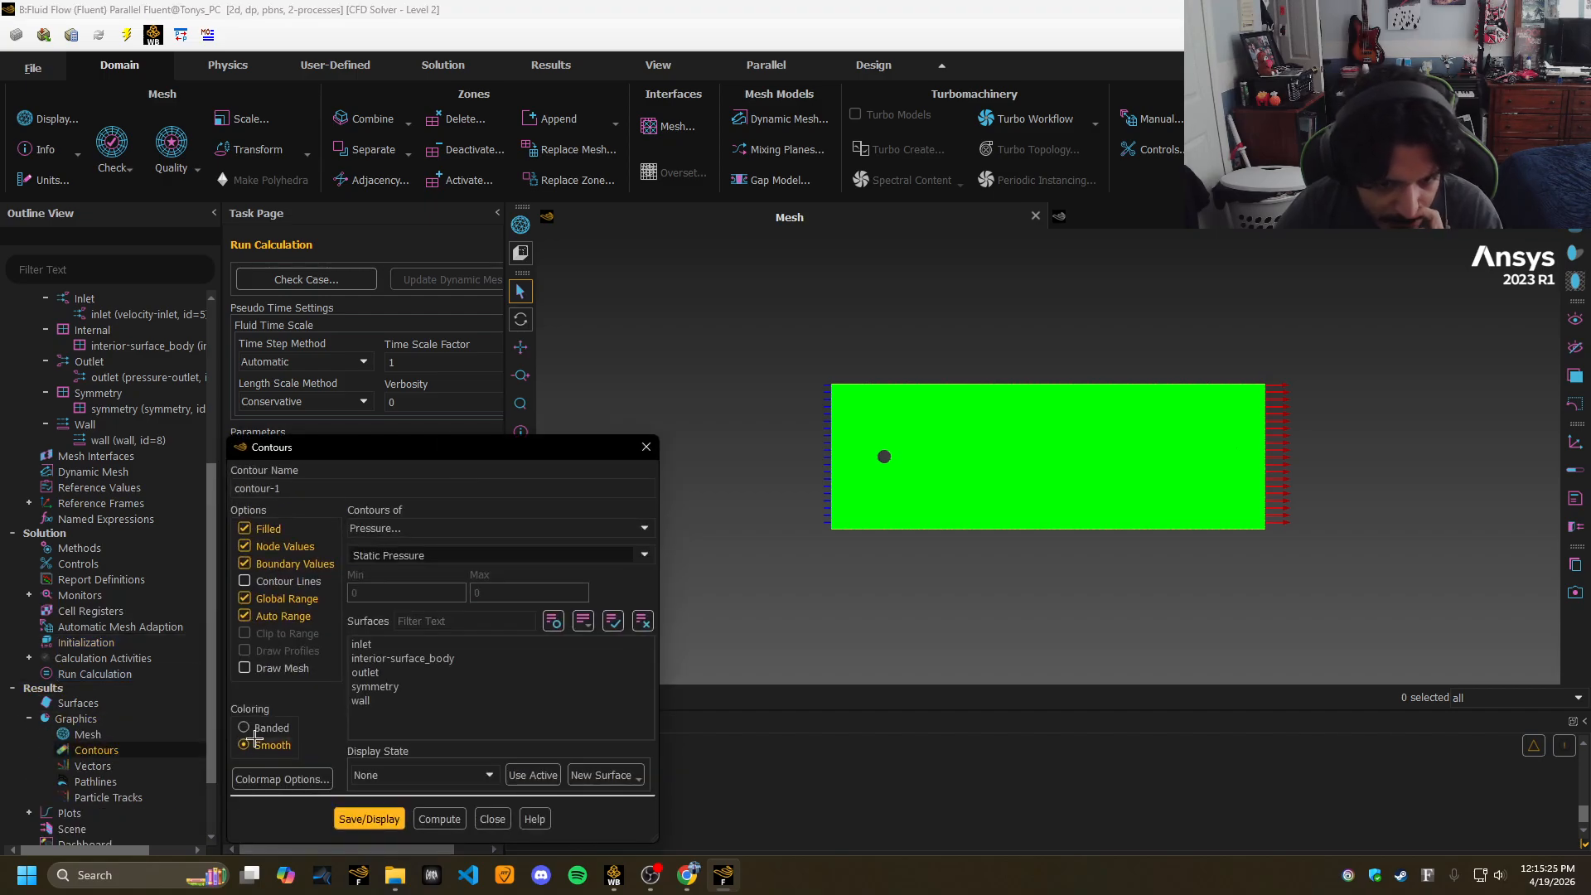
{"action": "left_click_drag", "start_coordinate": [460, 448], "coordinate": [428, 341]}
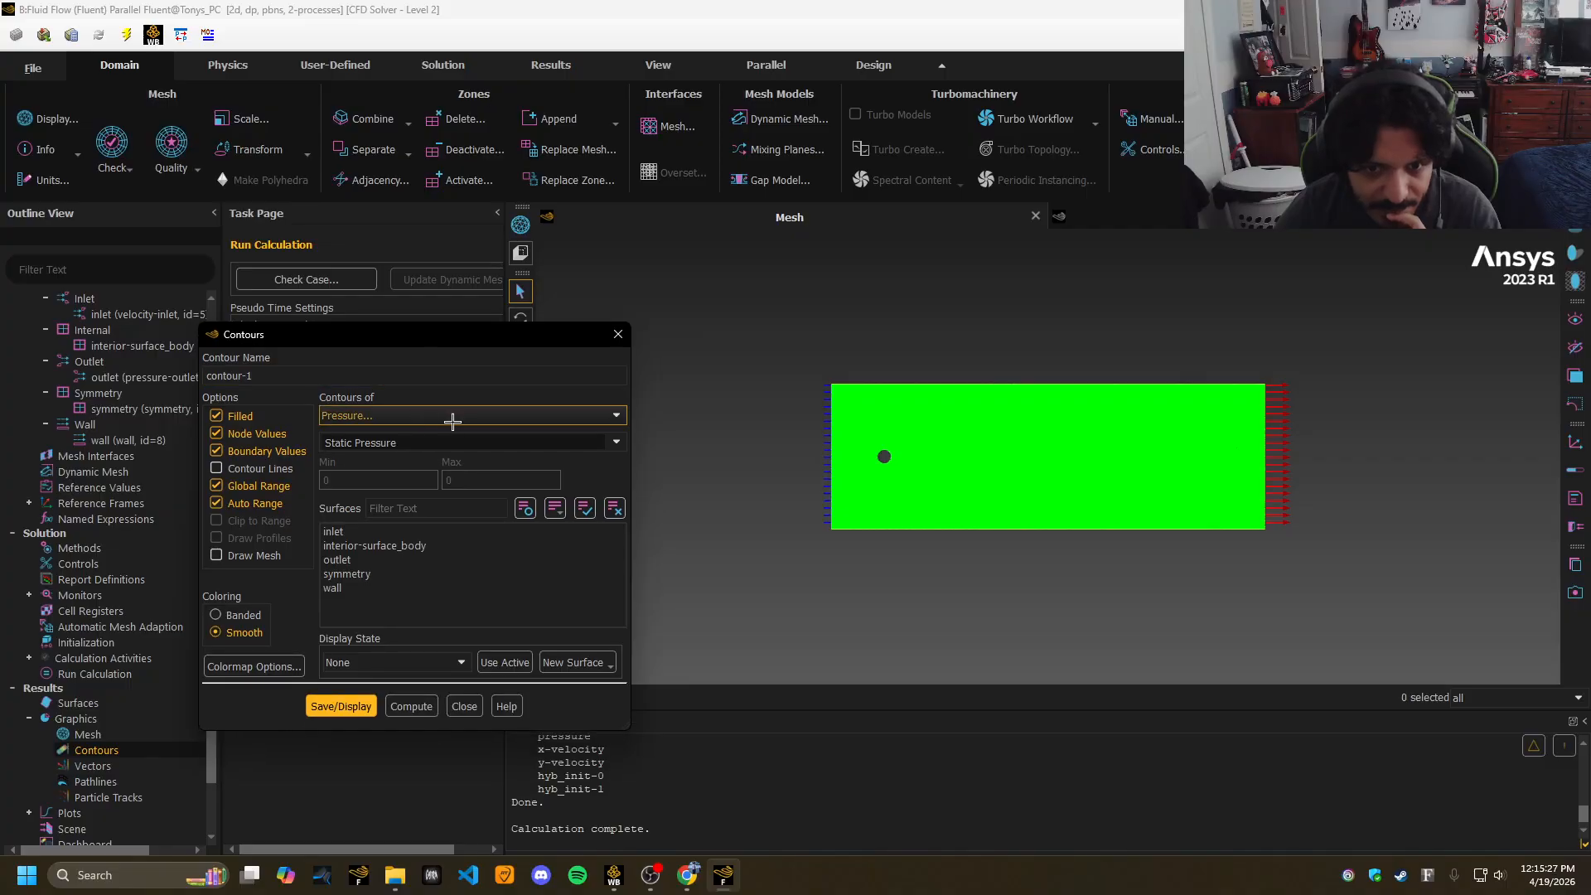
{"action": "left_click", "coordinate": [604, 416]}
{"action": "left_click", "coordinate": [419, 455]}
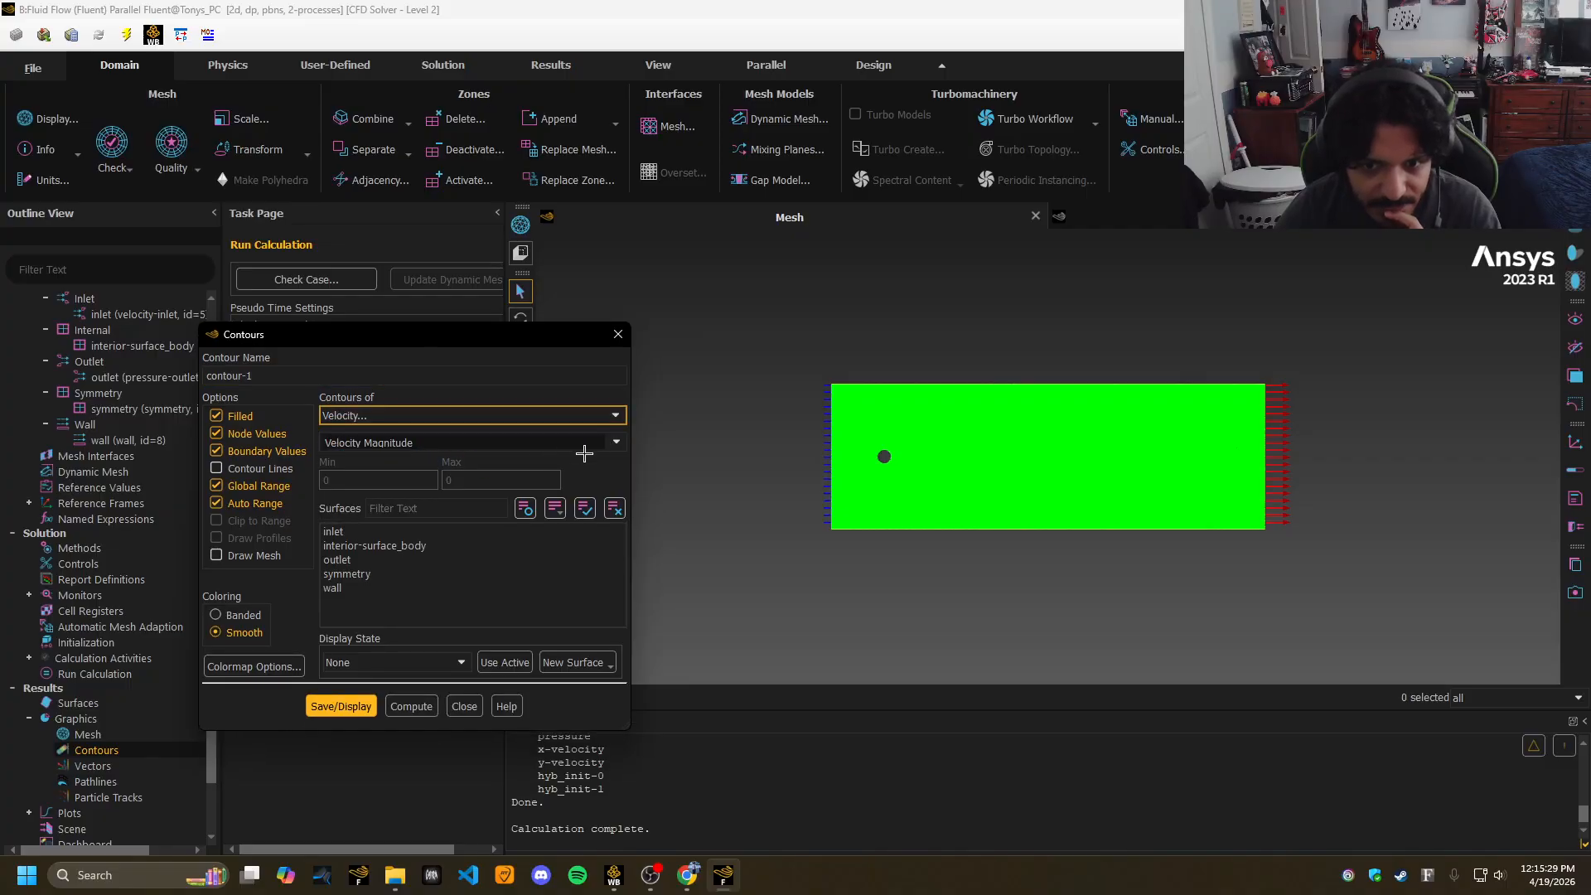
{"action": "left_click", "coordinate": [347, 707]}
{"action": "scroll", "coordinate": [853, 455], "scroll_direction": "up", "scroll_amount": 5}
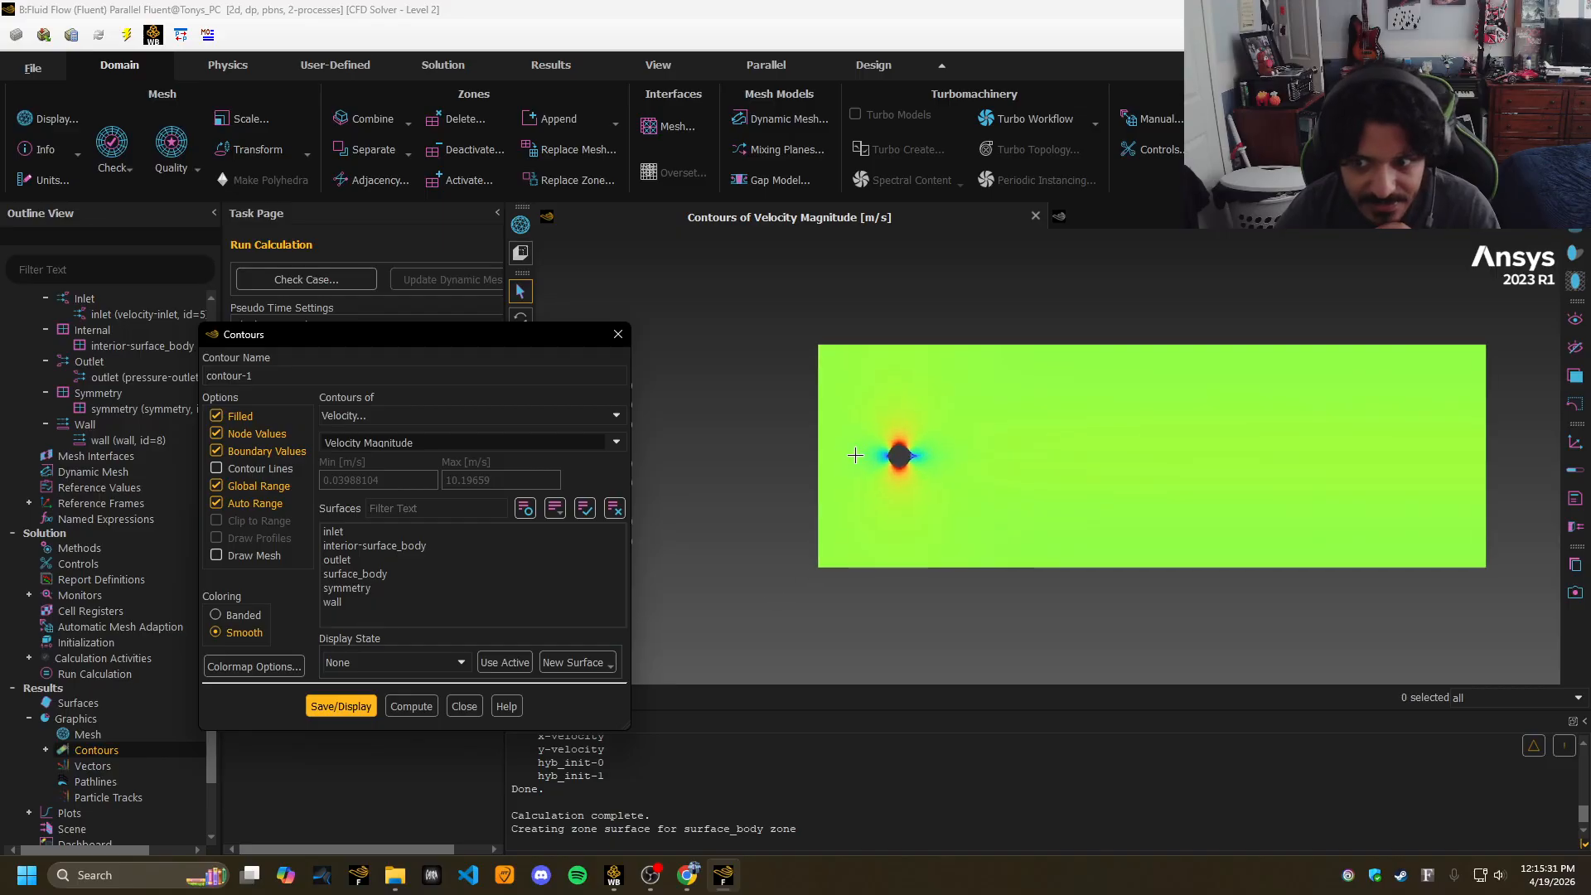
{"action": "scroll", "coordinate": [855, 456], "scroll_direction": "up", "scroll_amount": 4}
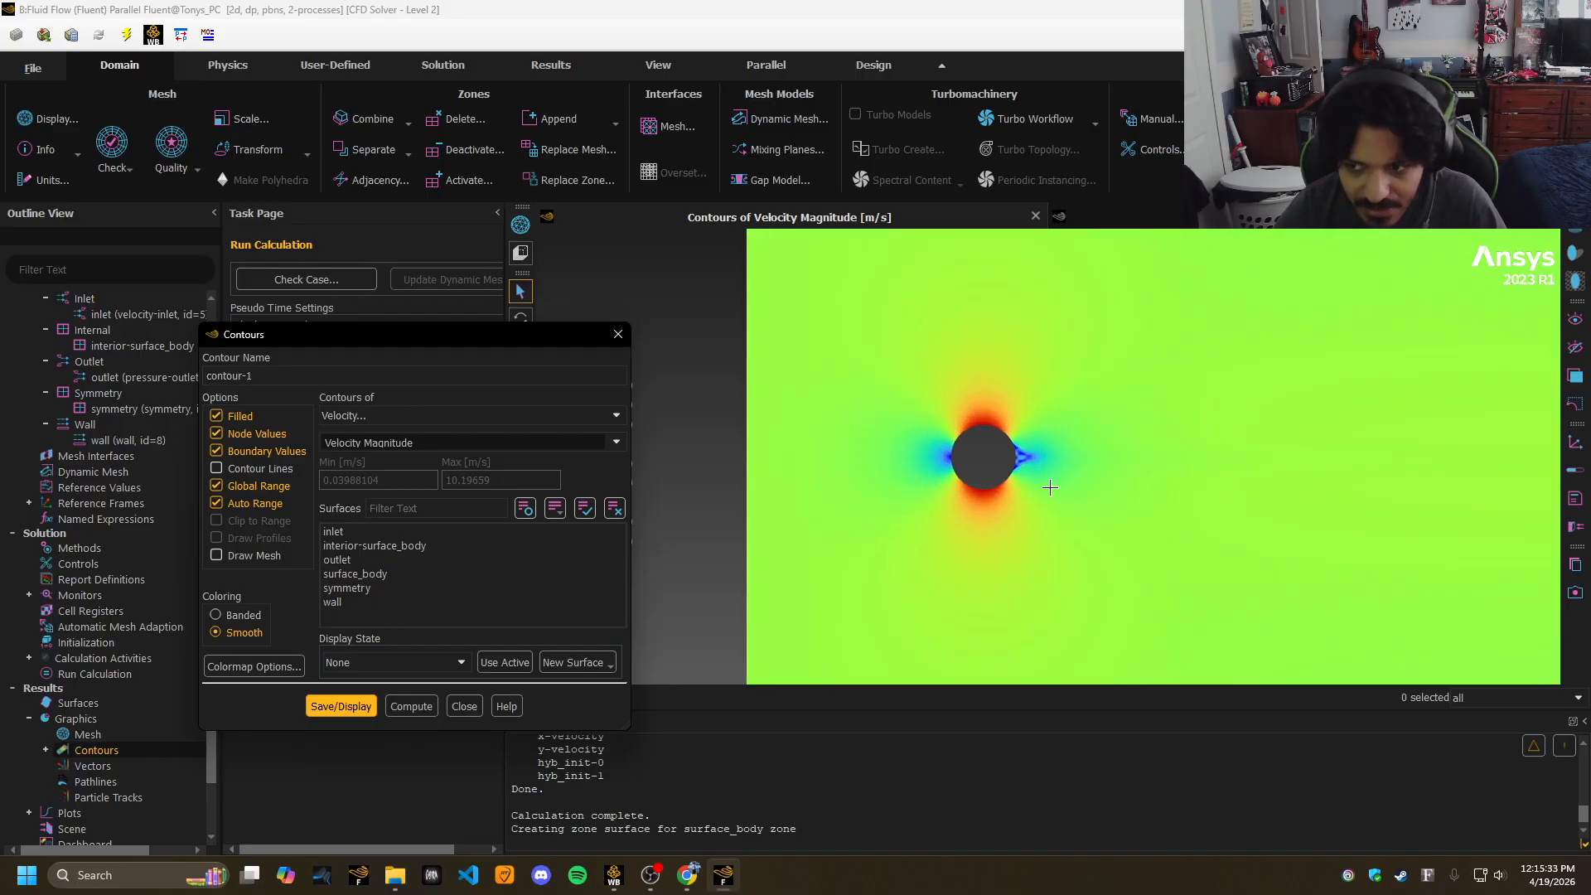
{"action": "left_click_drag", "start_coordinate": [974, 479], "coordinate": [915, 453]}
{"action": "scroll", "coordinate": [916, 453], "scroll_direction": "up", "scroll_amount": 3}
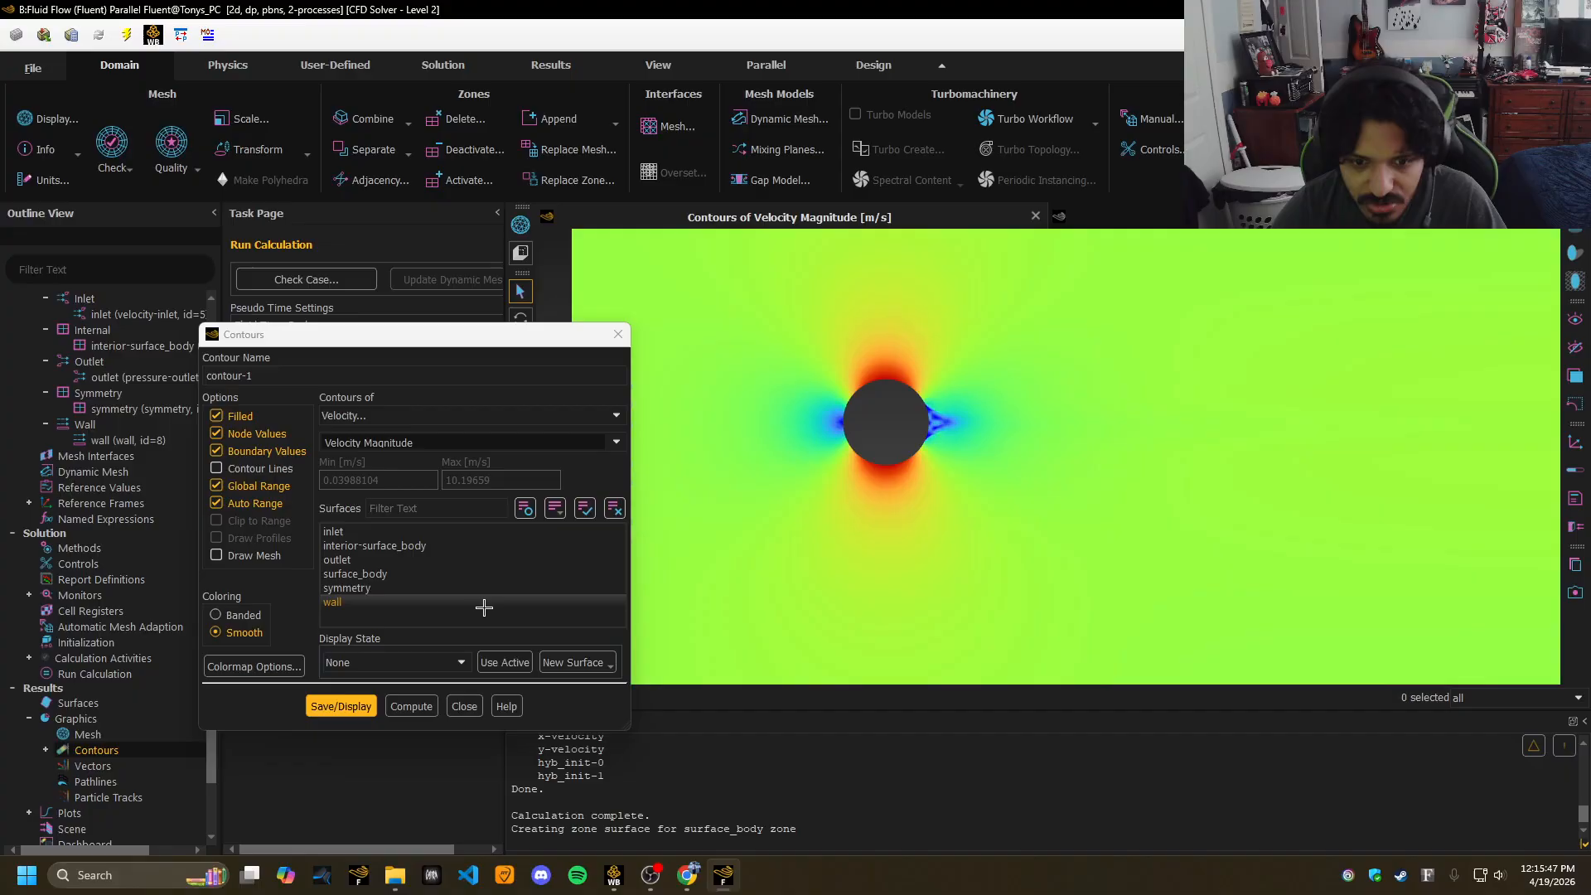
{"action": "left_click", "coordinate": [463, 707]}
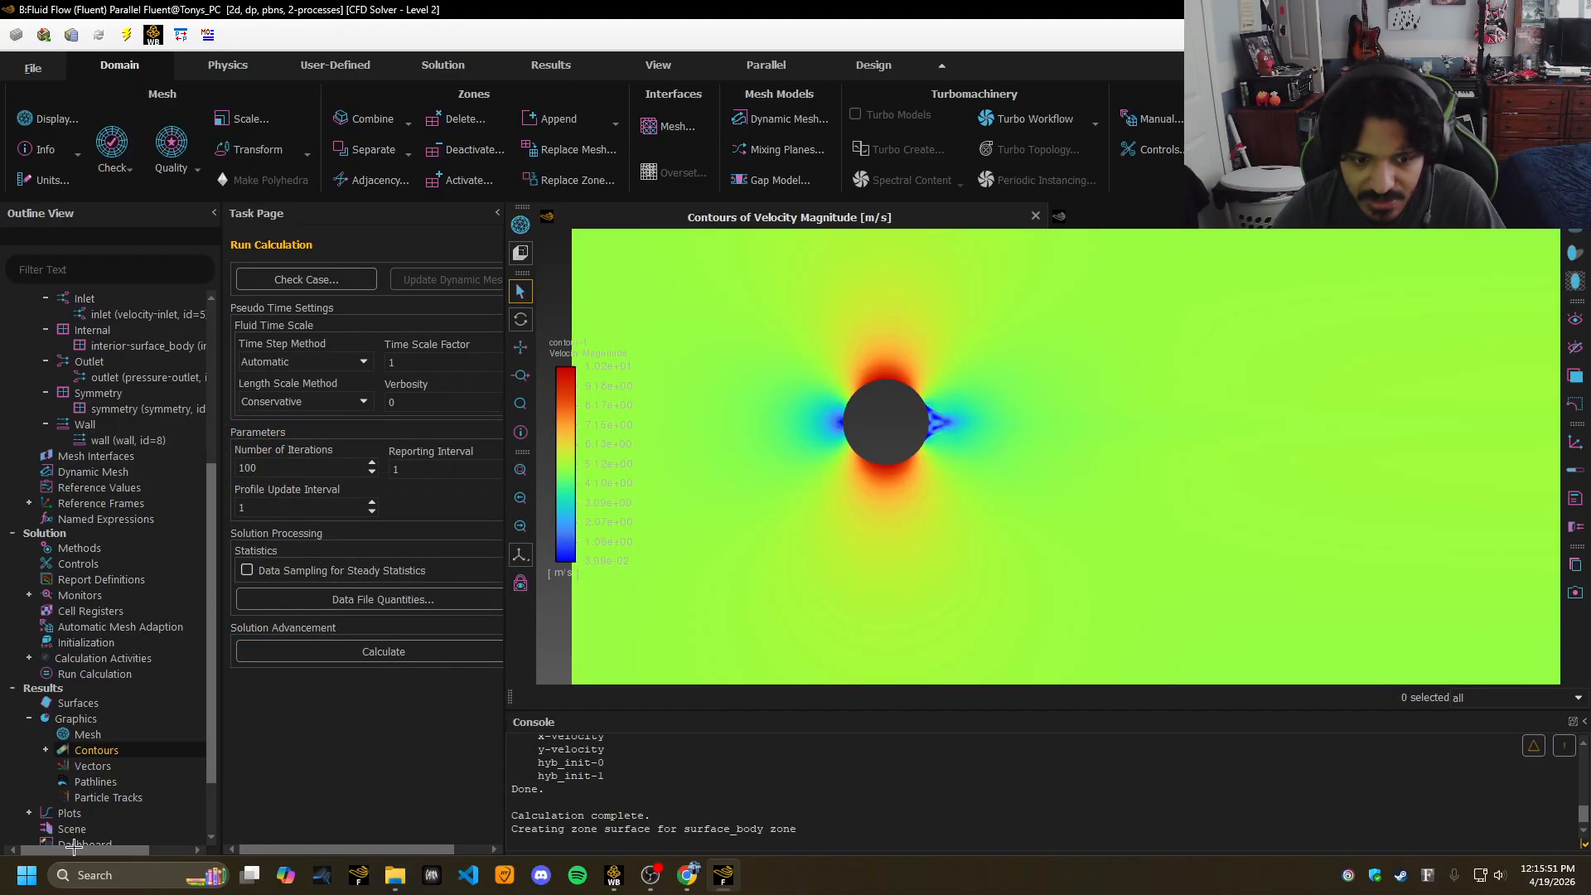
{"action": "left_click", "coordinate": [45, 750]}
{"action": "left_click", "coordinate": [116, 766]}
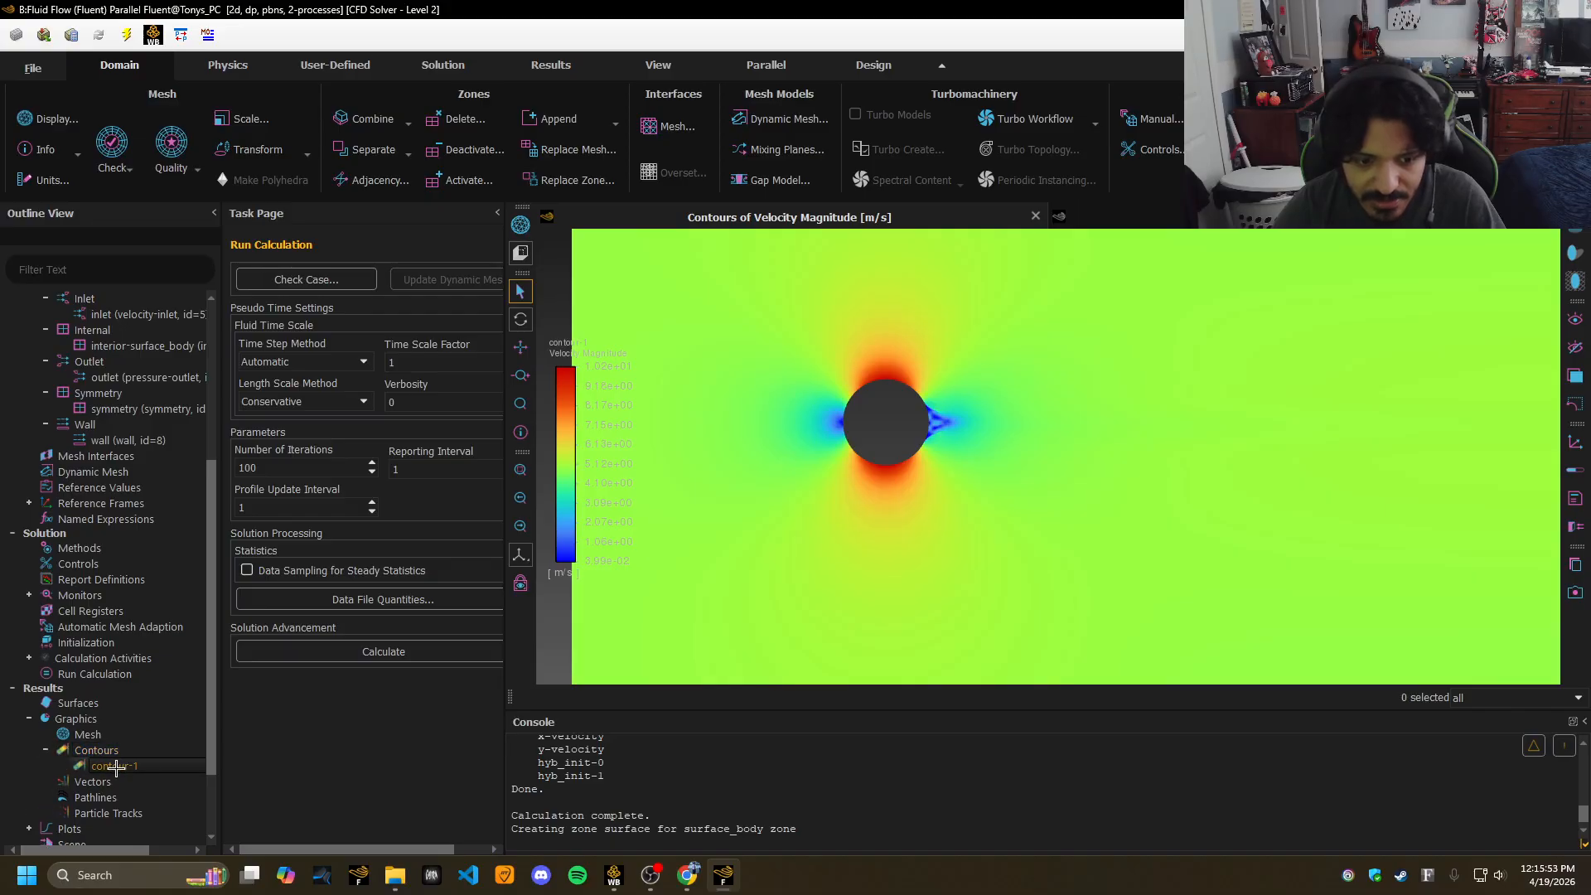
{"action": "double_click", "coordinate": [116, 766]}
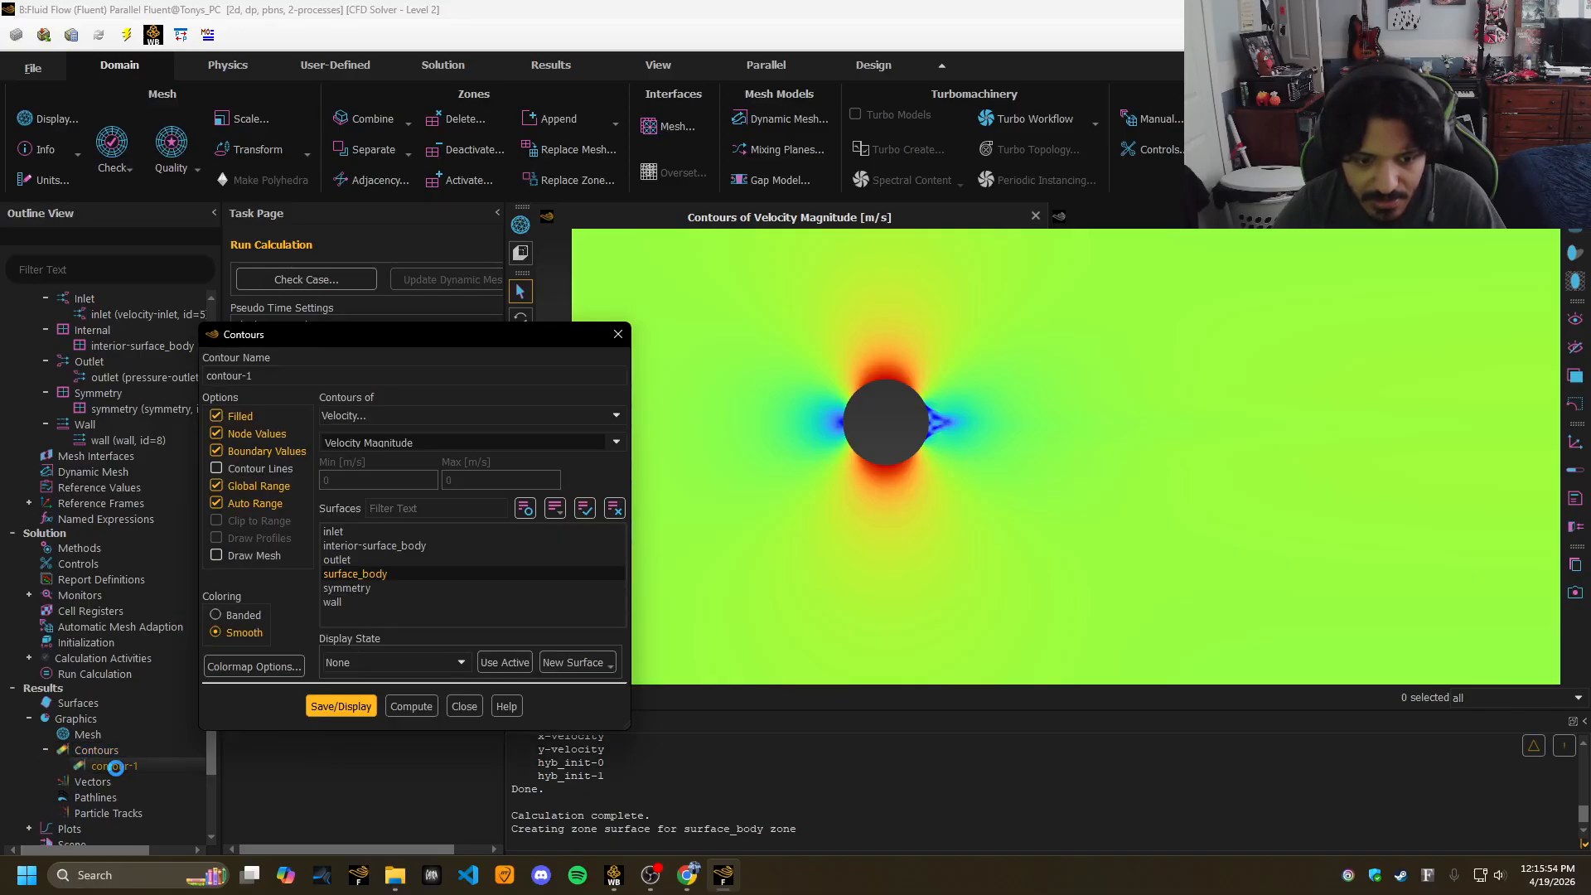
{"action": "left_click", "coordinate": [218, 470]}
{"action": "left_click", "coordinate": [353, 706]}
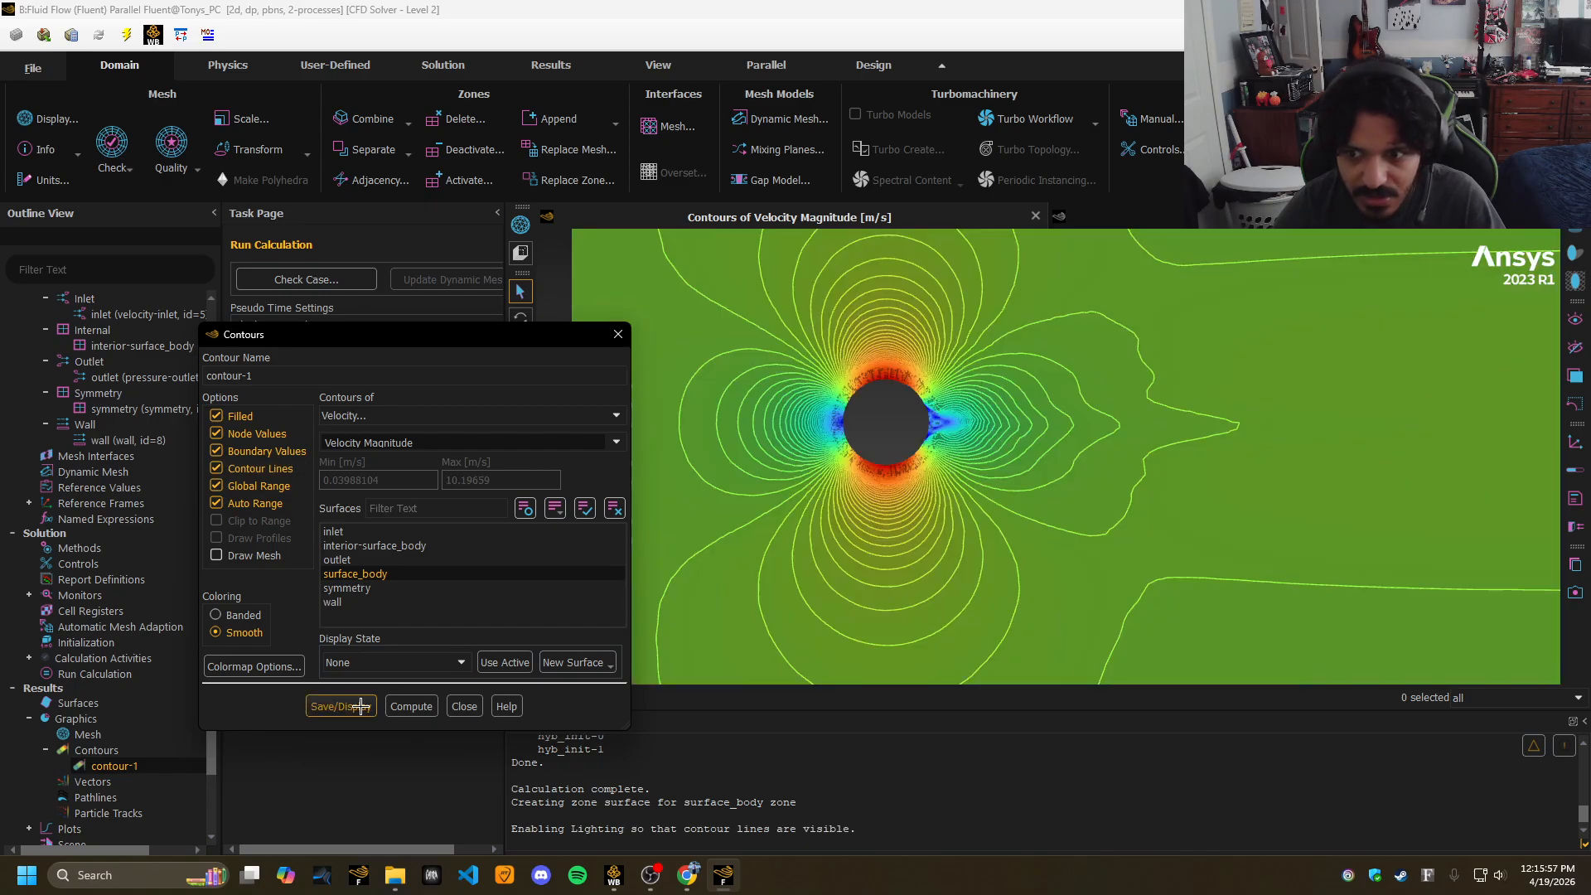
{"action": "left_click", "coordinate": [216, 469]}
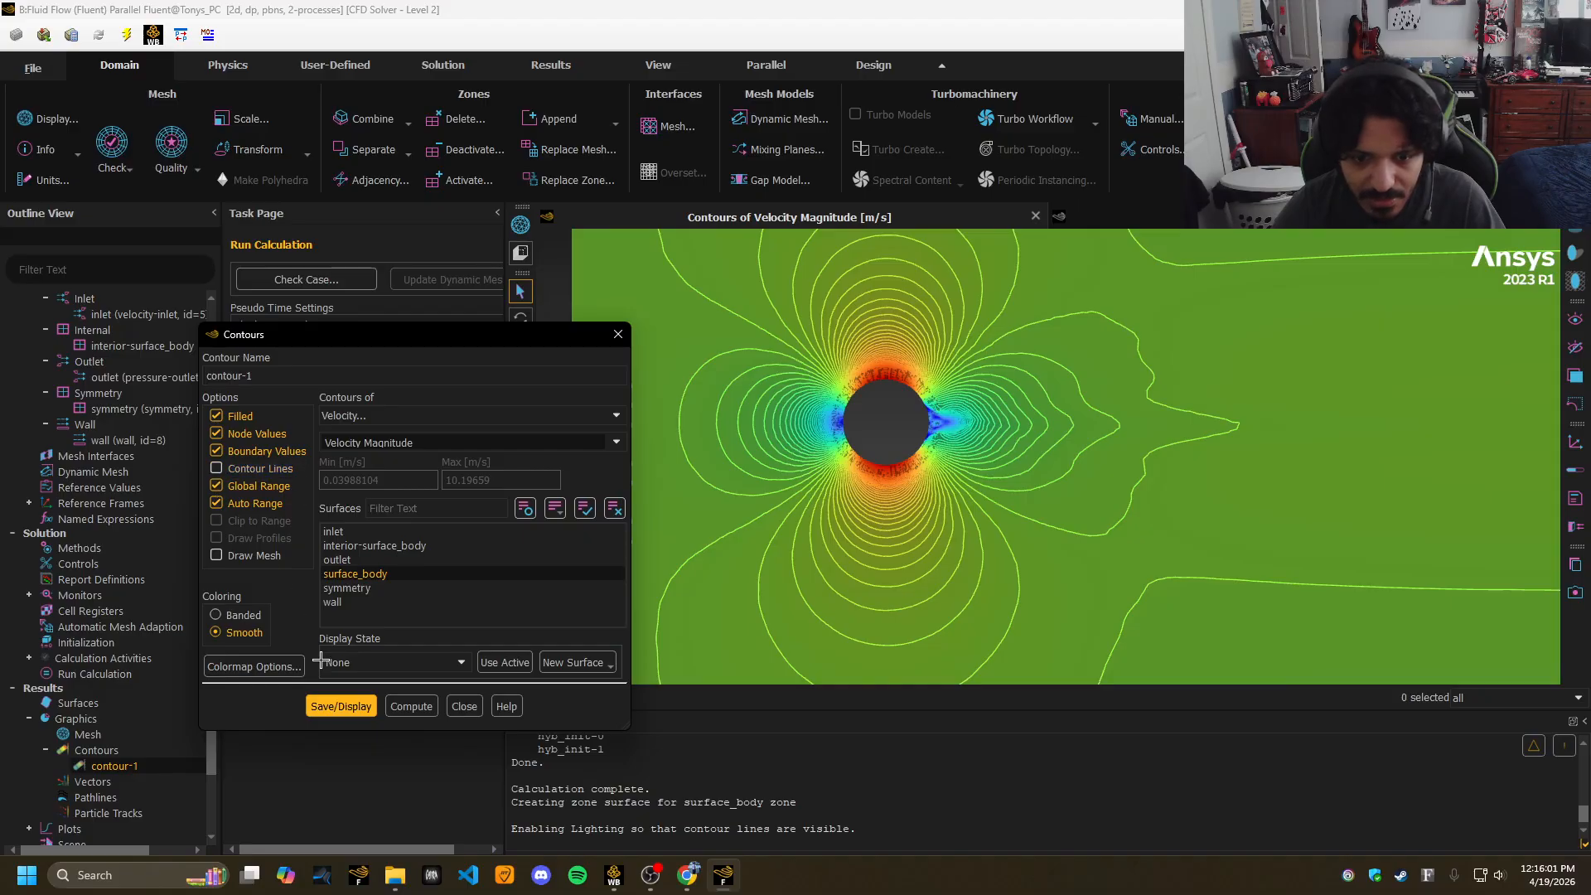
{"action": "left_click", "coordinate": [340, 707]}
{"action": "left_click", "coordinate": [465, 706]}
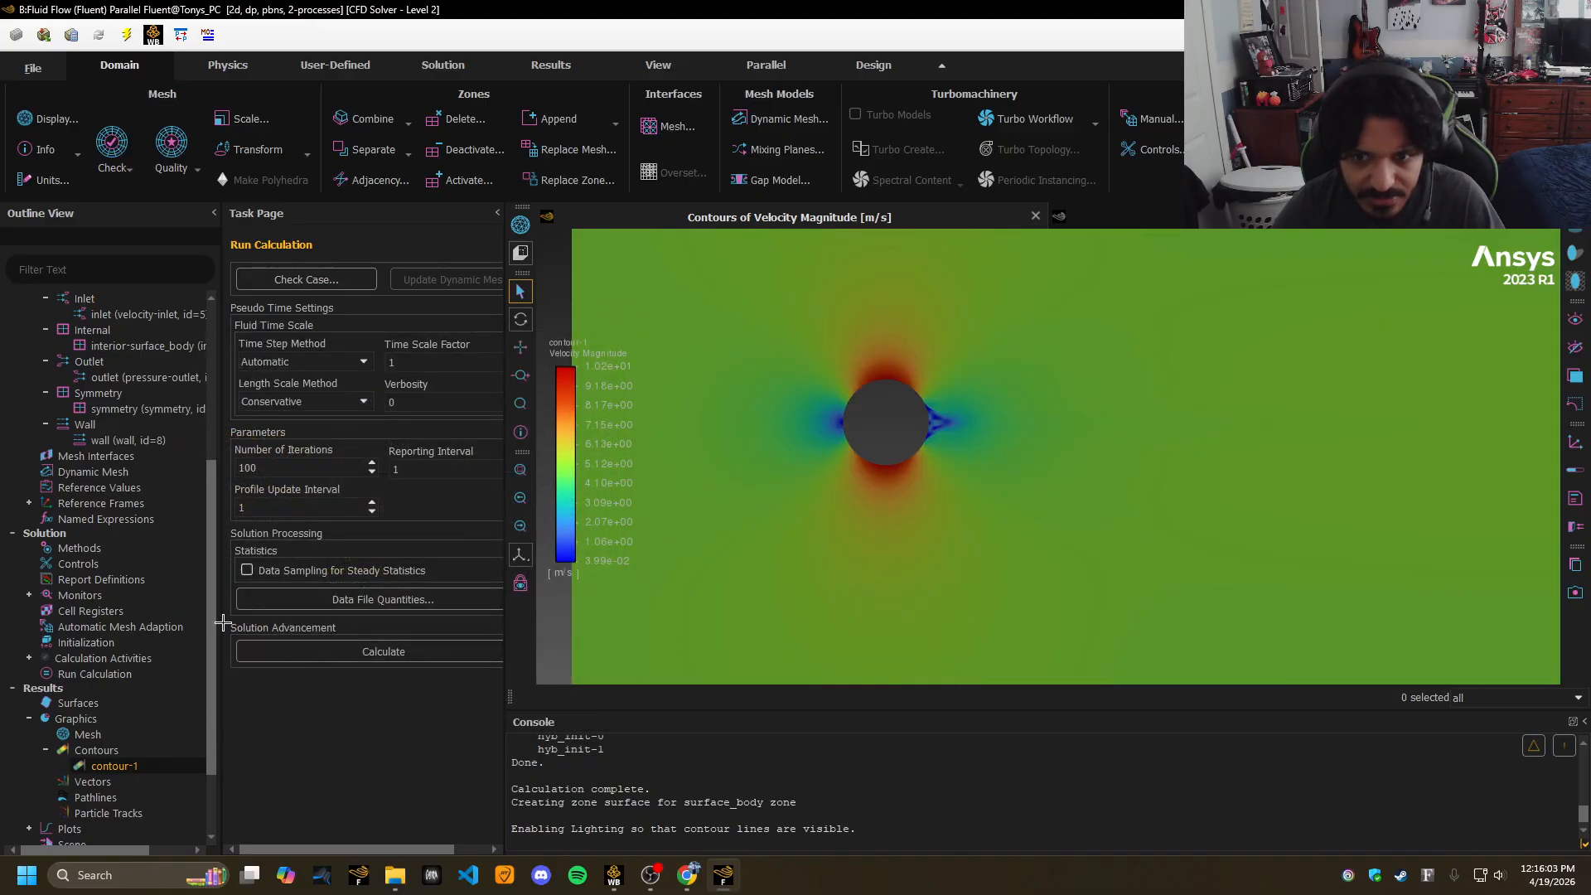
{"action": "scroll", "coordinate": [200, 696], "scroll_direction": "down", "scroll_amount": 2}
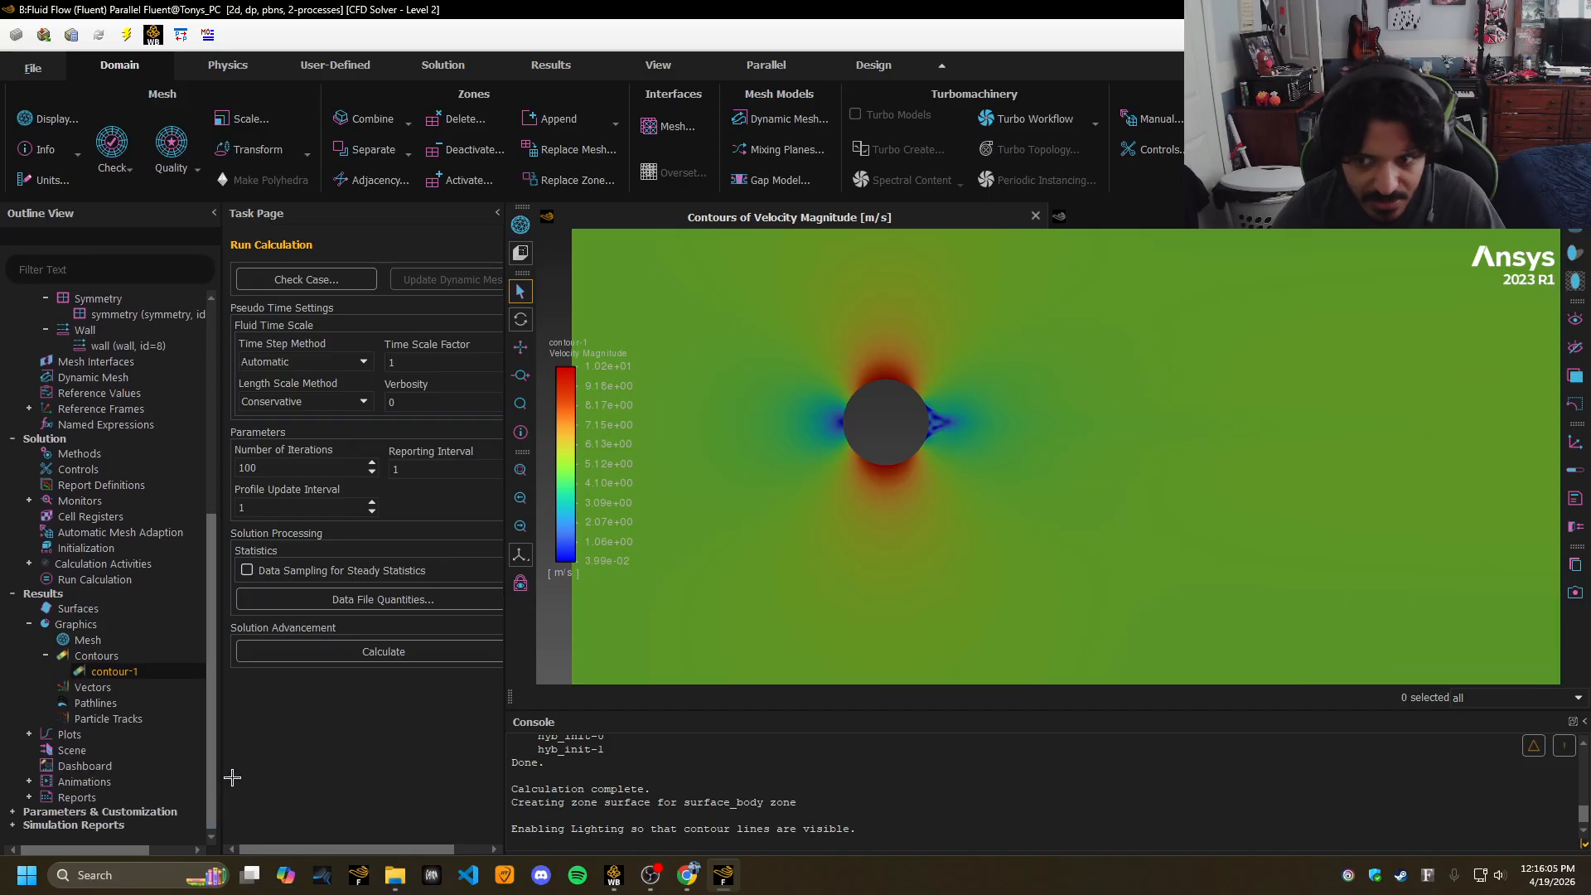
Draw pathlines from interior-surface_body coloured by Velocity Magnitude.
{"action": "double_click", "coordinate": [91, 704]}
{"action": "left_click_drag", "start_coordinate": [746, 229], "coordinate": [297, 216]}
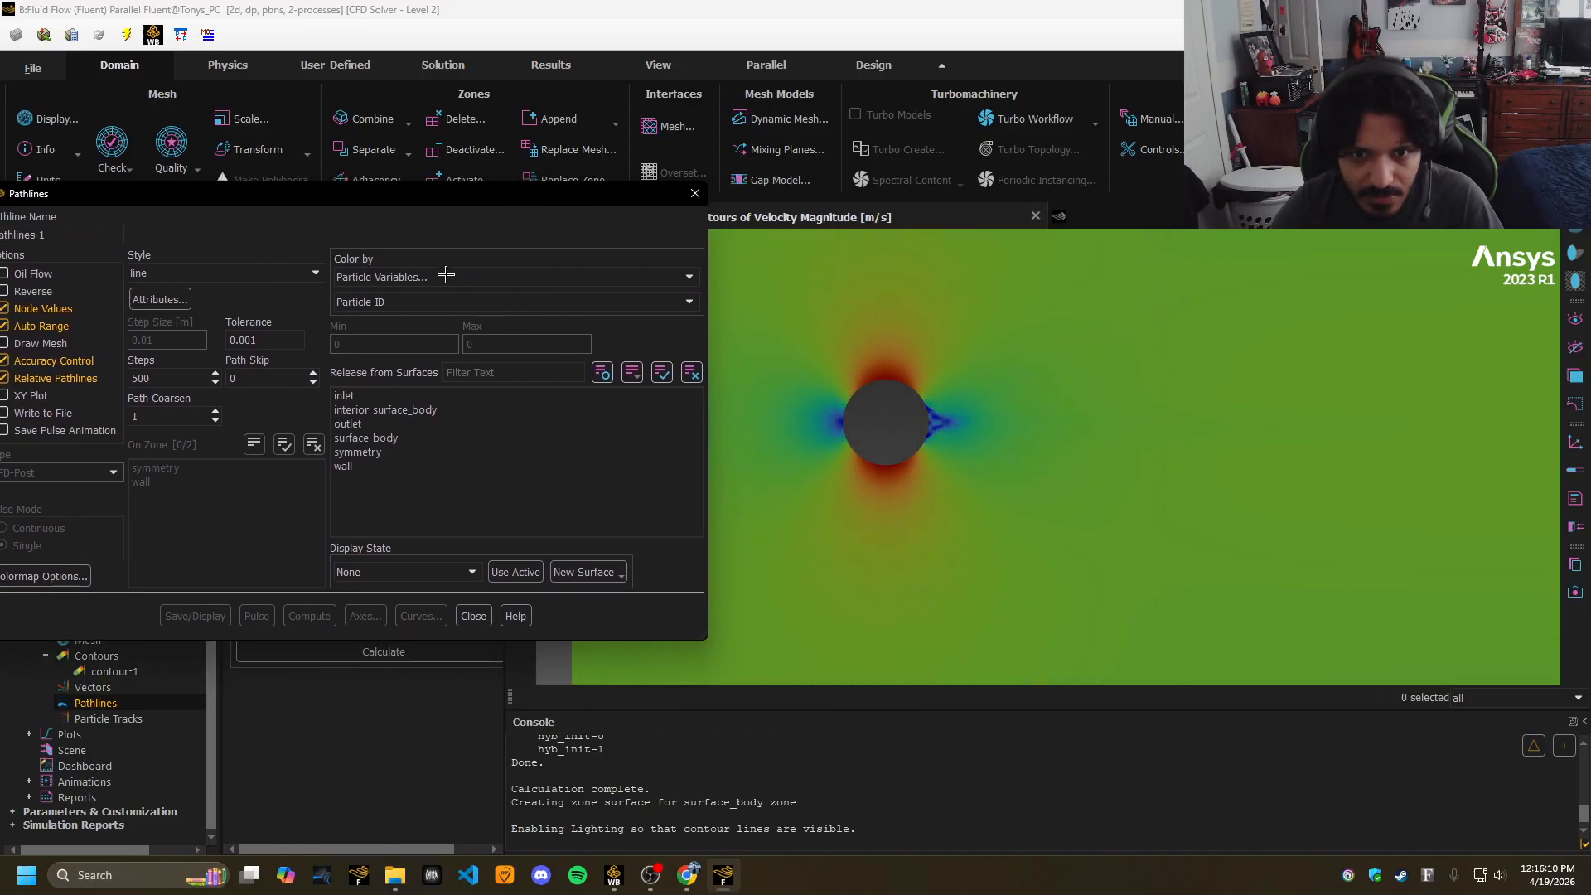
{"action": "left_click", "coordinate": [689, 276]}
{"action": "left_click", "coordinate": [517, 330]}
{"action": "left_click", "coordinate": [641, 303]}
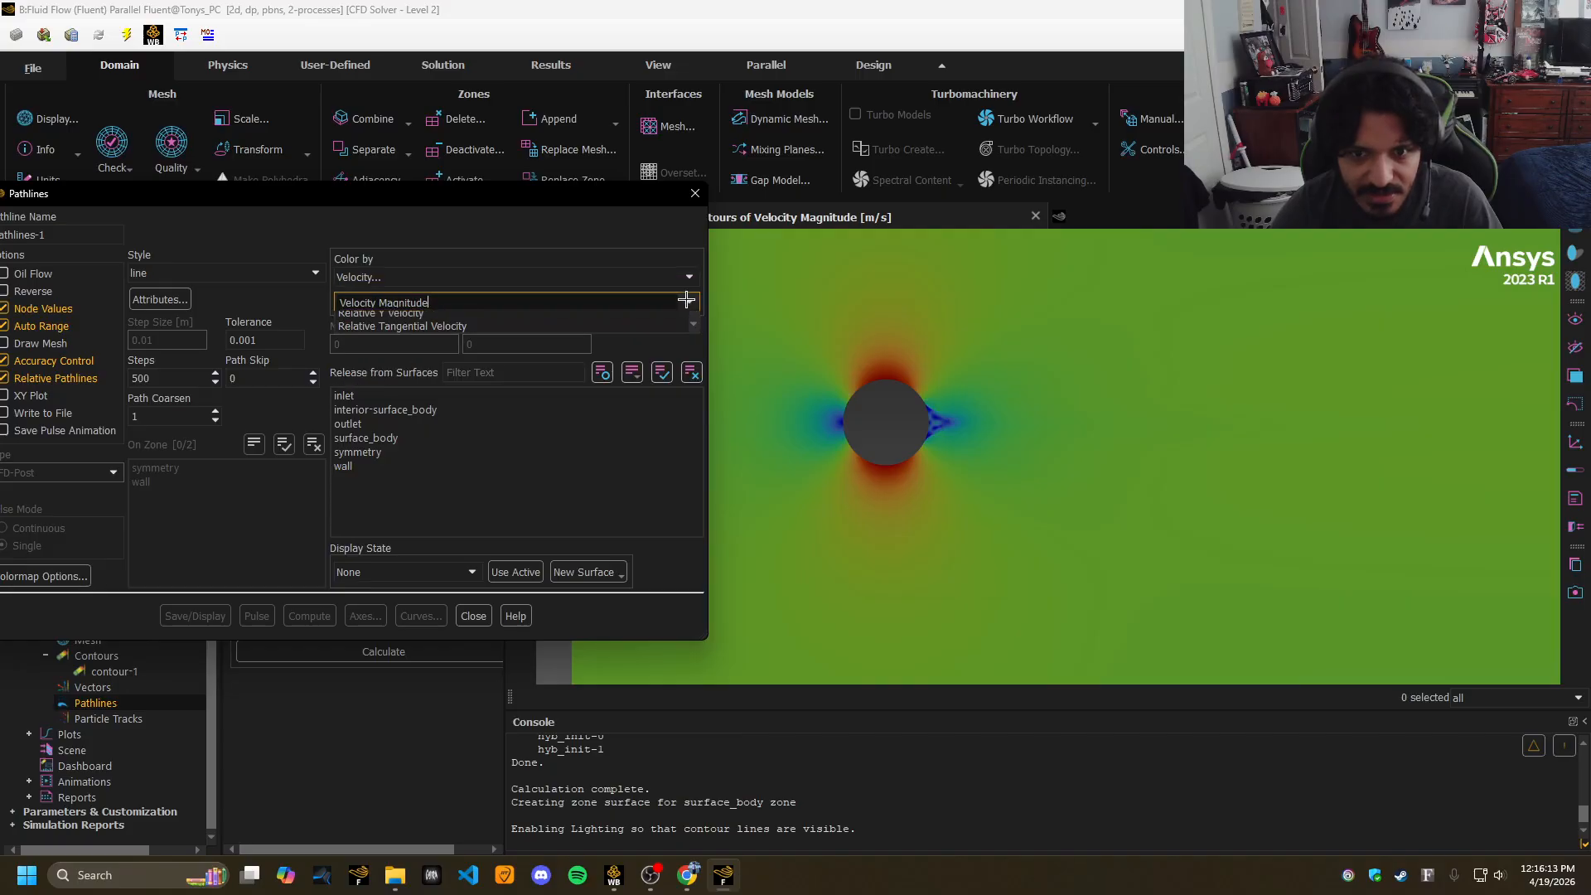
{"action": "left_click", "coordinate": [473, 320]}
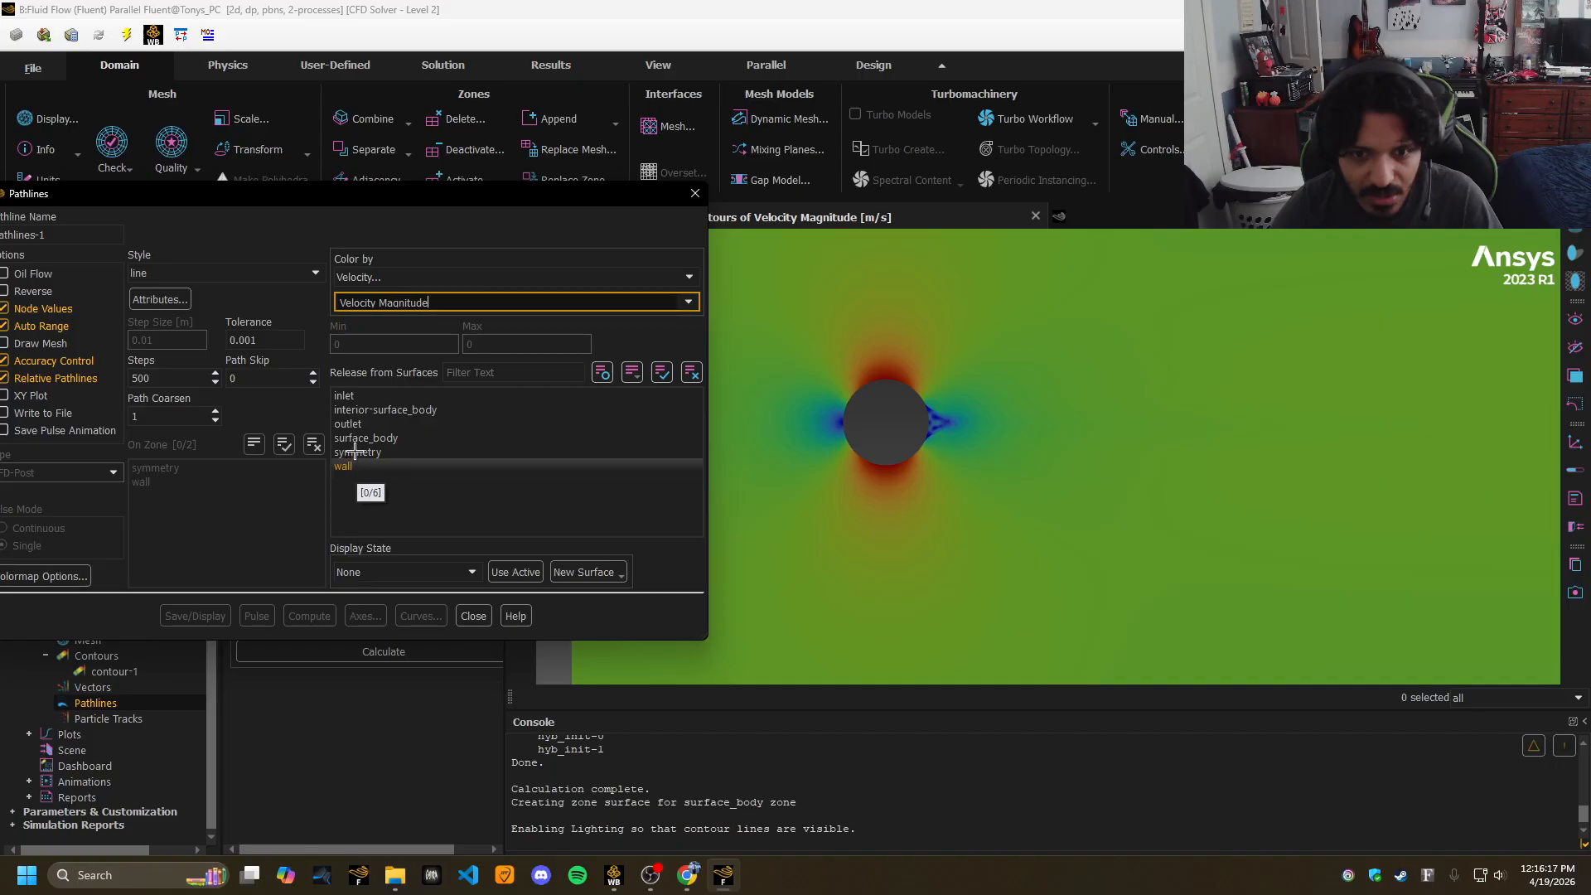
{"action": "left_click", "coordinate": [386, 409]}
{"action": "left_click", "coordinate": [194, 616]}
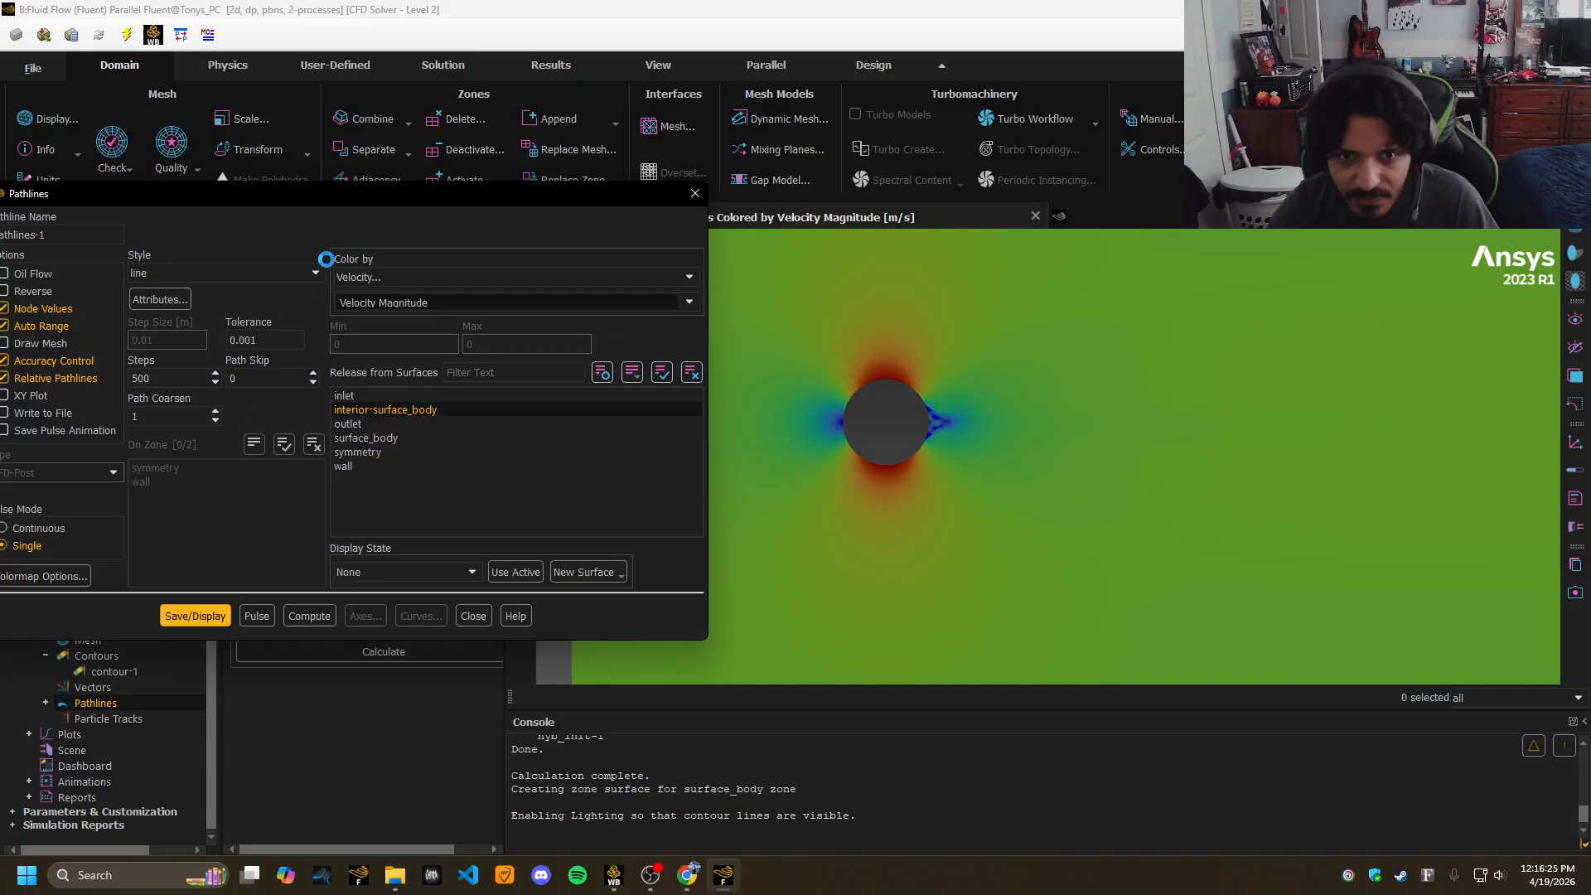
Reposition the pathline settings to reveal the plot, leaving the display state at None.
{"action": "left_click_drag", "start_coordinate": [351, 204], "coordinate": [488, 212]}
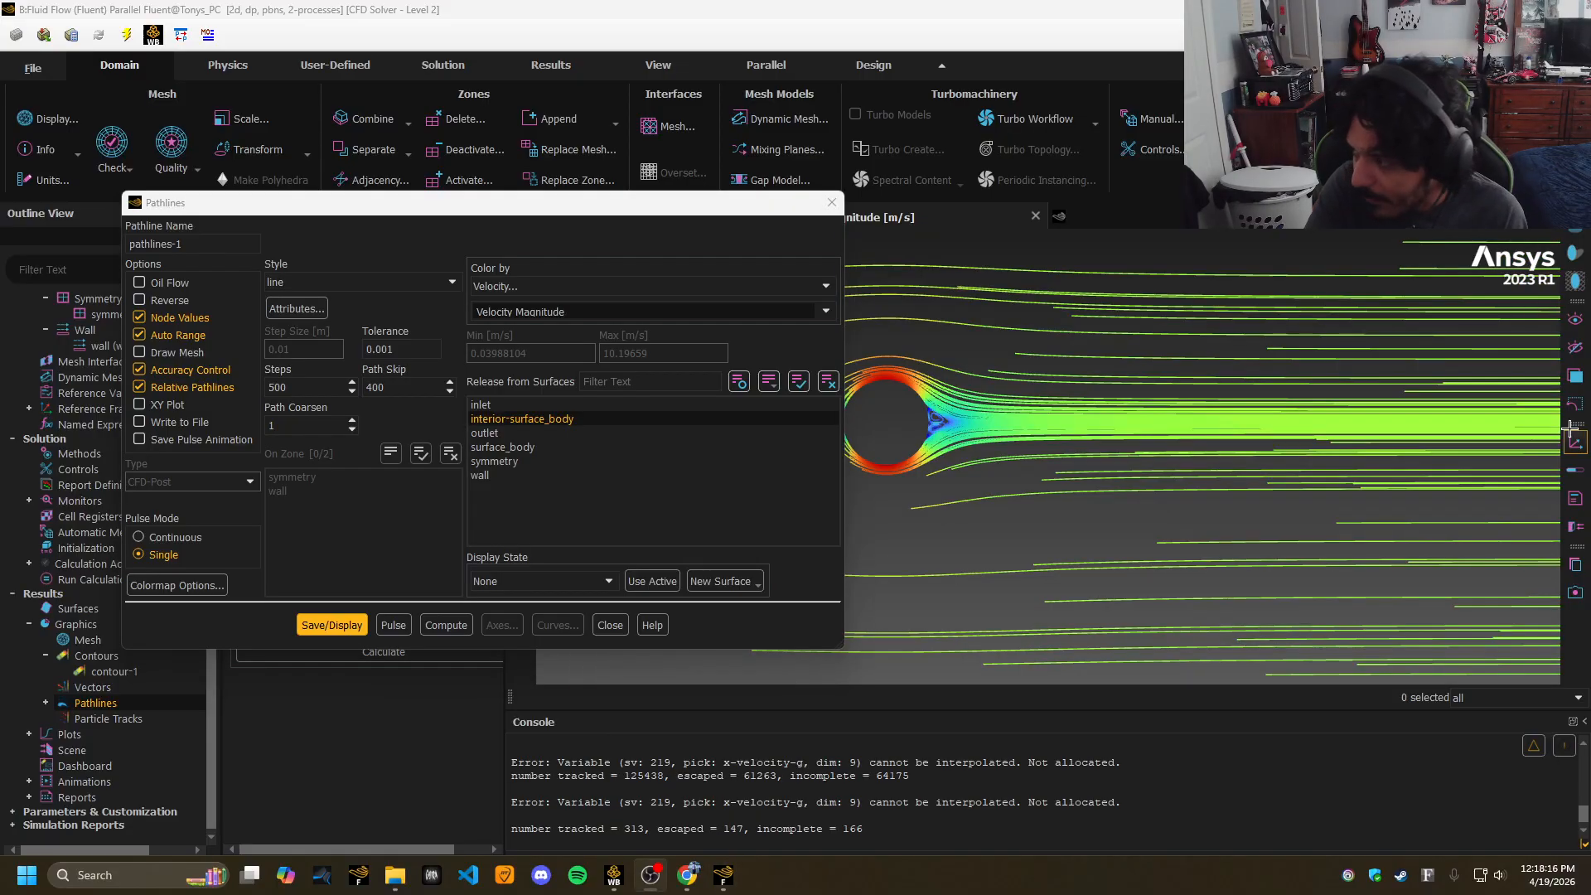
{"action": "left_click_drag", "start_coordinate": [667, 202], "coordinate": [640, 158]}
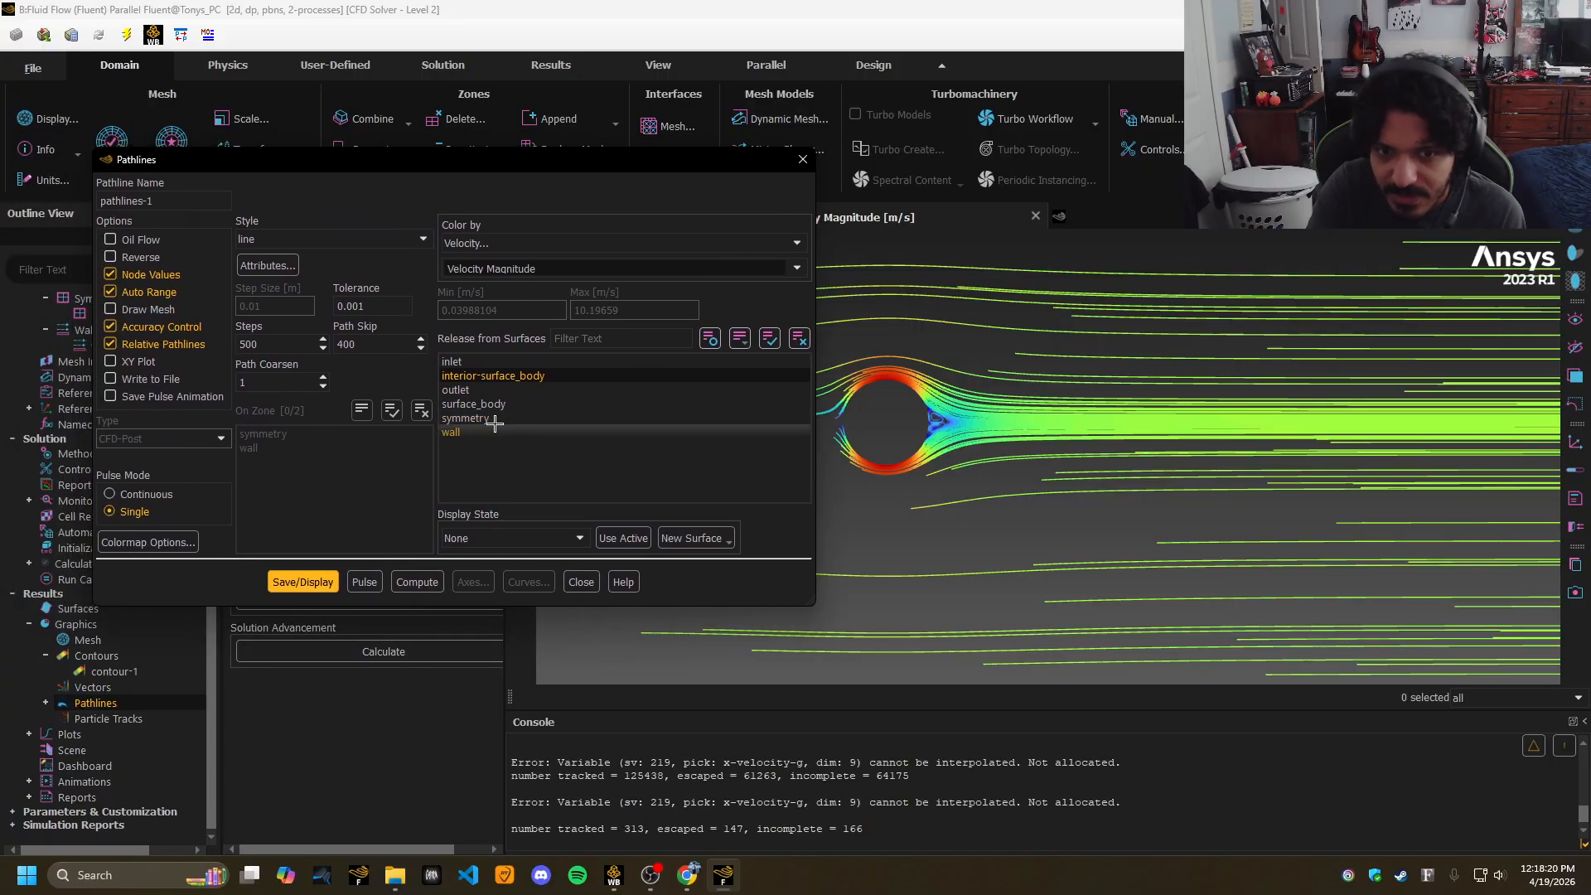
{"action": "left_click_drag", "start_coordinate": [418, 169], "coordinate": [297, 170]}
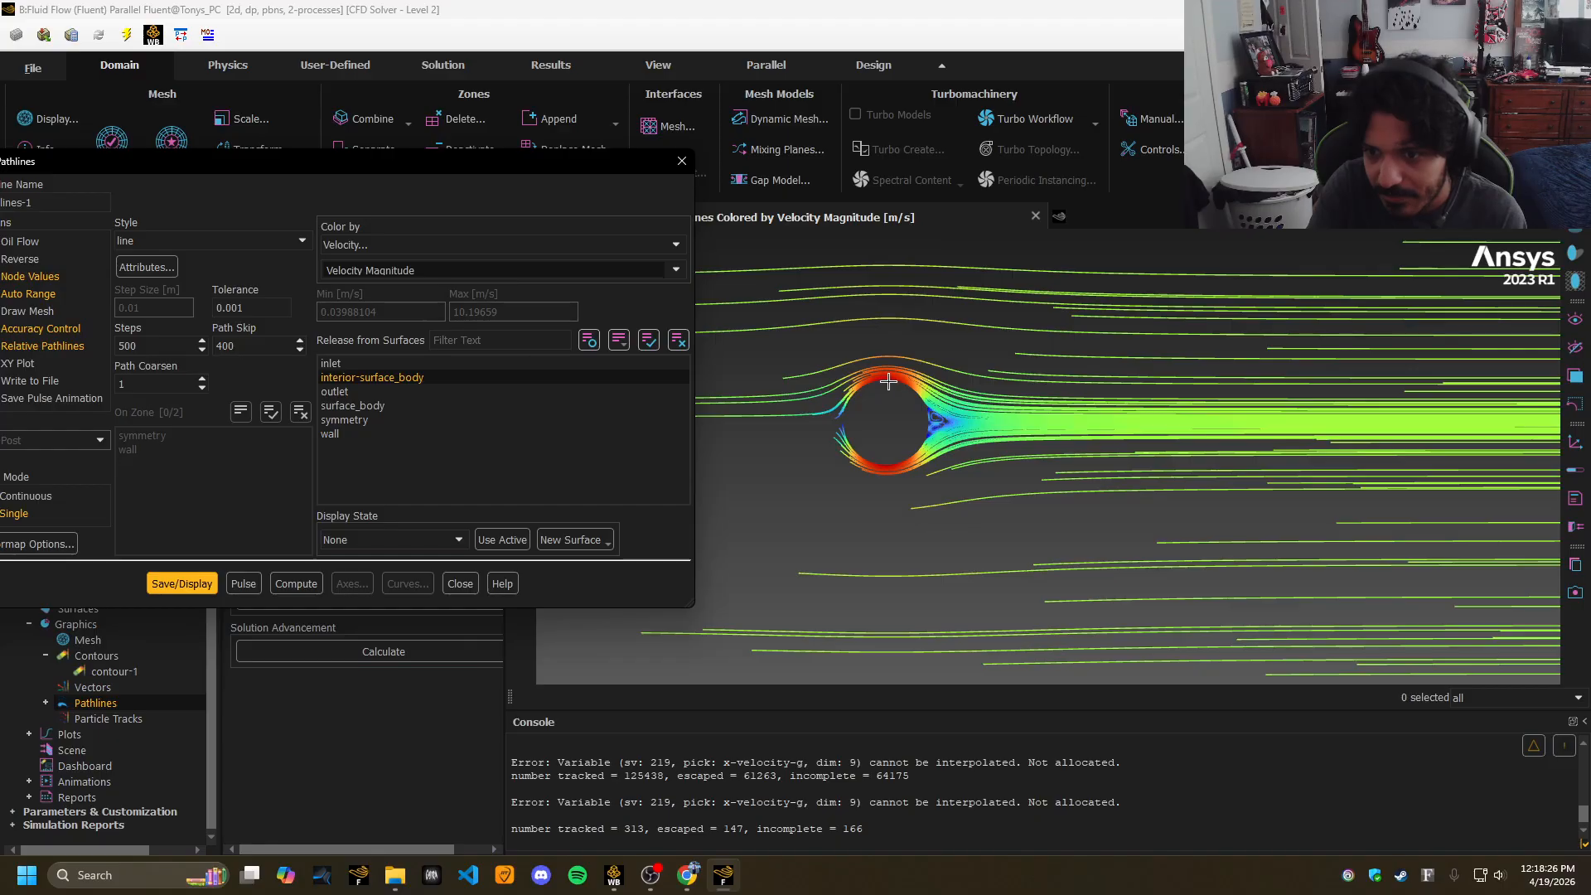
{"action": "left_click", "coordinate": [265, 347]}
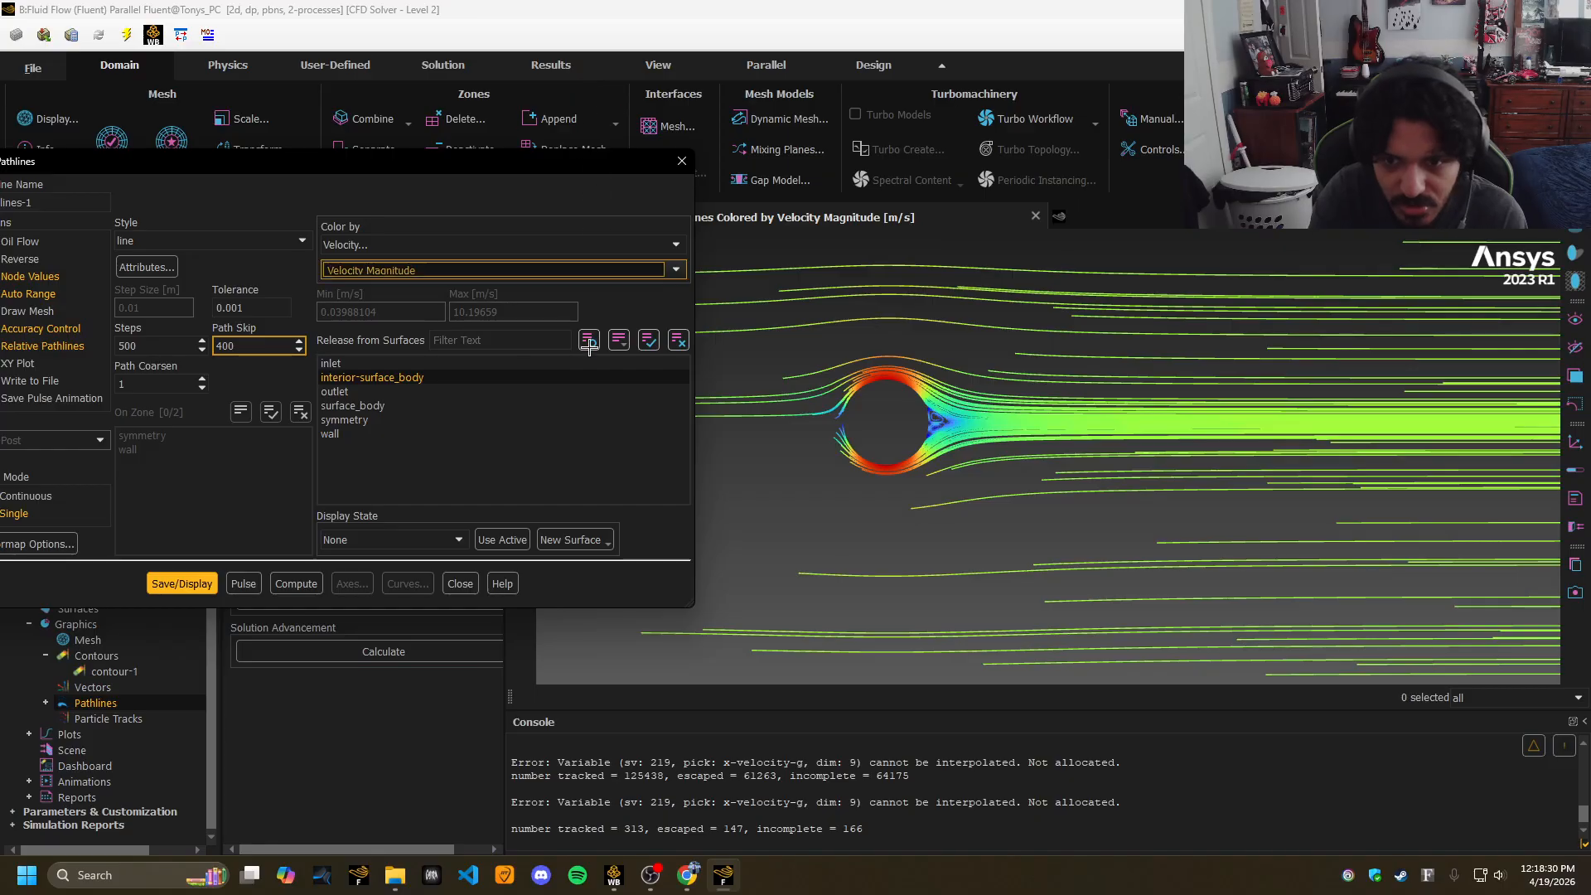
{"action": "left_click", "coordinate": [452, 544]}
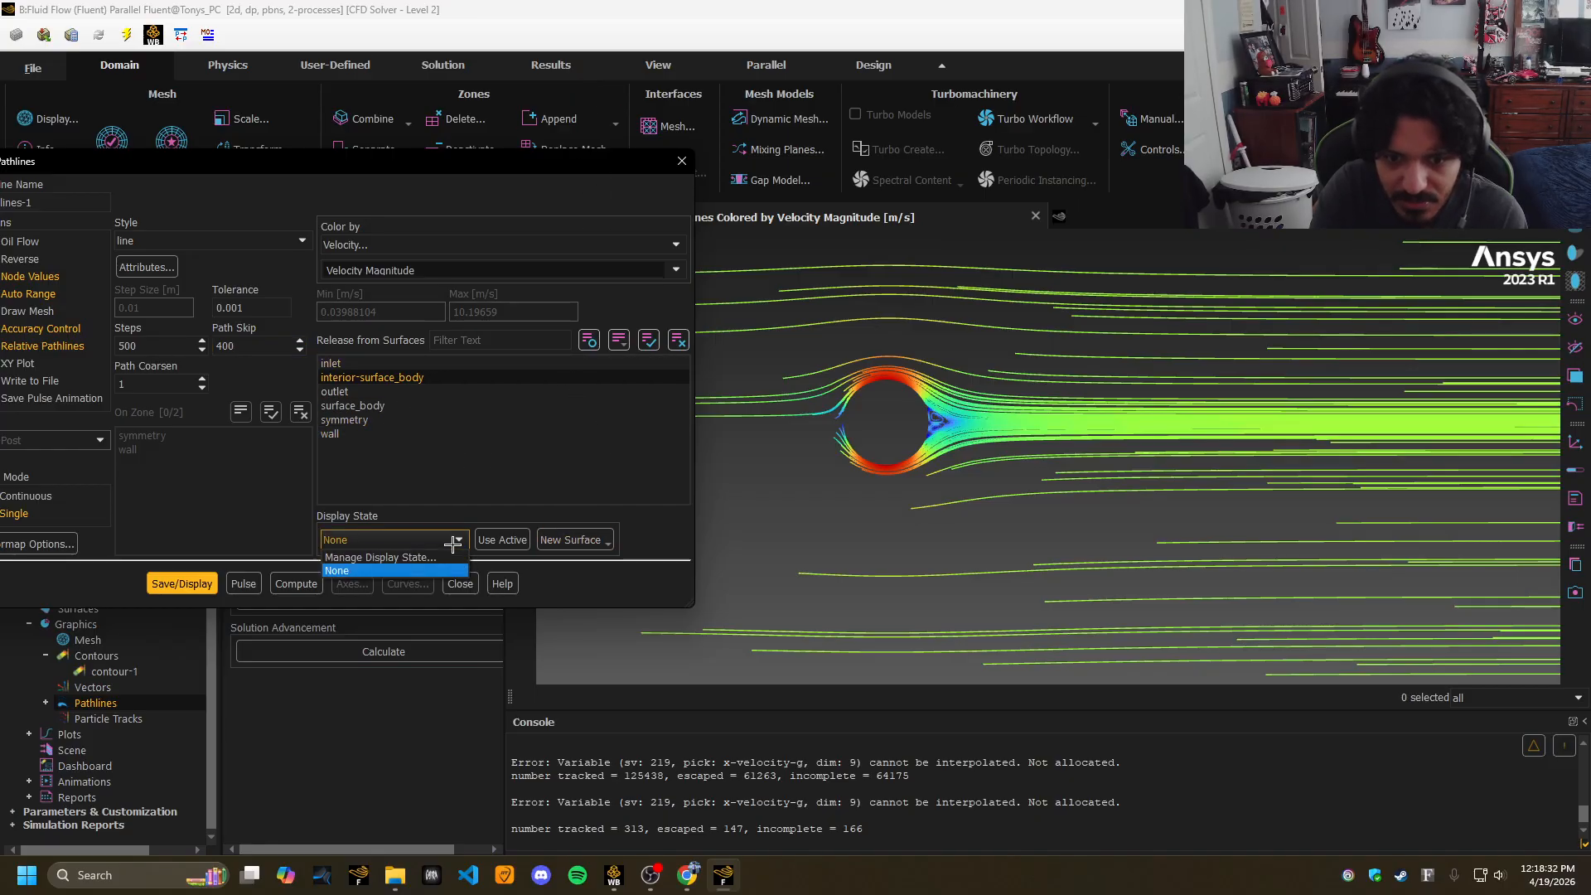
{"action": "left_click", "coordinate": [452, 543]}
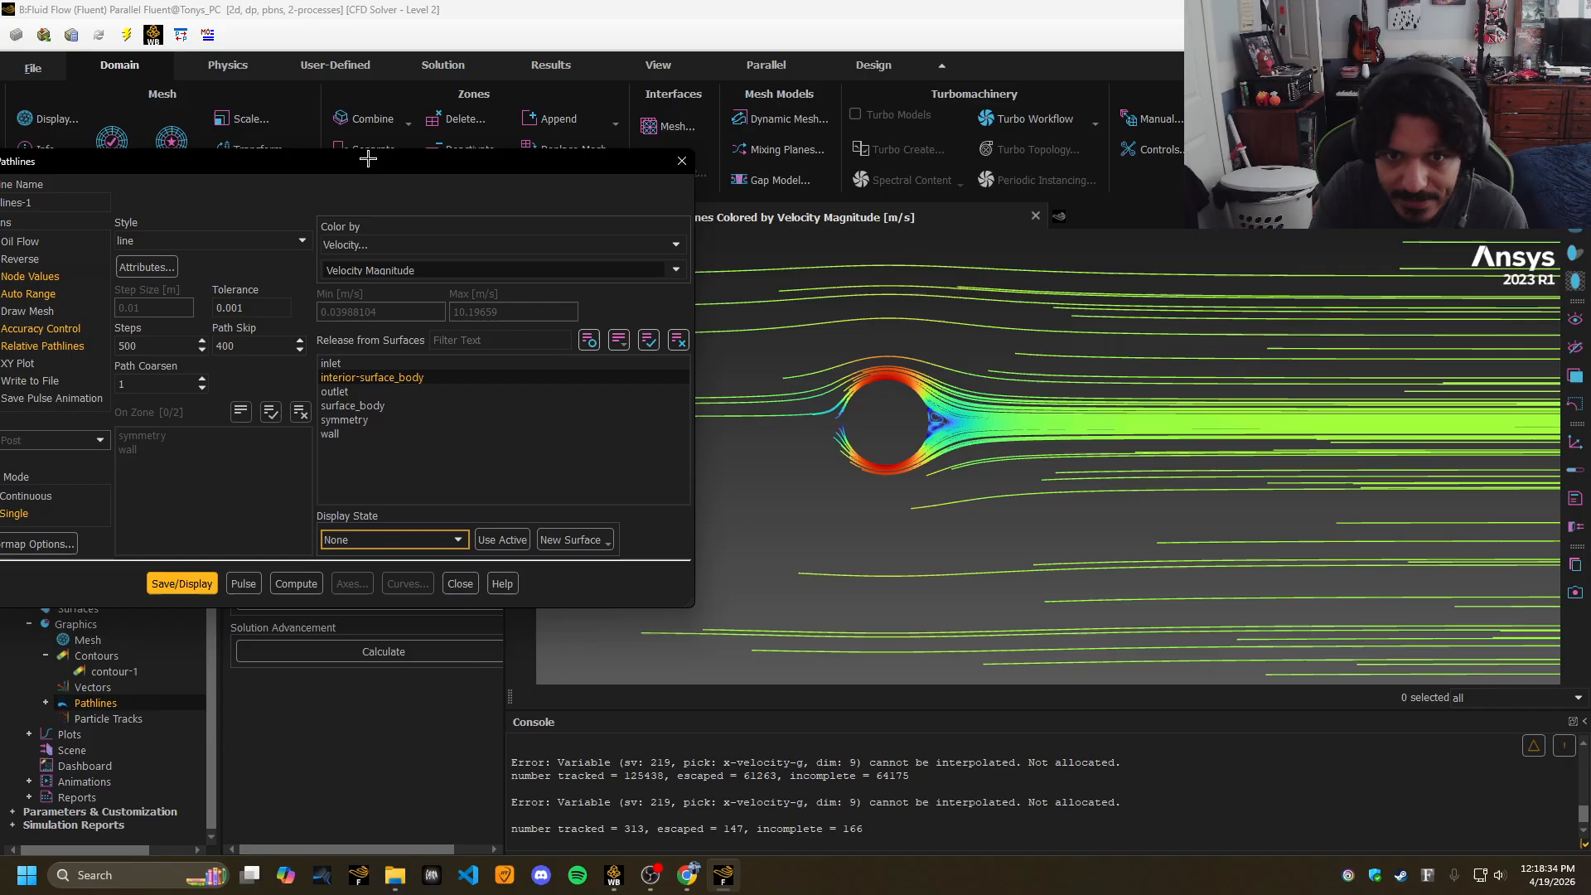
{"action": "left_click_drag", "start_coordinate": [365, 159], "coordinate": [653, 161]}
Open the pathline colour scale options and keep field-velocity as the predefined colormap.
{"action": "left_click", "coordinate": [352, 545]}
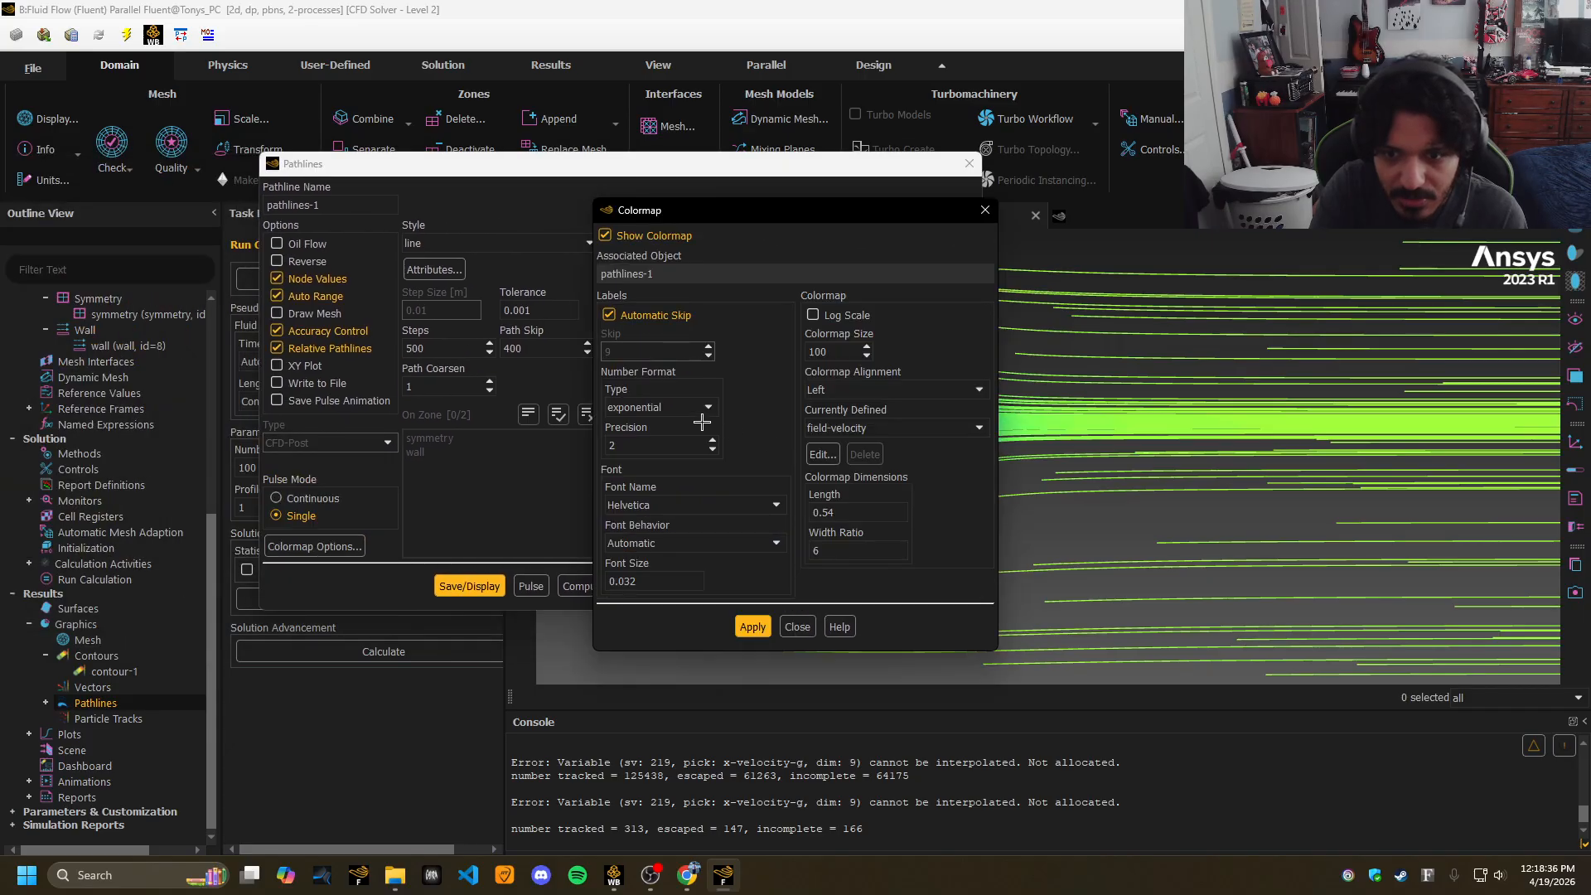
{"action": "left_click", "coordinate": [821, 455]}
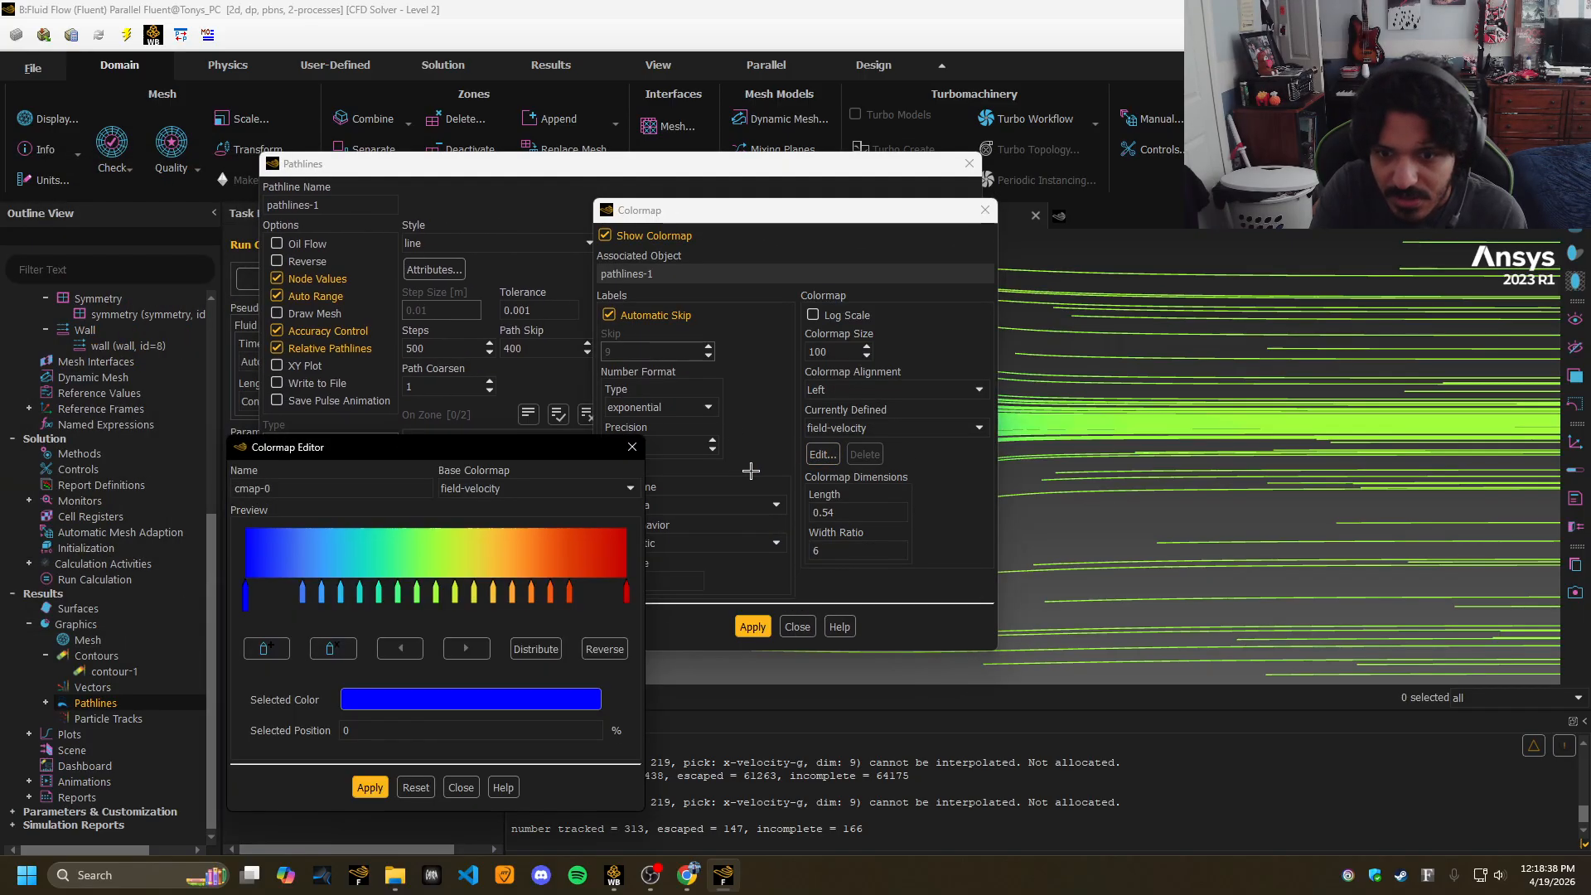
{"action": "left_click", "coordinate": [633, 447]}
{"action": "left_click", "coordinate": [979, 428]}
{"action": "left_click_drag", "start_coordinate": [981, 481], "coordinate": [963, 440]}
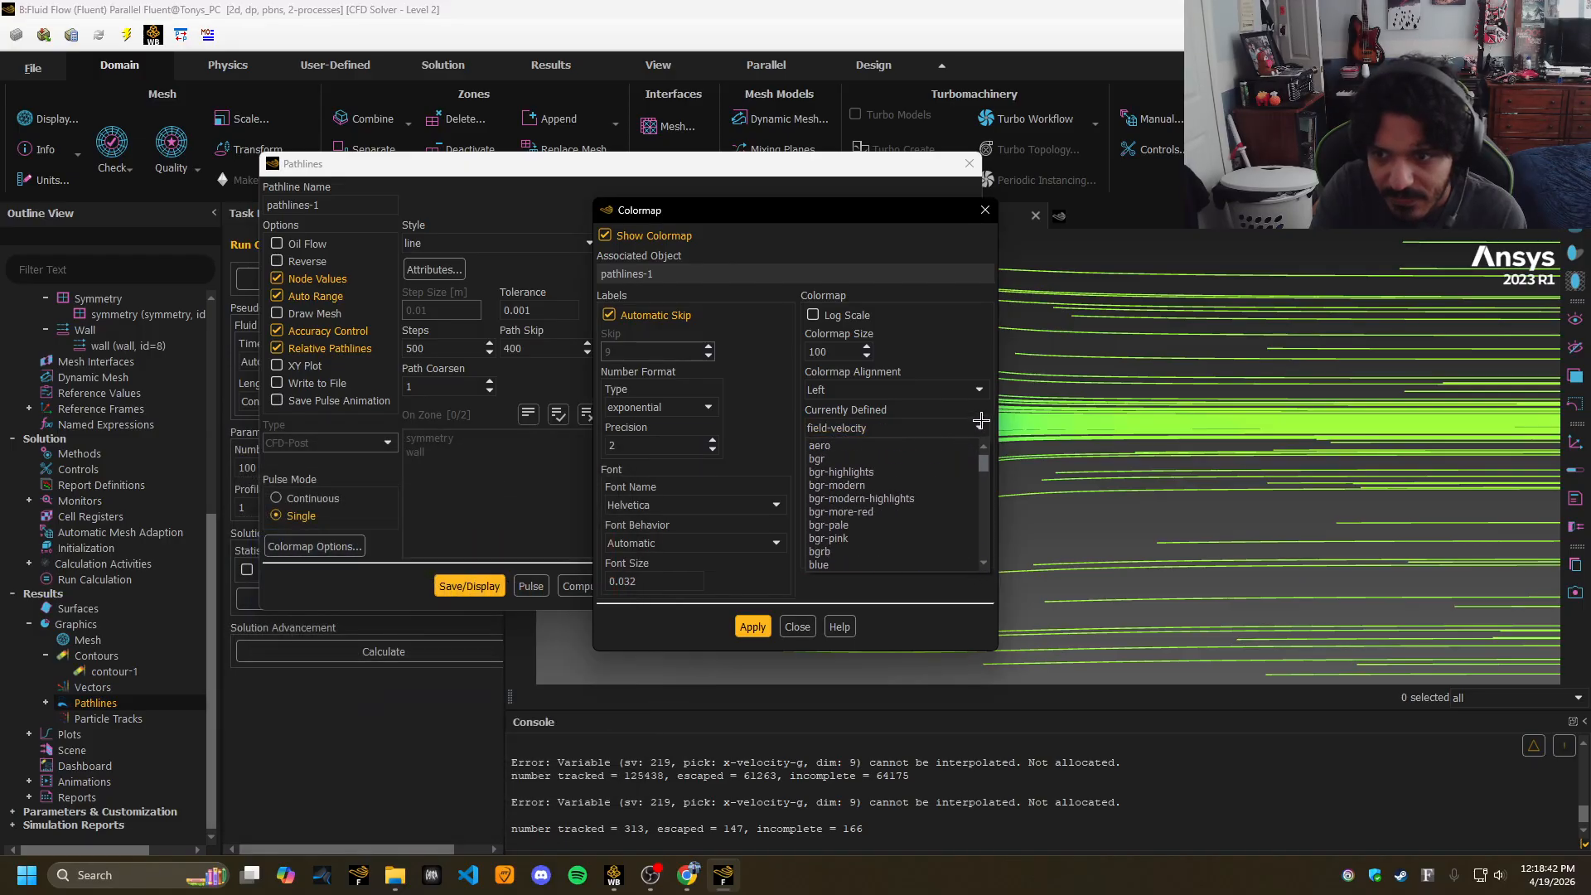
{"action": "left_click", "coordinate": [981, 421]}
{"action": "left_click", "coordinate": [981, 421]}
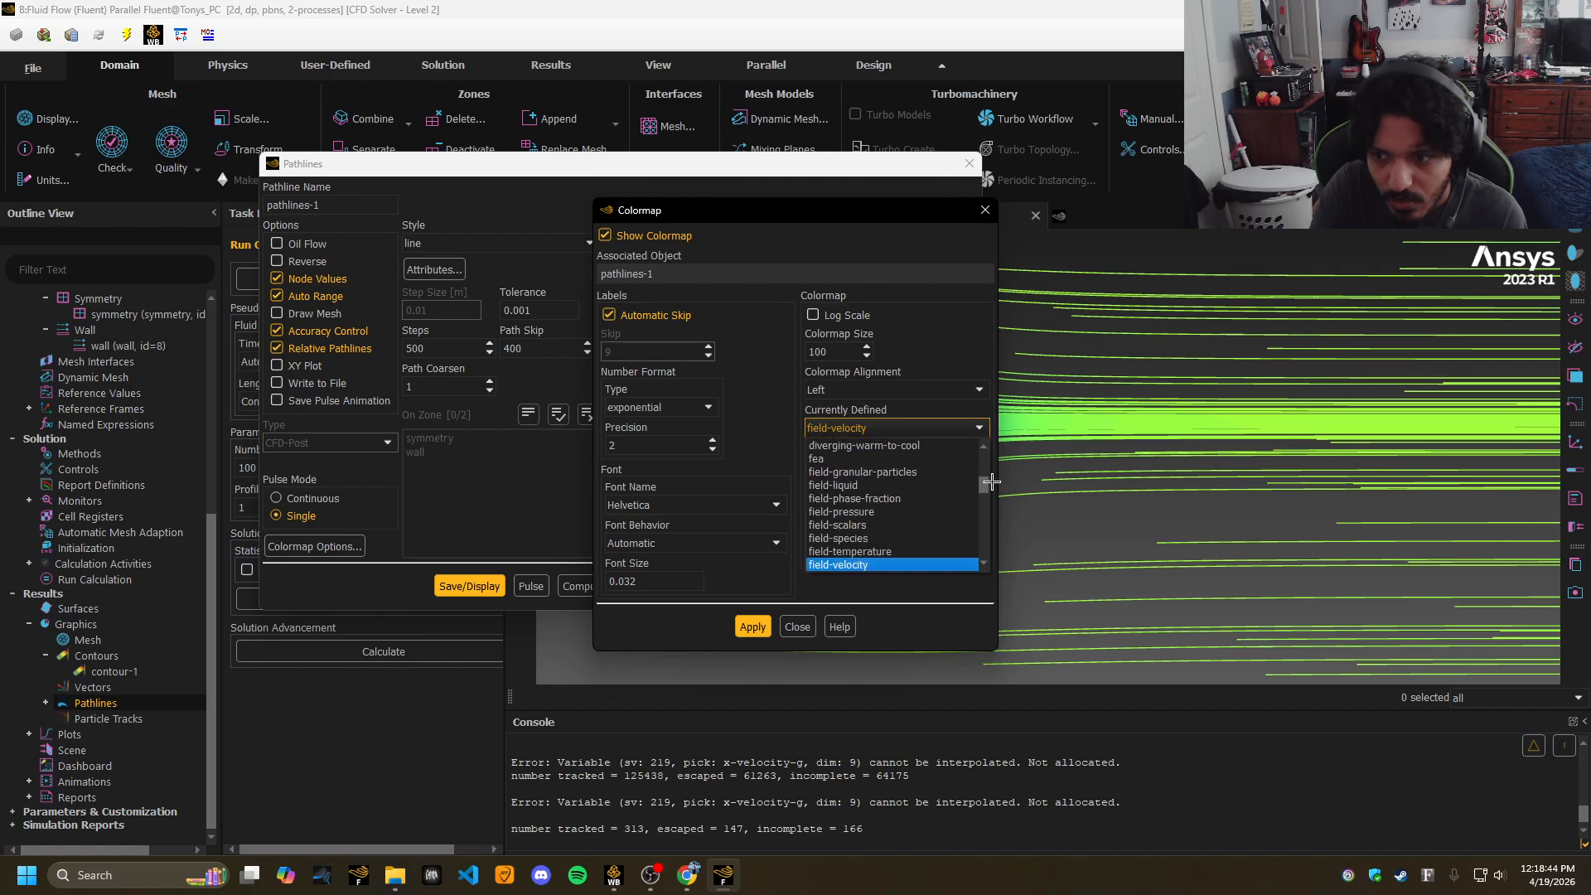
{"action": "left_click", "coordinate": [991, 481]}
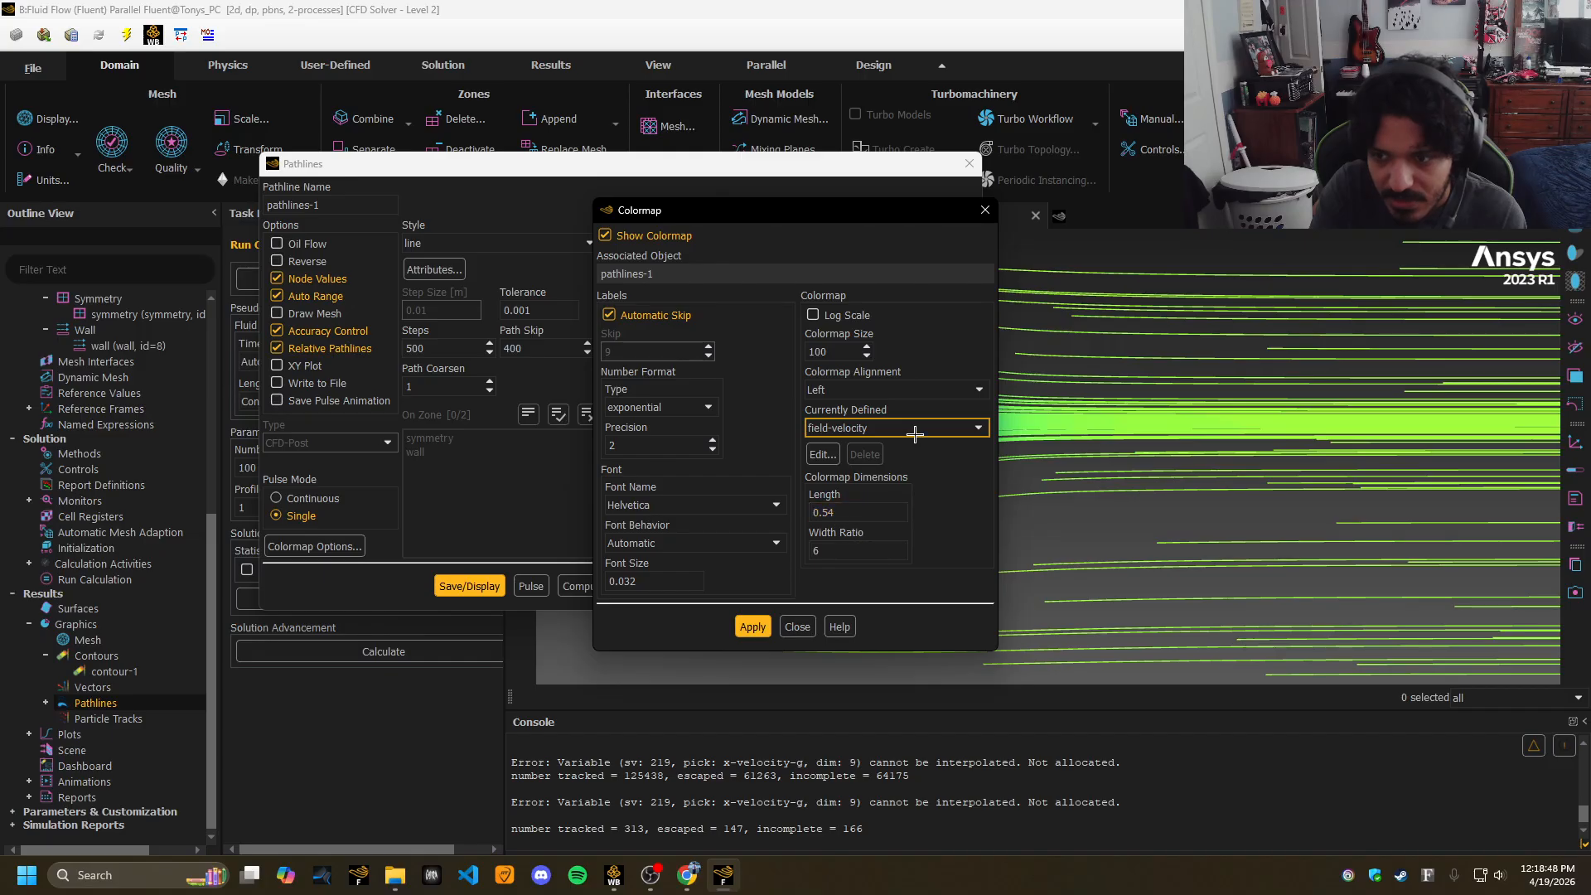
In the colormap editor, delete all the intermediate colour stops.
{"action": "left_click", "coordinate": [823, 454]}
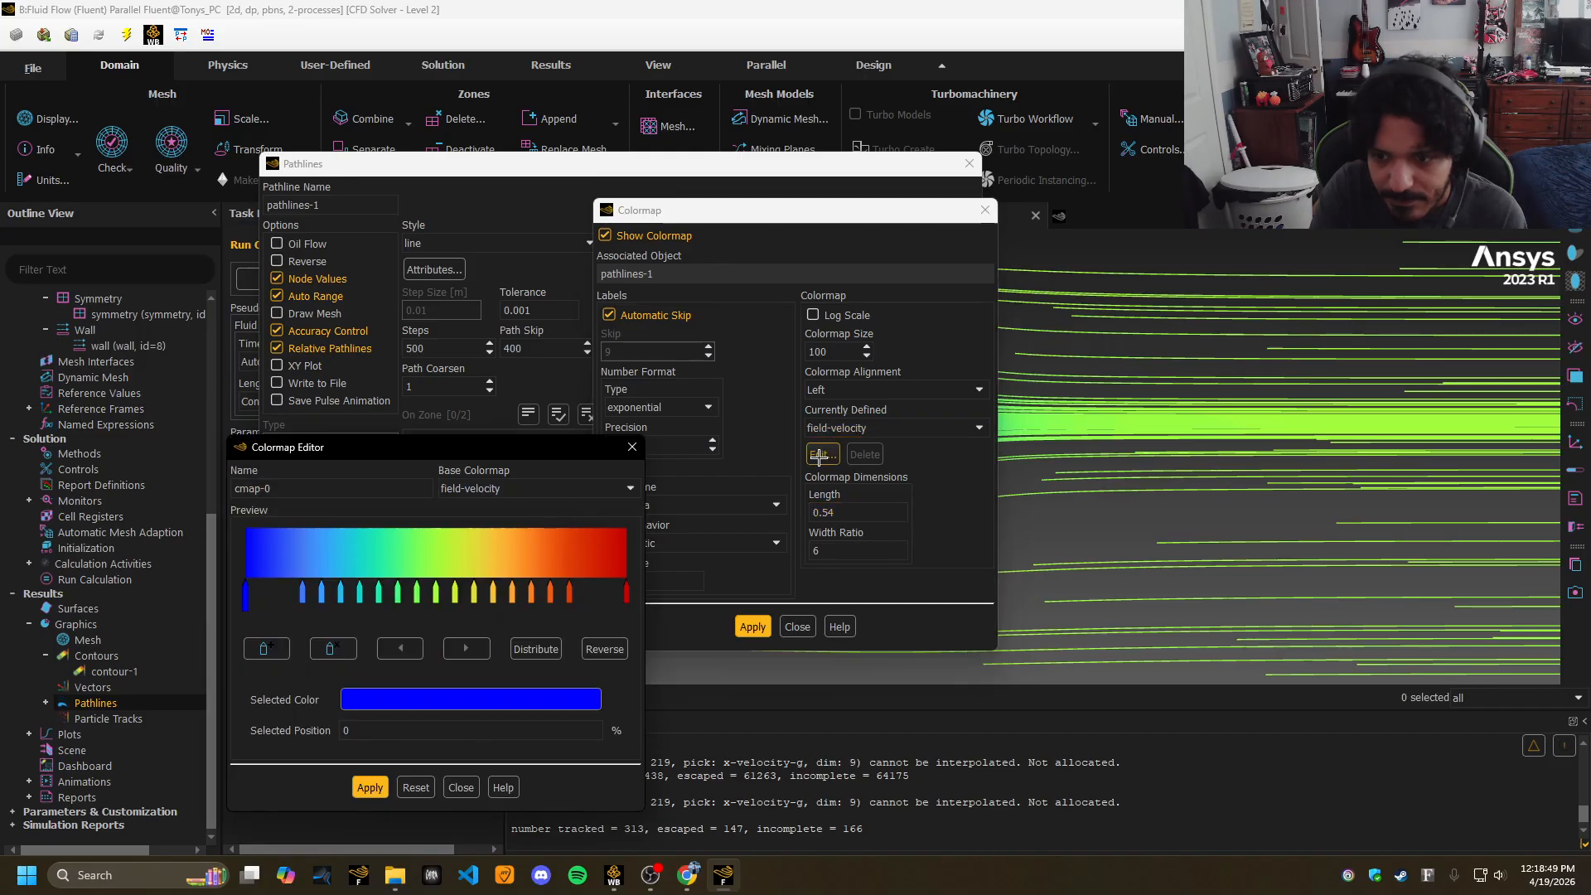
{"action": "left_click", "coordinate": [569, 594]}
{"action": "left_click", "coordinate": [346, 651]}
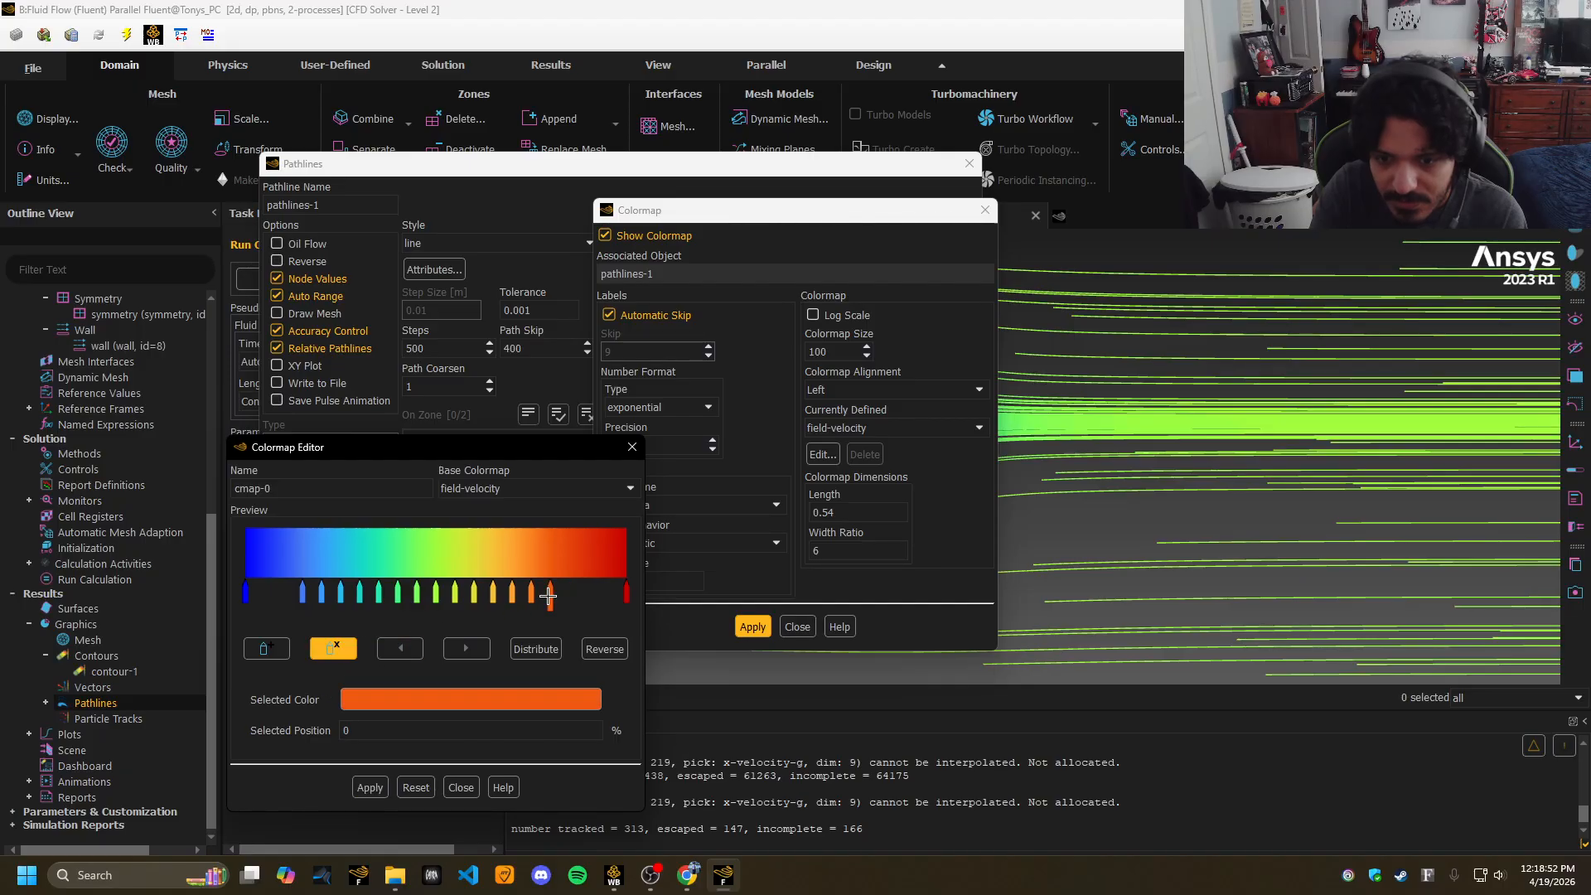
{"action": "left_click", "coordinate": [332, 650]}
{"action": "left_click", "coordinate": [330, 651]}
{"action": "left_click", "coordinate": [330, 650]}
{"action": "double_click", "coordinate": [330, 650]}
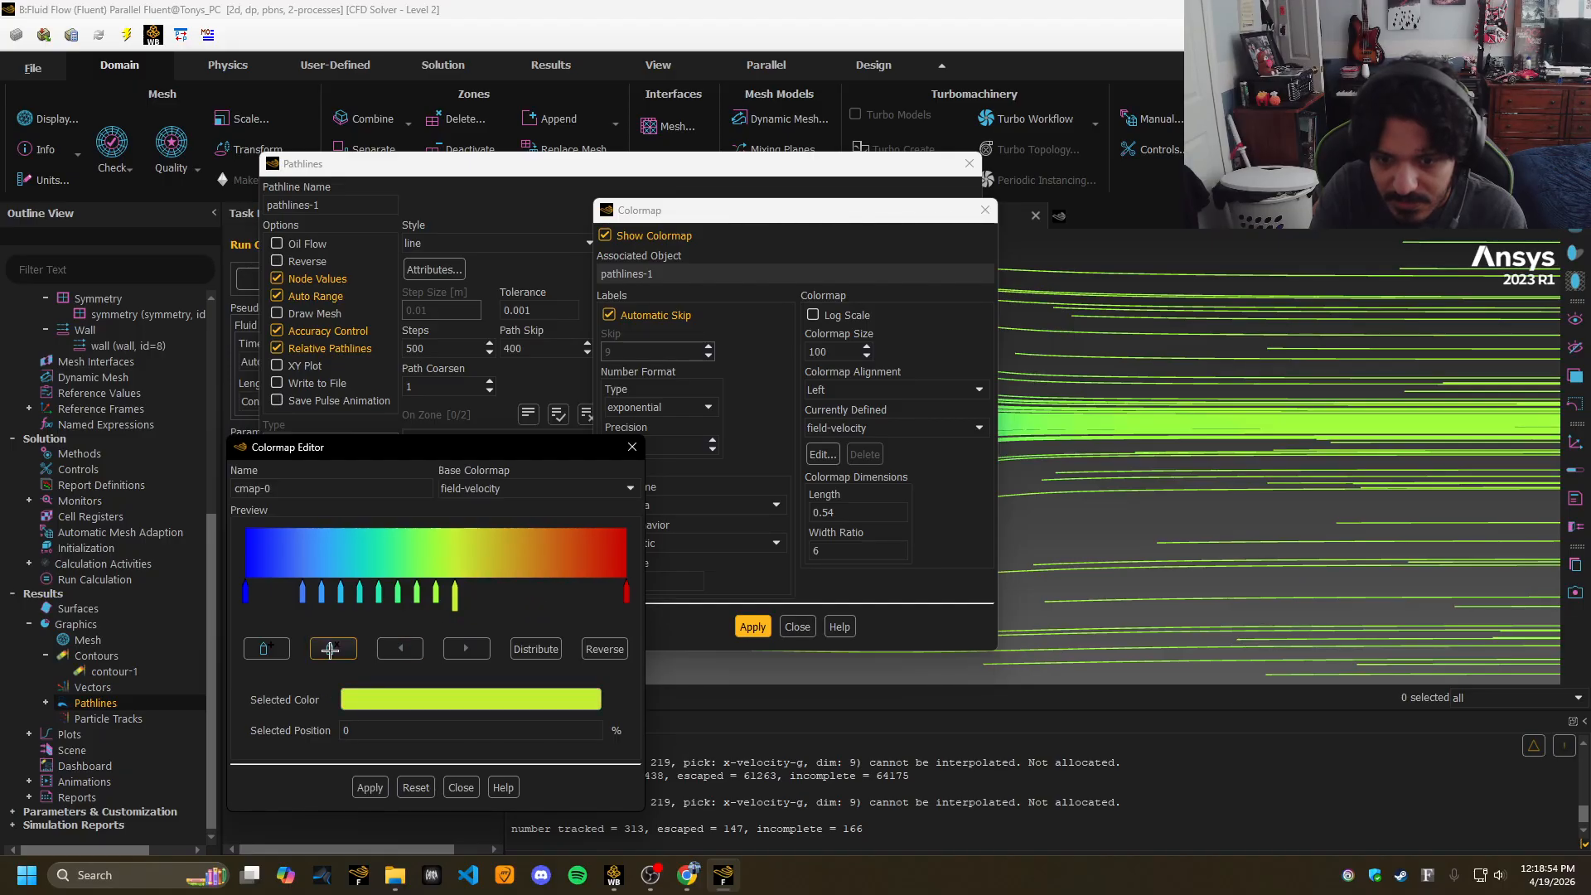
{"action": "left_click", "coordinate": [330, 651]}
{"action": "double_click", "coordinate": [330, 651]}
{"action": "left_click", "coordinate": [330, 651]}
{"action": "double_click", "coordinate": [330, 651]}
{"action": "double_click", "coordinate": [330, 650]}
{"action": "left_click", "coordinate": [330, 651]}
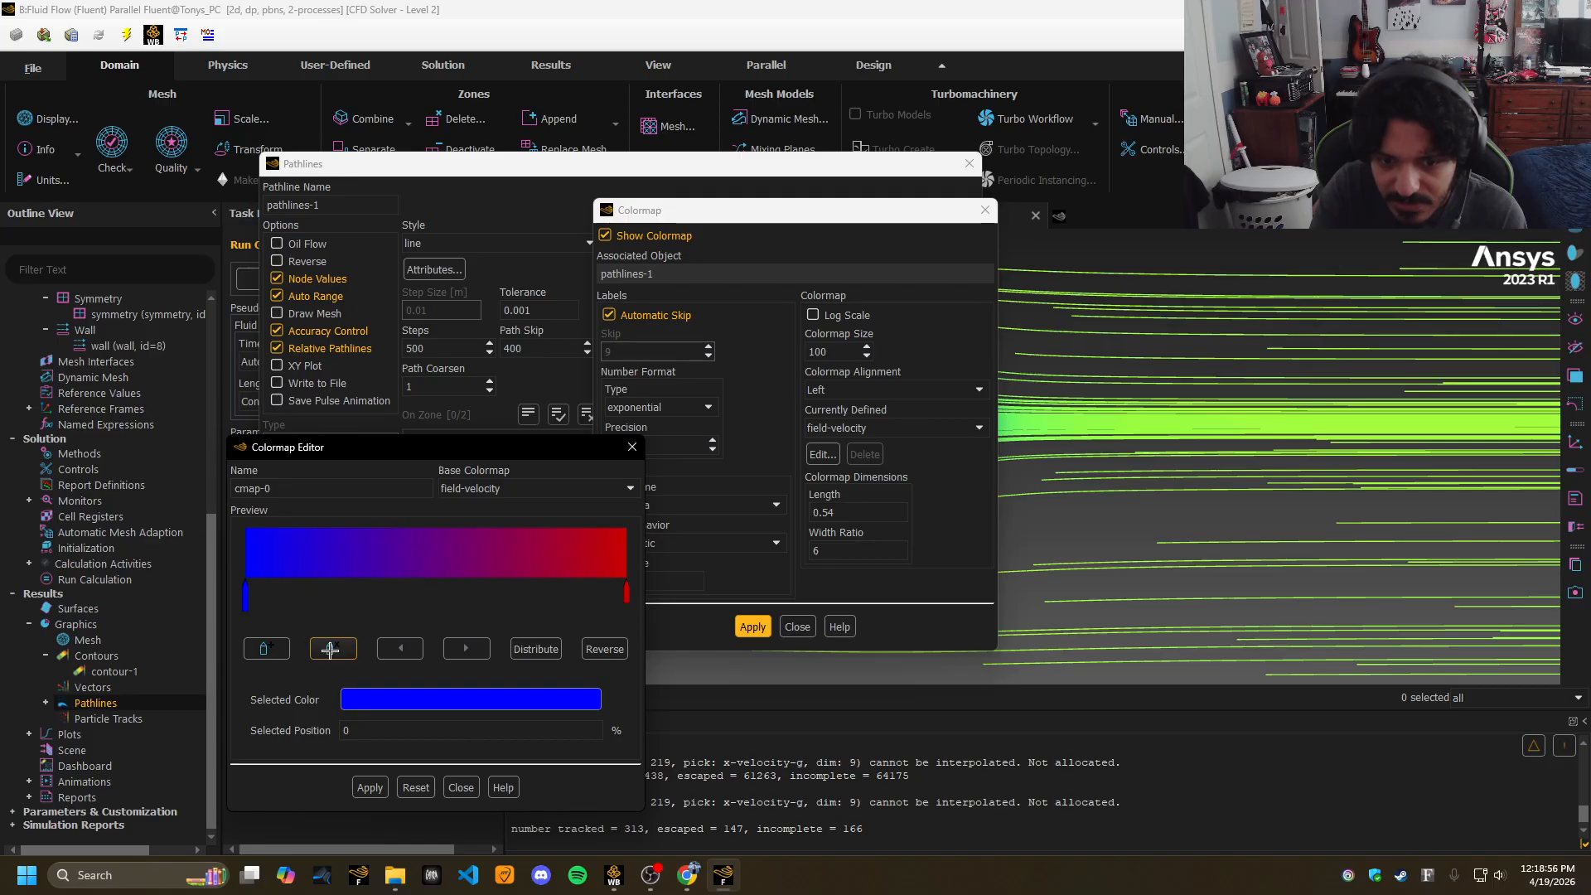
Make both end colour stops white, save the colormap as cmap-0, and apply it.
{"action": "left_click", "coordinate": [377, 710]}
{"action": "left_click", "coordinate": [402, 598]}
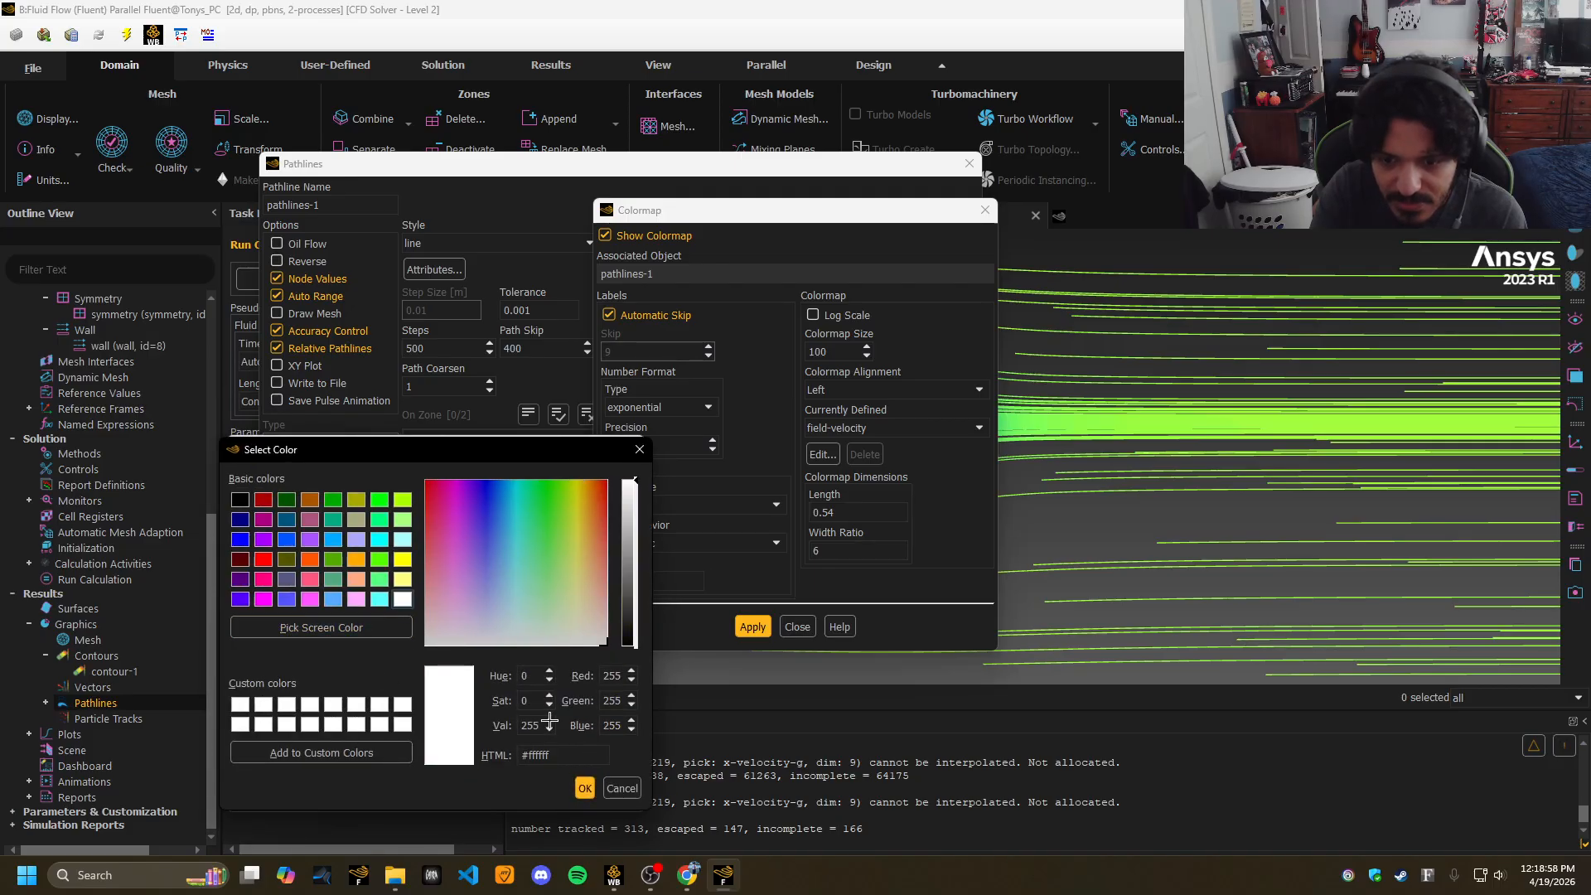
{"action": "left_click", "coordinate": [585, 788]}
{"action": "left_click", "coordinate": [624, 596]}
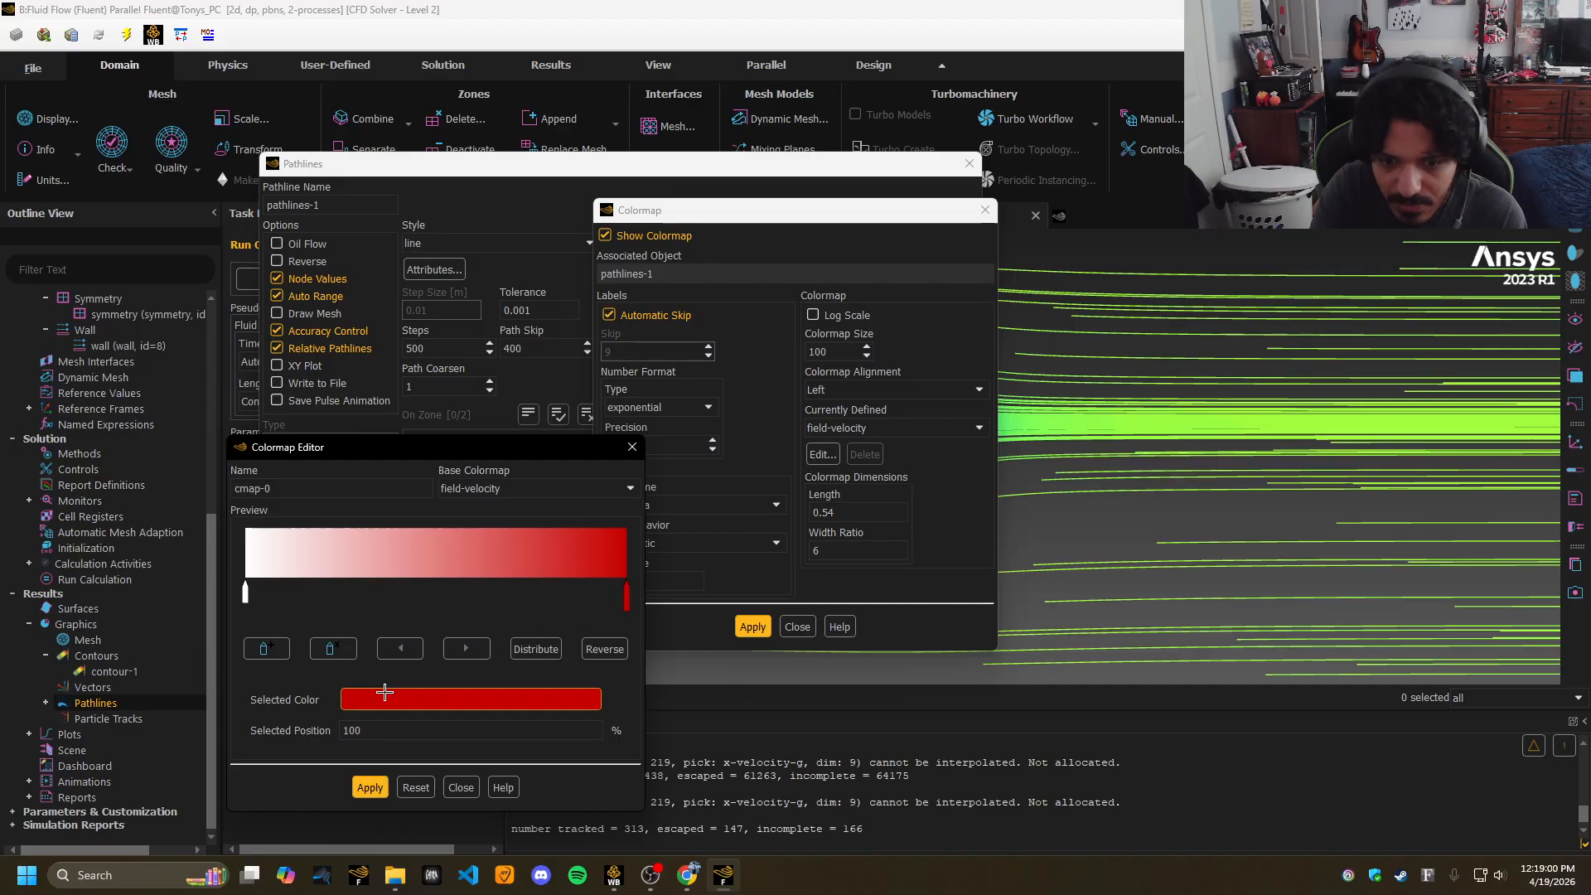
{"action": "left_click", "coordinate": [410, 699]}
{"action": "left_click", "coordinate": [394, 726]}
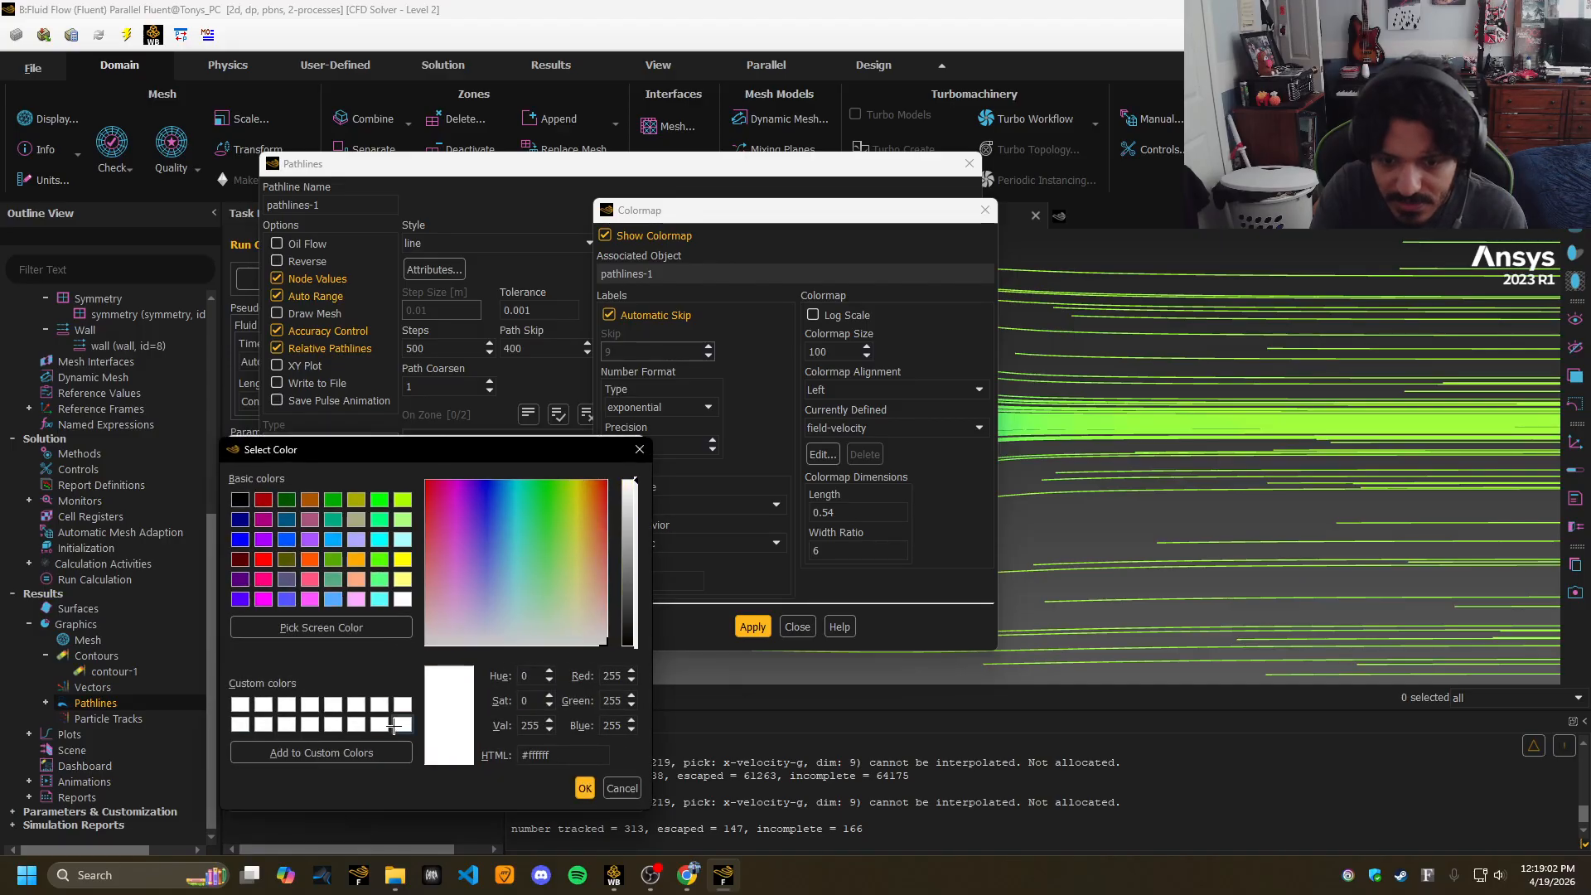
{"action": "left_click", "coordinate": [585, 788]}
{"action": "left_click", "coordinate": [371, 788]}
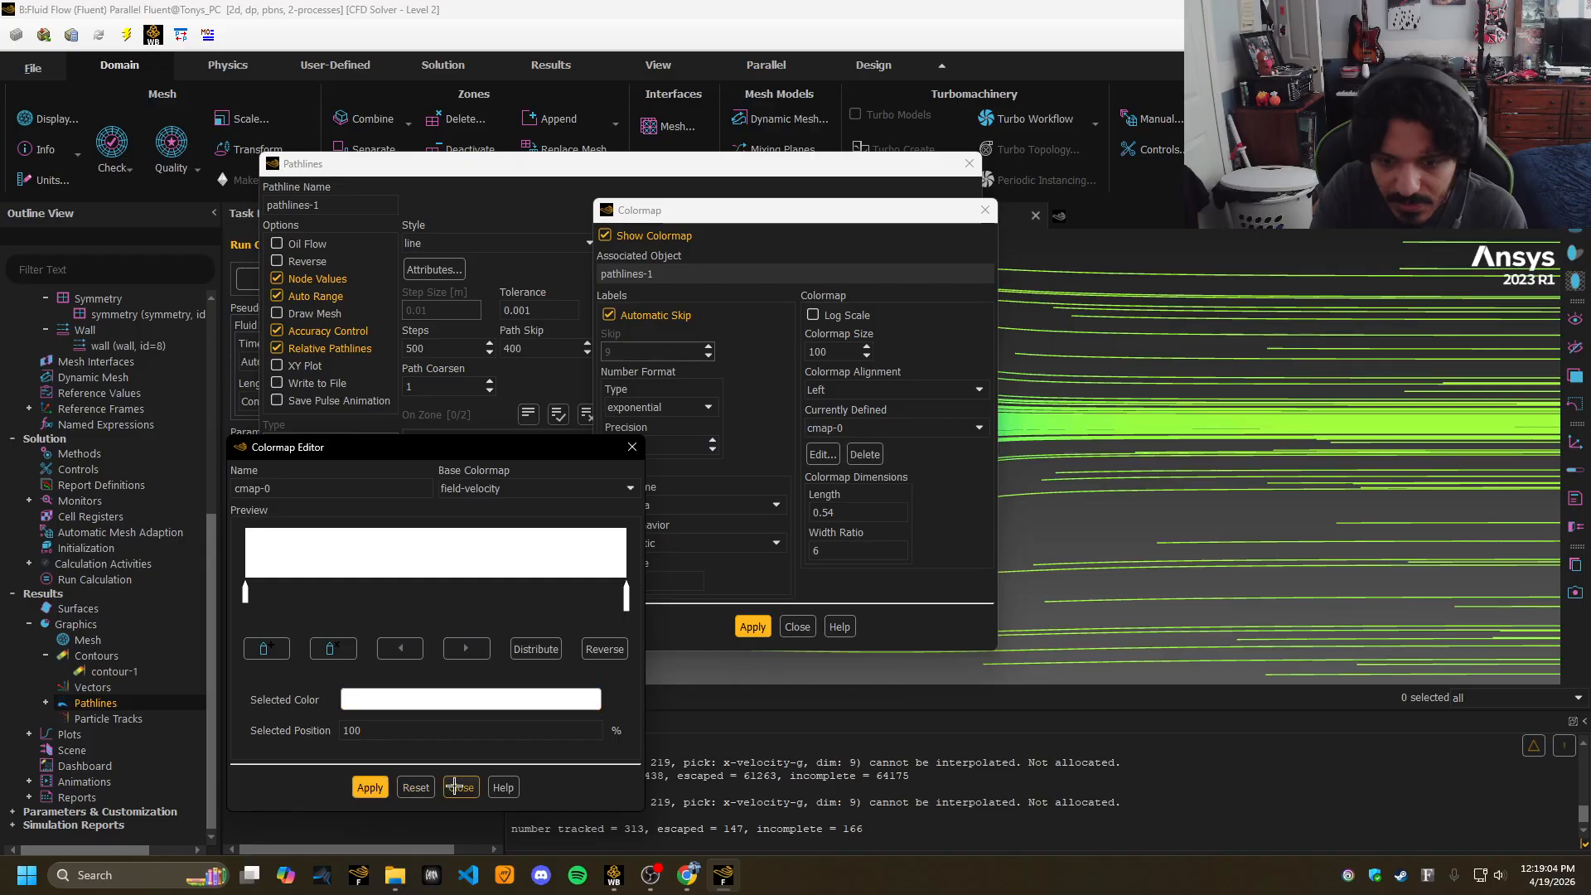
{"action": "left_click", "coordinate": [462, 787]}
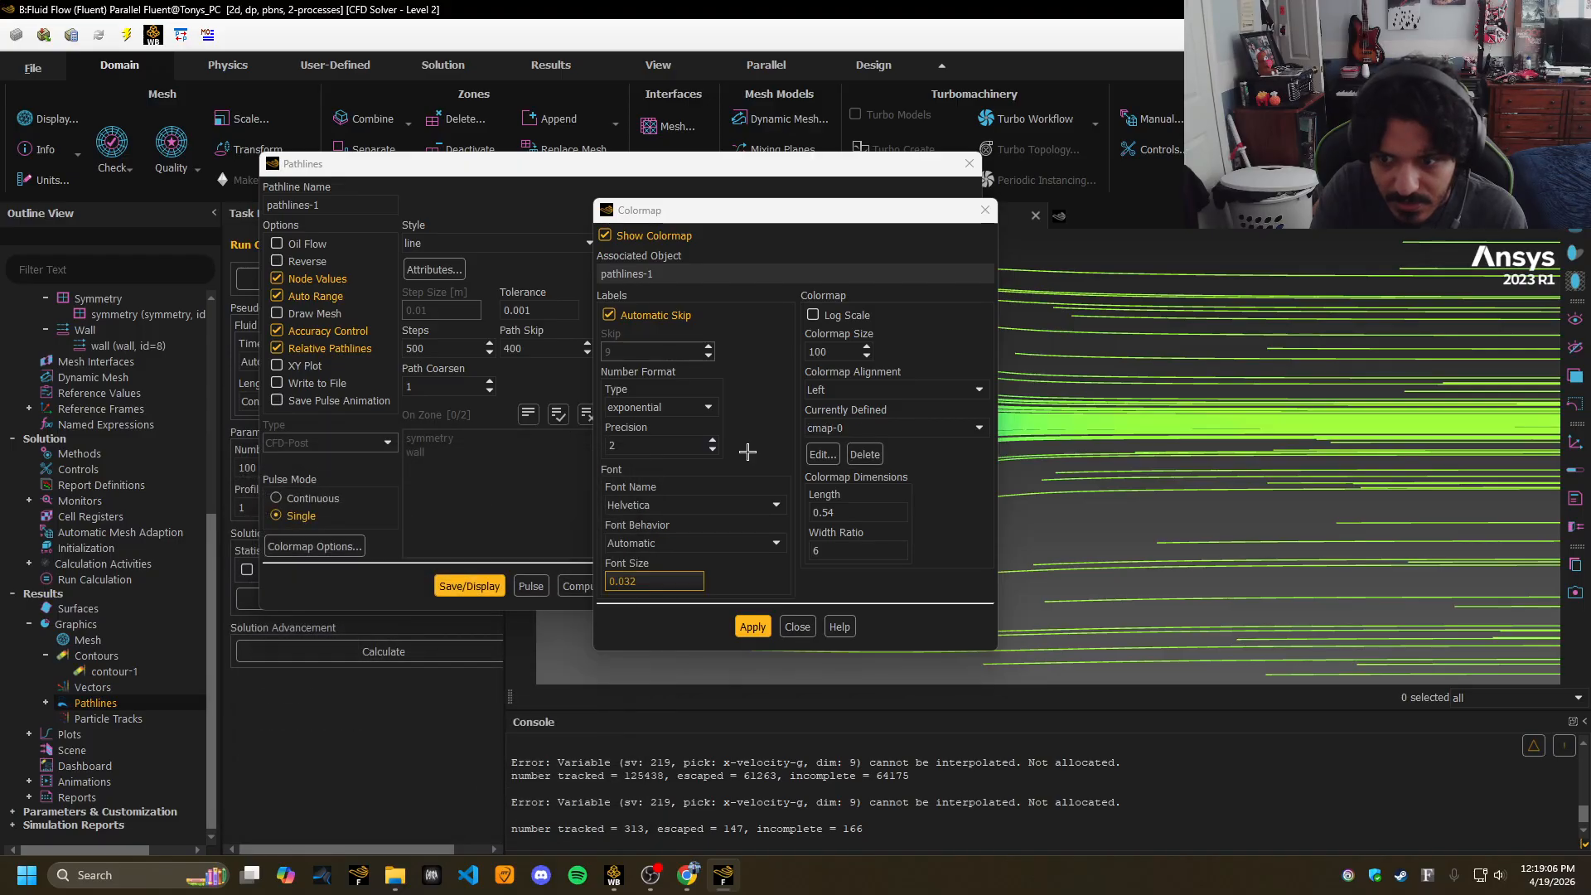
{"action": "left_click", "coordinate": [753, 626]}
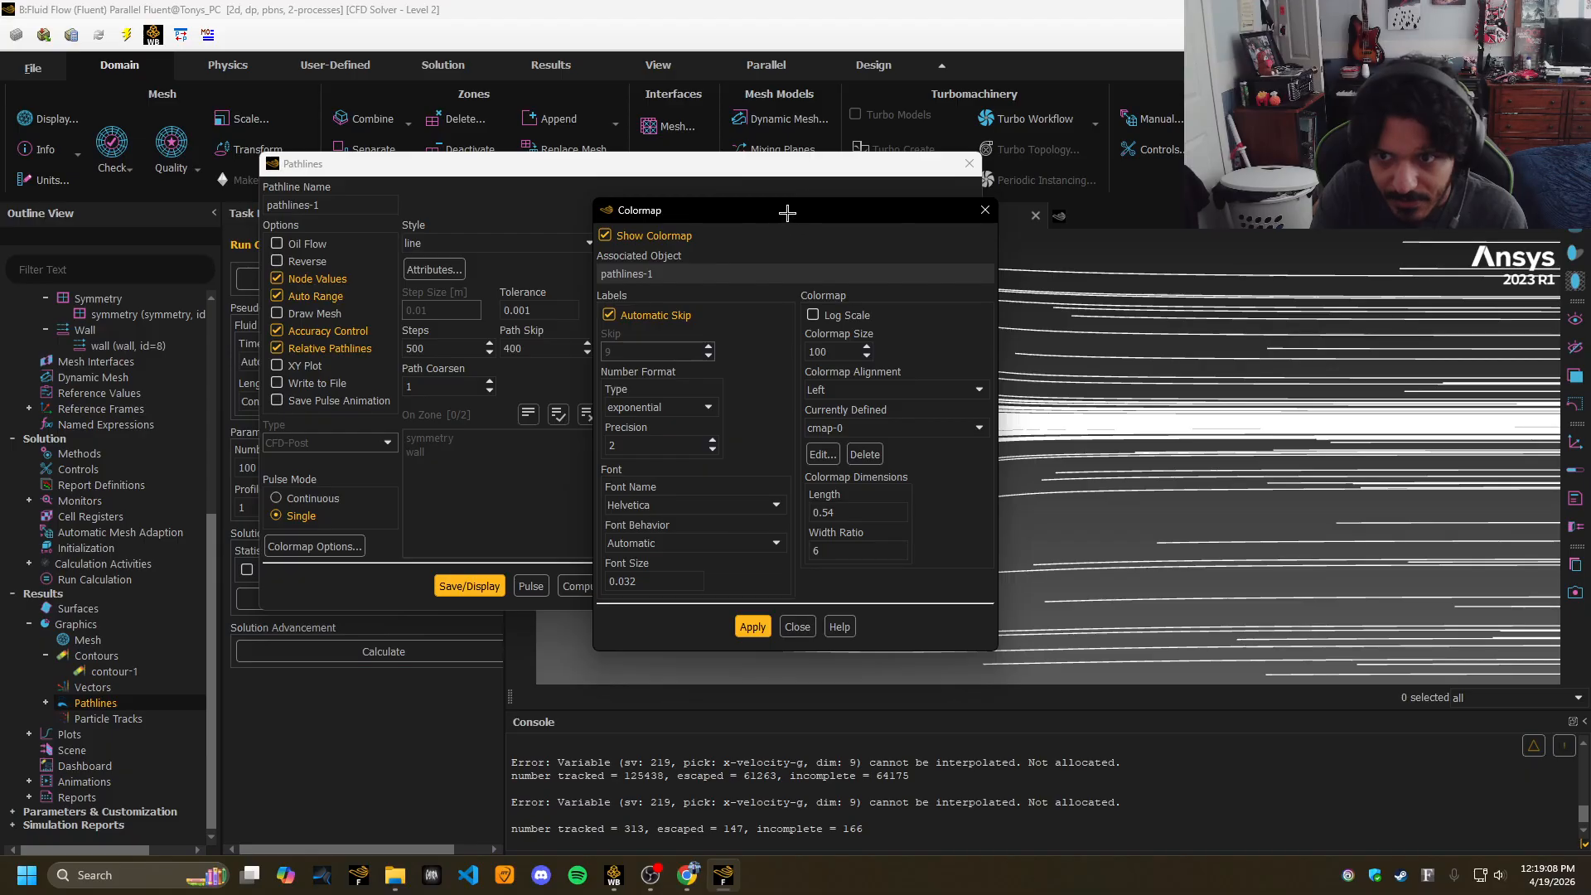
{"action": "left_click_drag", "start_coordinate": [788, 213], "coordinate": [525, 222]}
{"action": "left_click", "coordinate": [701, 221]}
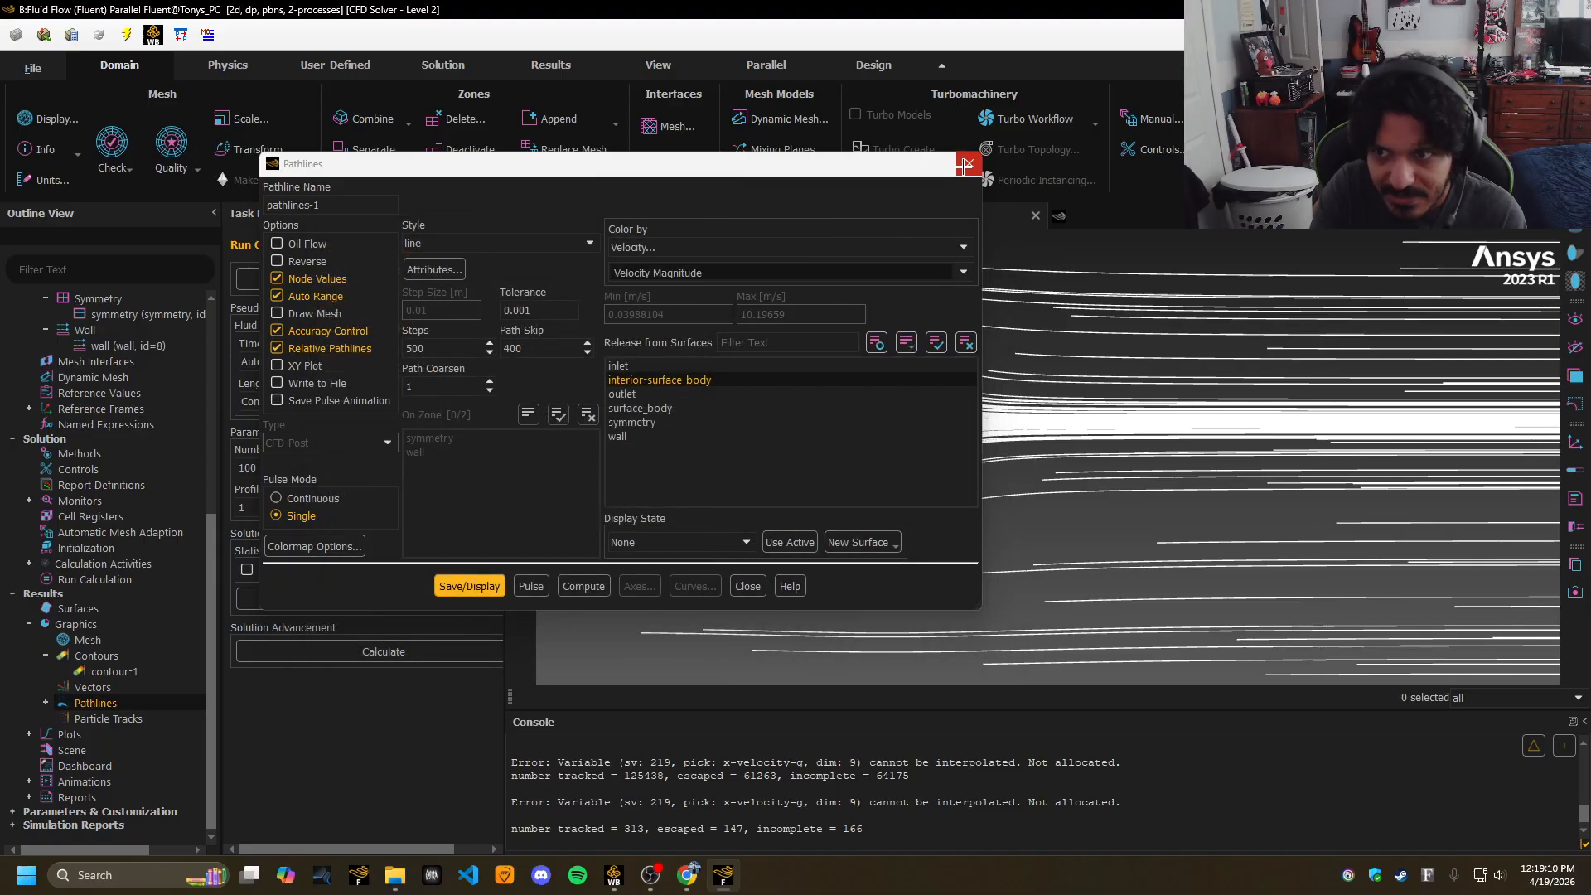
Create a scene combining contour-1 and pathlines-1 and display it.
{"action": "left_click", "coordinate": [969, 164]}
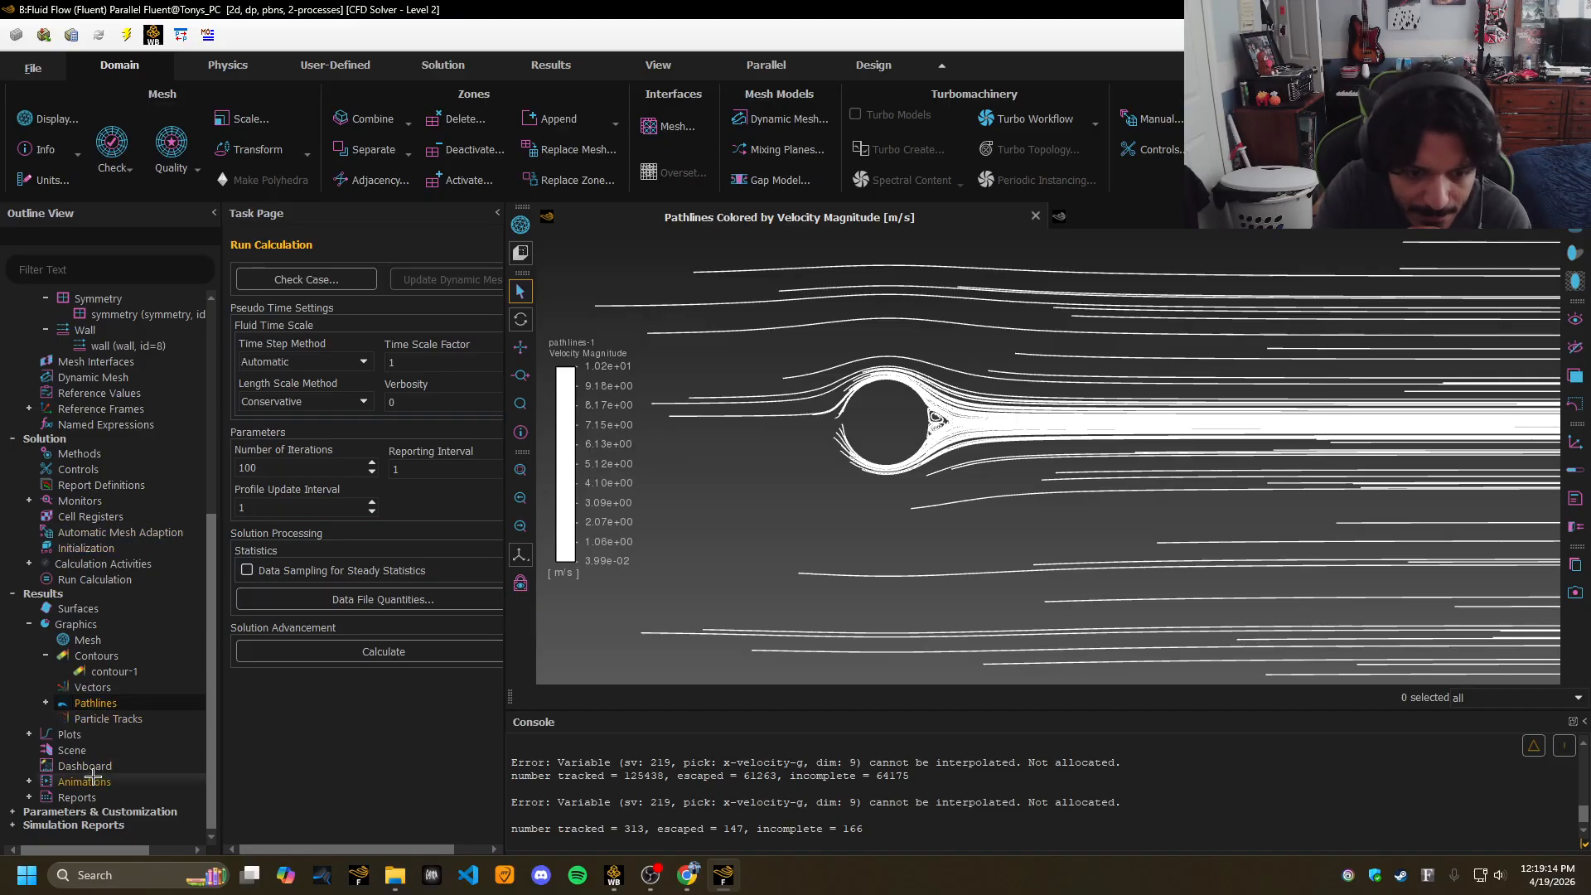
{"action": "double_click", "coordinate": [62, 750]}
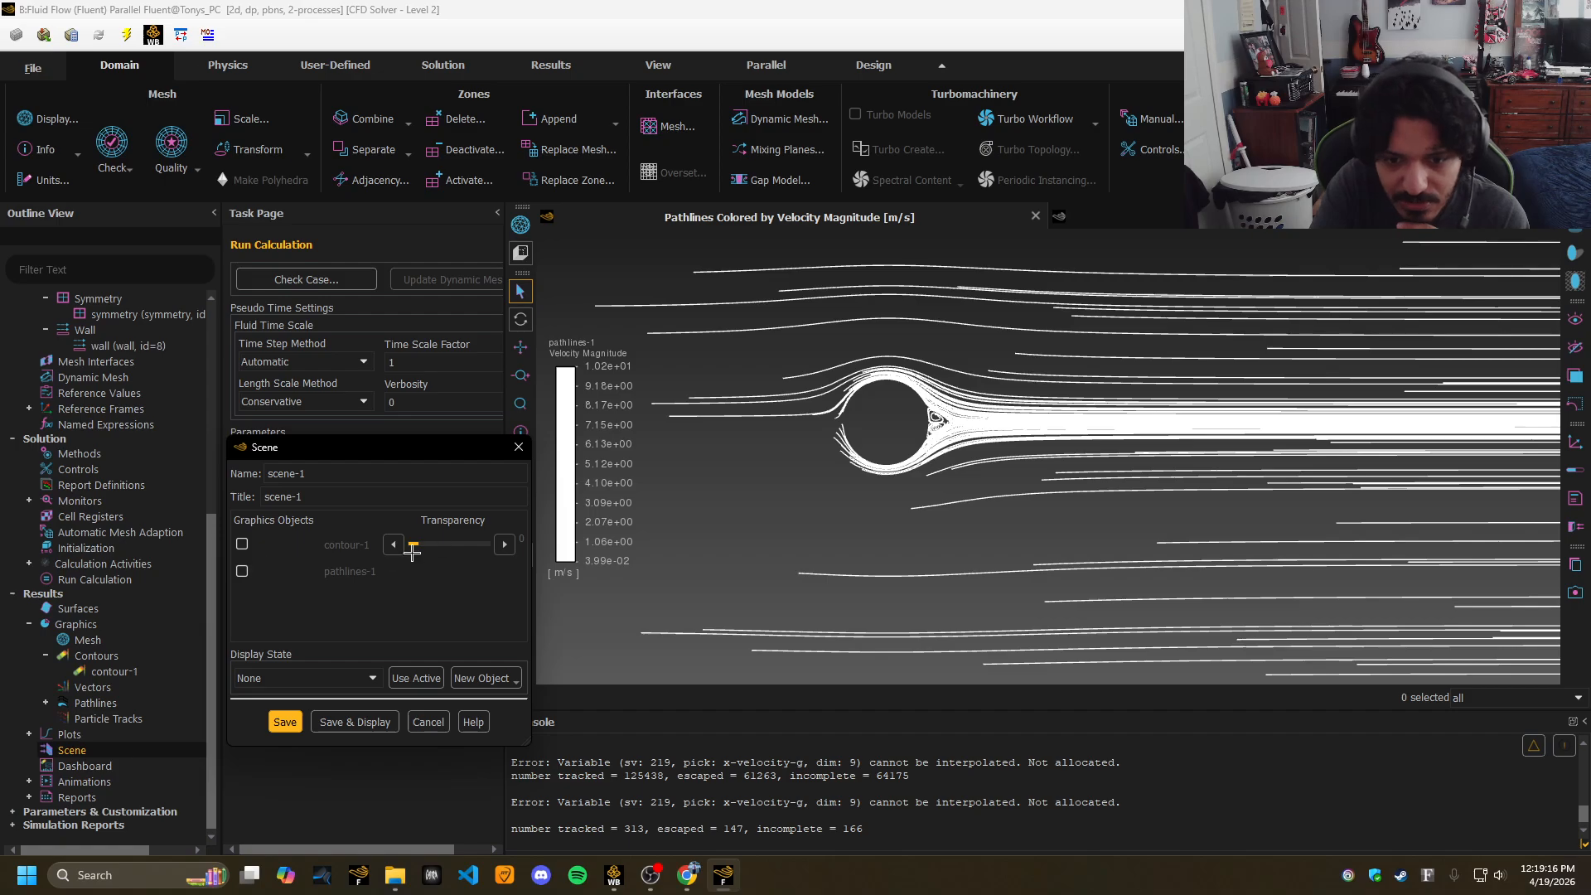
{"action": "left_click", "coordinate": [241, 544]}
{"action": "left_click", "coordinate": [242, 571]}
{"action": "left_click", "coordinate": [386, 723]}
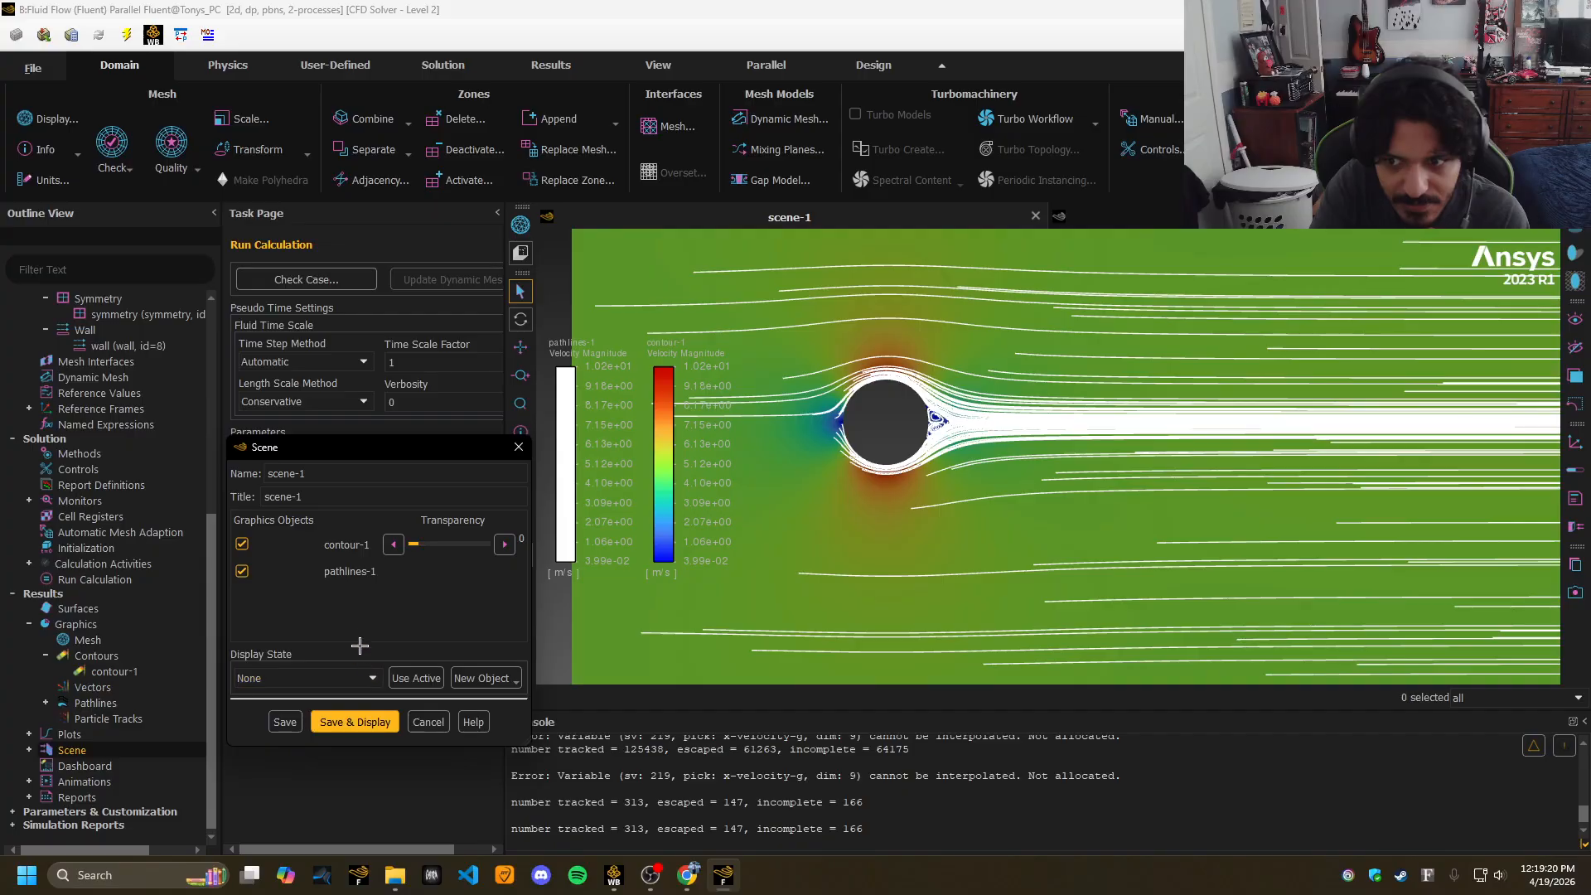
Try contour-1 transparency, restore it to 0, and centre the view on the cylinder.
{"action": "left_click_drag", "start_coordinate": [415, 543], "coordinate": [441, 545]}
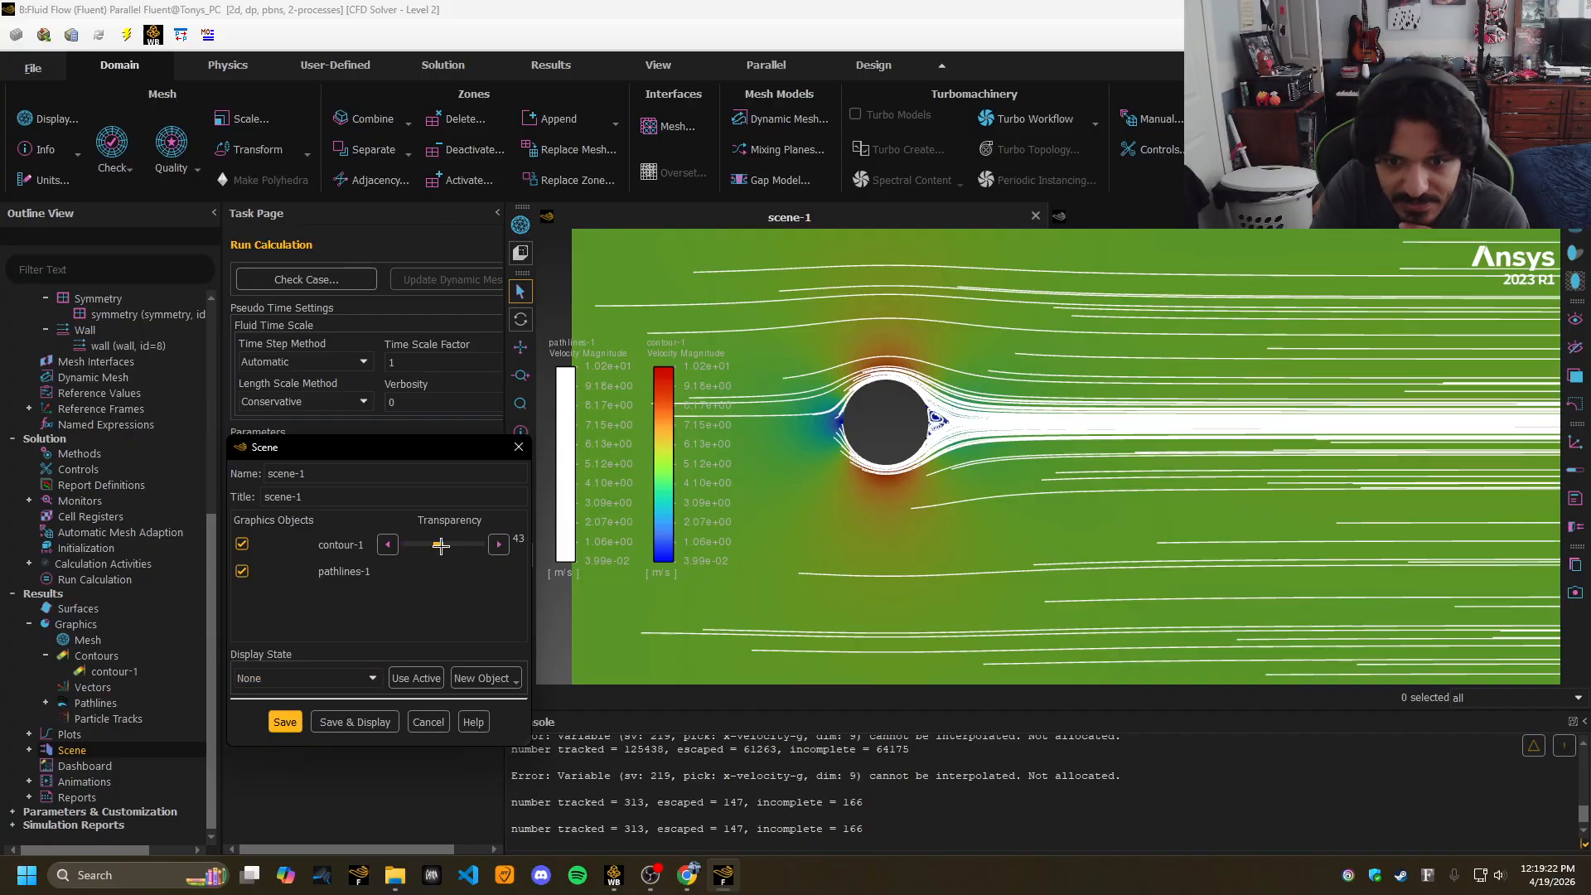
{"action": "left_click", "coordinate": [350, 719]}
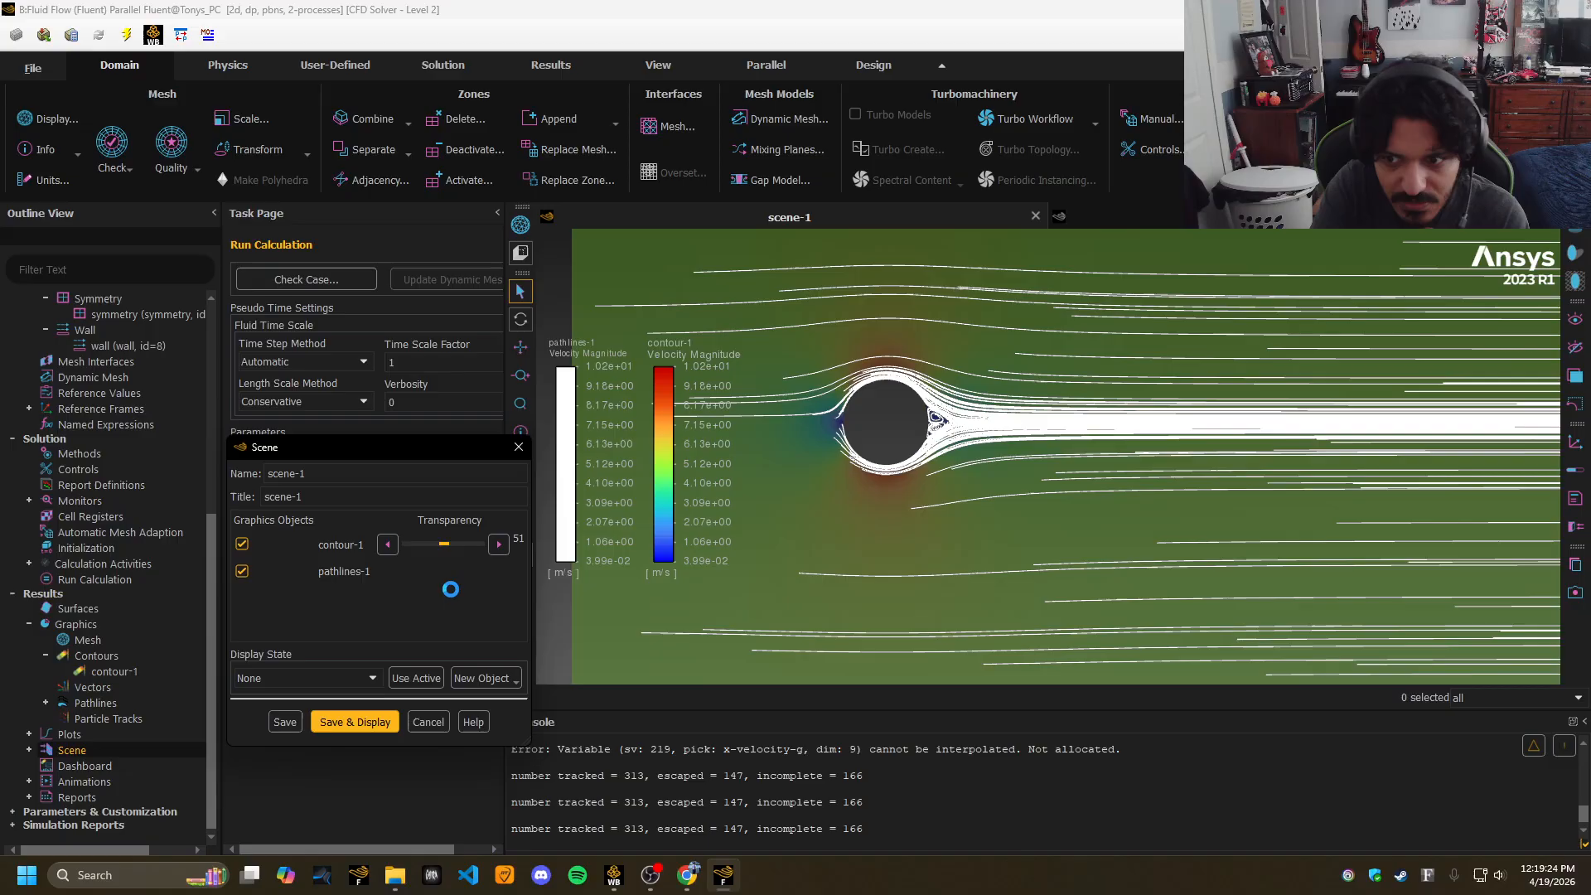
{"action": "left_click_drag", "start_coordinate": [443, 542], "coordinate": [366, 550]}
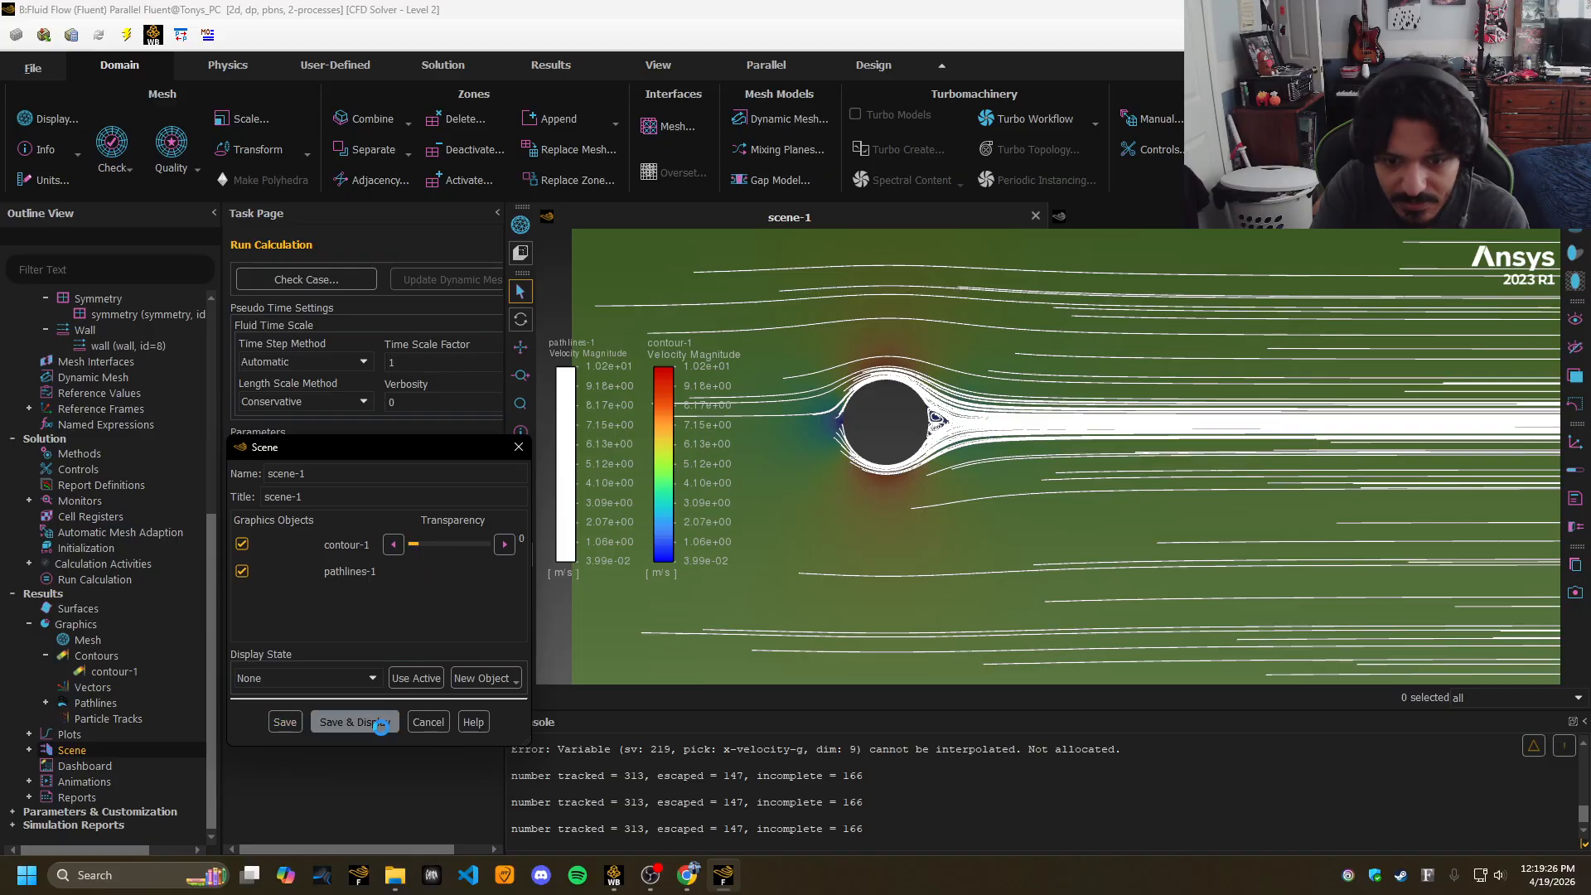
{"action": "left_click", "coordinate": [355, 722]}
{"action": "scroll", "coordinate": [913, 394], "scroll_direction": "up", "scroll_amount": 4}
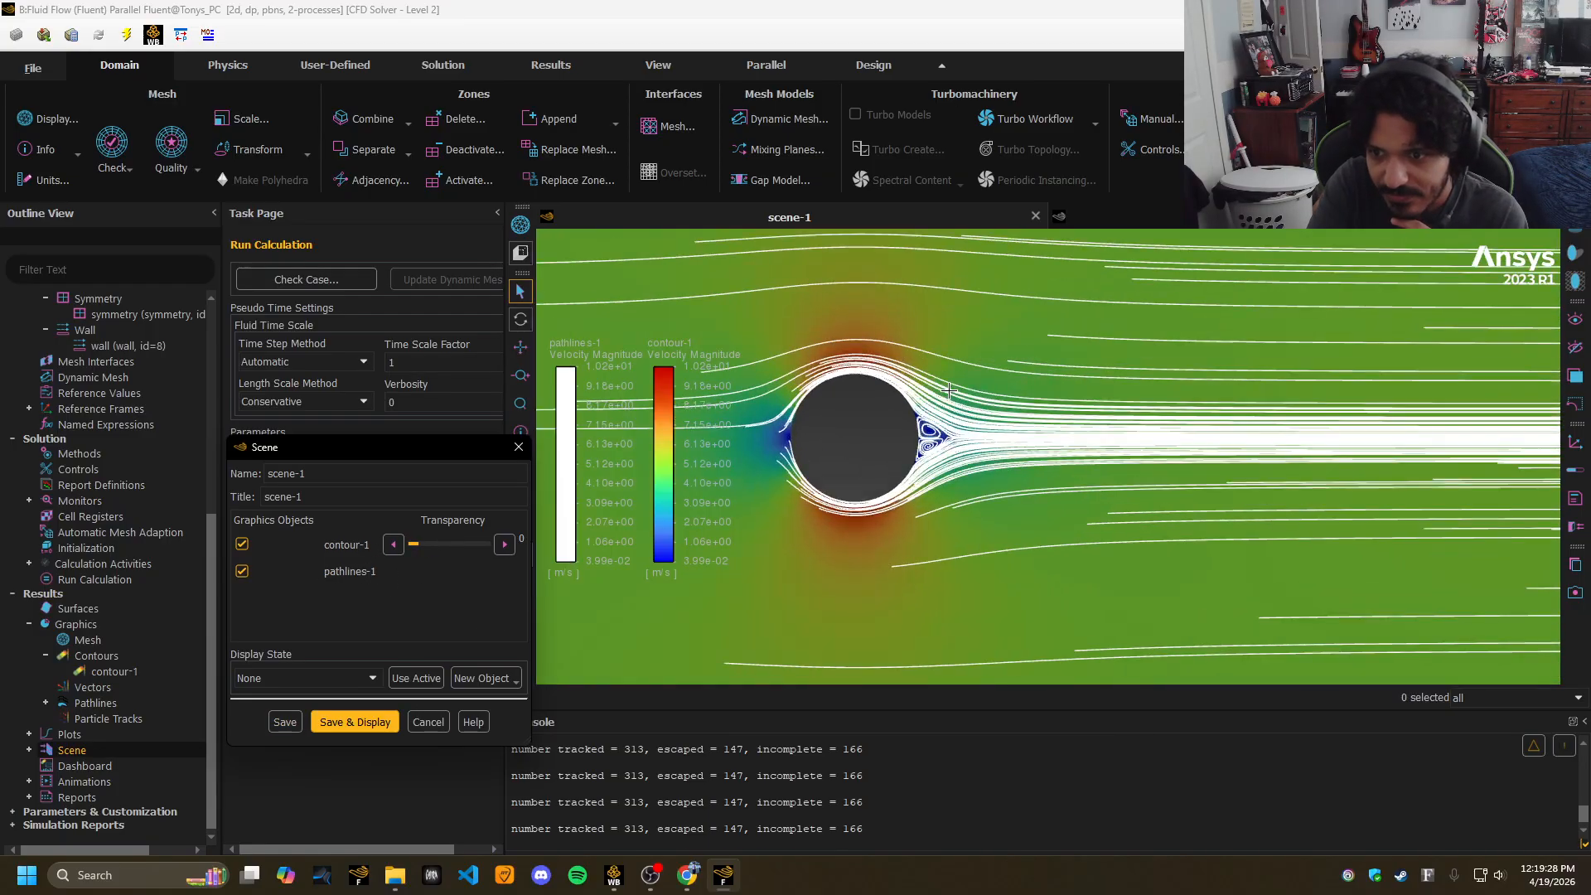
{"action": "left_click_drag", "start_coordinate": [1084, 362], "coordinate": [1241, 371]}
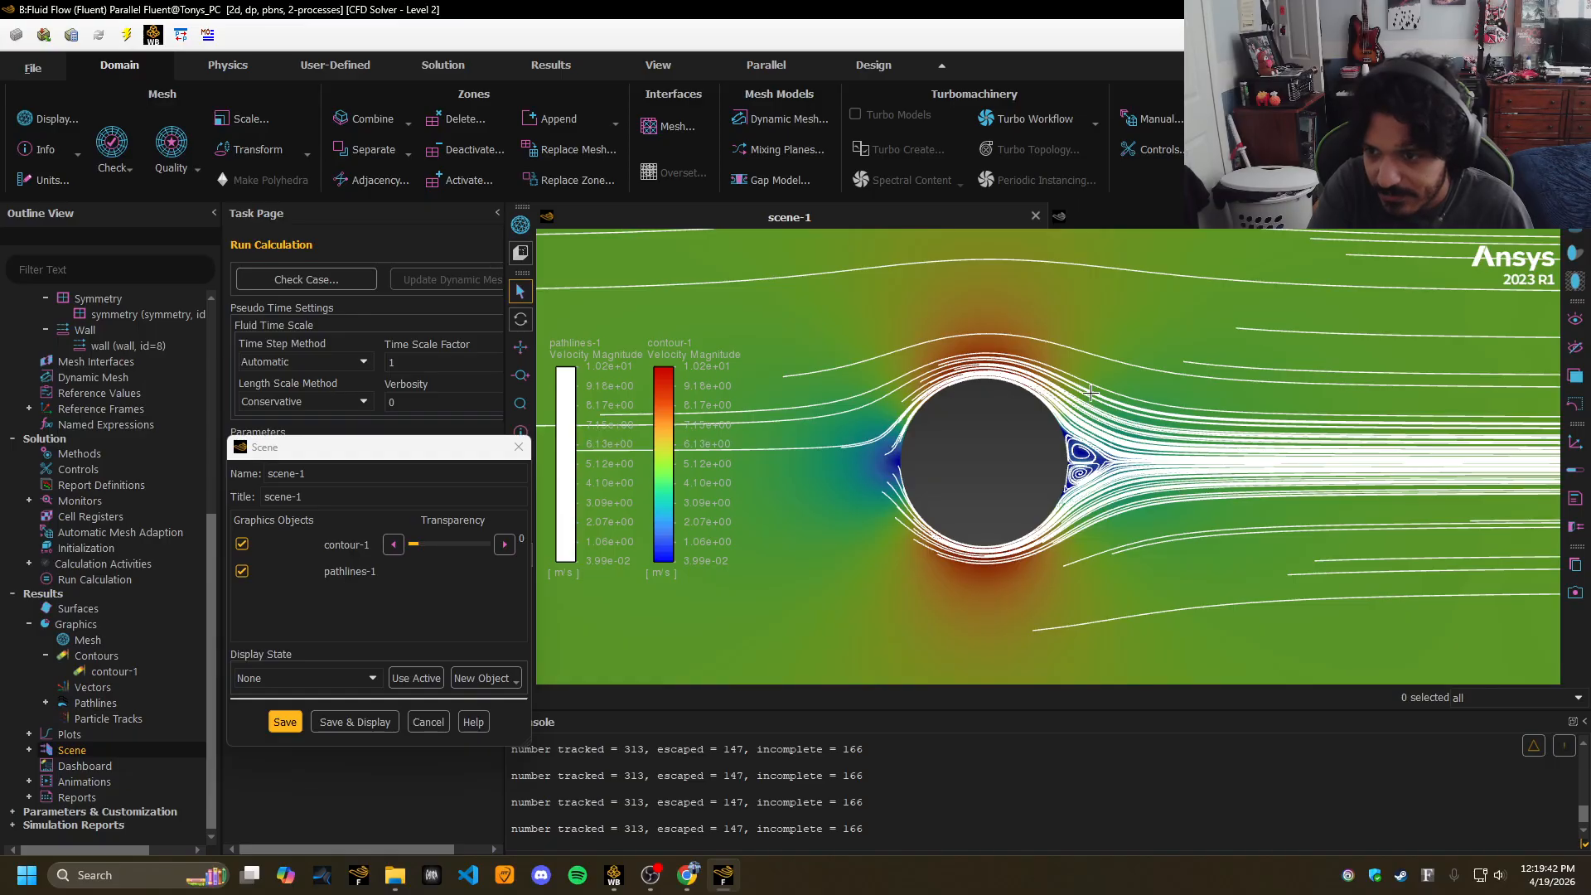
{"action": "middle_click_drag", "start_coordinate": [1134, 457], "coordinate": [1075, 452]}
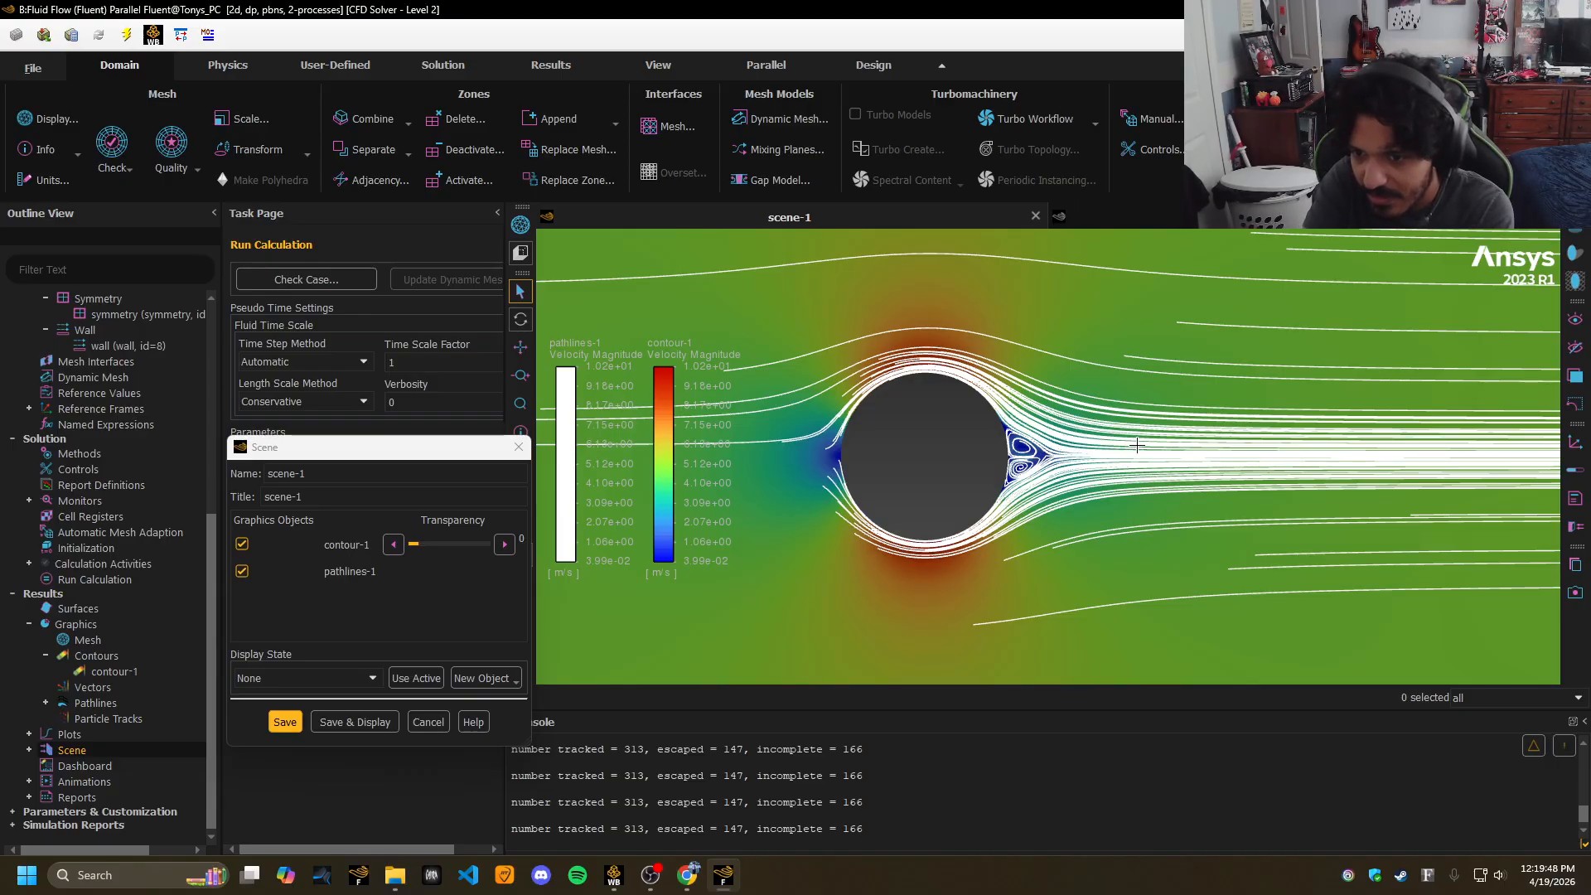
Delete the pathlines legend and close the scene settings, checking the assignment in Chrome.
{"action": "left_click", "coordinate": [630, 344]}
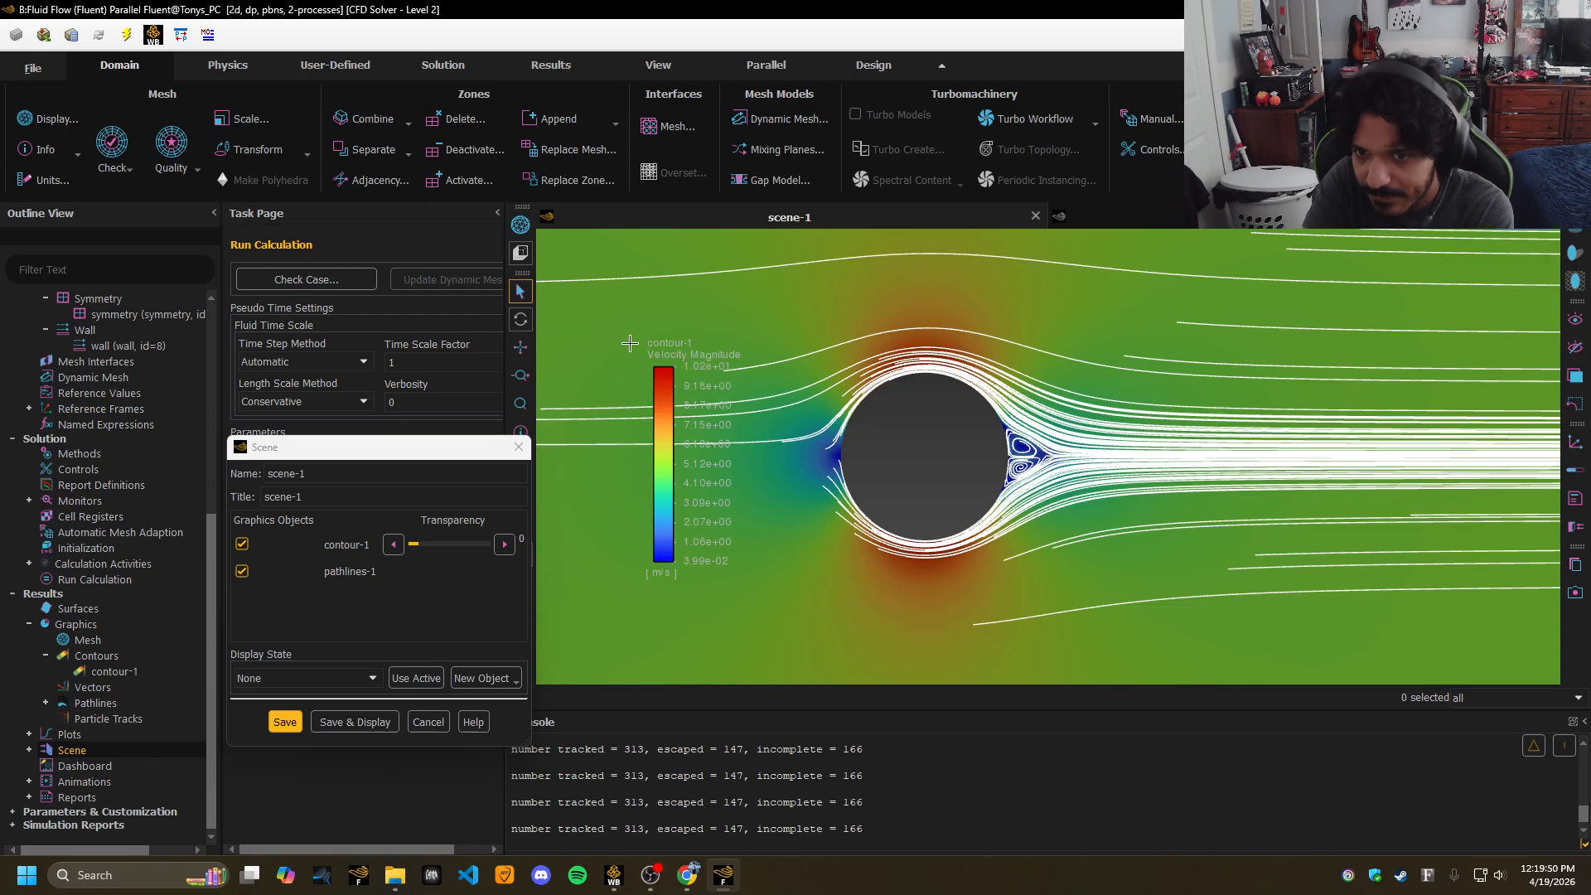
{"action": "left_click", "coordinate": [511, 446]}
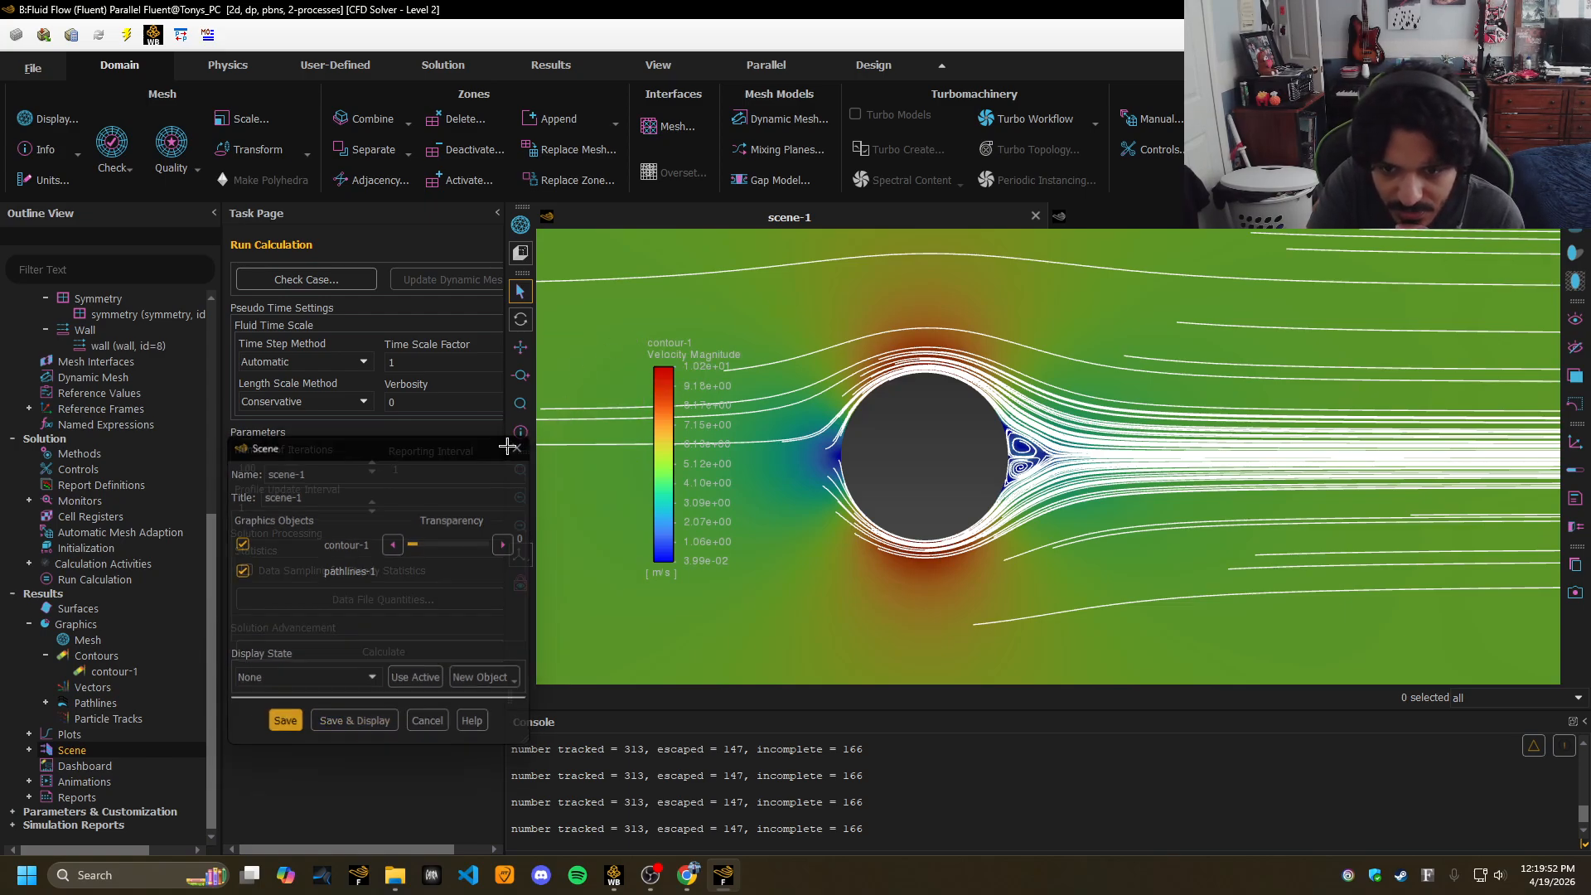
{"action": "left_click", "coordinate": [691, 881]}
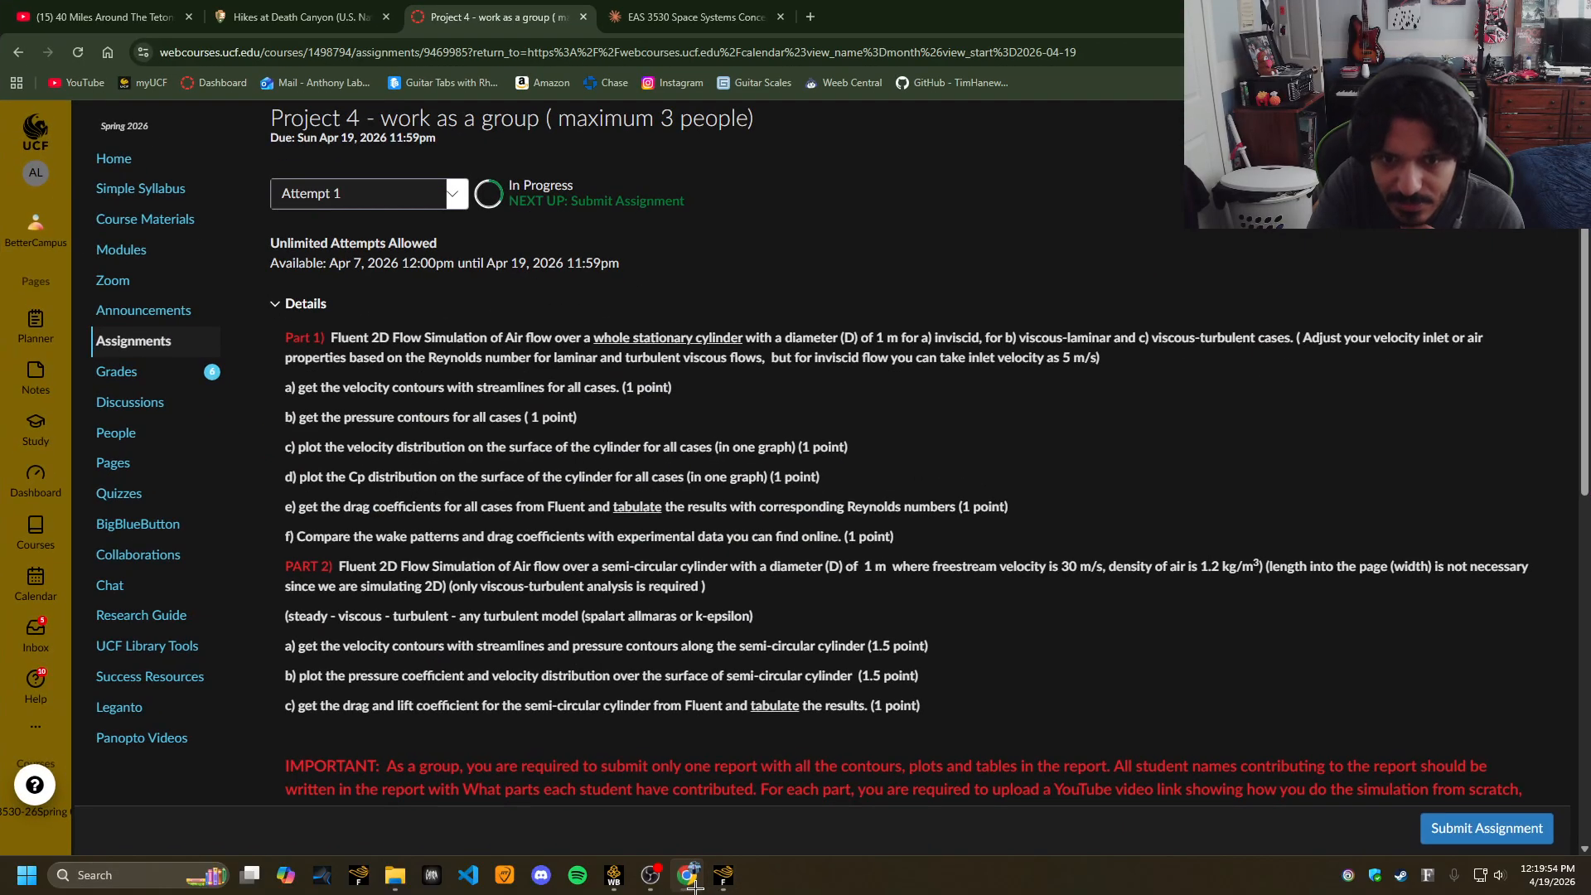
{"action": "left_click", "coordinate": [695, 887]}
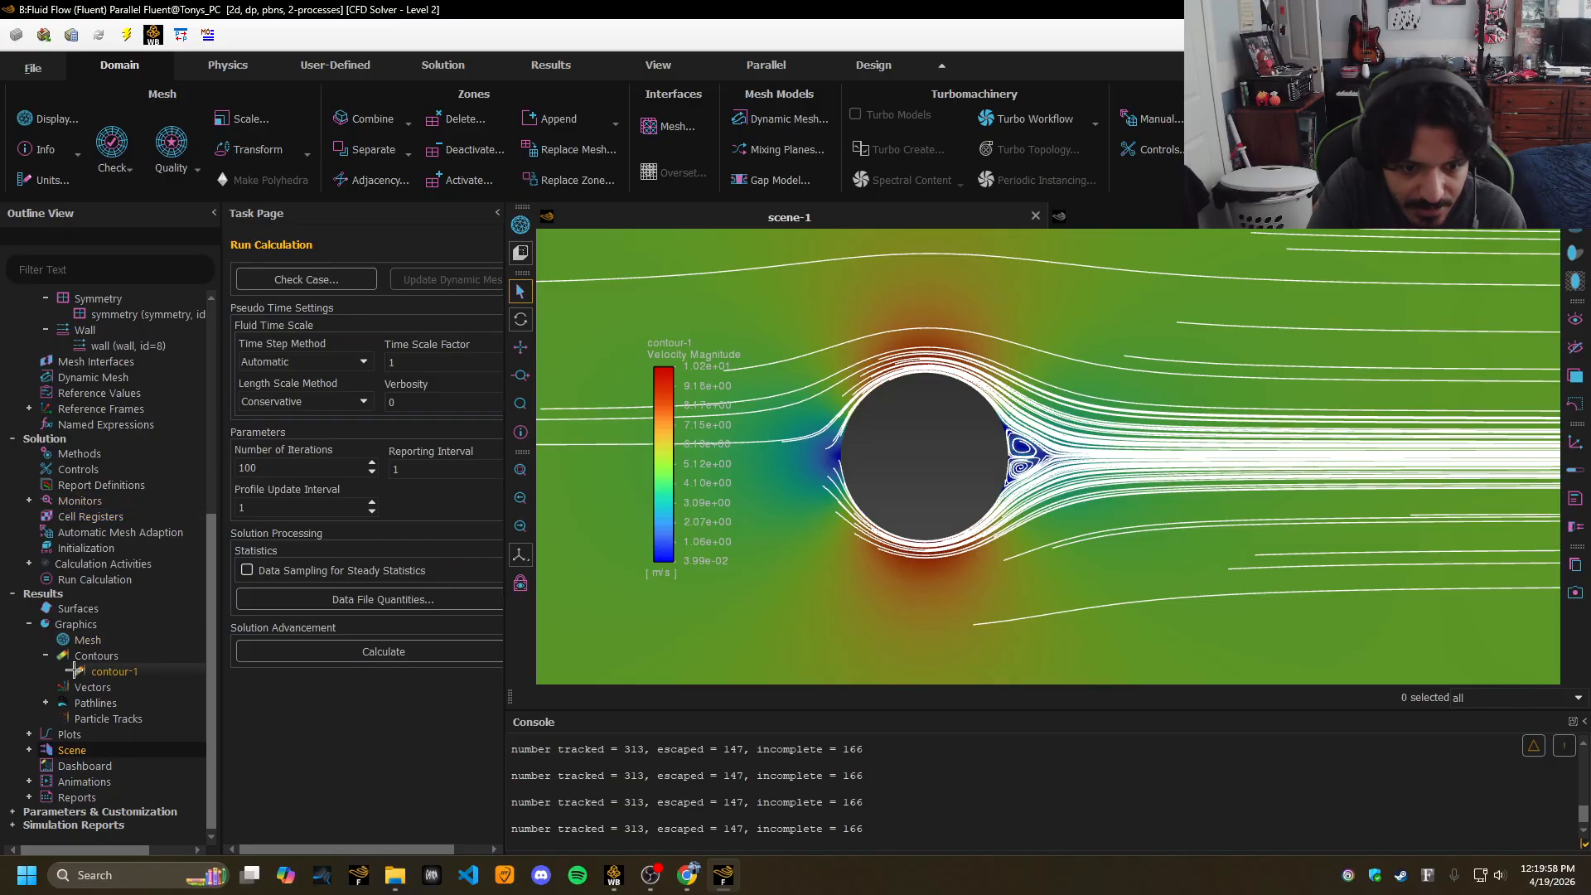
Create a new contour plot of Static Pressure and display it.
{"action": "double_click", "coordinate": [97, 655]}
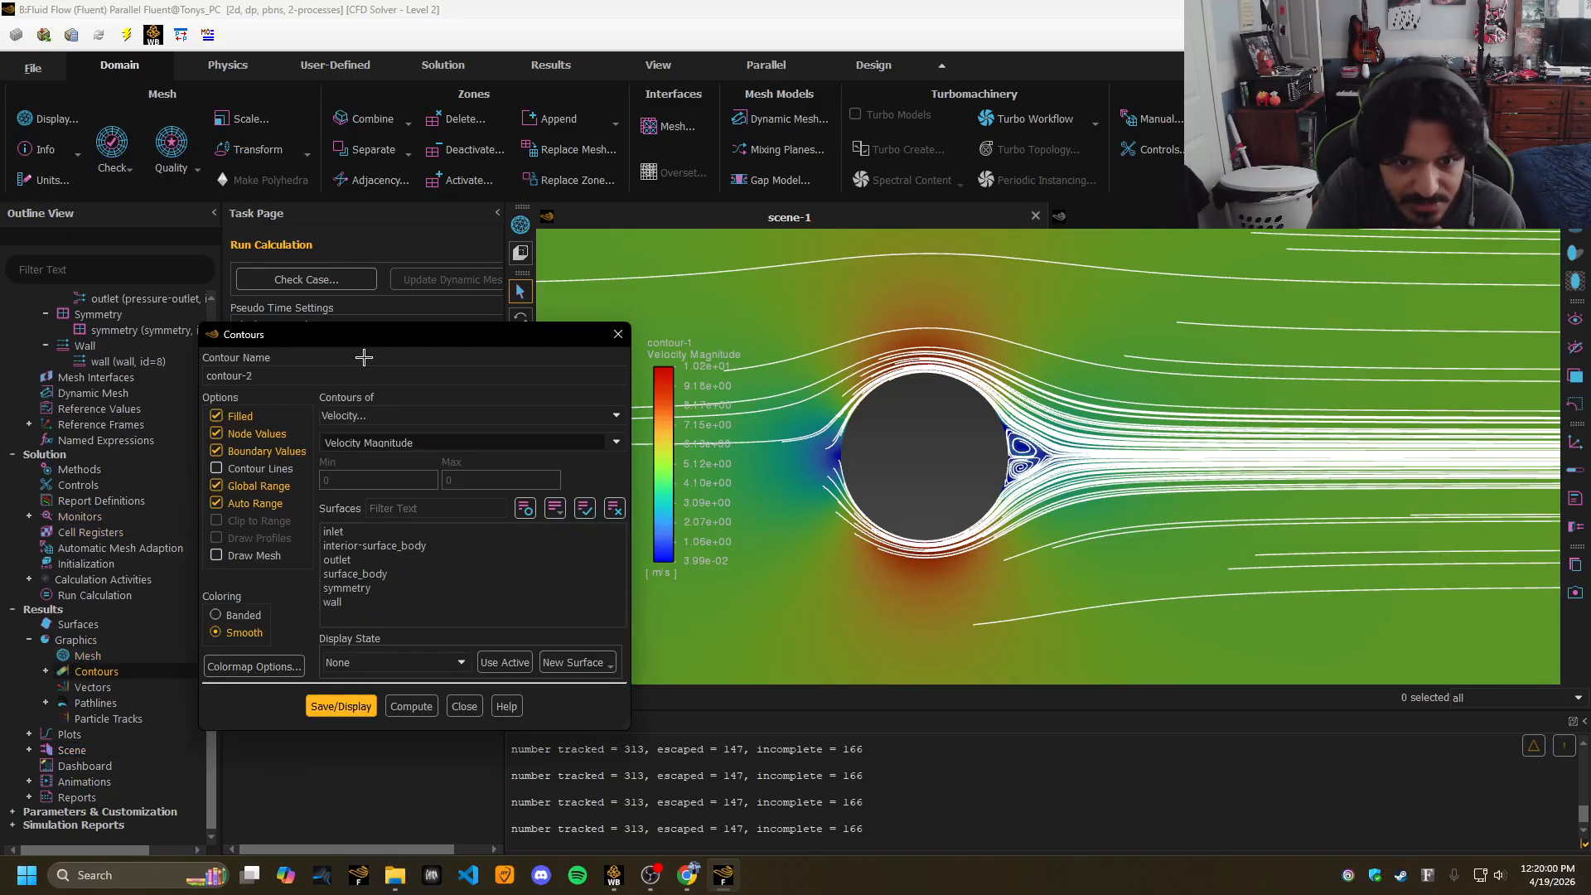
{"action": "left_click", "coordinate": [373, 415]}
{"action": "left_click", "coordinate": [373, 429]}
{"action": "left_click", "coordinate": [414, 706]}
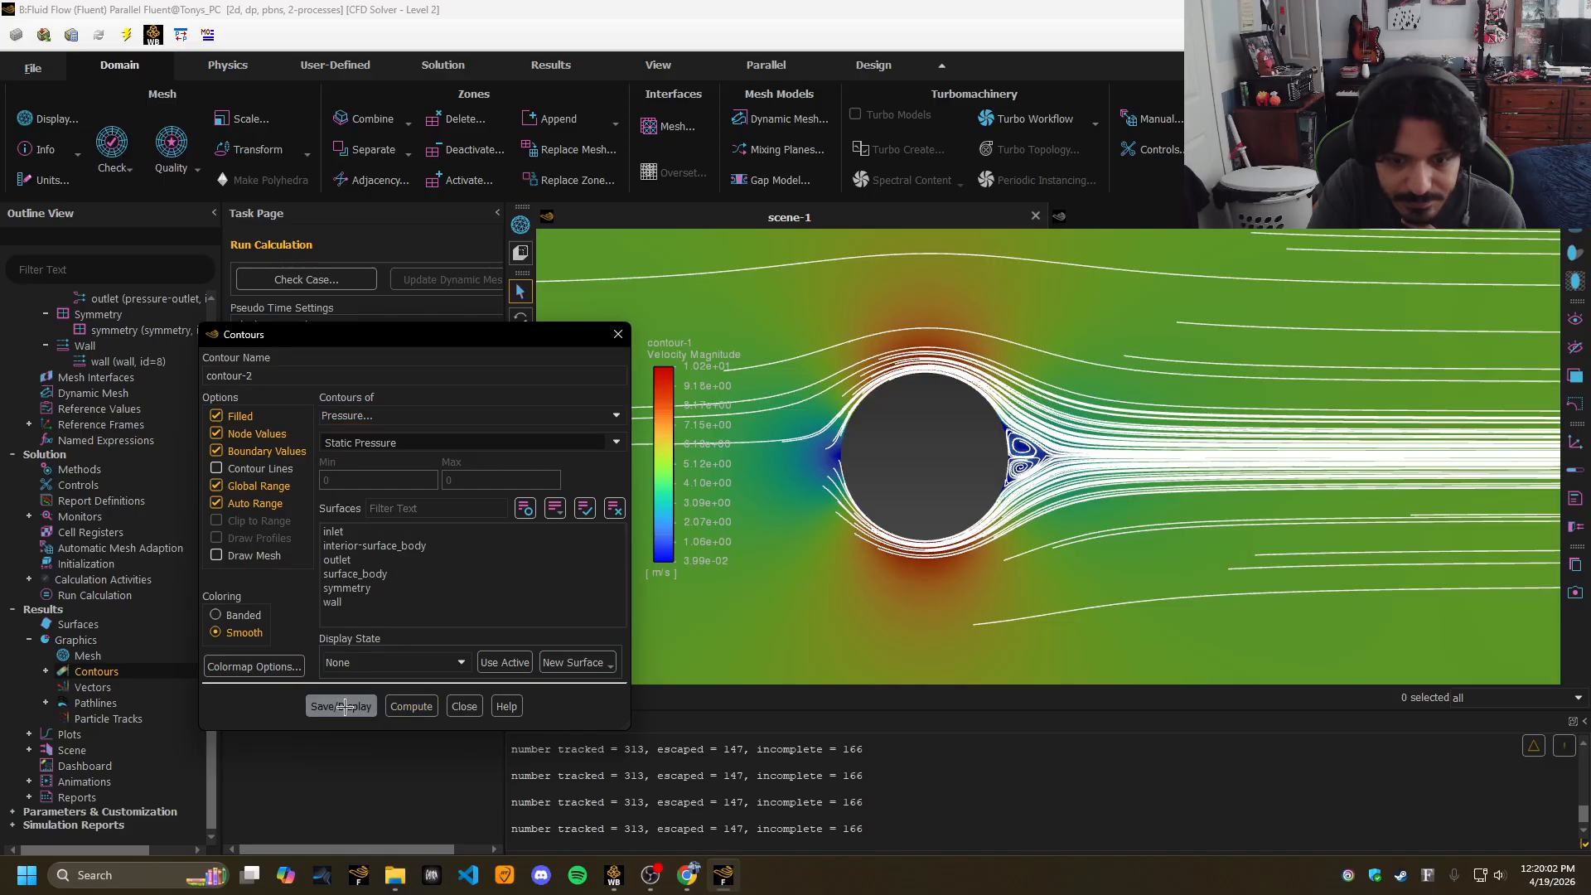
{"action": "left_click", "coordinate": [340, 706]}
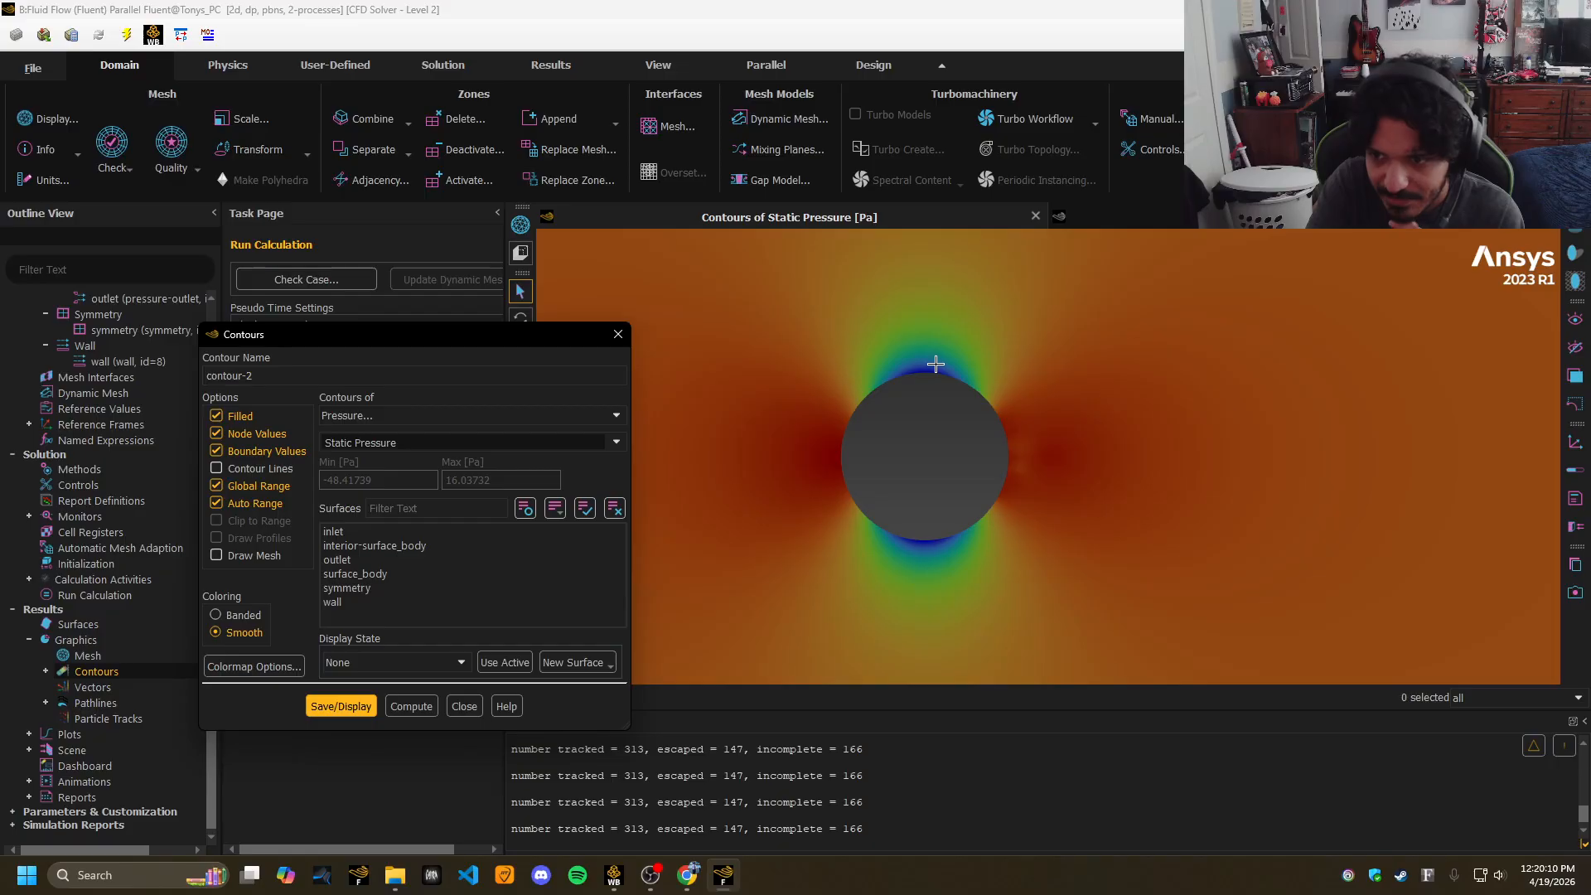
Try Dynamic Pressure, then display Total Pressure (about 4.99–16.9 Pa) as contour-2.
{"action": "left_click", "coordinate": [467, 443]}
{"action": "left_click", "coordinate": [387, 497]}
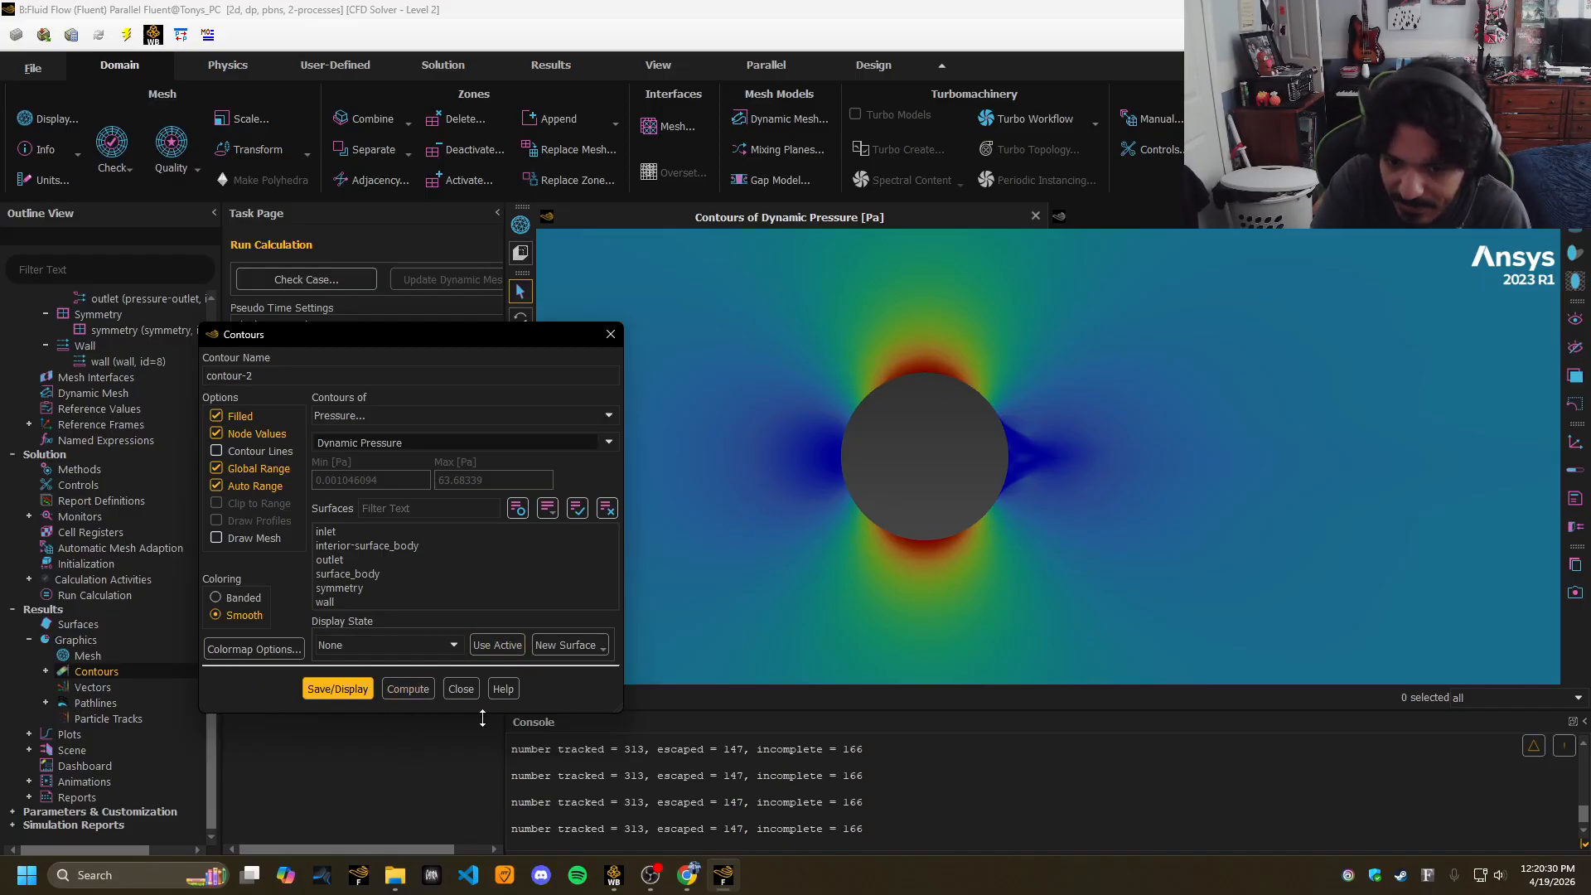
{"action": "left_click", "coordinate": [431, 443]}
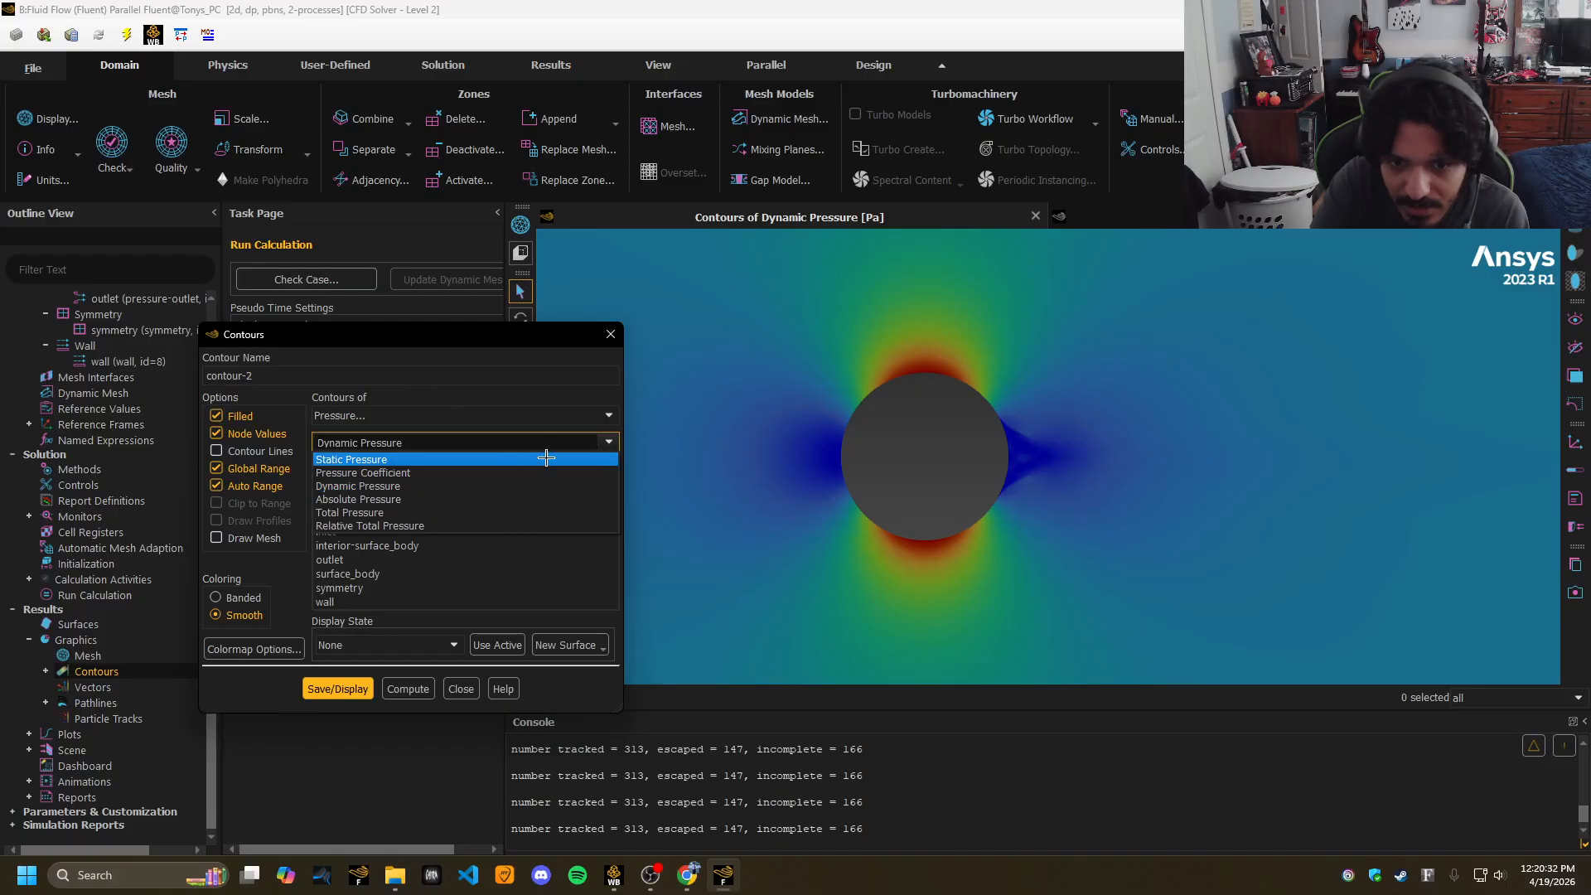
{"action": "left_click", "coordinate": [403, 514]}
{"action": "left_click", "coordinate": [355, 706]}
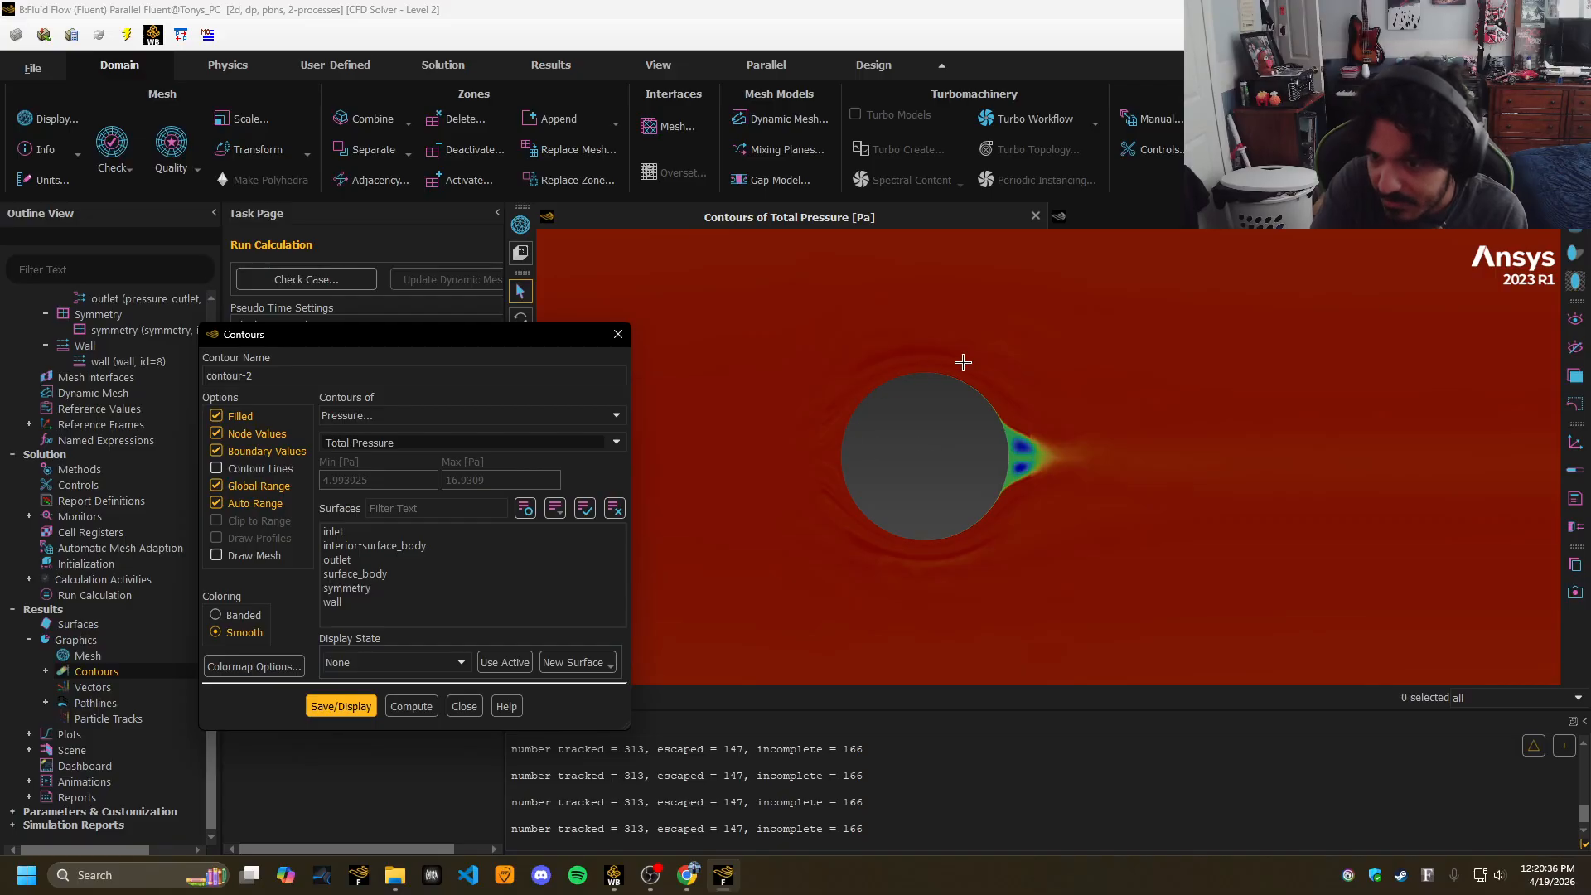
{"action": "left_click_drag", "start_coordinate": [588, 348], "coordinate": [482, 337]}
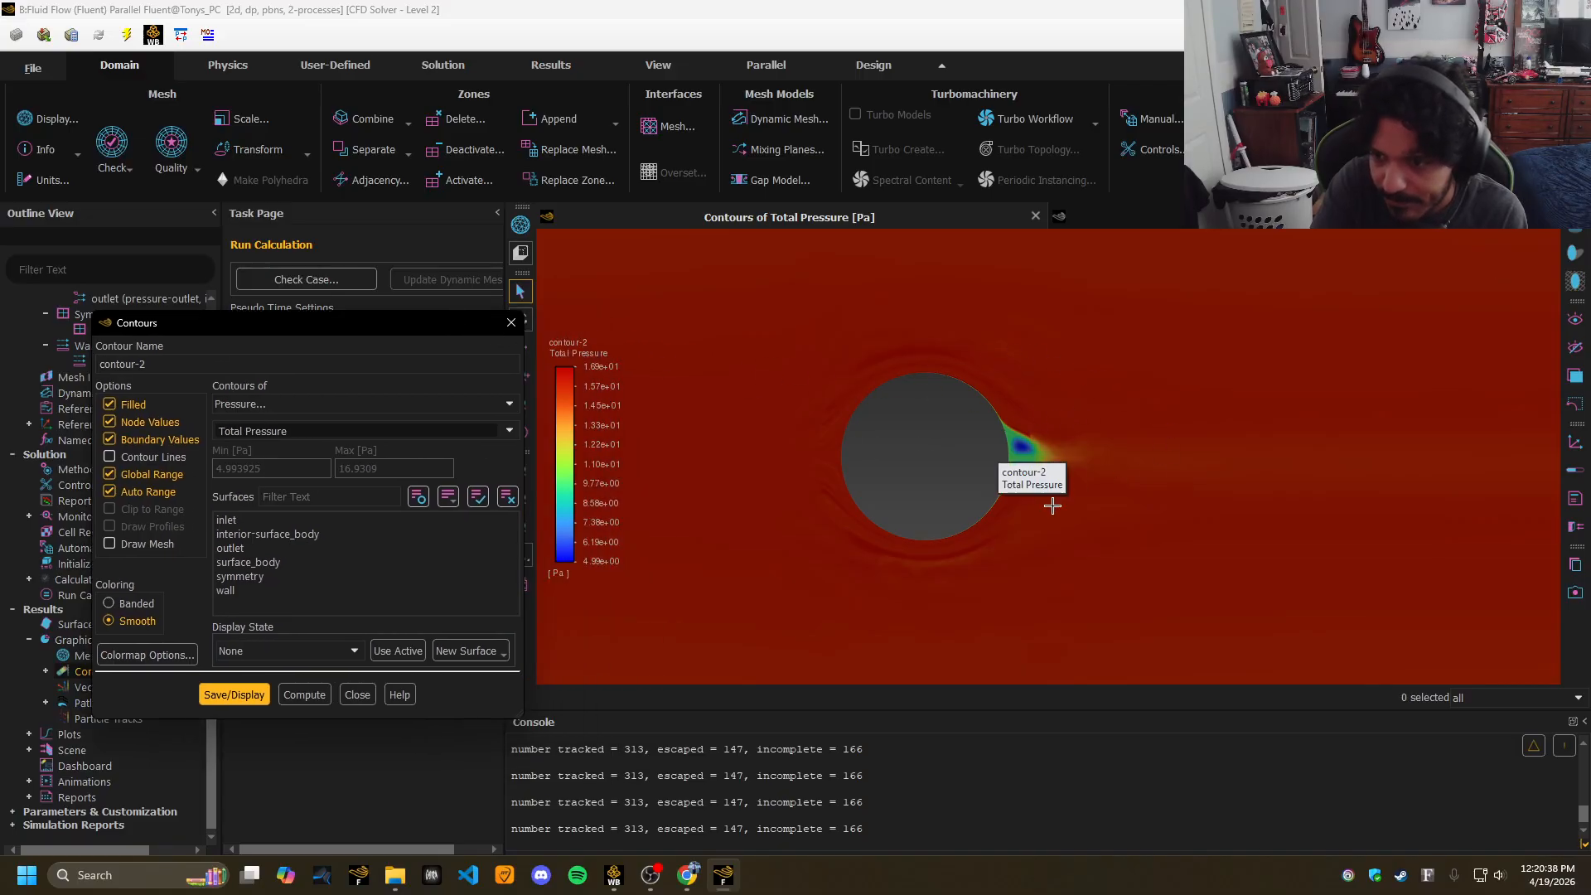
{"action": "left_click", "coordinate": [688, 875]}
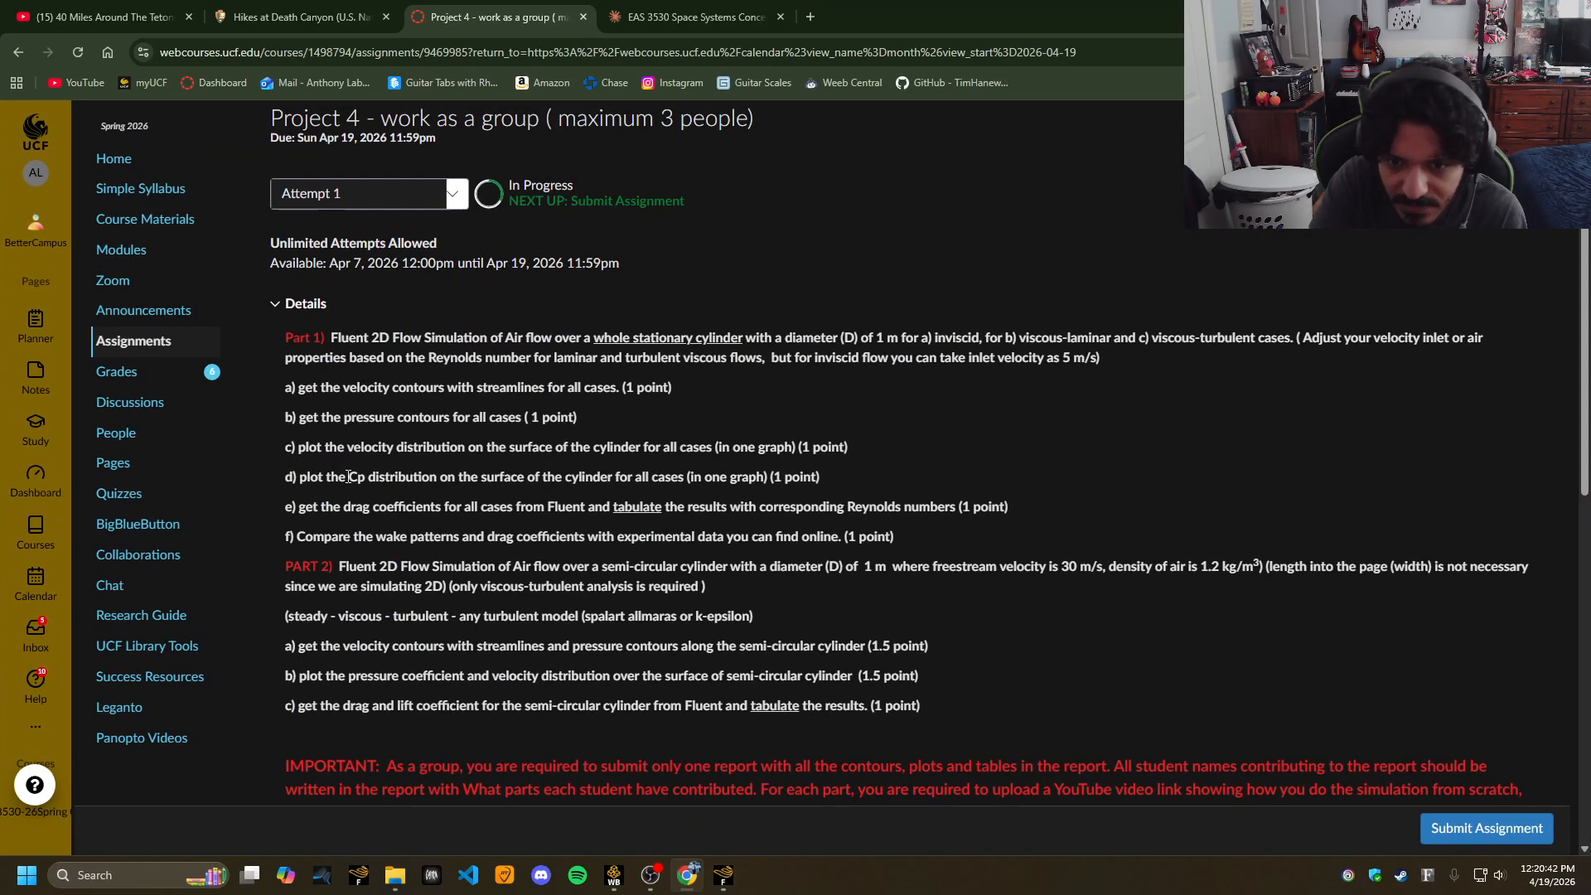
{"action": "left_click", "coordinate": [683, 883]}
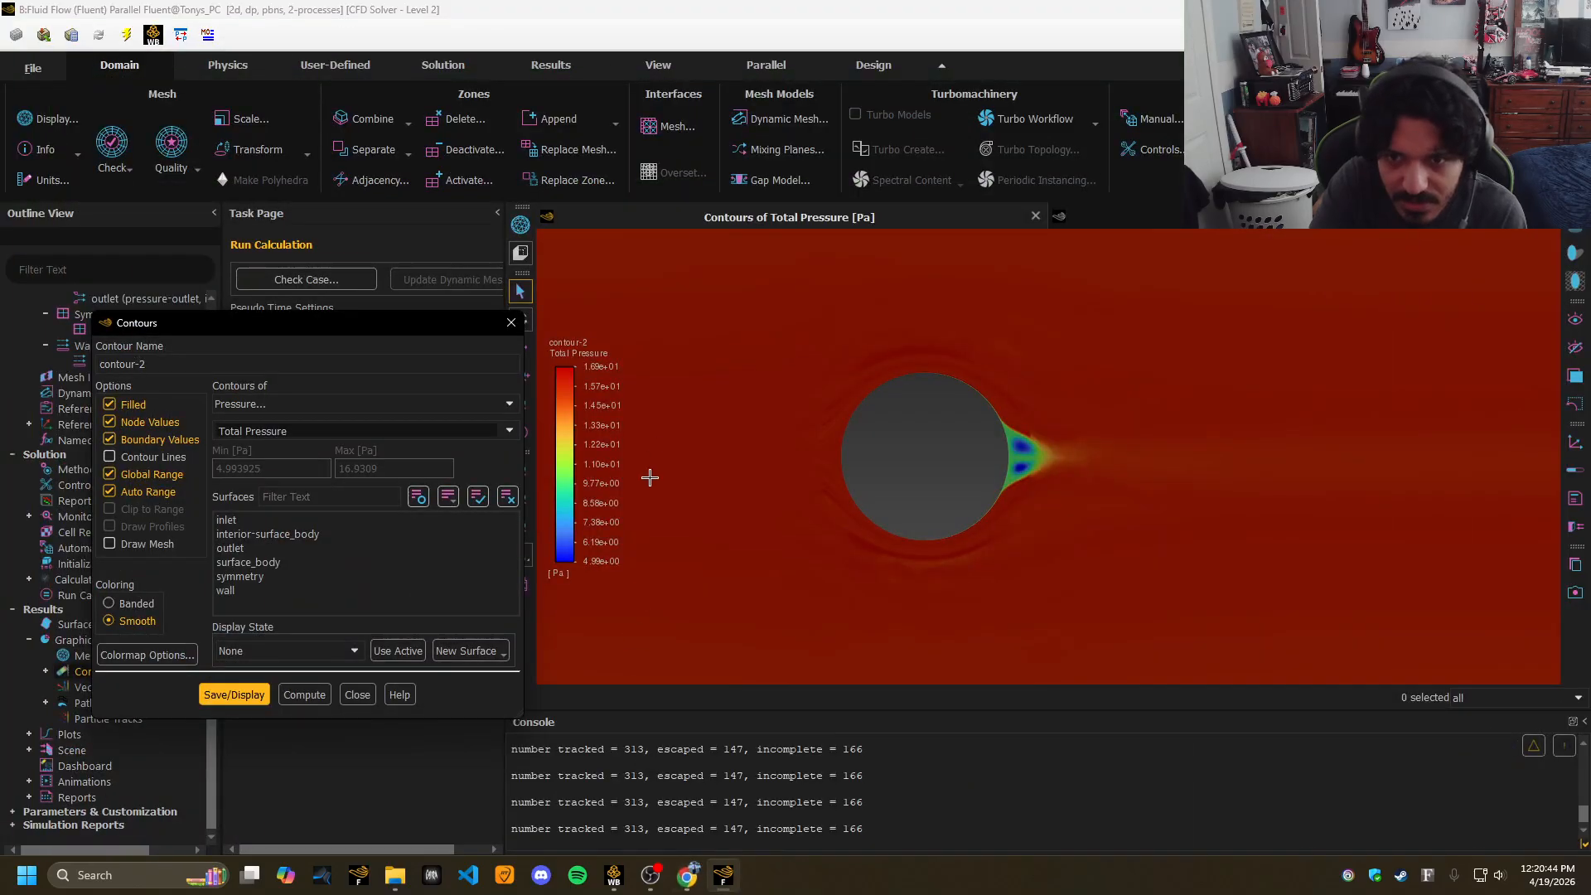
{"action": "left_click", "coordinate": [507, 324]}
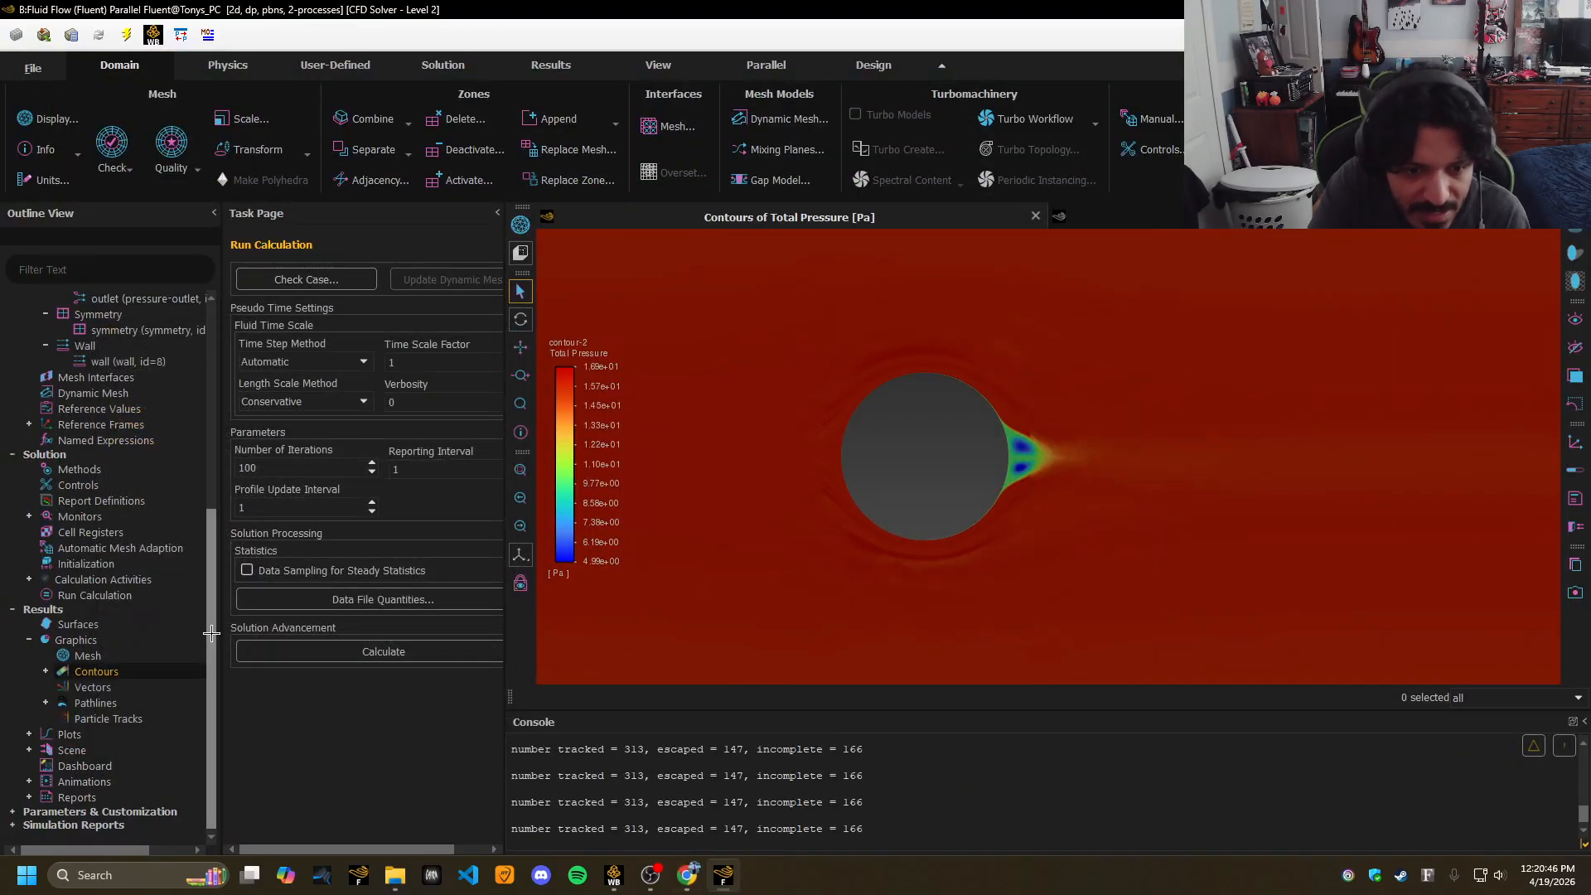
Plot Velocity Magnitude along the wall surface versus X in an XY plot.
{"action": "left_click", "coordinate": [29, 736]}
{"action": "left_click", "coordinate": [121, 763]}
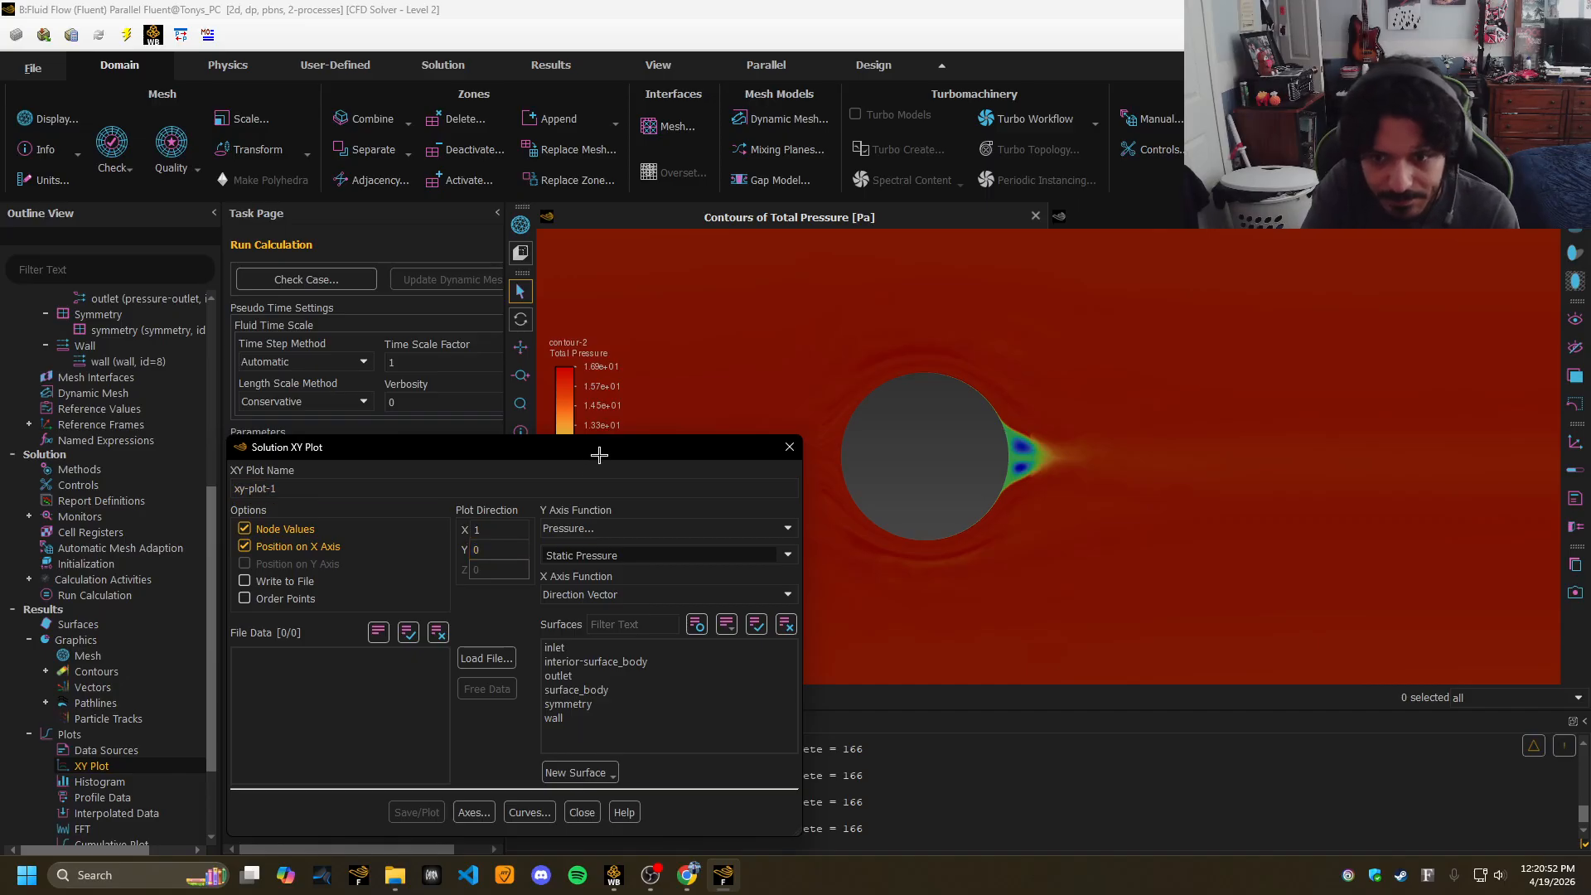
{"action": "left_click", "coordinate": [455, 417]}
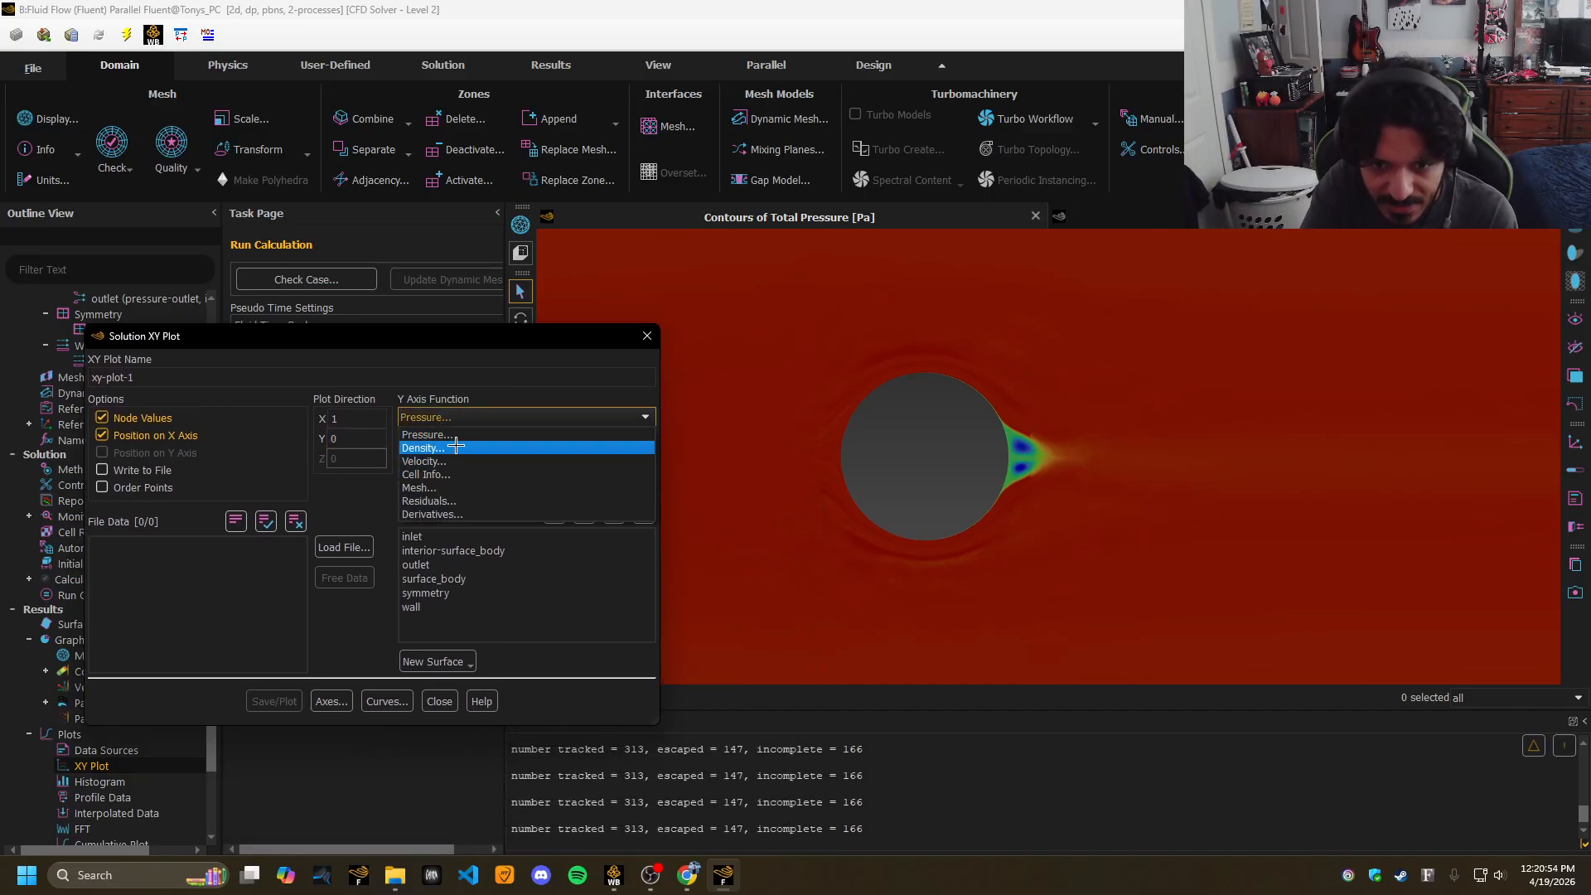
{"action": "left_click", "coordinate": [429, 462]}
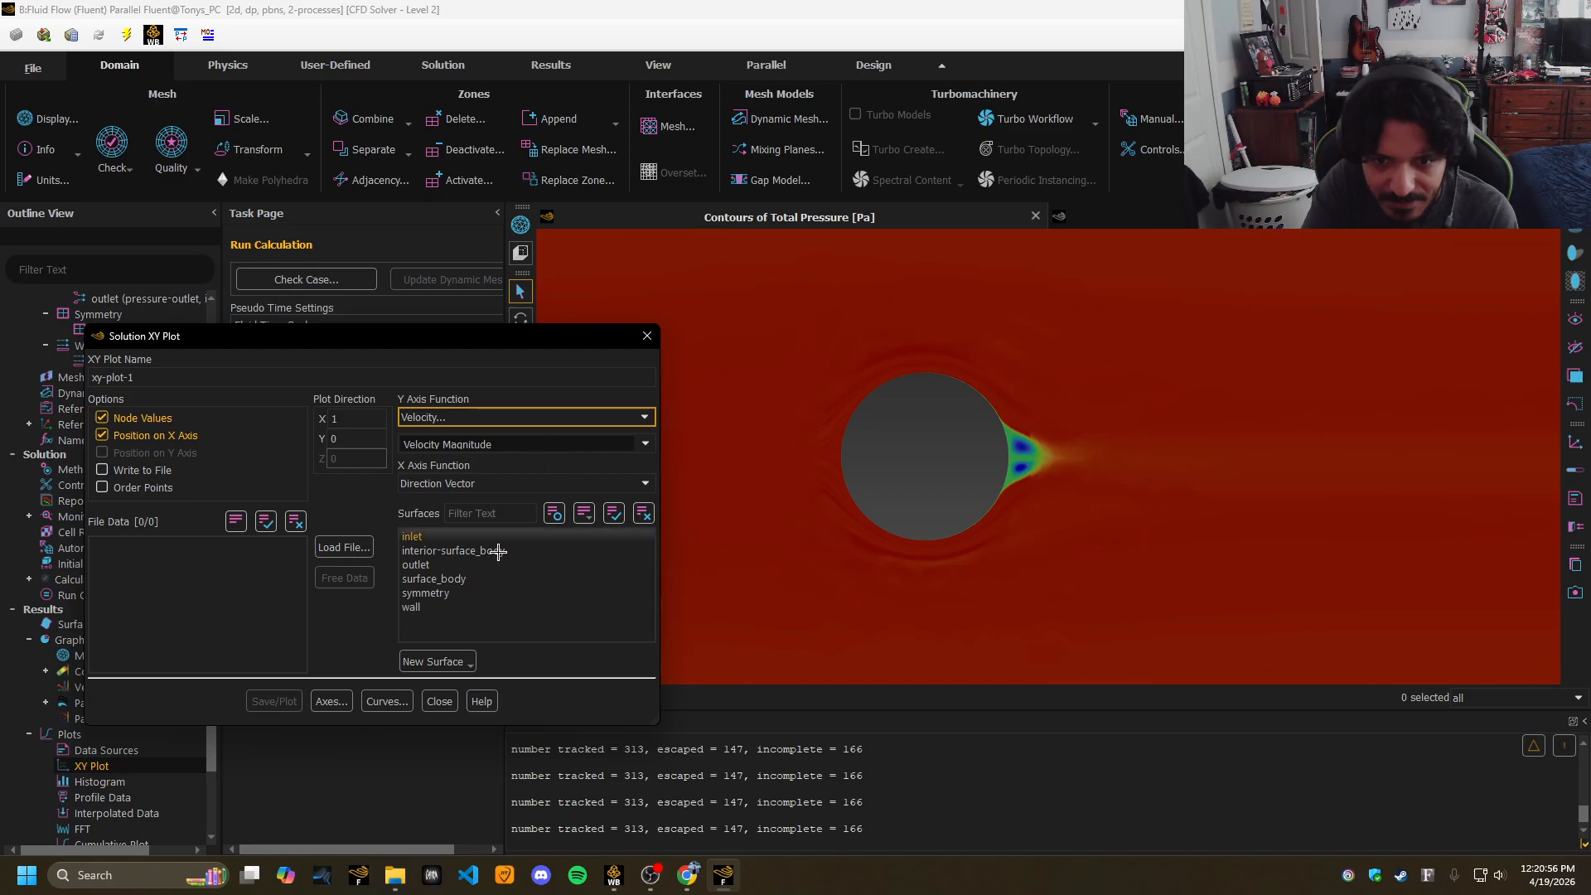
{"action": "left_click", "coordinate": [411, 607]}
{"action": "left_click", "coordinate": [275, 702]}
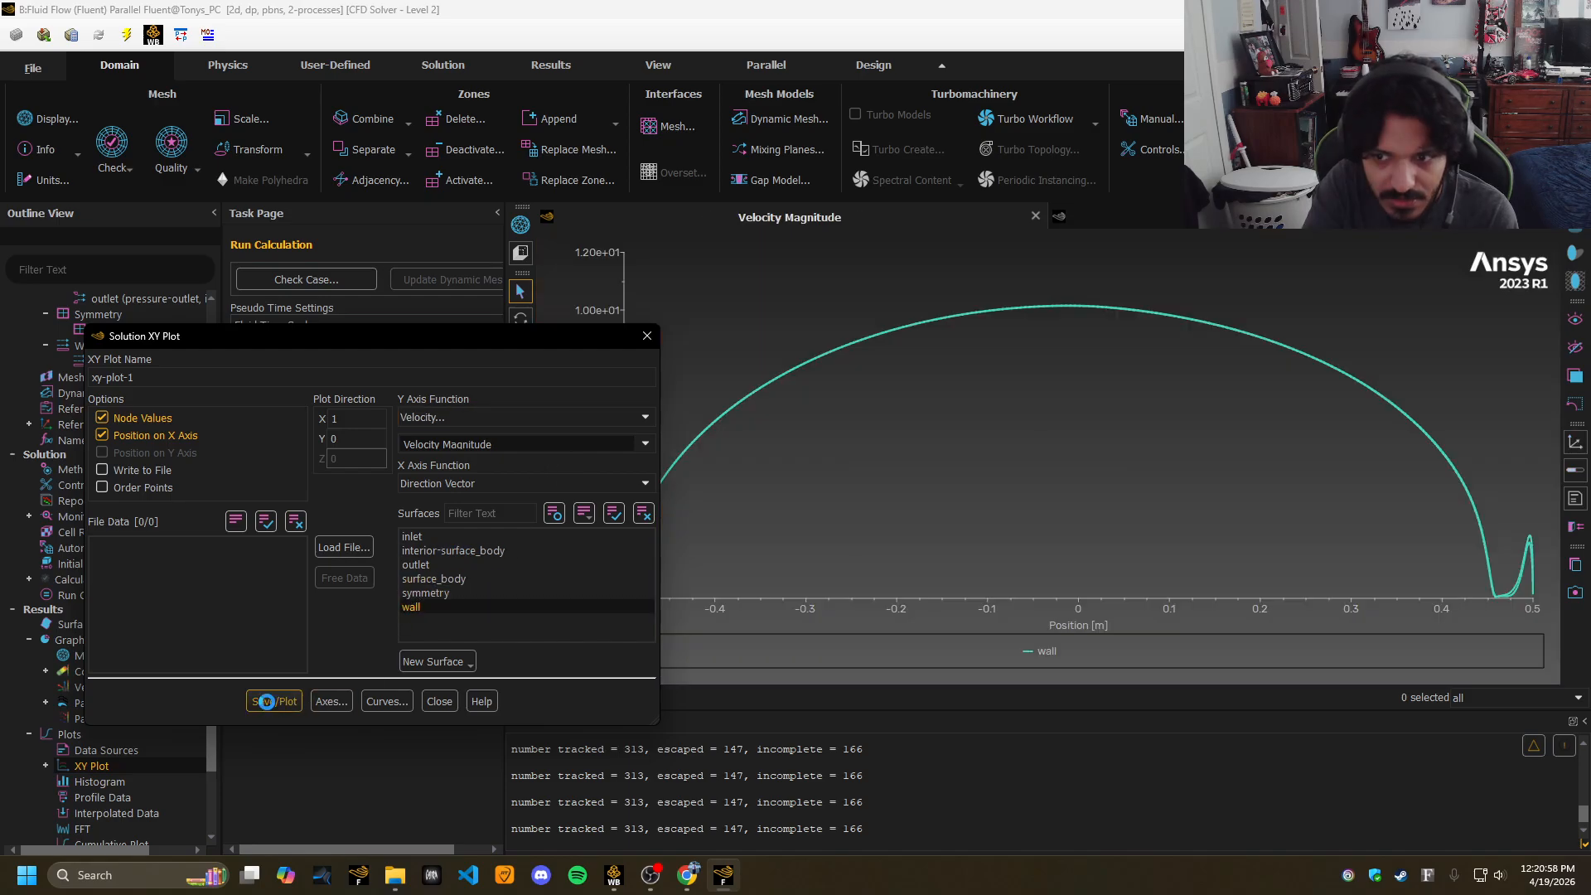
{"action": "left_click_drag", "start_coordinate": [554, 341], "coordinate": [323, 276]}
Bring the XY plot settings back on screen and check the Project 4 assignment in Chrome.
{"action": "mouse_move", "coordinate": [621, 570]}
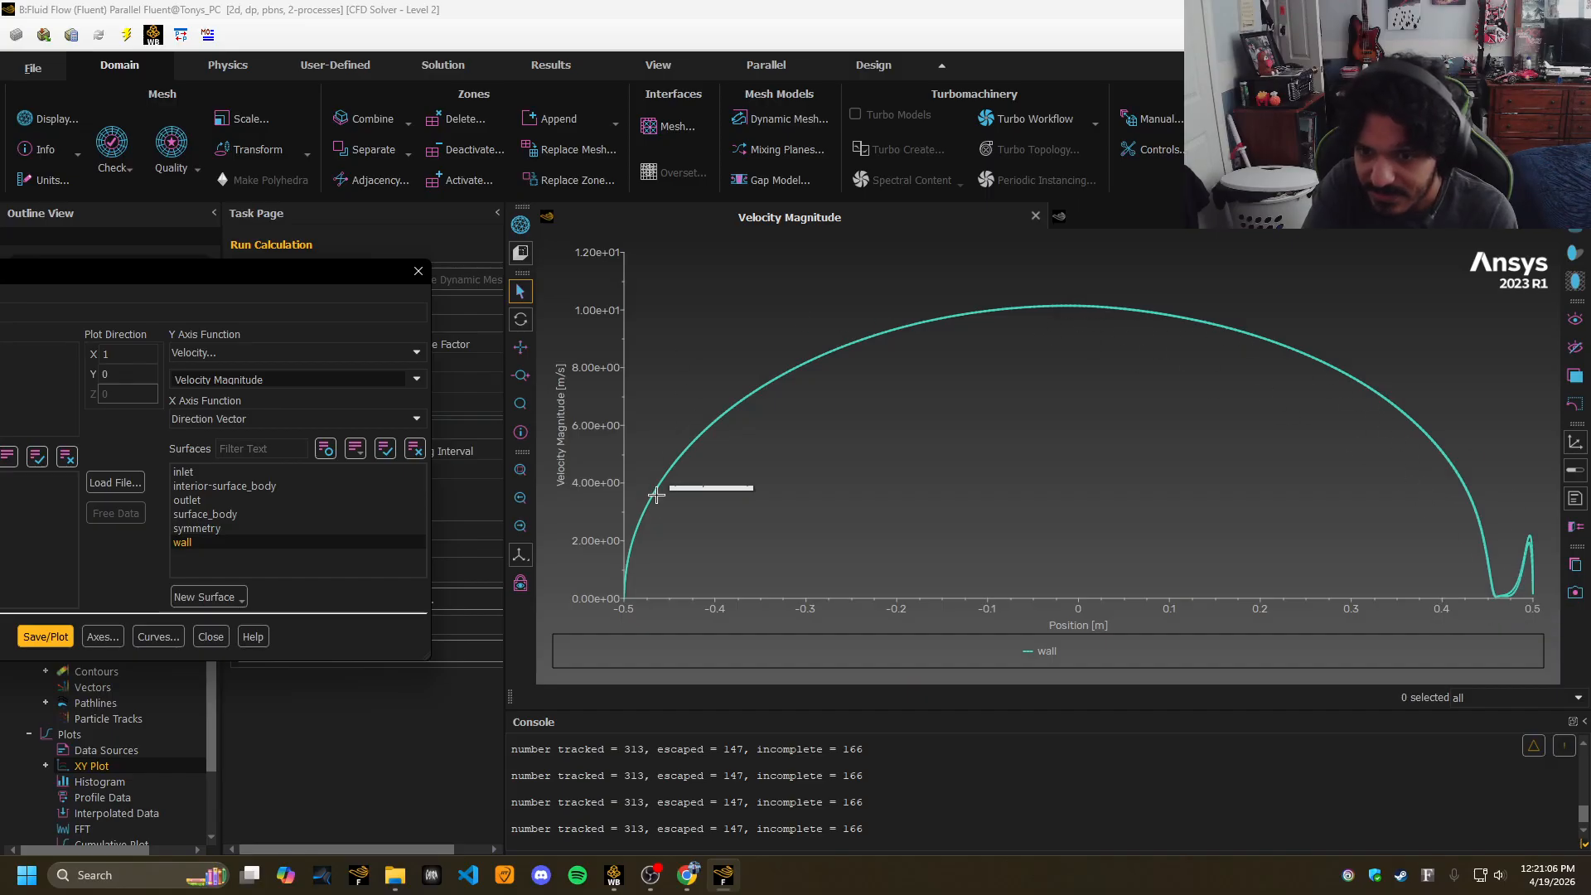
{"action": "mouse_move", "coordinate": [1440, 442]}
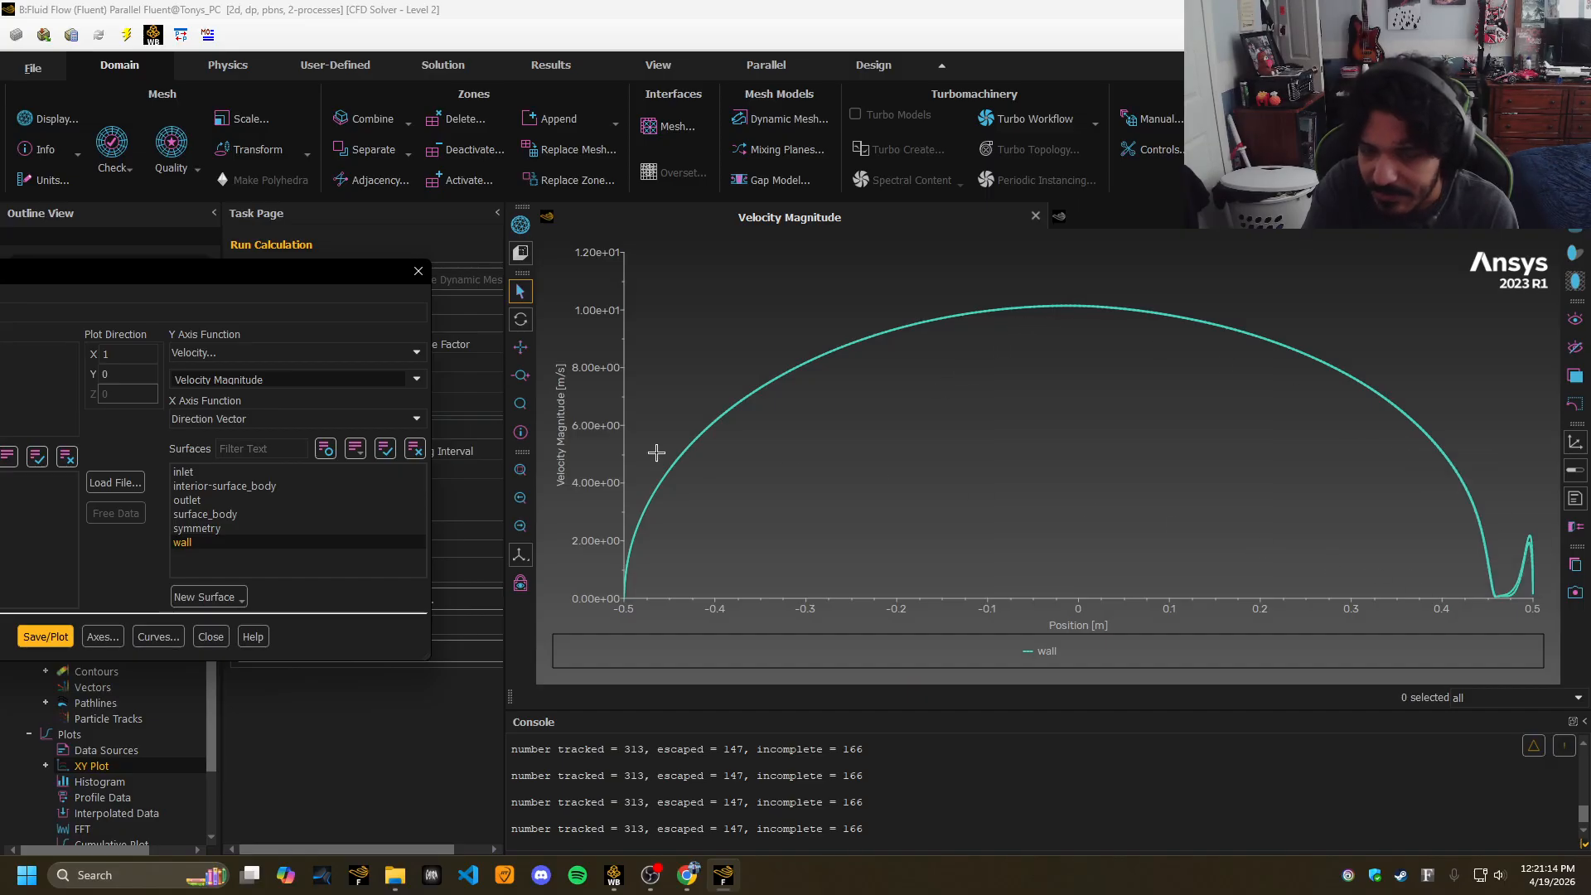
{"action": "left_click_drag", "start_coordinate": [397, 271], "coordinate": [705, 268]}
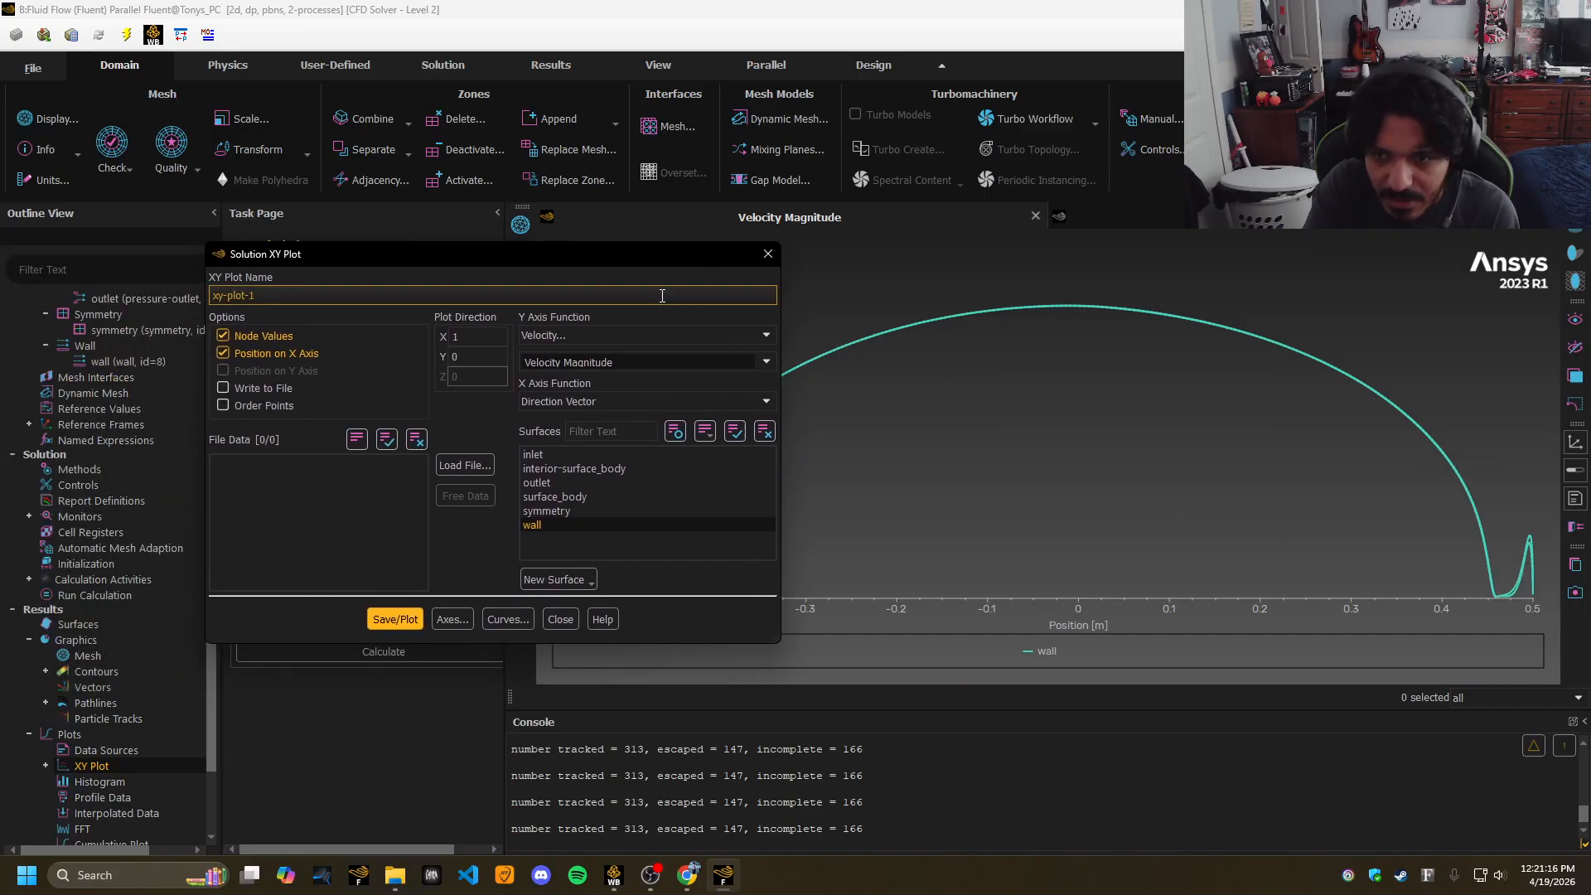
{"action": "left_click", "coordinate": [689, 875]}
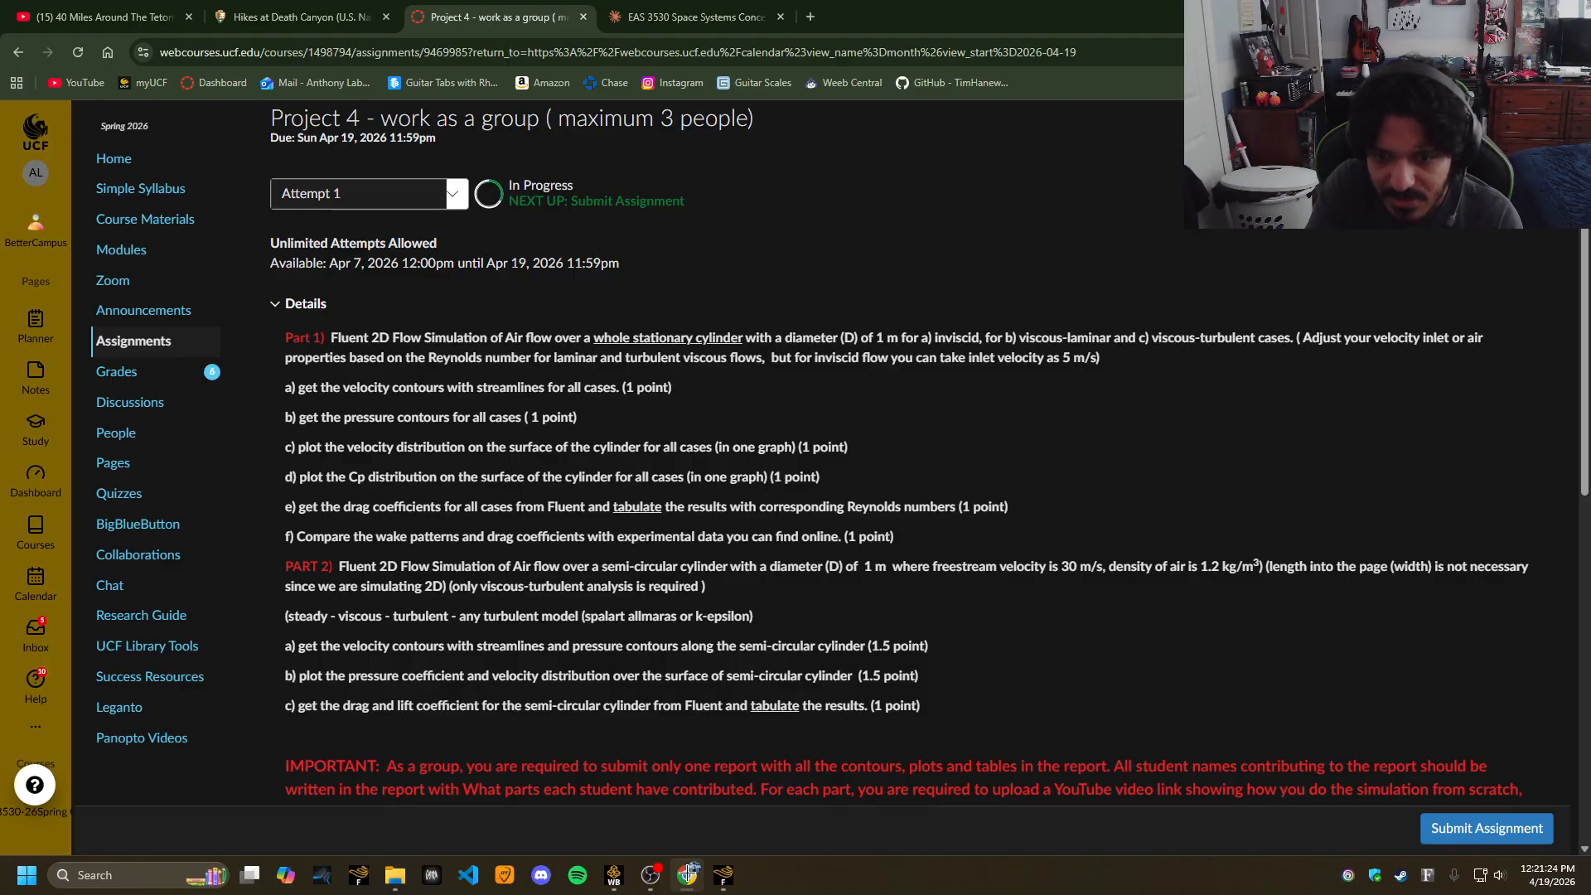
{"action": "left_click", "coordinate": [690, 874]}
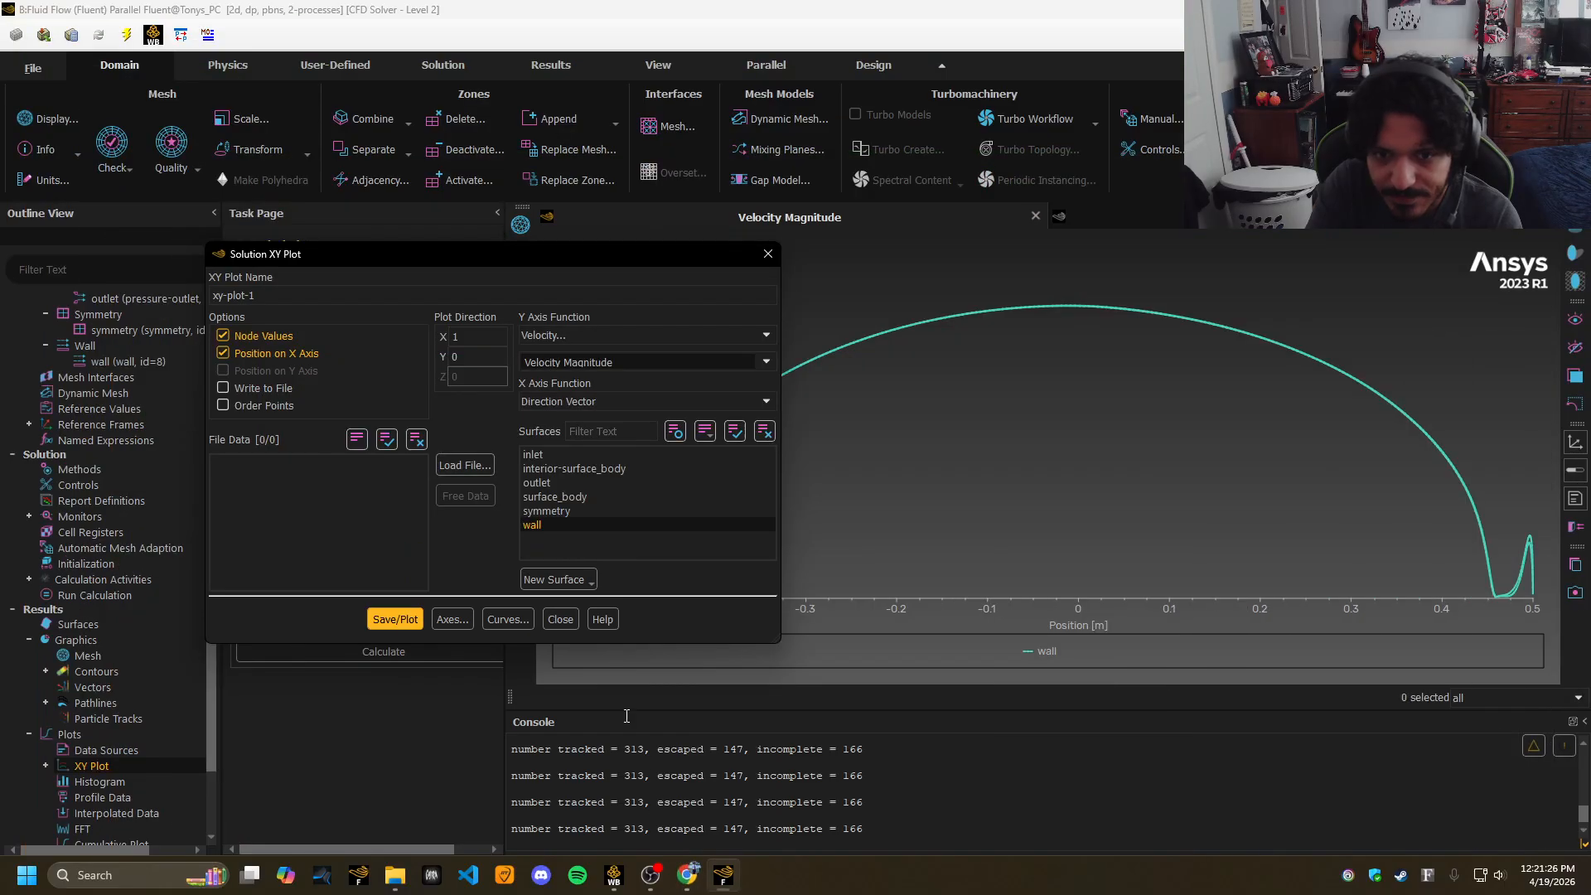
Change the y axis to Pressure > Pressure Coefficient and plot it along the wall.
{"action": "left_click", "coordinate": [694, 334]}
{"action": "left_click", "coordinate": [646, 352]}
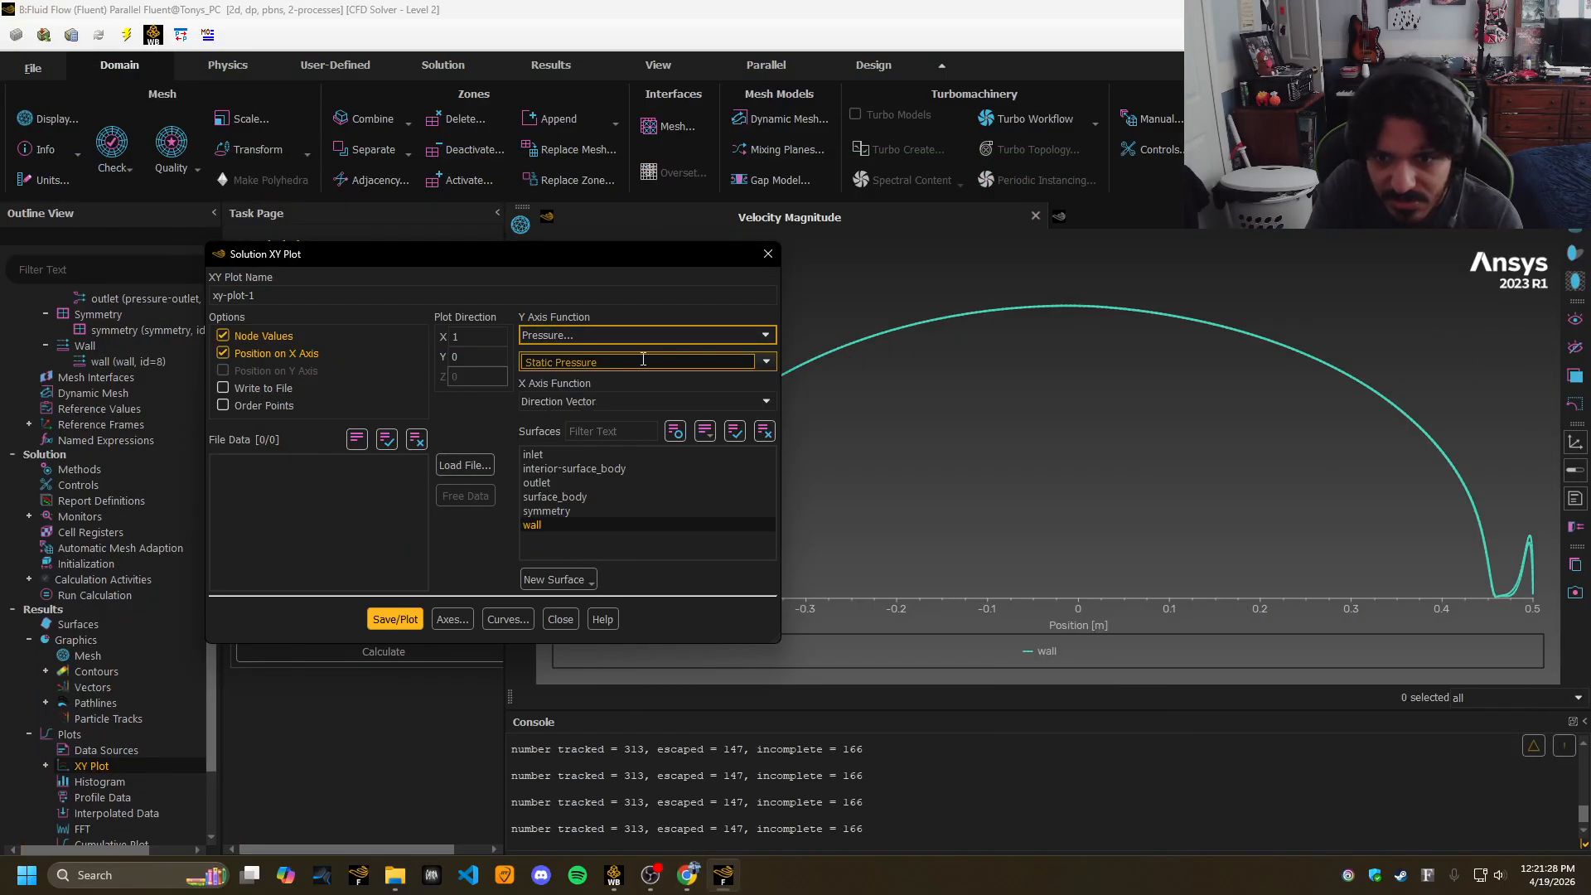
{"action": "left_click", "coordinate": [738, 363]}
{"action": "left_click", "coordinate": [570, 392]}
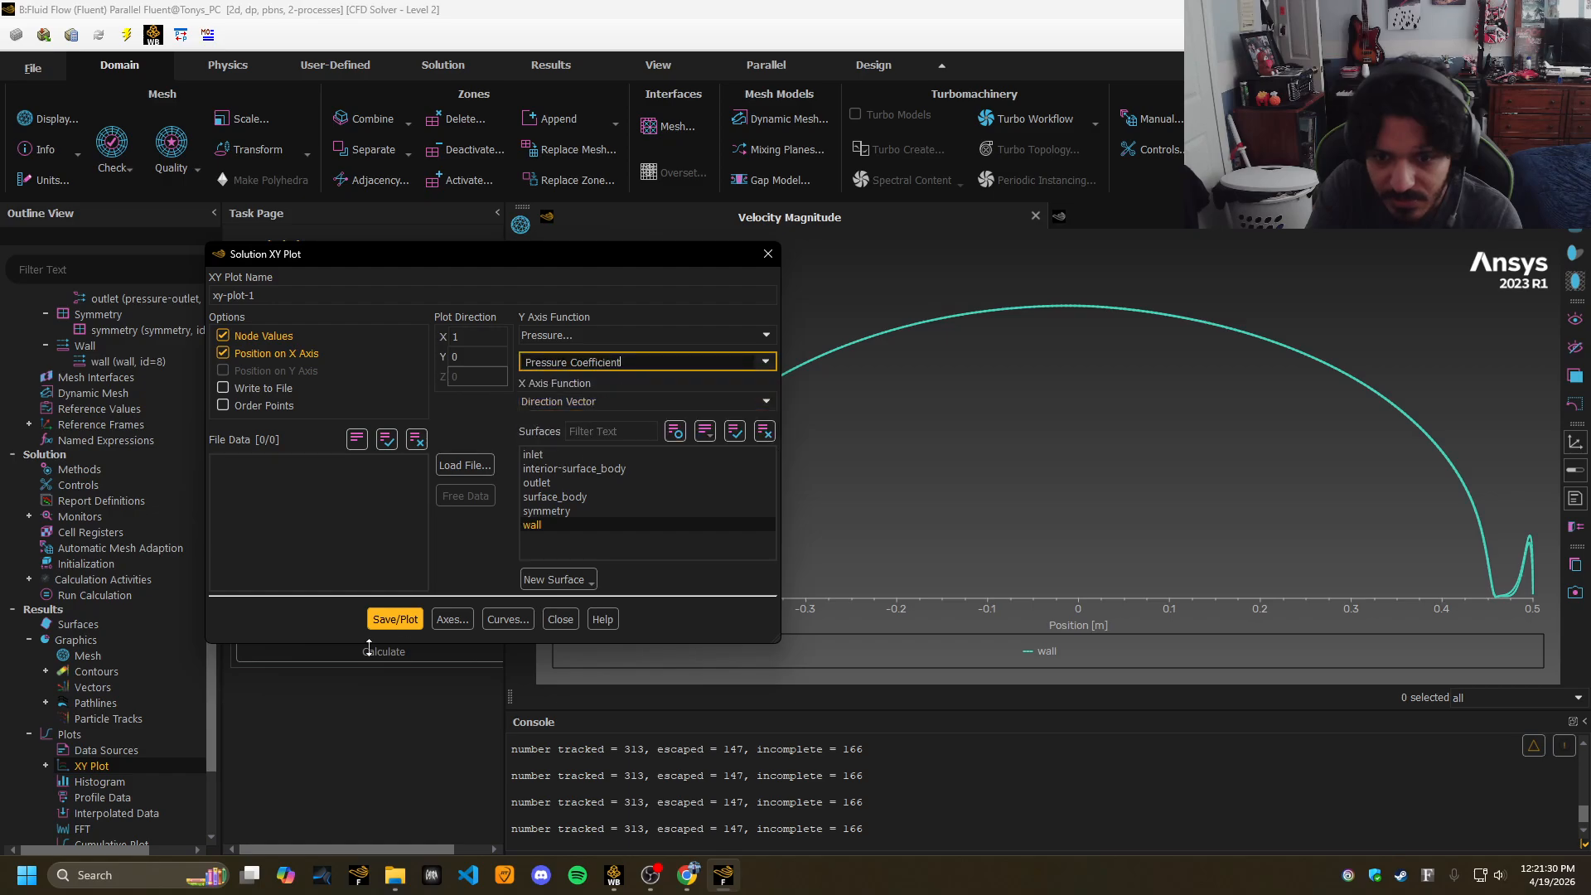
{"action": "left_click", "coordinate": [396, 619]}
{"action": "left_click_drag", "start_coordinate": [605, 257], "coordinate": [291, 250]}
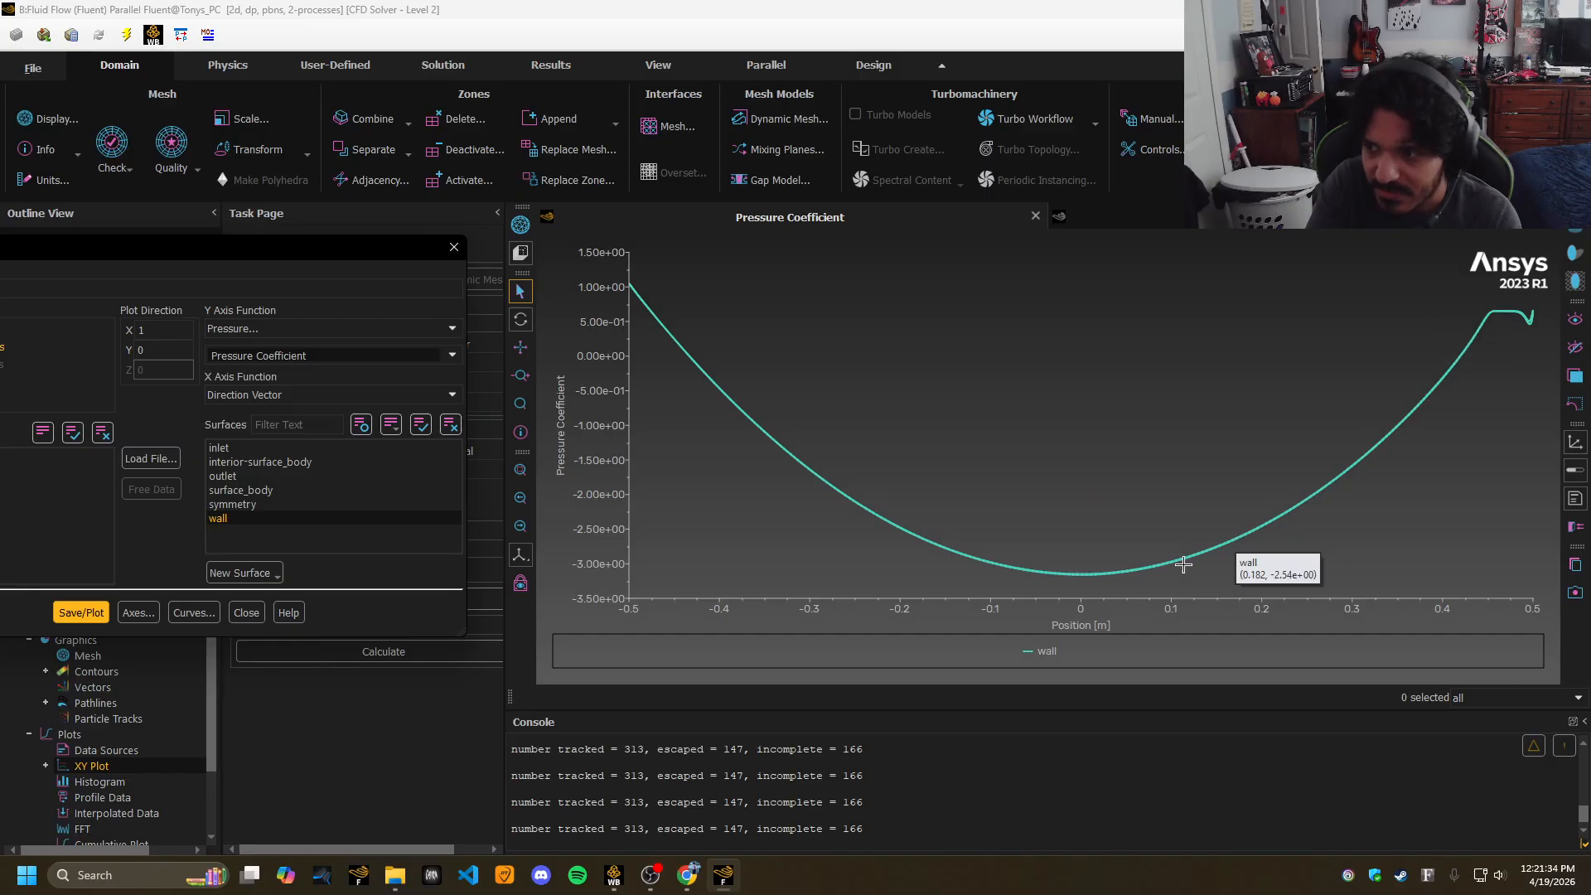
Compare the Cp plot (about 1.0 to -3.2) with the Project 4 assignment.
{"action": "mouse_move", "coordinate": [1513, 311]}
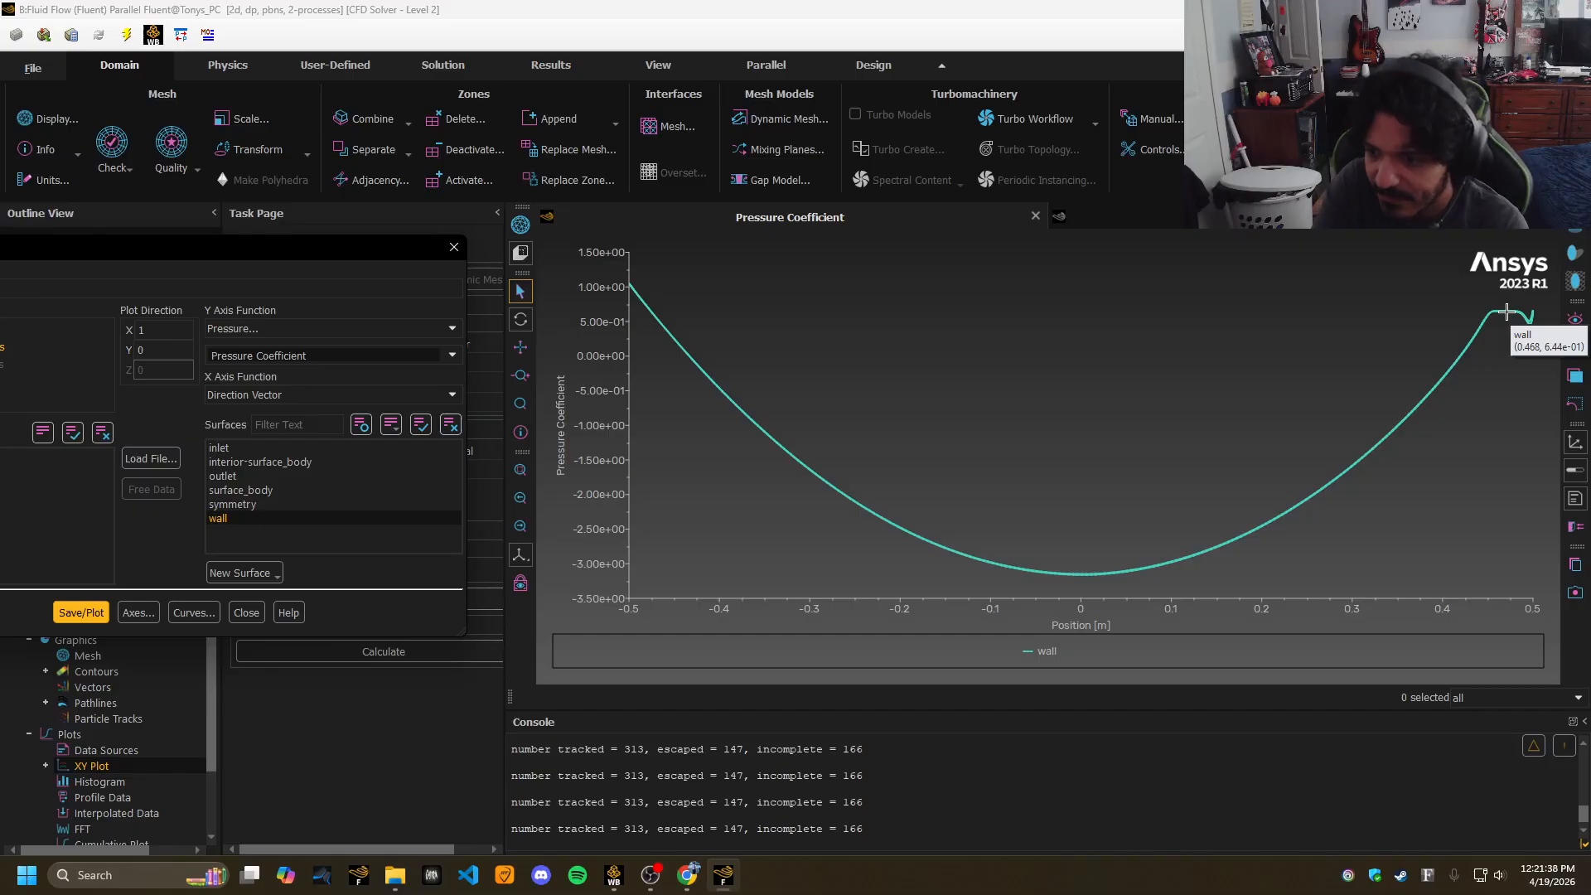
{"action": "left_click_drag", "start_coordinate": [295, 247], "coordinate": [661, 230]}
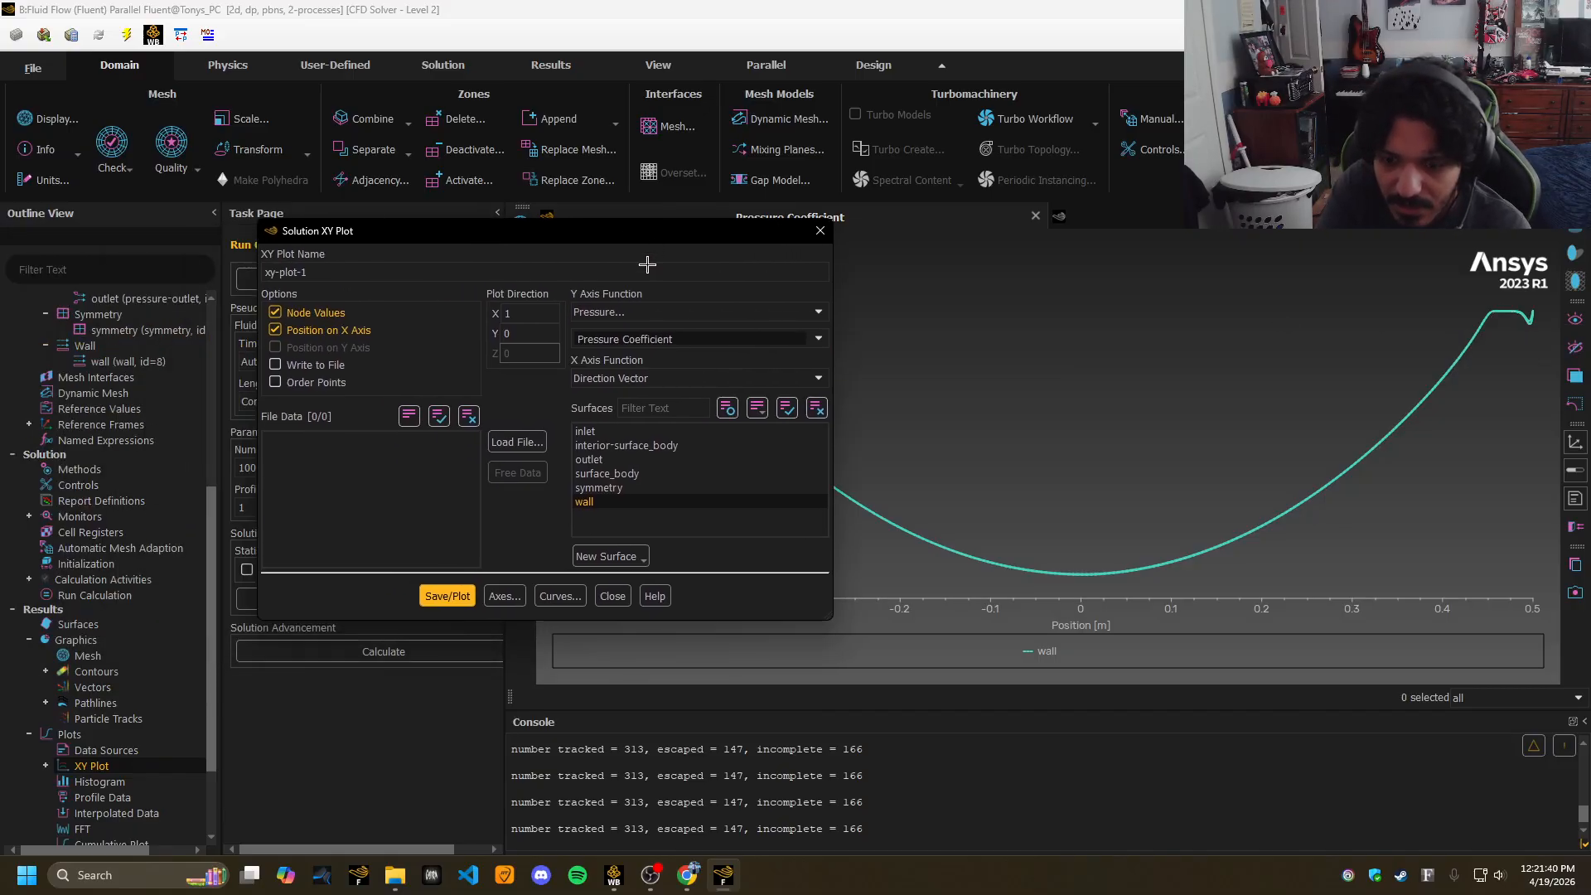
{"action": "left_click", "coordinate": [688, 876]}
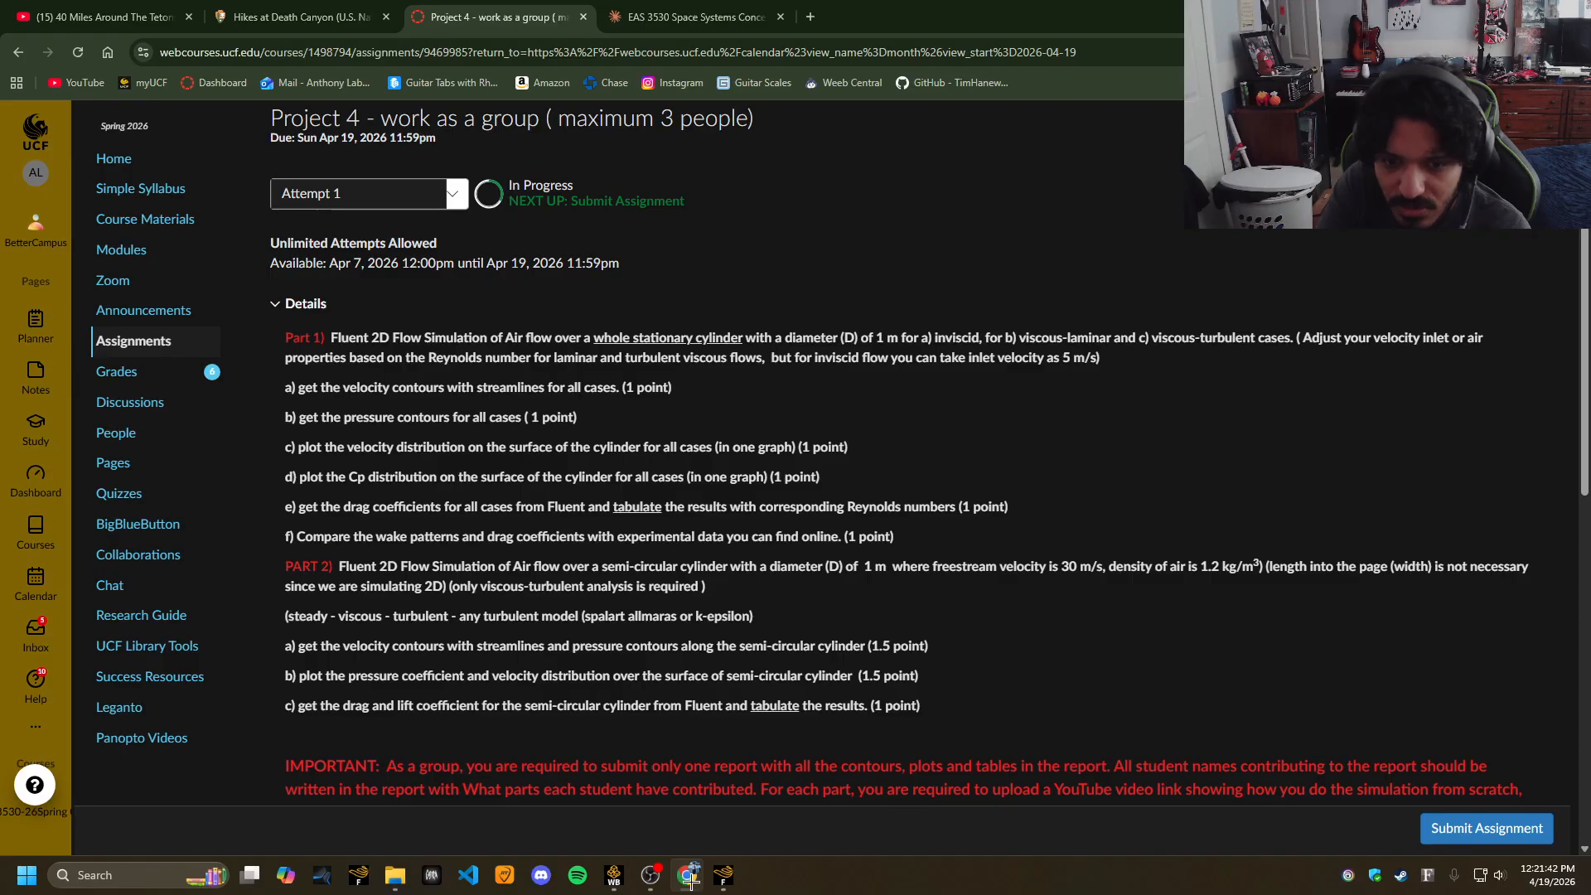
{"action": "left_click", "coordinate": [691, 880]}
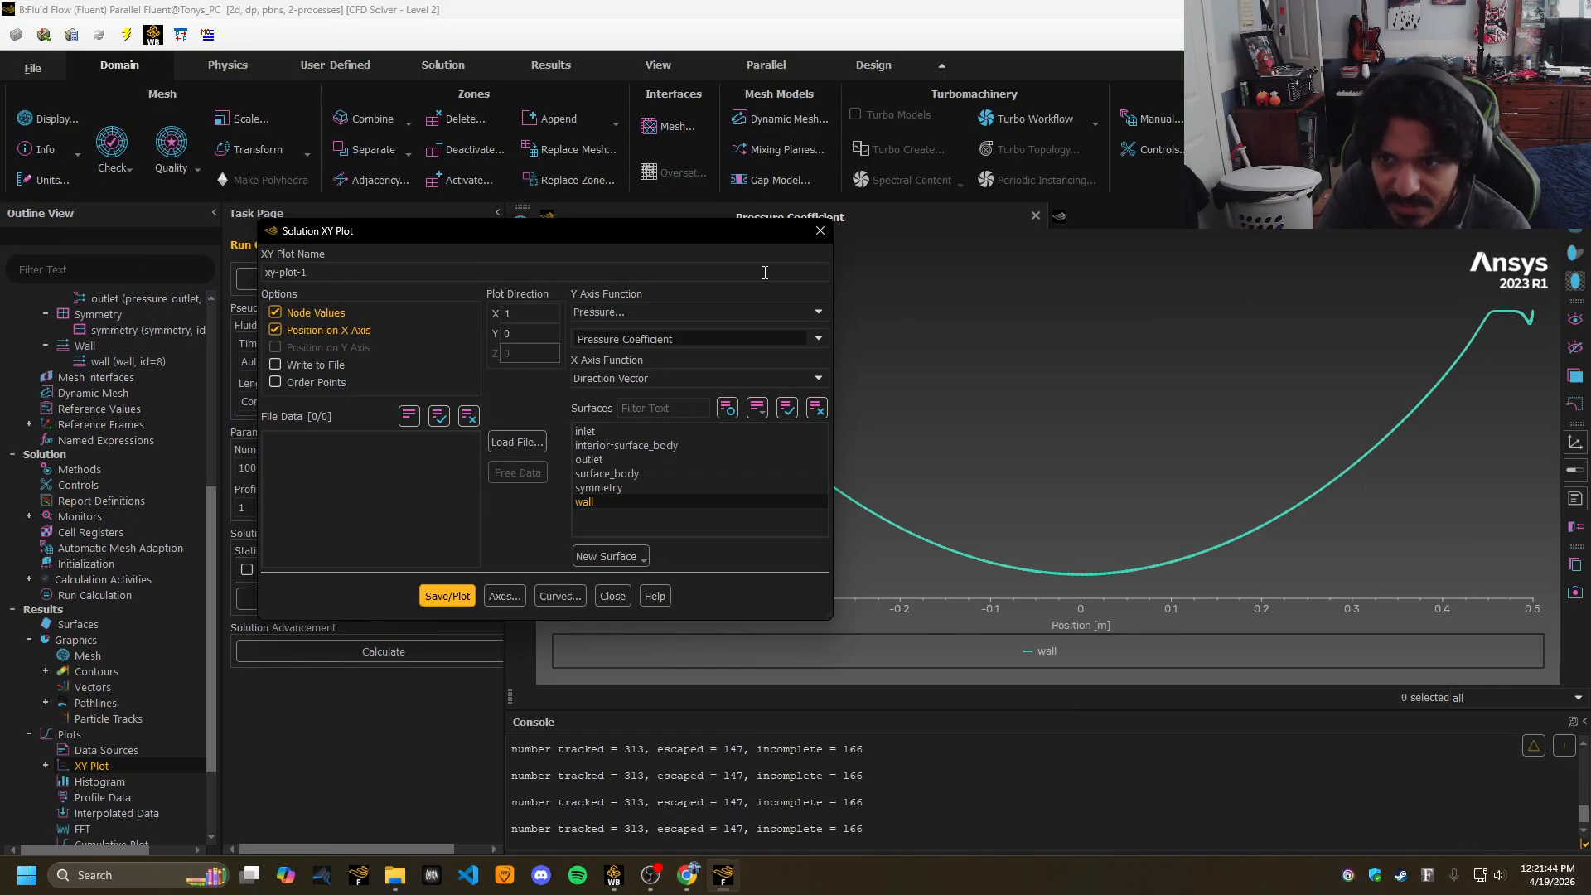
{"action": "left_click", "coordinate": [813, 231]}
{"action": "scroll", "coordinate": [117, 718], "scroll_direction": "down", "scroll_amount": 3}
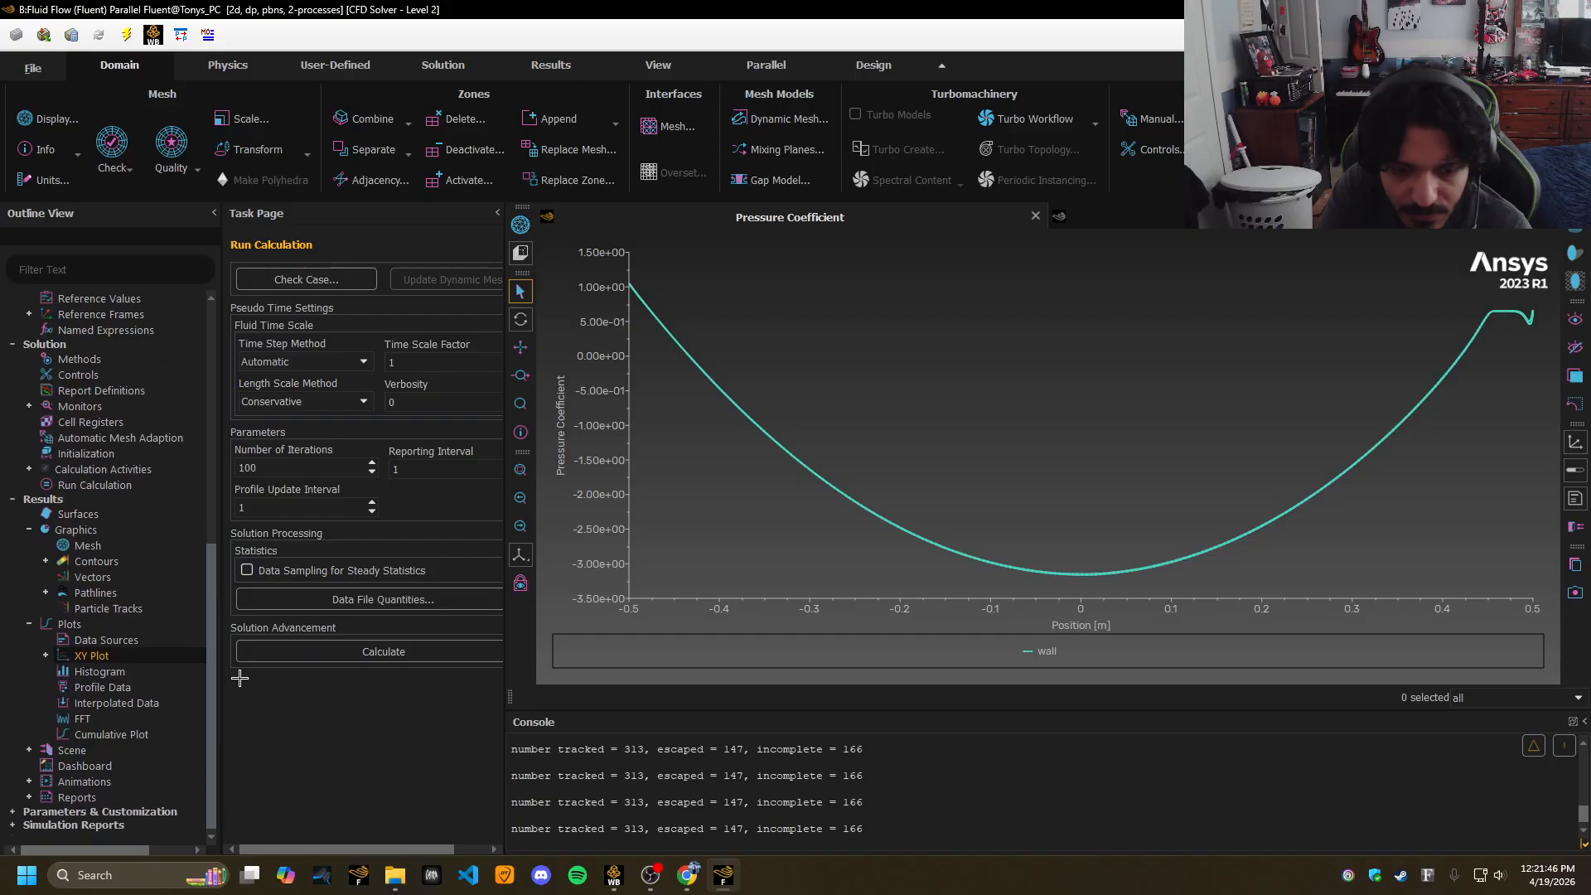
Create a new Drag force report definition from the Reports branch of the outline.
{"action": "left_click", "coordinate": [30, 750]}
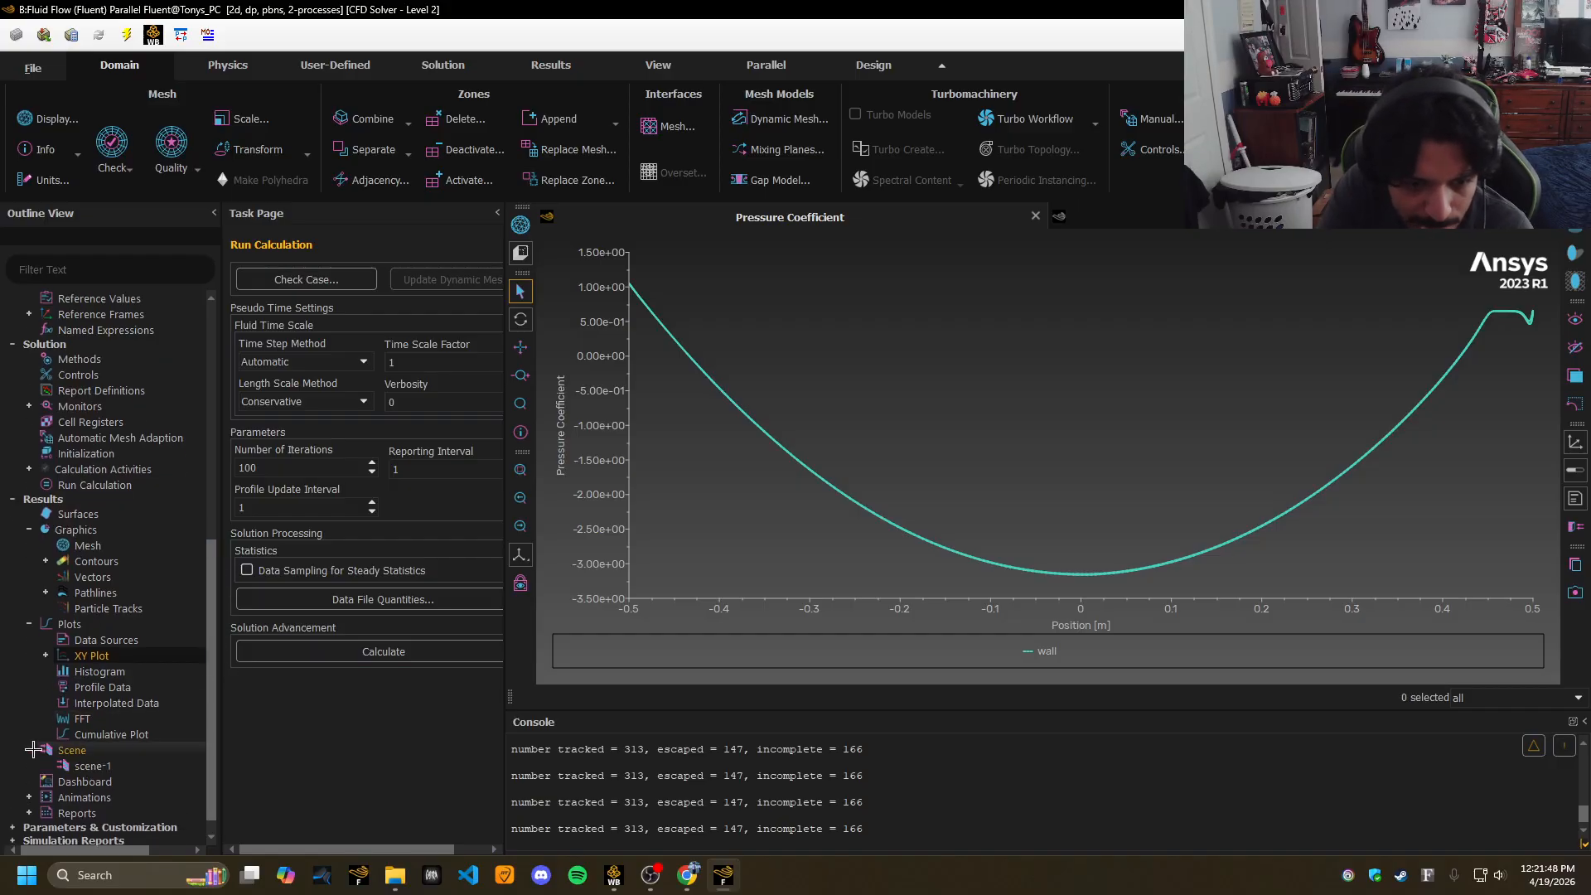
{"action": "left_click", "coordinate": [29, 813]}
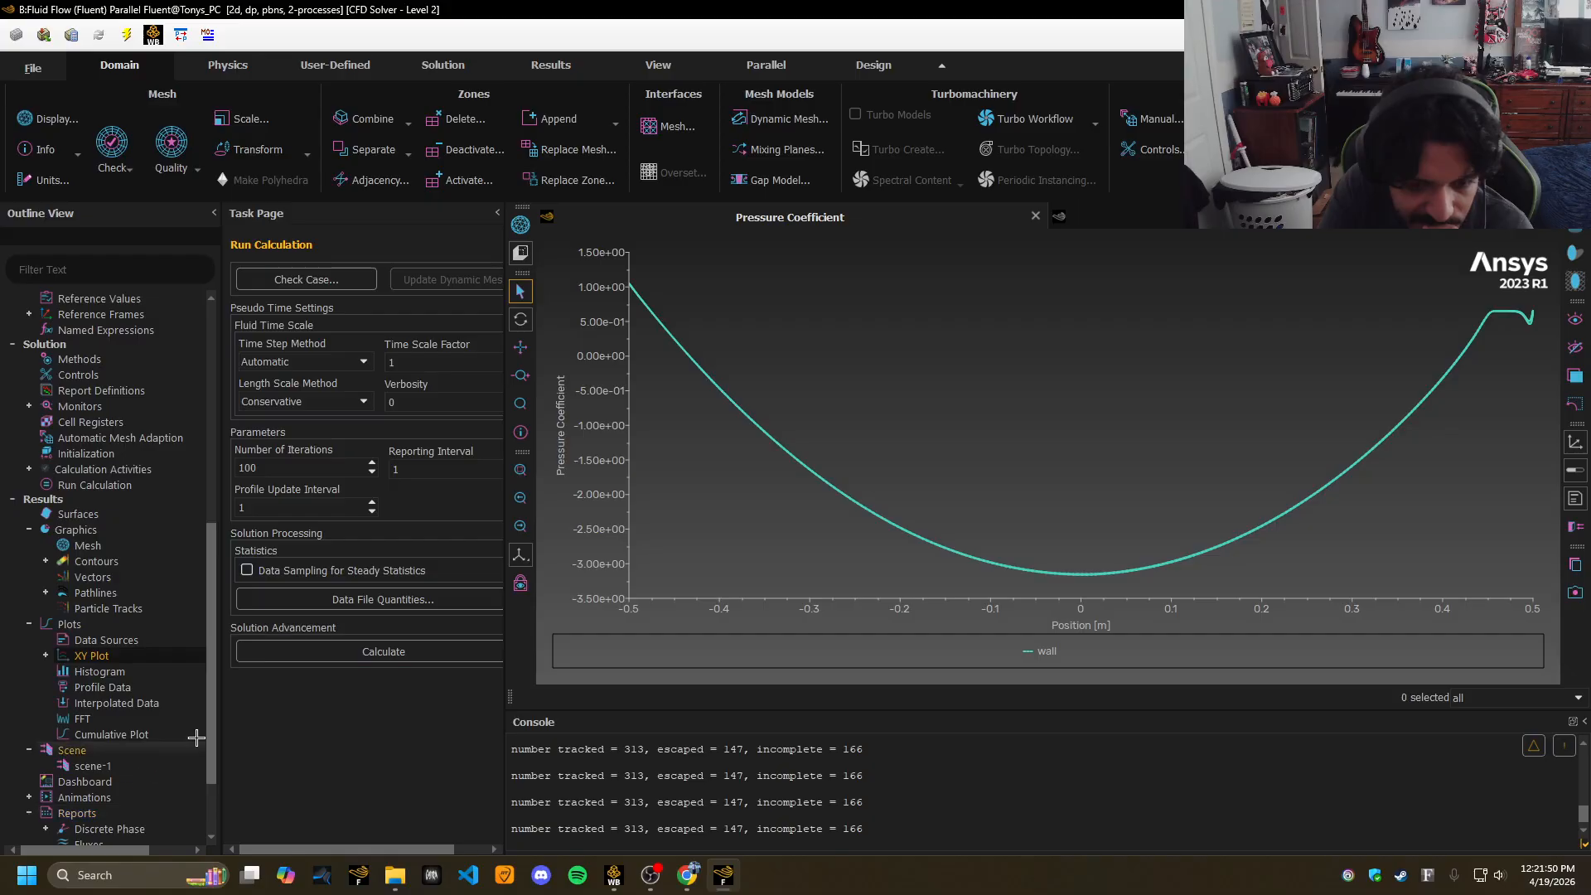
{"action": "scroll", "coordinate": [218, 810], "scroll_direction": "down", "scroll_amount": 3}
{"action": "left_click_drag", "start_coordinate": [218, 810], "coordinate": [217, 500]}
{"action": "double_click", "coordinate": [66, 660]}
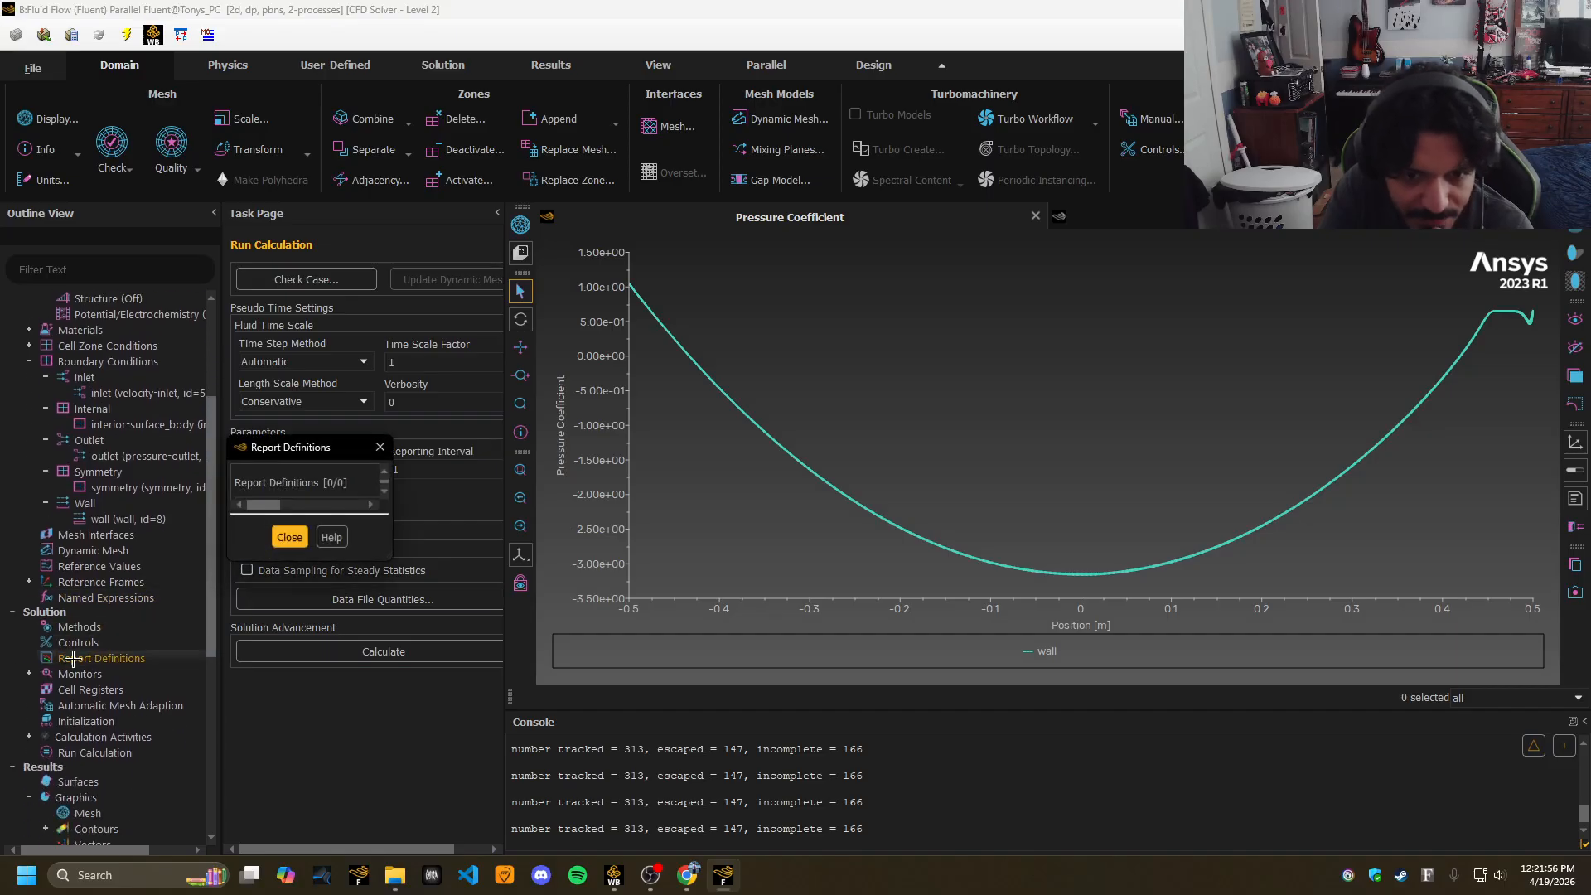
{"action": "left_click", "coordinate": [567, 390]}
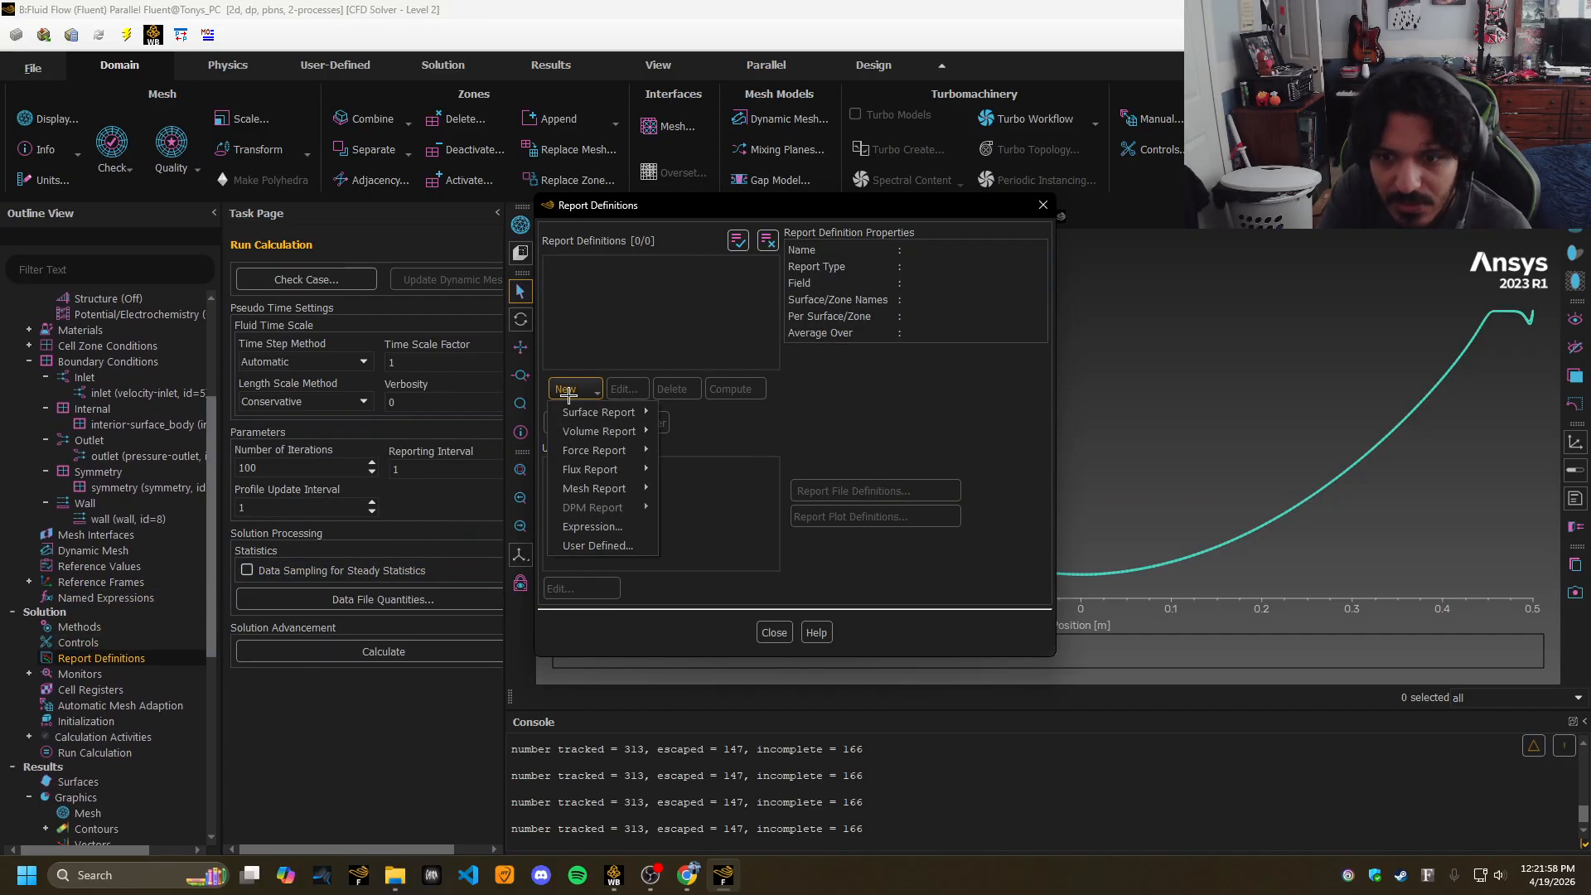
{"action": "mouse_move", "coordinate": [591, 450]}
{"action": "left_click", "coordinate": [686, 453]}
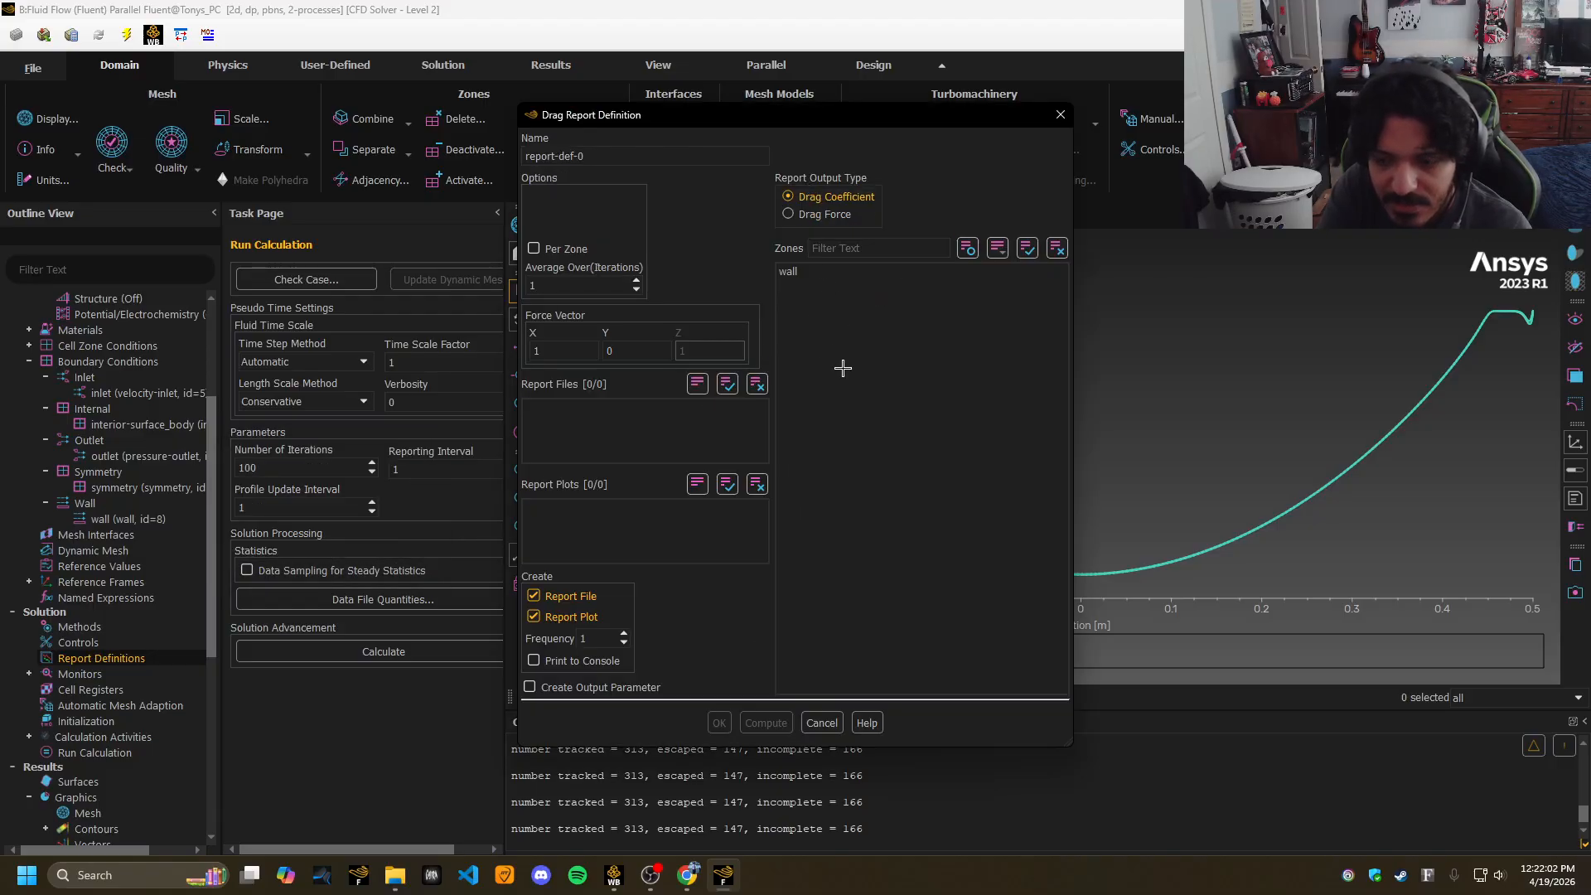
Compute the drag coefficient on the wall zone, giving Cd 0.017172563 in the console.
{"action": "left_click_drag", "start_coordinate": [799, 121], "coordinate": [1158, 184]}
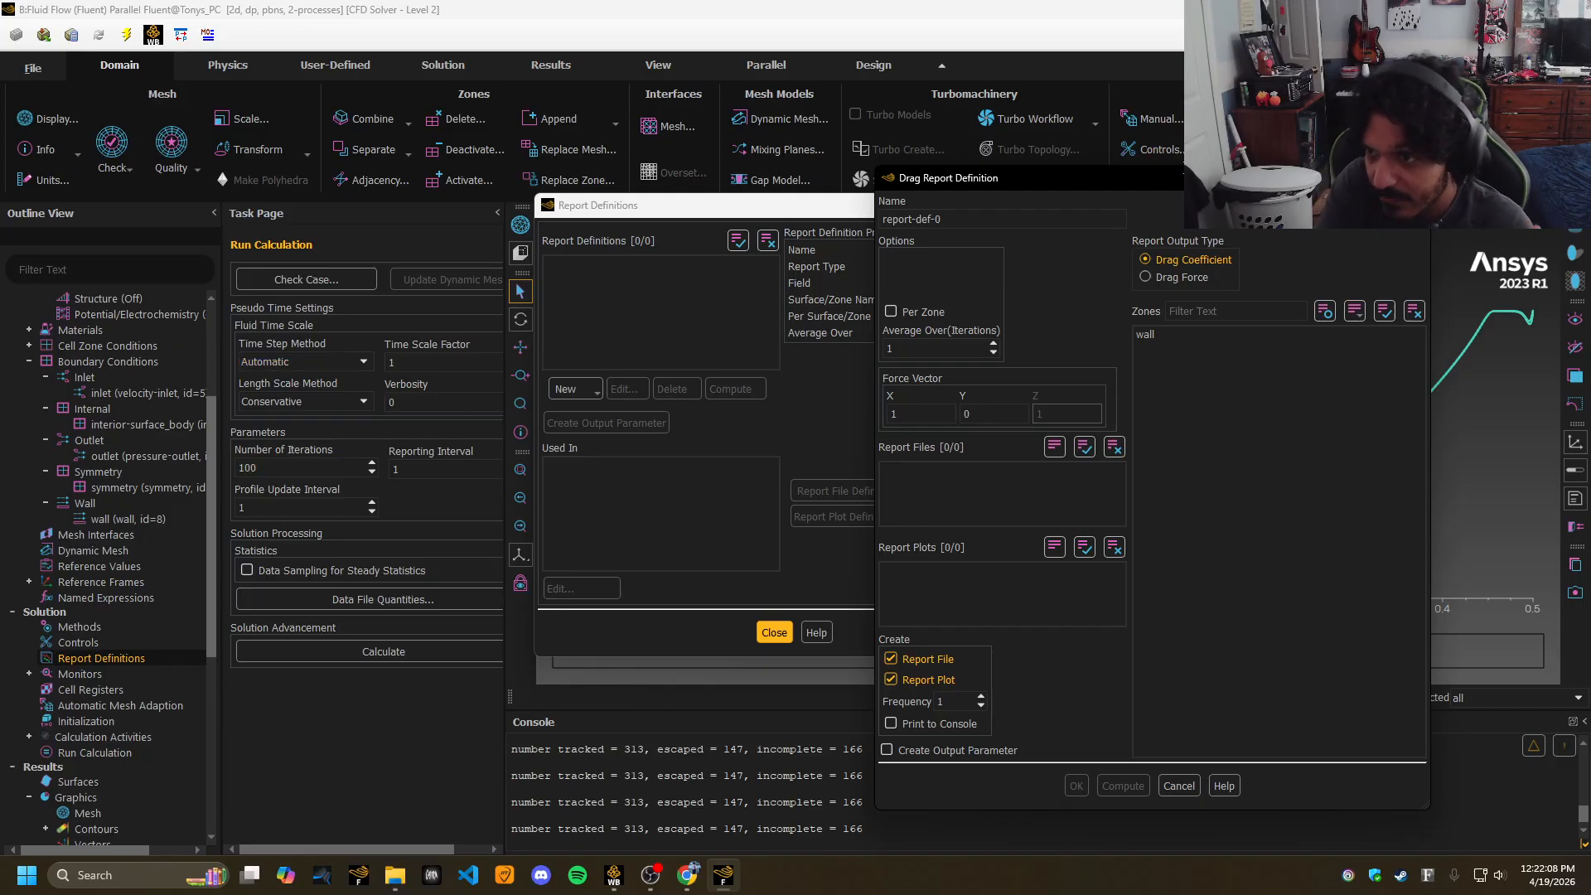
{"action": "left_click_drag", "start_coordinate": [1180, 176], "coordinate": [983, 137]}
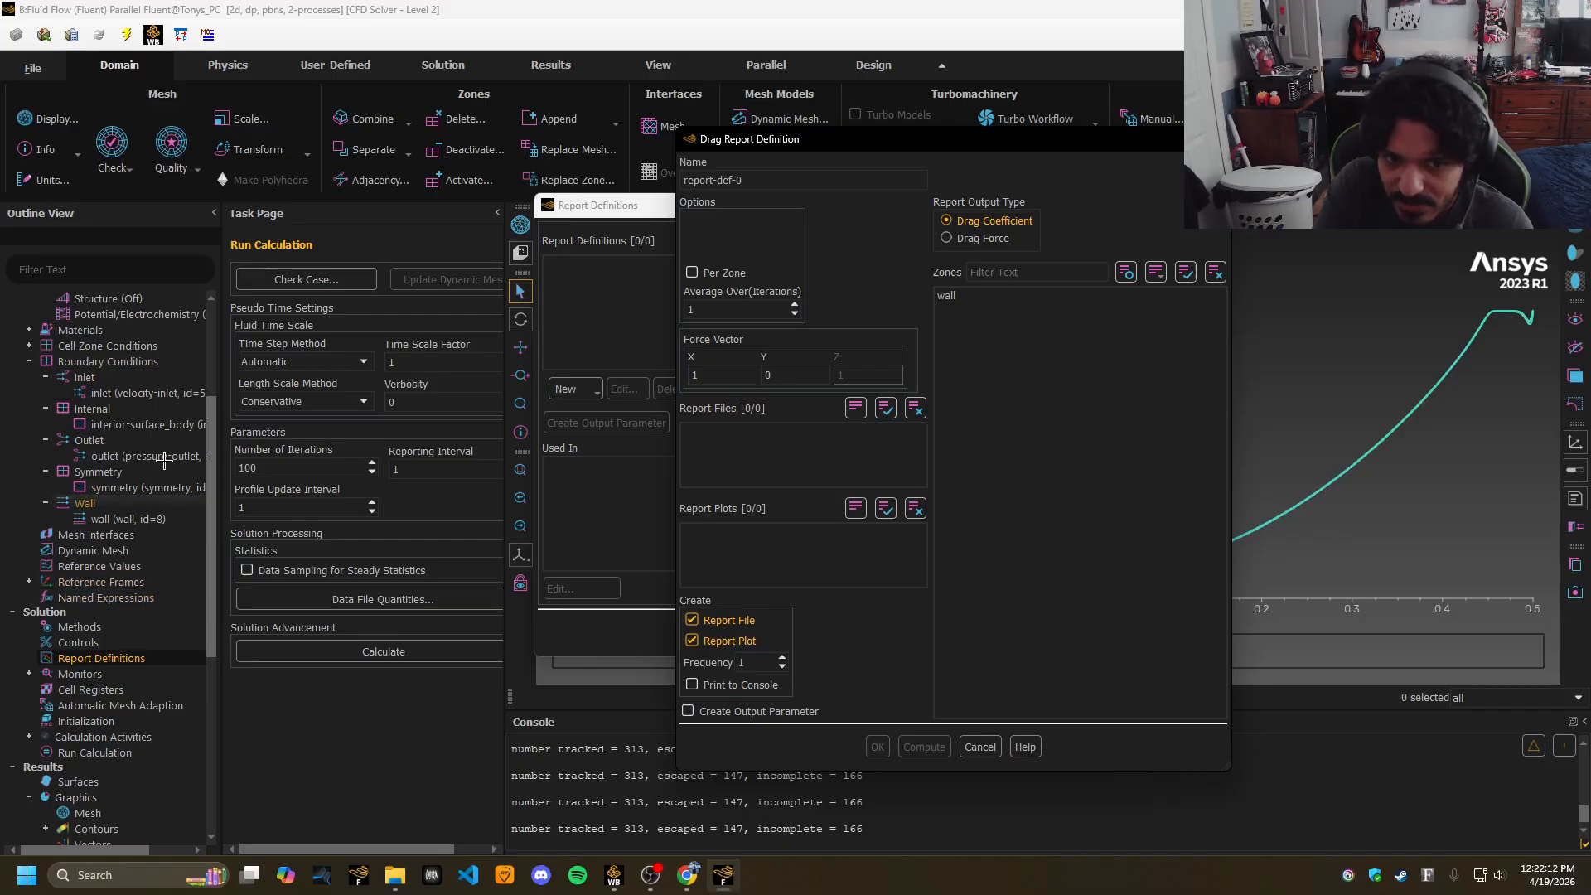
{"action": "left_click_drag", "start_coordinate": [212, 505], "coordinate": [274, 468]}
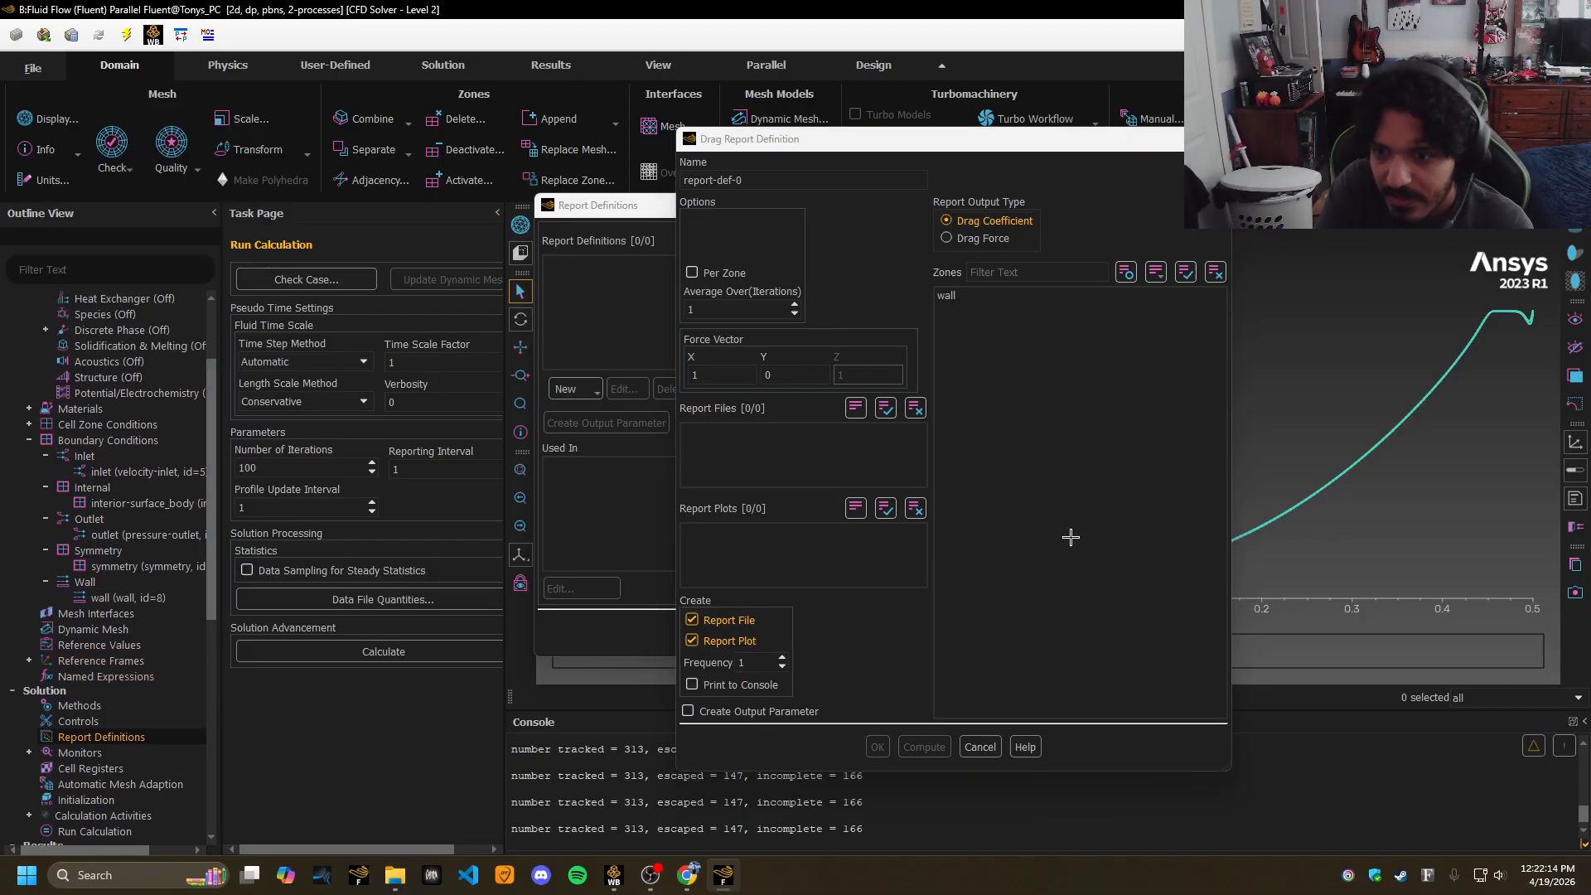
{"action": "left_click", "coordinate": [946, 295]}
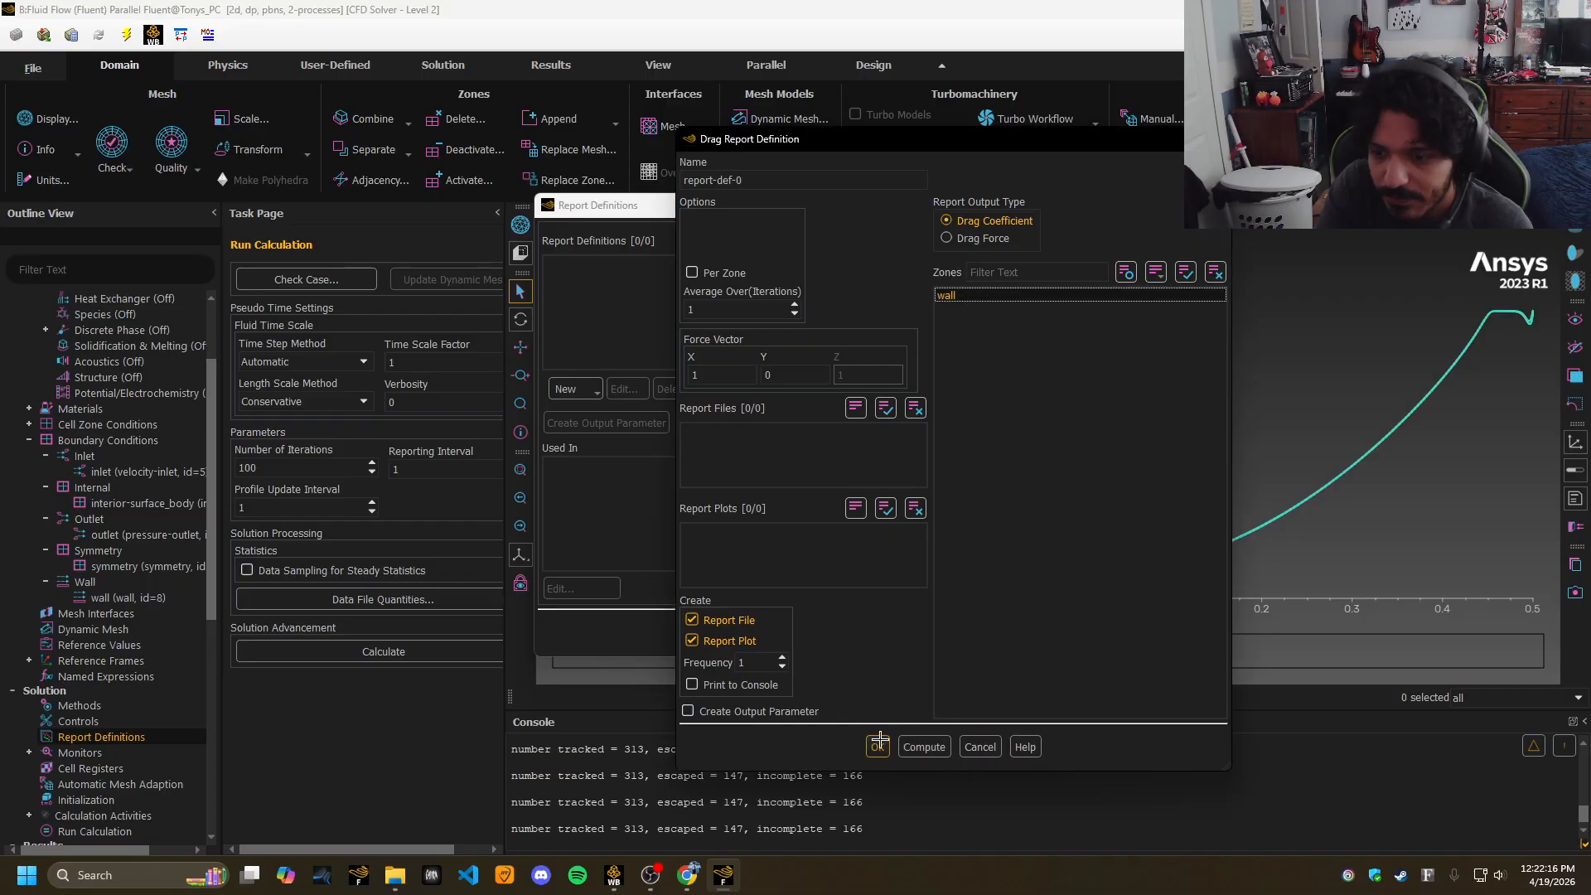
{"action": "left_click", "coordinate": [926, 745]}
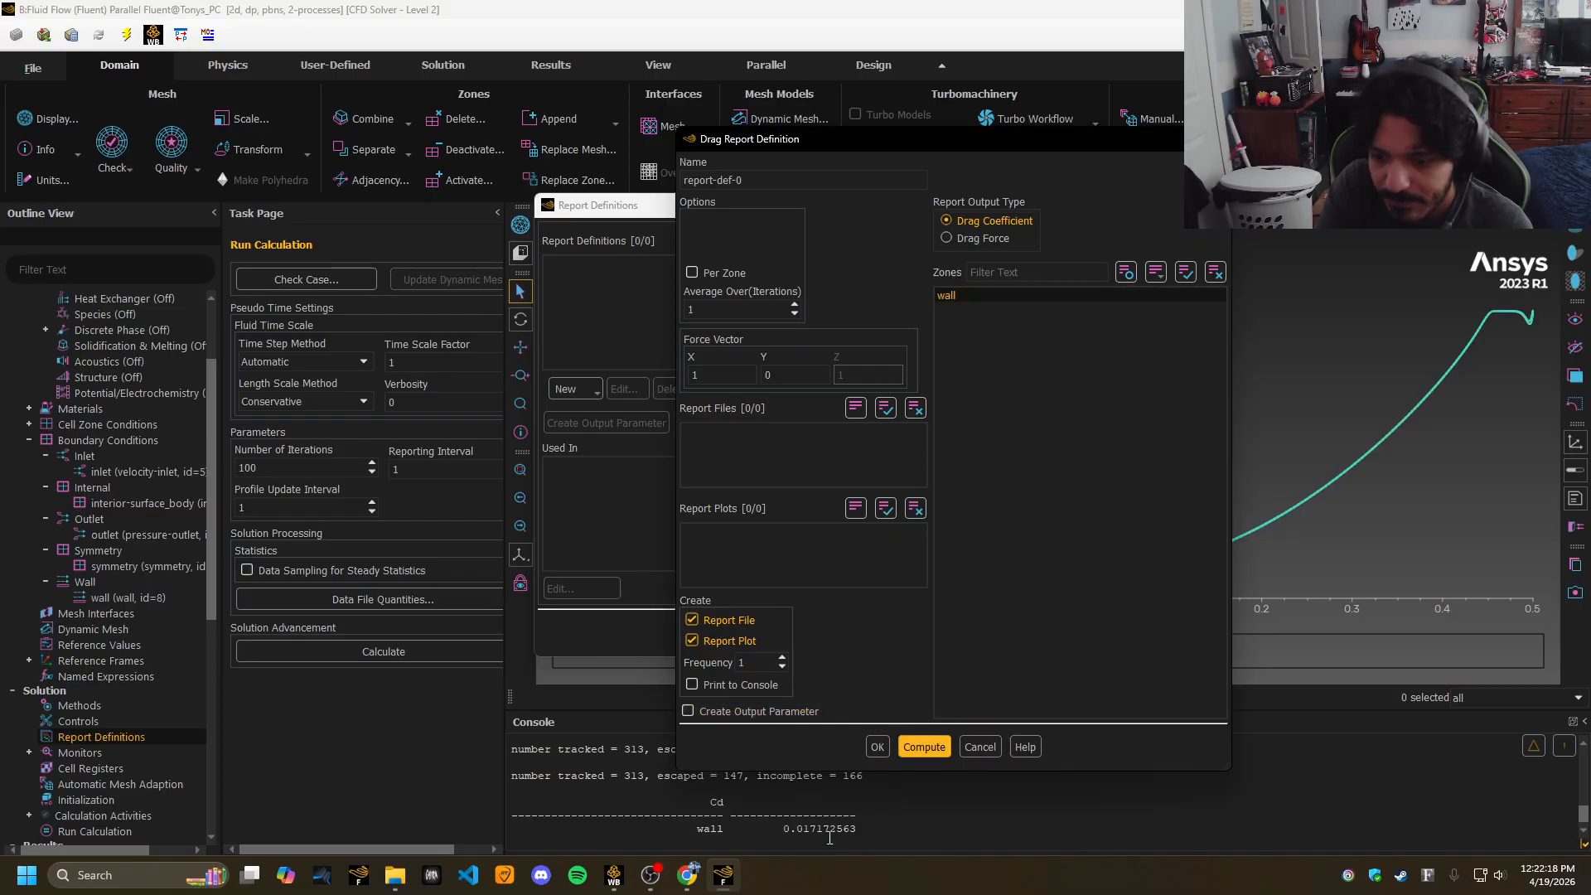
{"action": "double_click", "coordinate": [798, 829]}
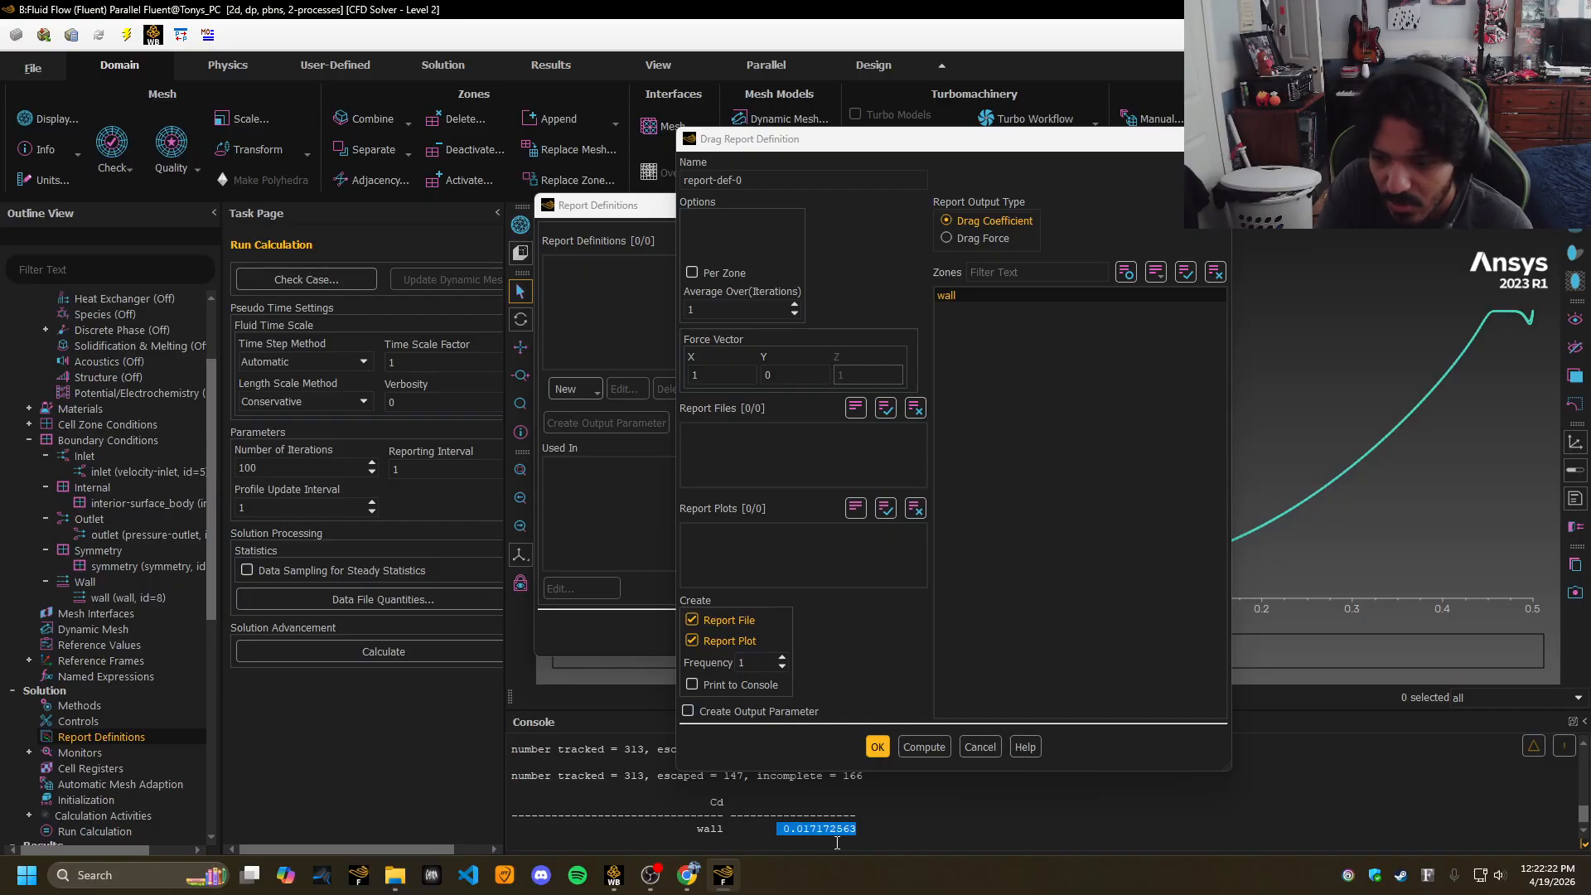
Rearrange the report windows, review the wall Cd console line, and return to the Project 4 page.
{"action": "left_click_drag", "start_coordinate": [1065, 146], "coordinate": [699, 121]}
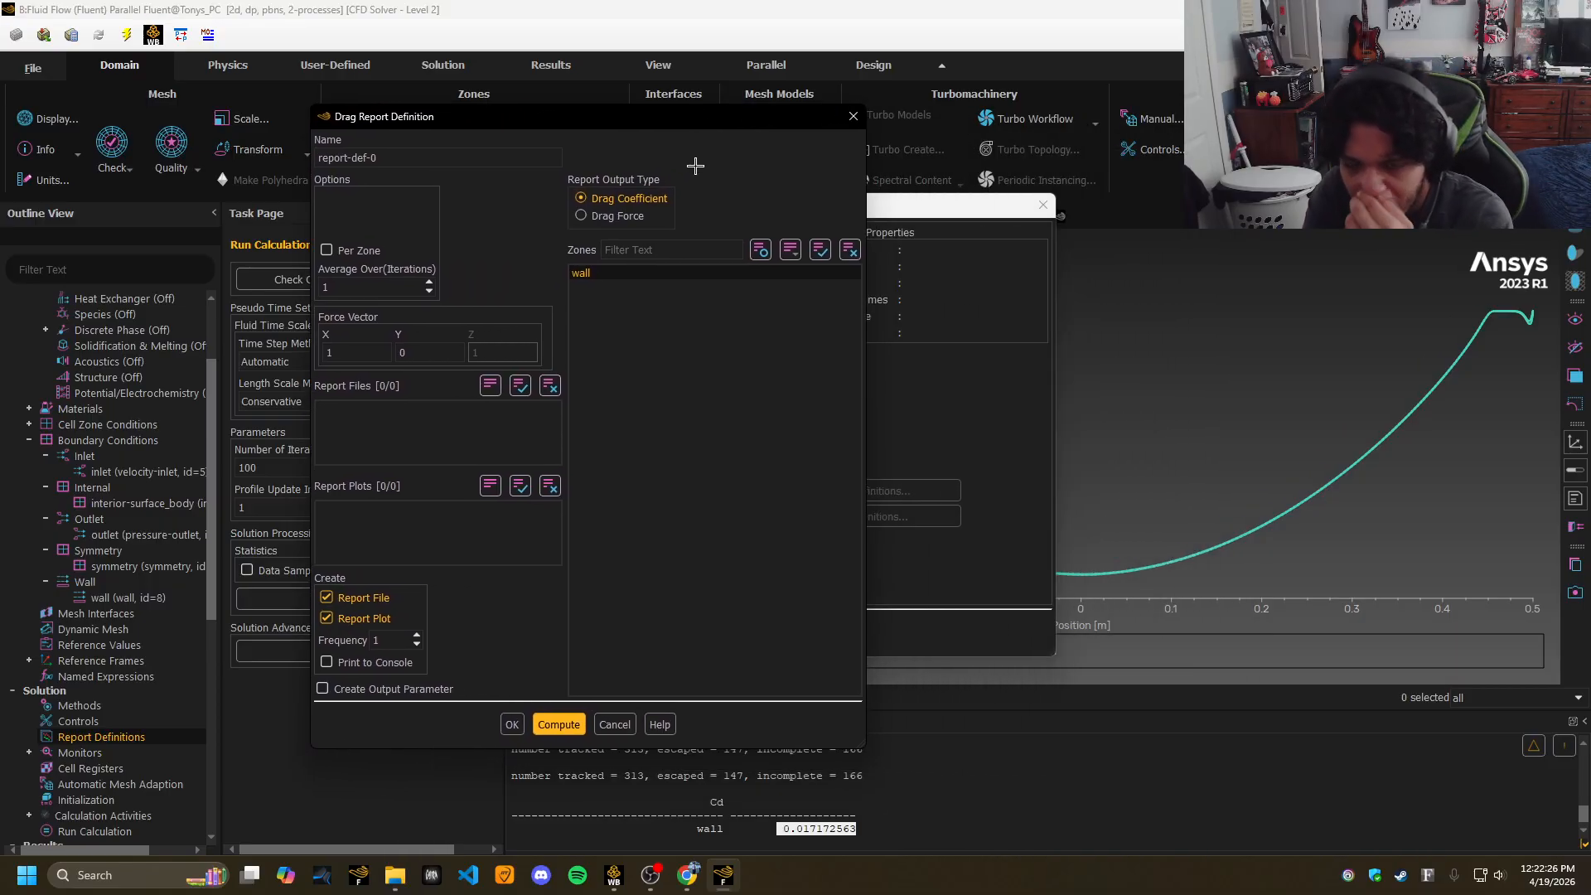
{"action": "left_click_drag", "start_coordinate": [692, 117], "coordinate": [433, 141]}
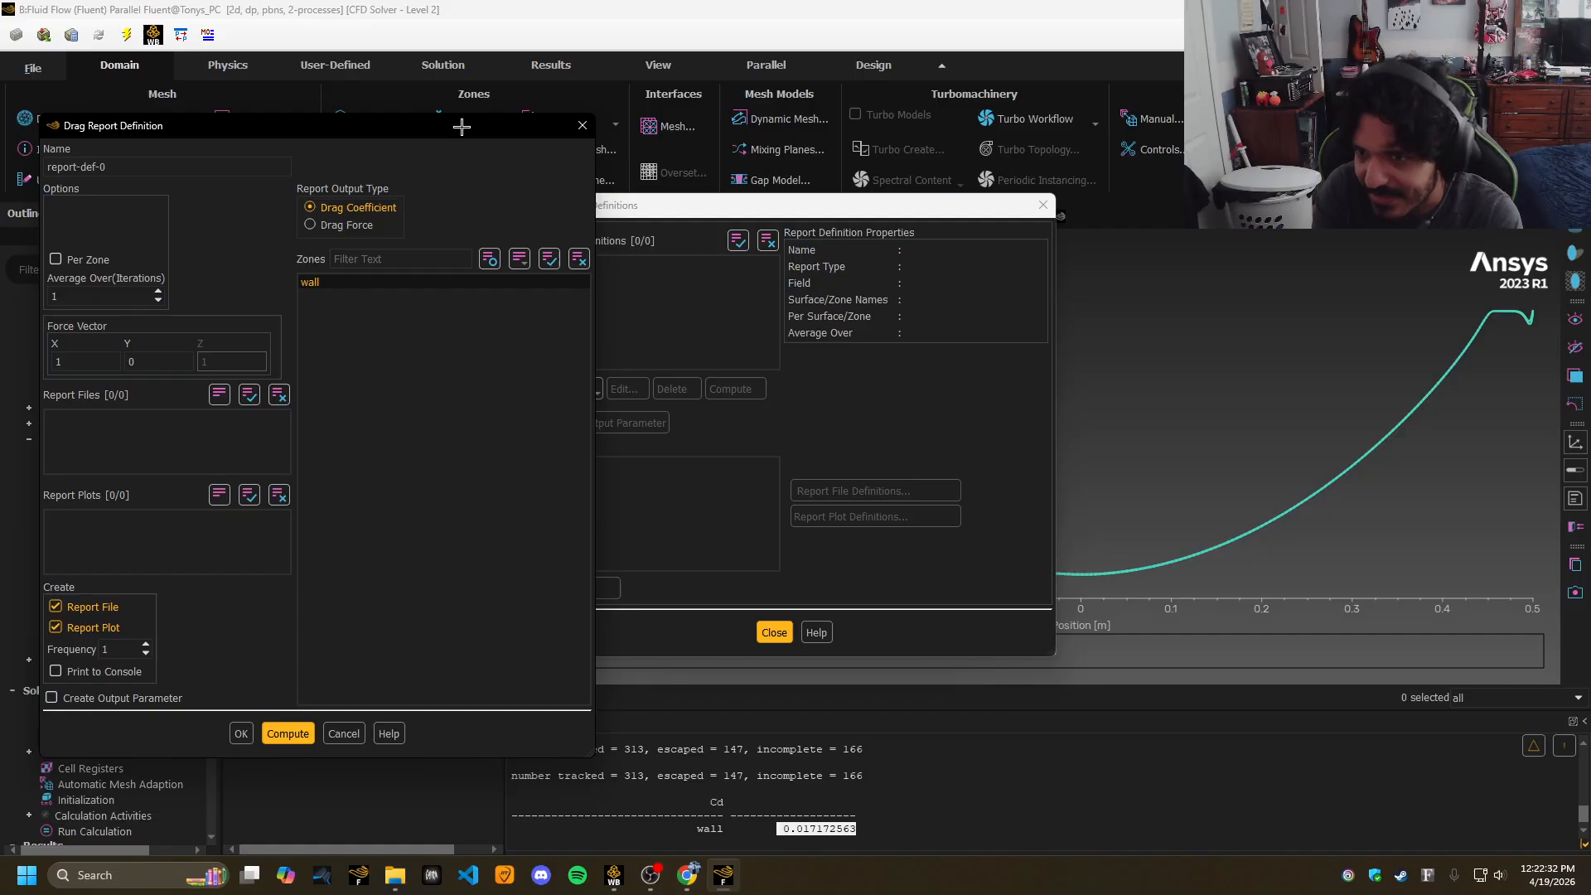
{"action": "left_click_drag", "start_coordinate": [781, 205], "coordinate": [1061, 201]}
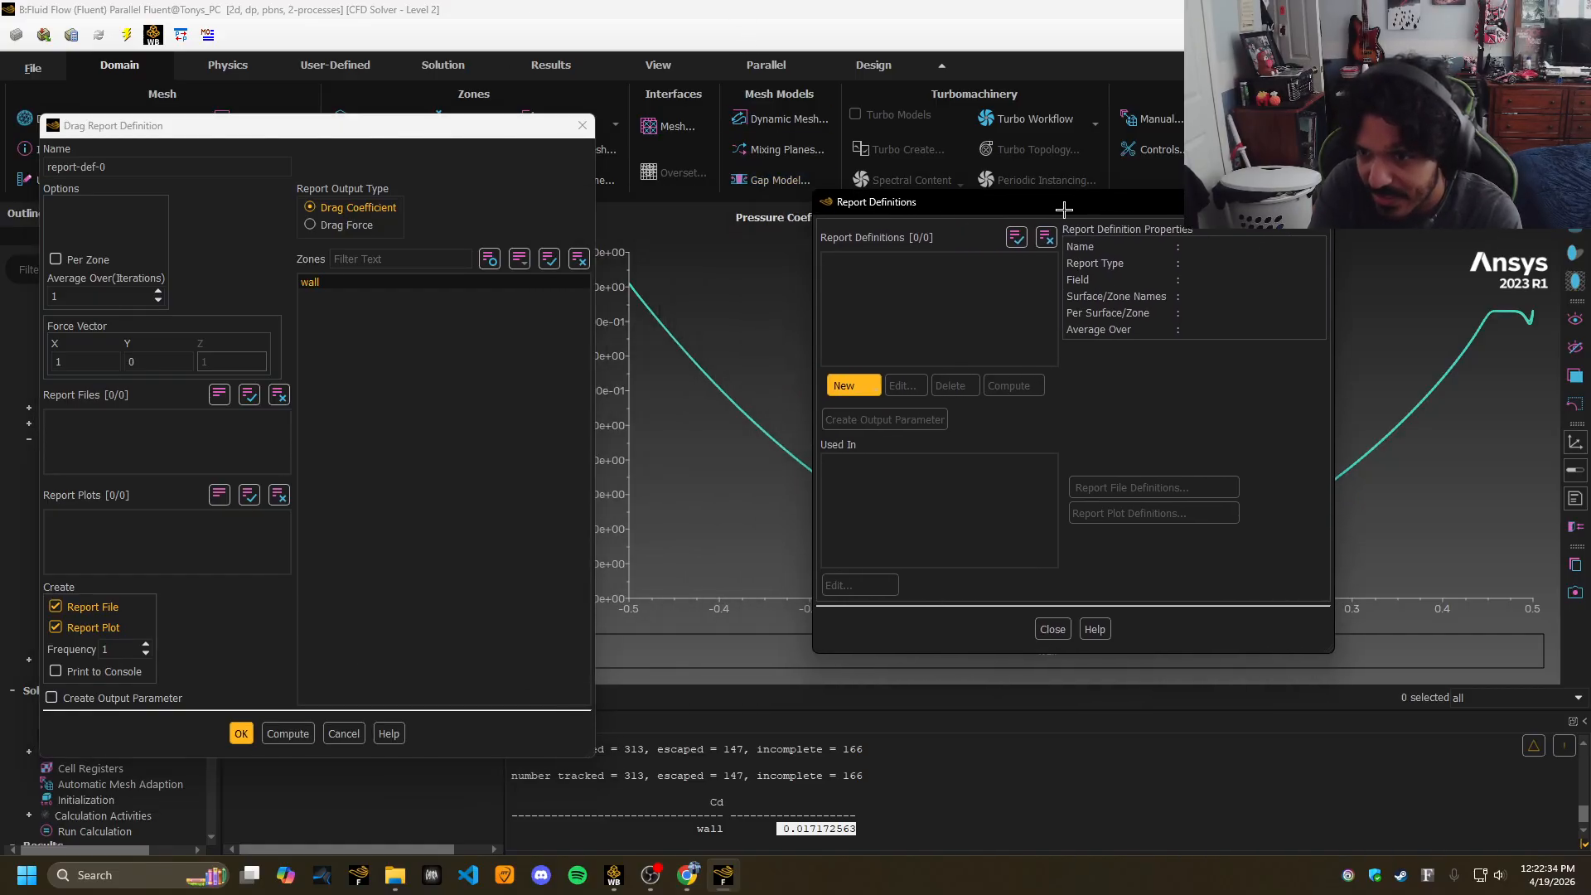
{"action": "left_click_drag", "start_coordinate": [451, 118], "coordinate": [398, 124]}
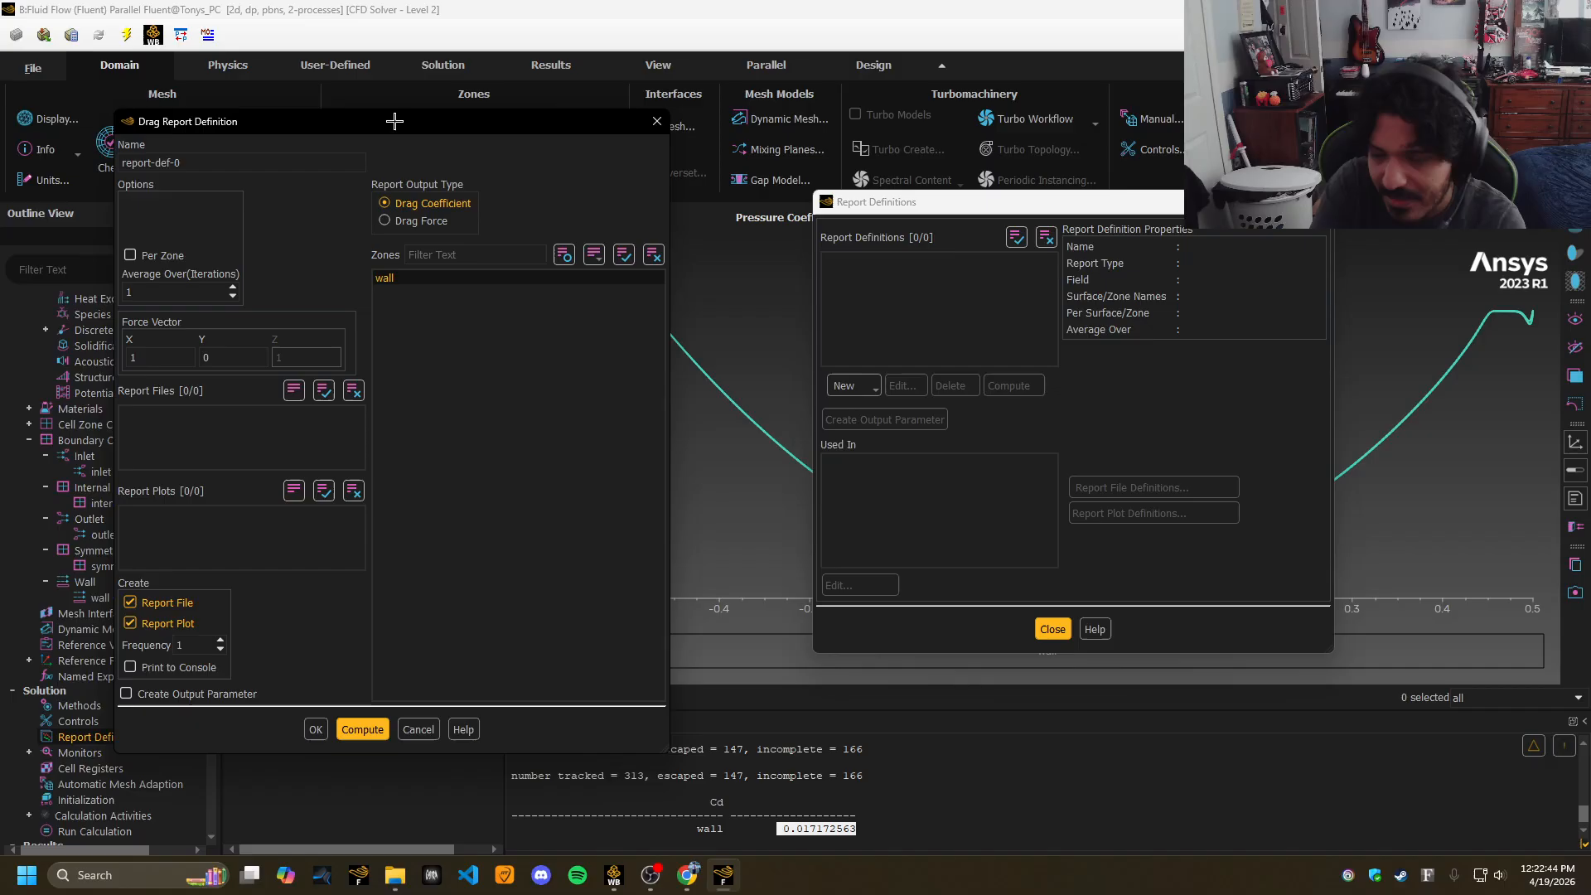
{"action": "left_click_drag", "start_coordinate": [461, 131], "coordinate": [577, 125]}
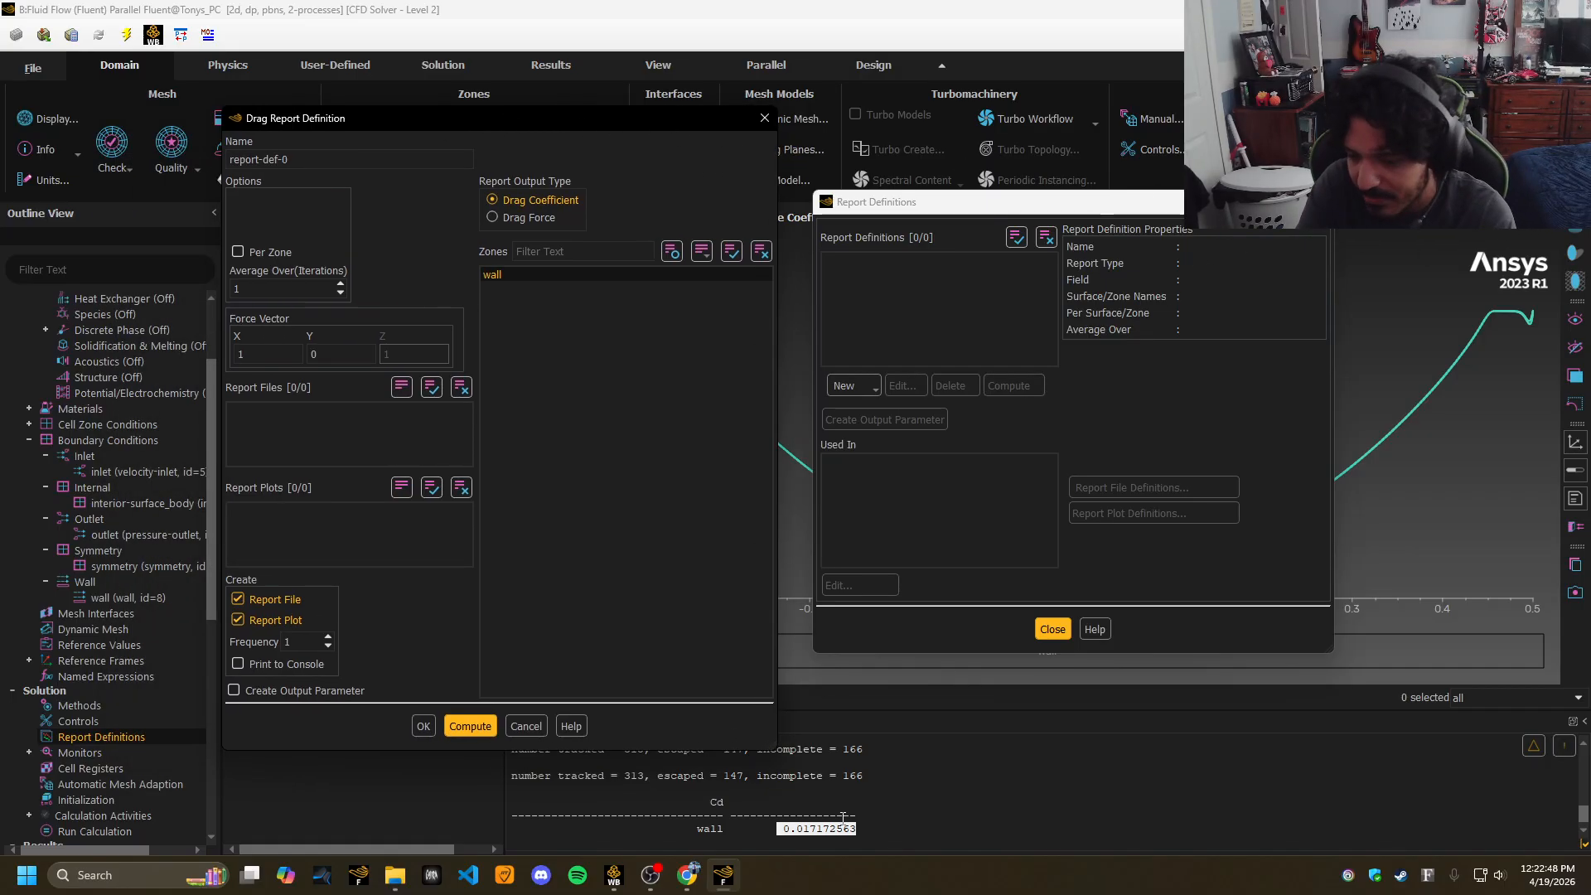
{"action": "left_click_drag", "start_coordinate": [868, 829], "coordinate": [687, 835]}
{"action": "left_click", "coordinate": [687, 835]}
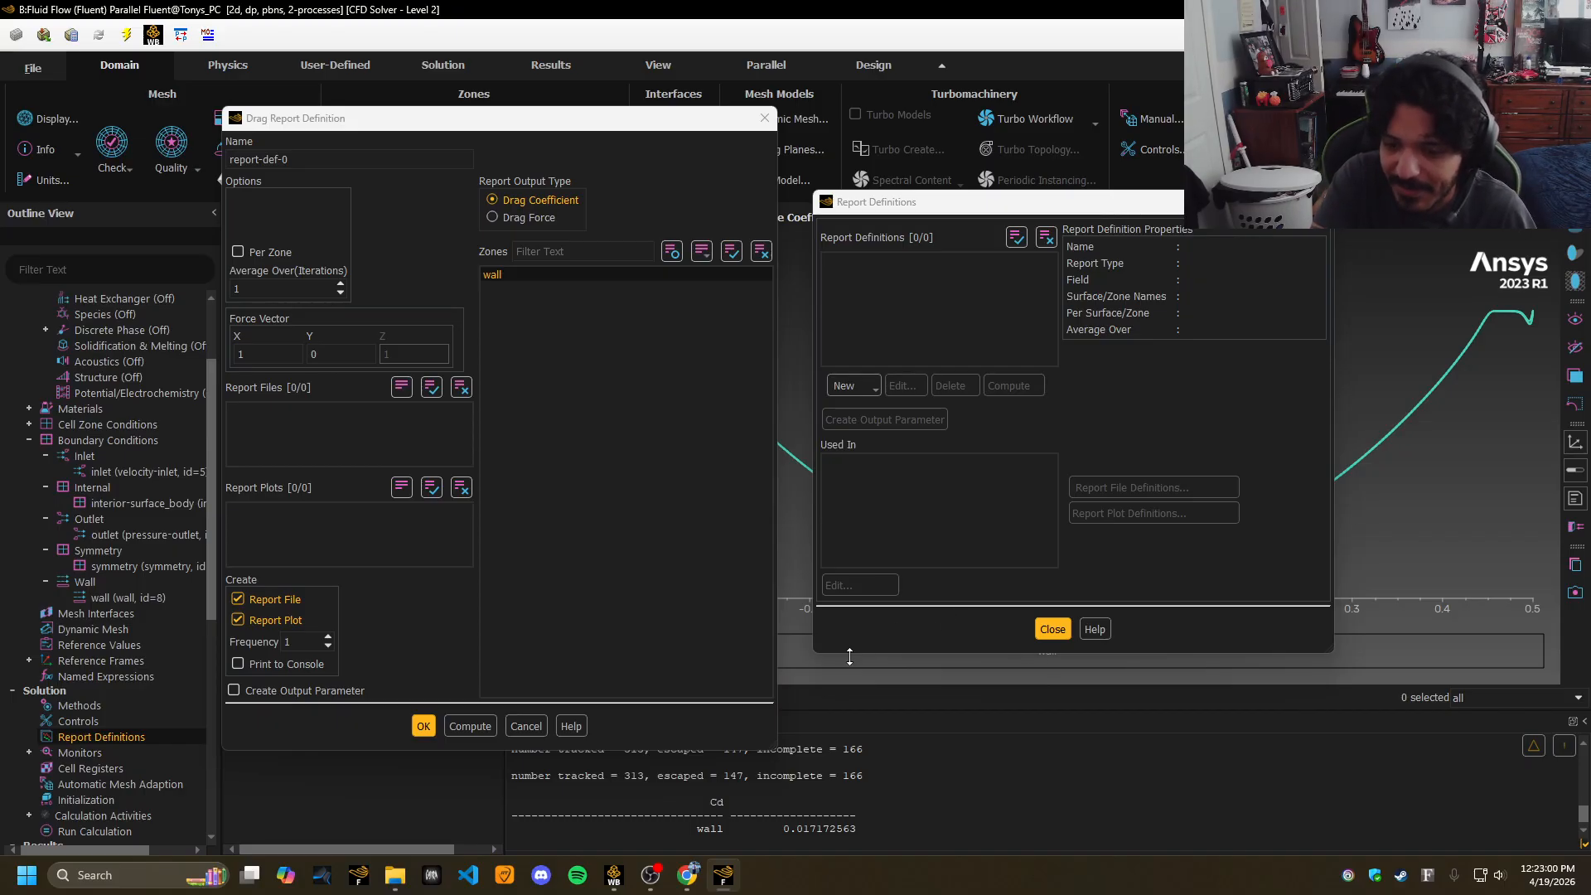
{"action": "mouse_move", "coordinate": [678, 883]}
{"action": "left_click", "coordinate": [686, 787]}
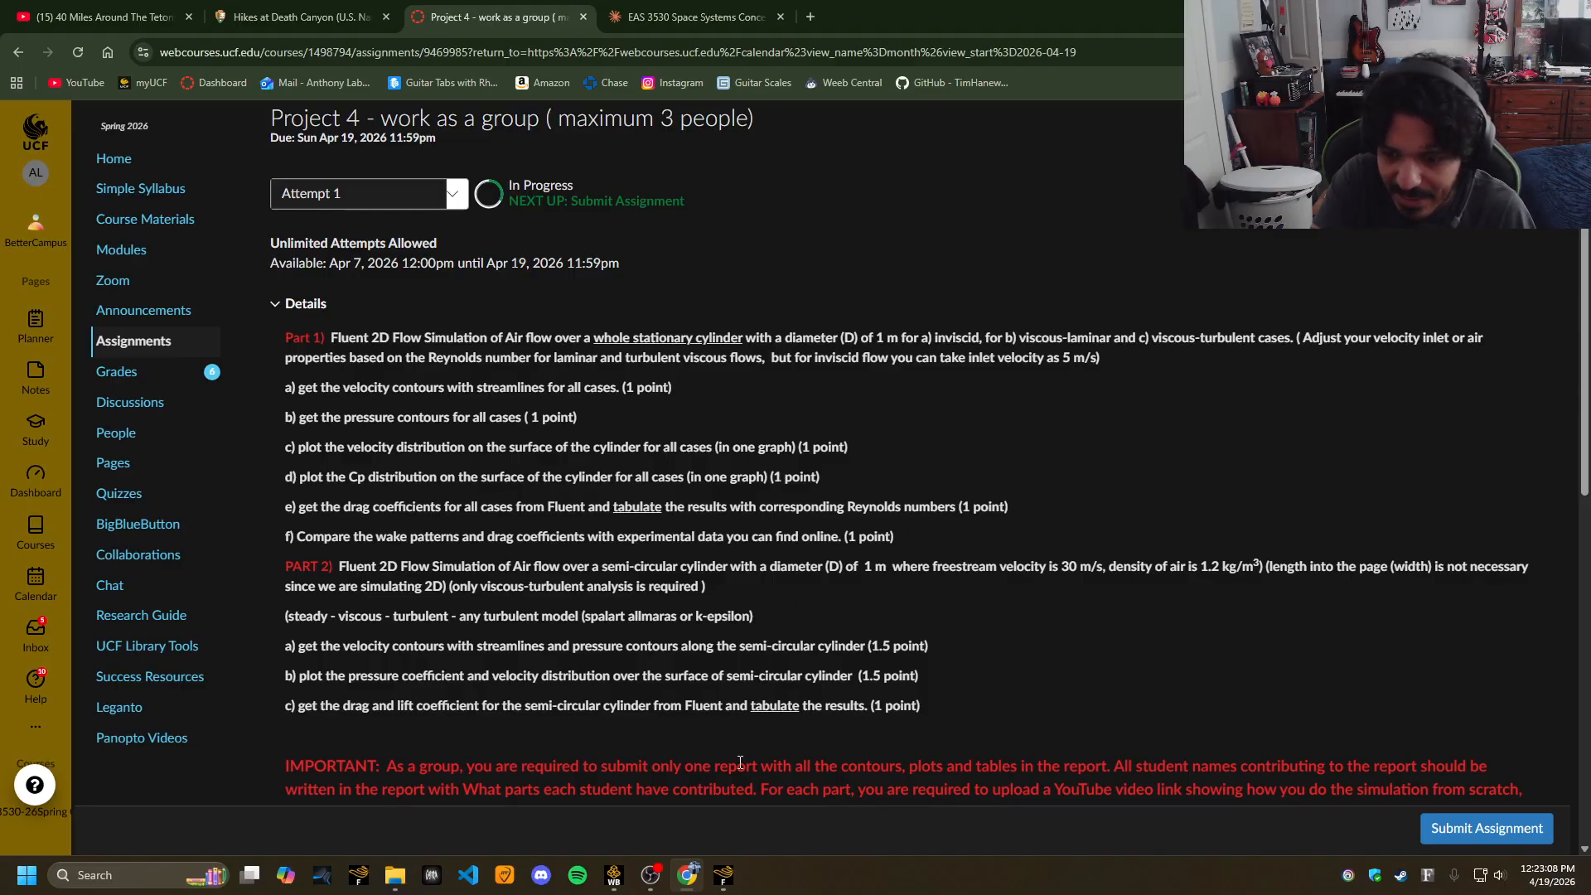
Close Fluent's drag report and report definitions windows.
{"action": "left_click", "coordinate": [713, 881]}
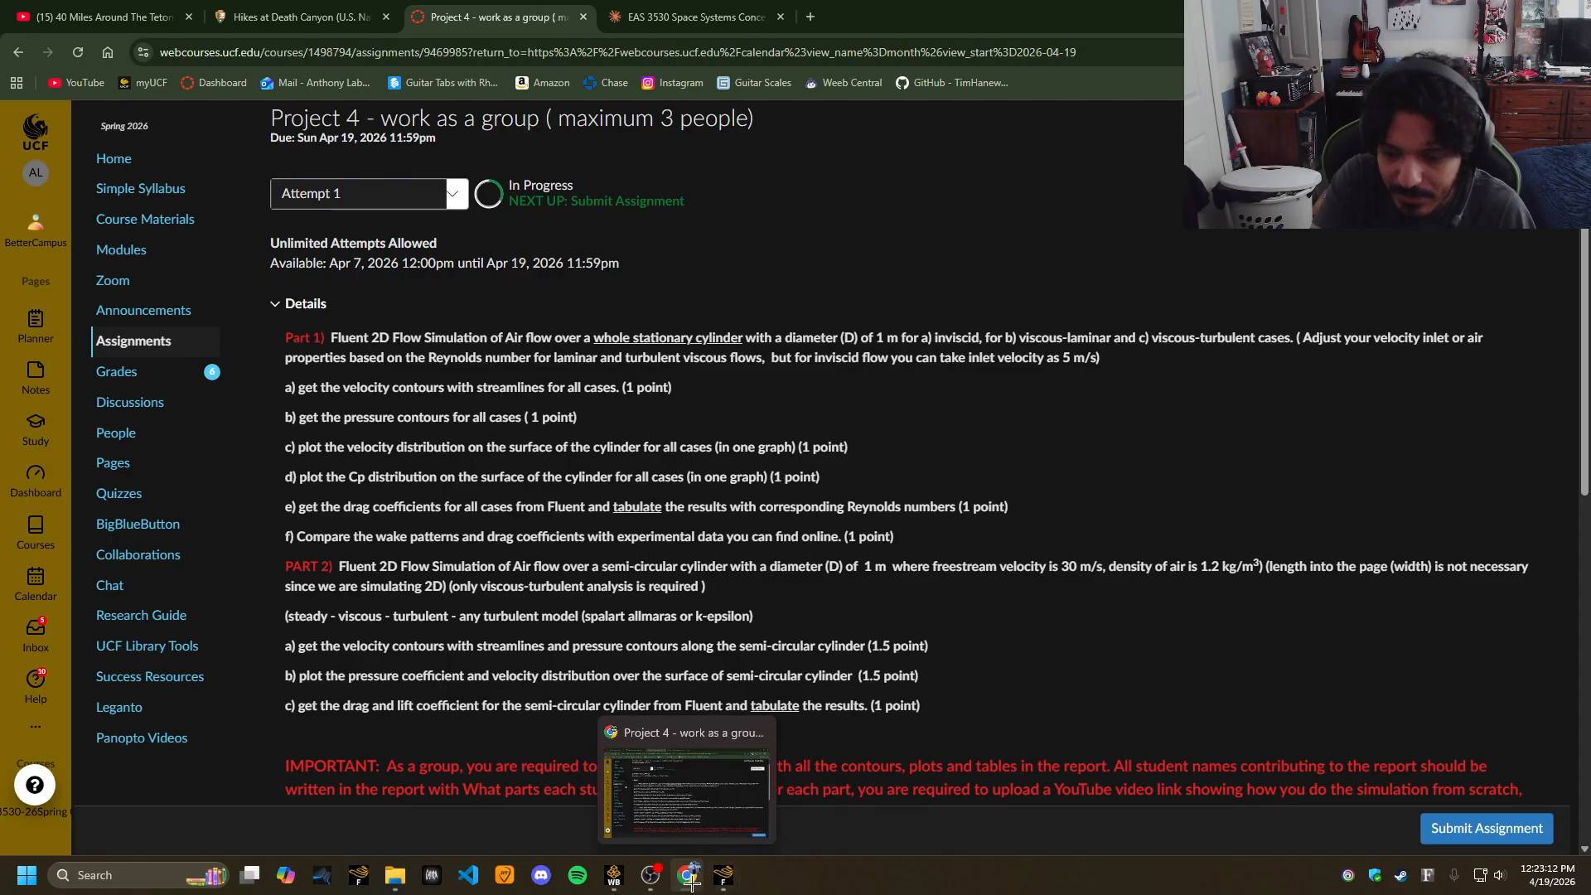
{"action": "left_click", "coordinate": [1321, 202]}
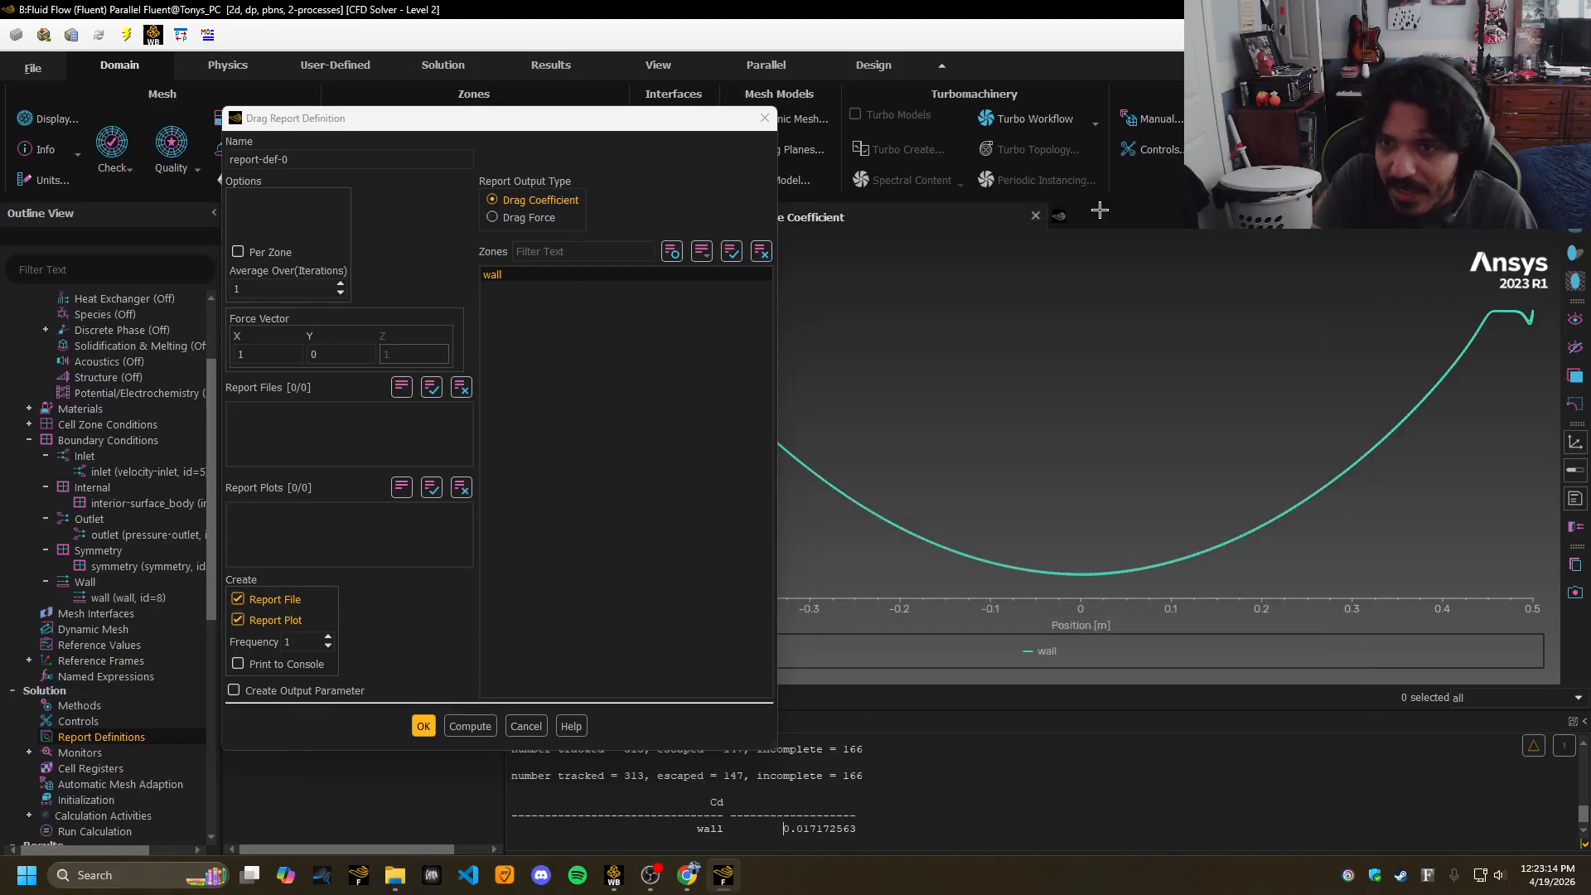
{"action": "left_click", "coordinate": [765, 118]}
{"action": "scroll", "coordinate": [211, 477], "scroll_direction": "up", "scroll_amount": 5}
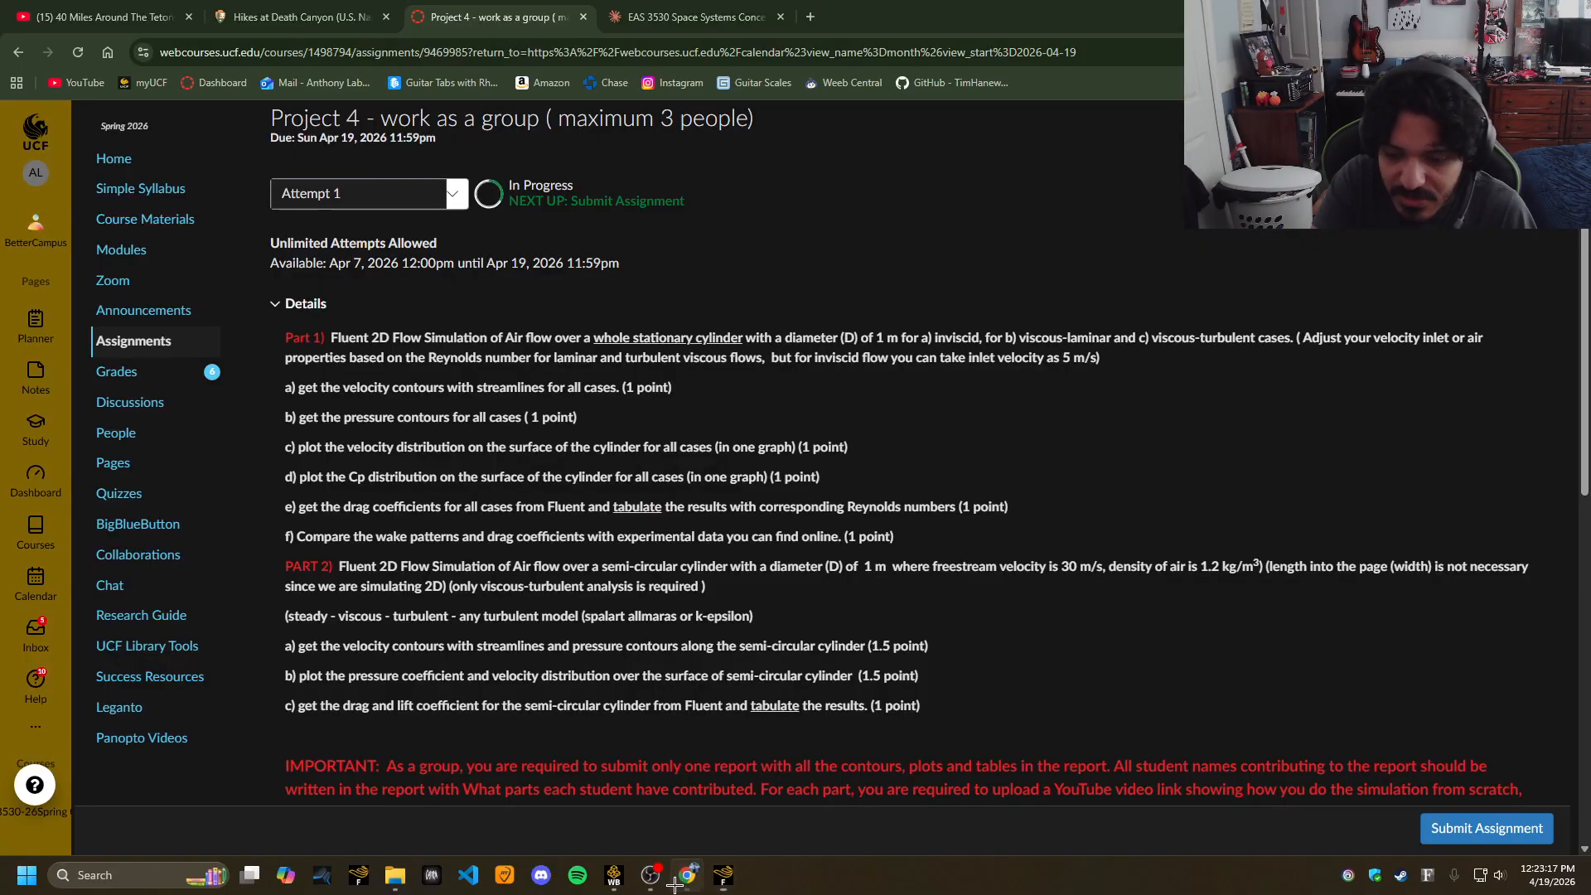
Review the Project 4 Part 1 requirements in Chrome and open a blank browser tab.
{"action": "left_click", "coordinate": [687, 876]}
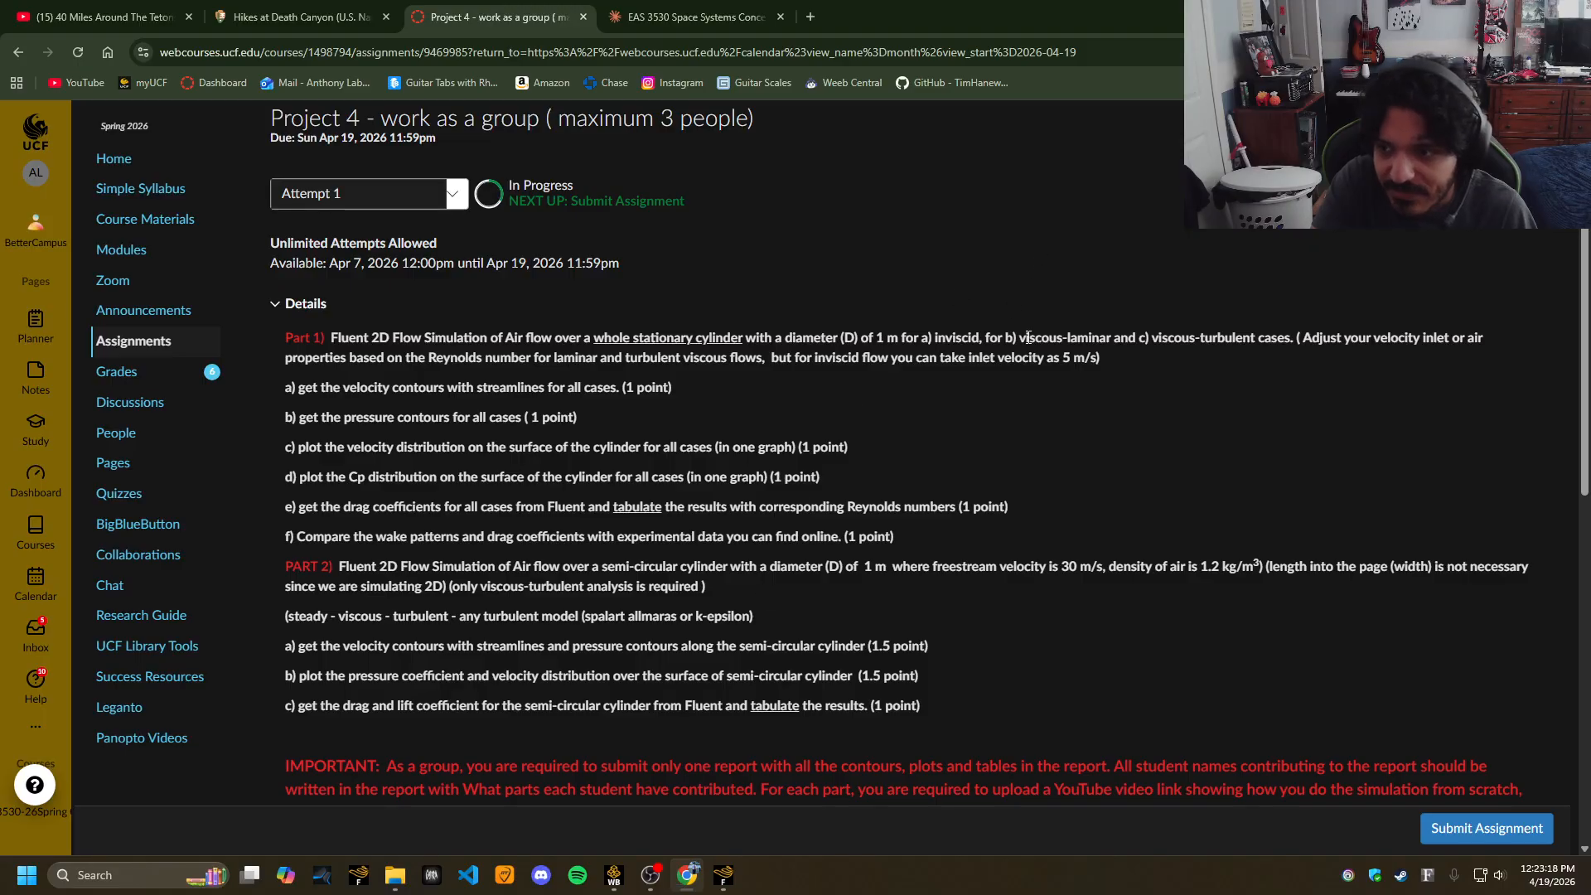
{"action": "left_click", "coordinate": [725, 881]}
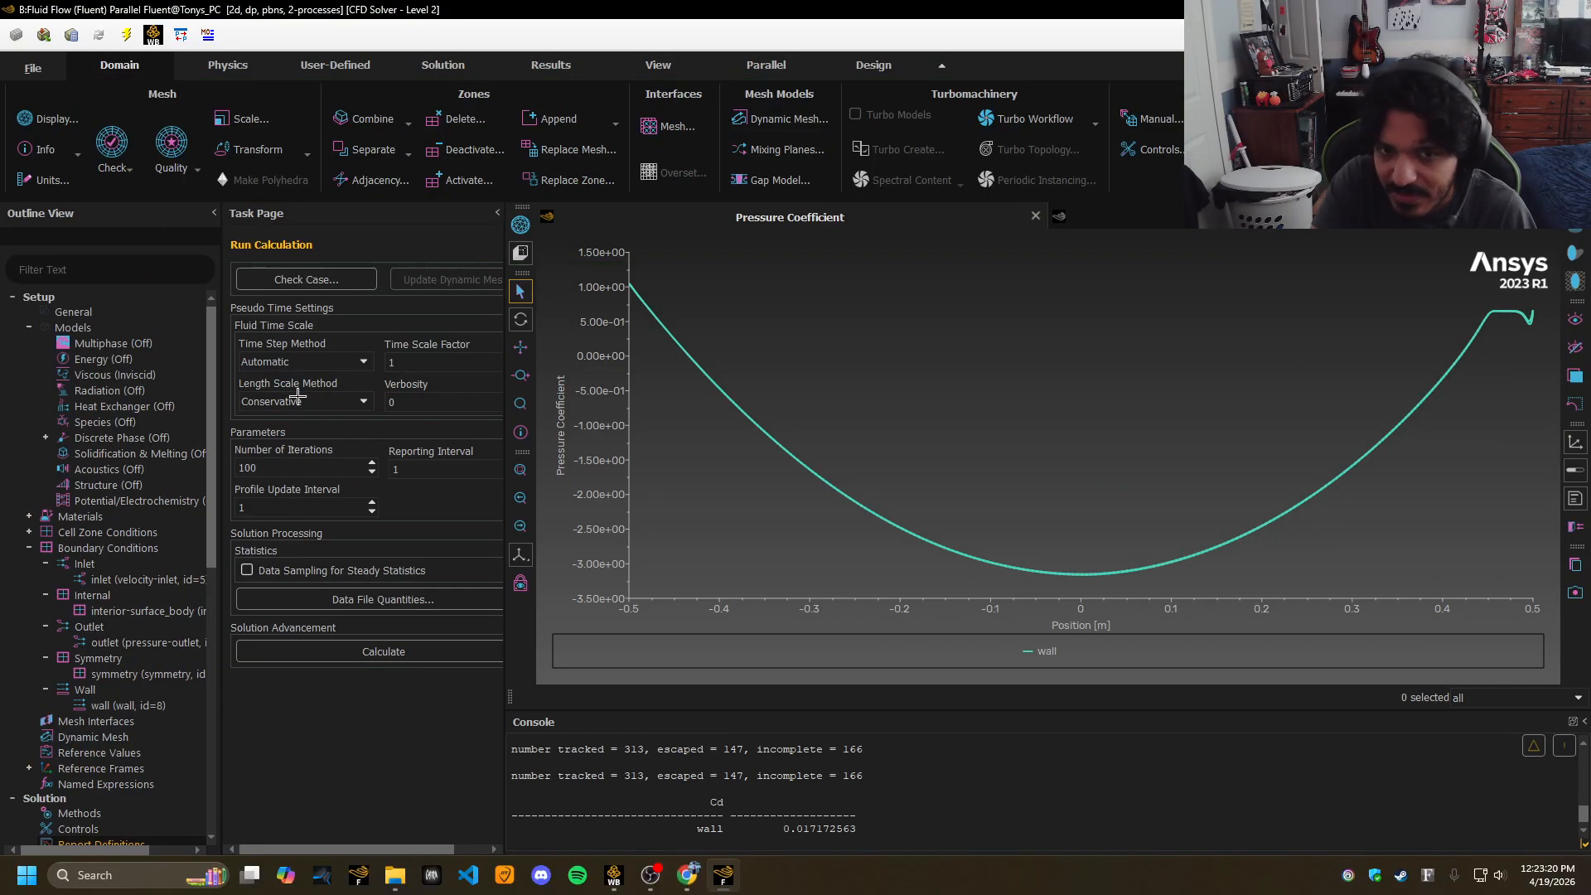
{"action": "left_click", "coordinate": [687, 876]}
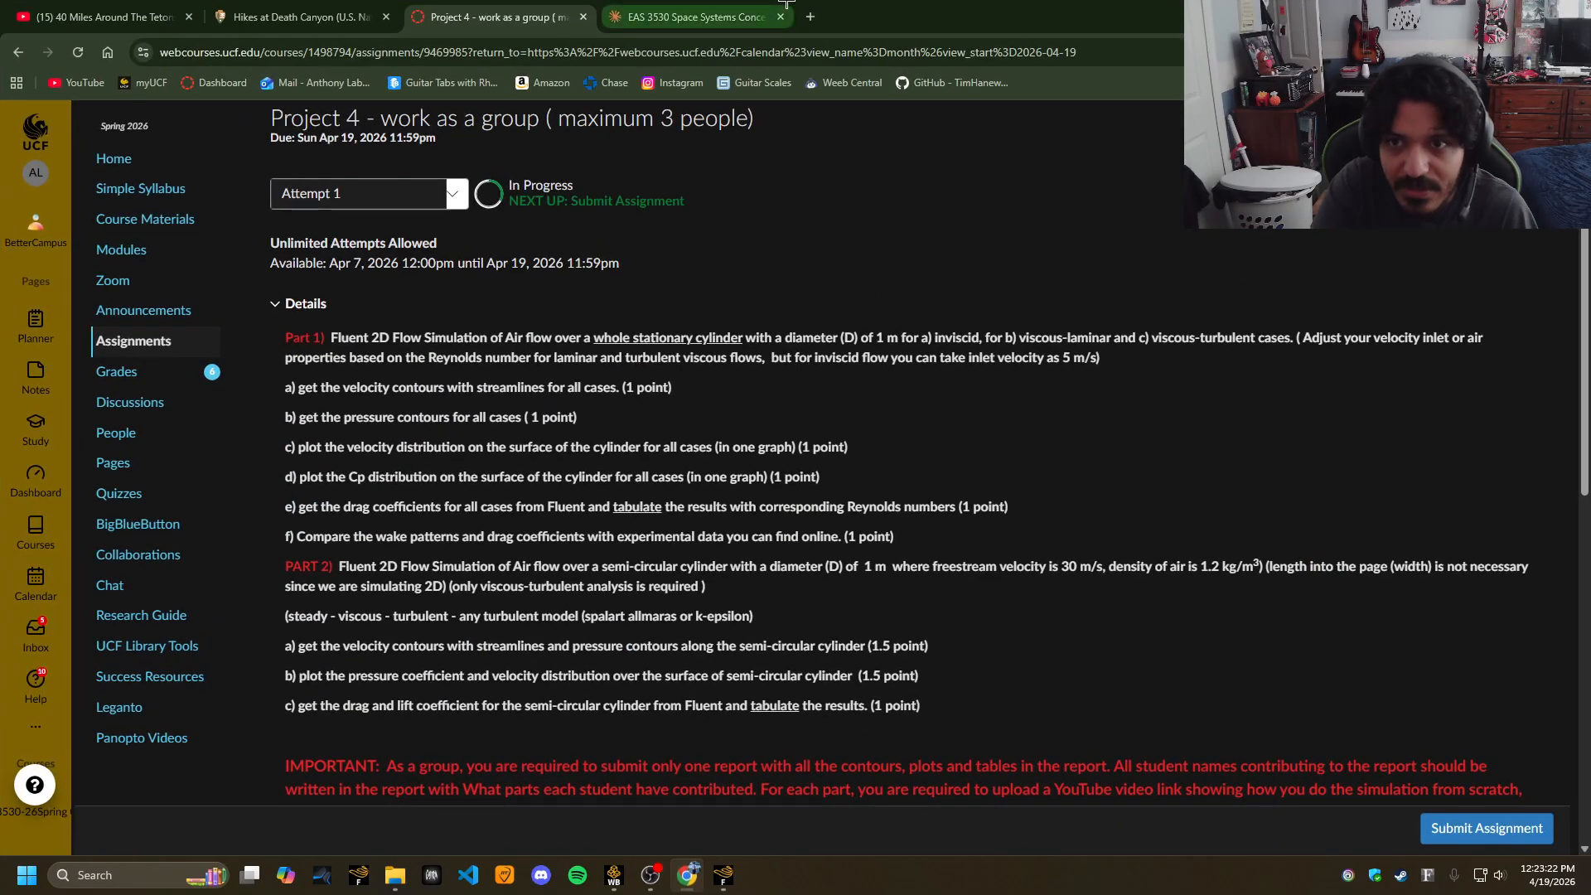
{"action": "left_click", "coordinate": [803, 16]}
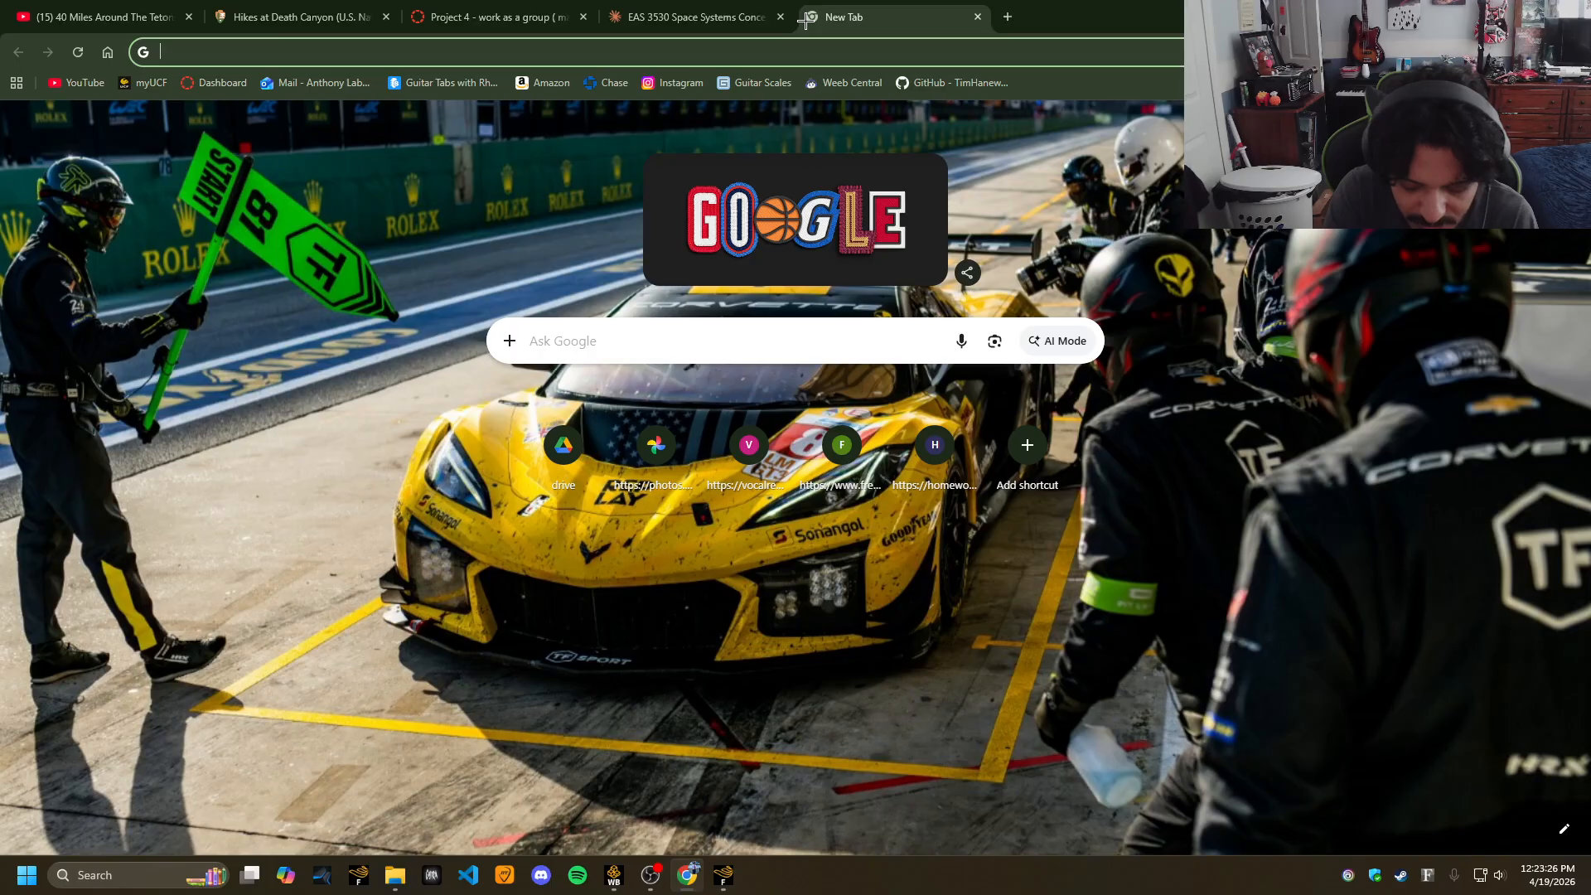
Search Google Images for Reynolds number, preview the Airfoil Tools formula, then return to Fluent.
{"action": "type", "text": "reyno"}
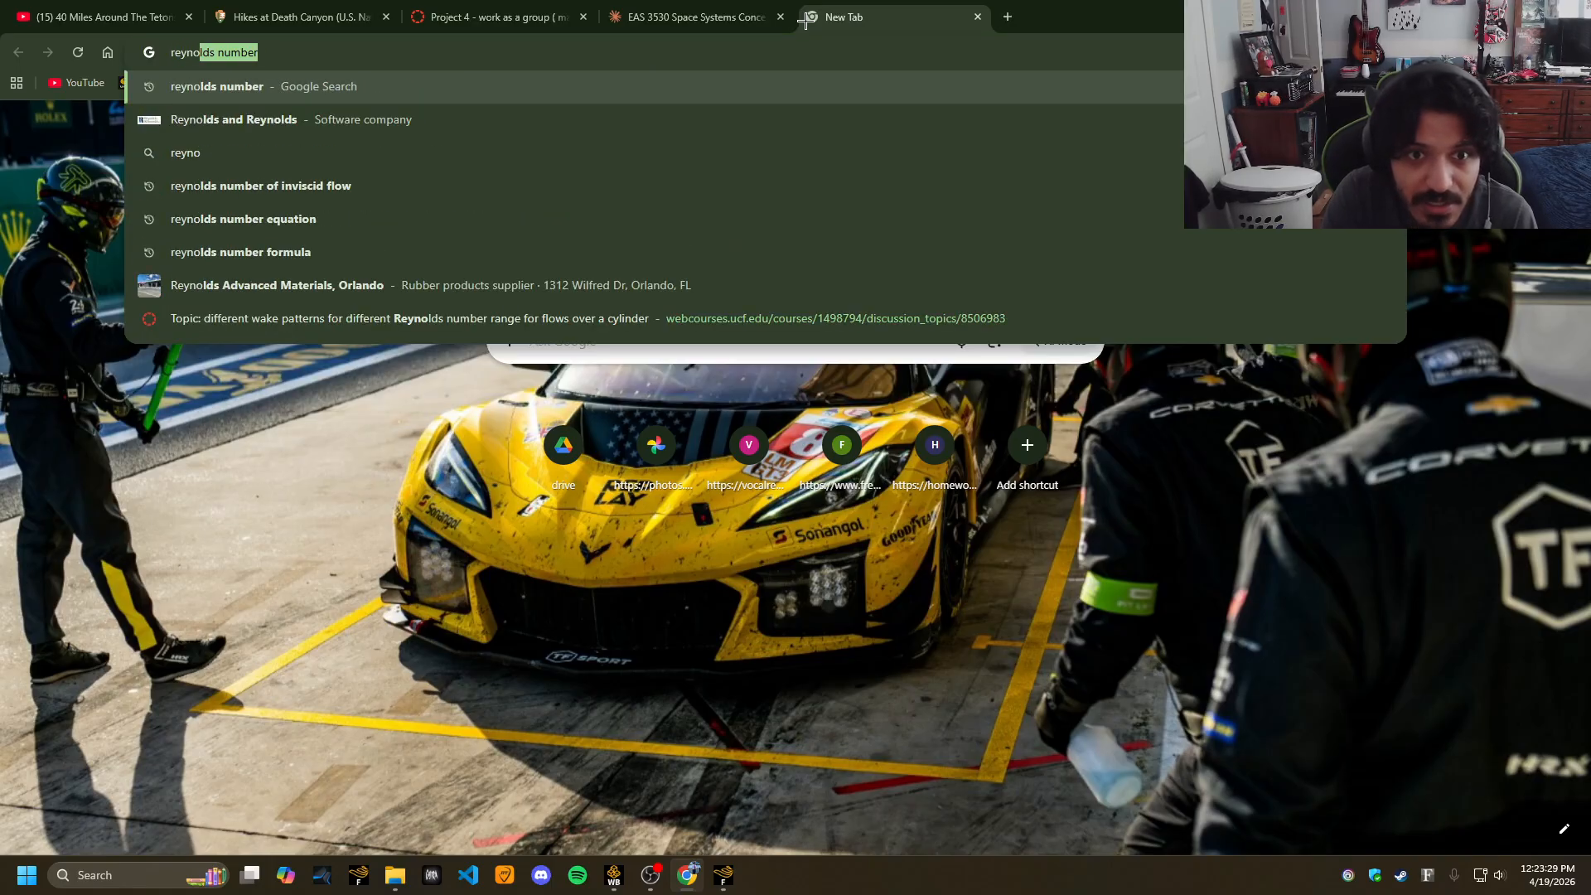
{"action": "key", "text": "Return"}
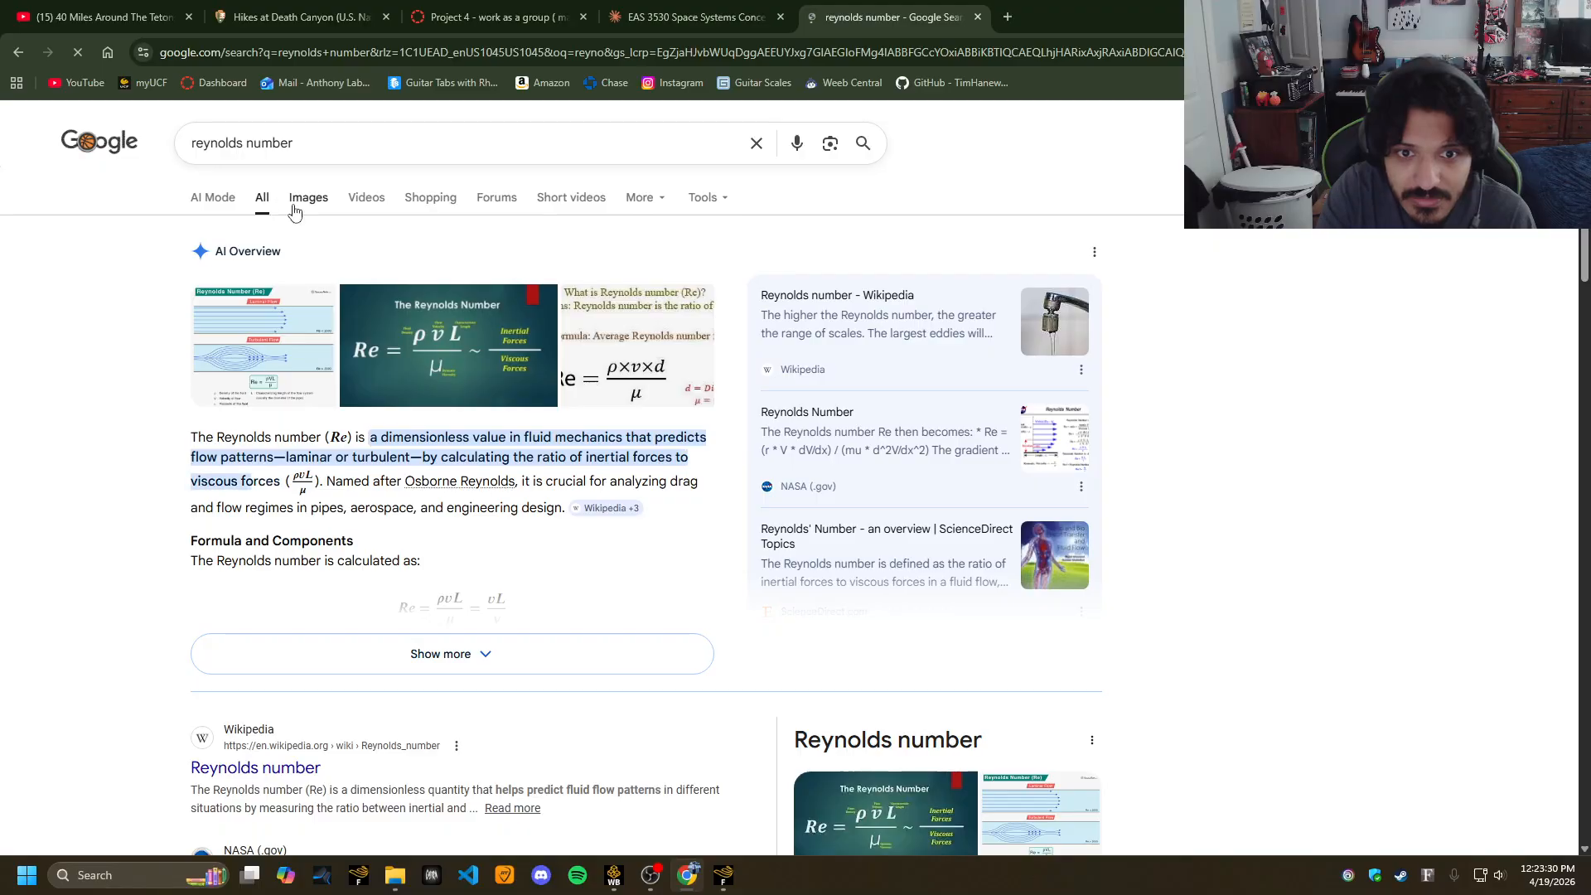
{"action": "left_click", "coordinate": [303, 197]}
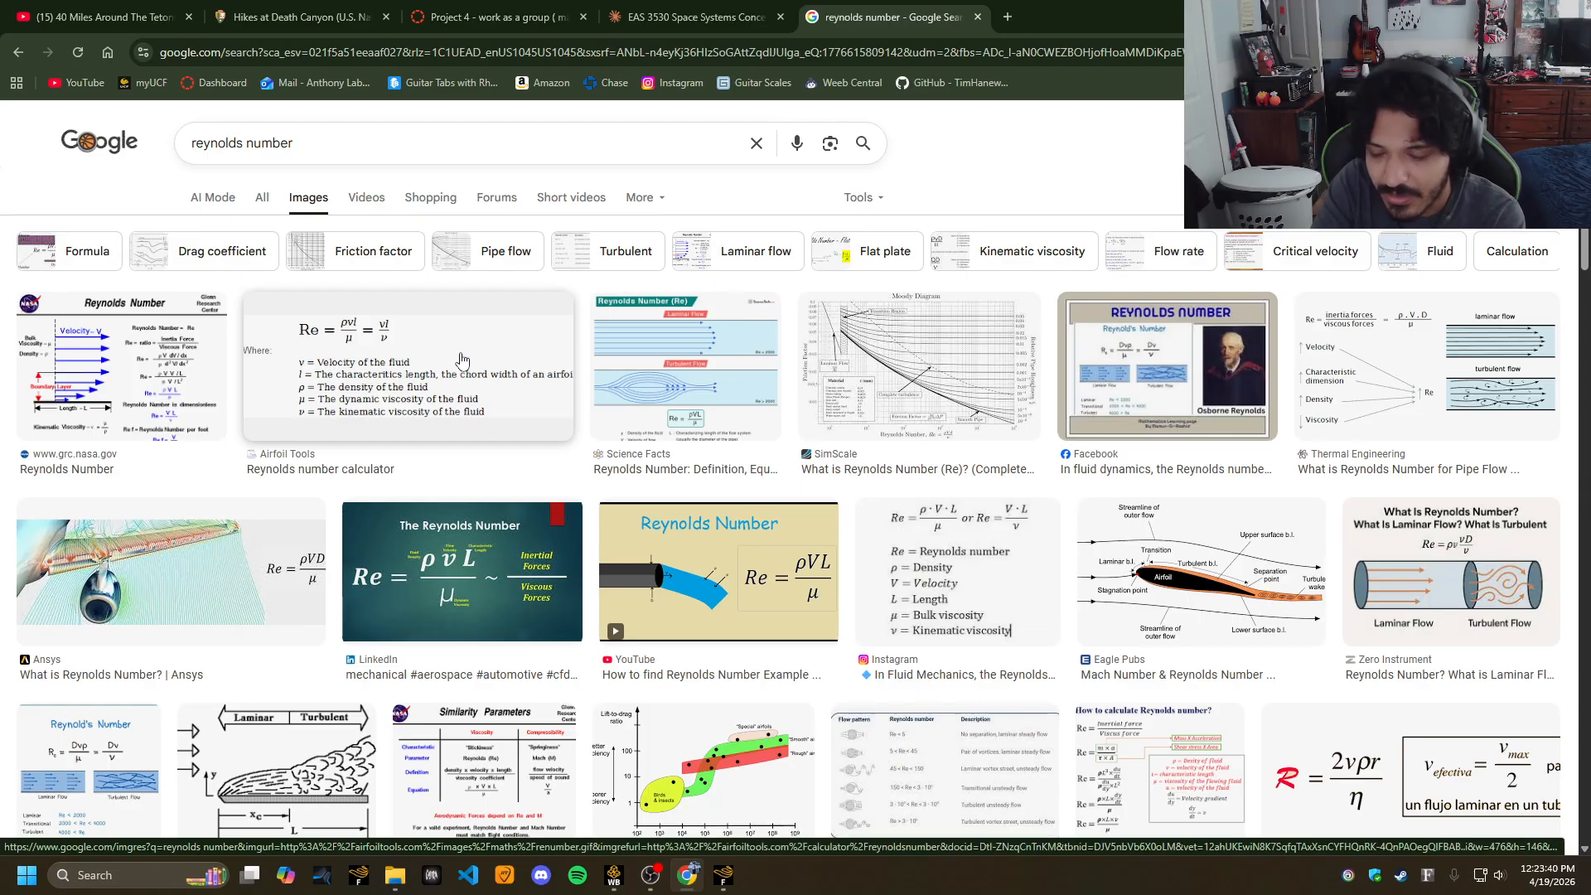
{"action": "left_click", "coordinate": [445, 387]}
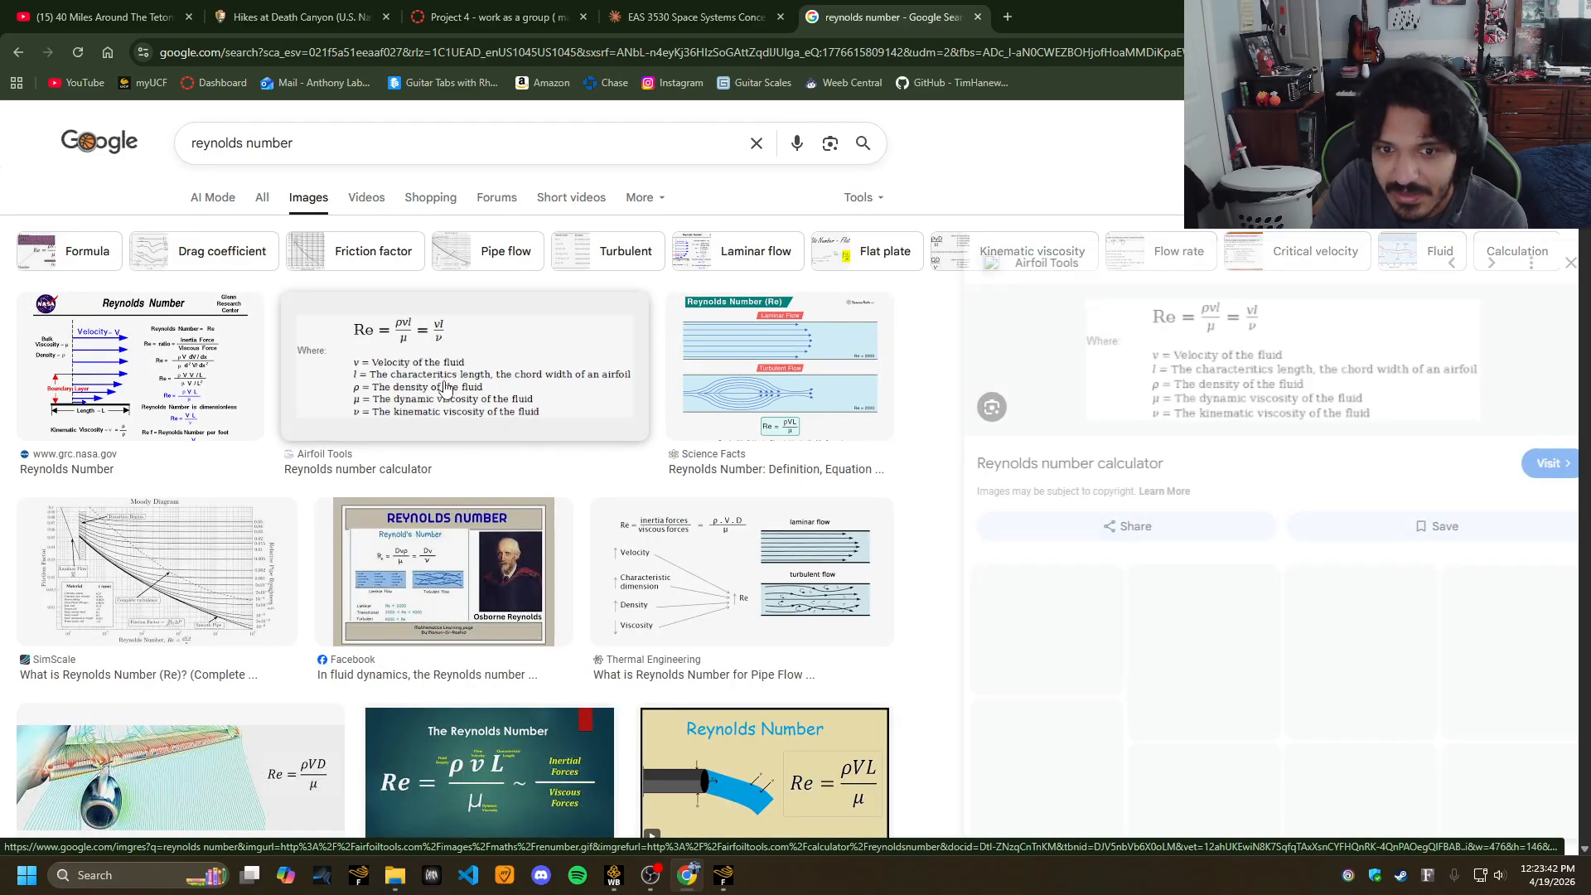
{"action": "left_click", "coordinate": [724, 875]}
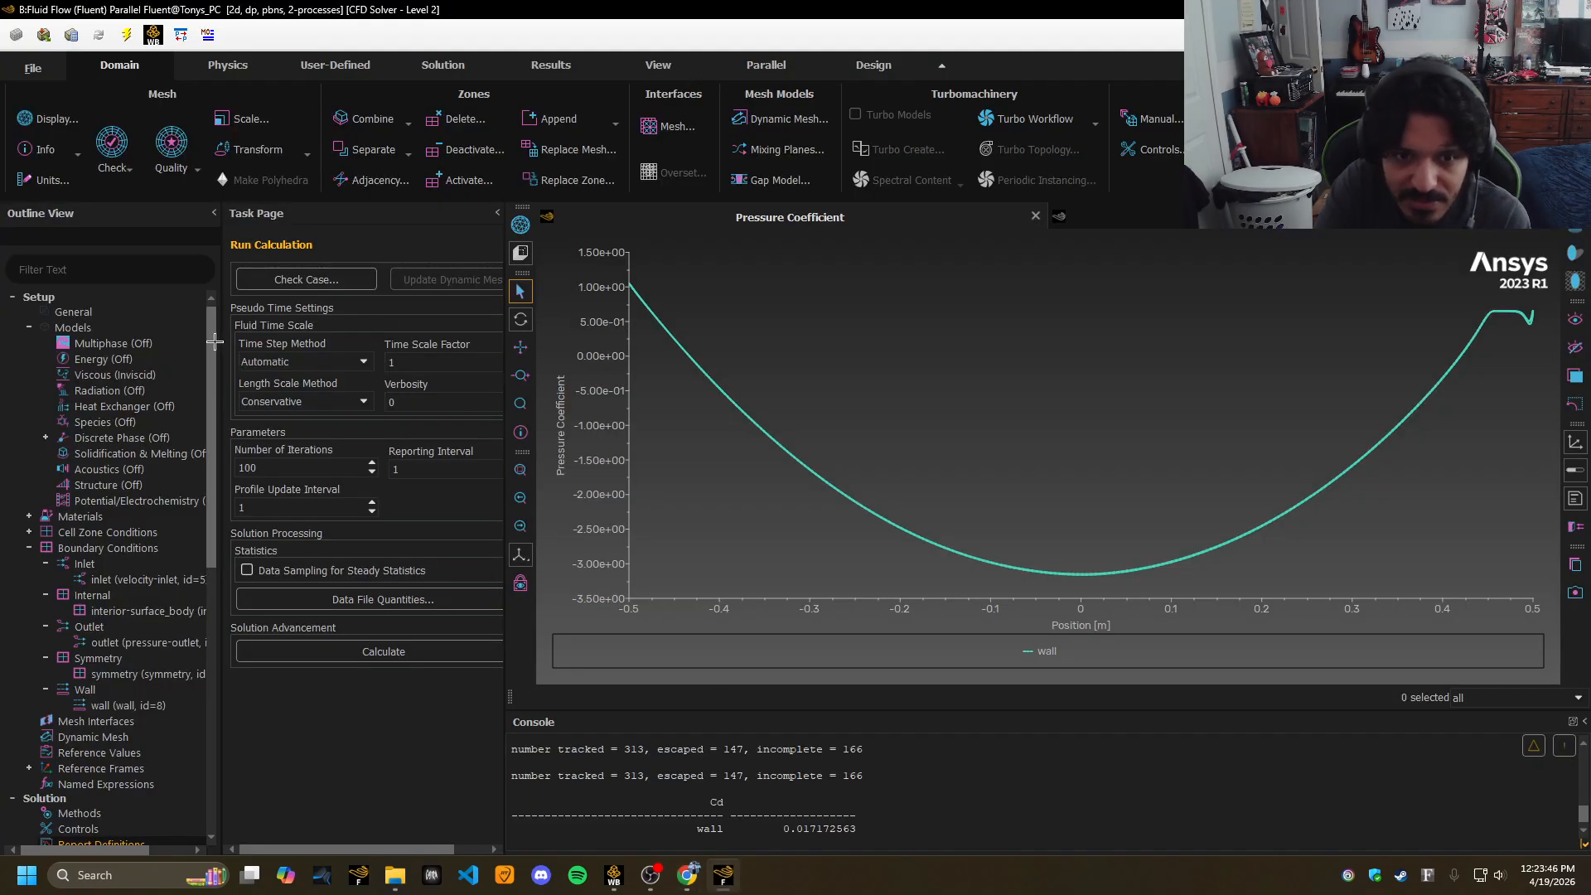
Change the Viscous model from Inviscid to Laminar.
{"action": "double_click", "coordinate": [116, 377]}
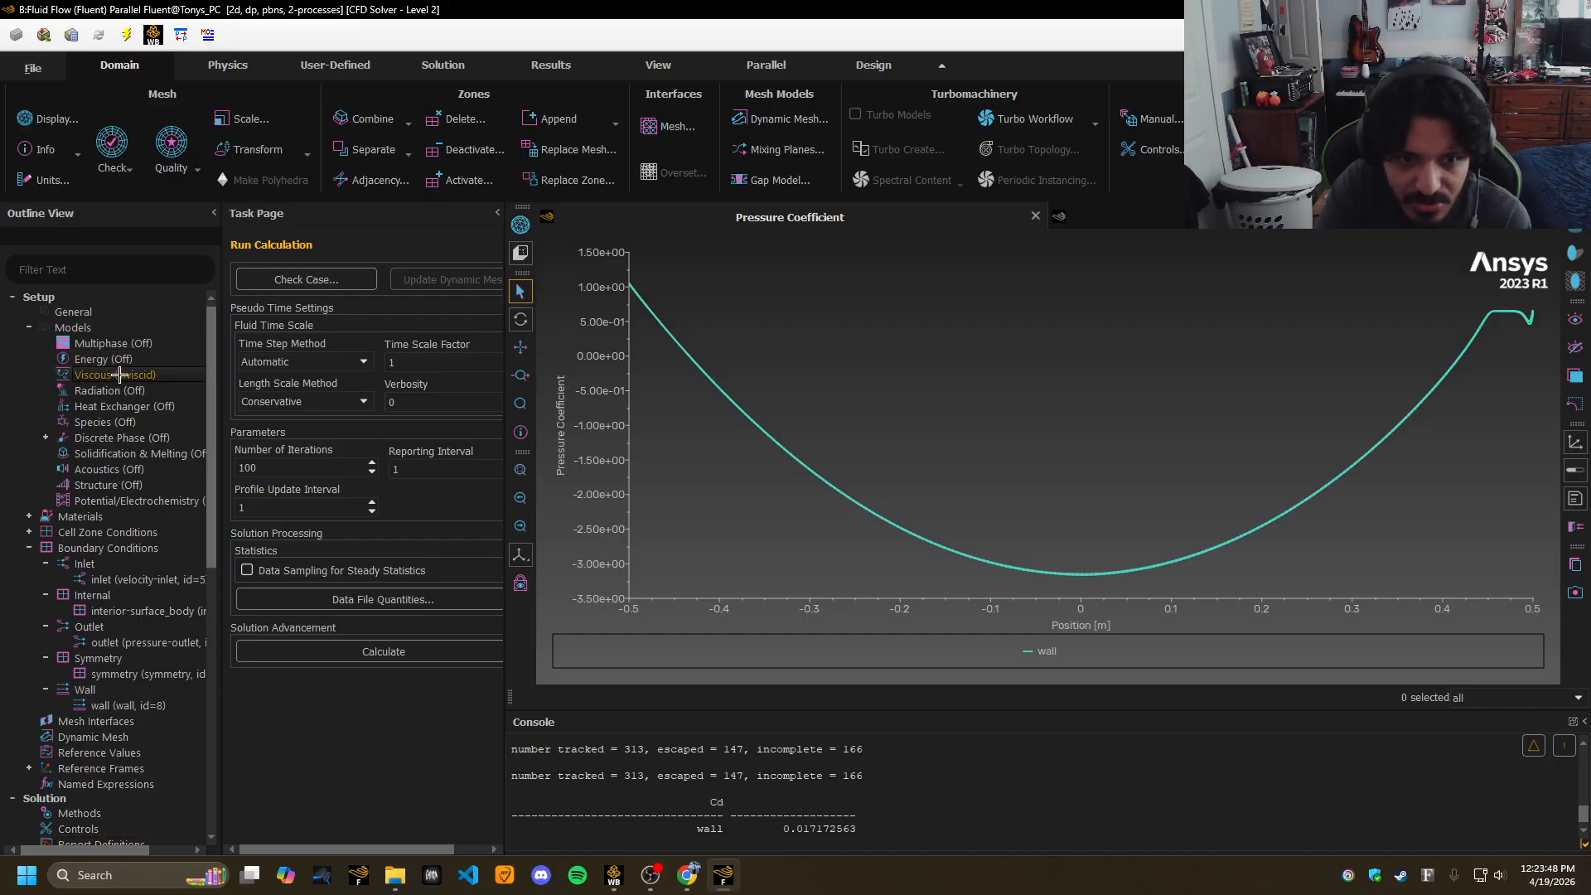
{"action": "left_click", "coordinate": [611, 216]}
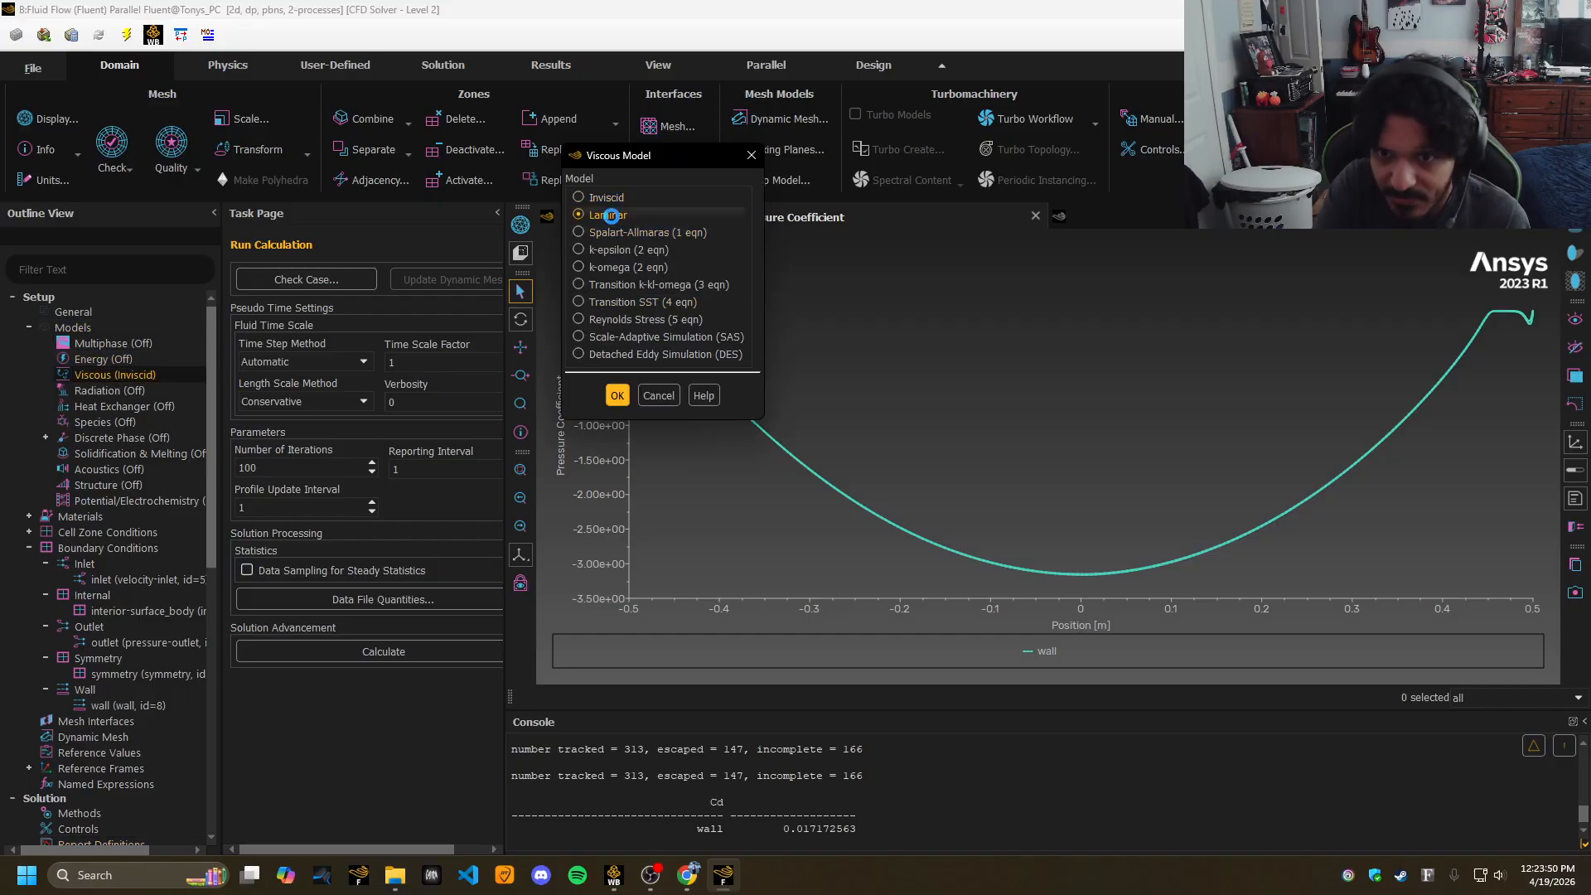
{"action": "left_click", "coordinate": [618, 395]}
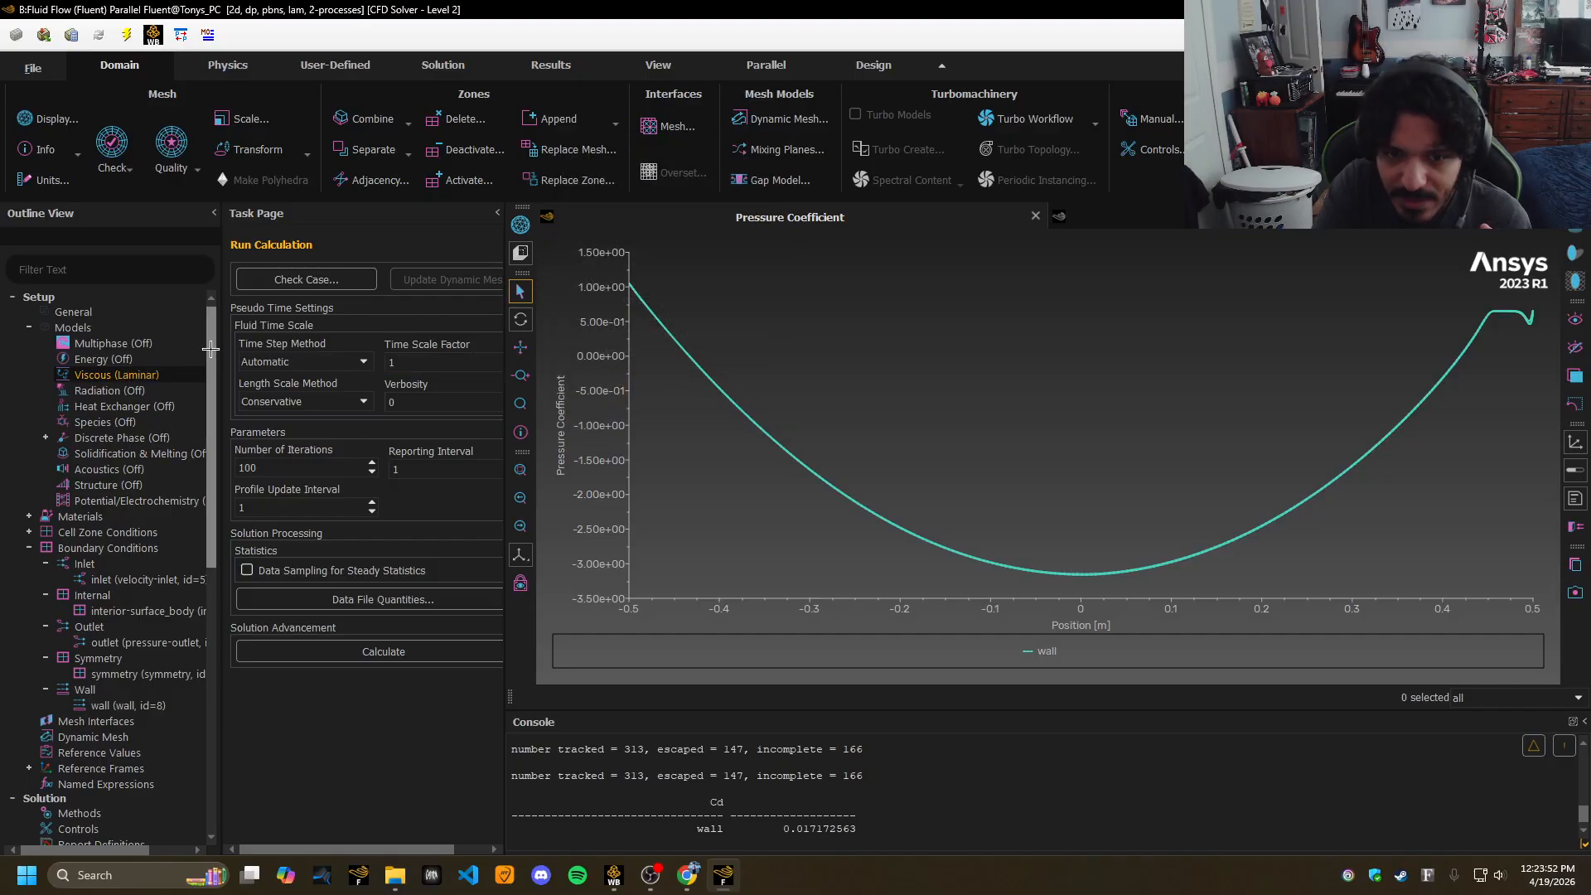
Recheck the Reynolds number images in Chrome, then expand Materials to show the fluid air.
{"action": "left_click", "coordinate": [687, 875]}
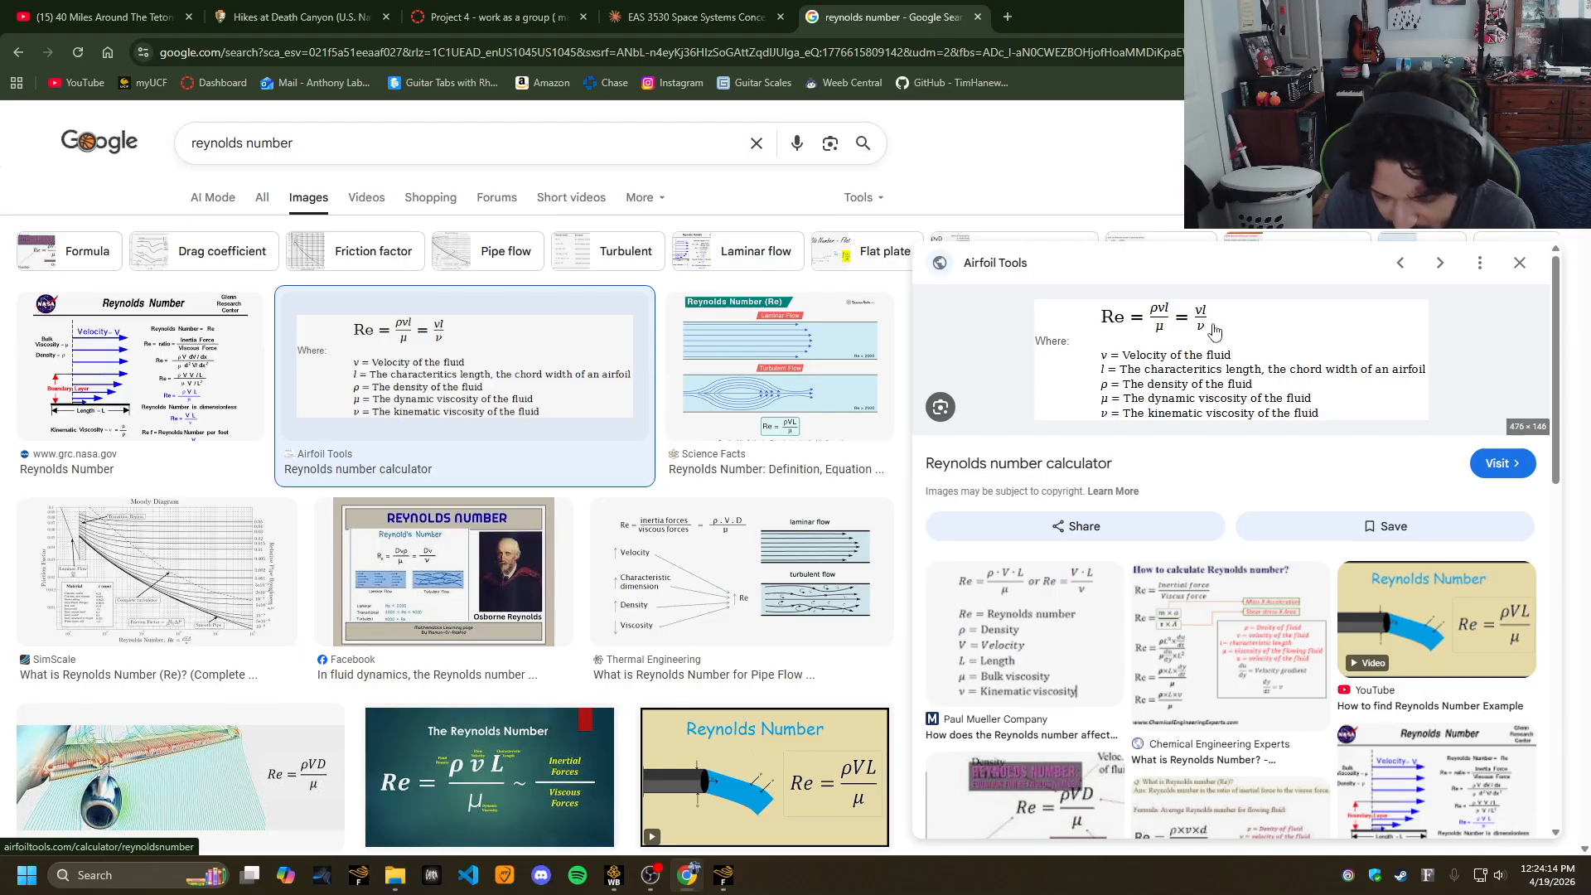
{"action": "left_click", "coordinate": [723, 875]}
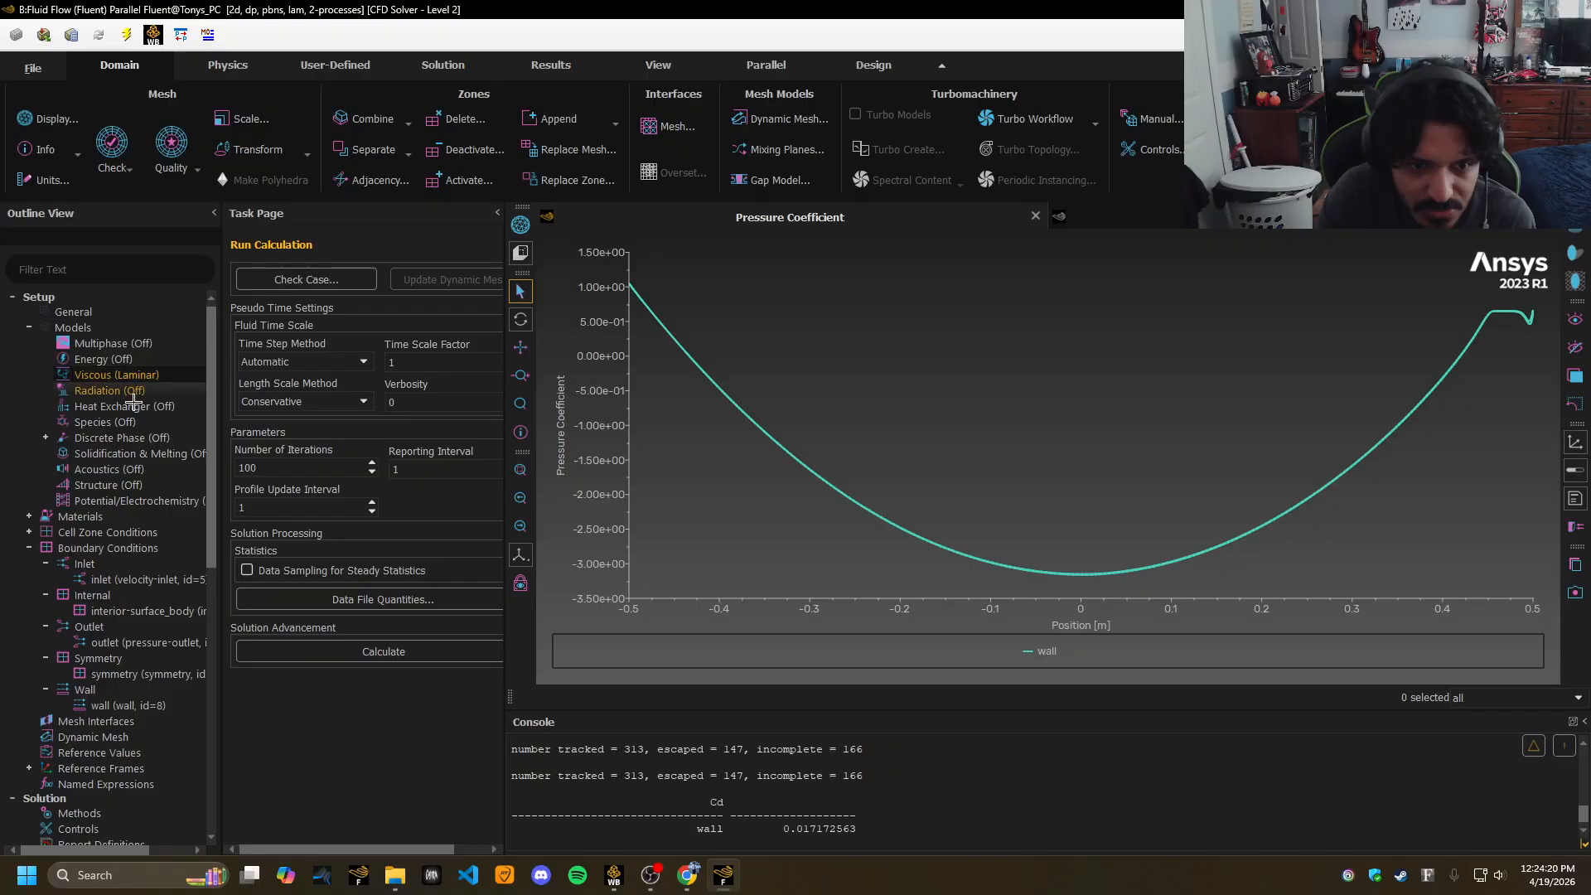
{"action": "left_click_drag", "start_coordinate": [212, 471], "coordinate": [223, 541]}
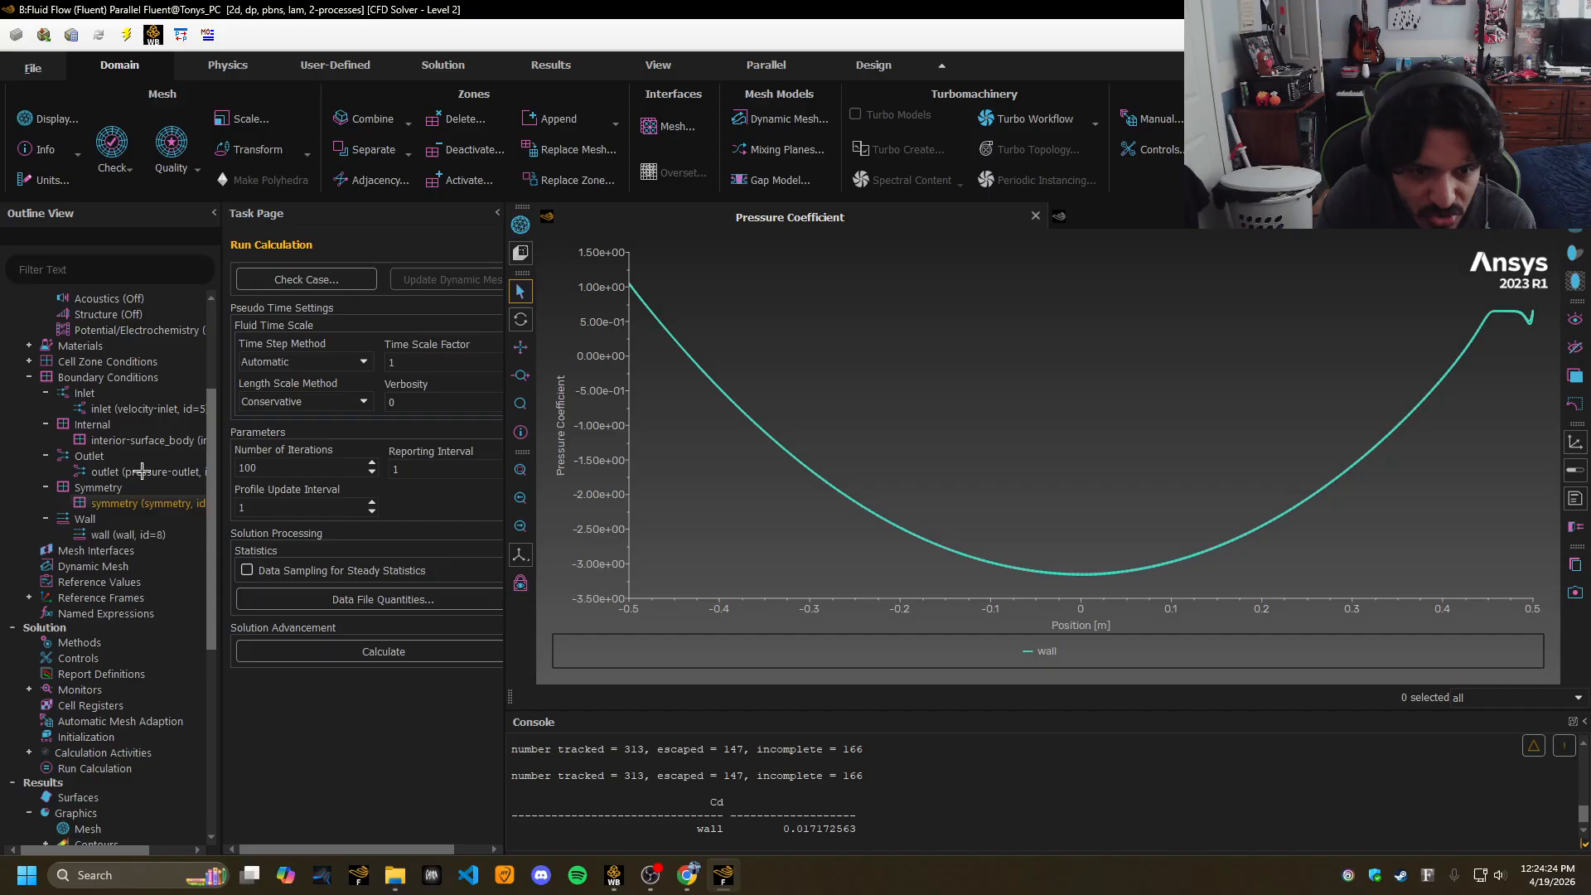
{"action": "left_click", "coordinate": [29, 346]}
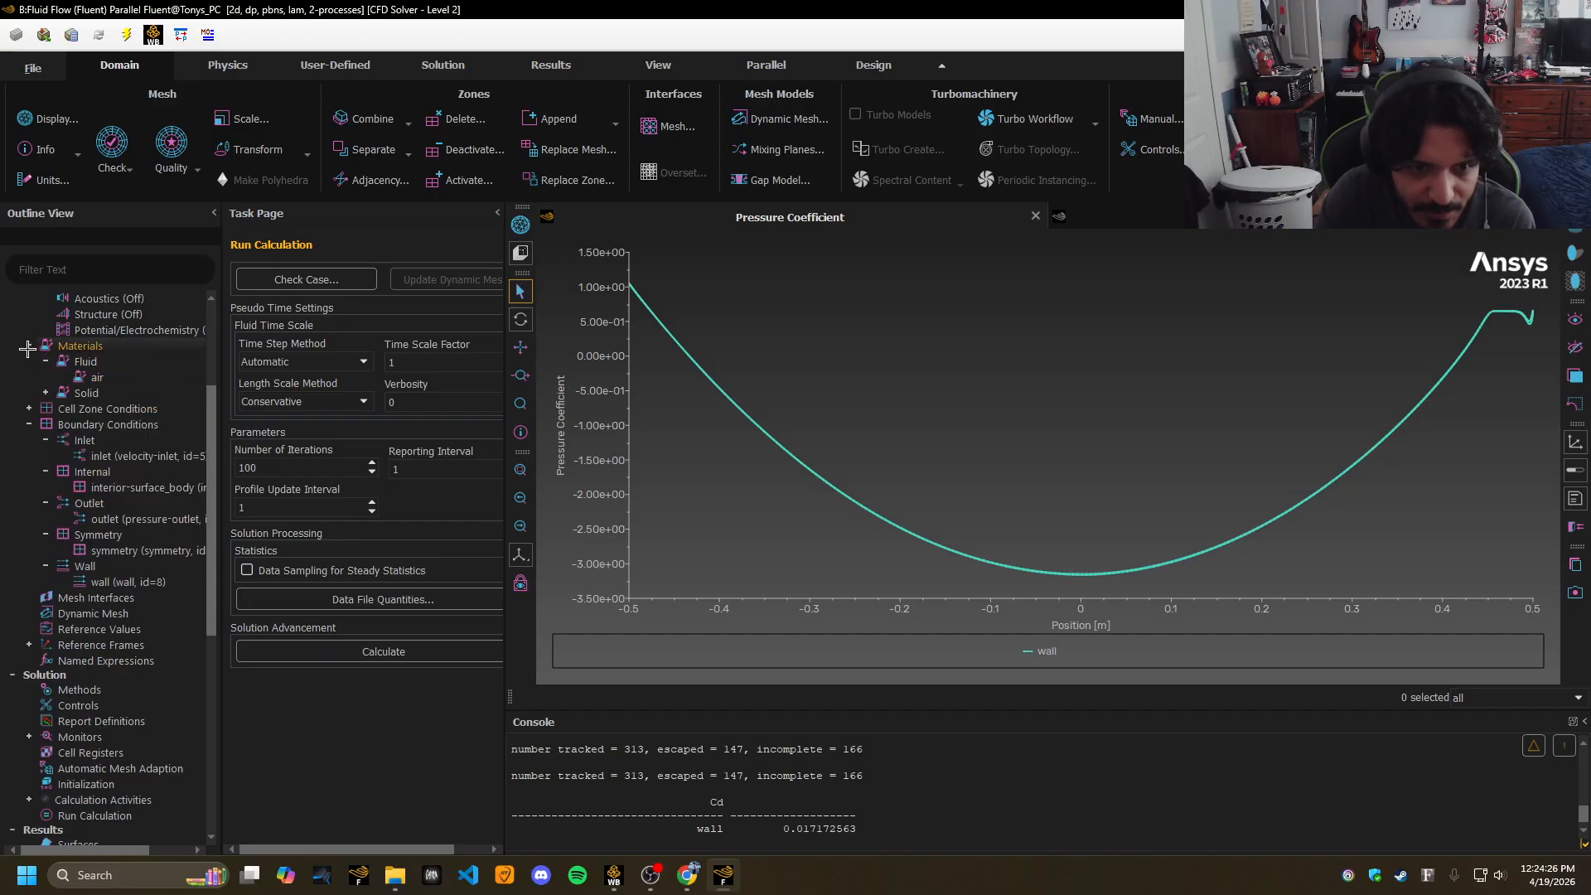
{"action": "double_click", "coordinate": [96, 377]}
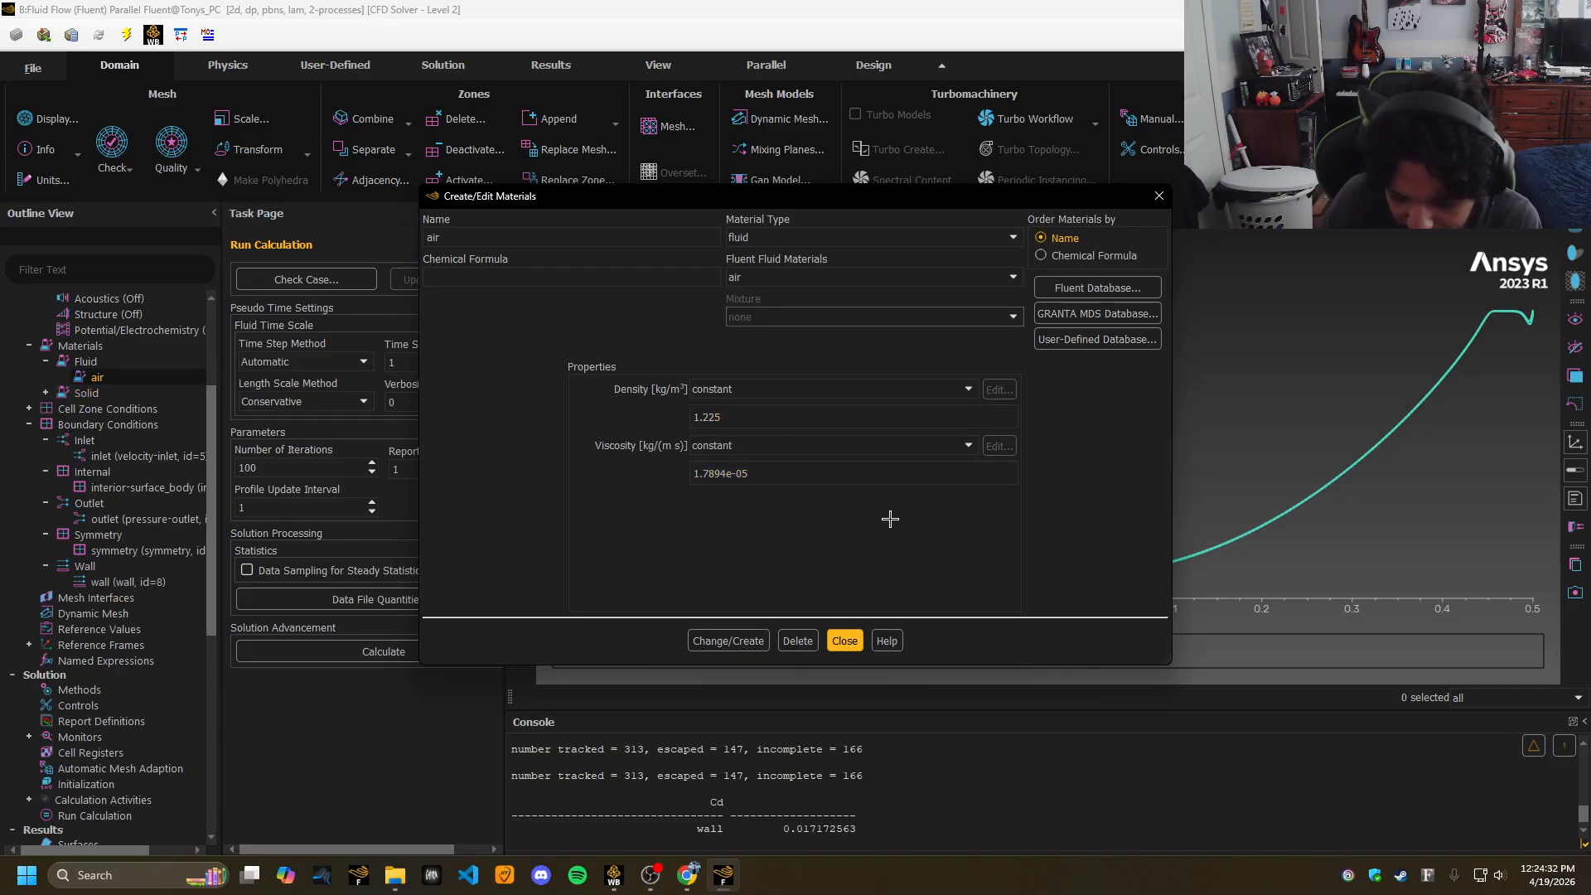
{"action": "left_click", "coordinate": [687, 875]}
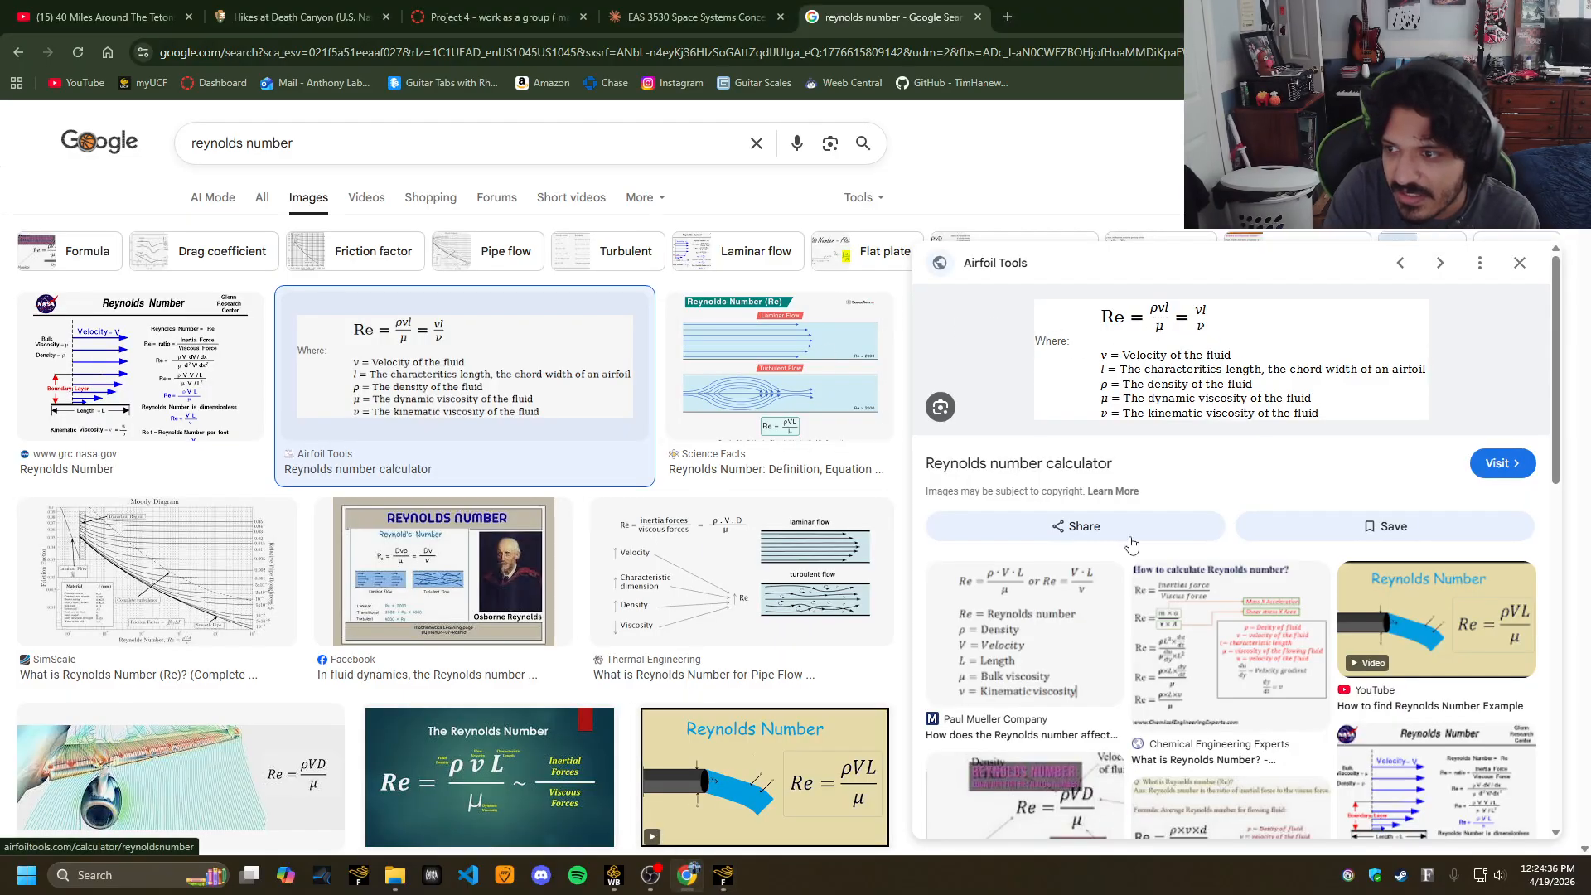
{"action": "left_click", "coordinate": [687, 875]}
{"action": "left_click", "coordinate": [698, 416]}
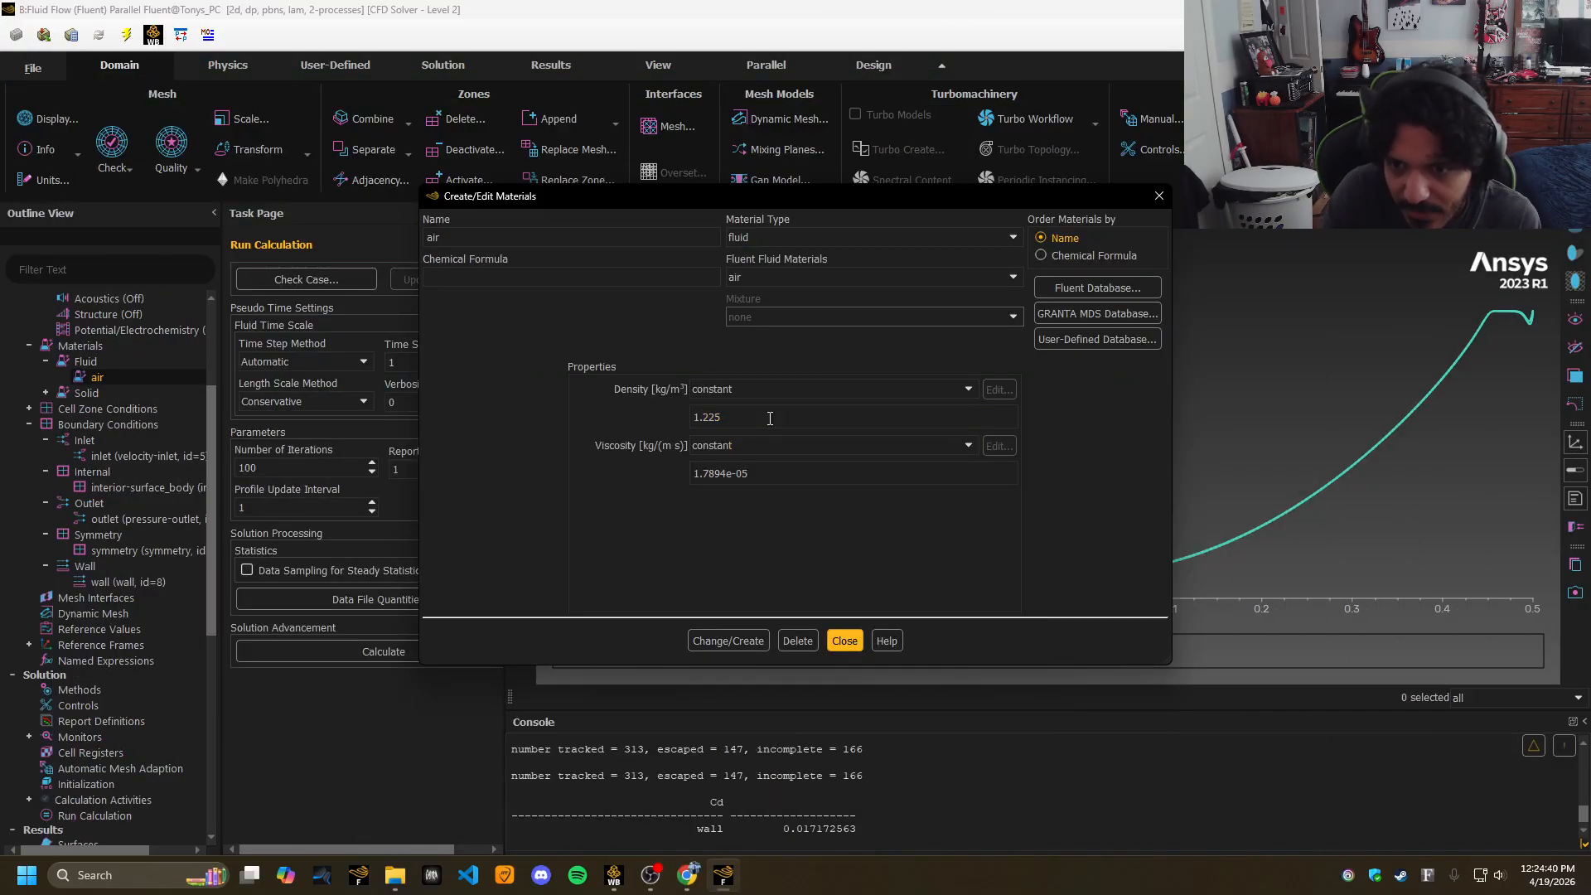
{"action": "left_click", "coordinate": [756, 477]}
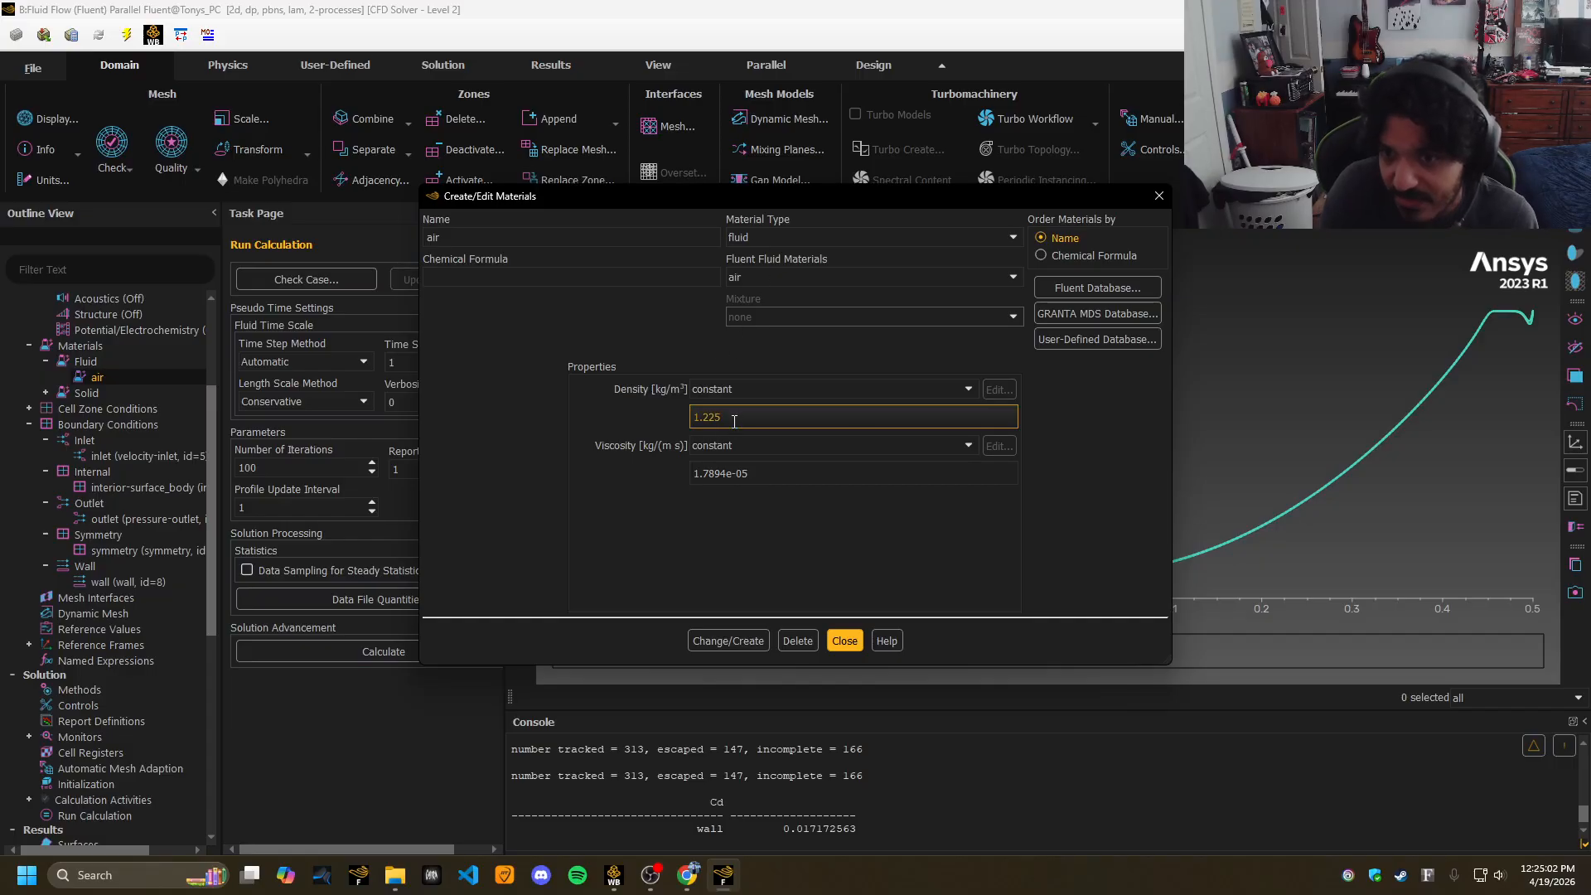
{"action": "left_click", "coordinate": [1159, 196]}
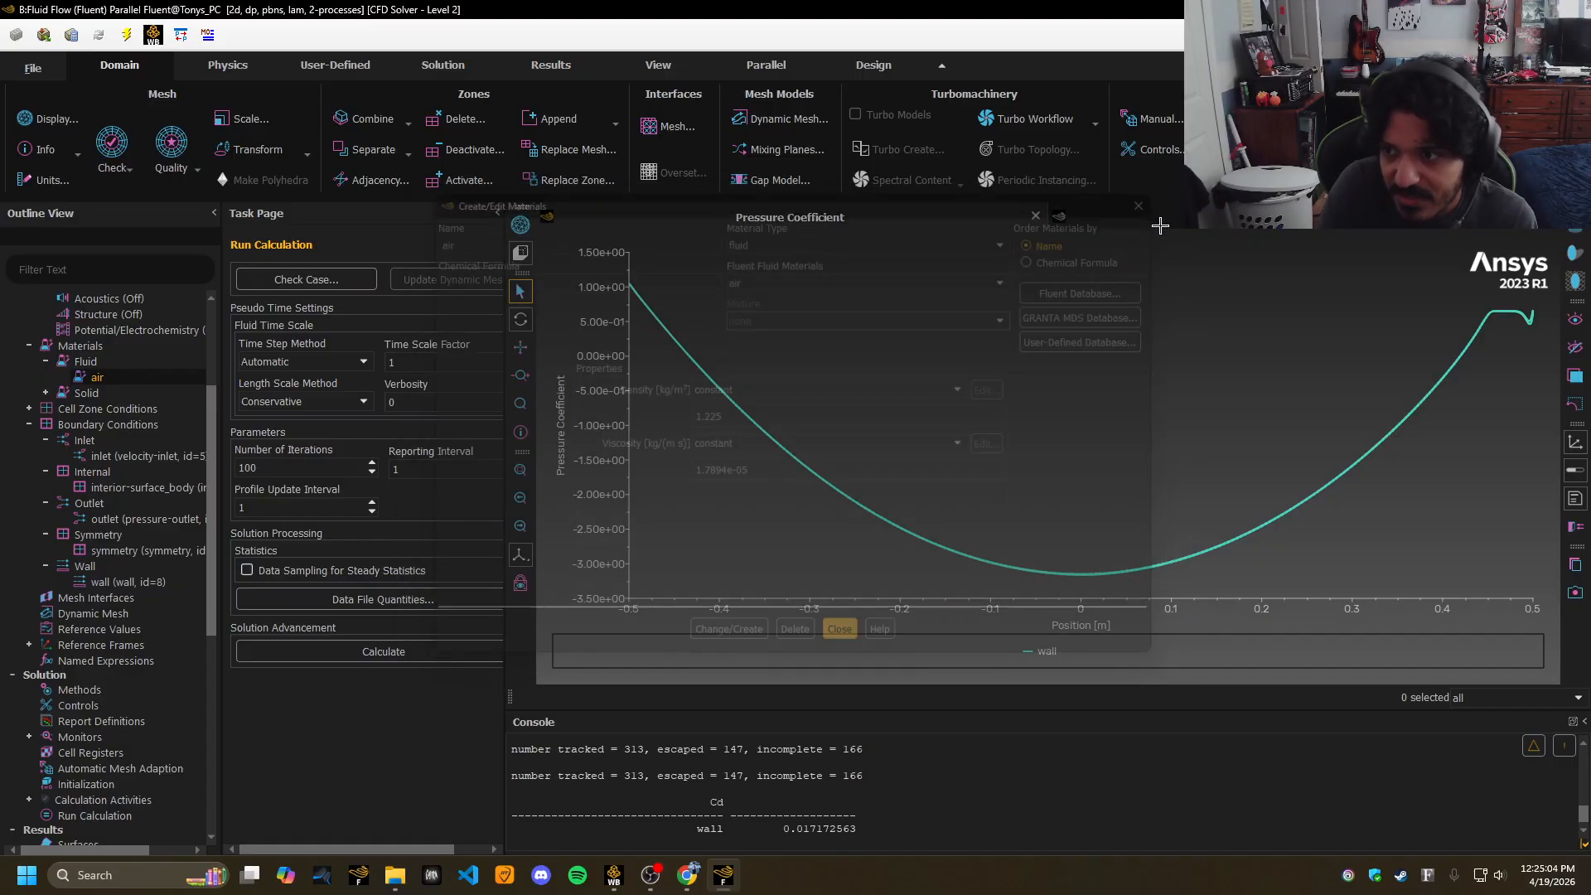
Re-run hybrid initialization for the laminar case, discarding the previous inviscid solution data.
{"action": "left_click_drag", "start_coordinate": [208, 397], "coordinate": [216, 533]}
{"action": "scroll", "coordinate": [125, 563], "scroll_direction": "up", "scroll_amount": 4}
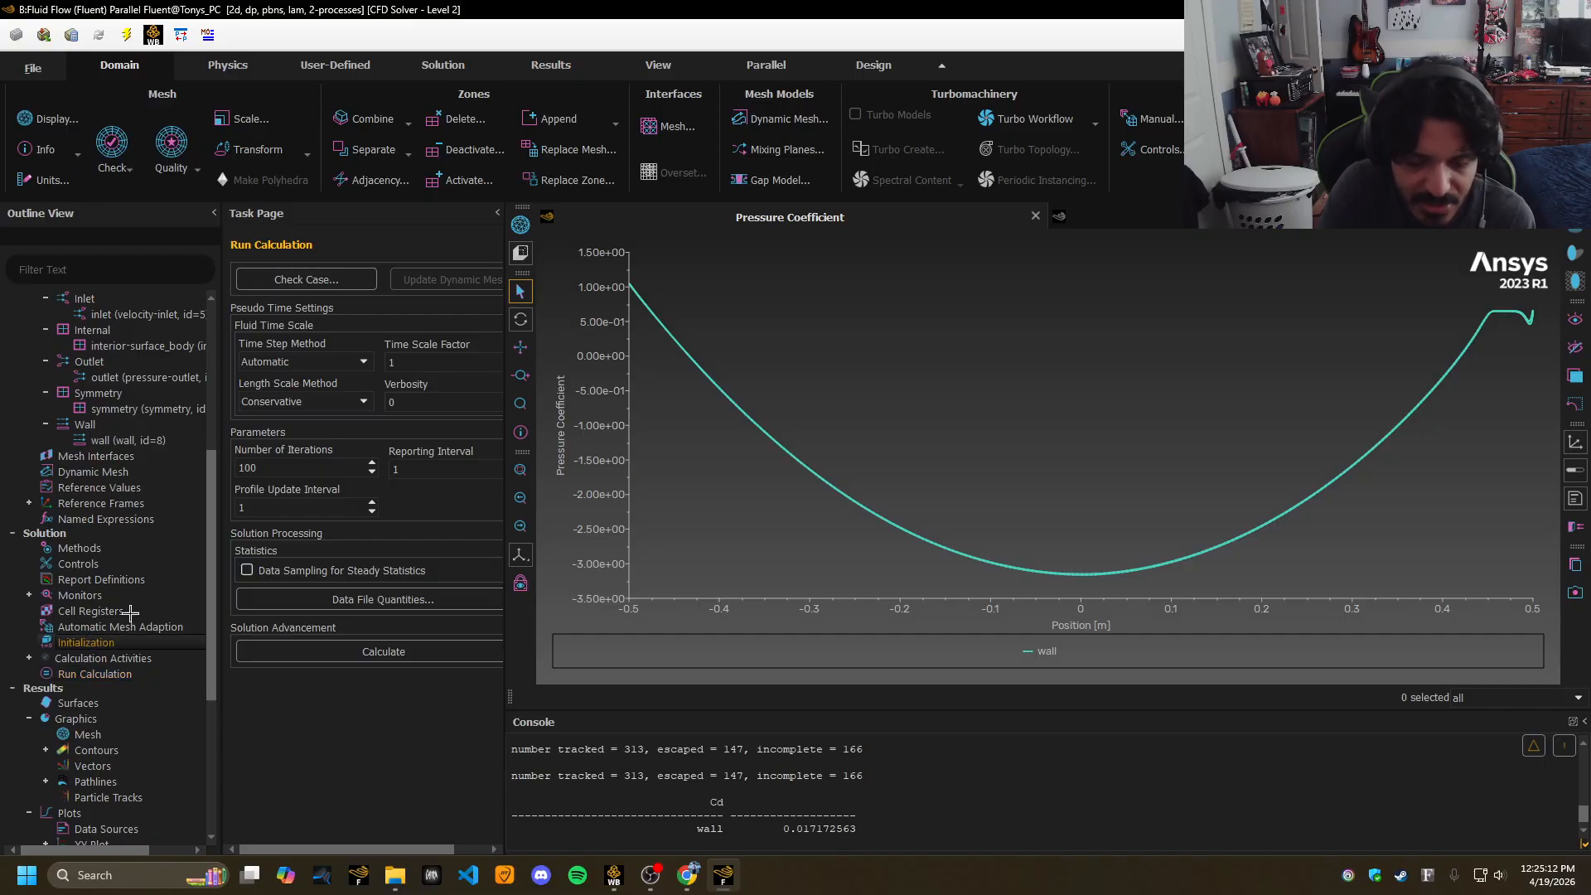
{"action": "left_click", "coordinate": [95, 642]}
{"action": "left_click", "coordinate": [343, 338]}
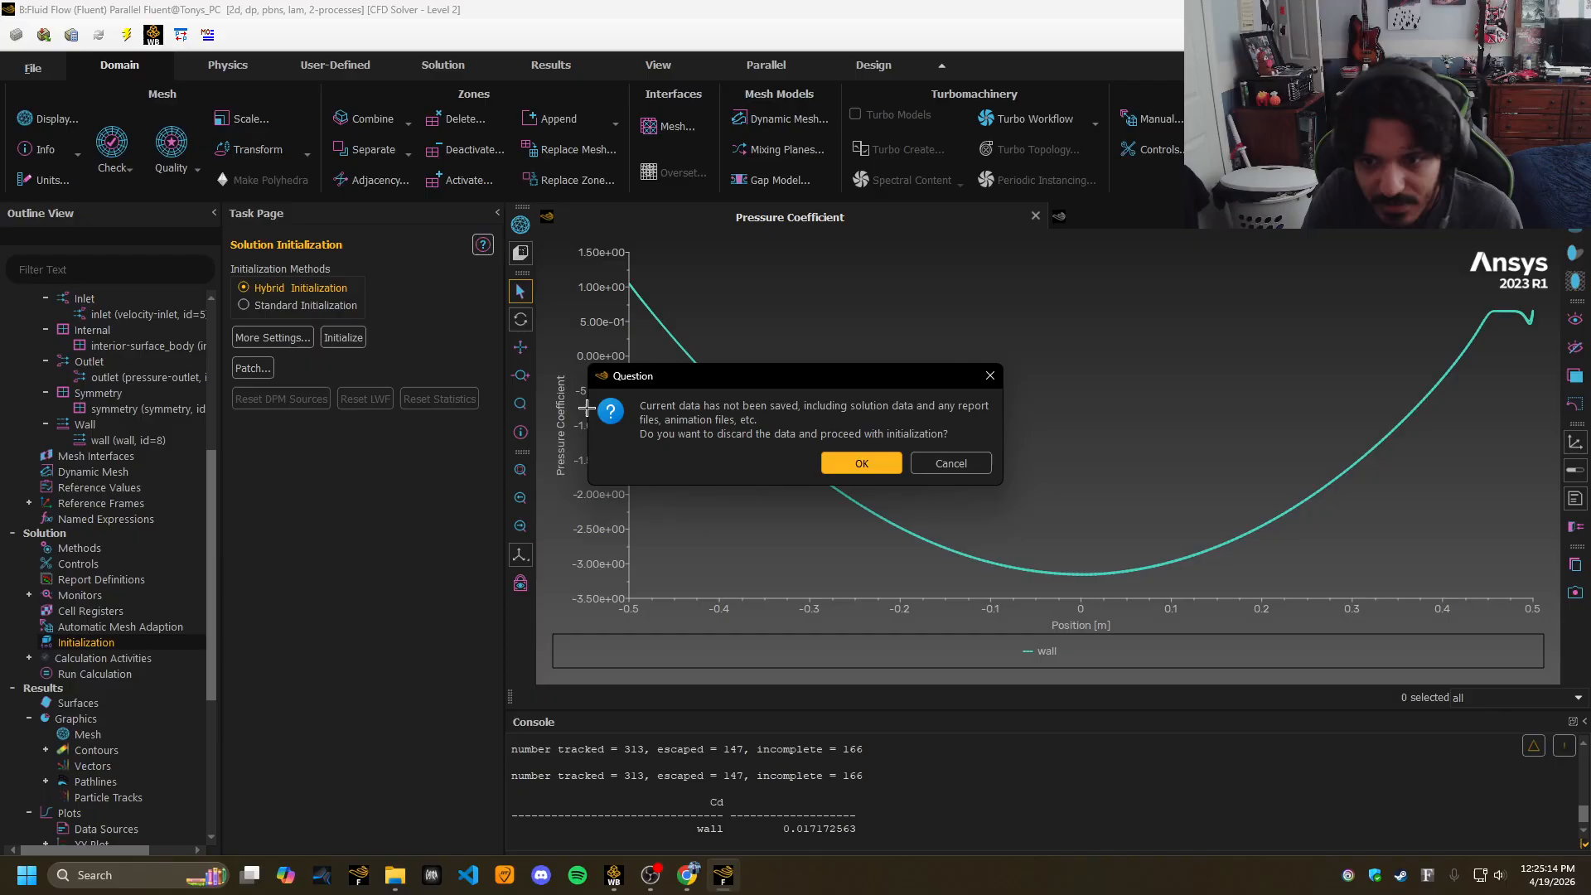
{"action": "left_click", "coordinate": [862, 455]}
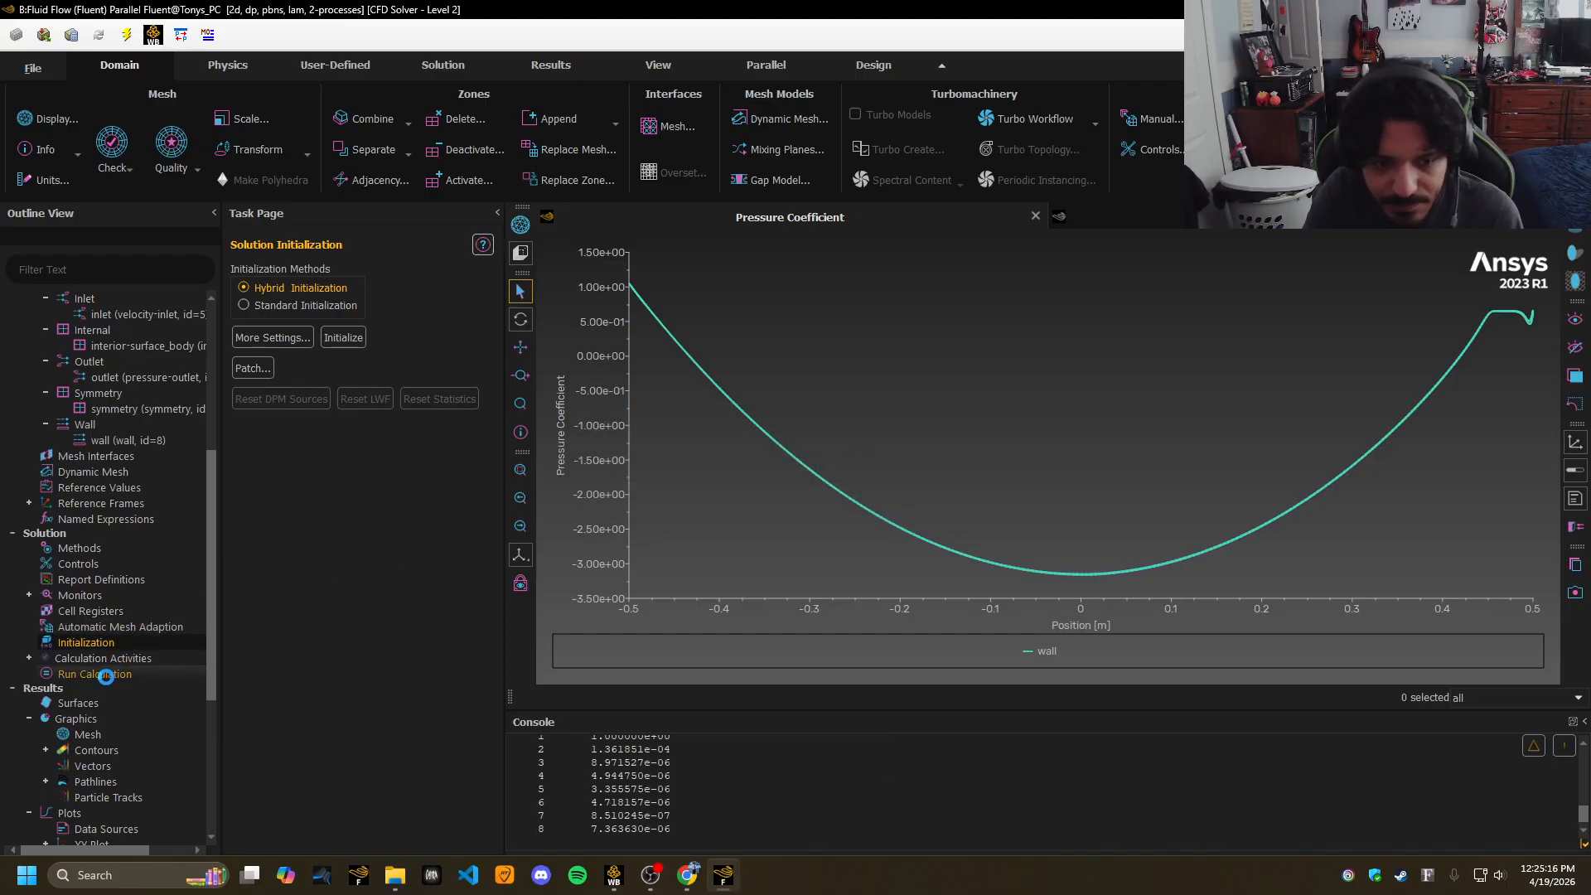
{"action": "left_click", "coordinate": [105, 674]}
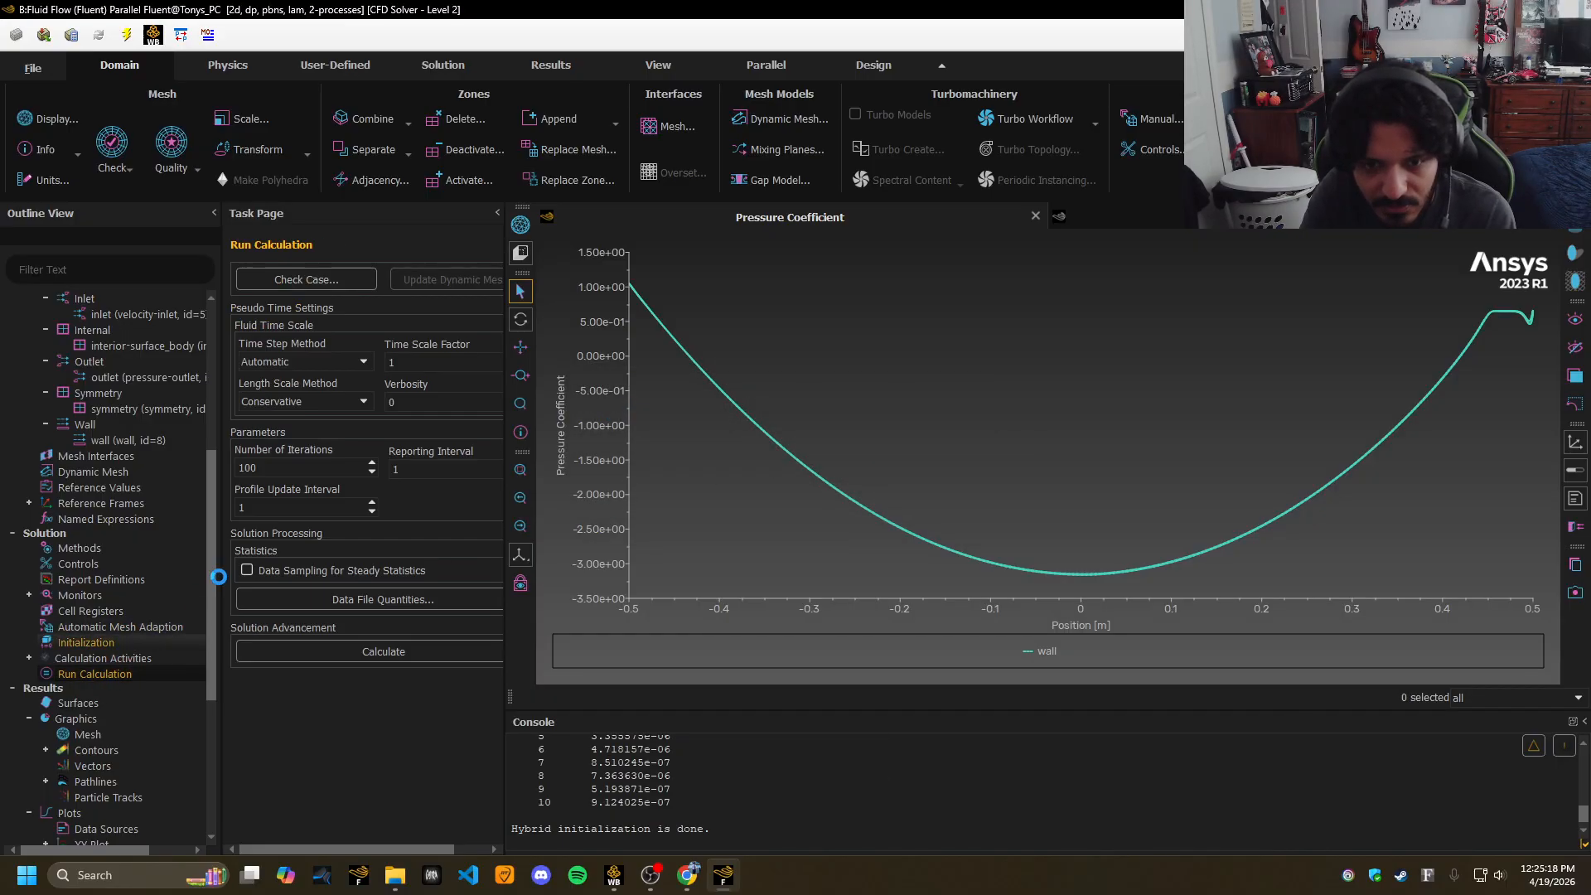
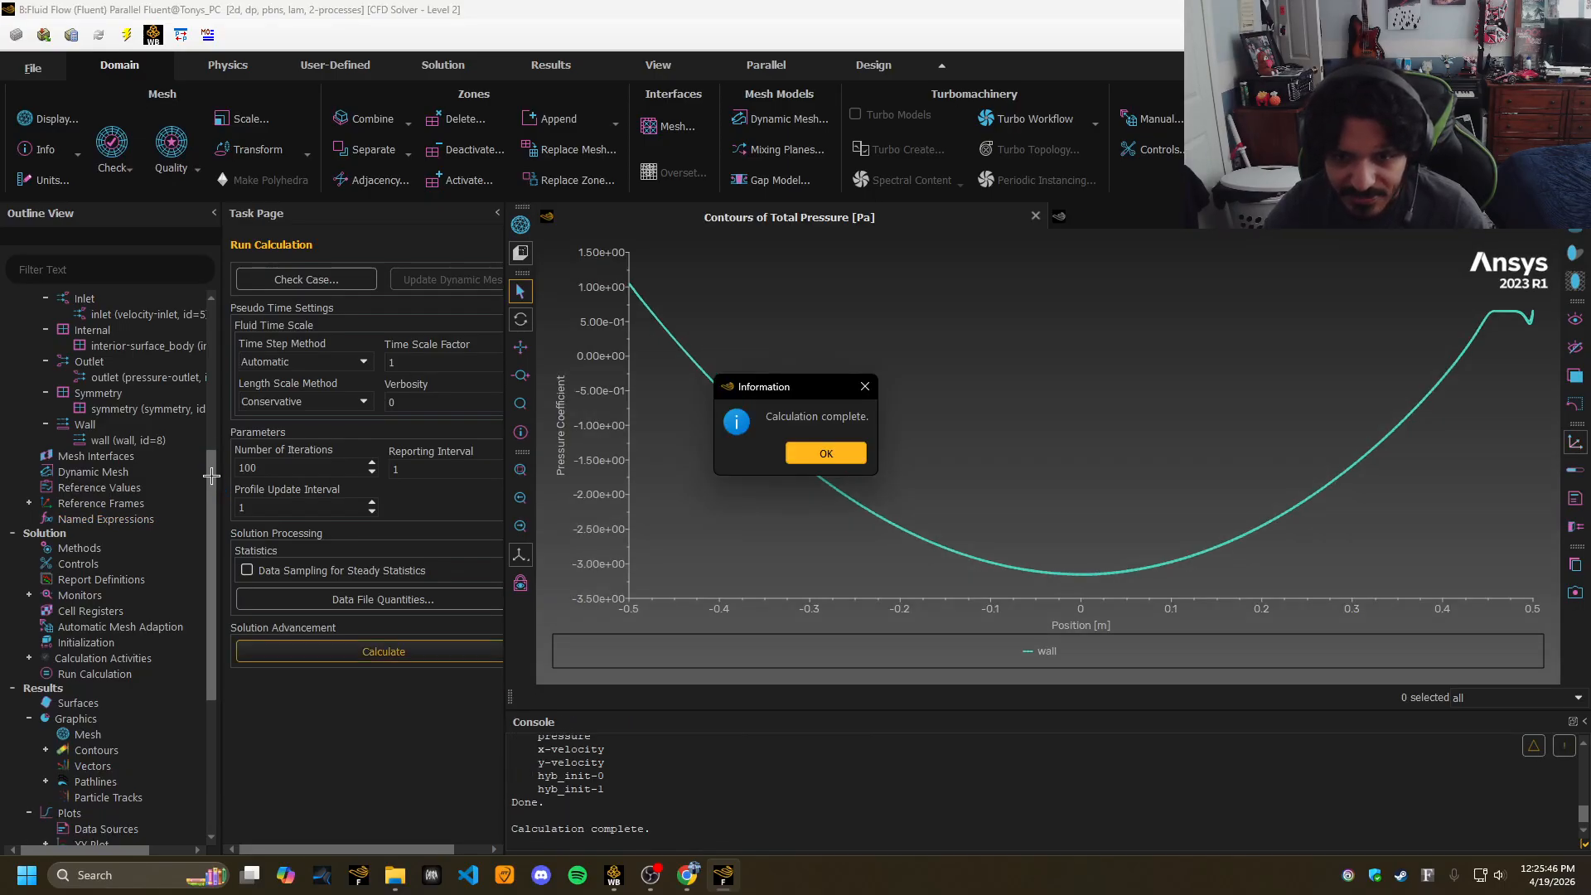
Dismiss the calculation-complete notice and expand Results > Graphics > Contours to reveal the saved plots.
{"action": "left_click", "coordinate": [819, 454]}
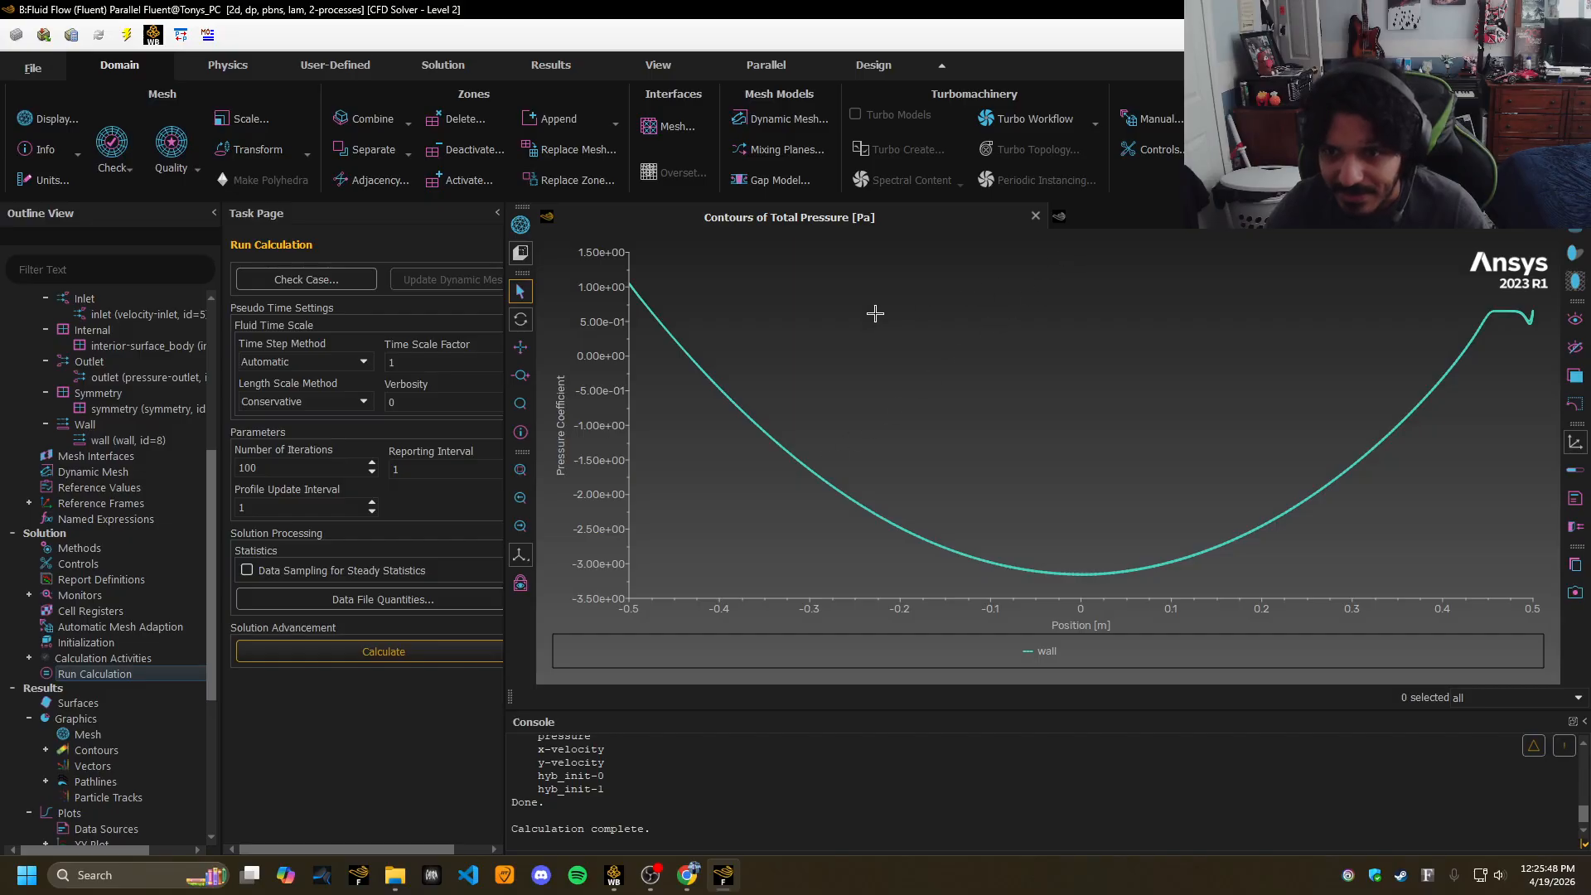
{"action": "left_click_drag", "start_coordinate": [211, 516], "coordinate": [208, 641]}
{"action": "left_click", "coordinate": [87, 466]}
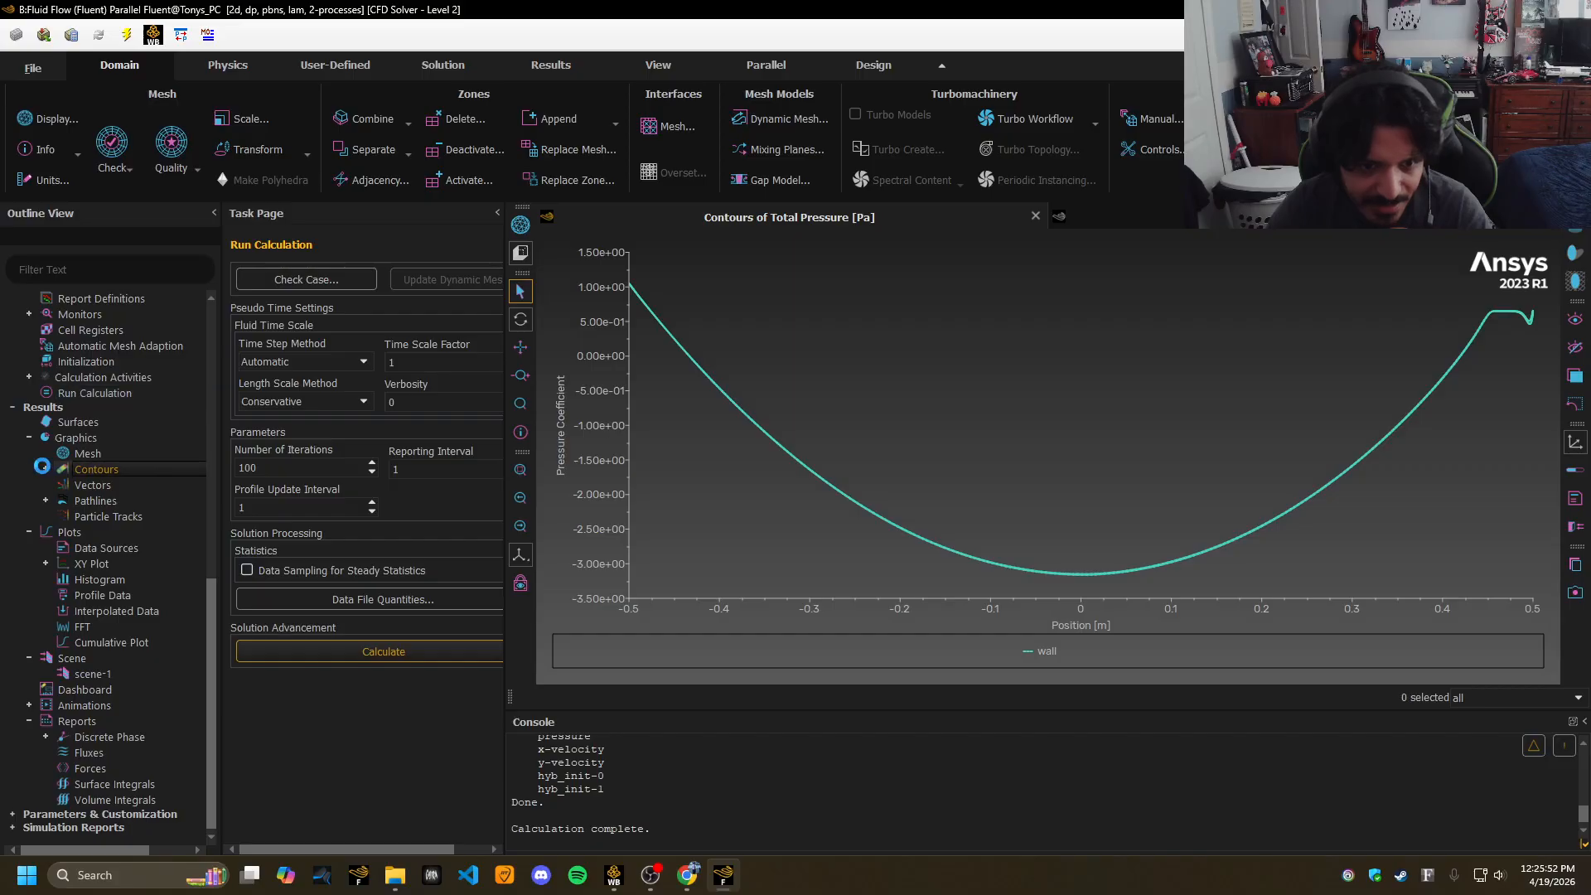
{"action": "left_click", "coordinate": [47, 468]}
Display contour-1 as velocity magnitude, then switch it to static pressure contours.
{"action": "double_click", "coordinate": [103, 501]}
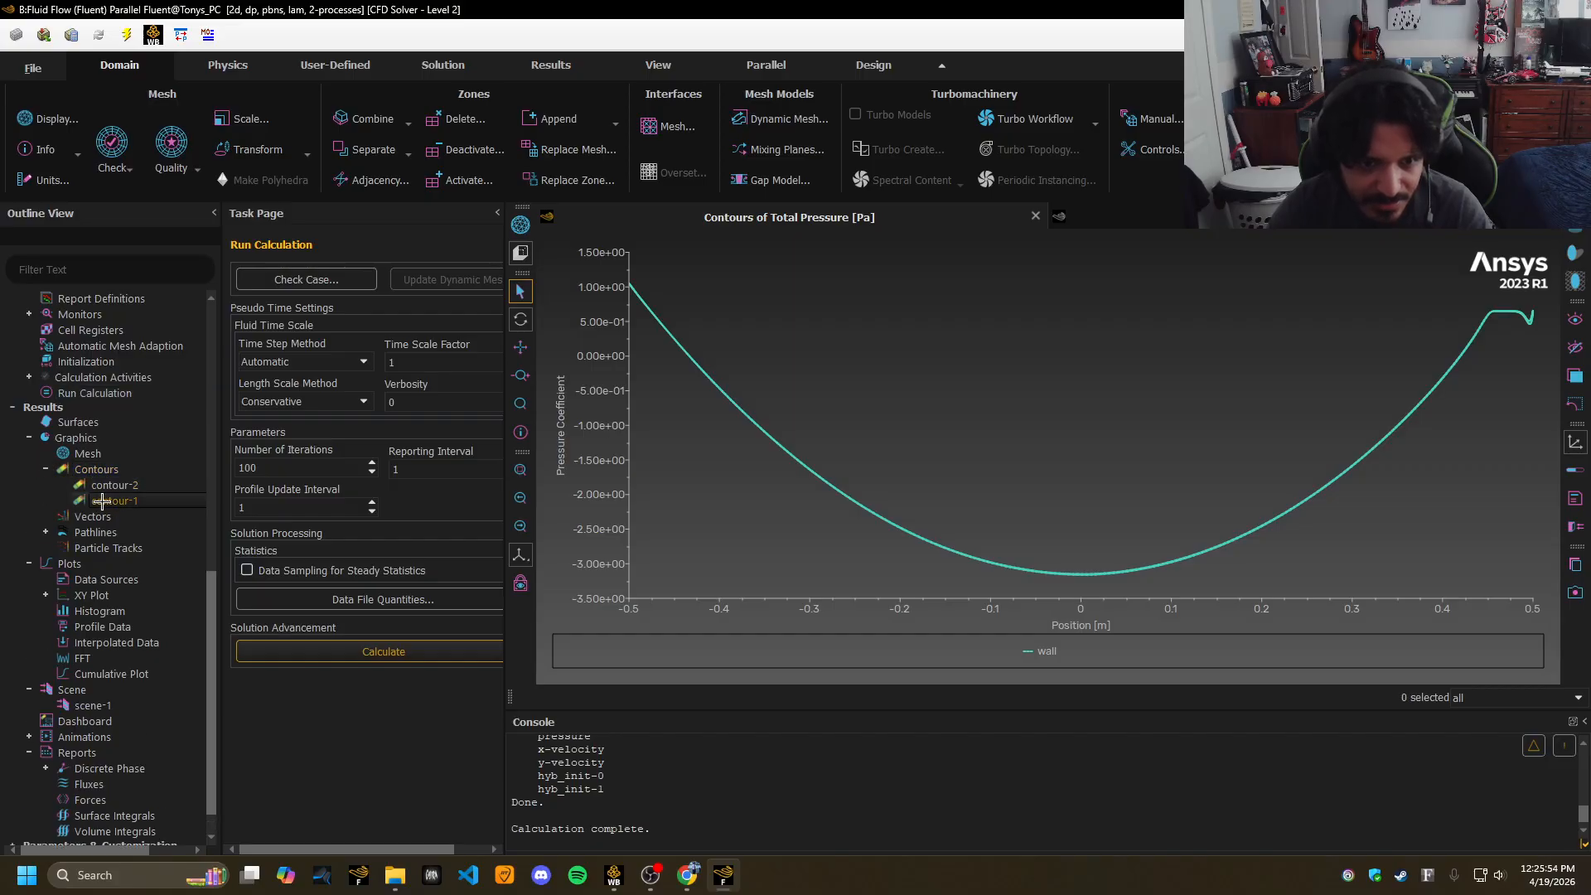
{"action": "left_click", "coordinate": [248, 693]}
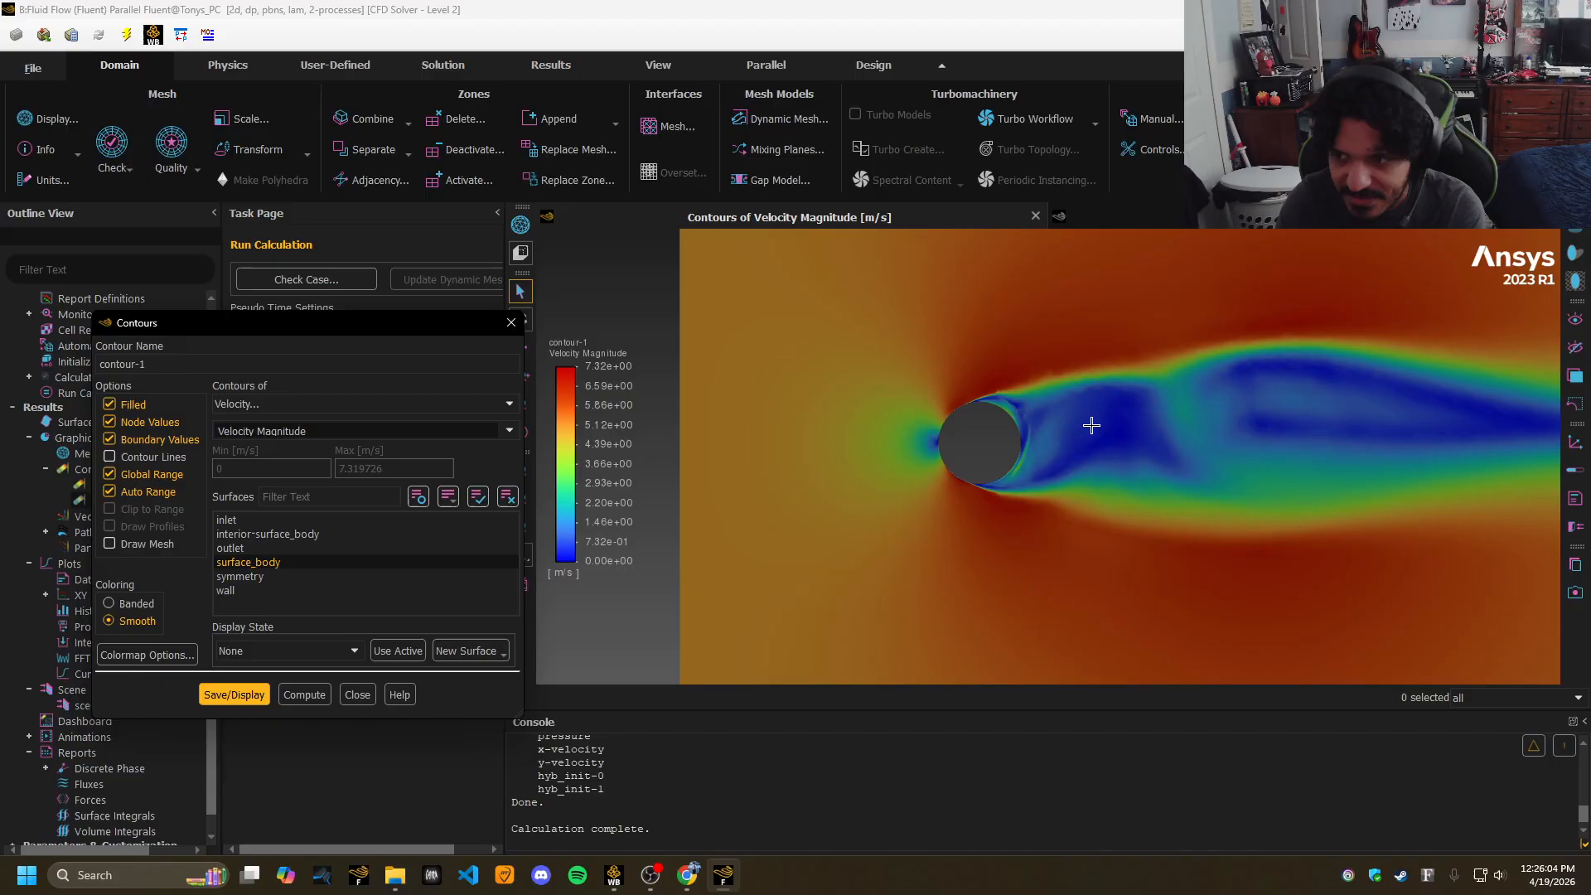
{"action": "left_click", "coordinate": [380, 404]}
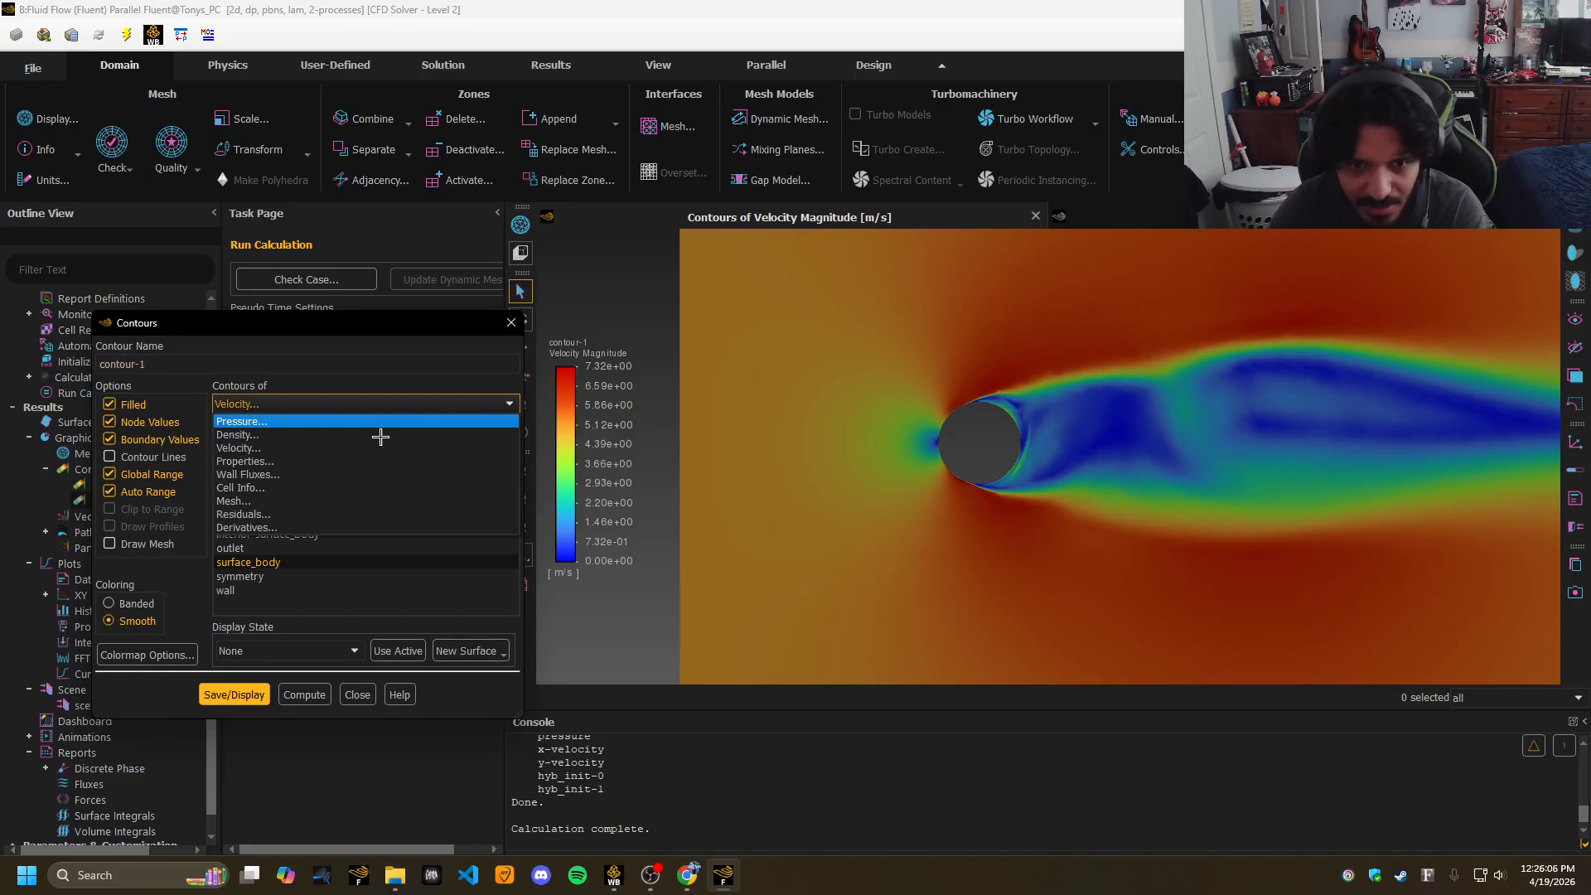
{"action": "left_click", "coordinate": [295, 421]}
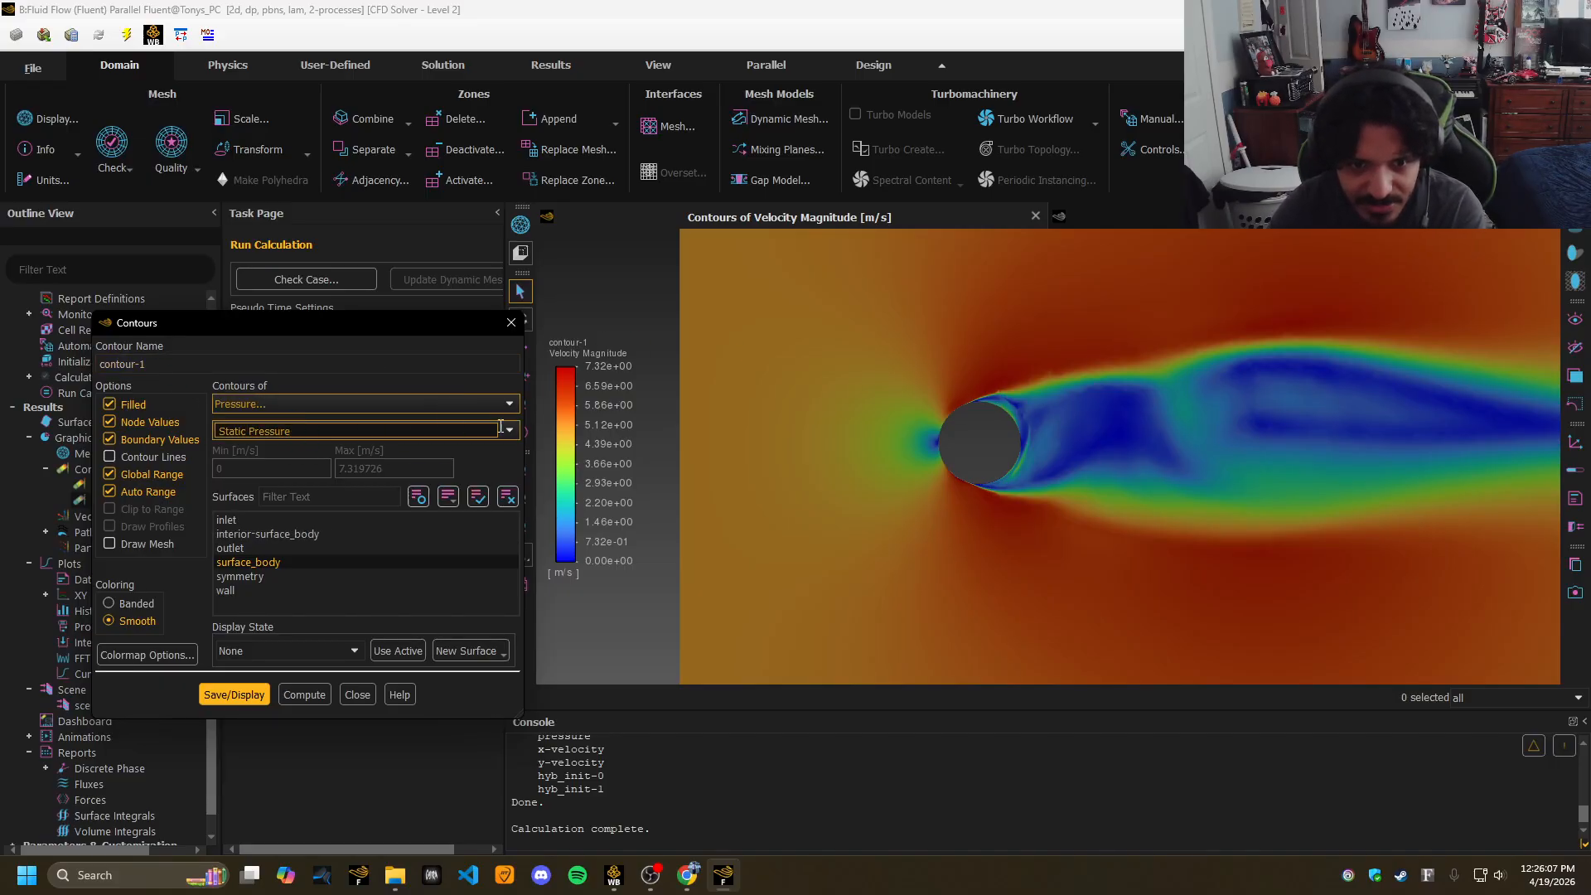
{"action": "left_click", "coordinate": [240, 695]}
Redraw contour-1 as Total Pressure contours and close the contour settings.
{"action": "left_click", "coordinate": [423, 431]}
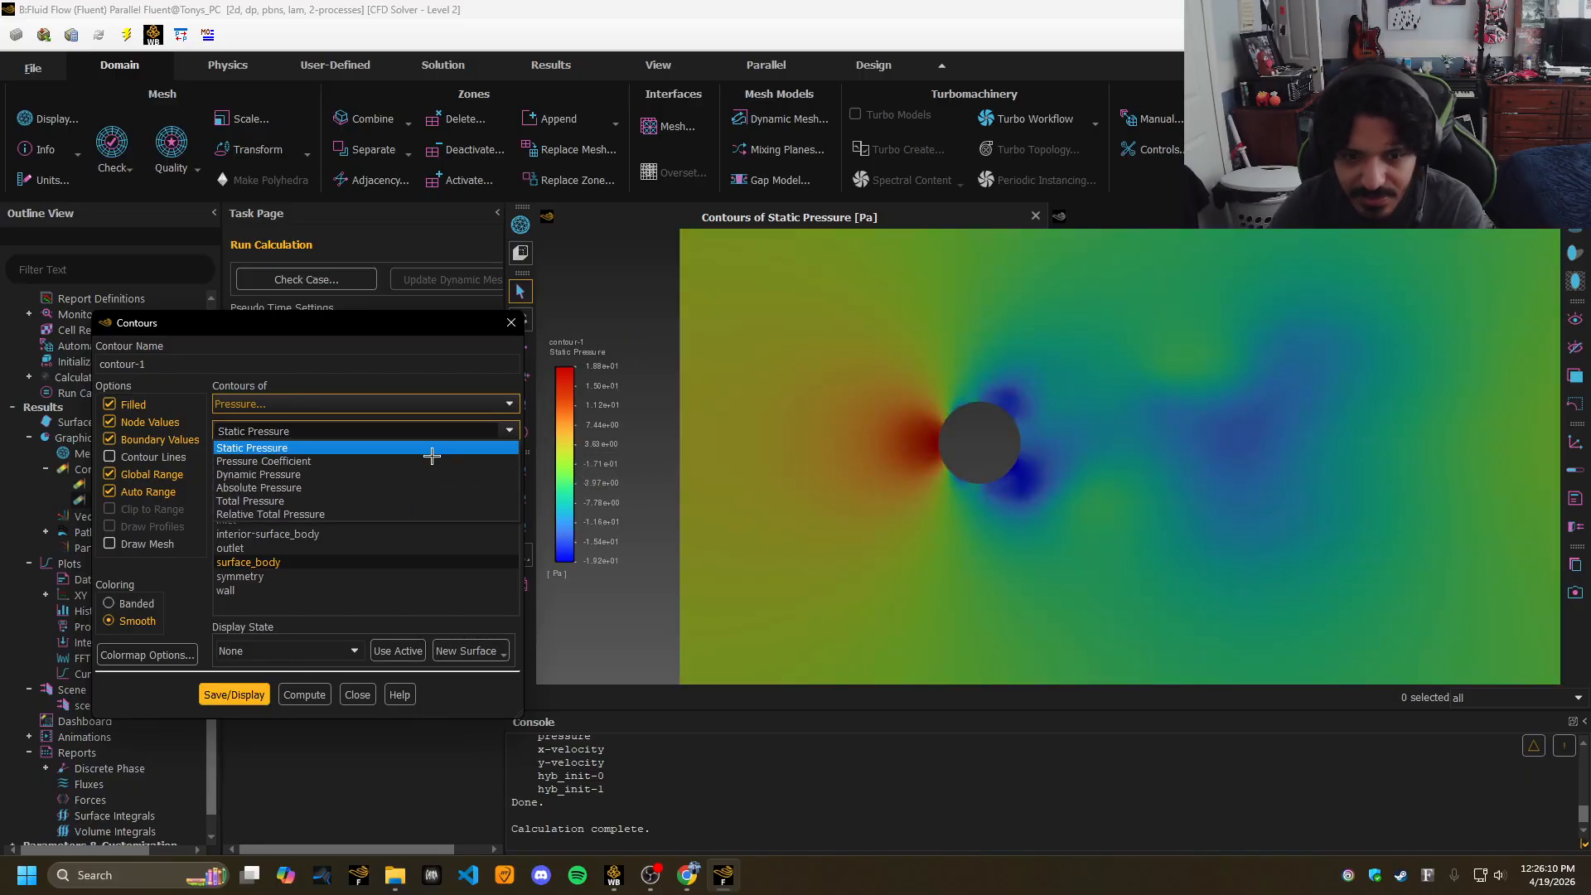
{"action": "left_click", "coordinate": [296, 447]}
{"action": "left_click", "coordinate": [234, 695]}
{"action": "left_click", "coordinate": [509, 430]}
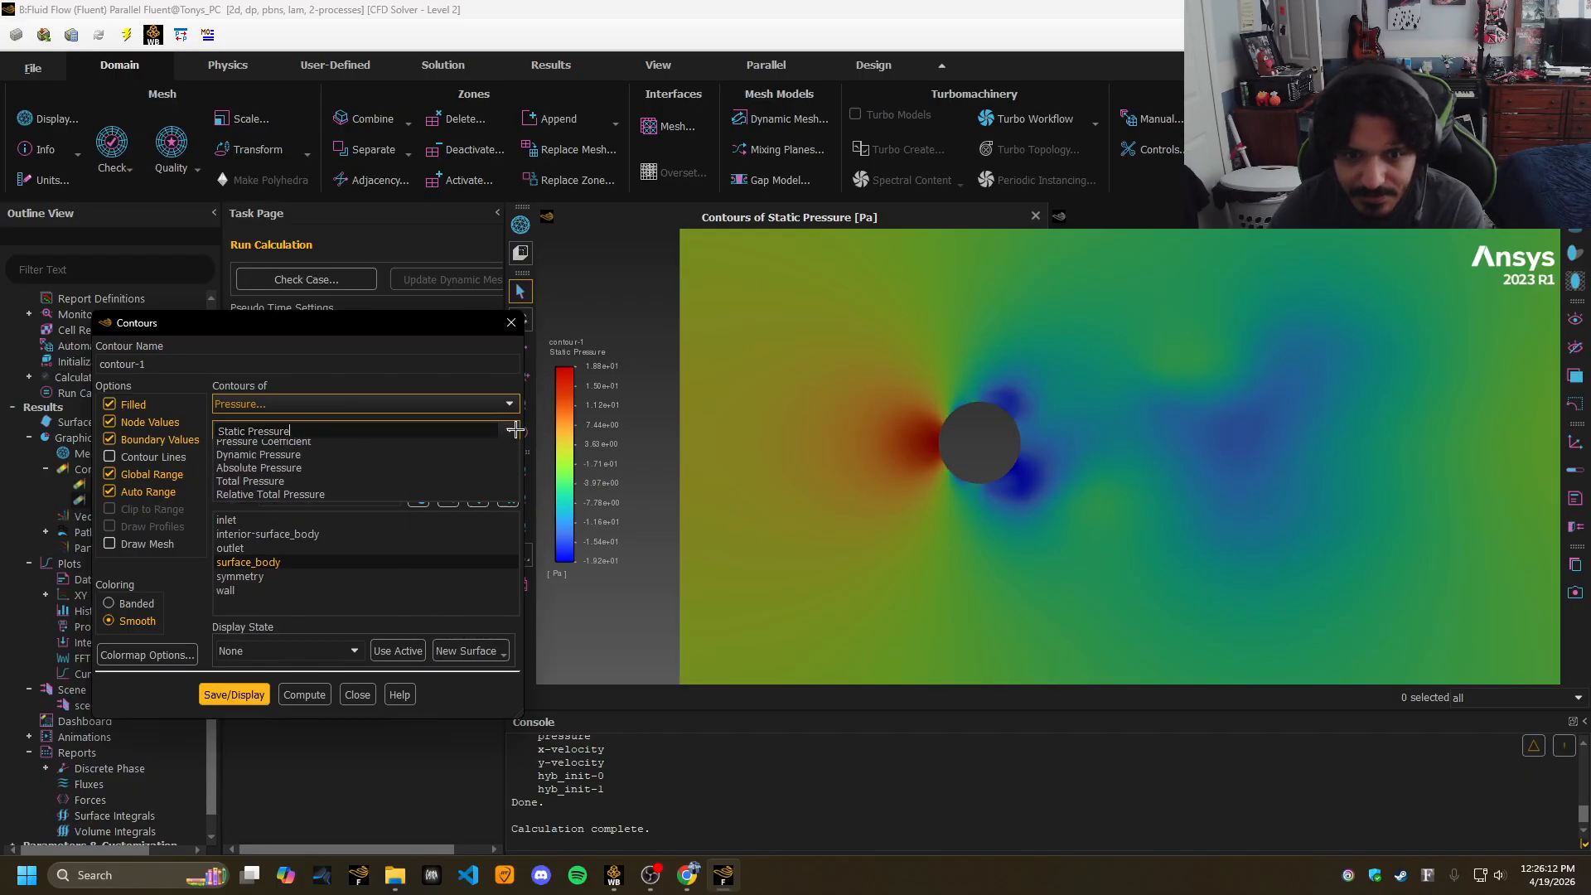
{"action": "left_click", "coordinate": [273, 500]}
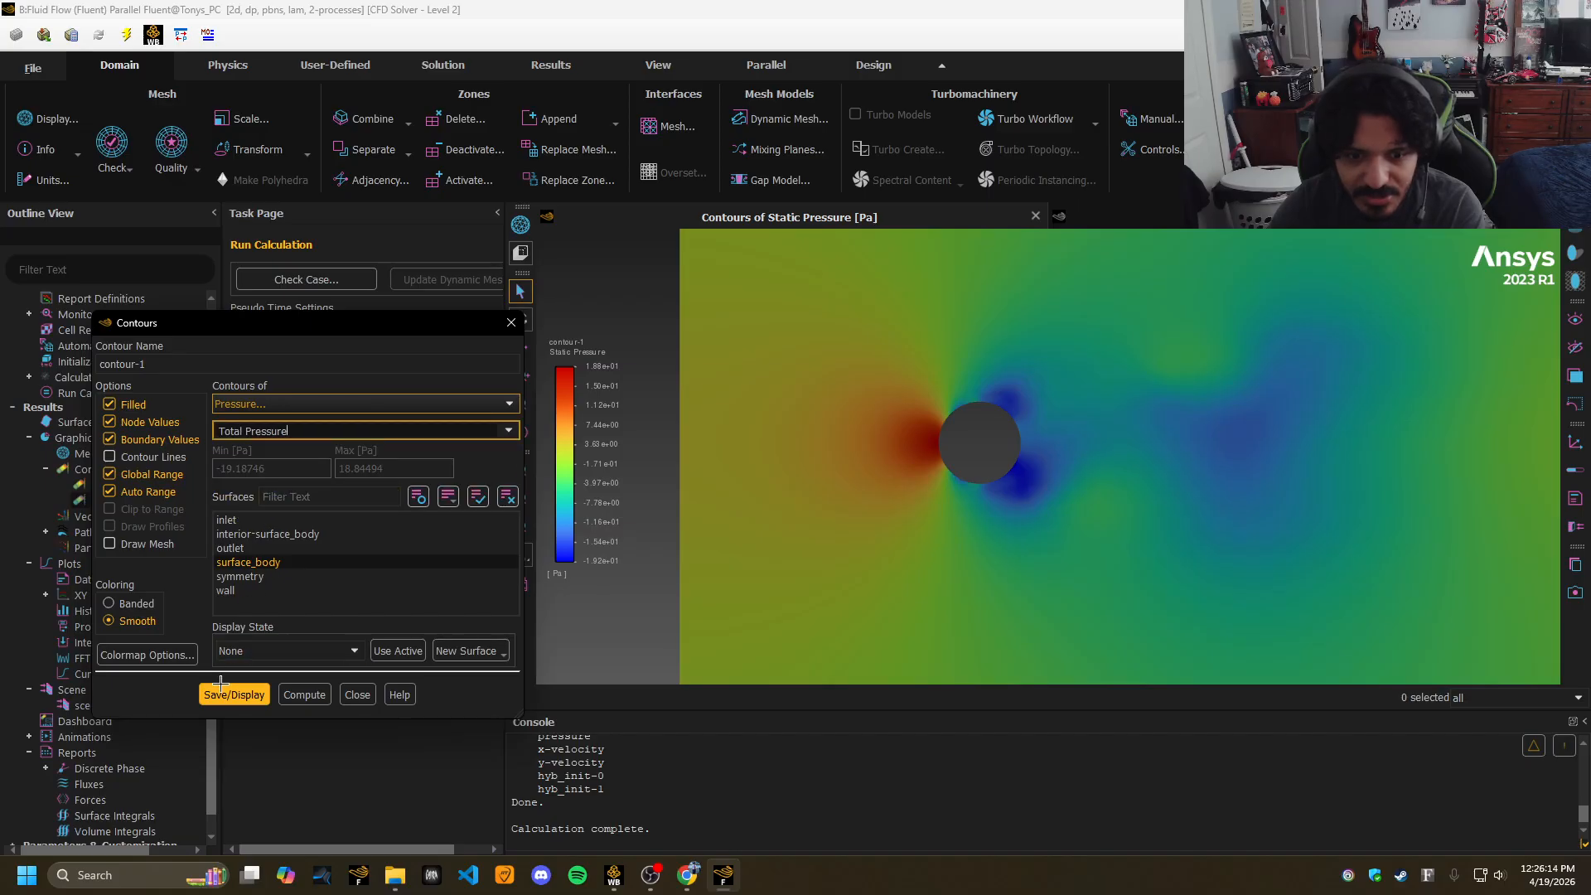
{"action": "left_click", "coordinate": [235, 695]}
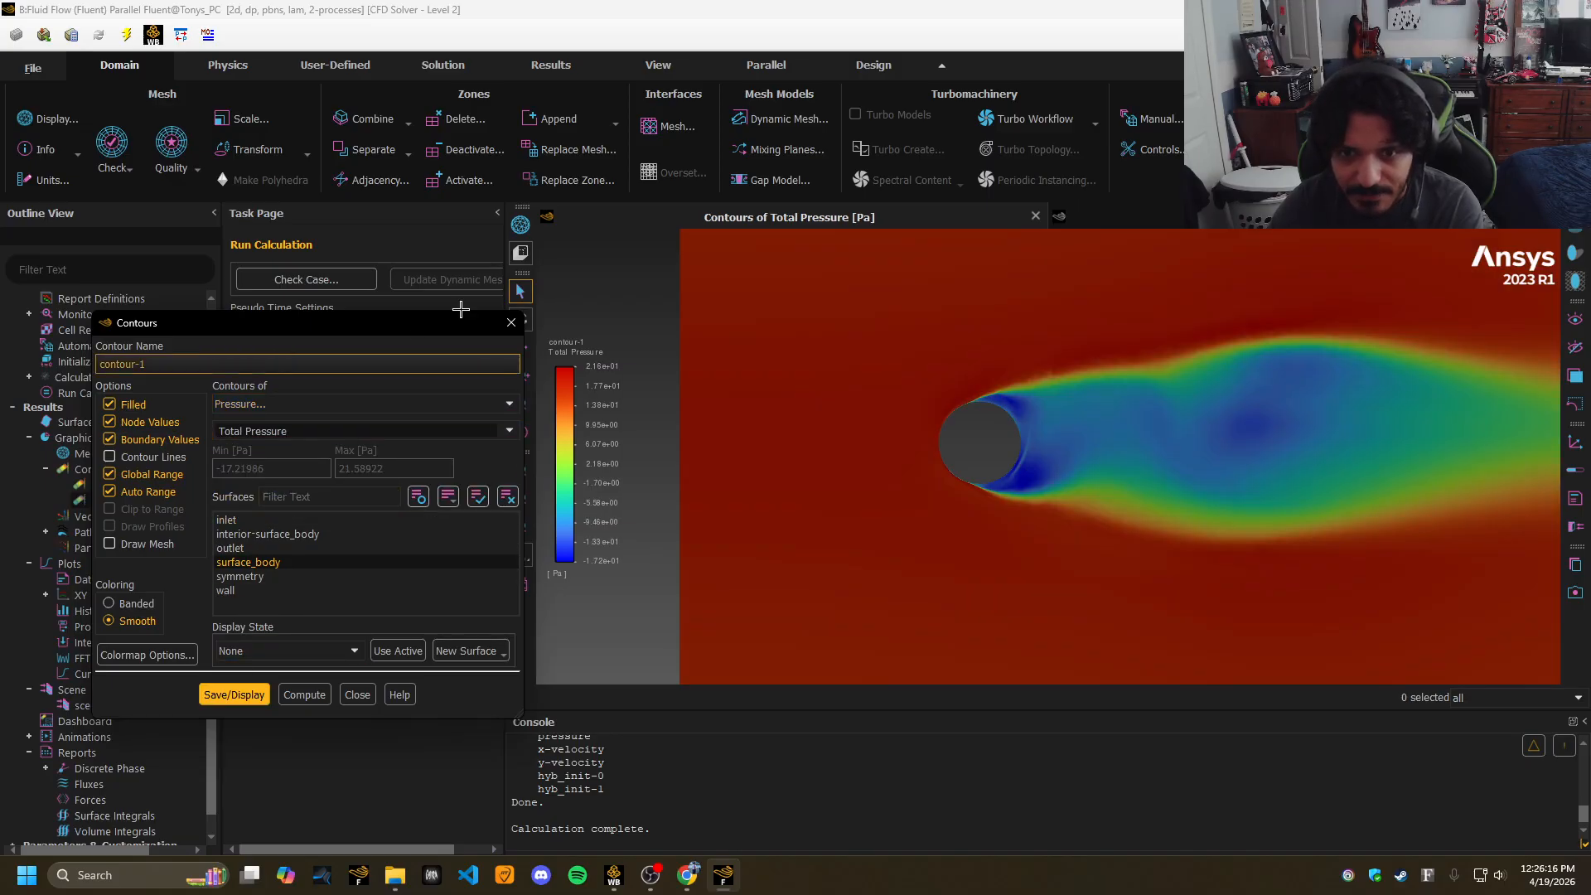
{"action": "left_click", "coordinate": [514, 324]}
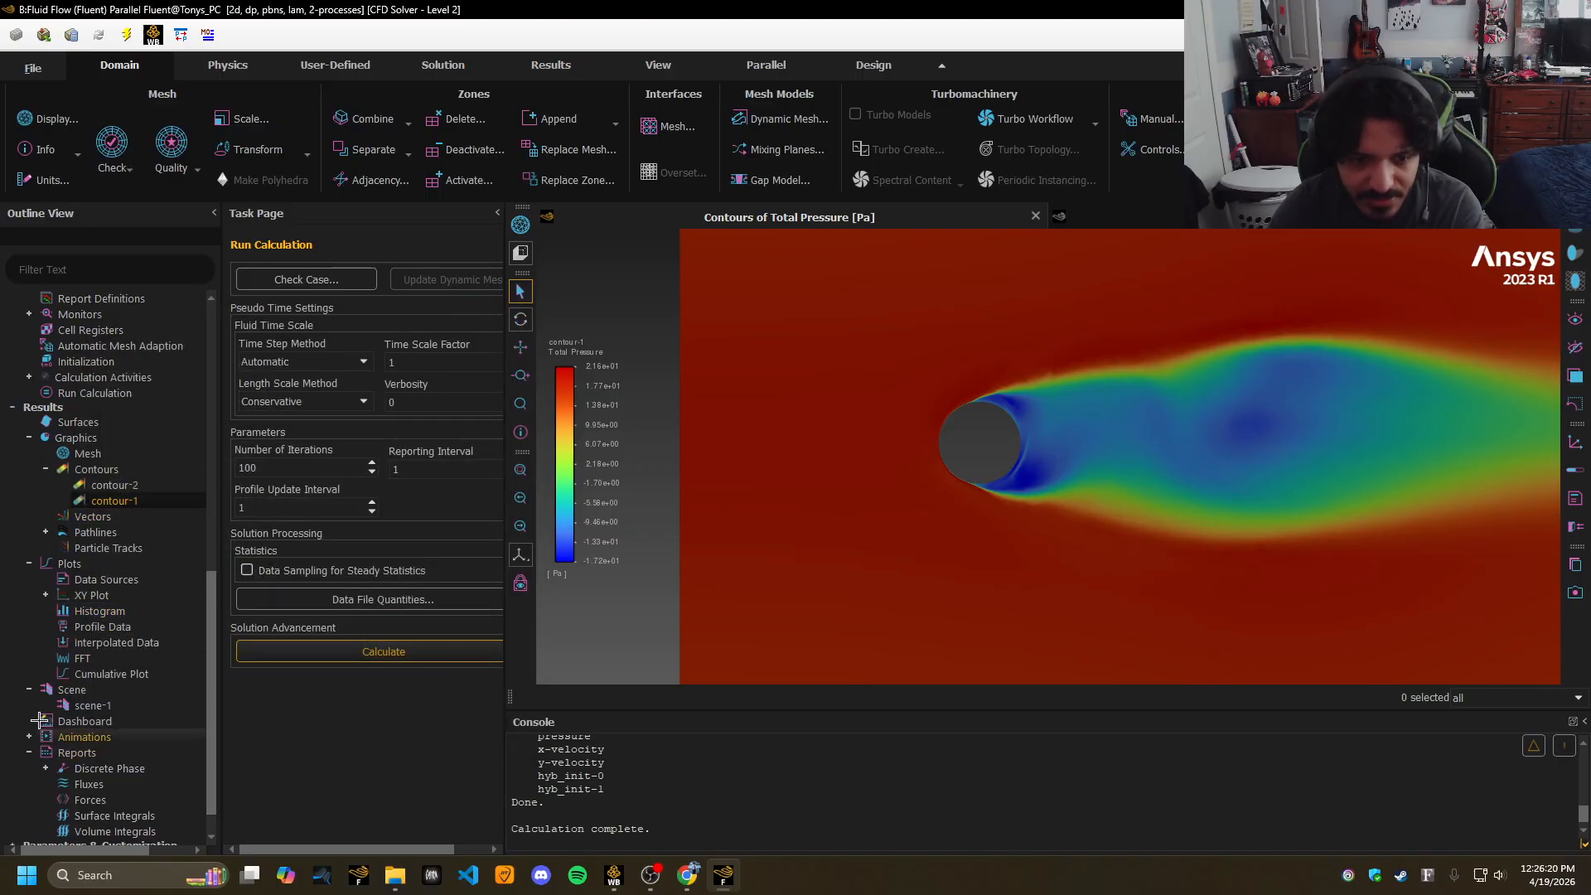
{"action": "scroll", "coordinate": [60, 657], "scroll_direction": "down", "scroll_amount": 1}
{"action": "scroll", "coordinate": [41, 667], "scroll_direction": "up", "scroll_amount": 1}
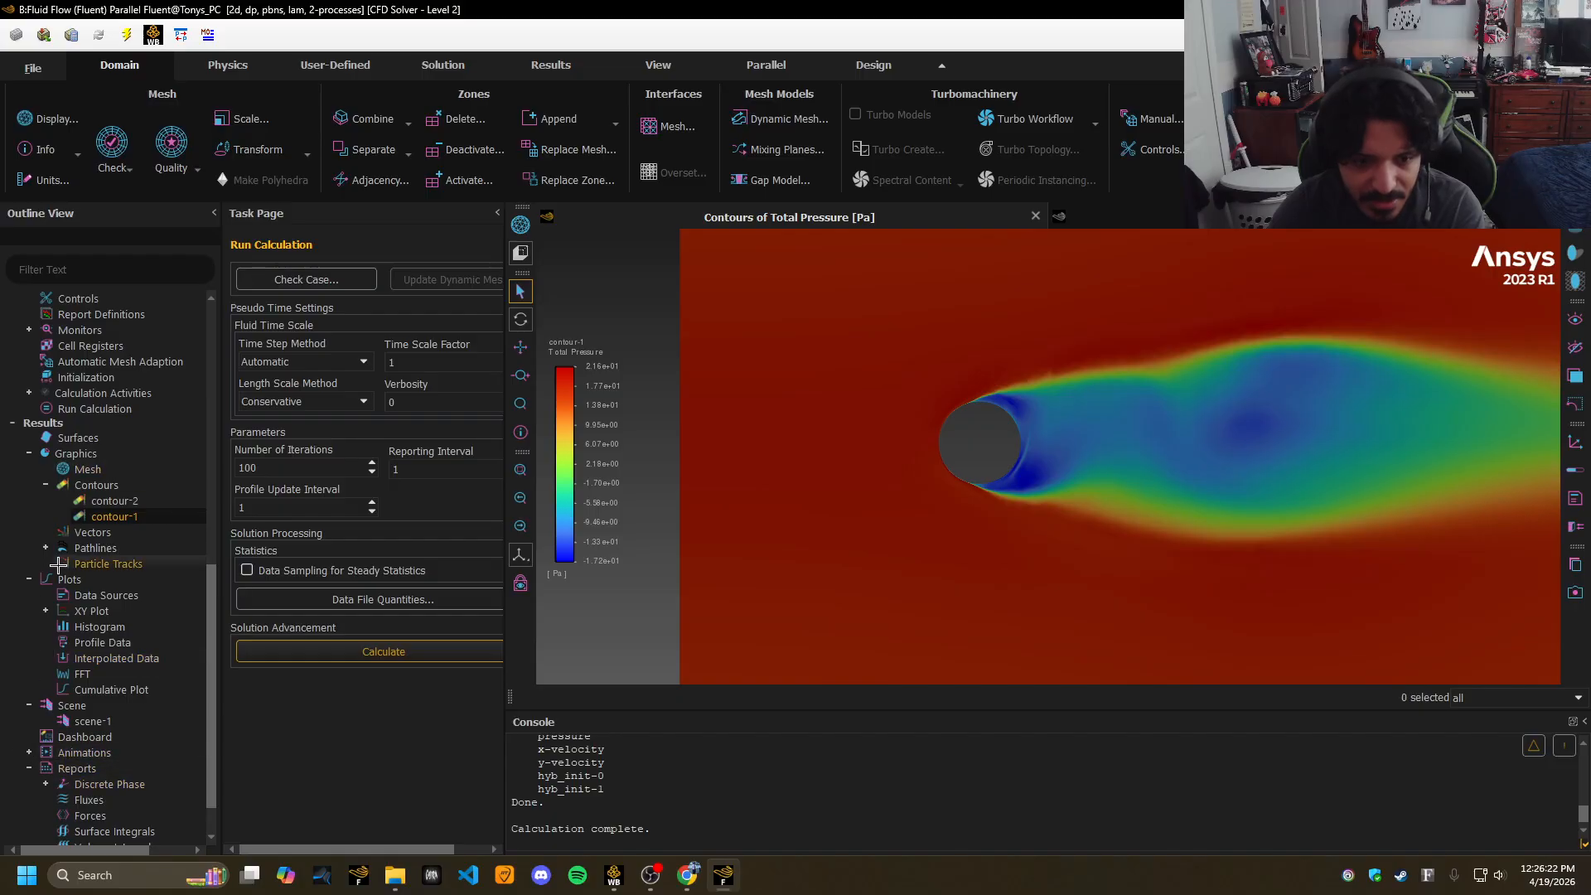
Create xy-plot-1 showing Pressure Coefficient along the wall.
{"action": "double_click", "coordinate": [46, 614]}
{"action": "left_click", "coordinate": [703, 311]}
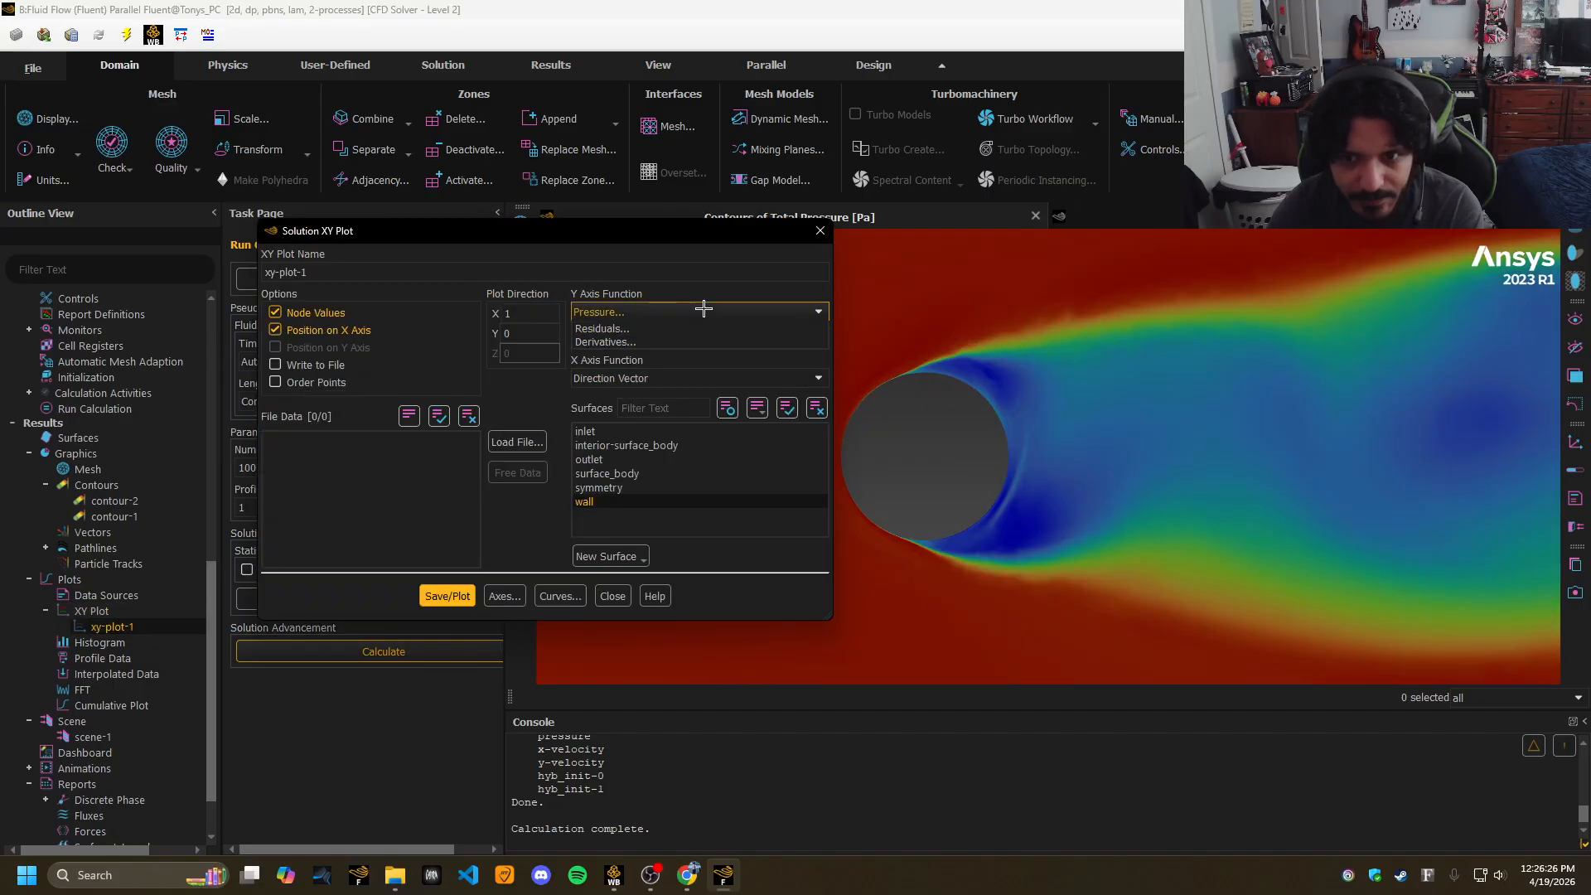
{"action": "left_click", "coordinate": [704, 311]}
{"action": "left_click", "coordinate": [460, 596]}
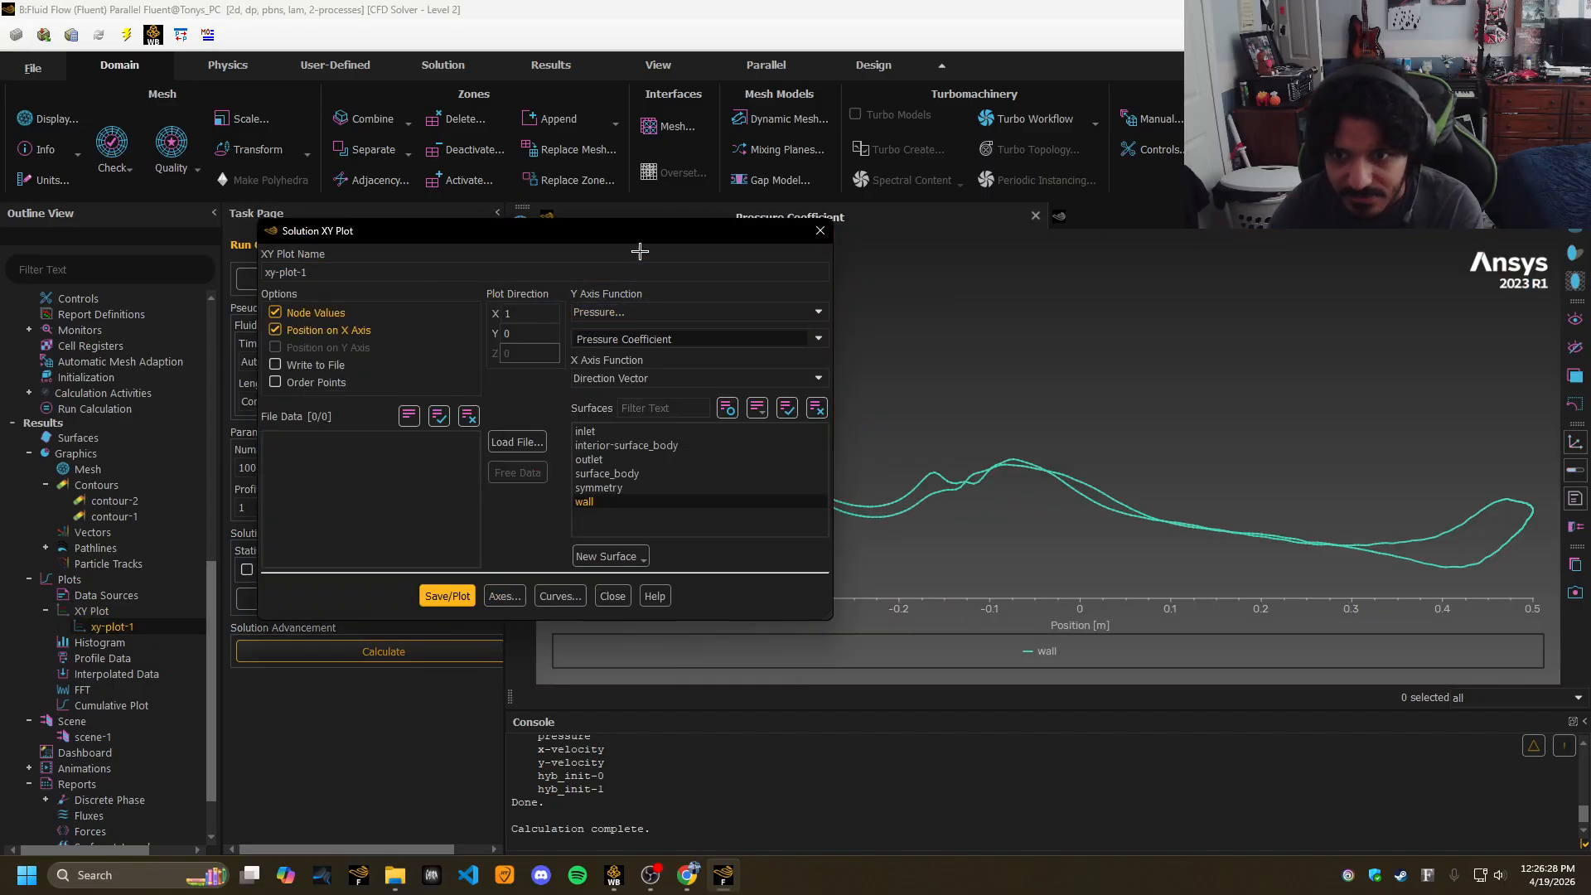
{"action": "left_click_drag", "start_coordinate": [640, 240], "coordinate": [358, 230]}
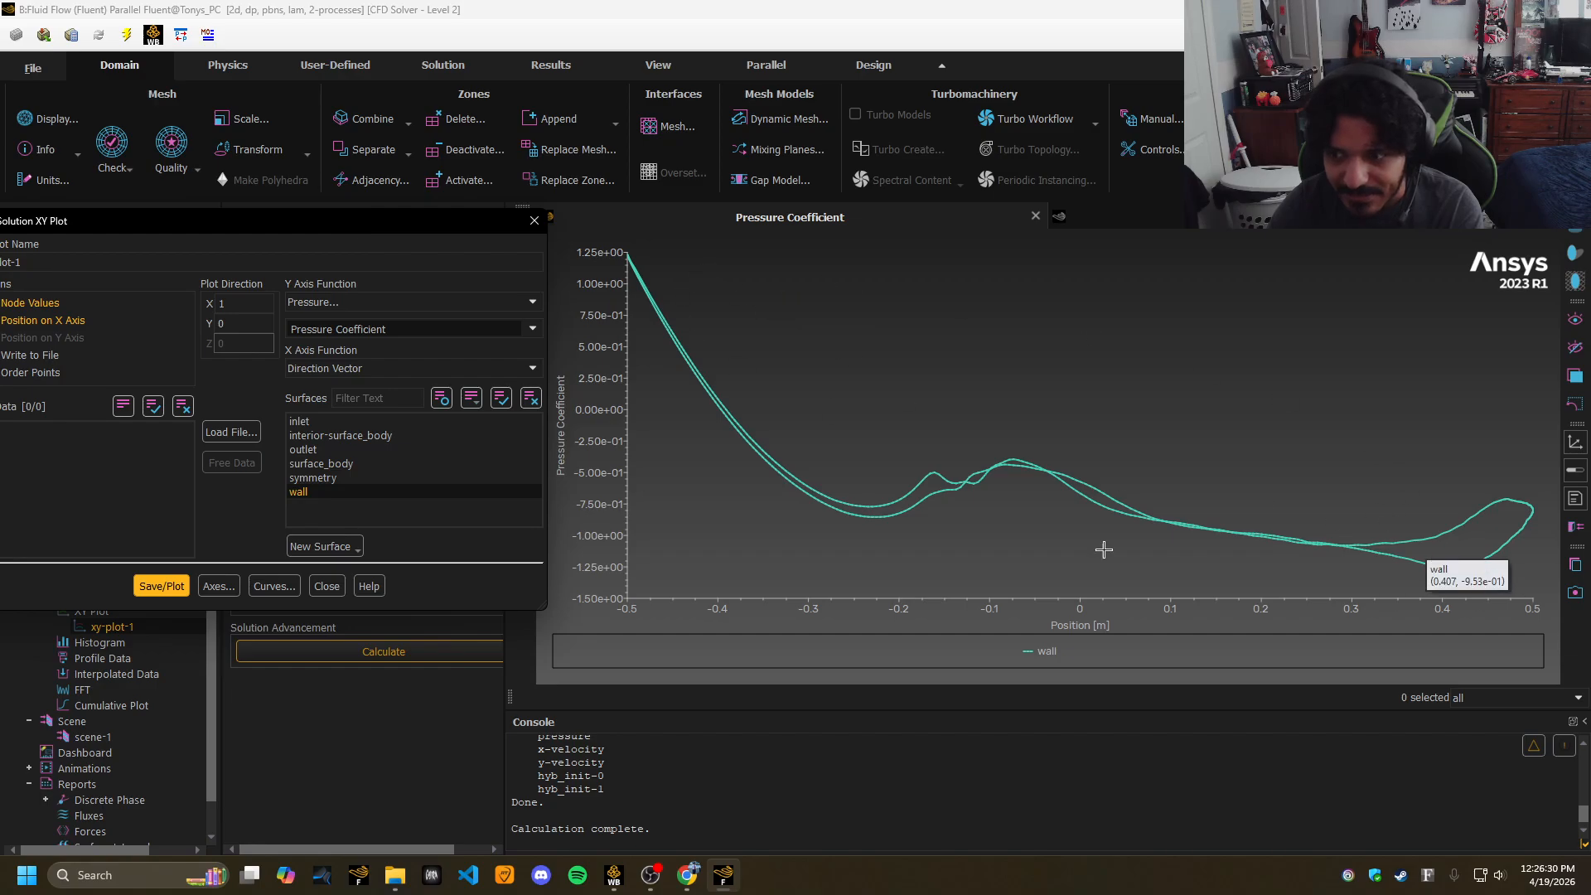
Replot the wall's Velocity Magnitude, a flat zero line, and close the plot settings.
{"action": "left_click", "coordinate": [527, 302]}
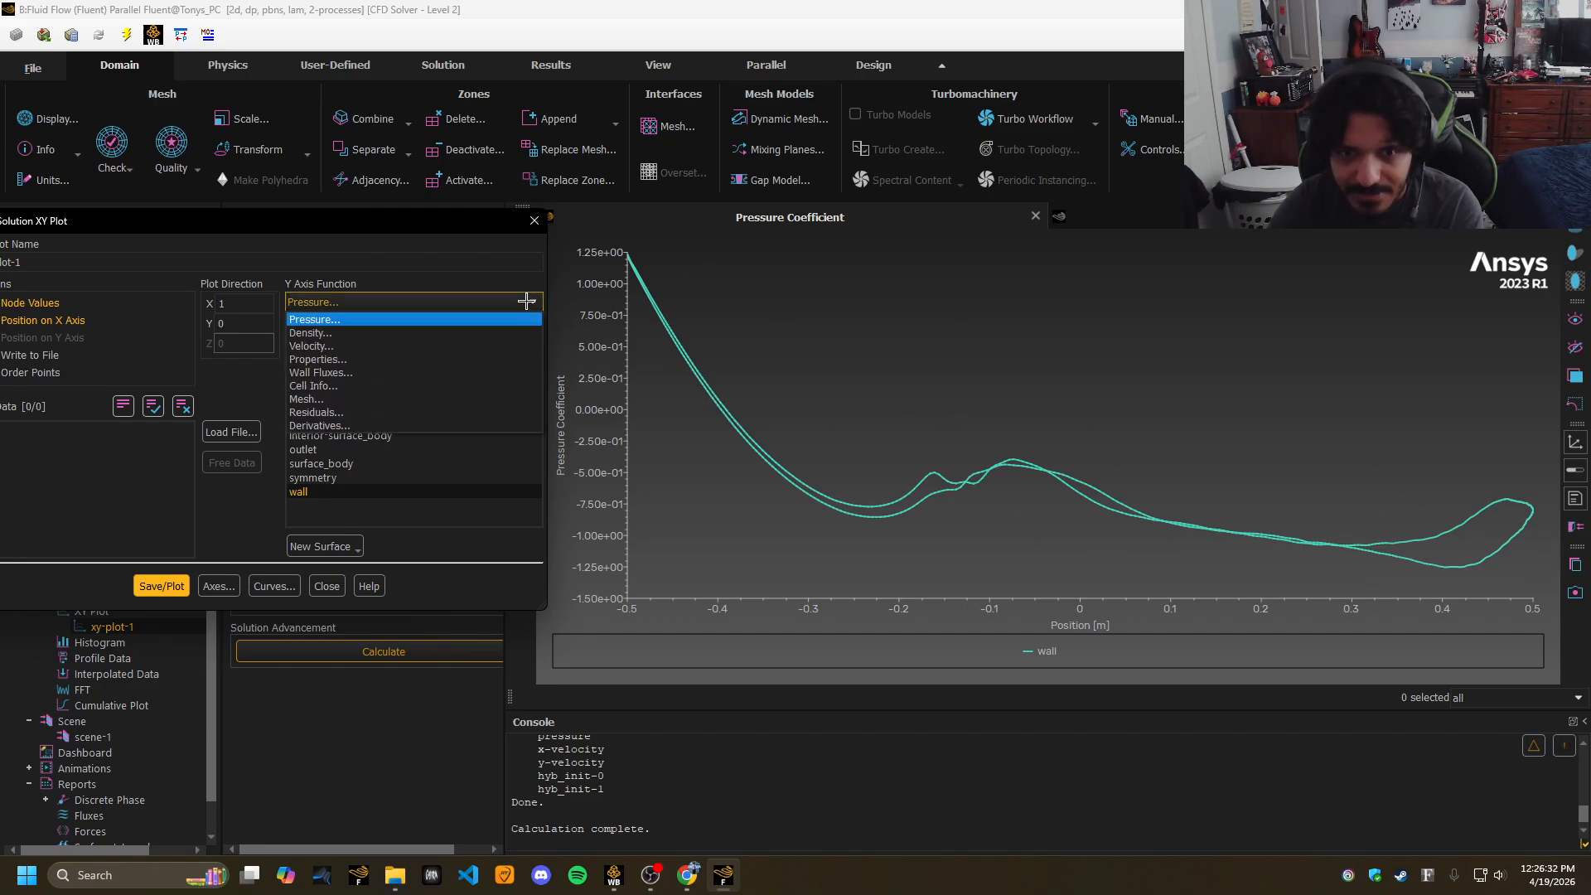
{"action": "left_click", "coordinate": [348, 346]}
{"action": "left_click", "coordinate": [176, 587]}
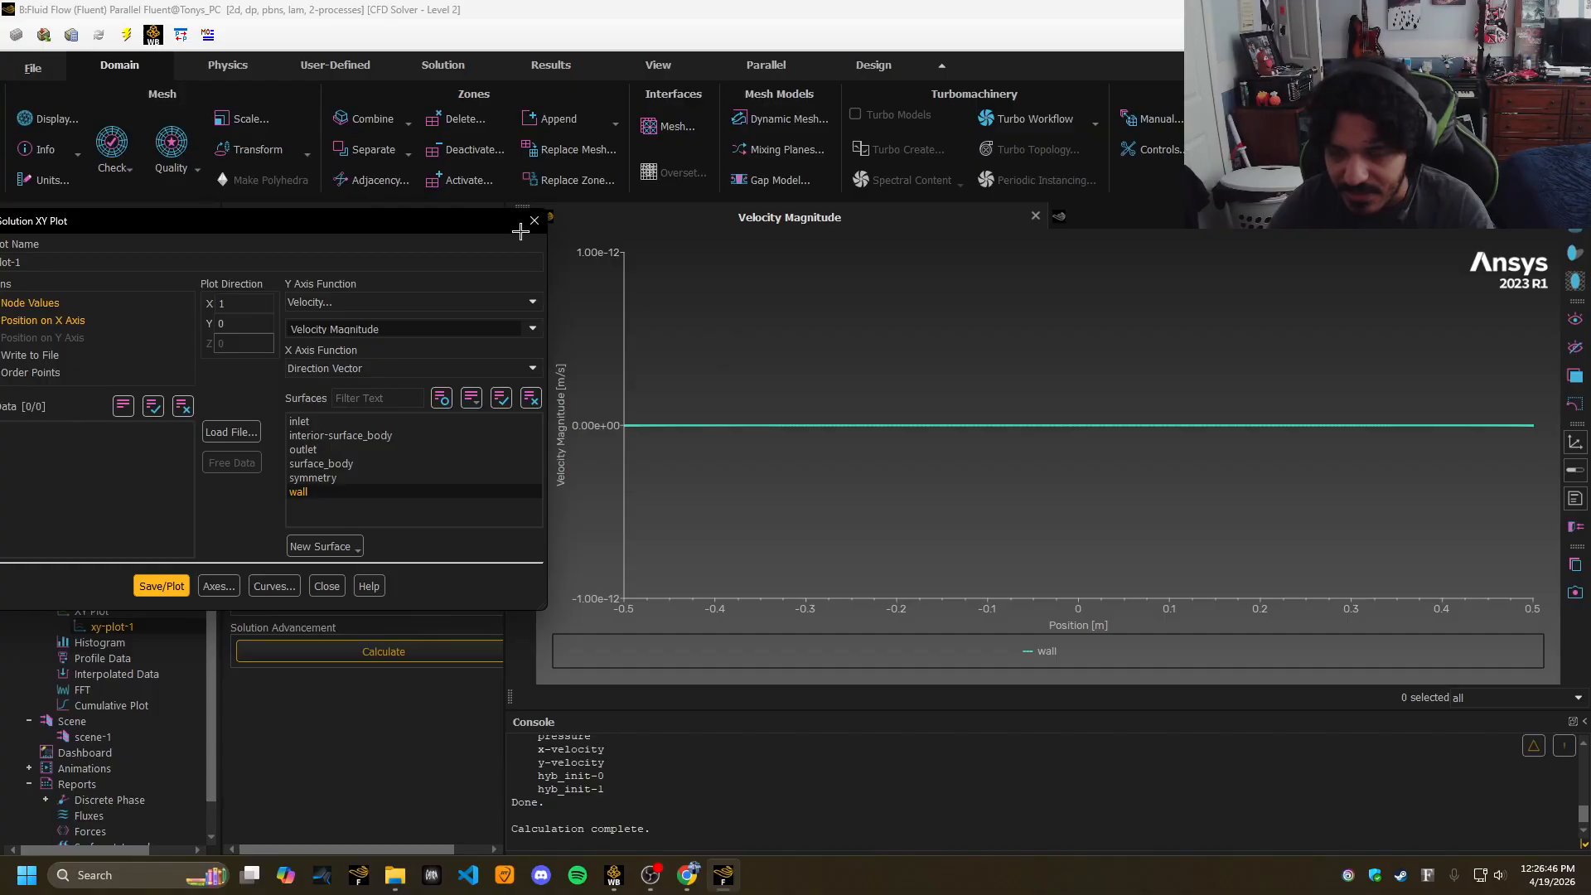
{"action": "mouse_move", "coordinate": [505, 220]}
{"action": "left_mouse_down"}
{"action": "mouse_move", "coordinate": [916, 177]}
{"action": "mouse_move", "coordinate": [781, 202]}
{"action": "mouse_move", "coordinate": [507, 213]}
{"action": "left_mouse_up"}
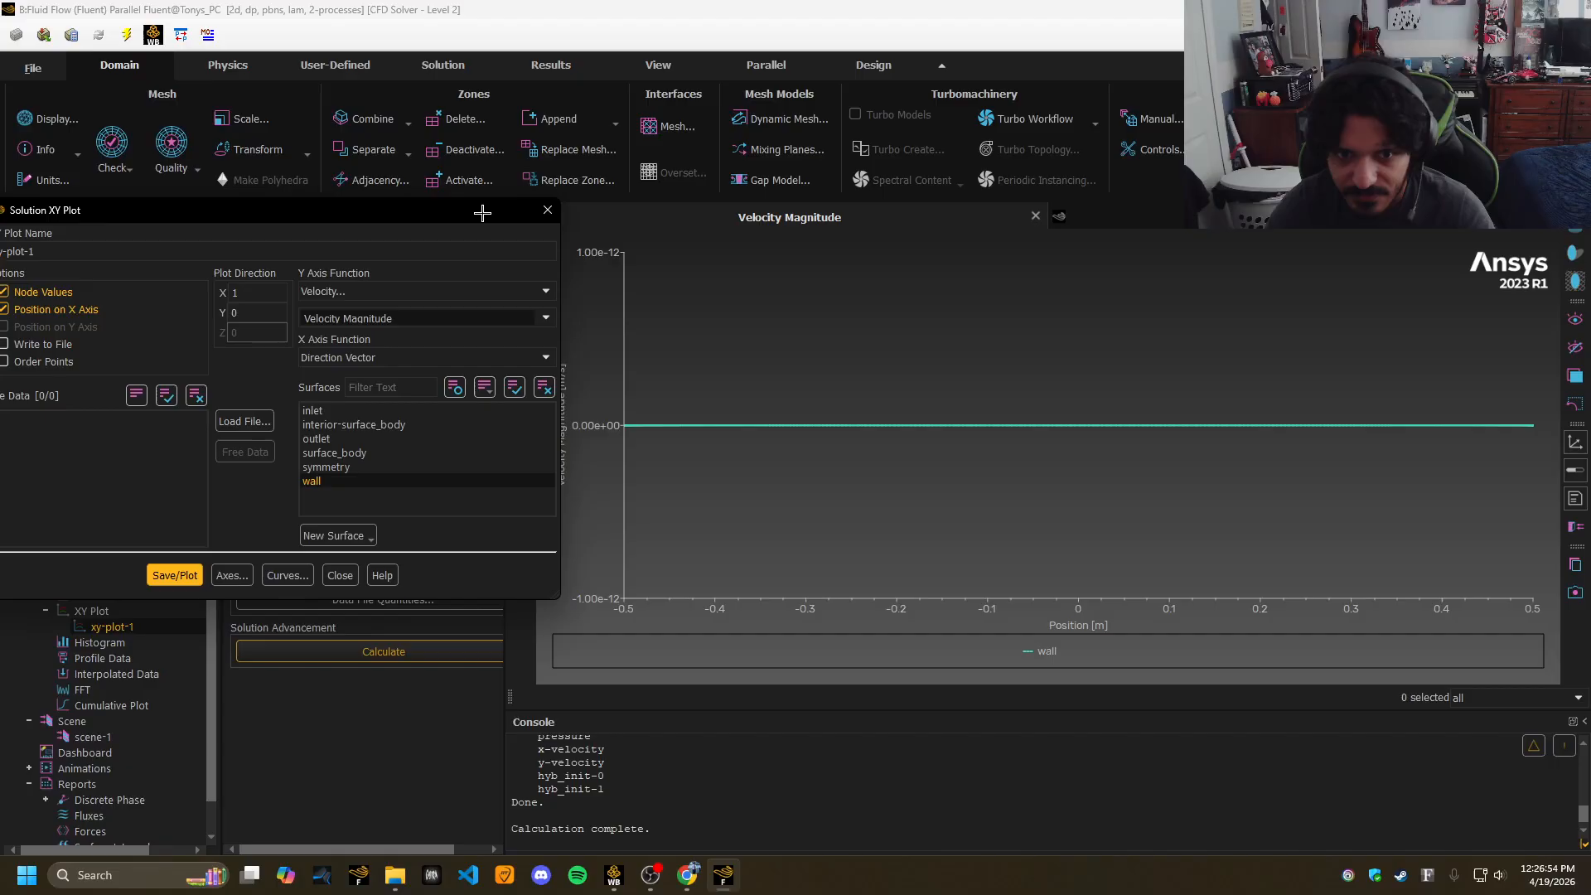
{"action": "left_click_drag", "start_coordinate": [482, 213], "coordinate": [630, 209]}
{"action": "left_click", "coordinate": [489, 571]}
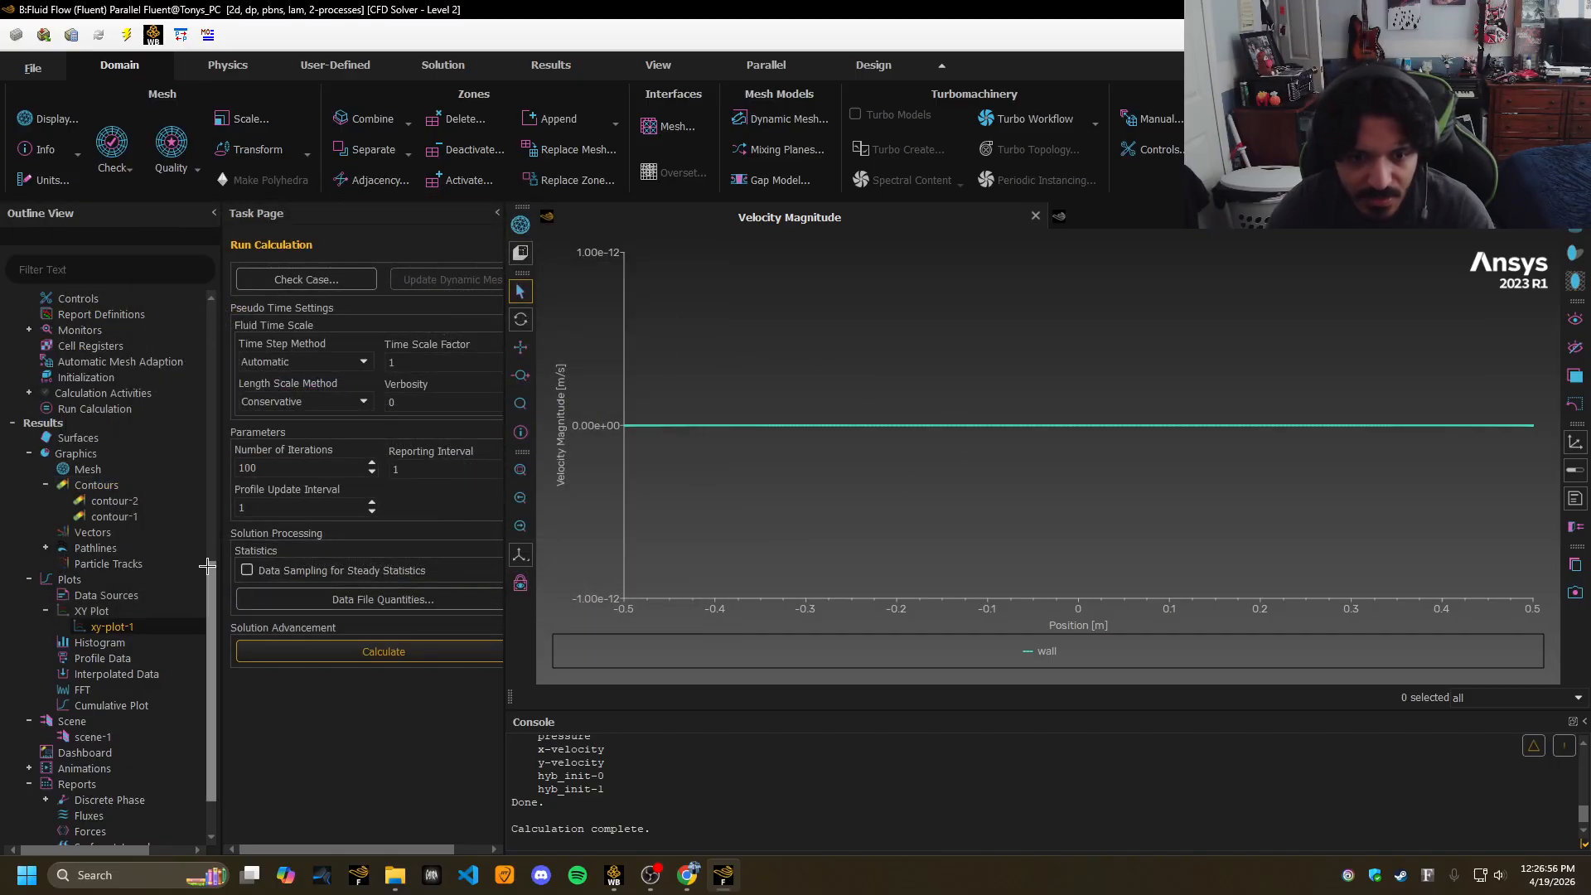
Create a new Force Report > Drag definition from Report Definitions.
{"action": "scroll", "coordinate": [207, 565], "scroll_direction": "down", "scroll_amount": 2}
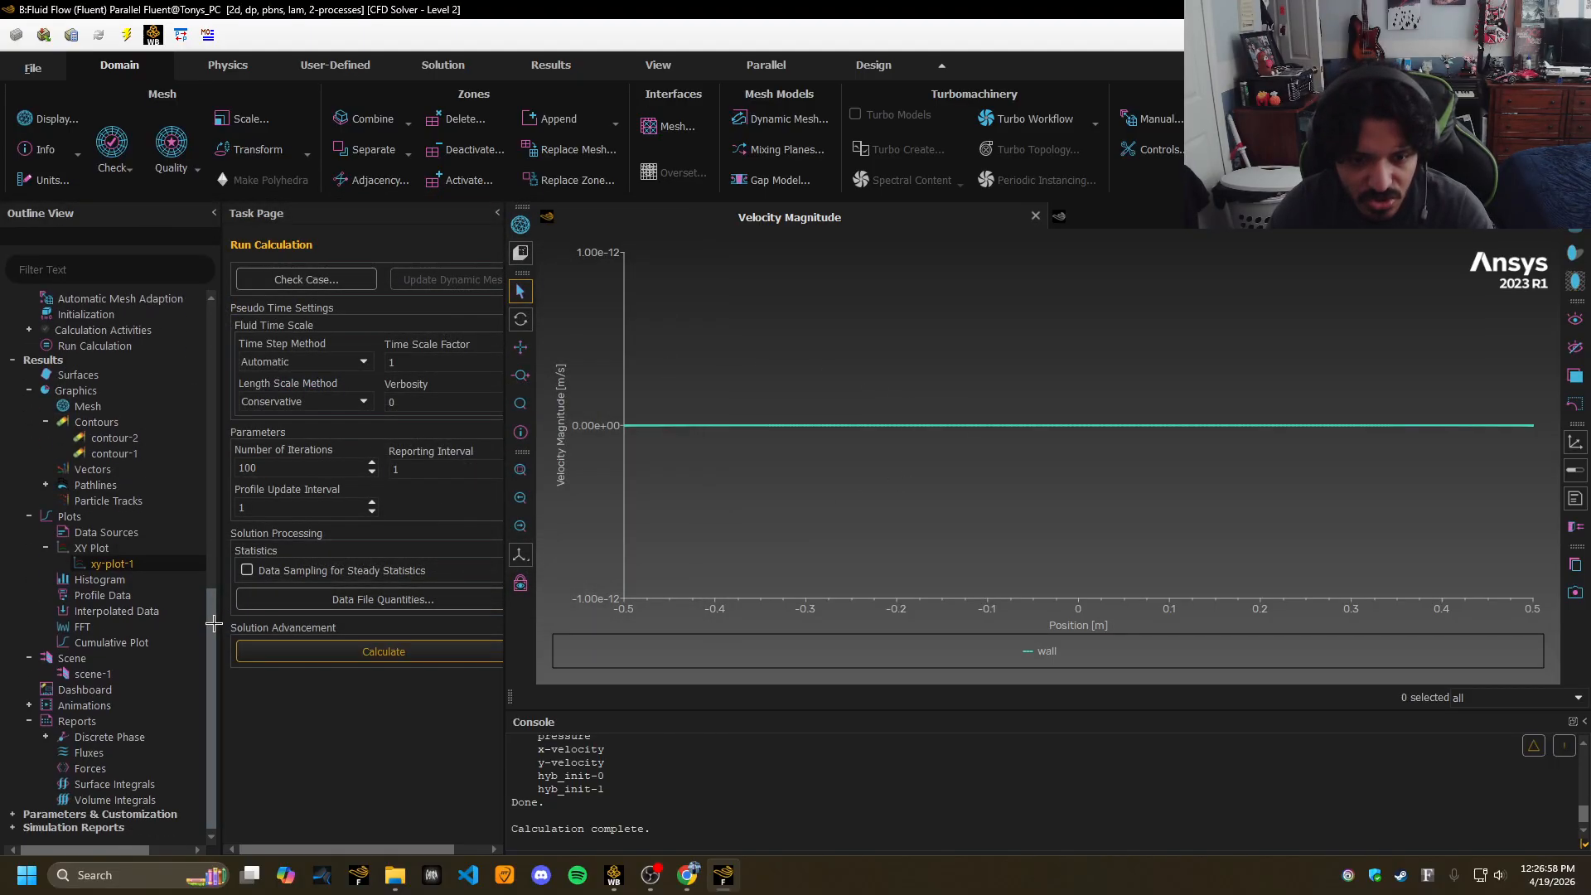
{"action": "left_click_drag", "start_coordinate": [213, 590], "coordinate": [214, 304]}
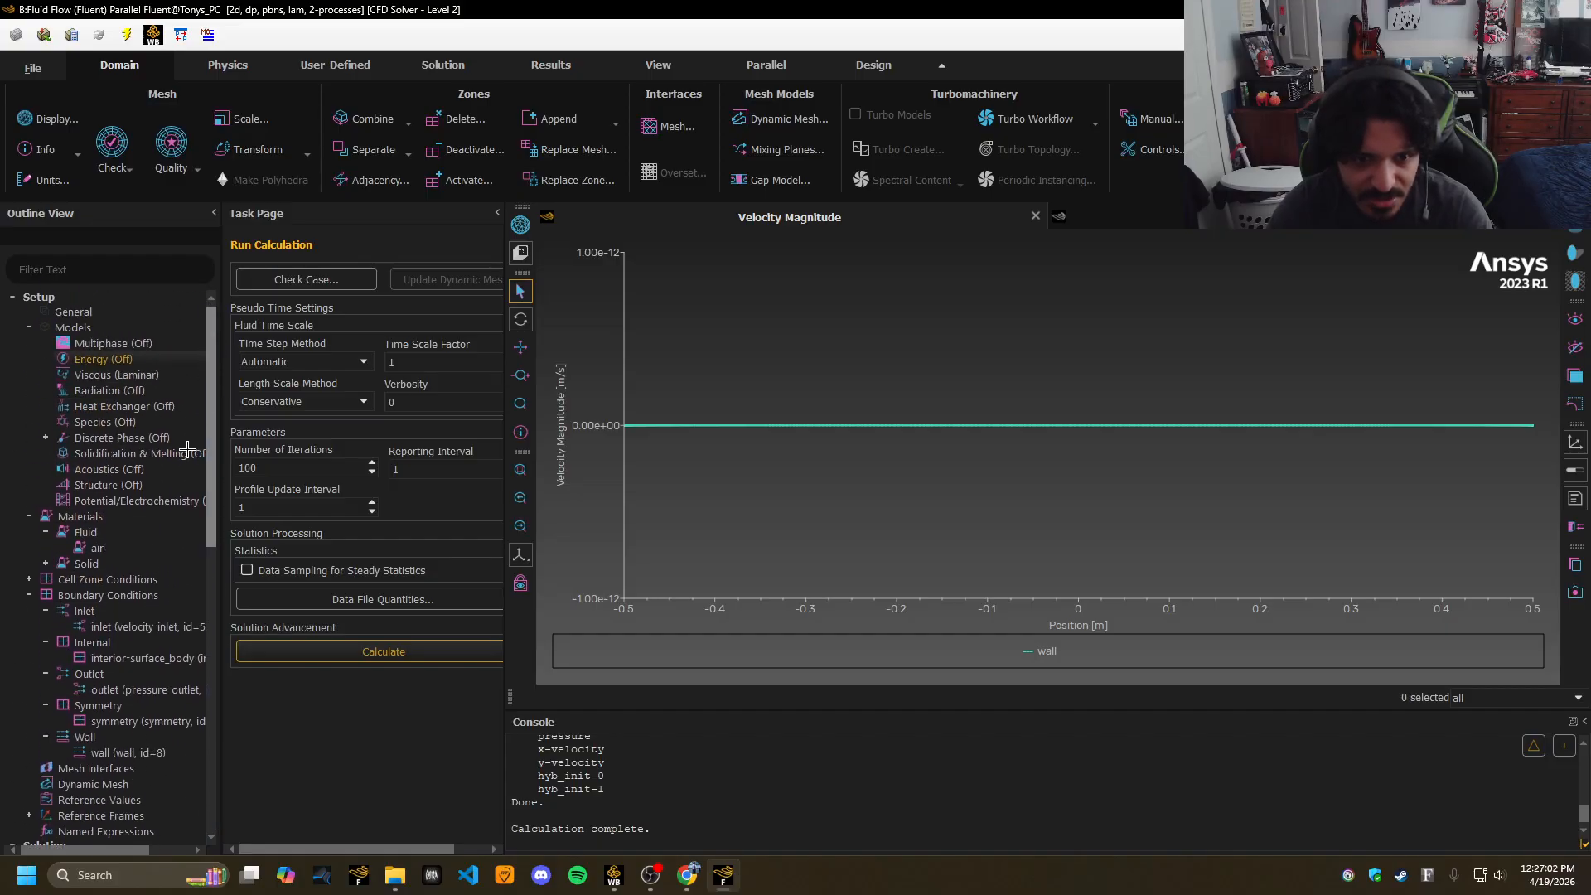
{"action": "left_click_drag", "start_coordinate": [212, 491], "coordinate": [217, 607]}
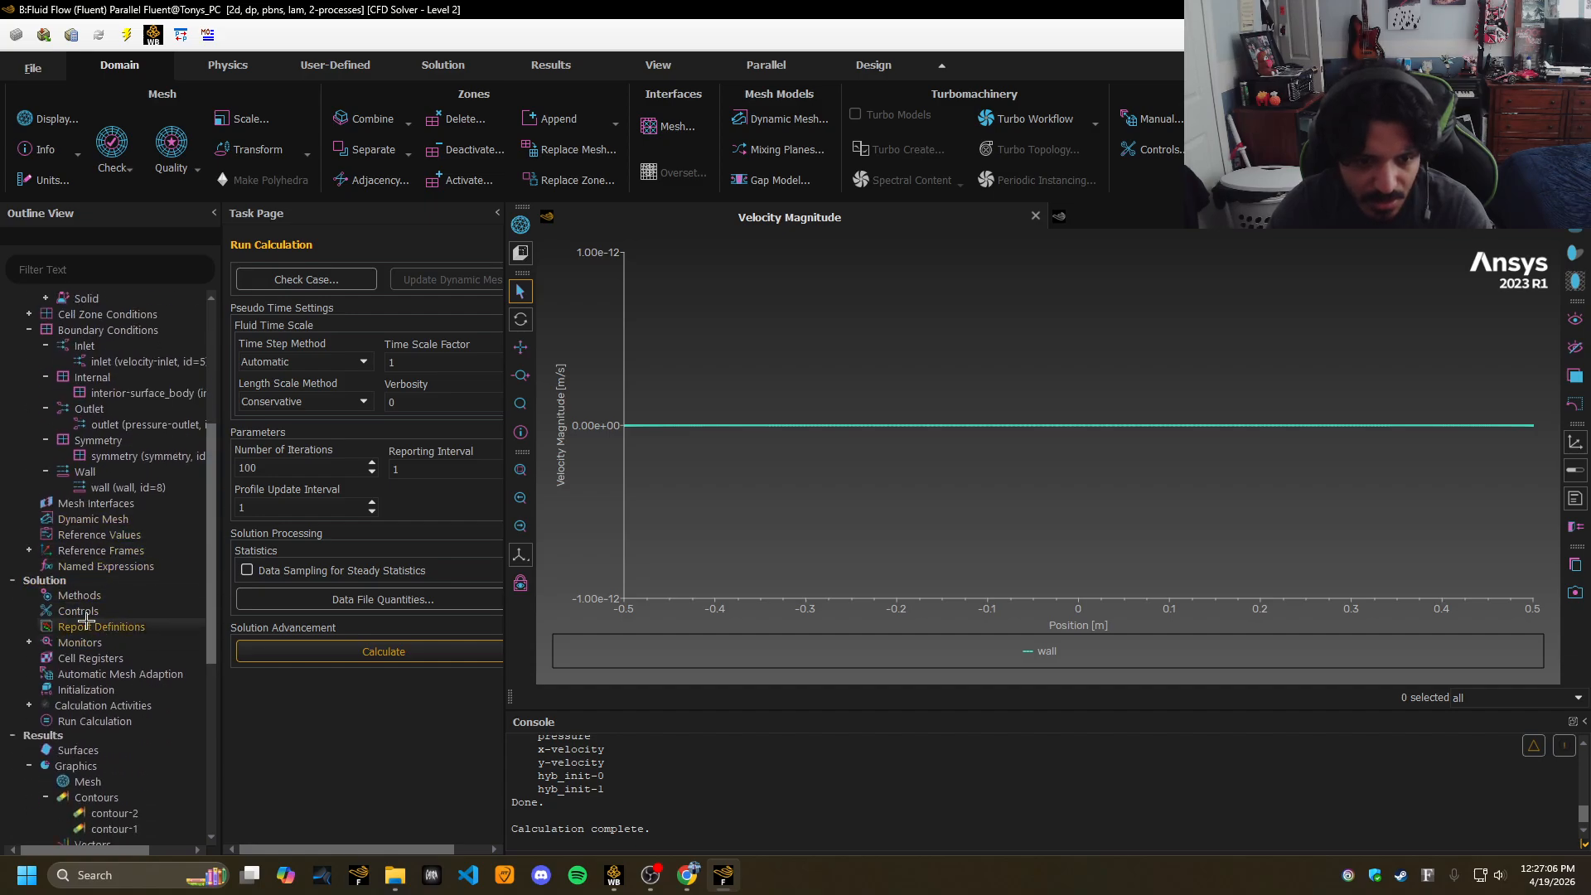
{"action": "double_click", "coordinate": [91, 627]}
{"action": "left_click", "coordinate": [875, 388]}
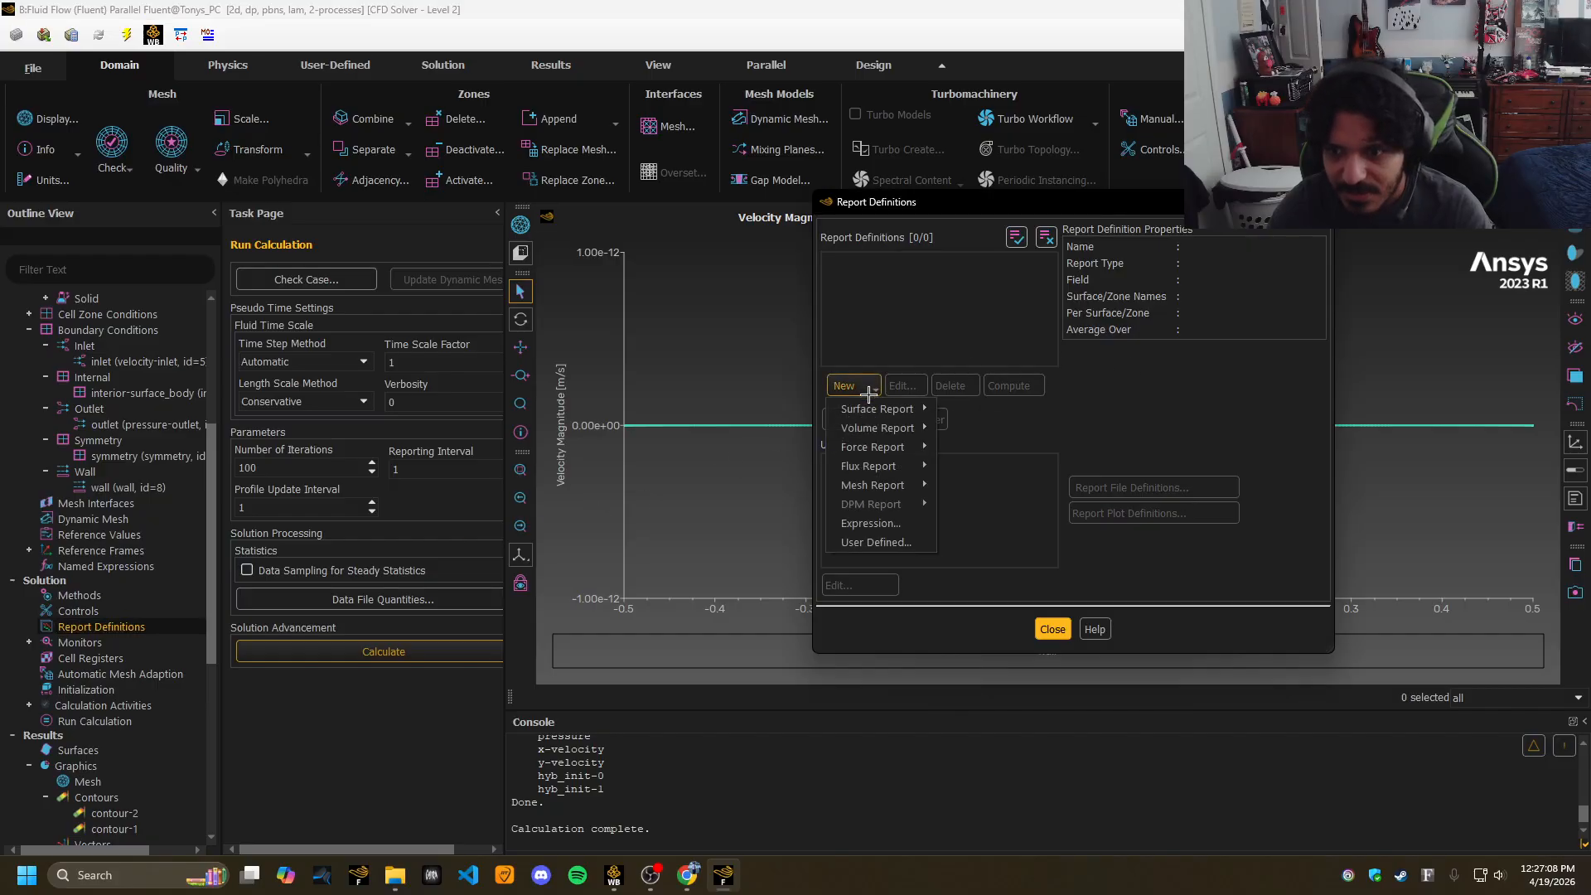
{"action": "mouse_move", "coordinate": [879, 447]}
{"action": "left_click", "coordinate": [961, 448]}
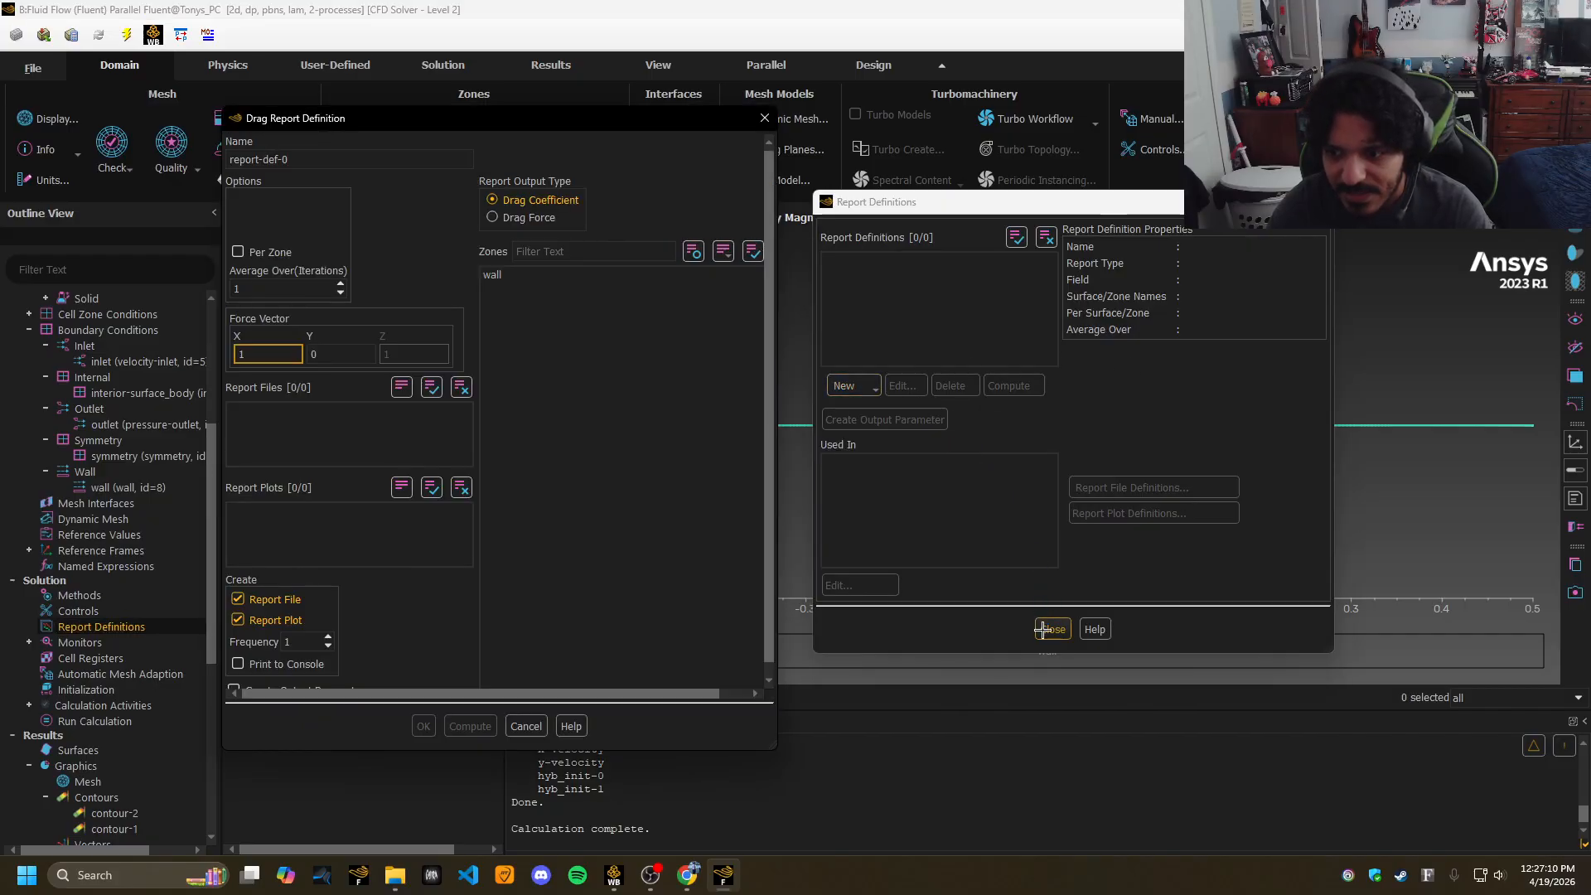
Compute the drag on the wall zone, giving Cd 1.2663132, and close both dialogs.
{"action": "left_click", "coordinate": [550, 274]}
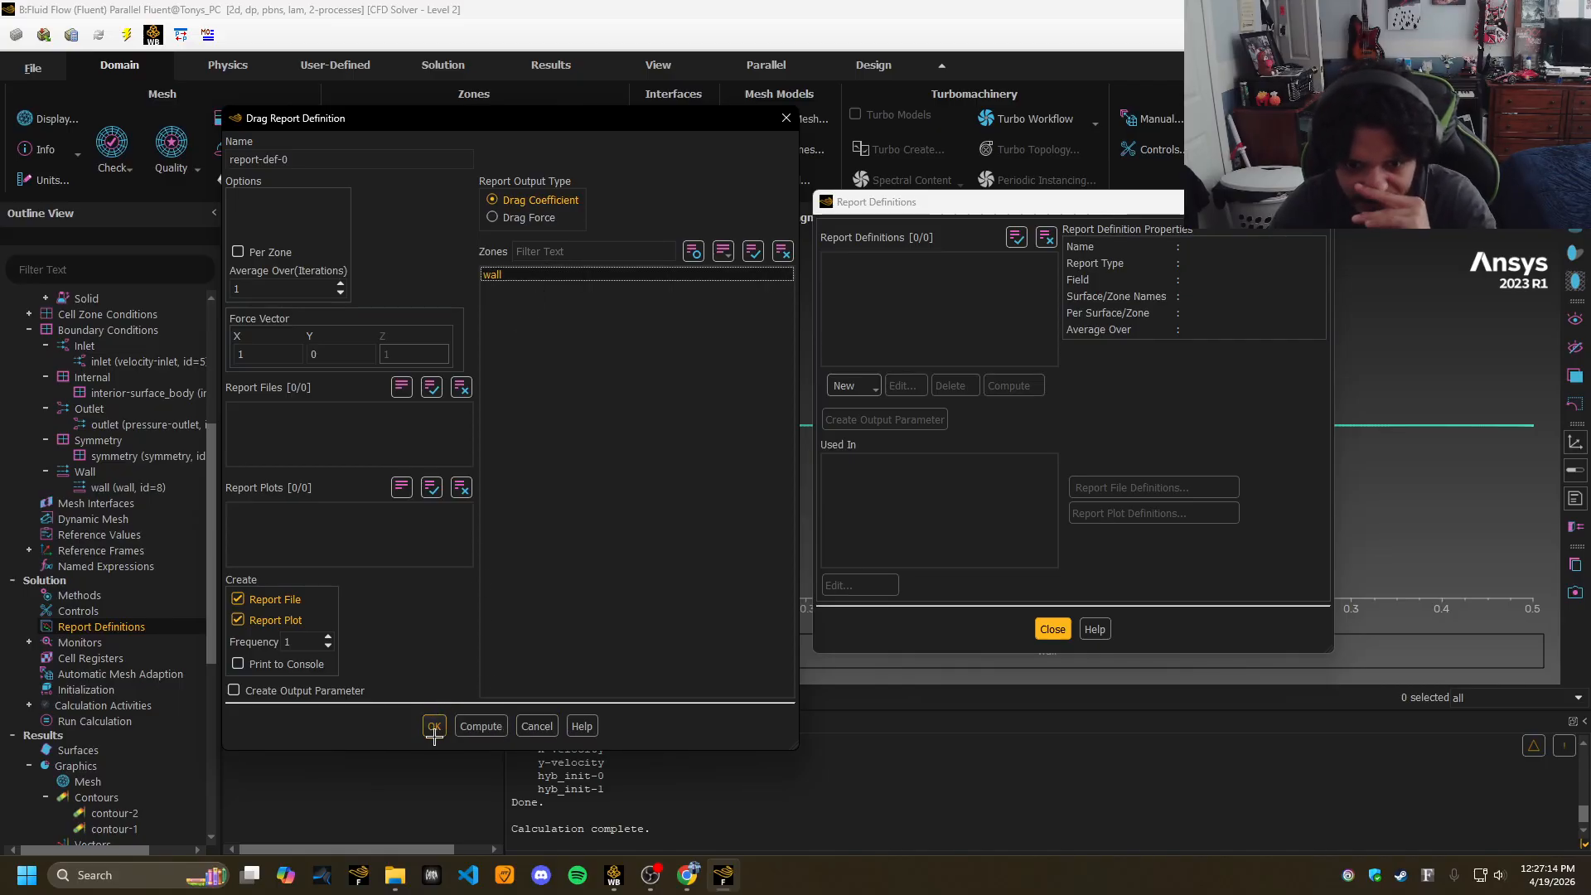
{"action": "left_click", "coordinate": [479, 726]}
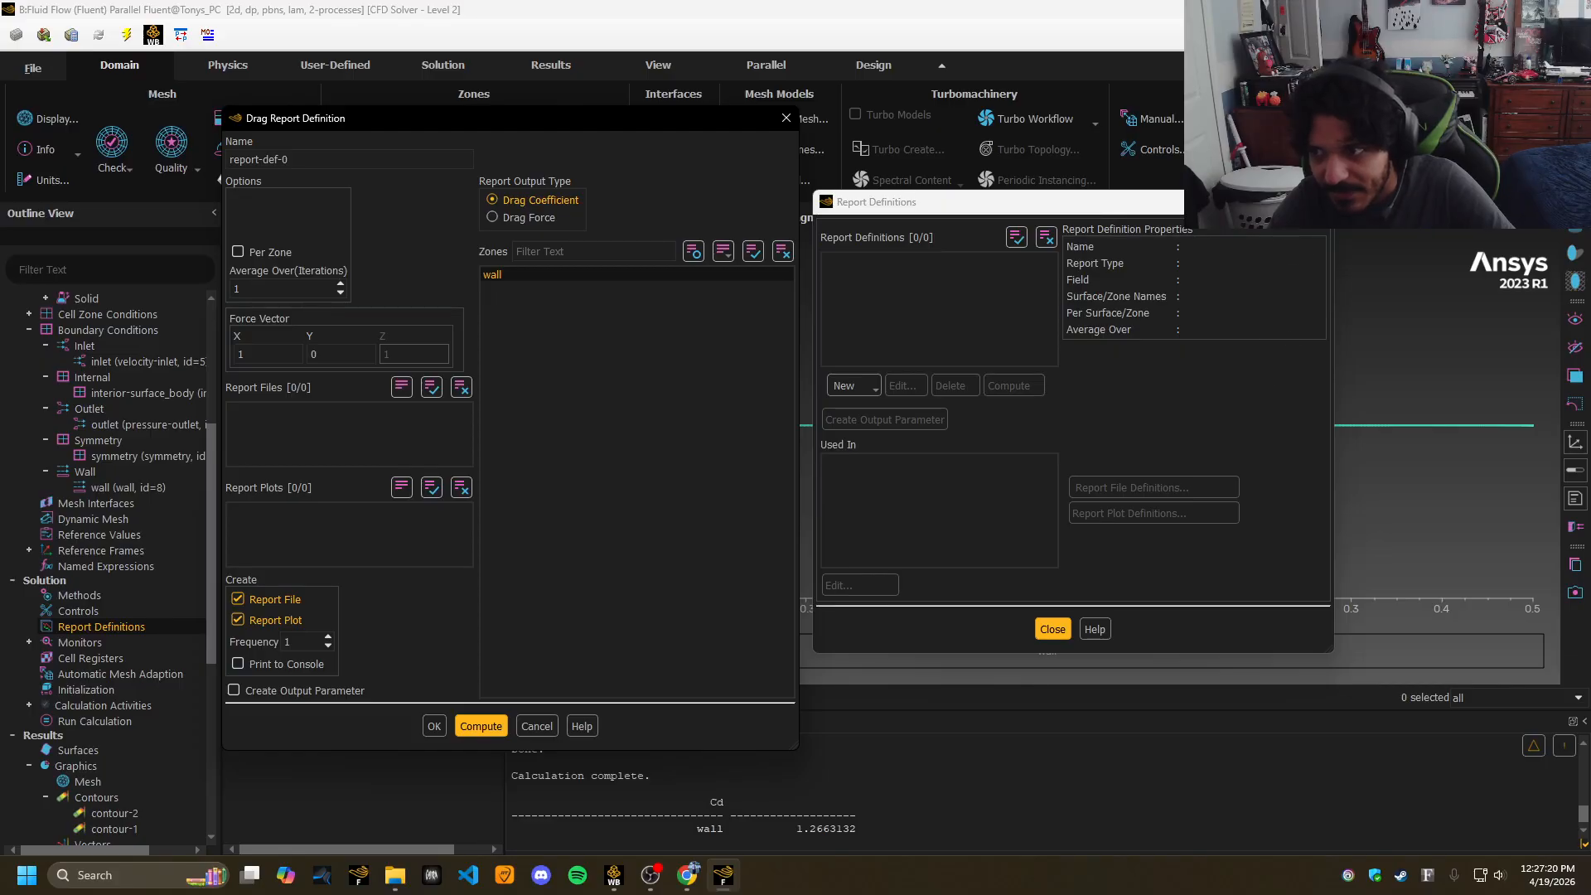
{"action": "left_click", "coordinate": [1321, 202]}
{"action": "left_click", "coordinate": [787, 118]}
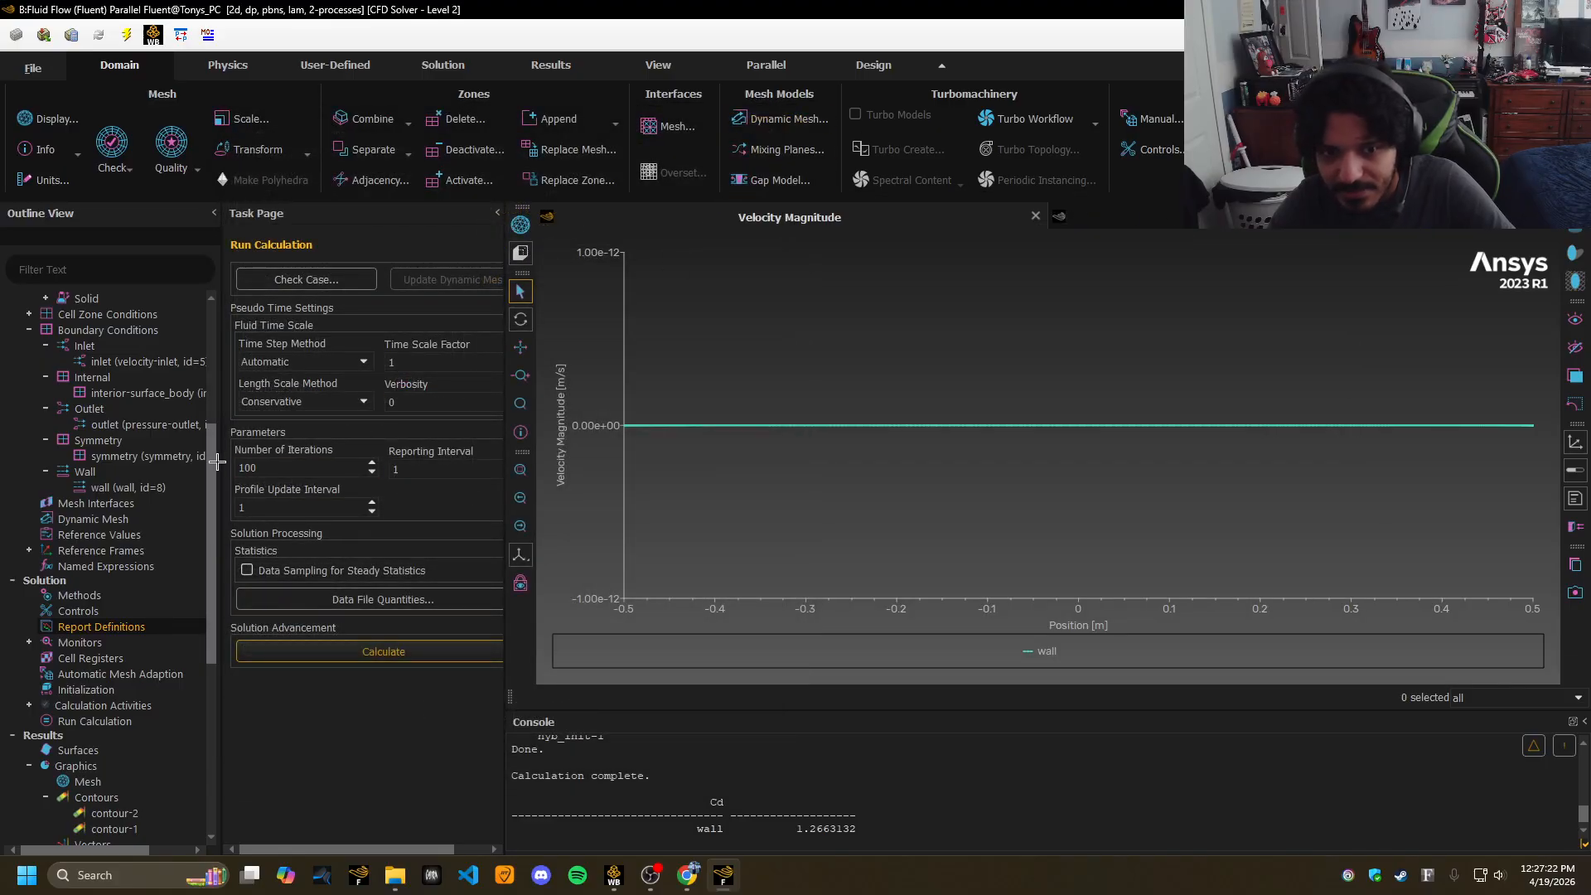
{"action": "left_click_drag", "start_coordinate": [214, 462], "coordinate": [235, 320]}
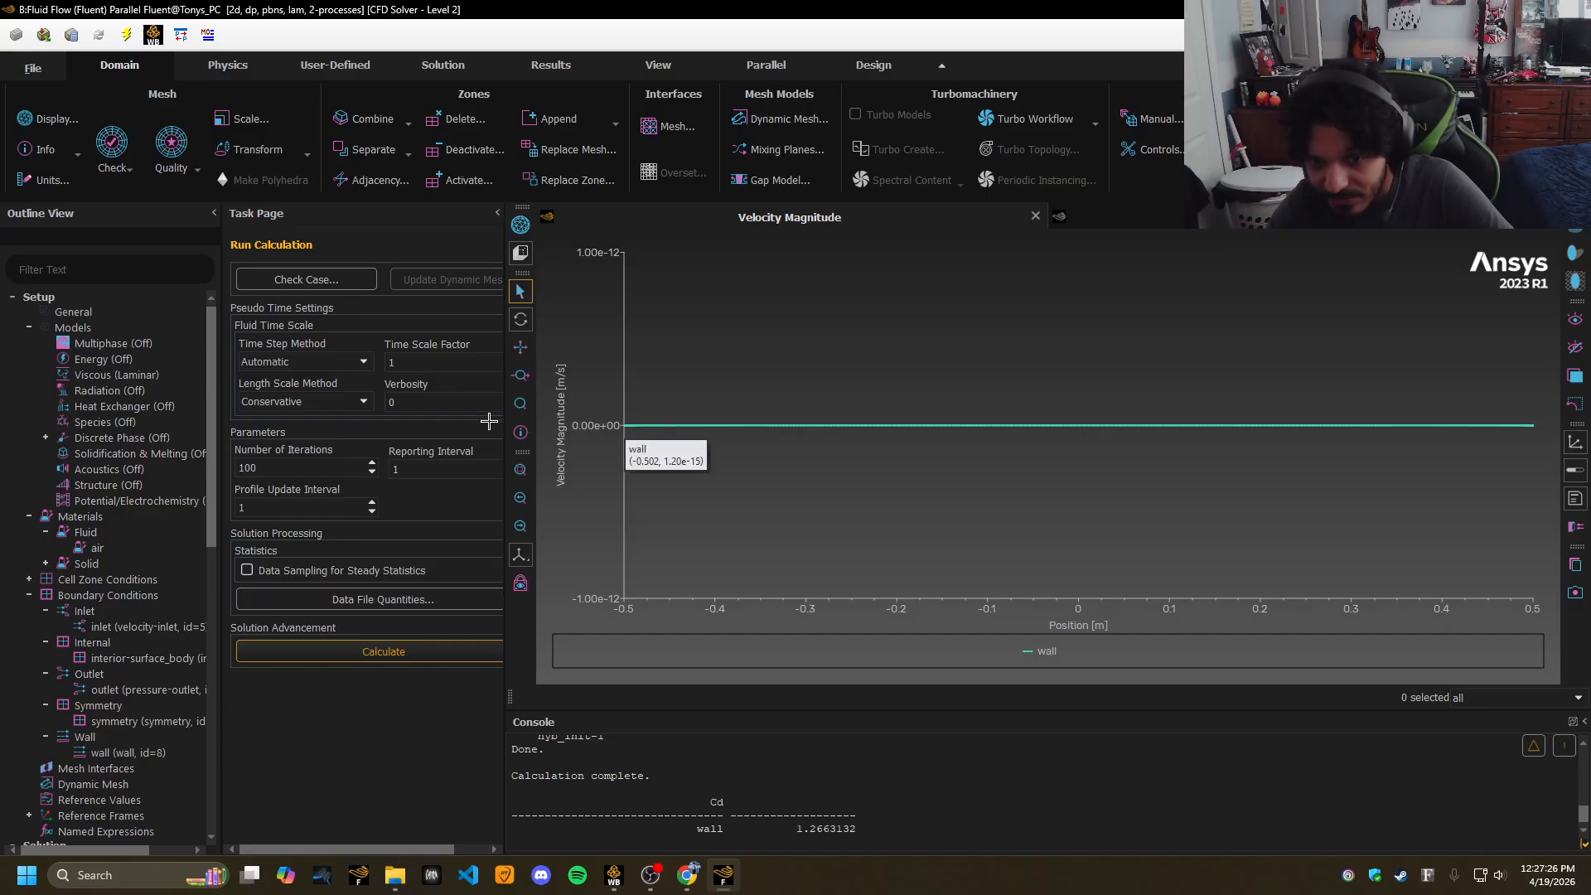
{"action": "mouse_move", "coordinate": [212, 311]}
{"action": "left_mouse_down"}
{"action": "mouse_move", "coordinate": [213, 325]}
{"action": "mouse_move", "coordinate": [210, 289]}
{"action": "left_mouse_up"}
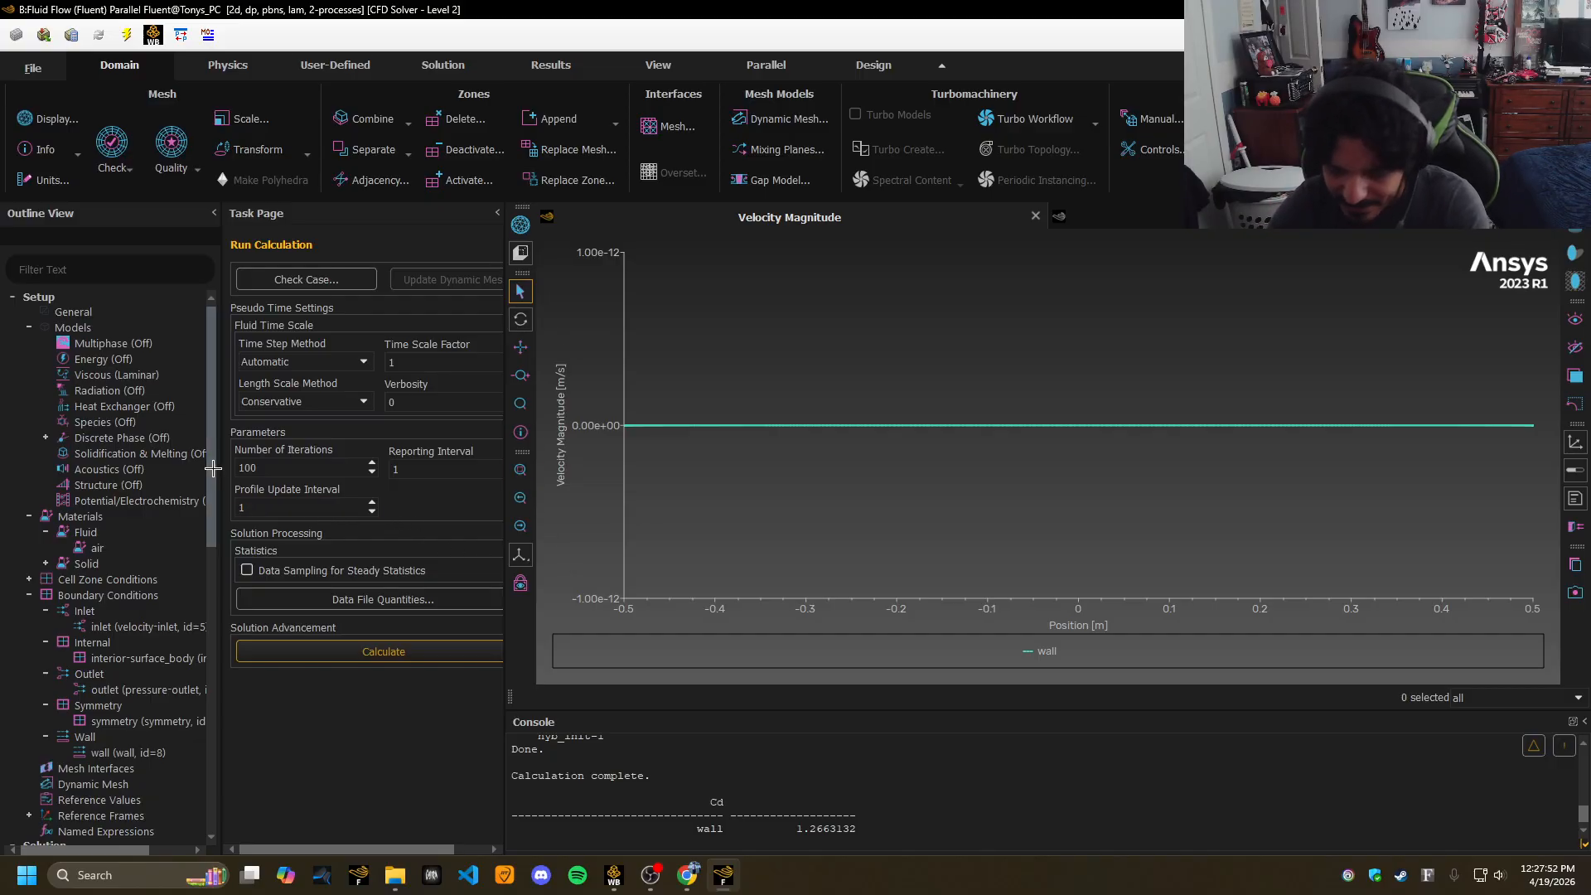
{"action": "scroll", "coordinate": [213, 448], "scroll_direction": "down", "scroll_amount": 1}
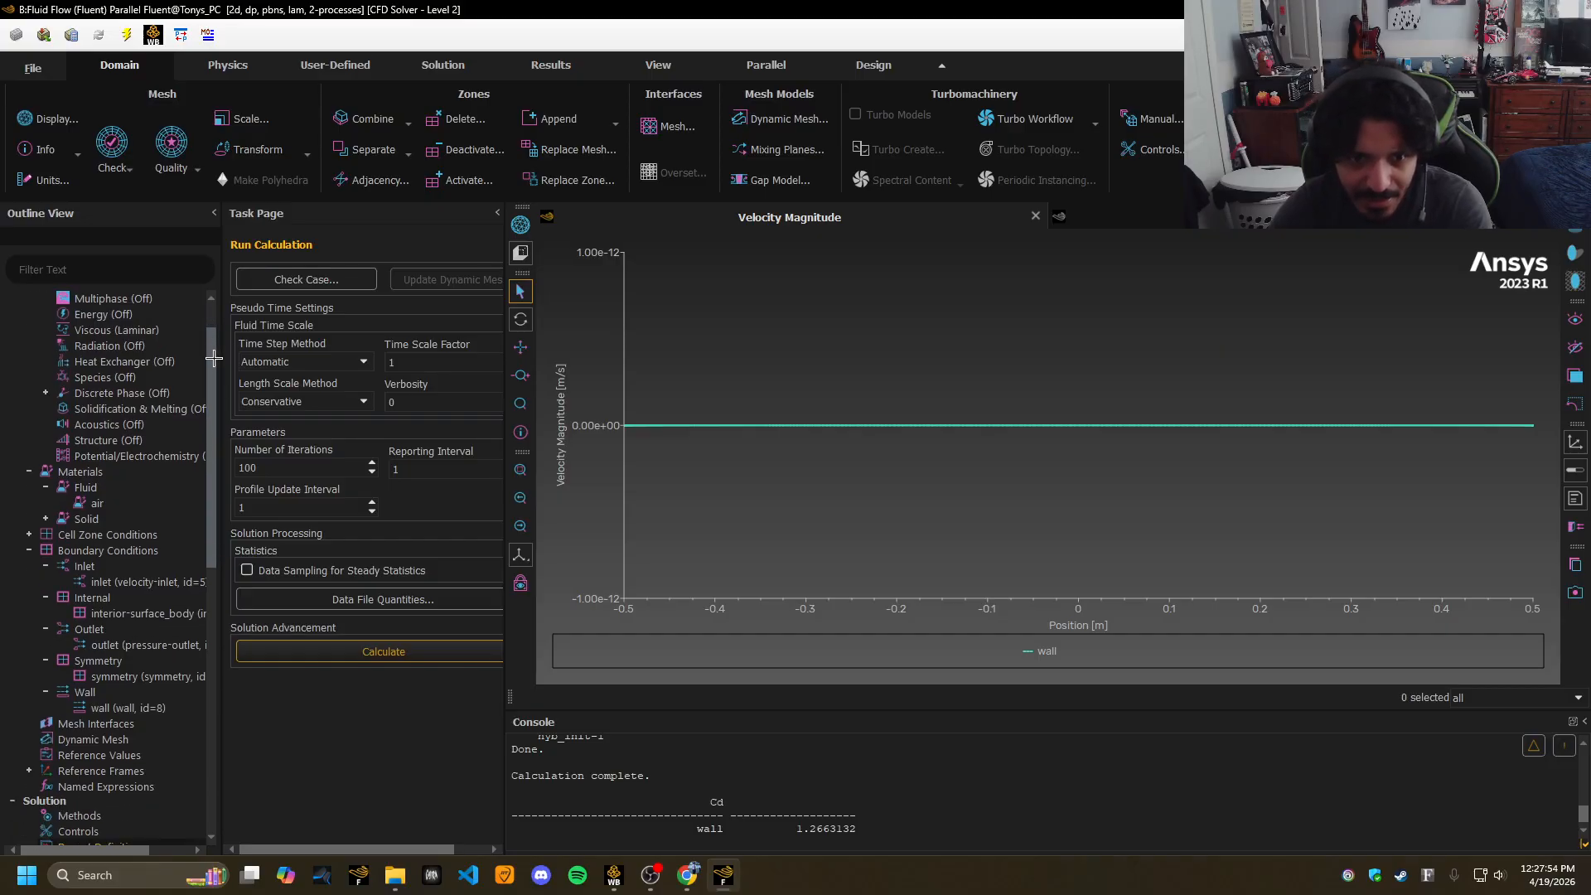
{"action": "scroll", "coordinate": [214, 358], "scroll_direction": "up", "scroll_amount": 1}
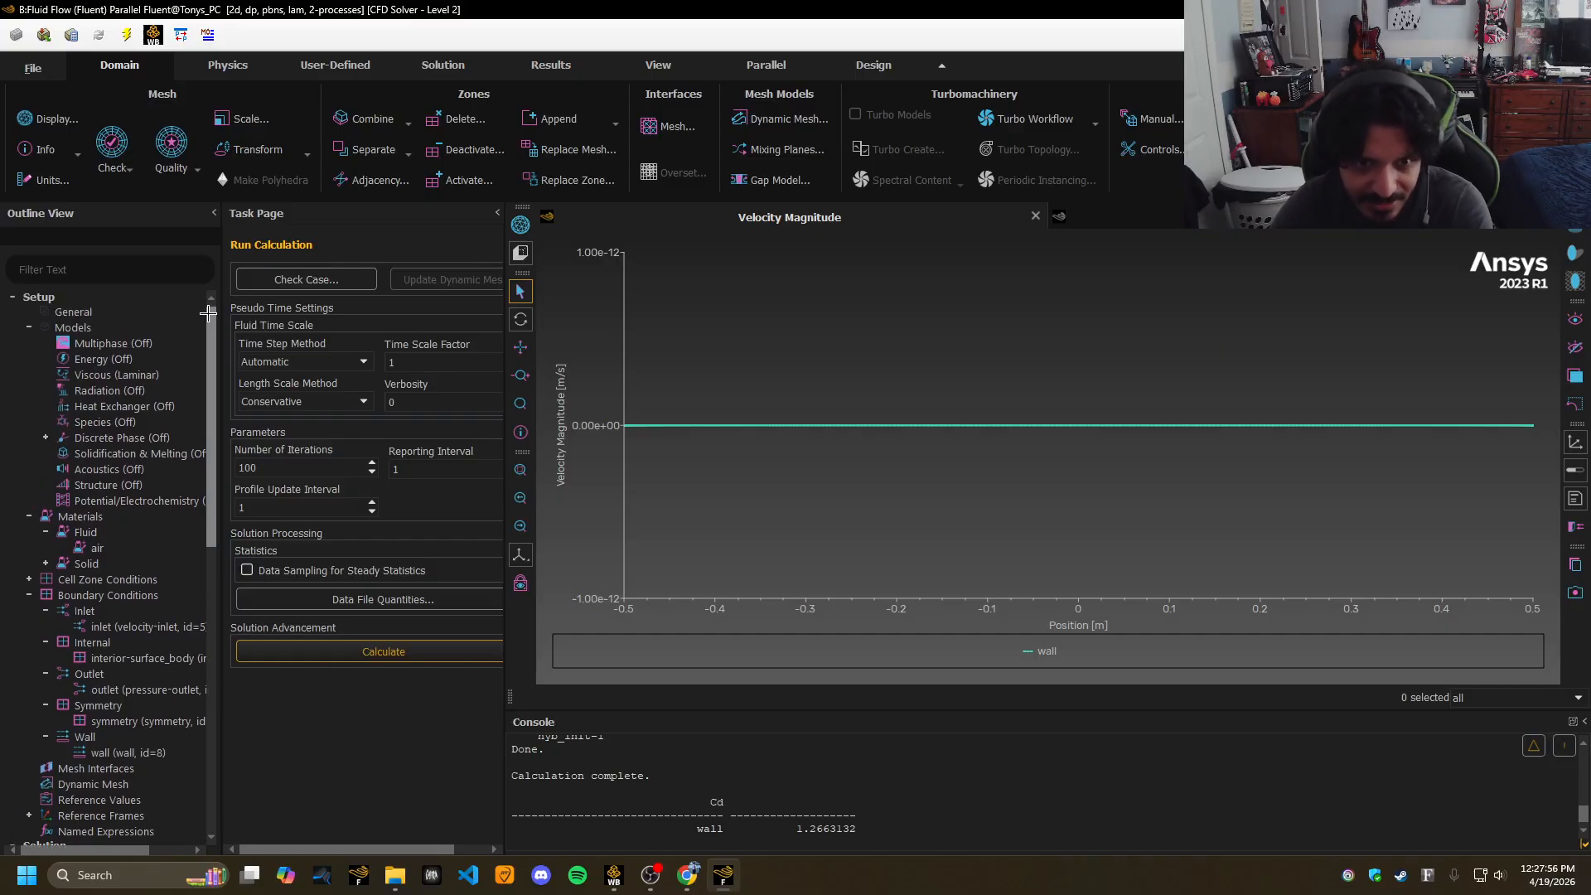
{"action": "left_click", "coordinate": [184, 328]}
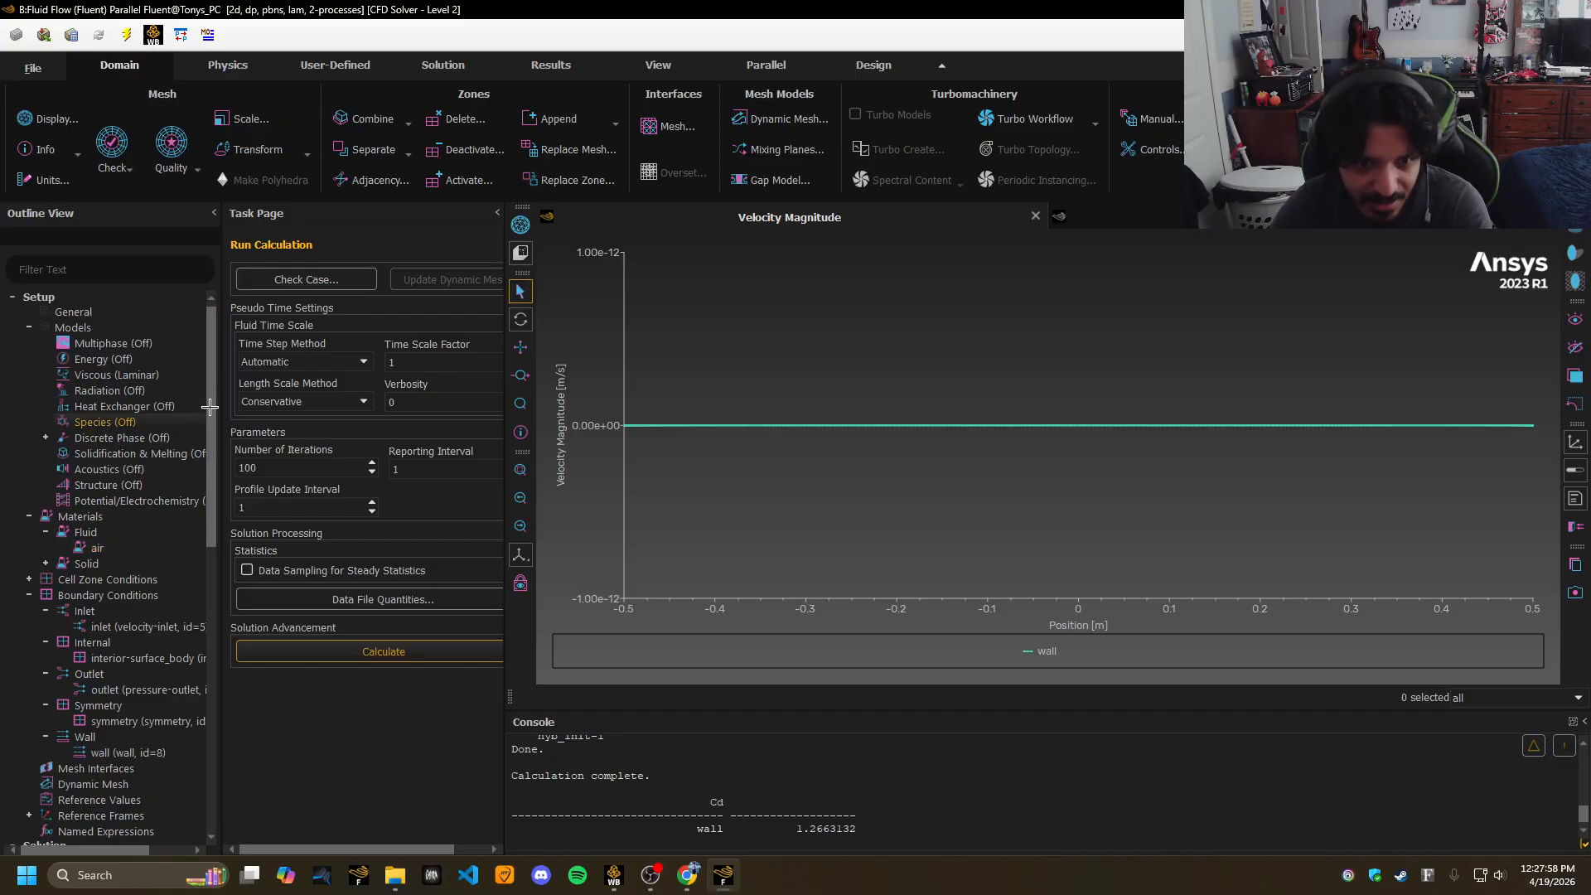
{"action": "scroll", "coordinate": [213, 417], "scroll_direction": "down", "scroll_amount": 1}
{"action": "scroll", "coordinate": [221, 375], "scroll_direction": "up", "scroll_amount": 1}
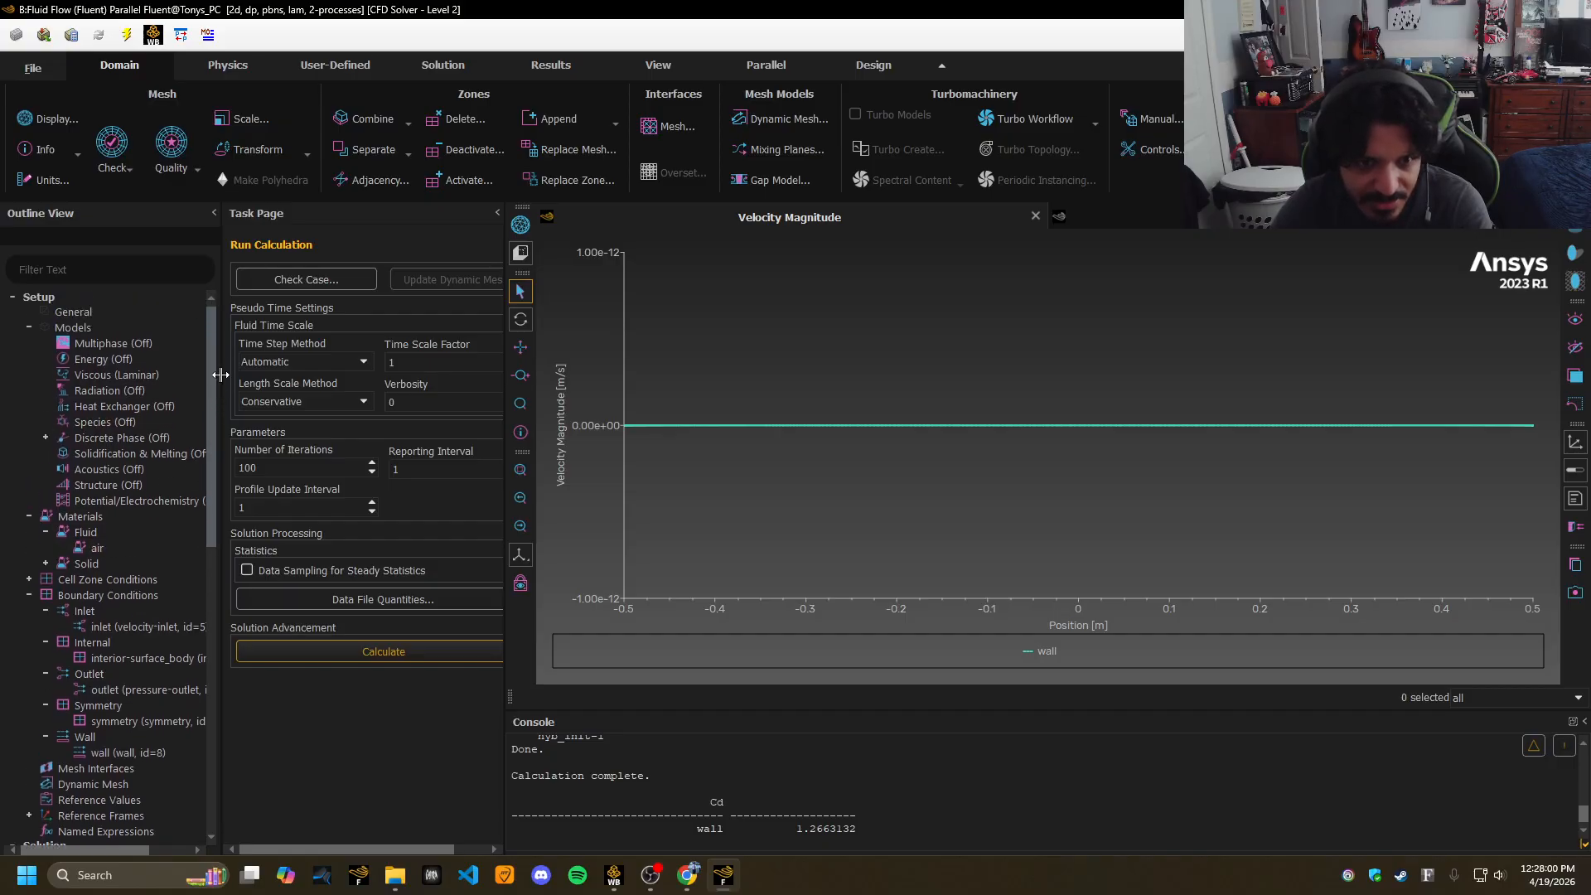
Select k-epsilon (2 eqn) with Standard settings in the Viscous model dialog and confirm.
{"action": "double_click", "coordinate": [116, 374]}
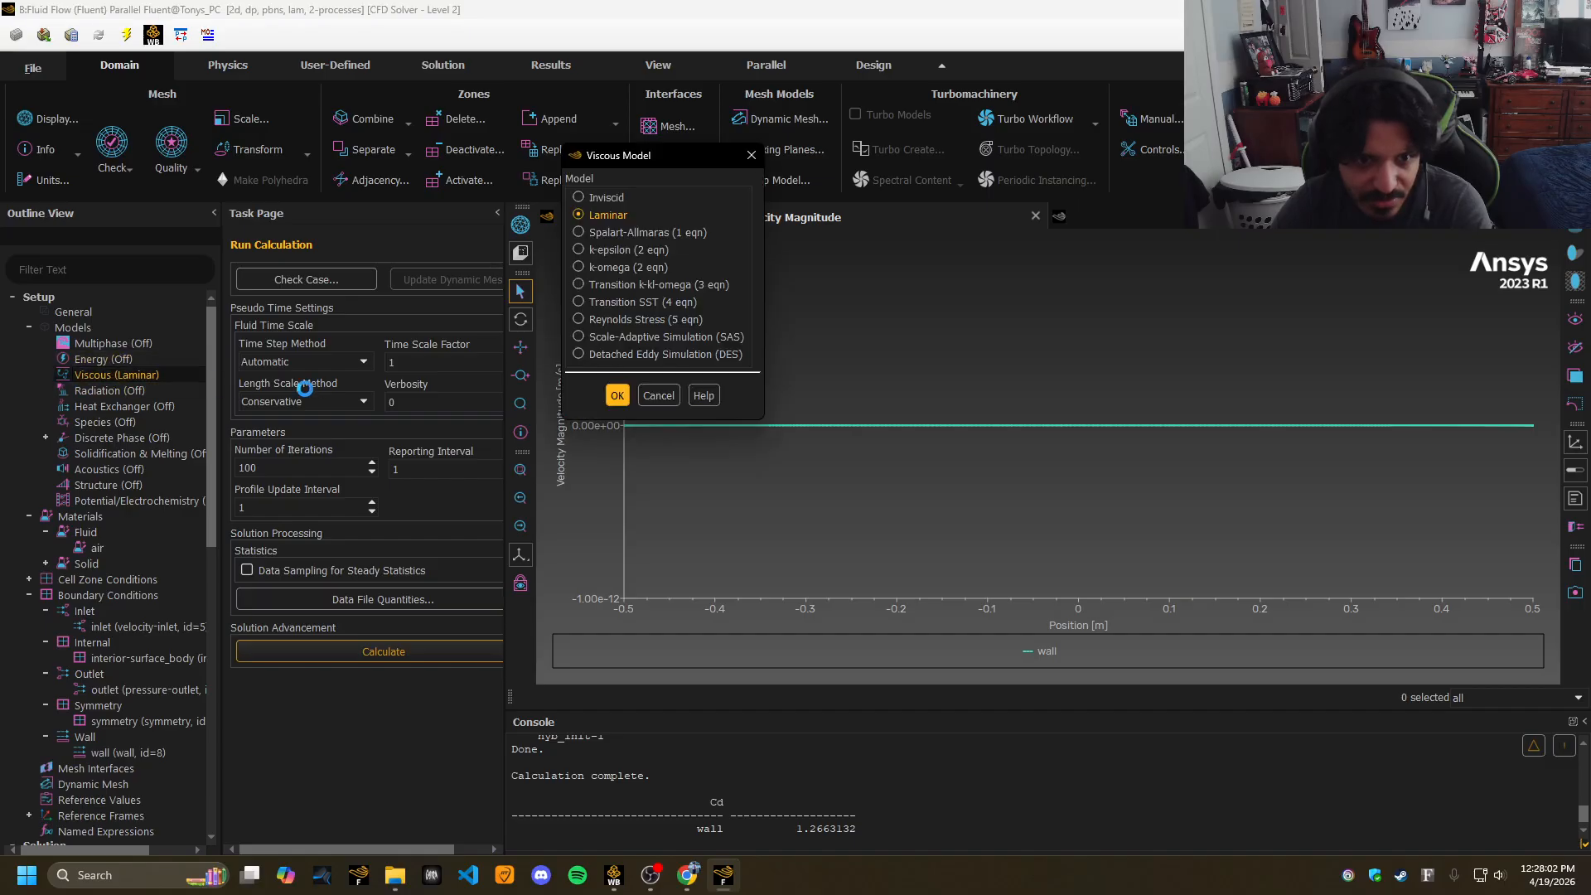
{"action": "left_click", "coordinate": [578, 250]}
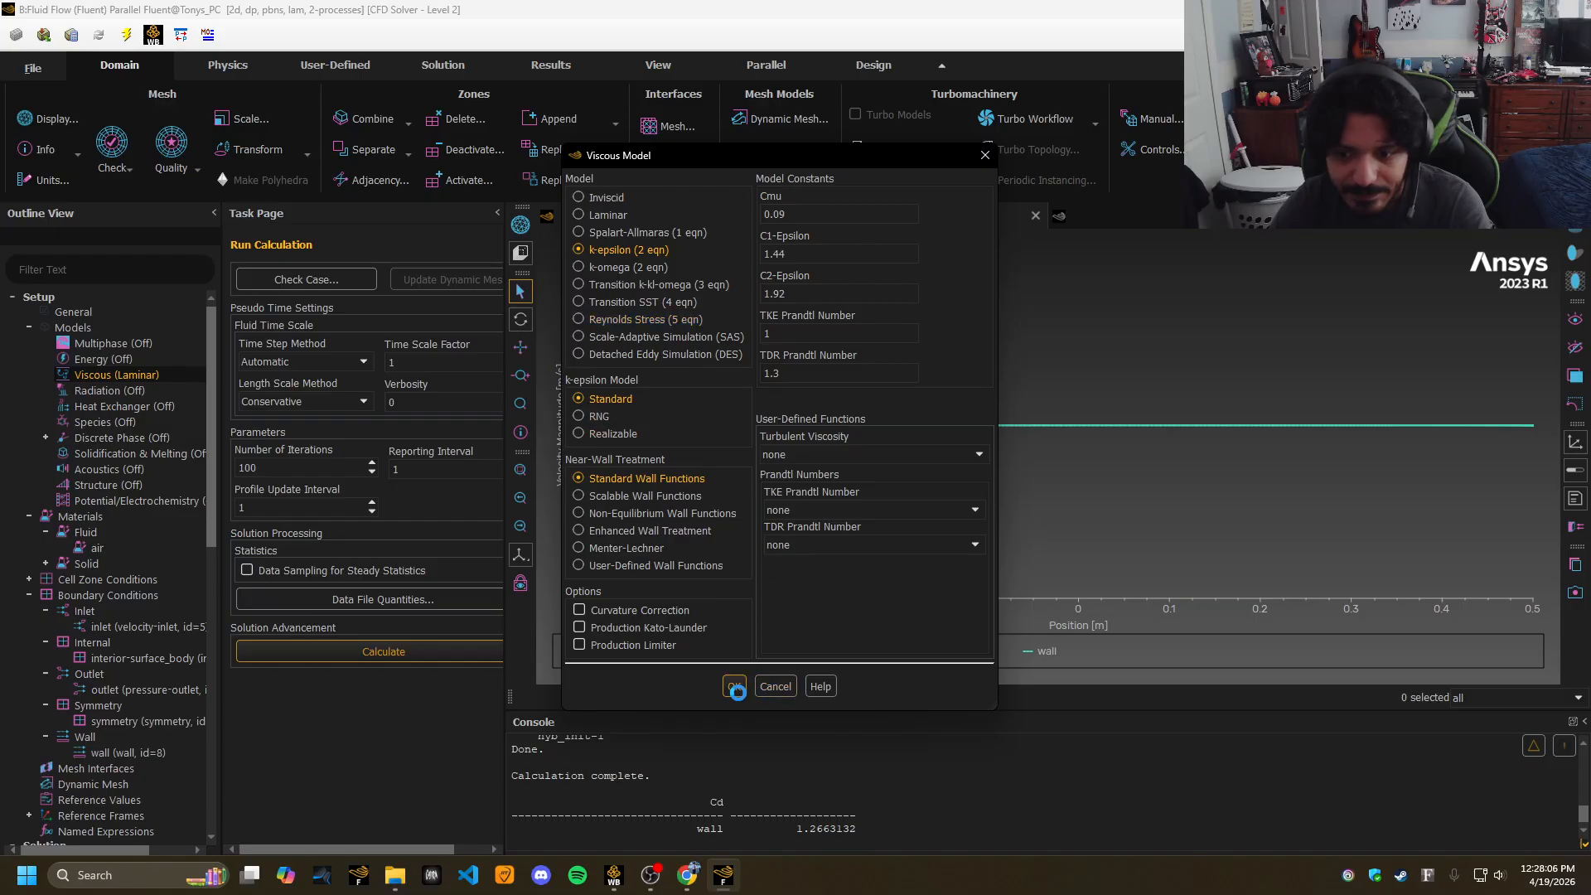
{"action": "left_click", "coordinate": [736, 688]}
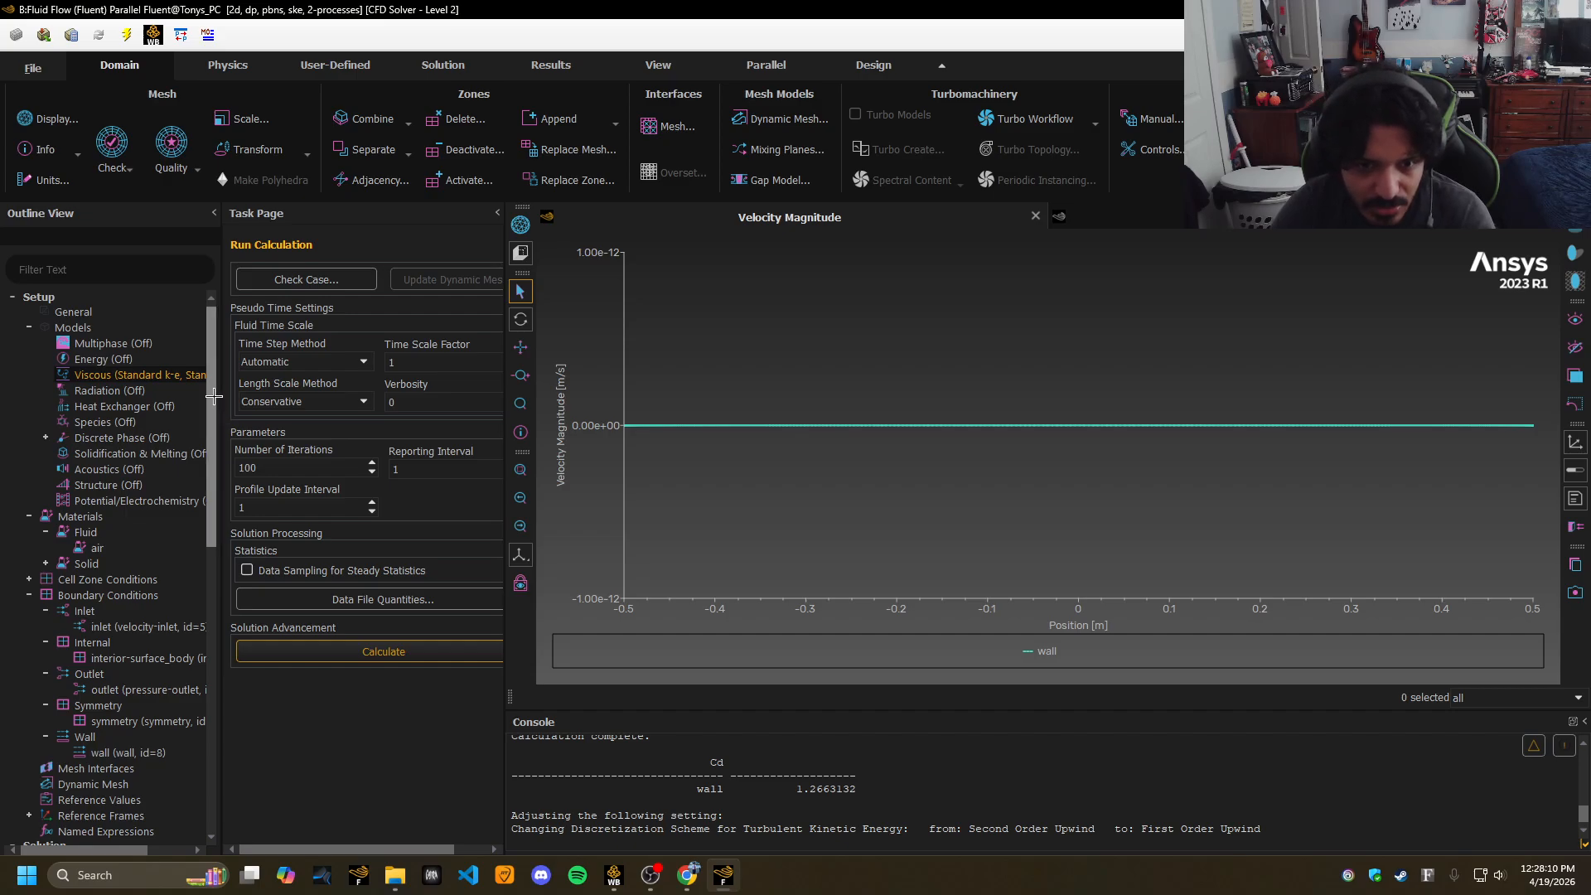
{"action": "scroll", "coordinate": [215, 408], "scroll_direction": "down", "scroll_amount": 1}
{"action": "scroll", "coordinate": [216, 408], "scroll_direction": "down", "scroll_amount": 1}
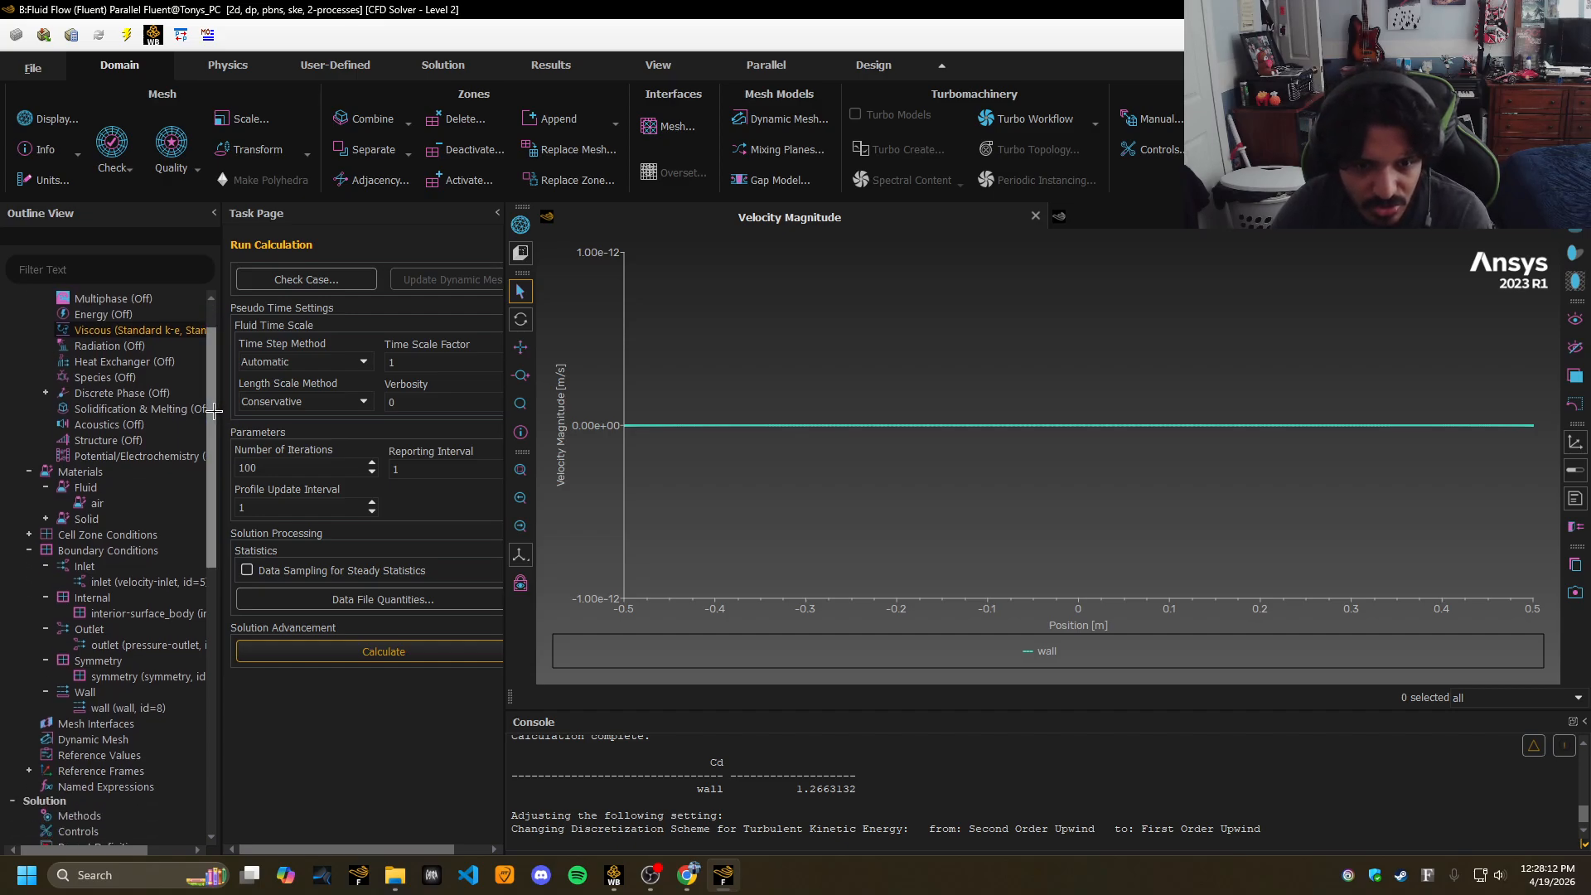
{"action": "scroll", "coordinate": [215, 411], "scroll_direction": "up", "scroll_amount": 3}
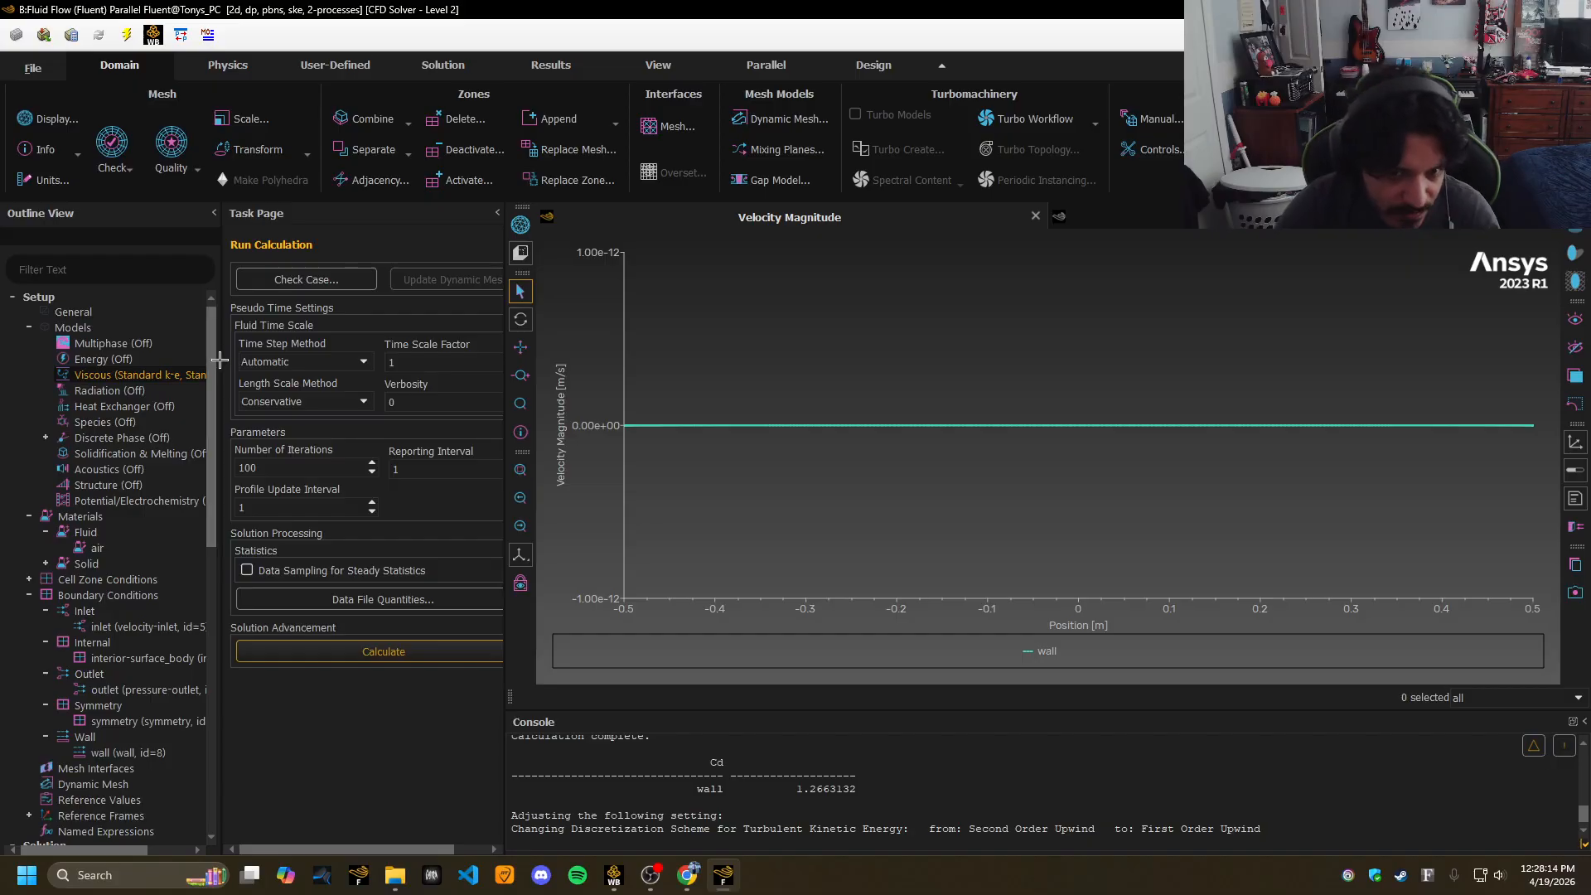
{"action": "scroll", "coordinate": [216, 369], "scroll_direction": "down", "scroll_amount": 1}
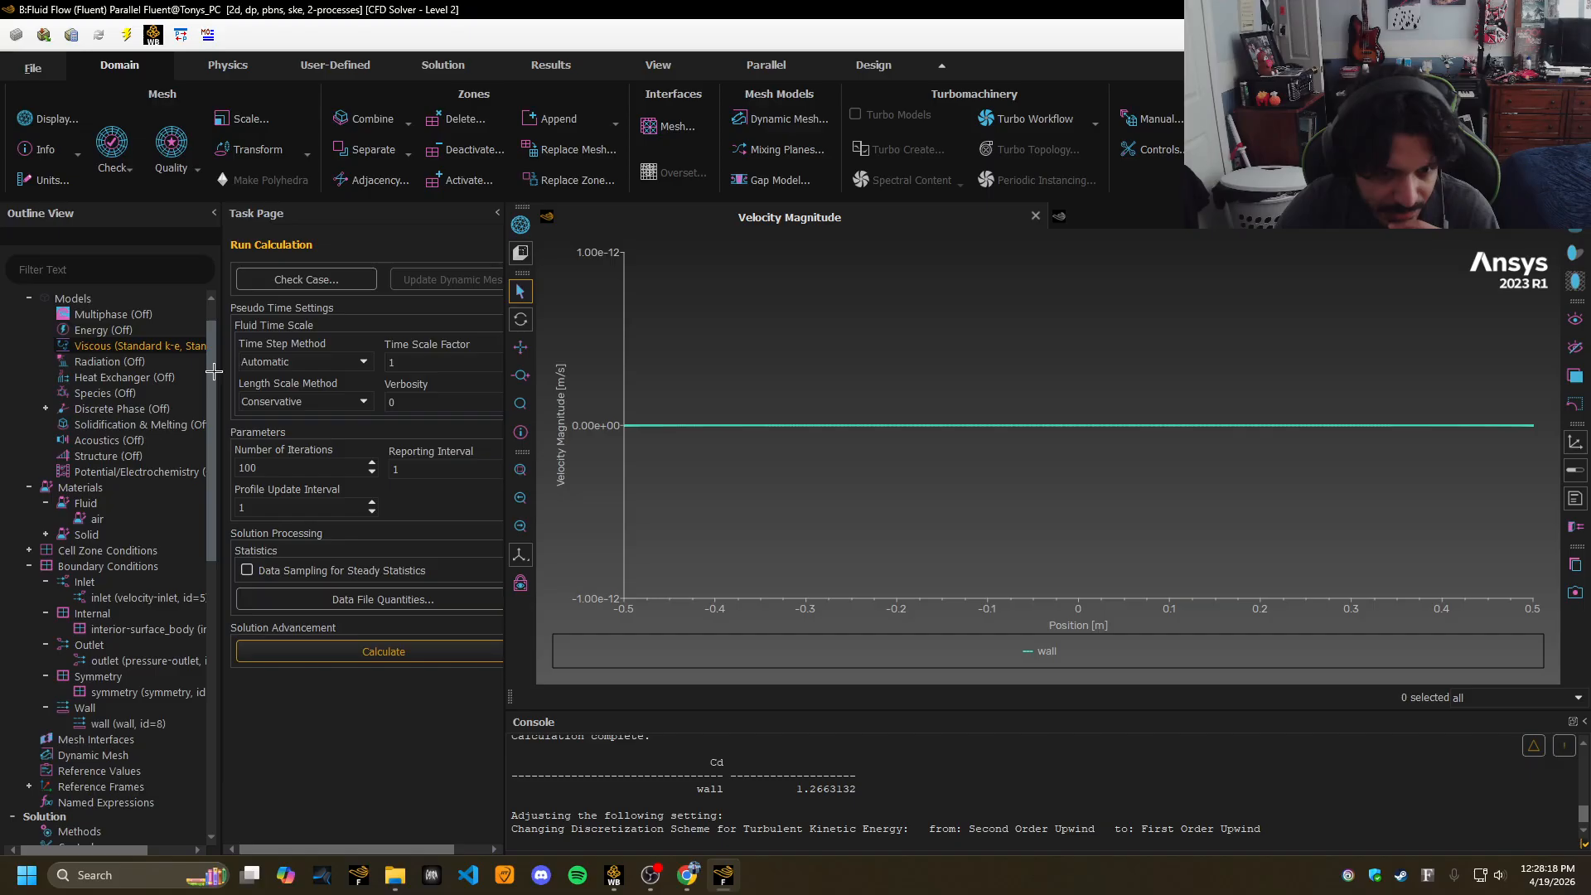
{"action": "left_click_drag", "start_coordinate": [214, 371], "coordinate": [214, 467]}
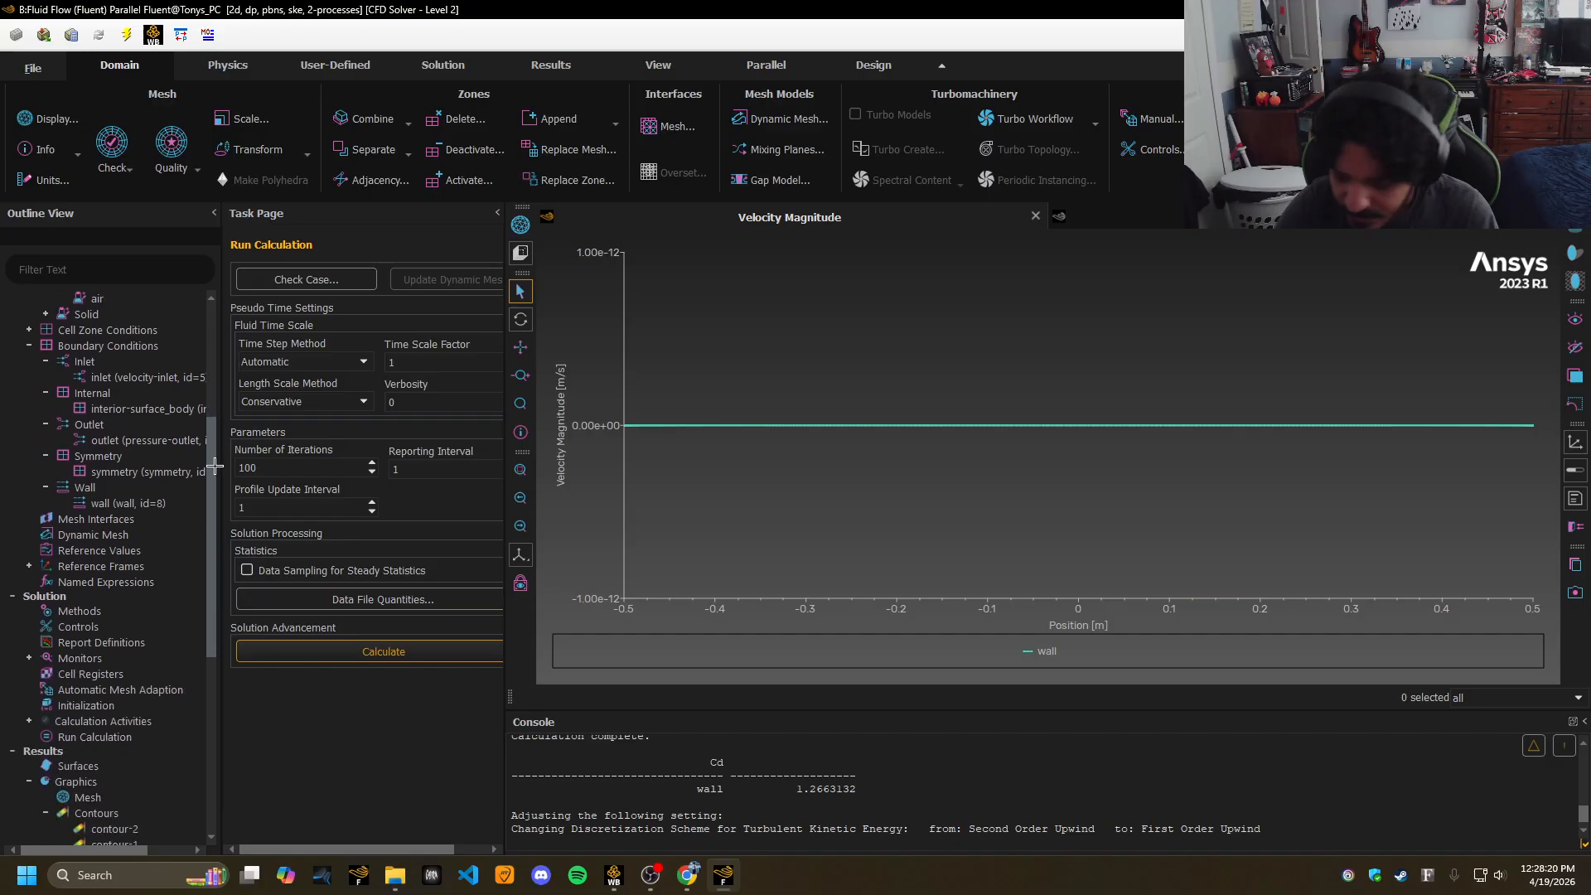
{"action": "scroll", "coordinate": [193, 402], "scroll_direction": "up", "scroll_amount": 9}
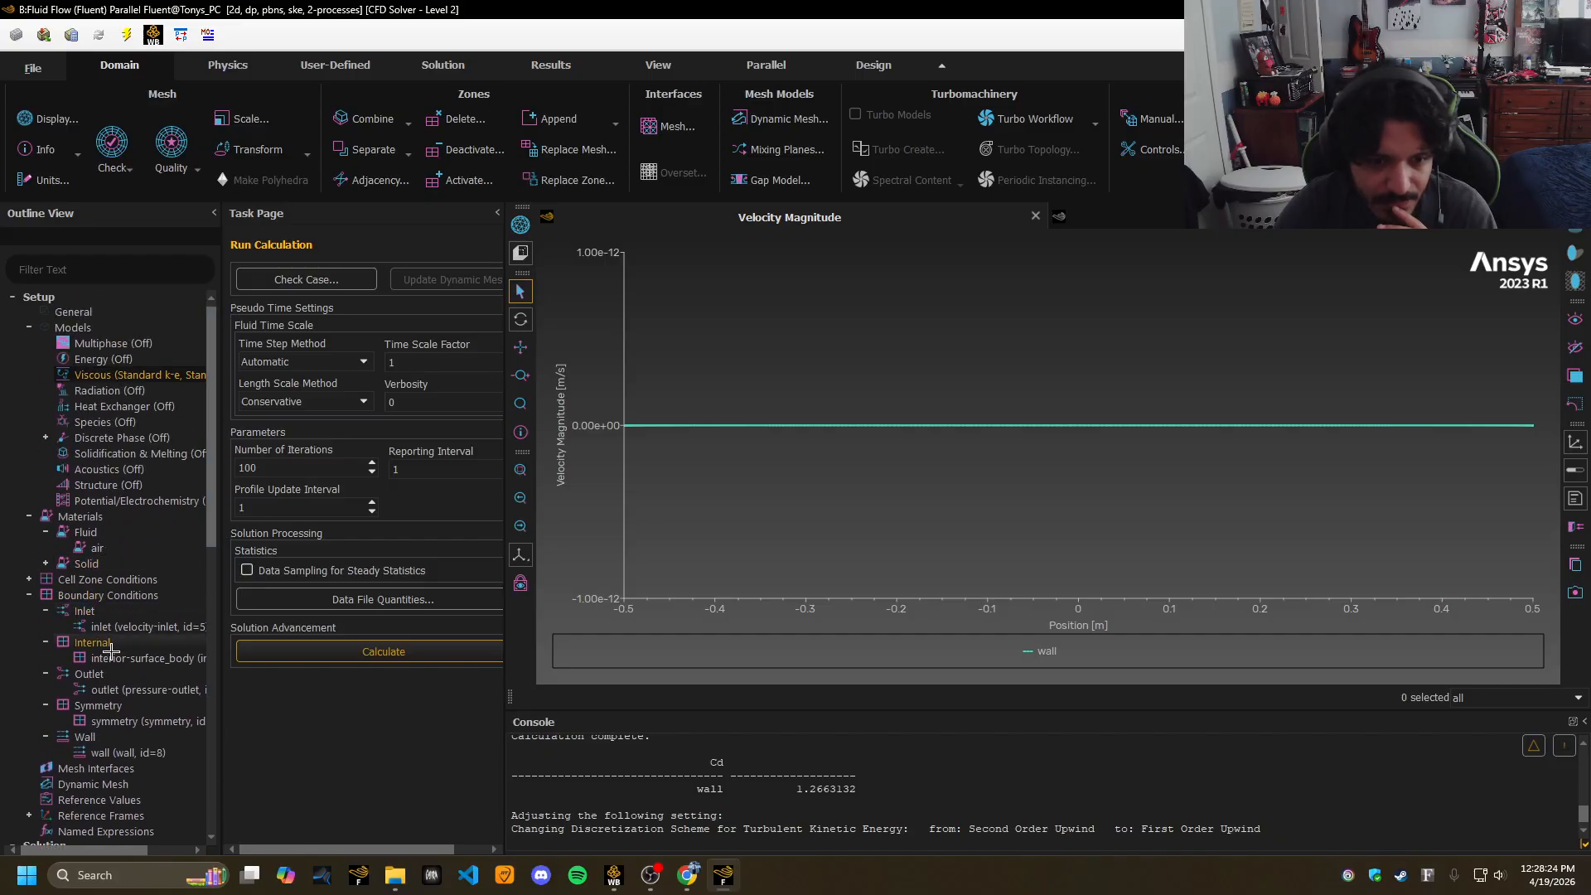
Apply 50 m/s velocity, 5% turbulent intensity and viscosity ratio 10 on the inlet.
{"action": "left_click", "coordinate": [141, 626]}
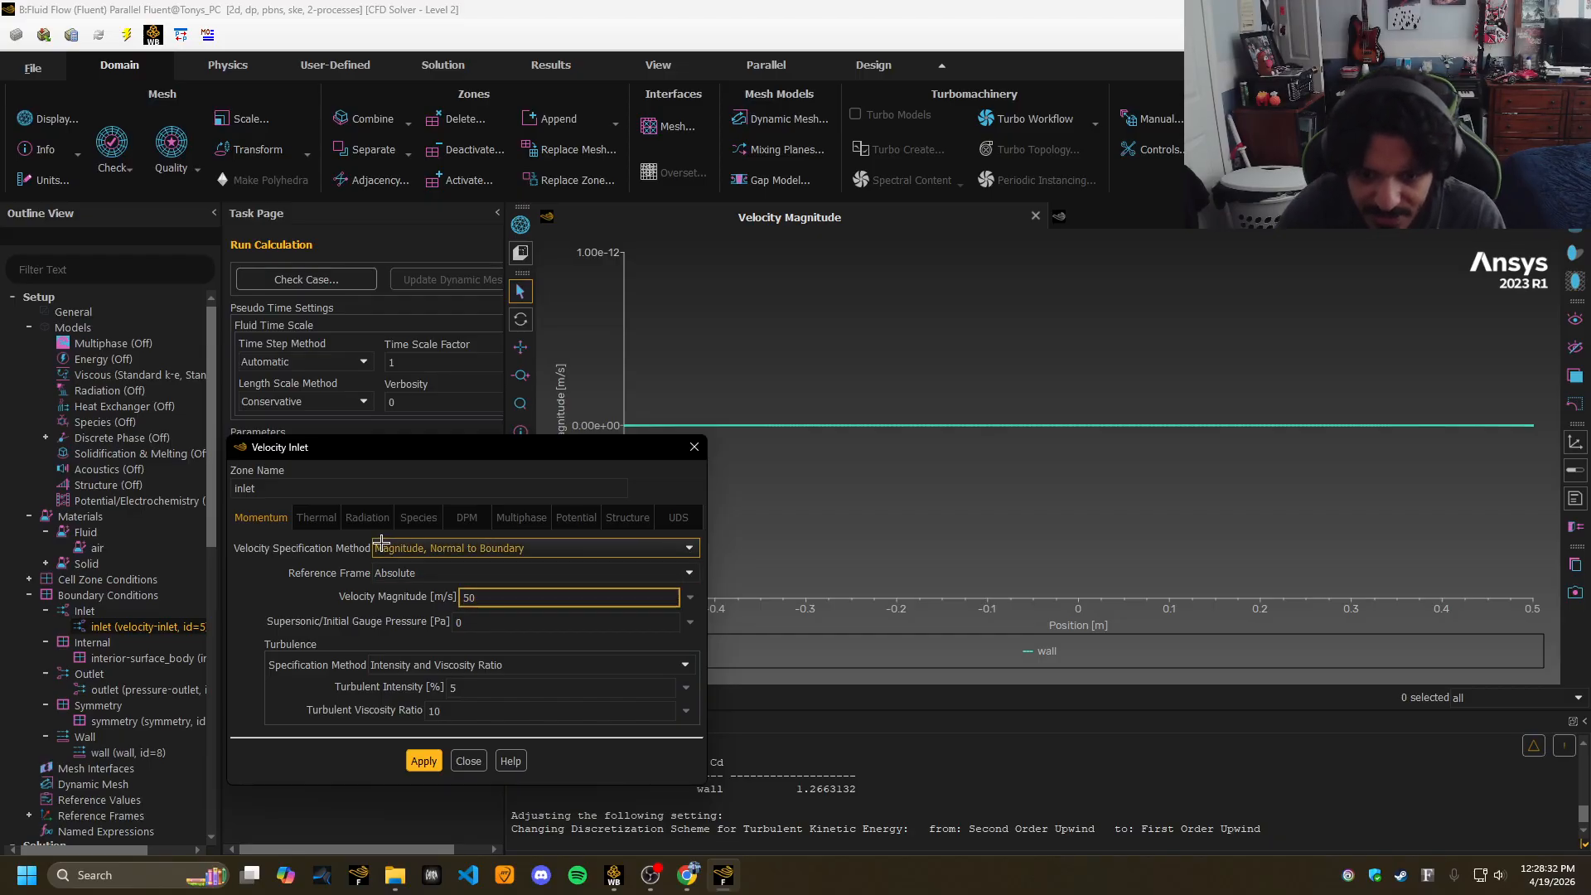
{"action": "left_click", "coordinate": [426, 764]}
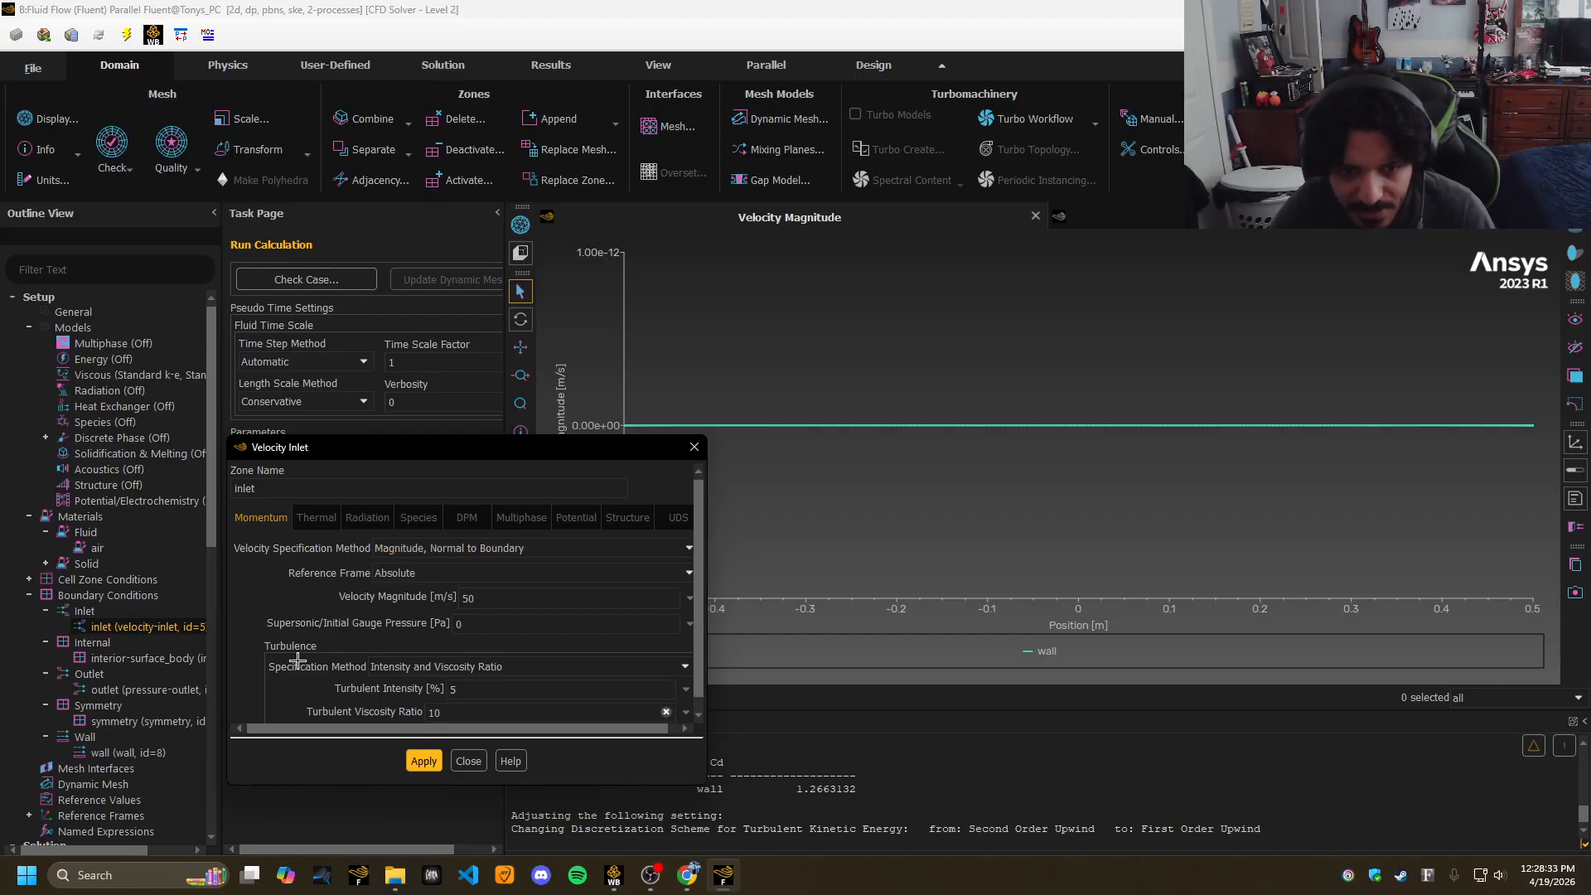
Close the inlet dialog and enter 50 m/s as the Reference Values velocity.
{"action": "left_click", "coordinate": [469, 761]}
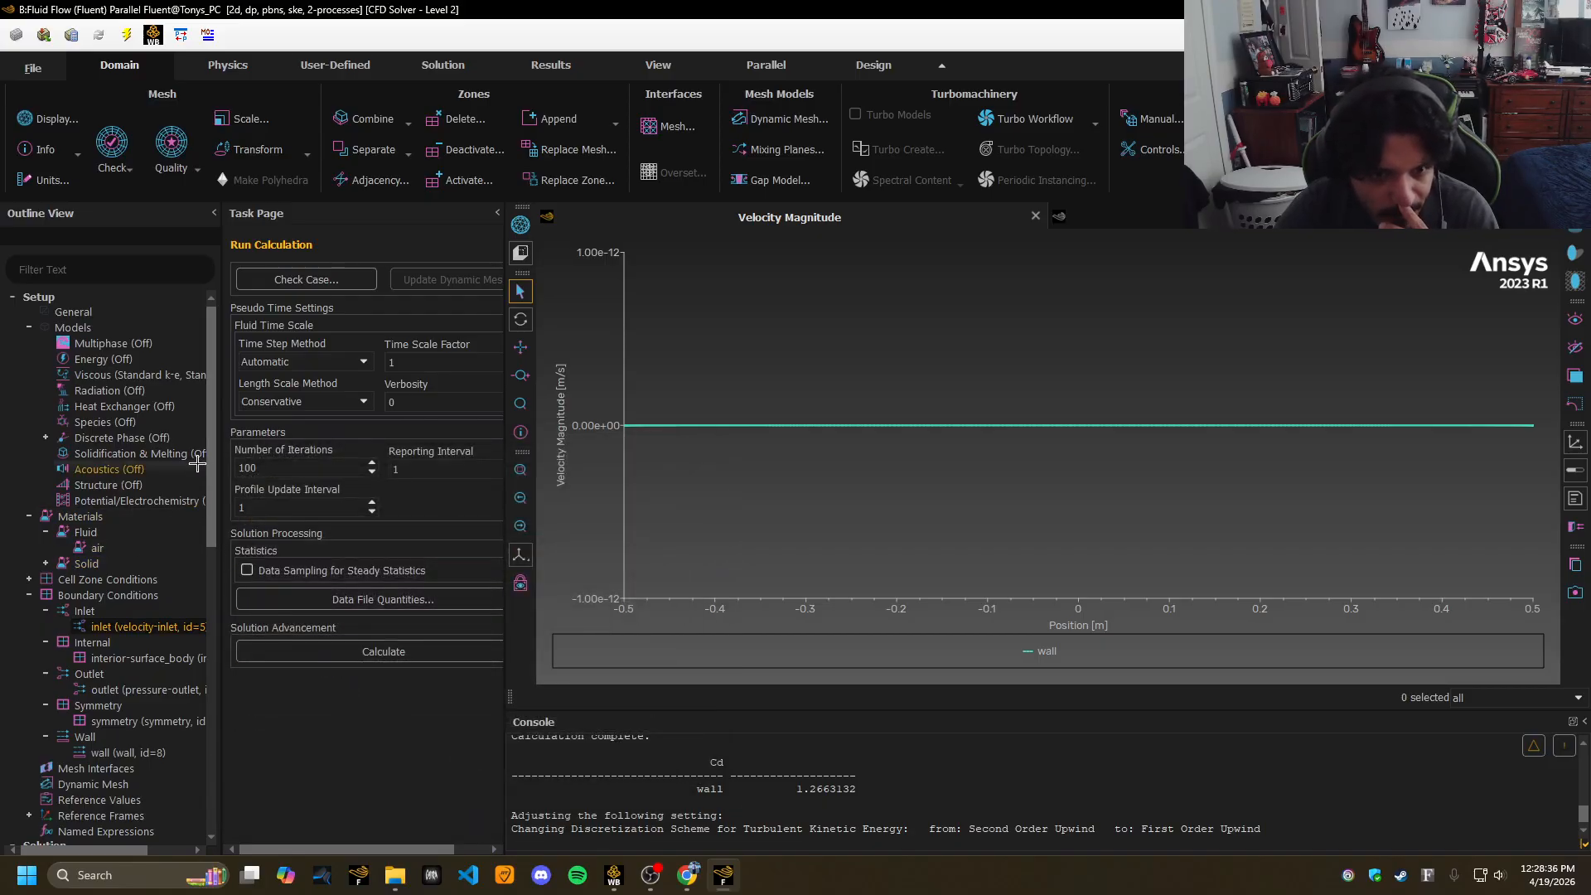
{"action": "left_click_drag", "start_coordinate": [209, 462], "coordinate": [216, 530]}
{"action": "left_click", "coordinate": [98, 645]}
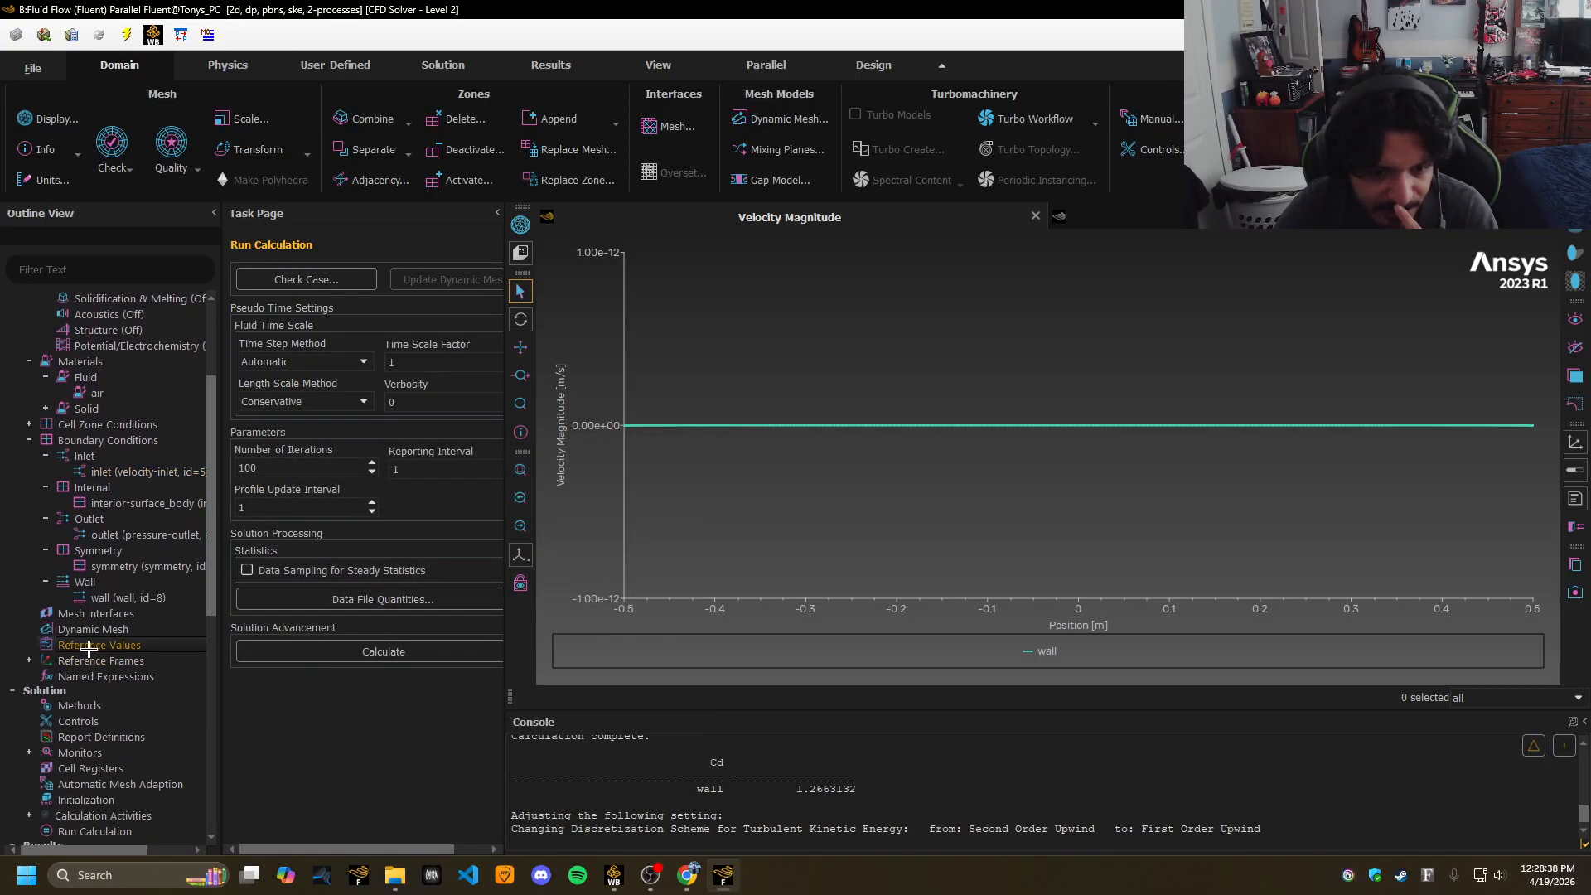
{"action": "left_click", "coordinate": [415, 489]}
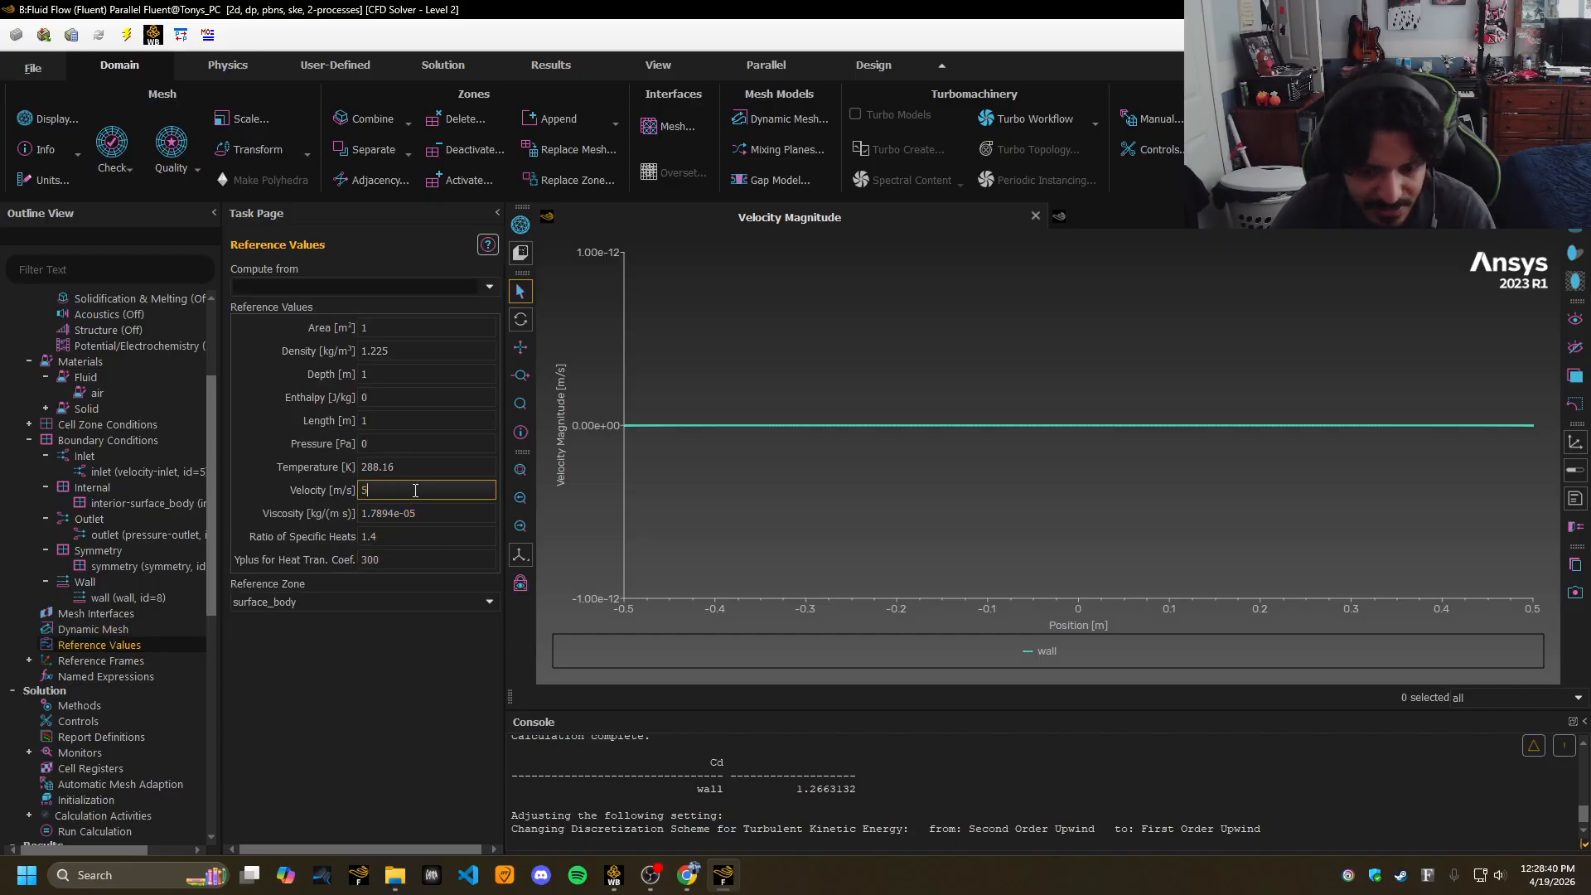
{"action": "type", "text": "0"}
{"action": "scroll", "coordinate": [145, 684], "scroll_direction": "down", "scroll_amount": 5}
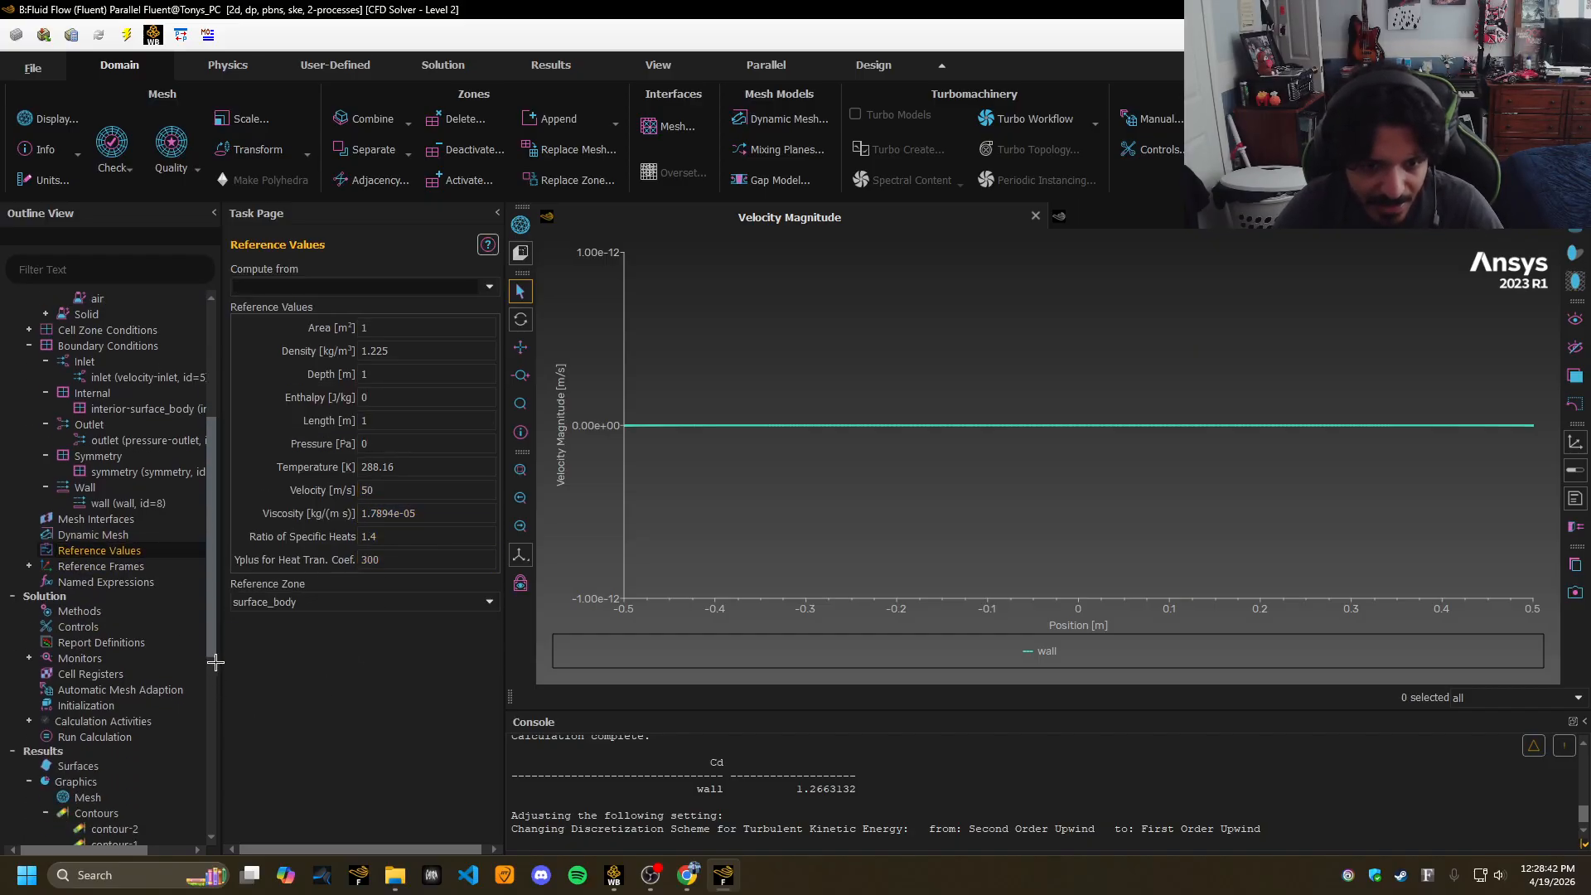
{"action": "left_click", "coordinate": [106, 611]}
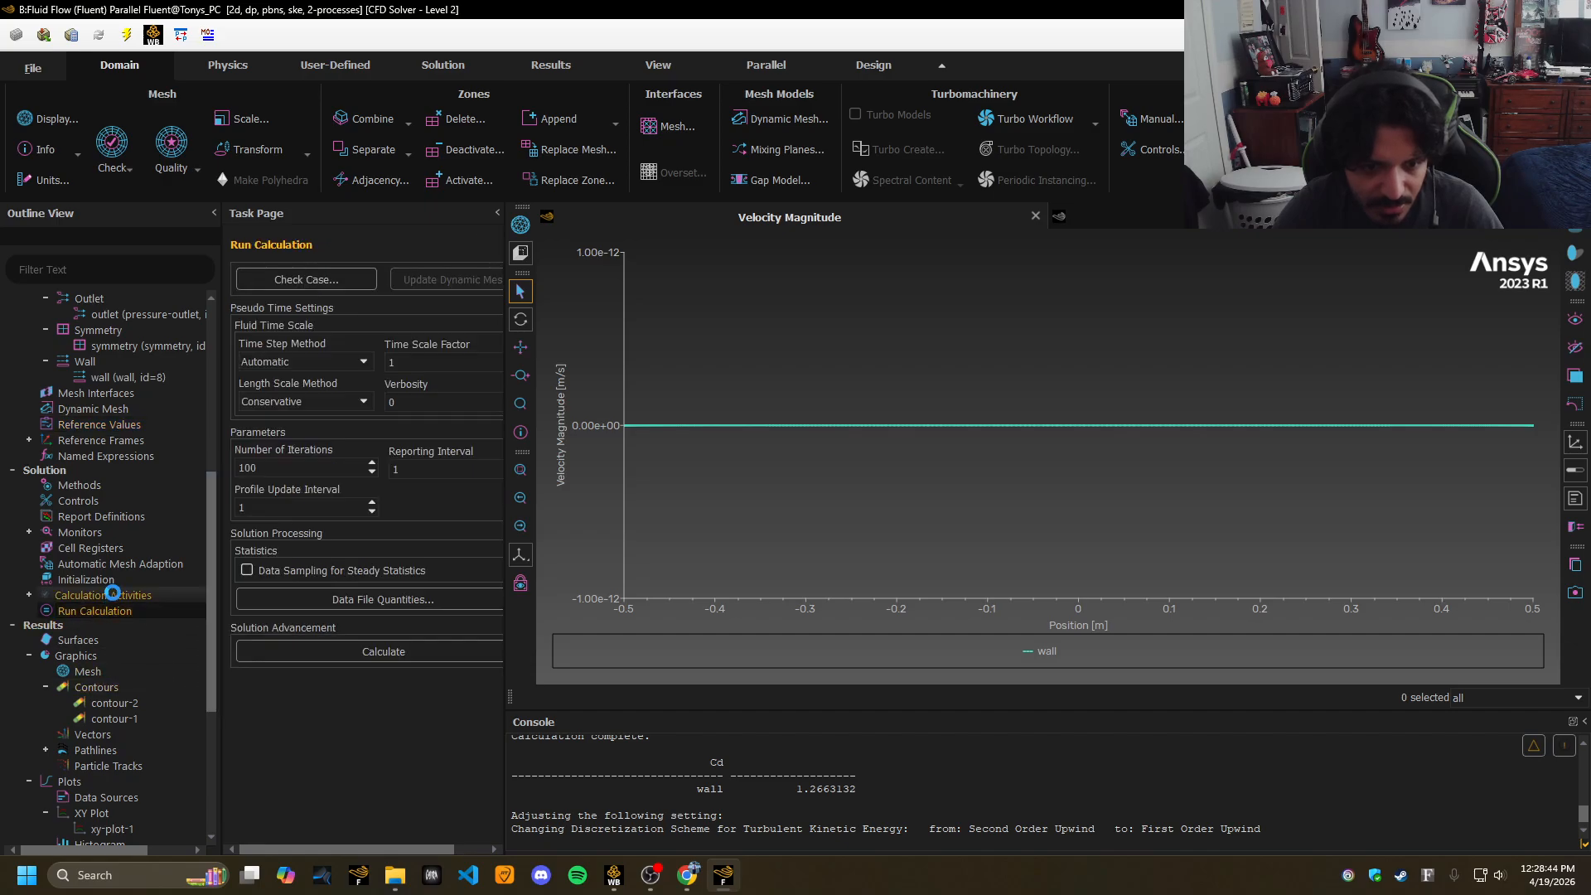
{"action": "left_click", "coordinate": [110, 578]}
Hybrid-initialize, discarding old data, and run the k-epsilon case until it converges at iteration 68.
{"action": "left_click", "coordinate": [343, 338]}
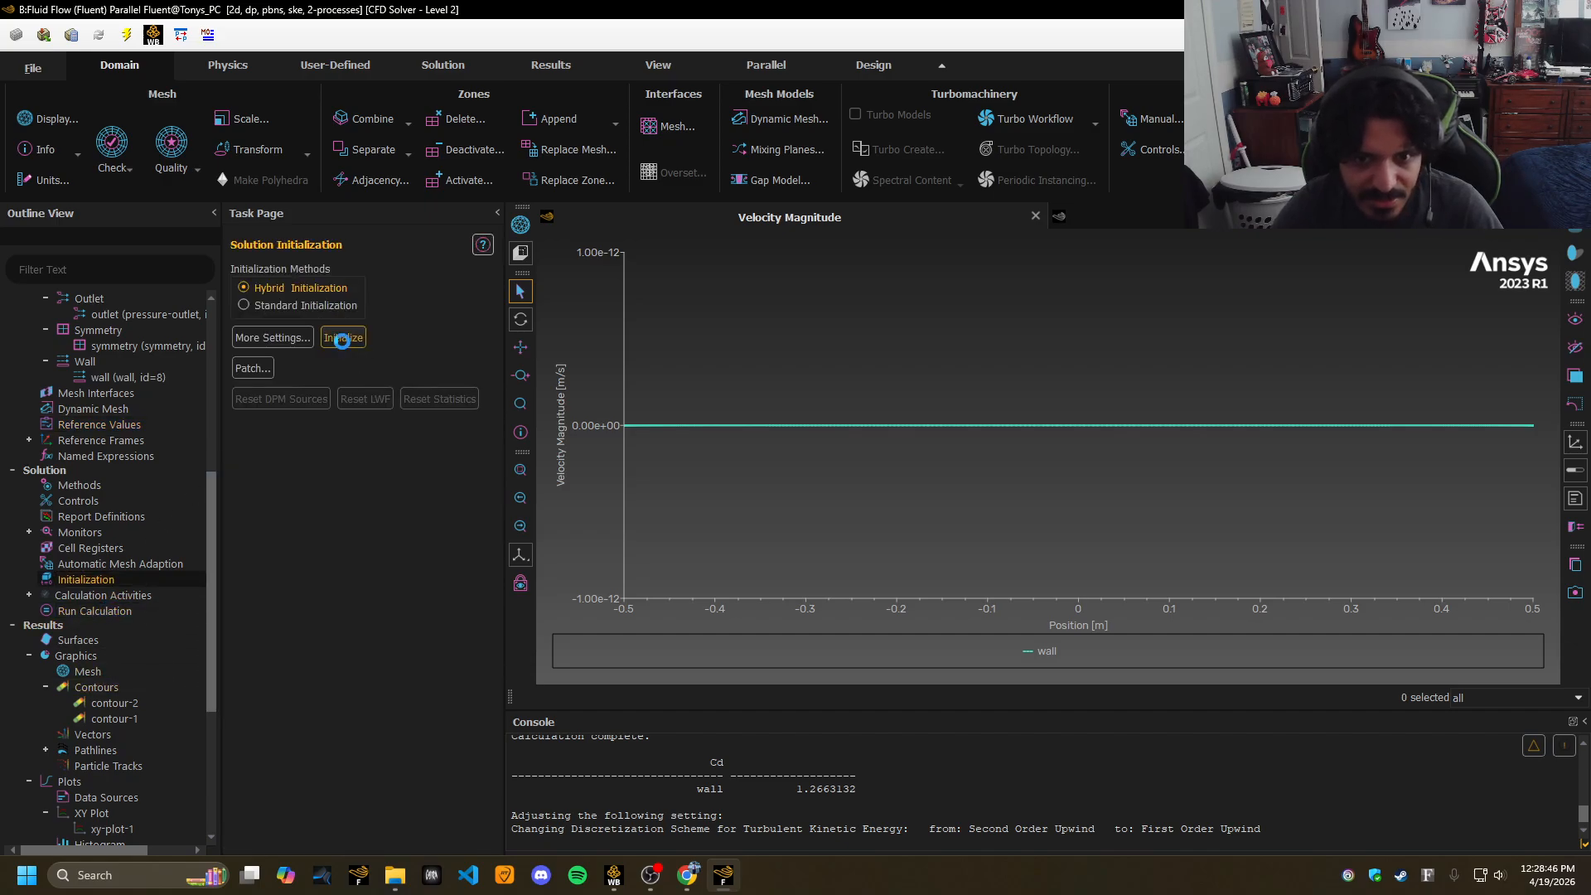
{"action": "left_click", "coordinate": [862, 463]}
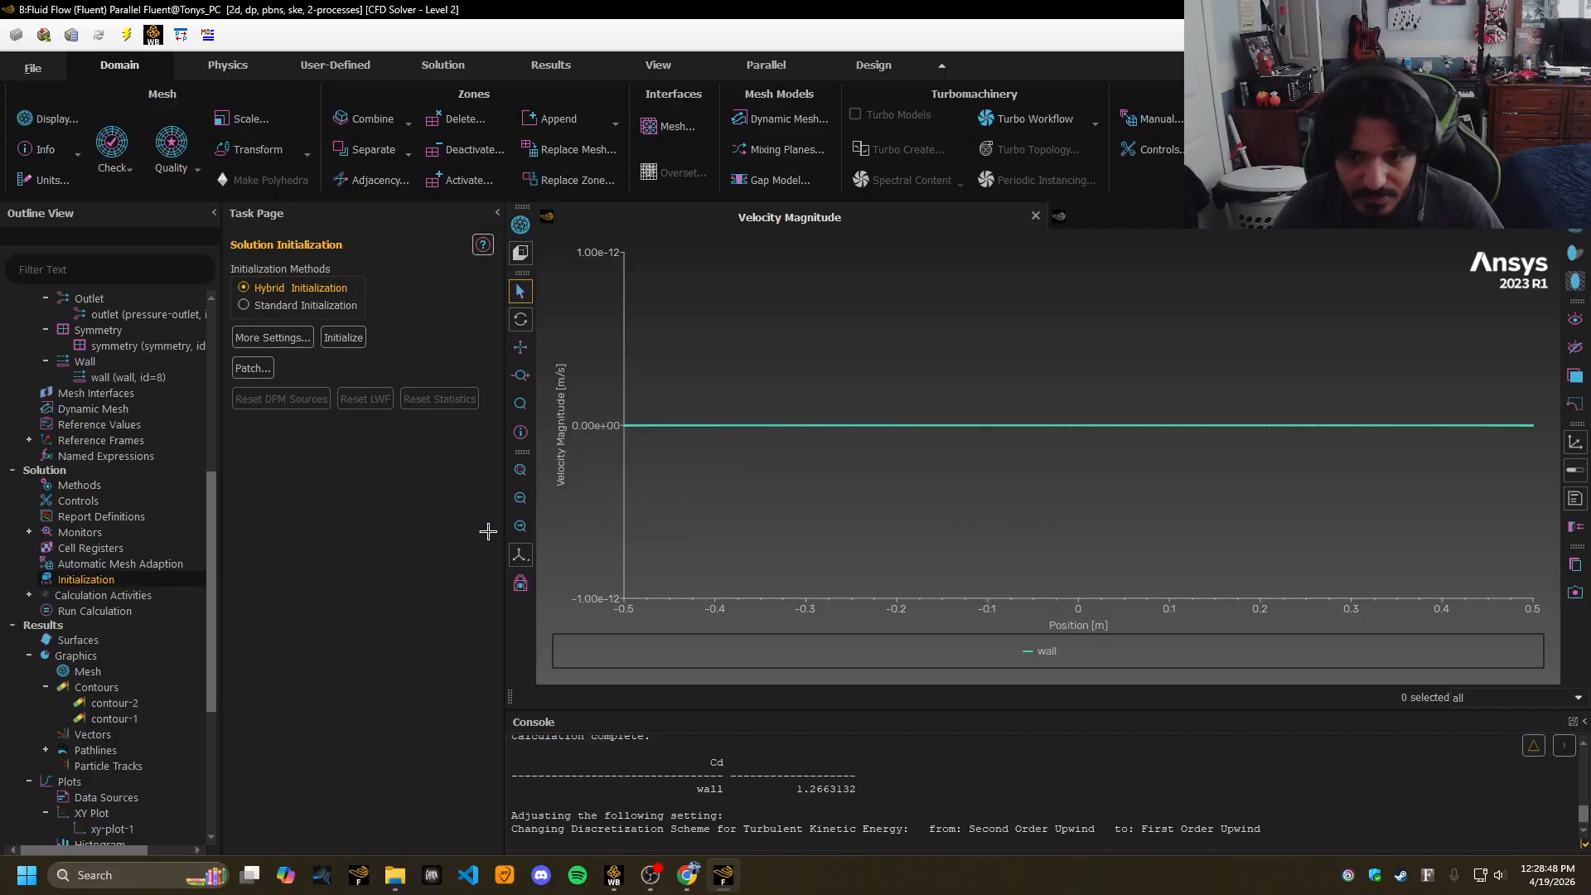
{"action": "left_click", "coordinate": [117, 612]}
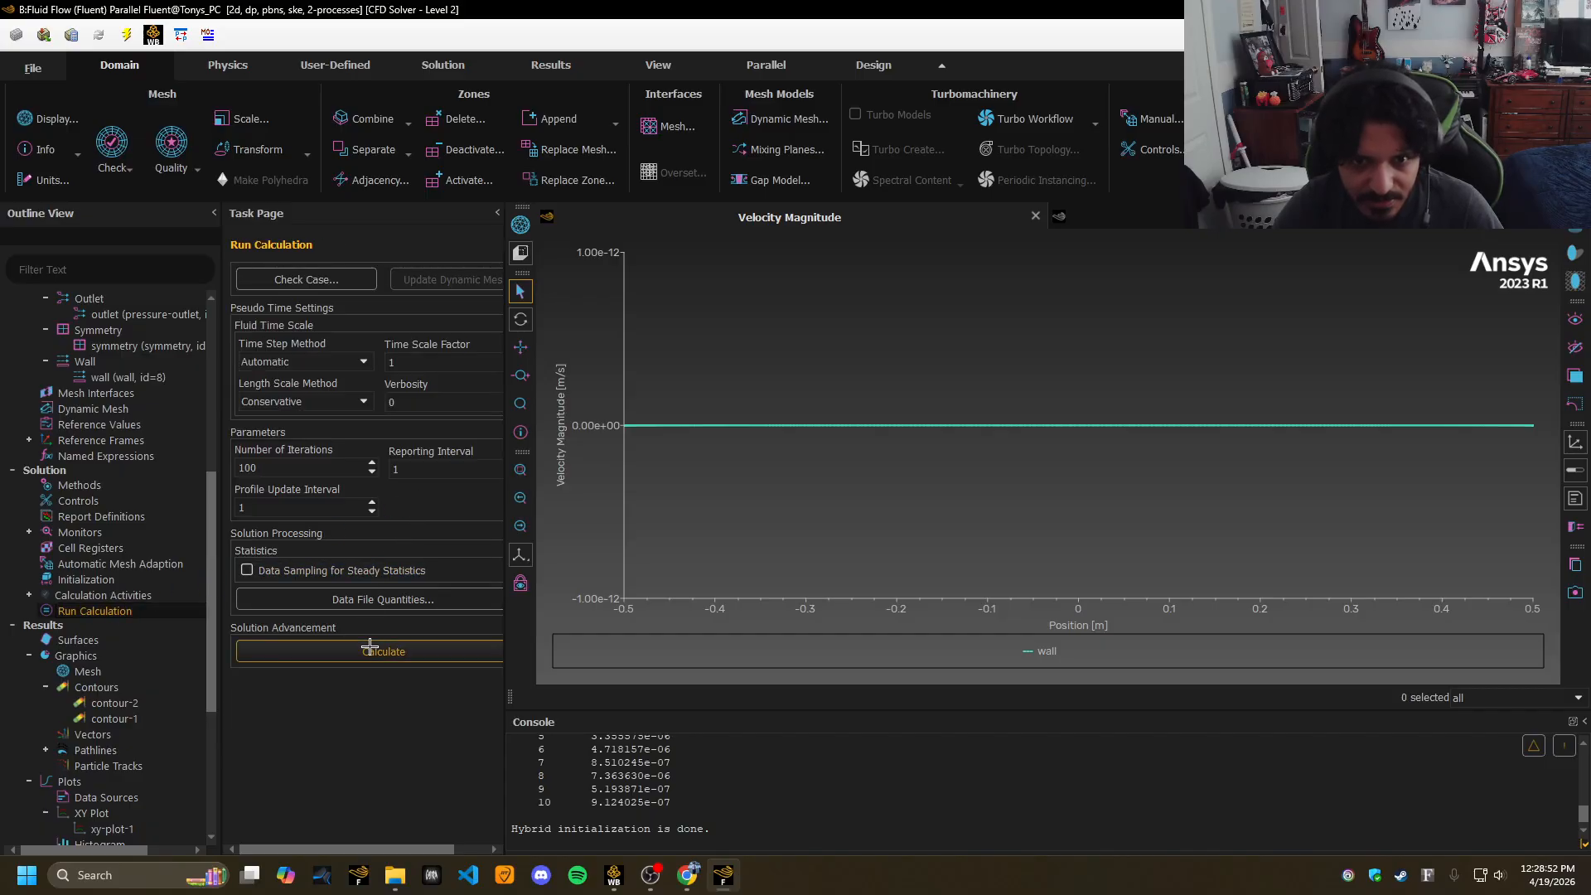
{"action": "left_click", "coordinate": [368, 649]}
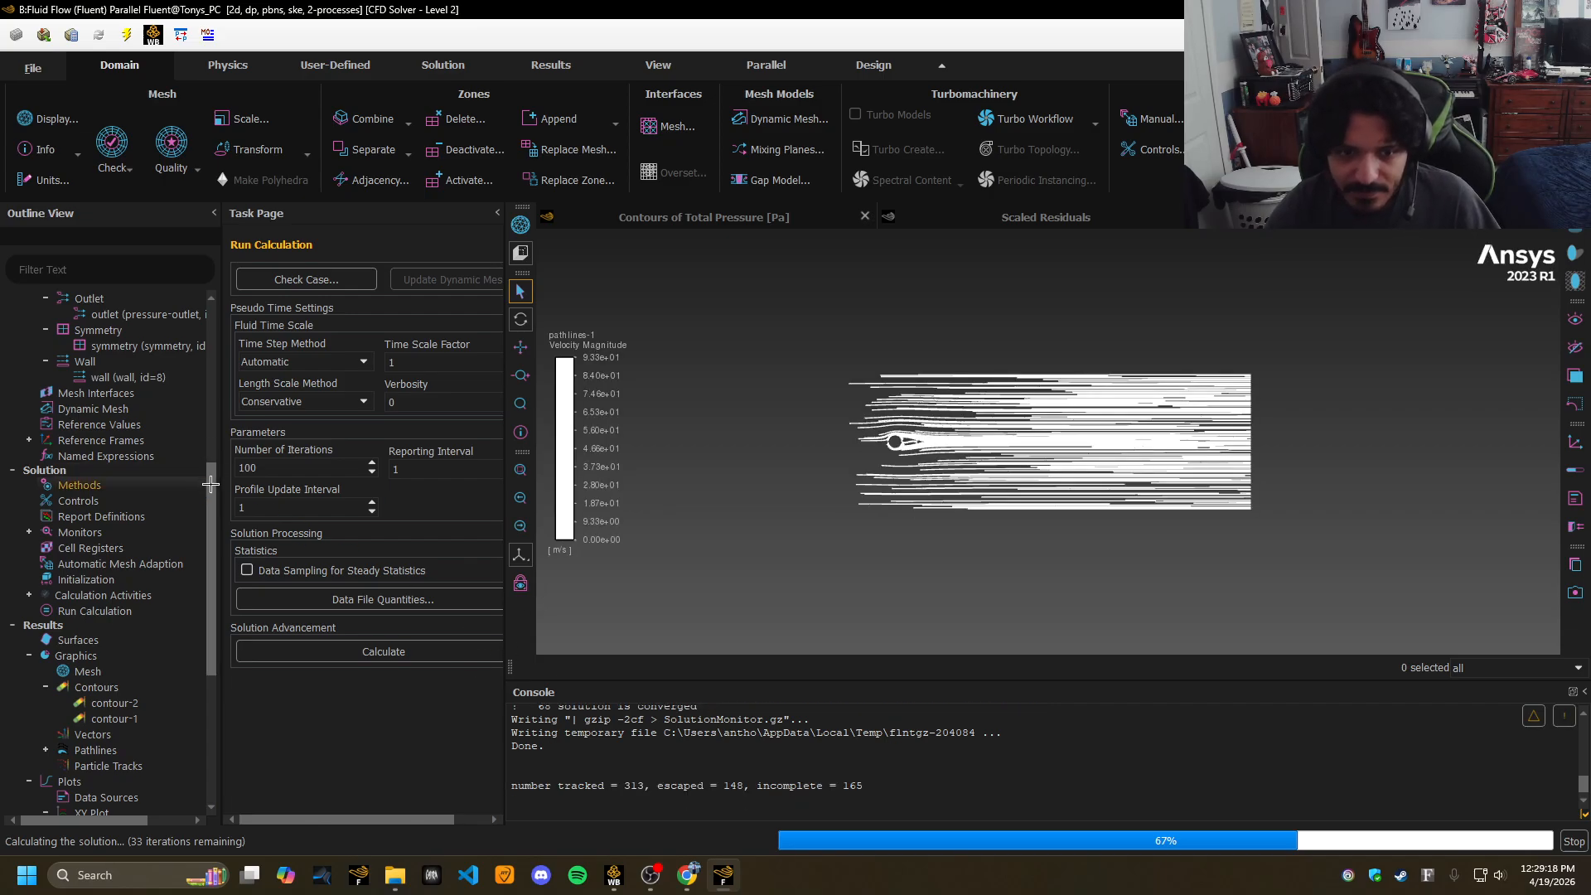
{"action": "left_click_drag", "start_coordinate": [213, 479], "coordinate": [230, 570]}
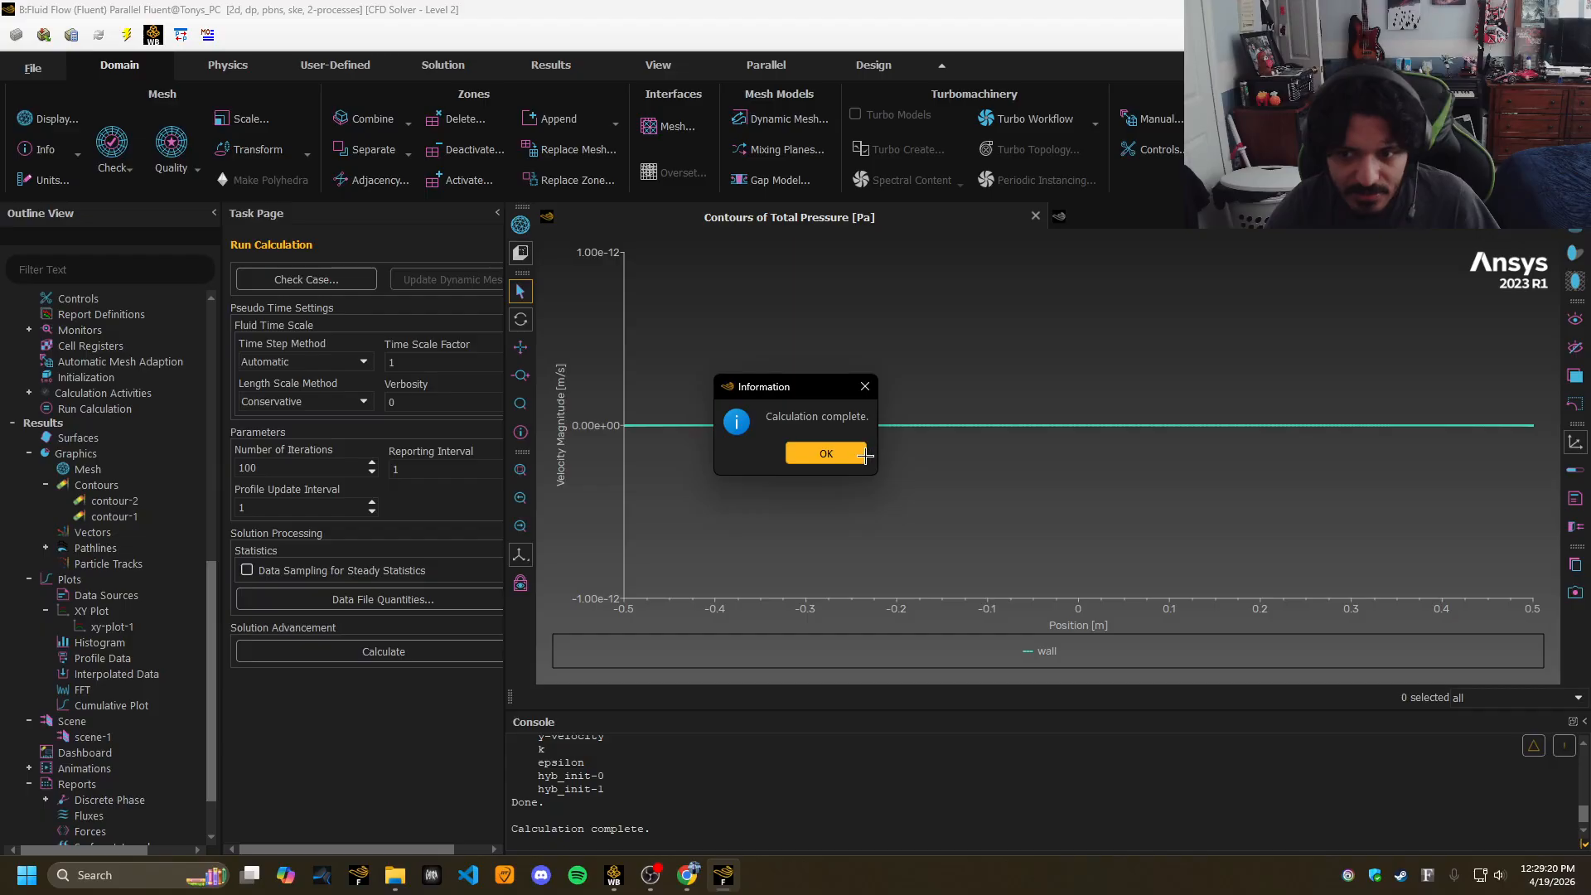
{"action": "key", "text": "Return"}
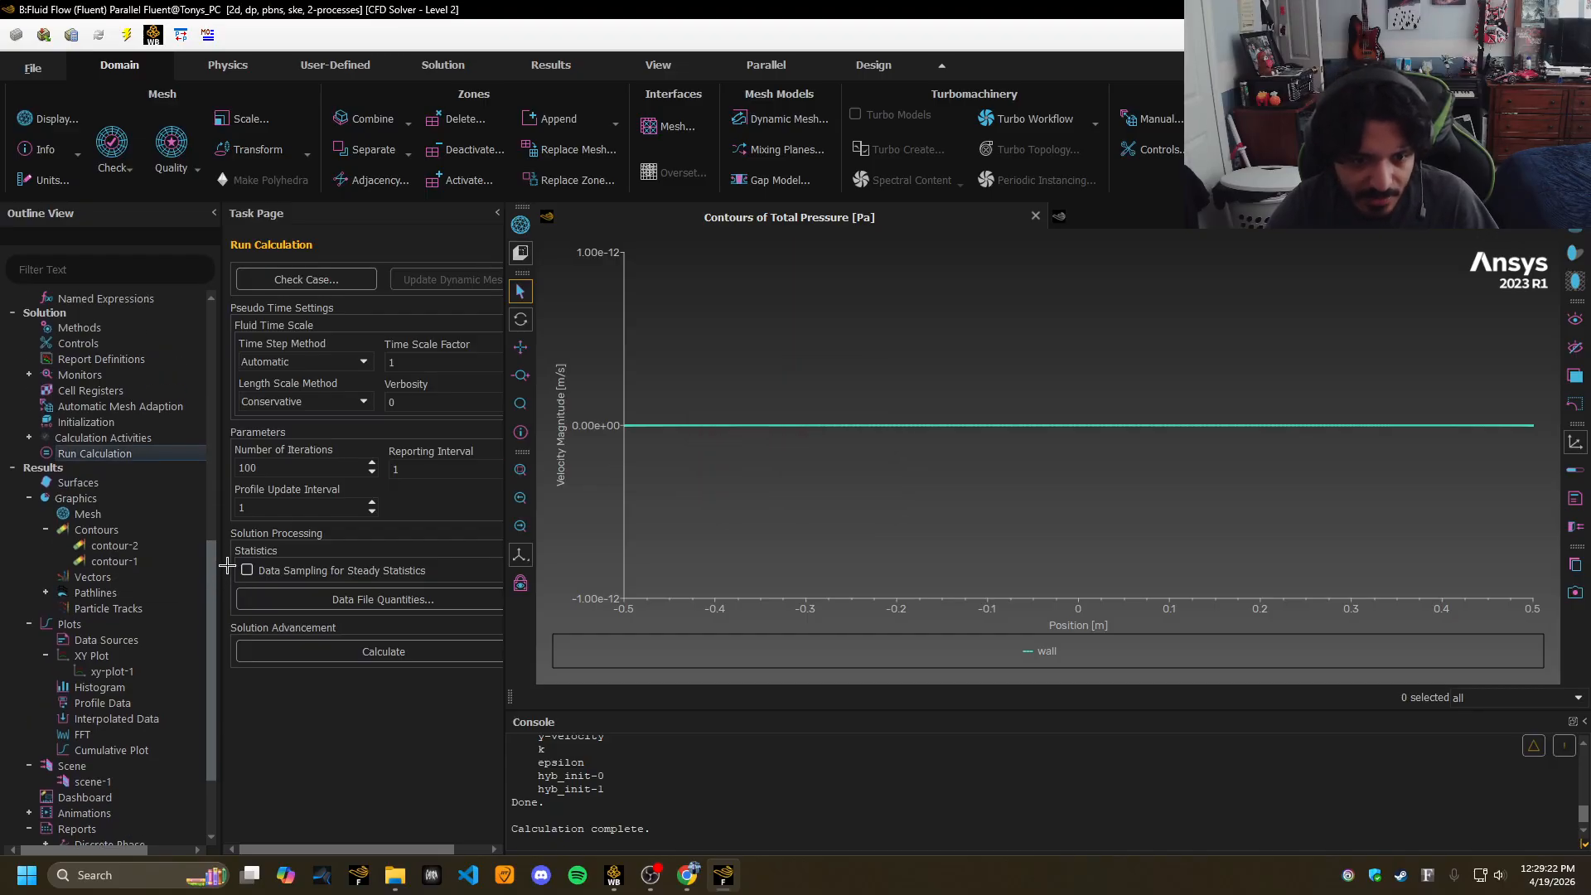
Display contour-1 as Velocity Magnitude, then redraw it as static pressure contours.
{"action": "double_click", "coordinate": [129, 561]}
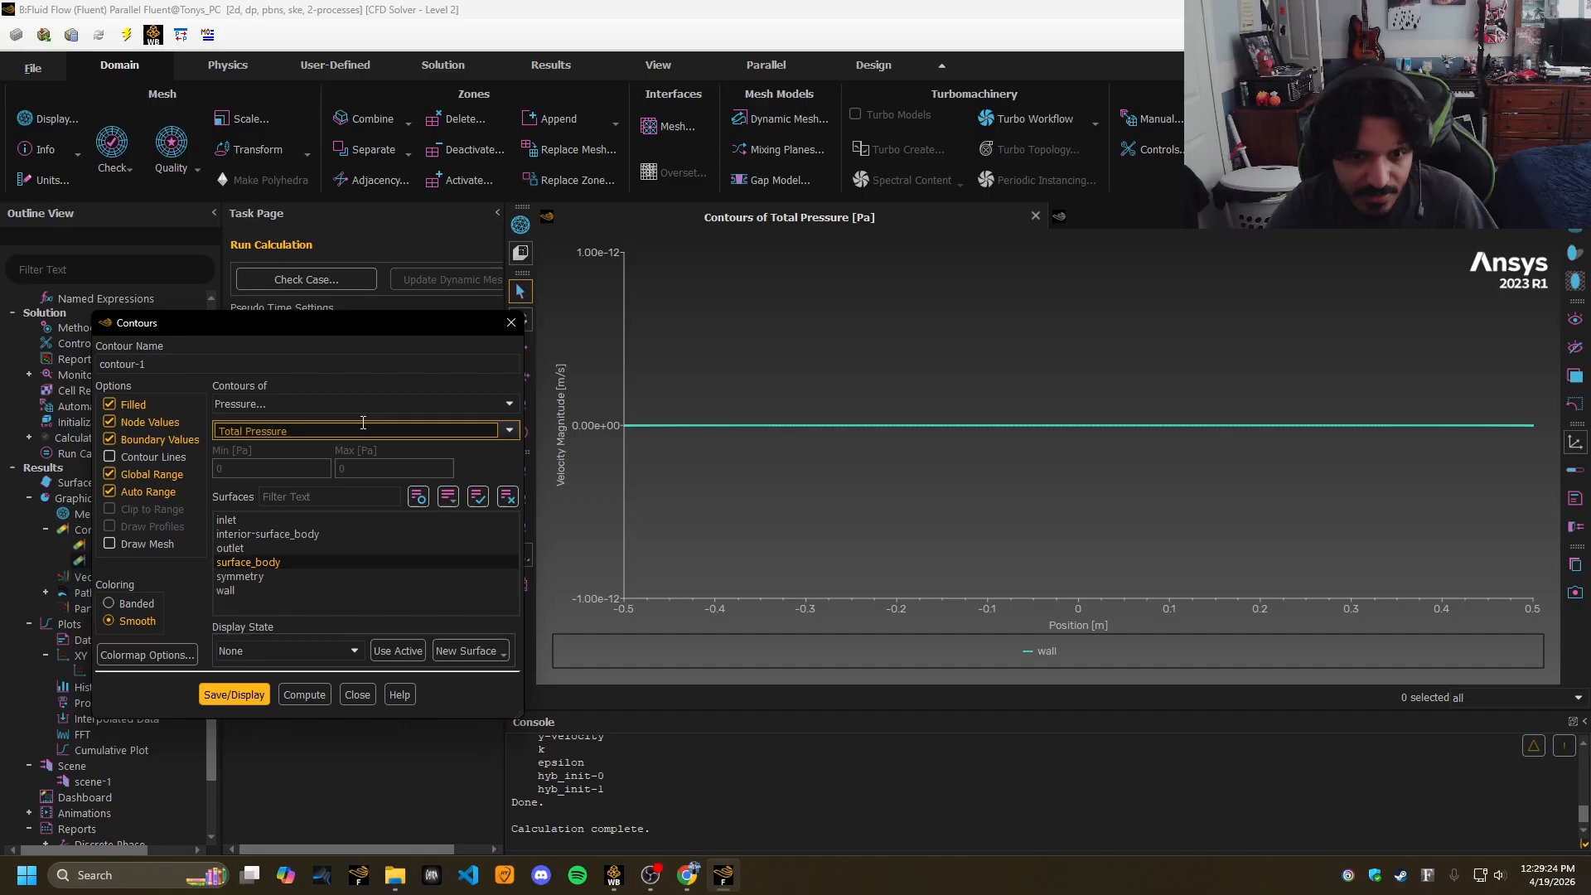
{"action": "left_click", "coordinate": [323, 404]}
{"action": "left_click", "coordinate": [282, 445]}
{"action": "left_click", "coordinate": [234, 694]}
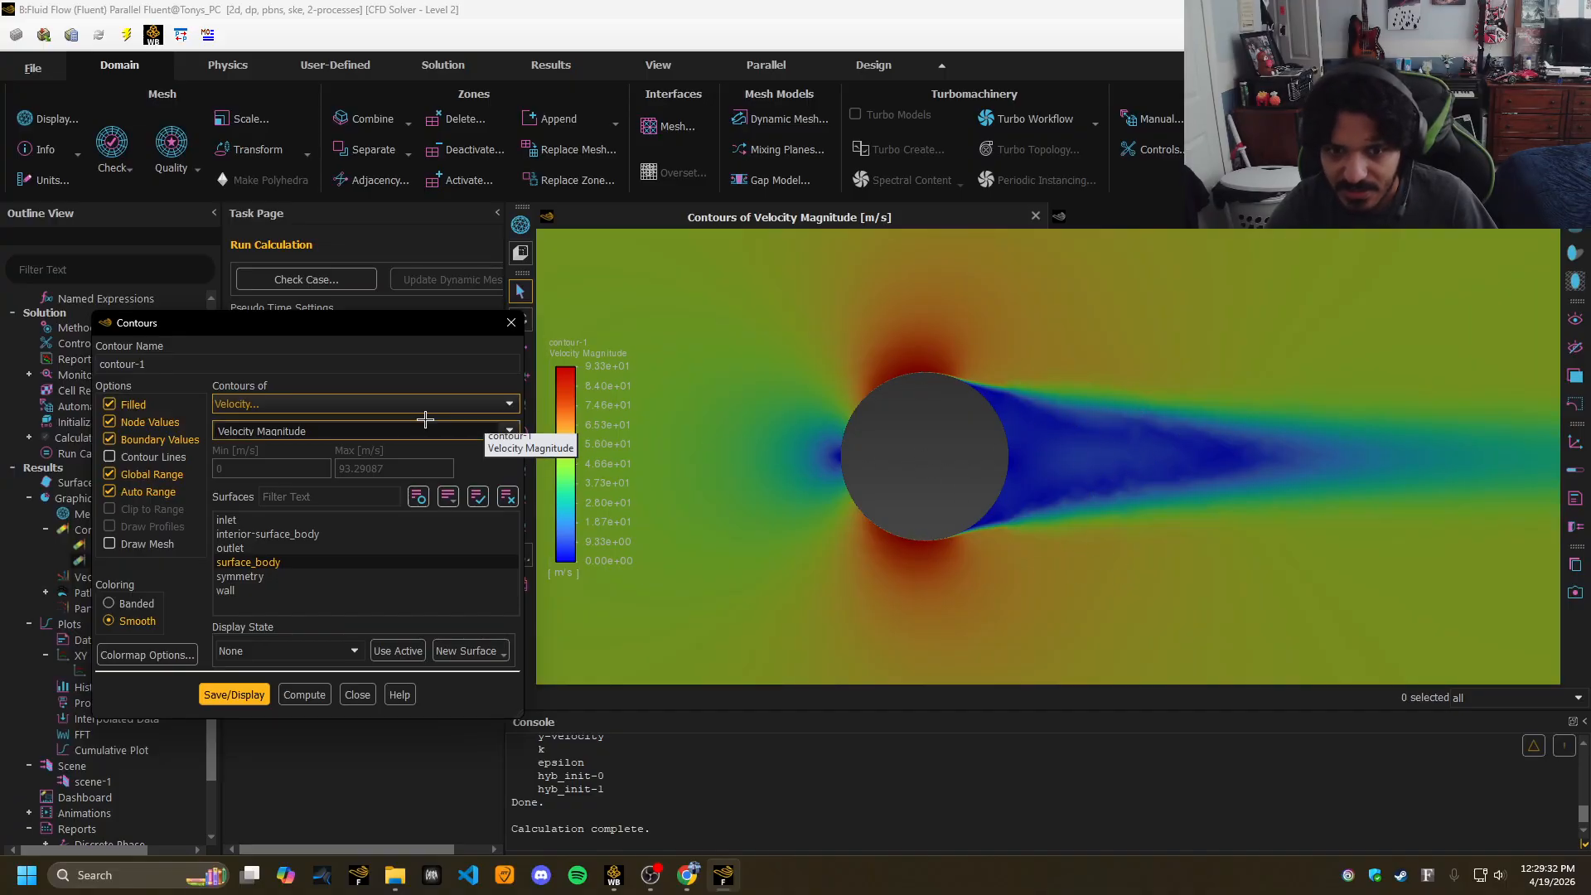
{"action": "left_click", "coordinate": [376, 405]}
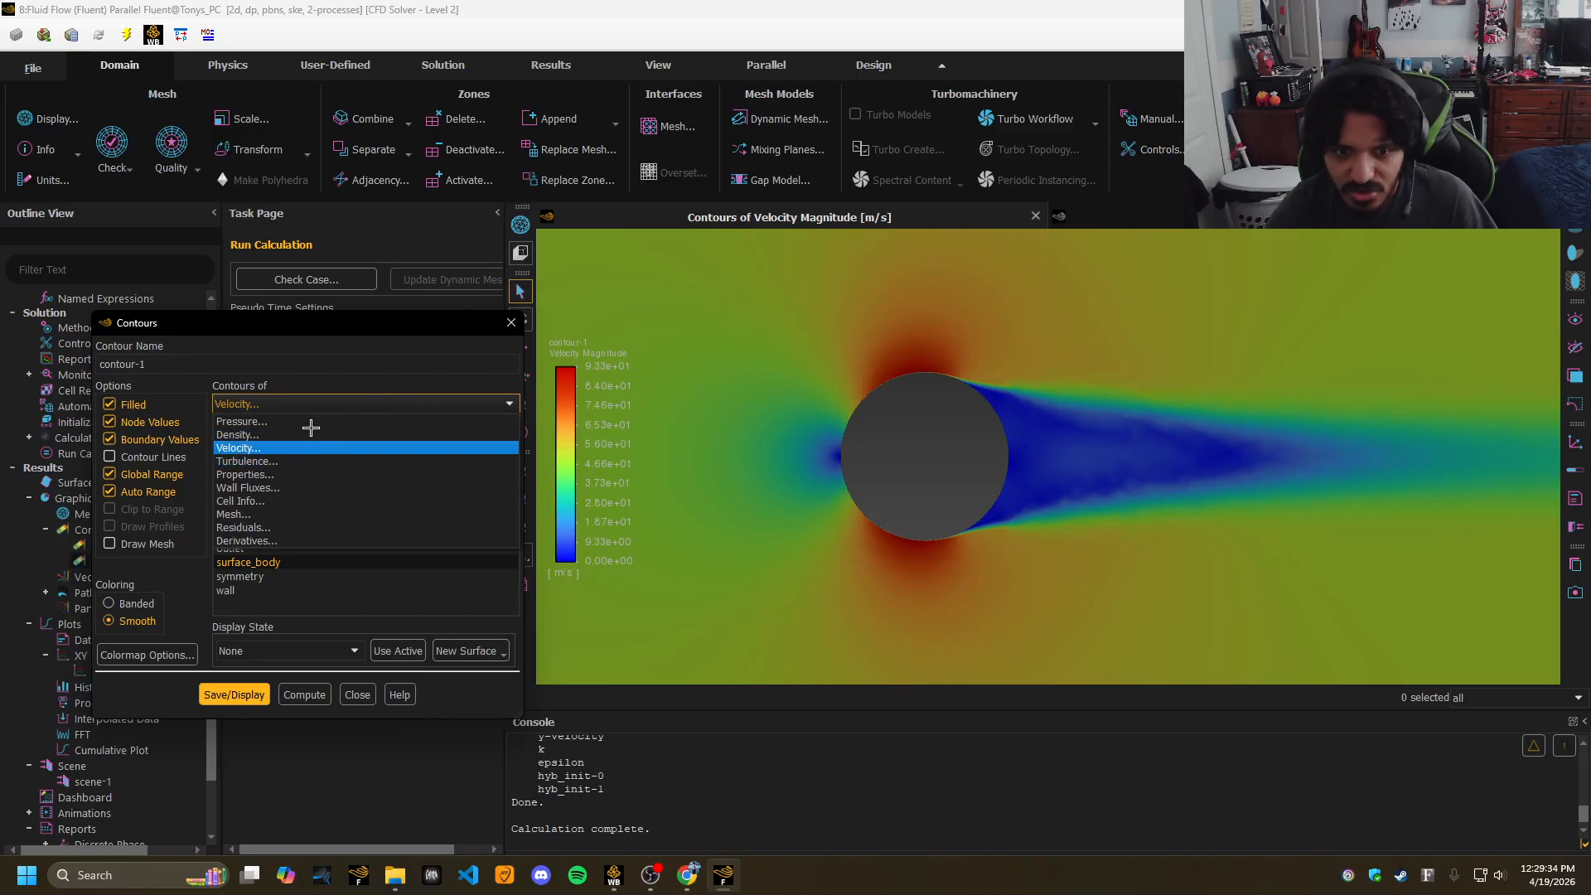
{"action": "left_click", "coordinate": [326, 405]}
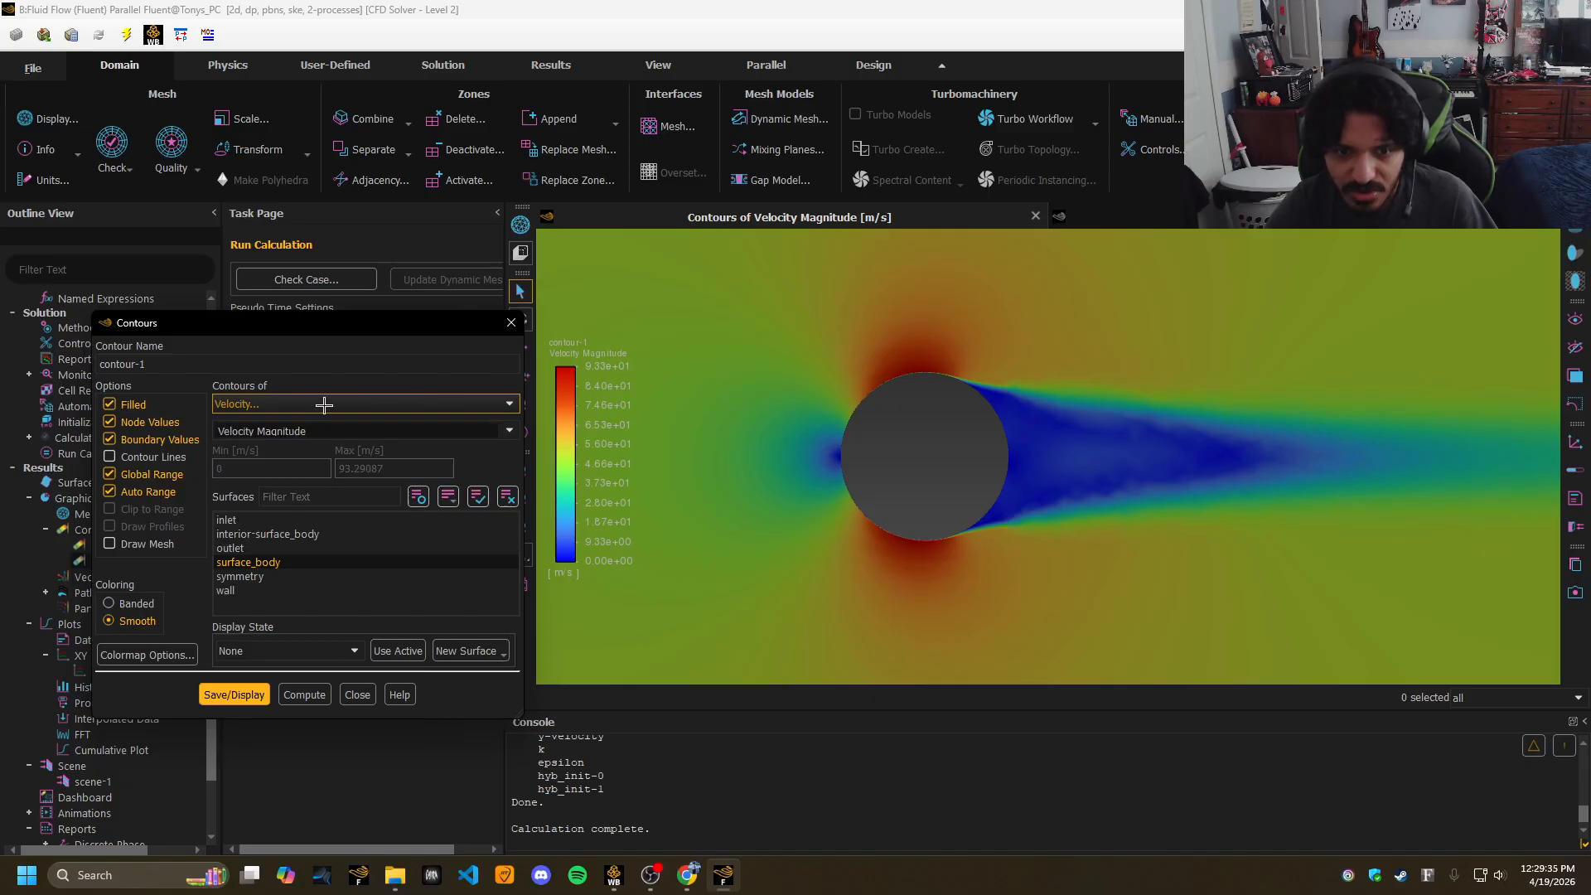
{"action": "left_click", "coordinate": [384, 430]}
{"action": "left_click", "coordinate": [512, 431]}
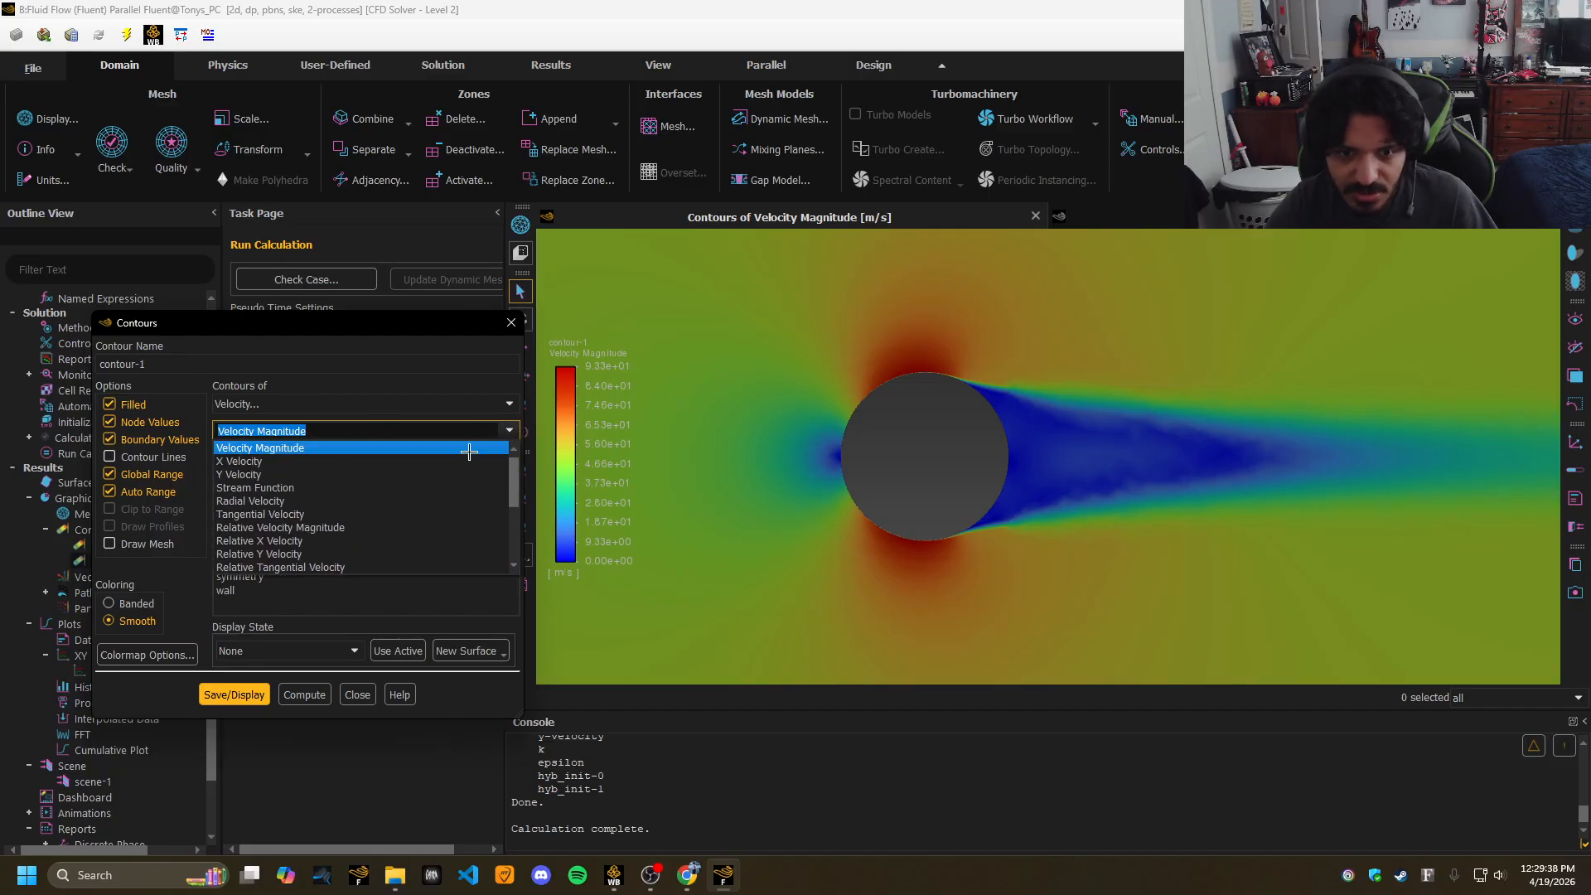
{"action": "left_click", "coordinate": [431, 406]}
{"action": "left_click", "coordinate": [420, 420]}
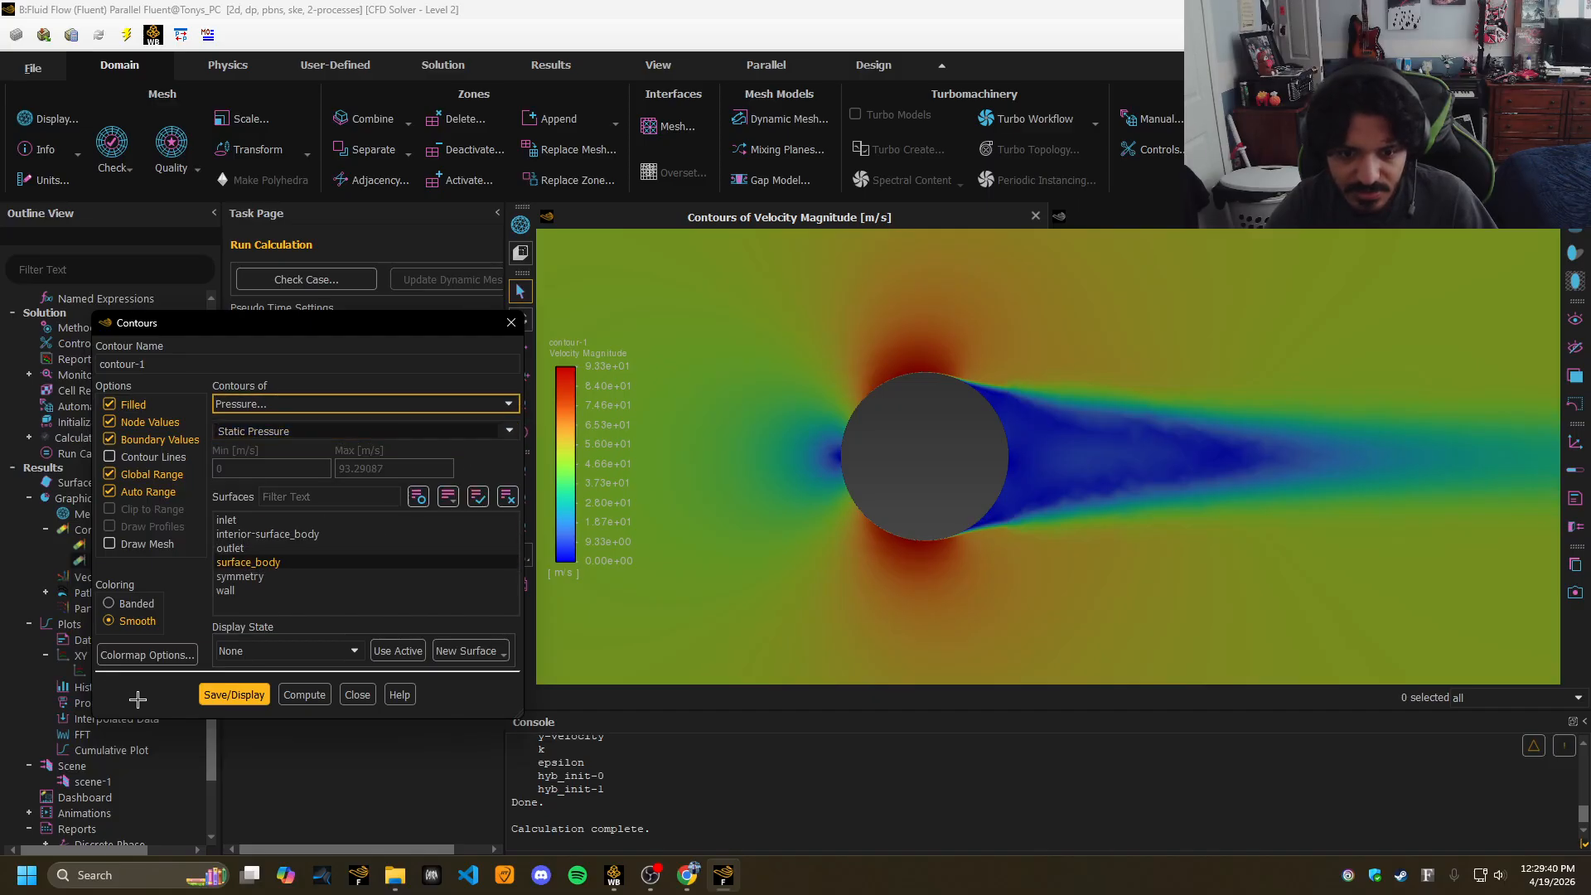
{"action": "left_click", "coordinate": [233, 695]}
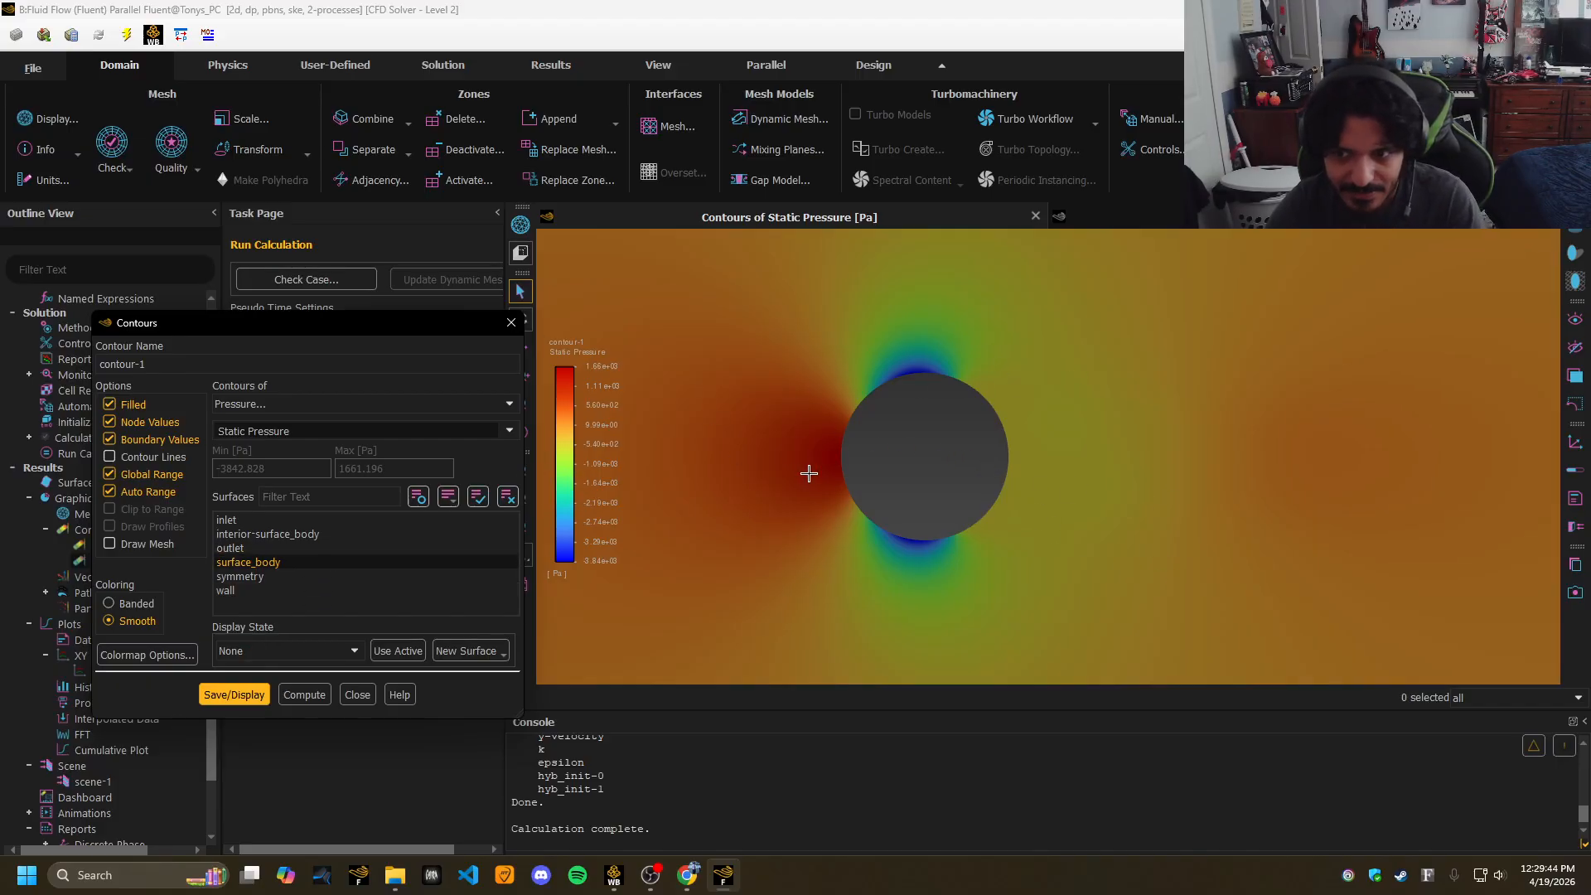
Redraw the contours as Dynamic, then Total Pressure, and close the contour settings.
{"action": "left_click", "coordinate": [507, 430]}
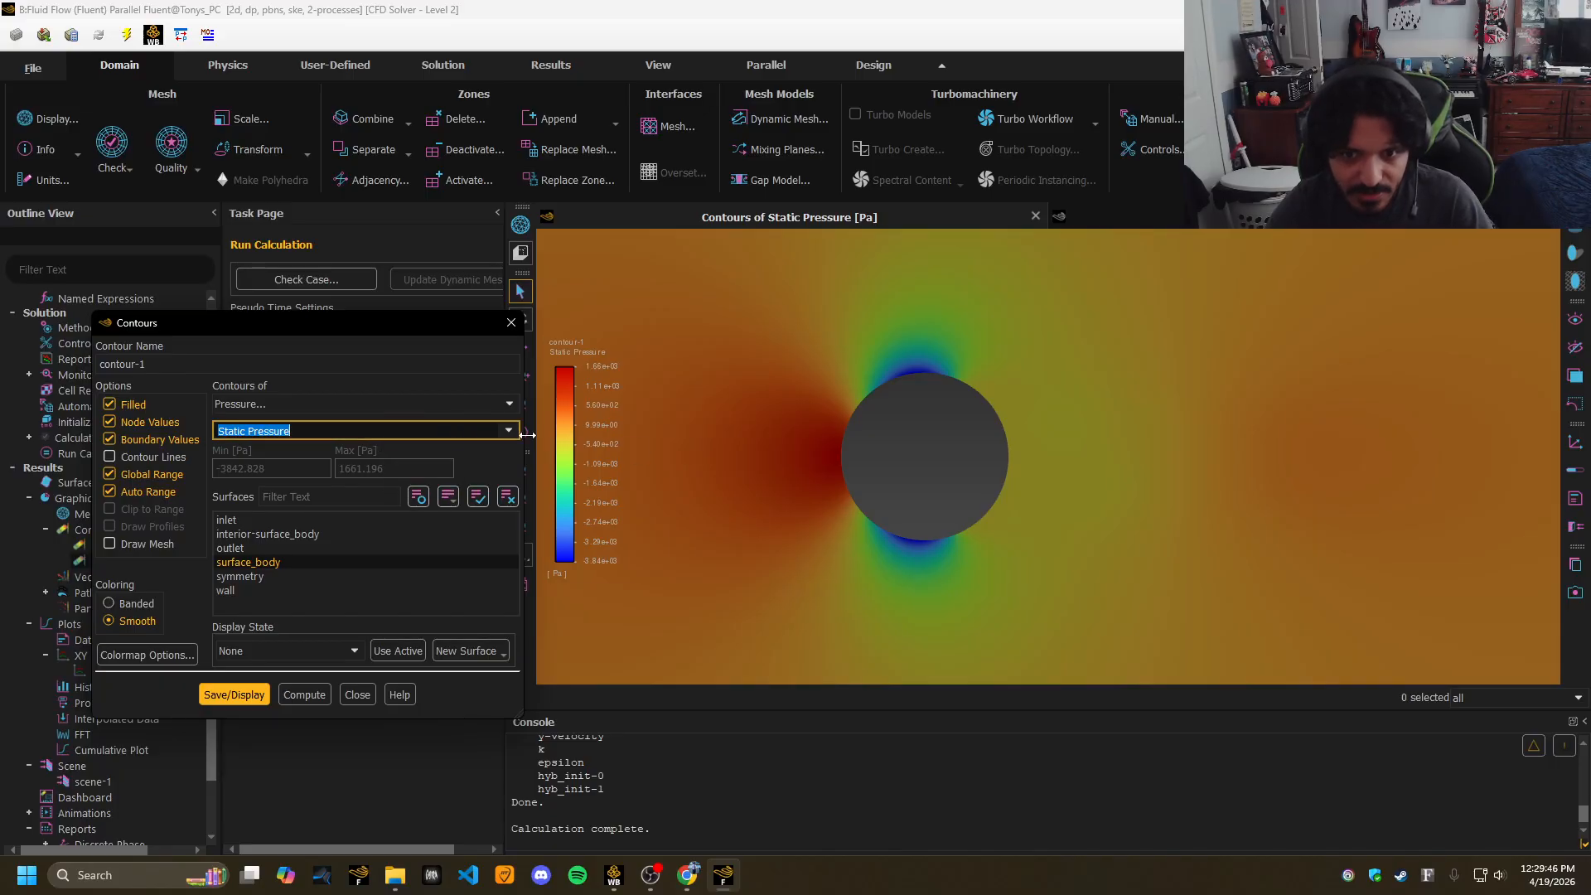
{"action": "left_click", "coordinate": [320, 469]}
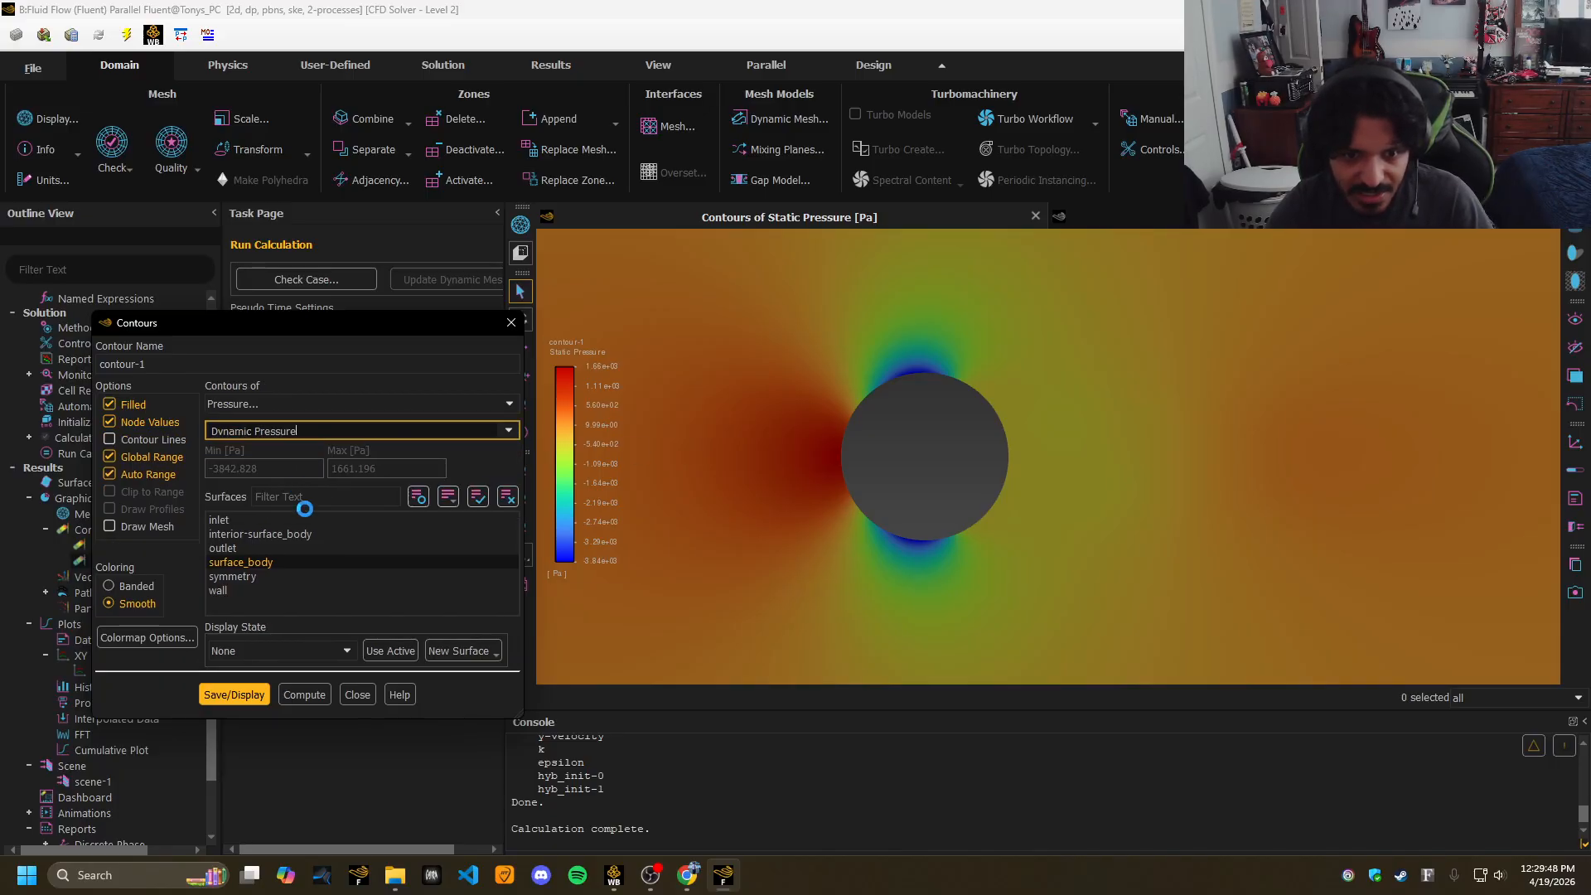
{"action": "left_click", "coordinate": [240, 675]}
{"action": "left_click", "coordinate": [497, 431]}
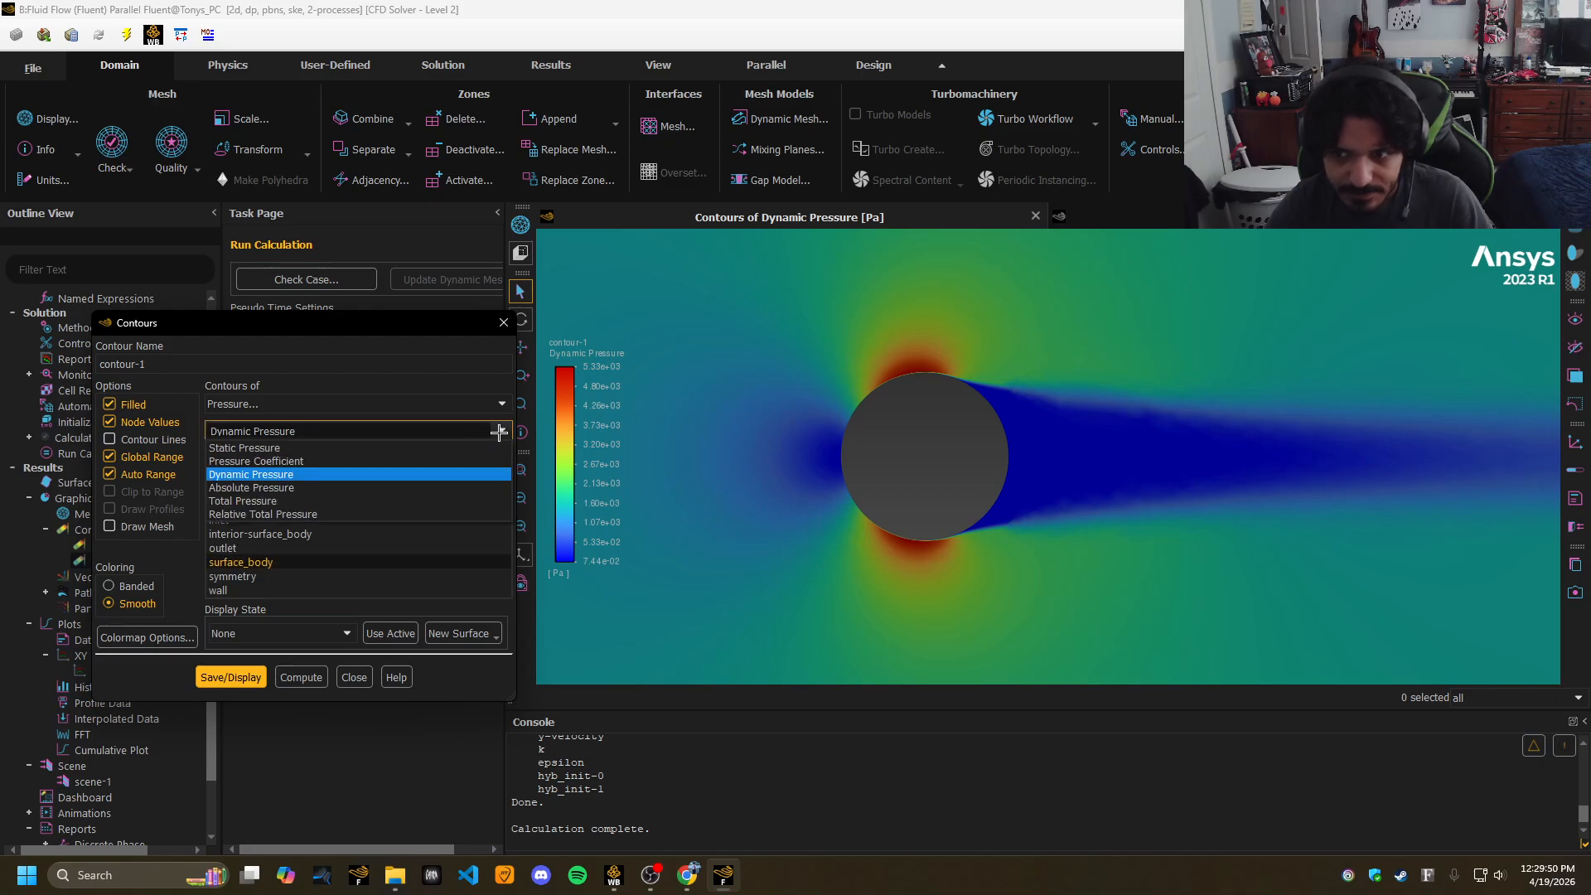
{"action": "left_click", "coordinate": [243, 501]}
{"action": "left_click", "coordinate": [236, 695]}
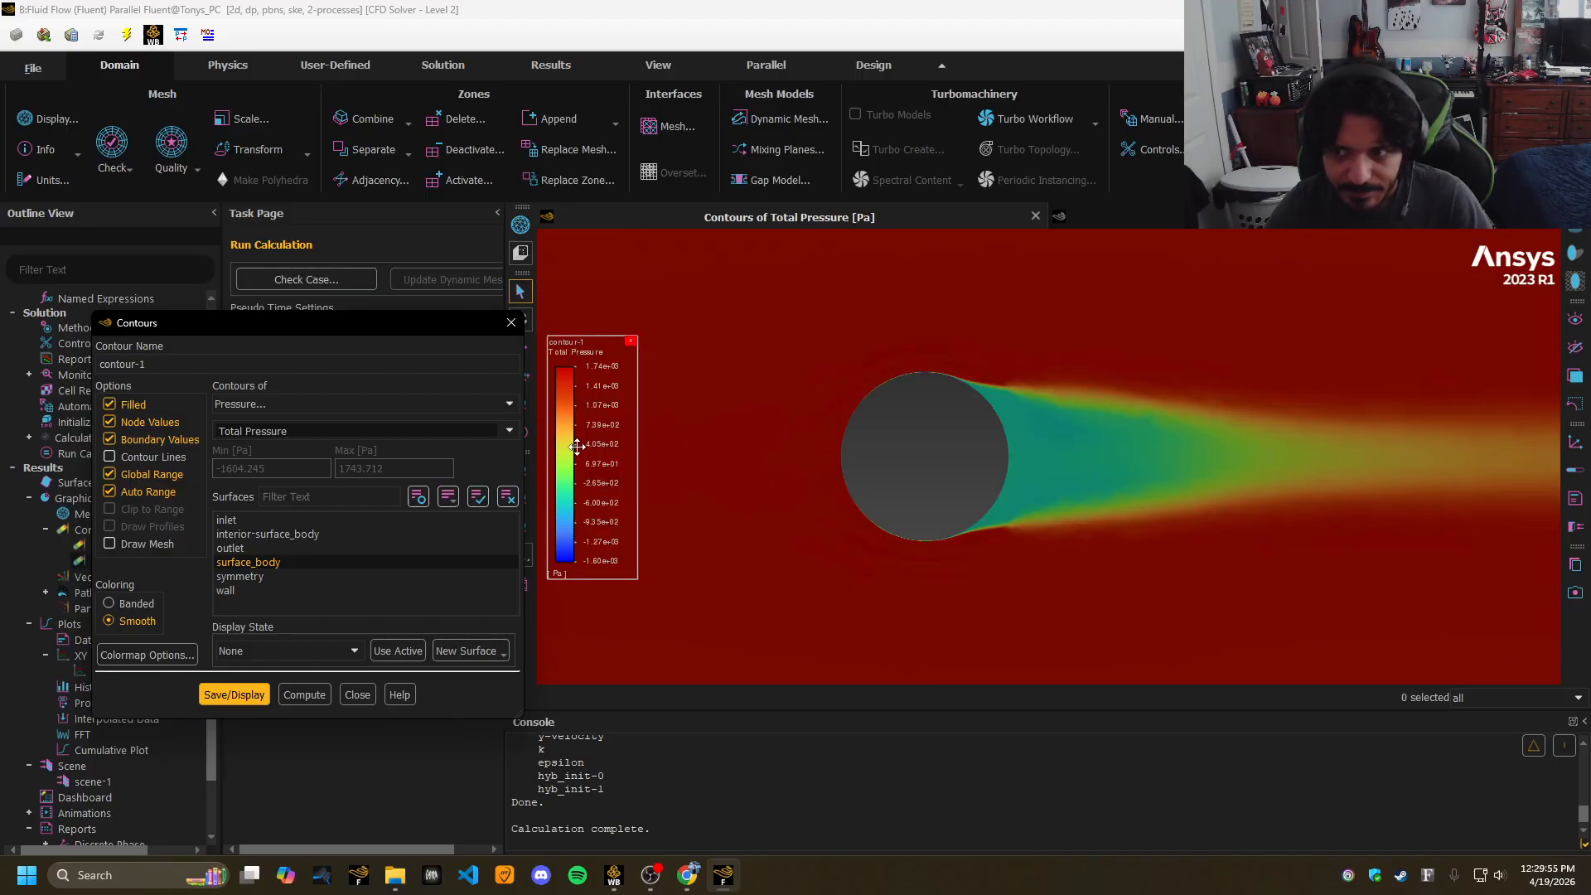
{"action": "left_click", "coordinate": [511, 322]}
{"action": "scroll", "coordinate": [199, 713], "scroll_direction": "down", "scroll_amount": 3}
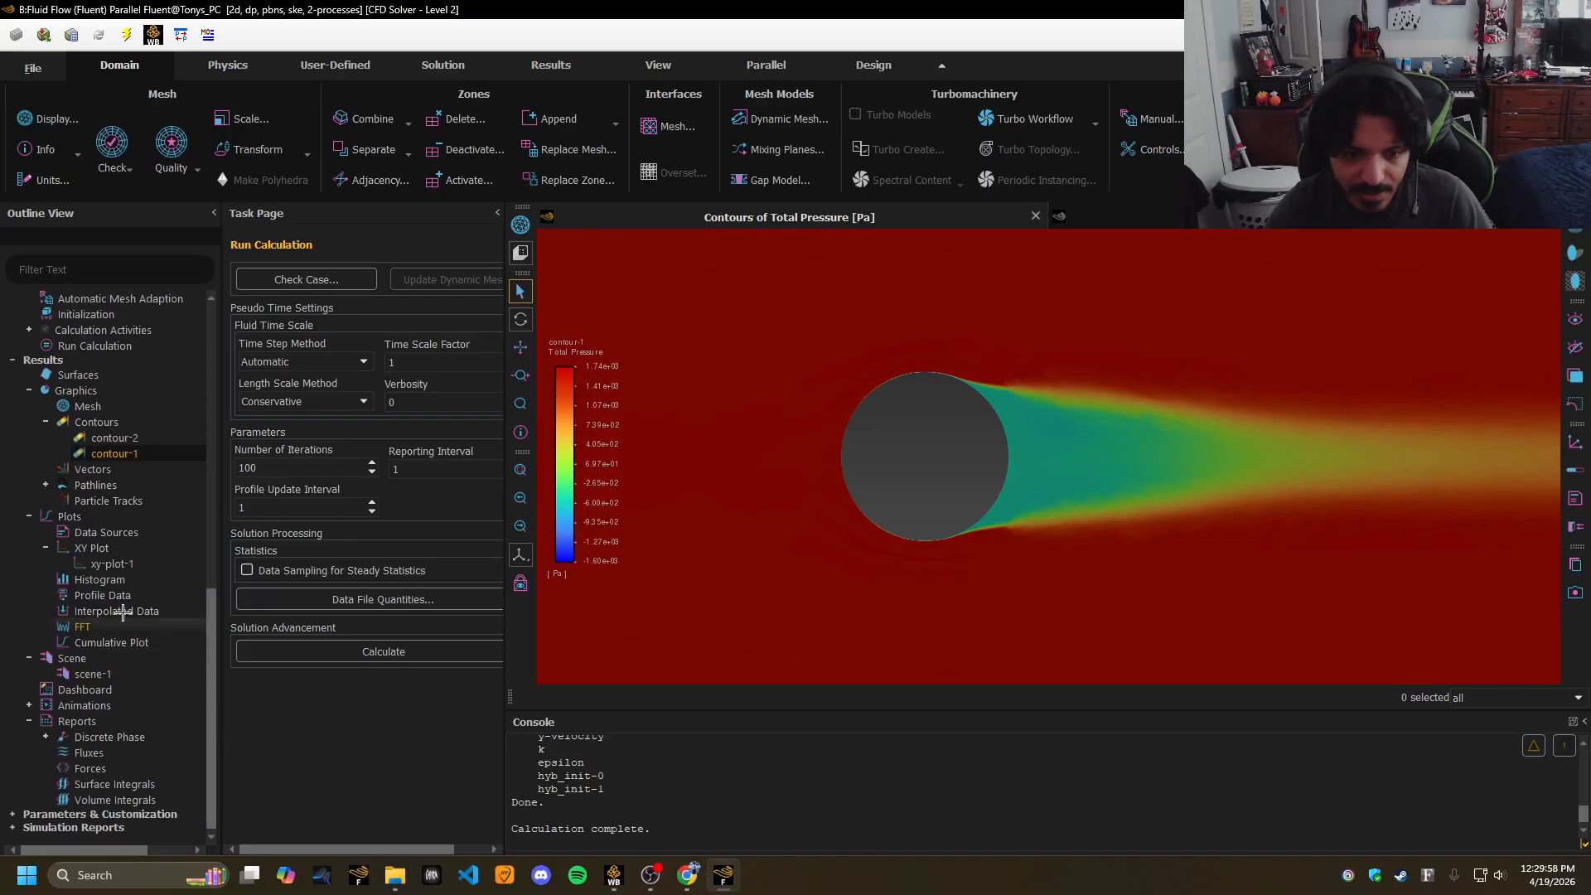
Redraw xy-plot-1 showing wall velocity magnitude for the k-epsilon solution.
{"action": "double_click", "coordinate": [91, 564]}
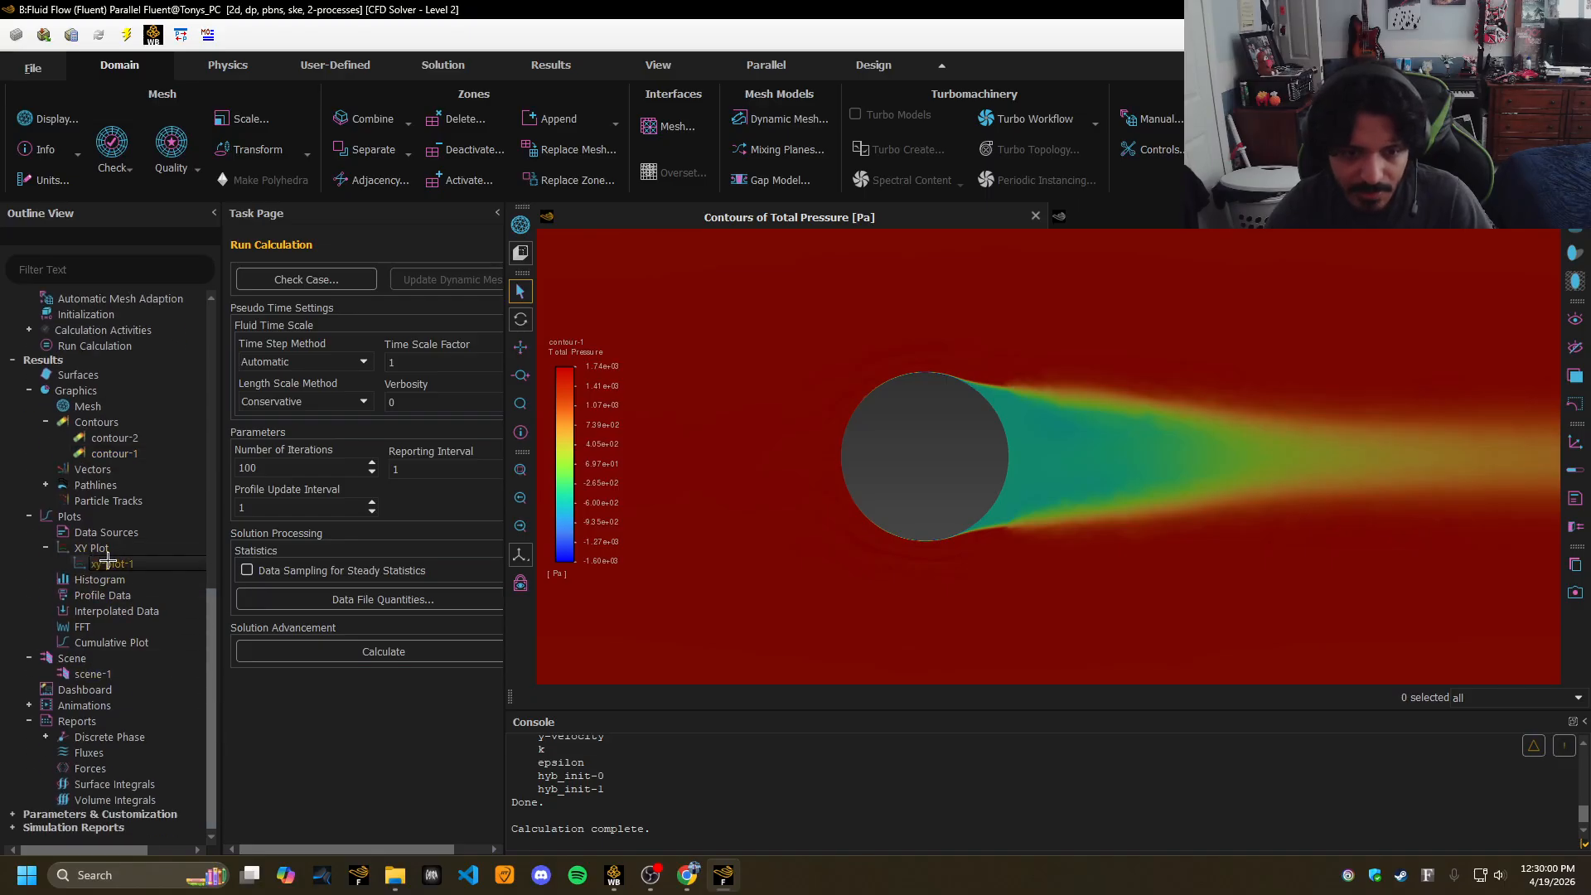
{"action": "left_click", "coordinate": [320, 572]}
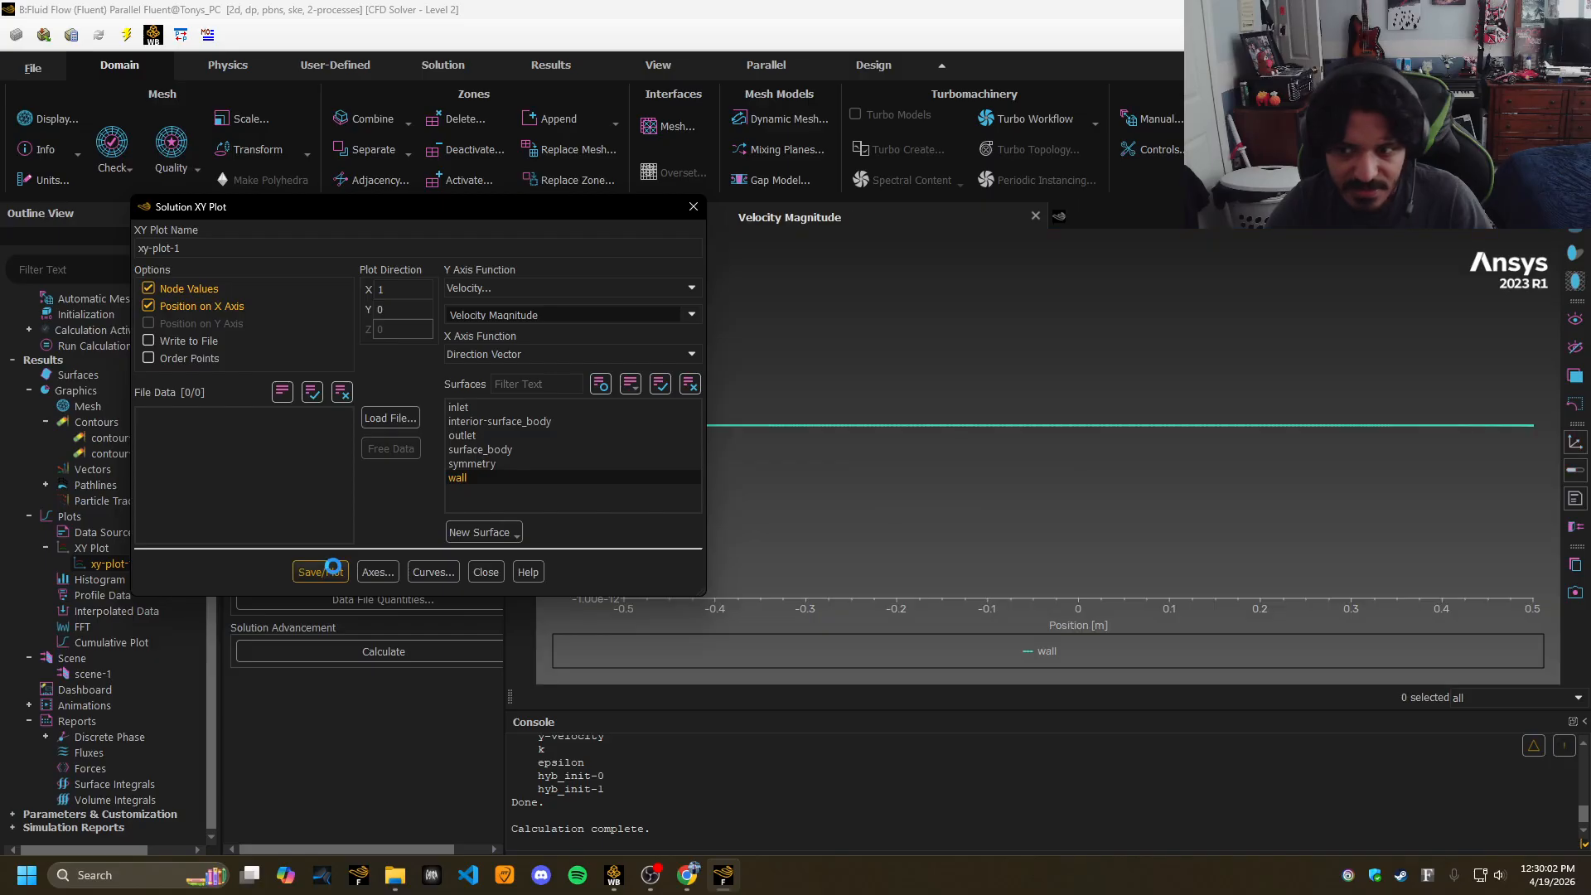
{"action": "left_click_drag", "start_coordinate": [612, 208], "coordinate": [399, 211]}
{"action": "mouse_move", "coordinate": [690, 434]}
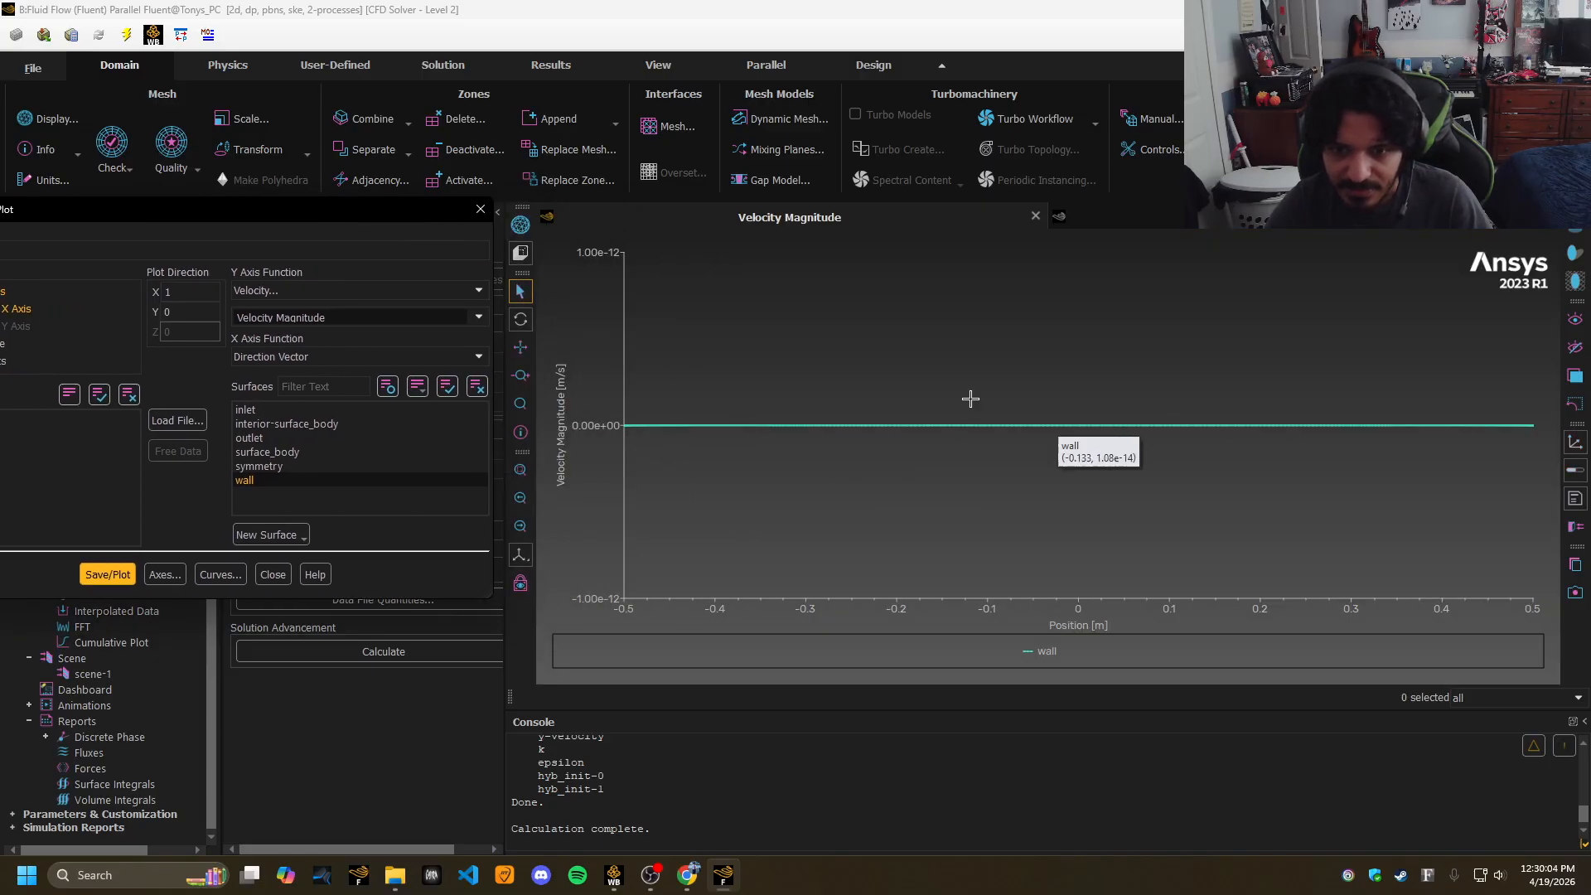
{"action": "left_click", "coordinate": [480, 315]}
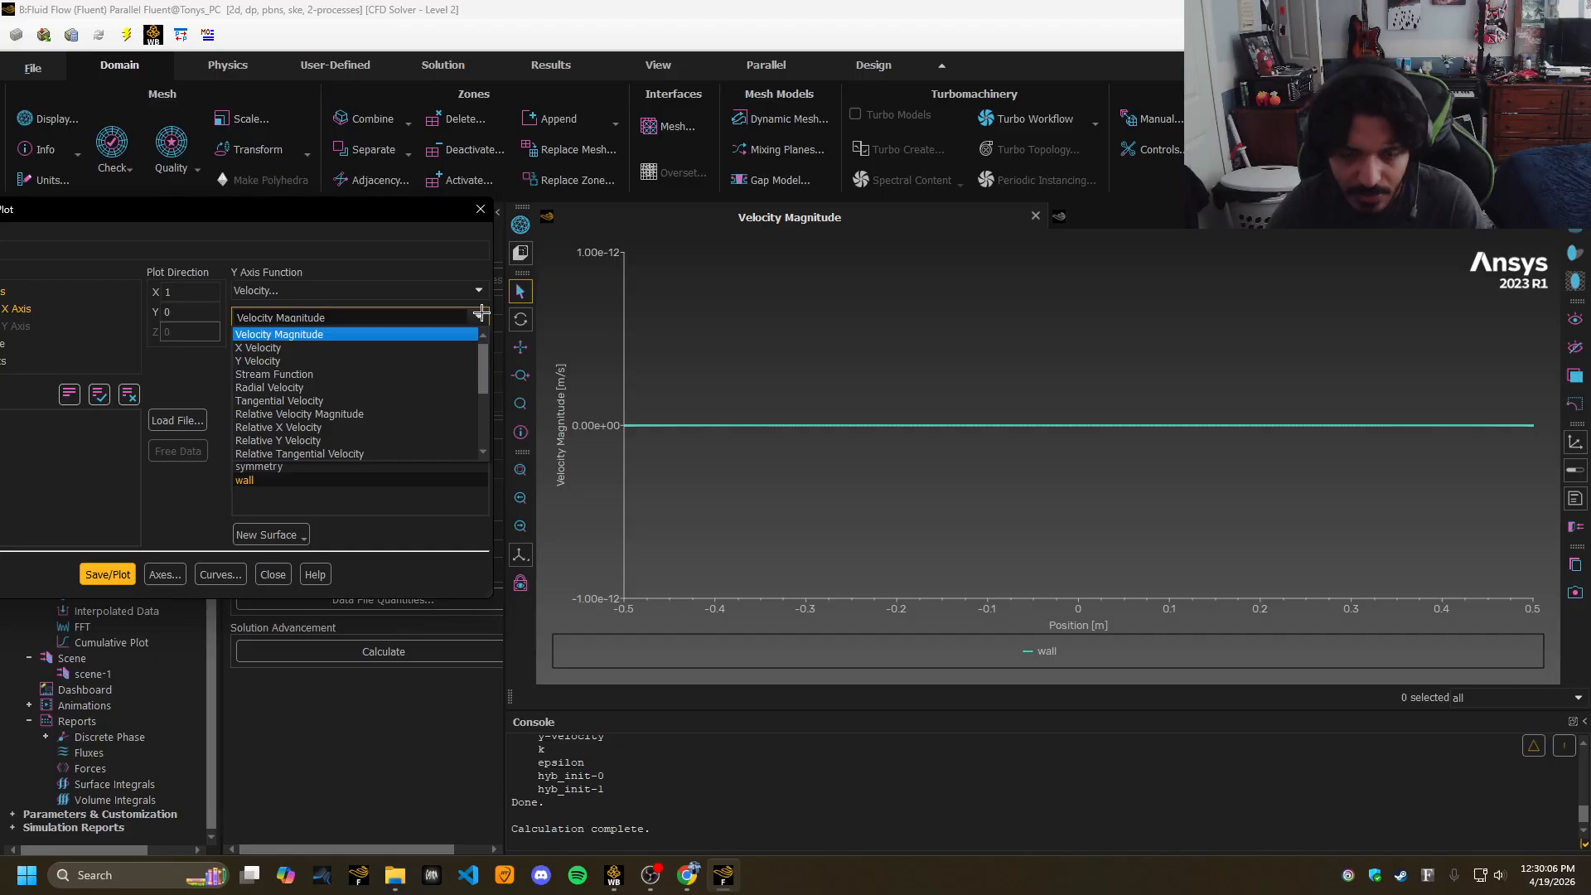
{"action": "left_click", "coordinate": [479, 316]}
Change the y-axis to Pressure Coefficient, replot the Cp curve, and close the plot settings.
{"action": "left_click", "coordinate": [479, 290]}
{"action": "left_click", "coordinate": [261, 302]}
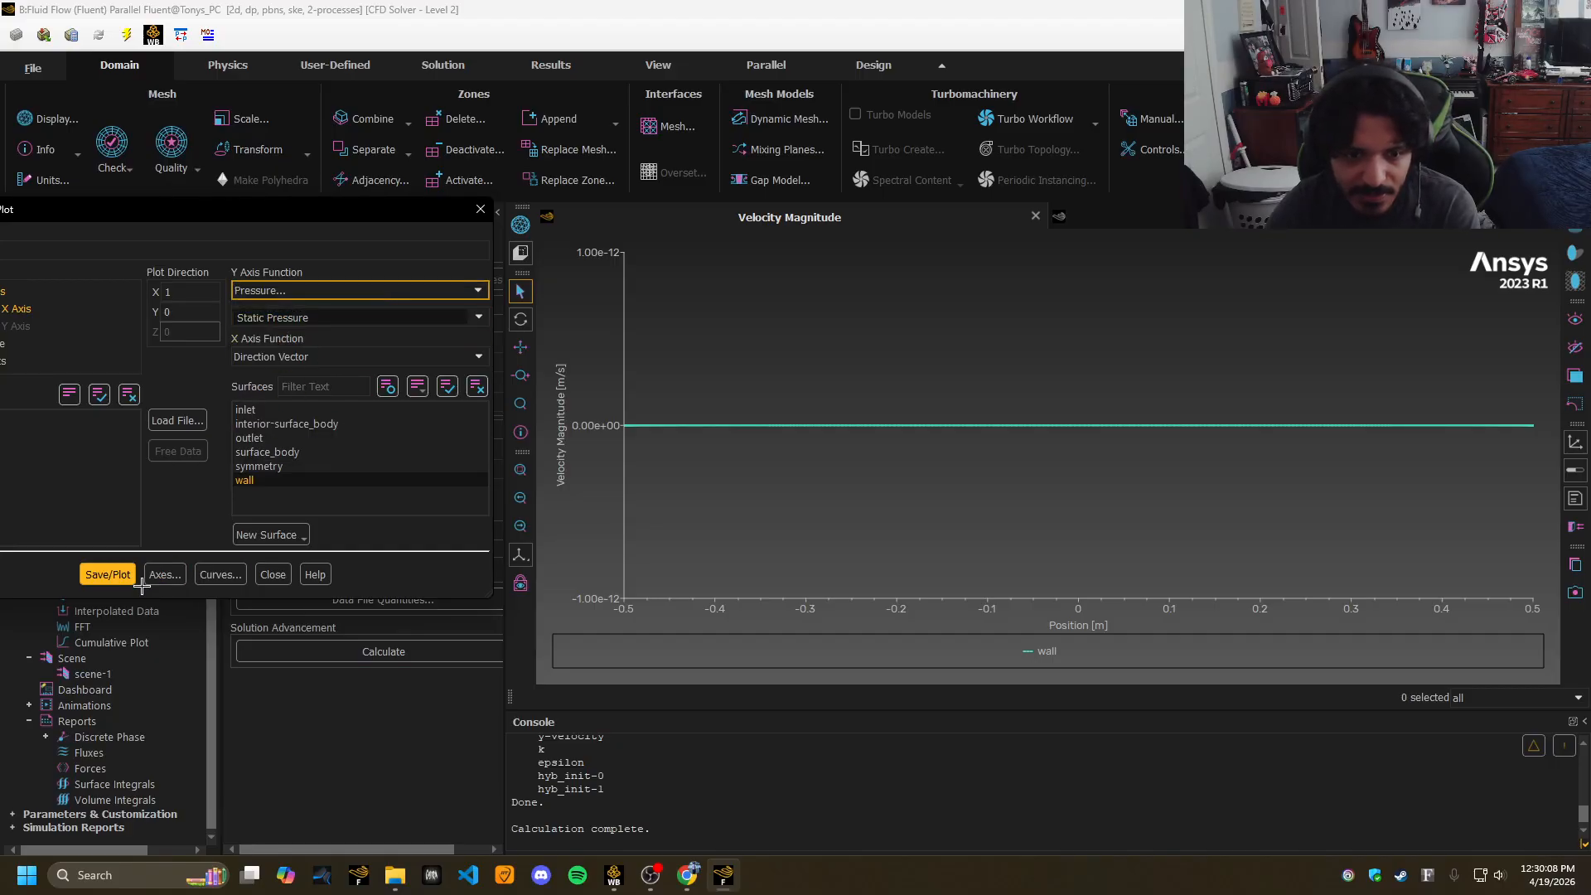
{"action": "left_click", "coordinate": [472, 316]}
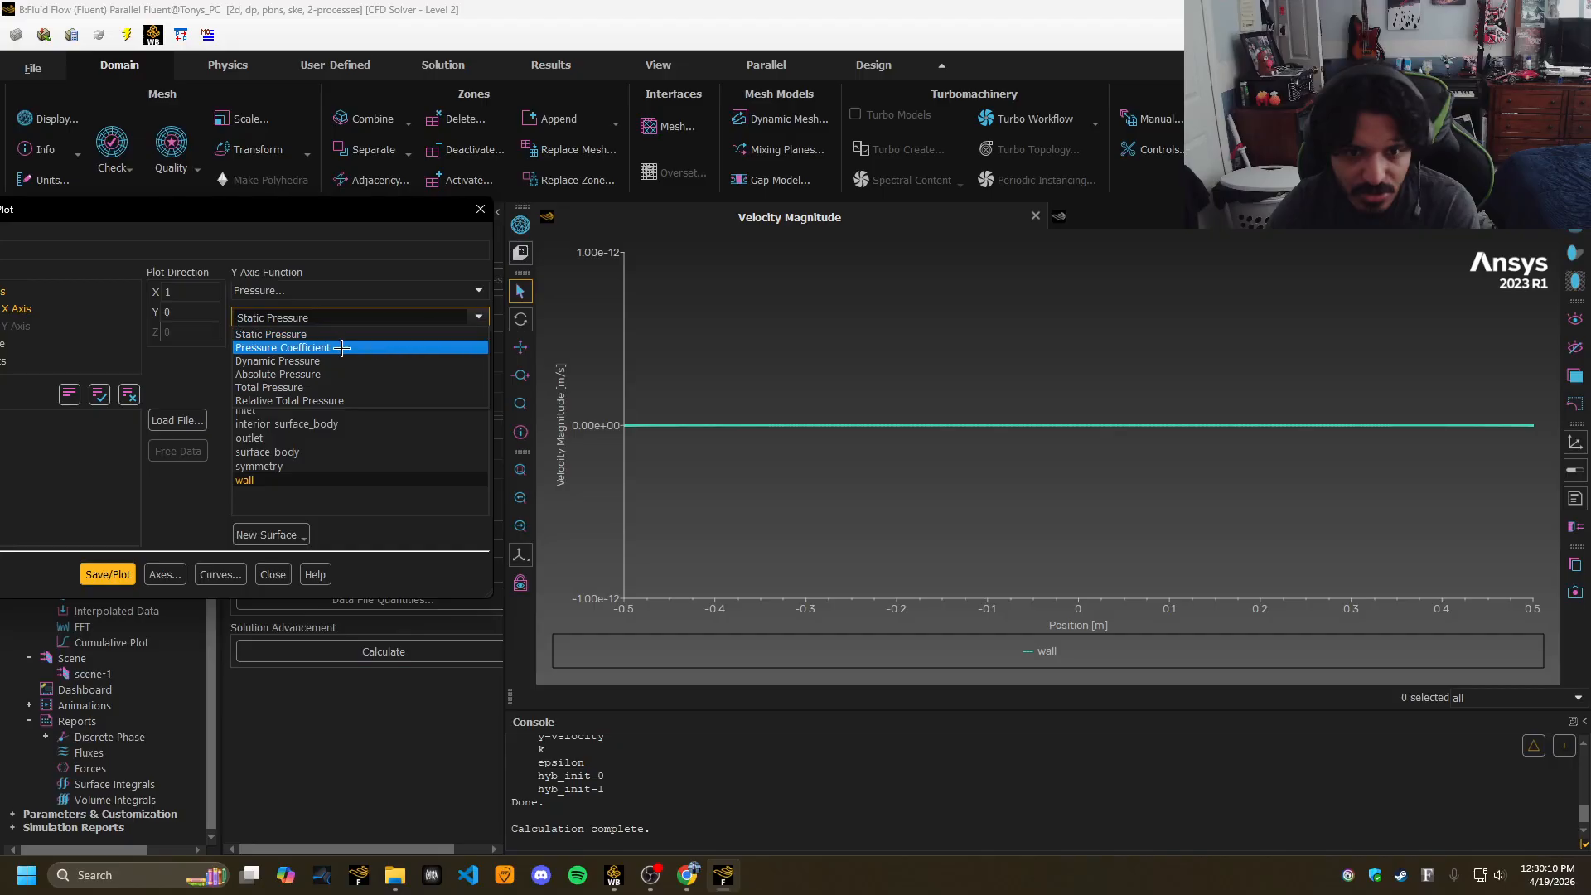
{"action": "left_click", "coordinate": [334, 348]}
{"action": "left_click", "coordinate": [107, 574]}
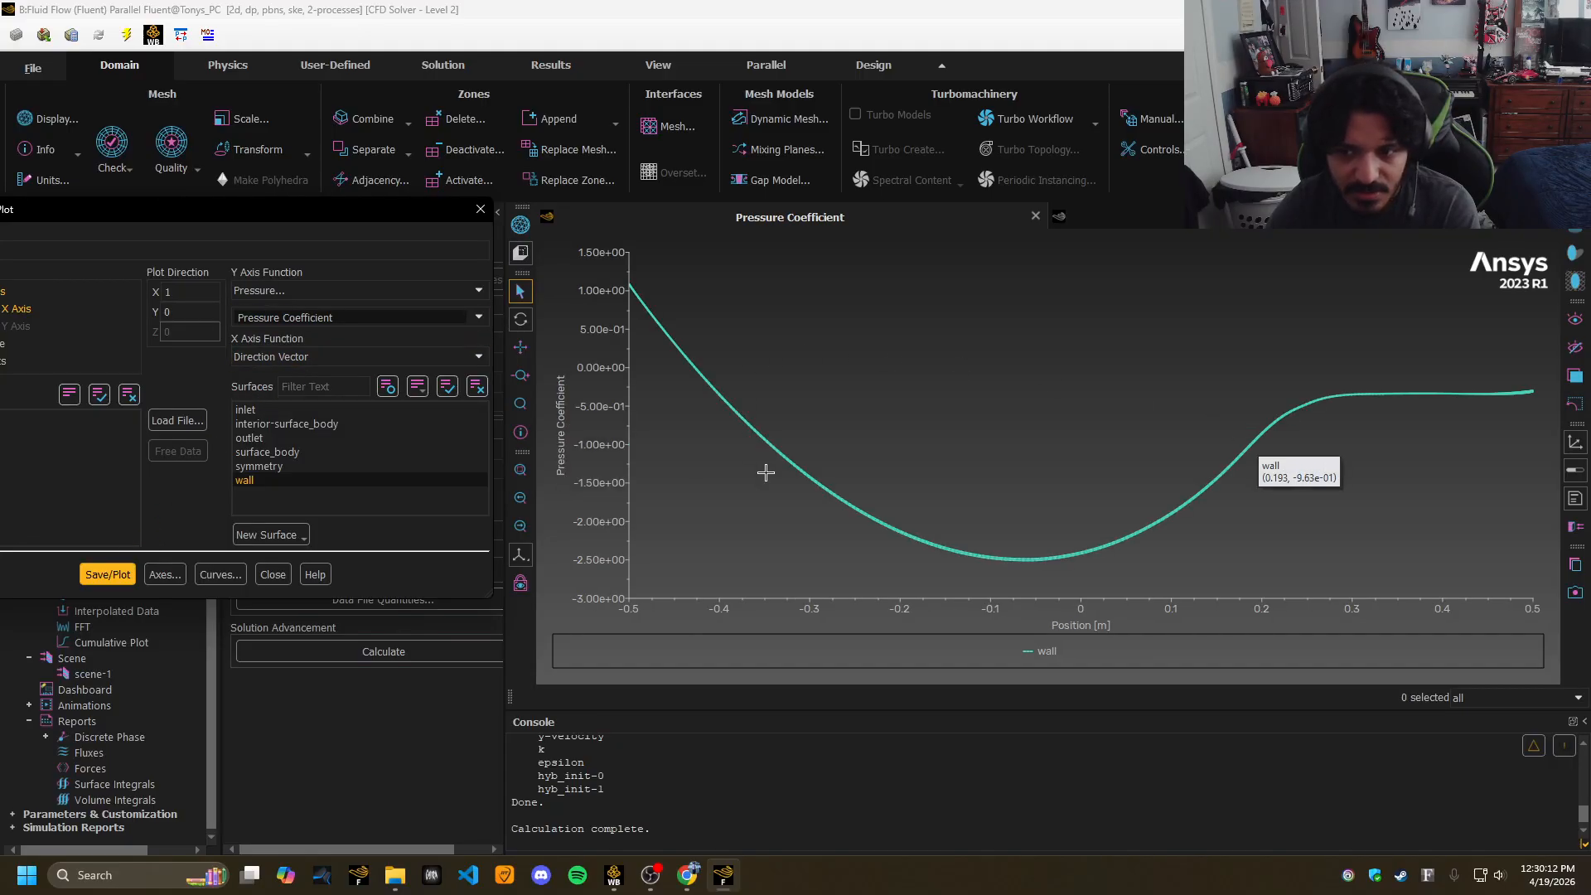
{"action": "mouse_move", "coordinate": [1448, 394]}
{"action": "left_click_drag", "start_coordinate": [295, 209], "coordinate": [736, 184]}
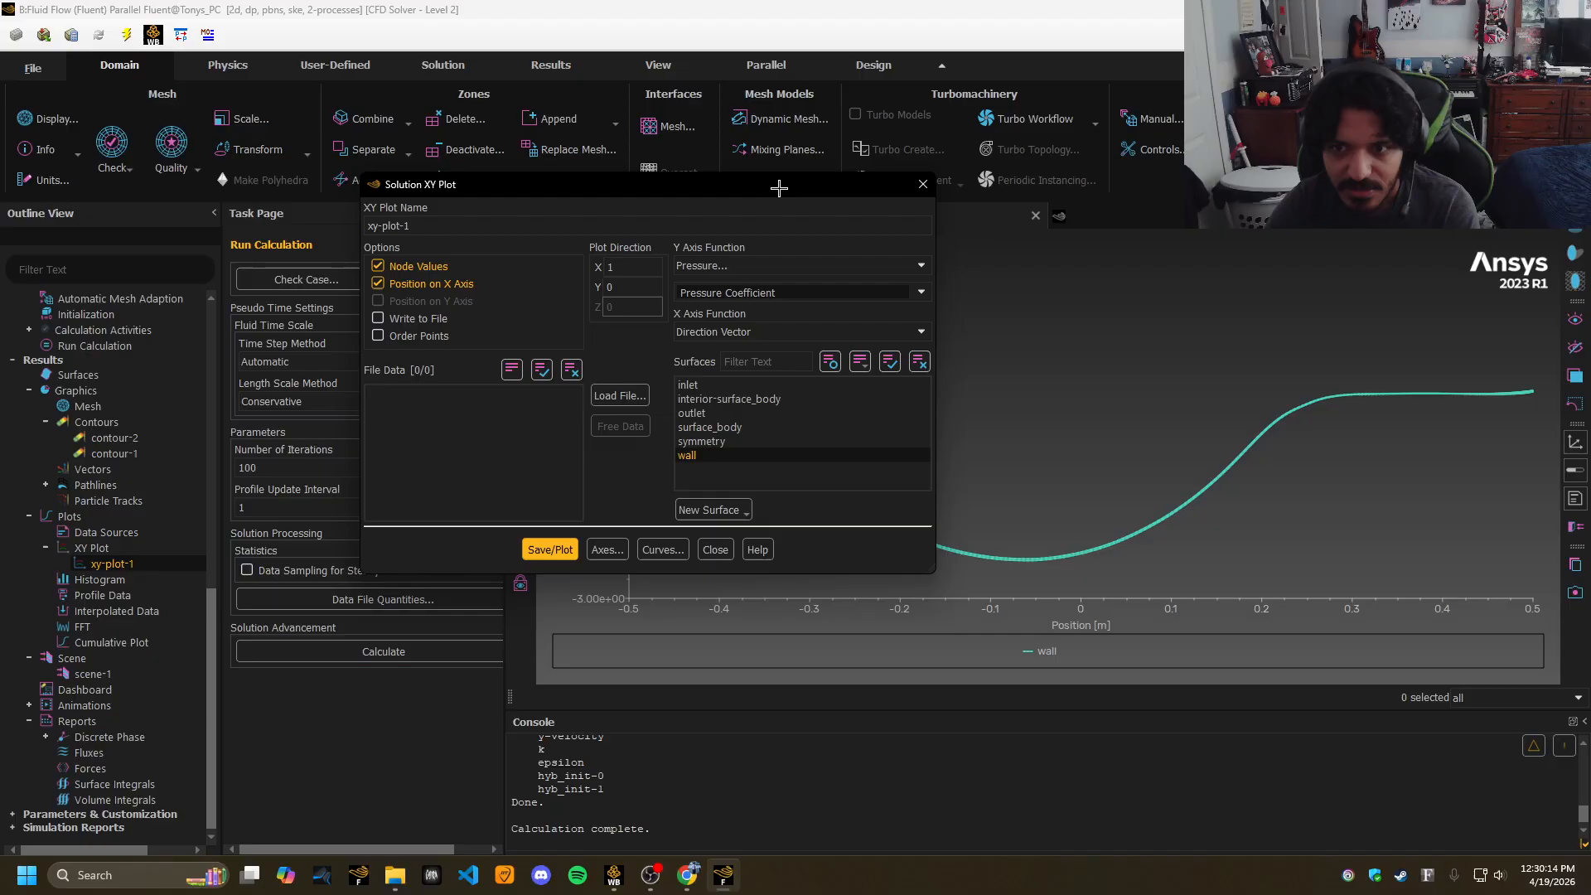
{"action": "left_click", "coordinate": [926, 188]}
{"action": "left_click_drag", "start_coordinate": [212, 598], "coordinate": [233, 362]}
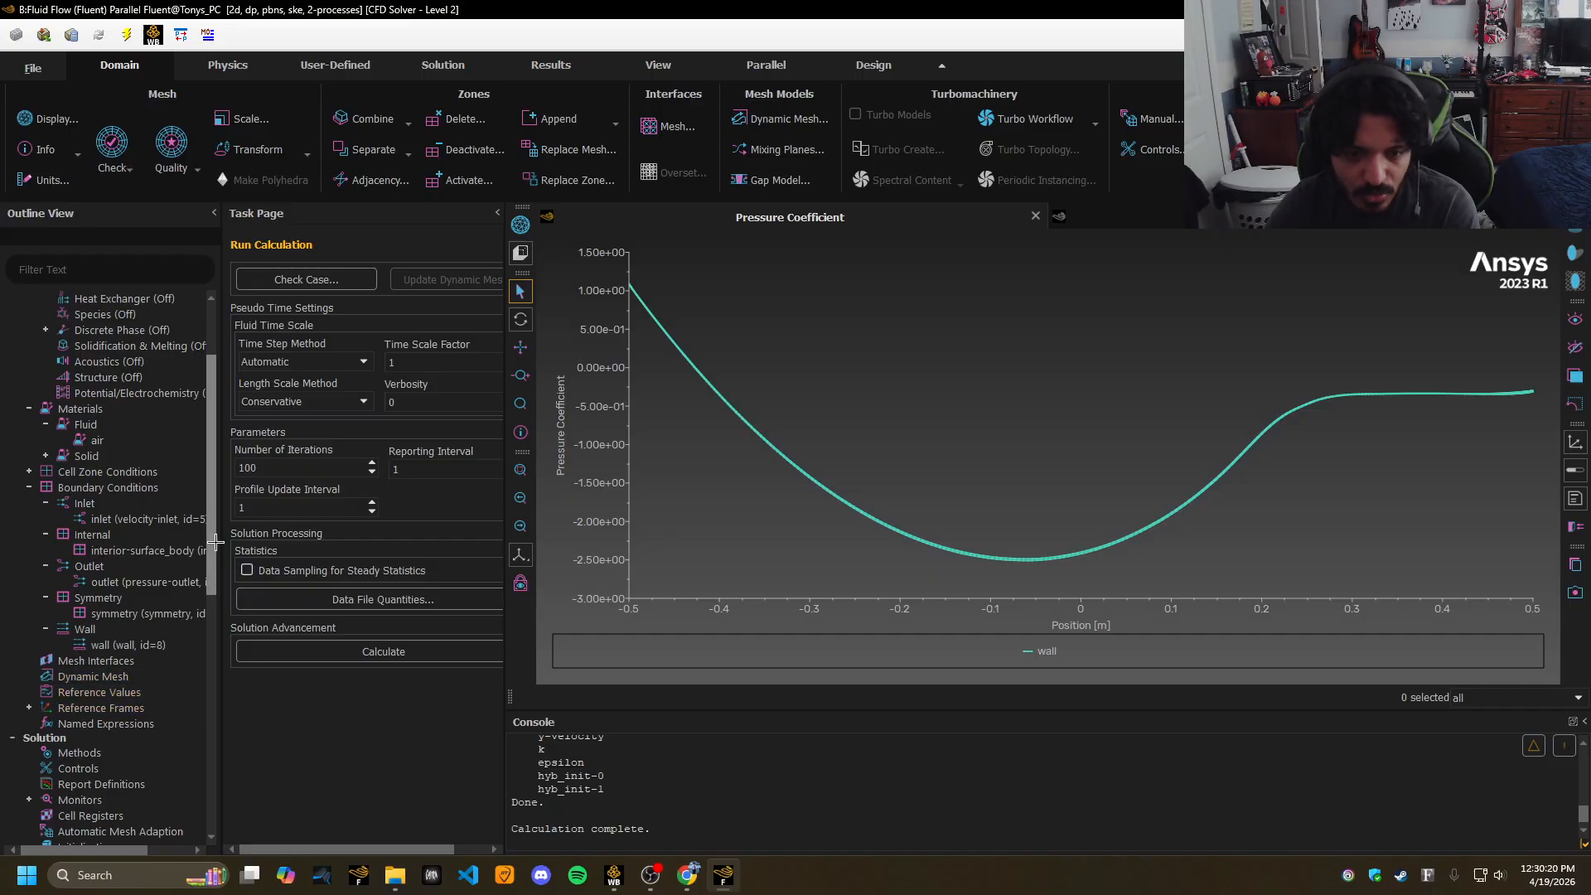
Create a drag report on the cylinder wall zone and compute Cd = 0.24594809.
{"action": "scroll", "coordinate": [175, 637], "scroll_direction": "down", "scroll_amount": 3}
{"action": "double_click", "coordinate": [116, 674]}
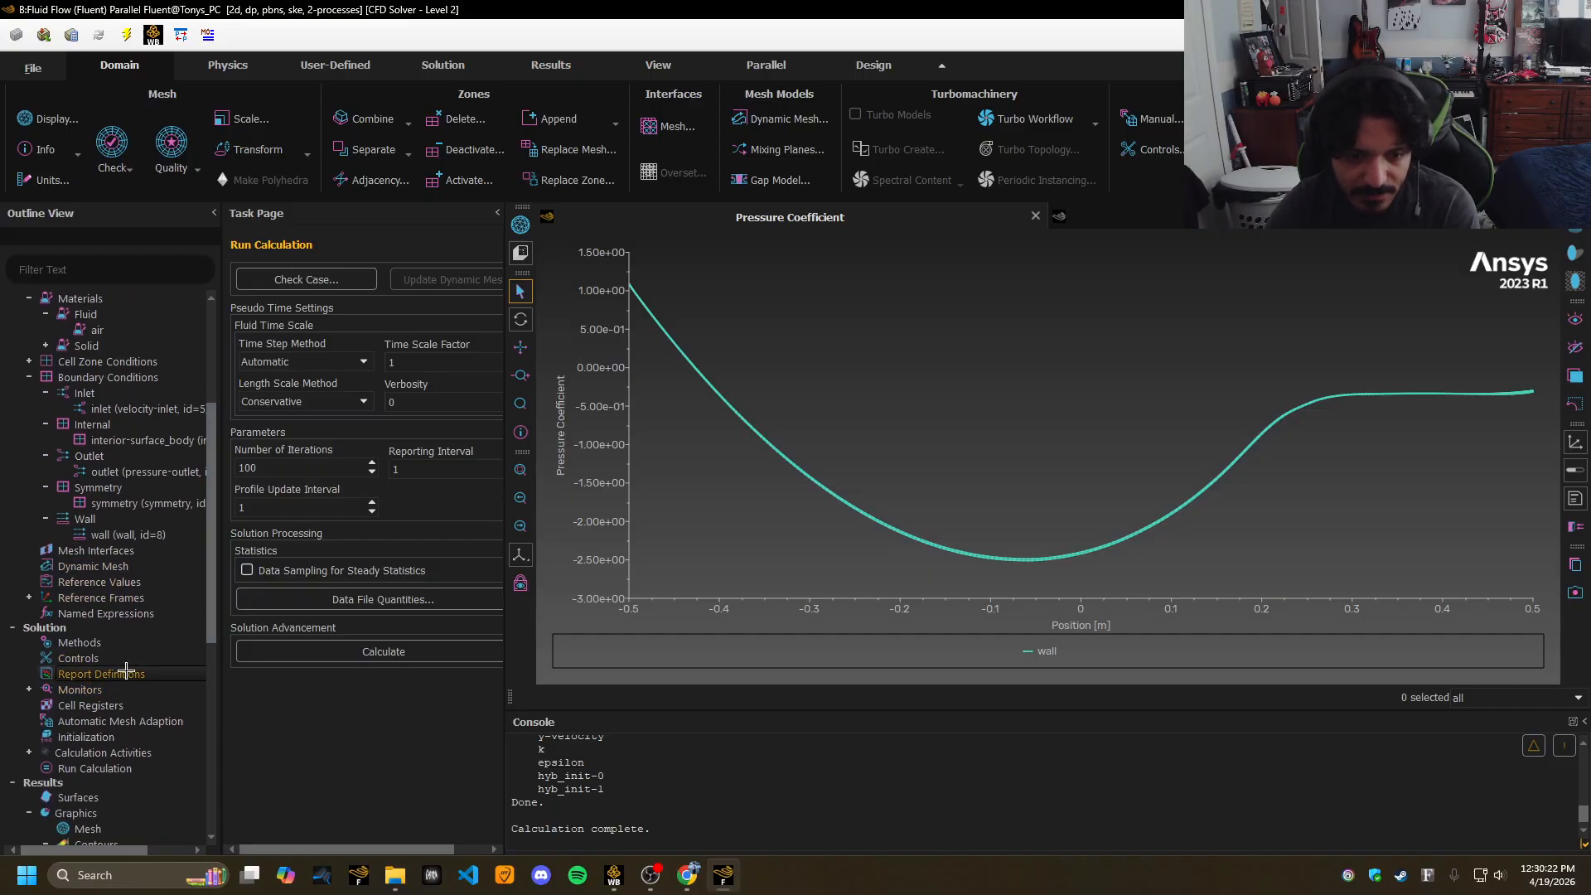
{"action": "left_click", "coordinate": [850, 386]}
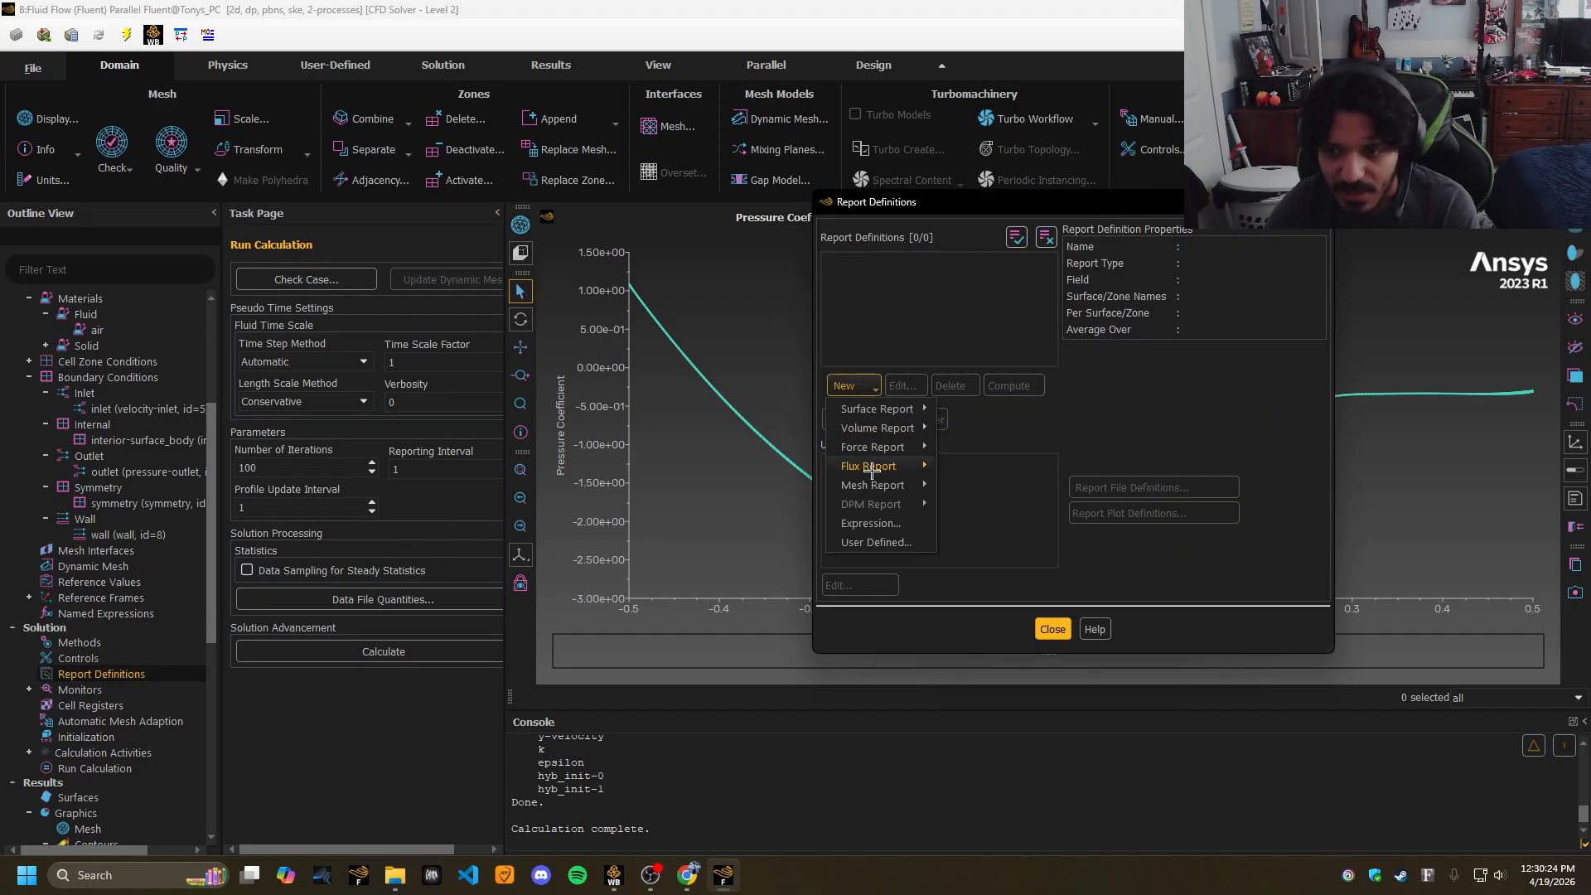
{"action": "mouse_move", "coordinate": [886, 447]}
{"action": "left_click", "coordinate": [963, 449]}
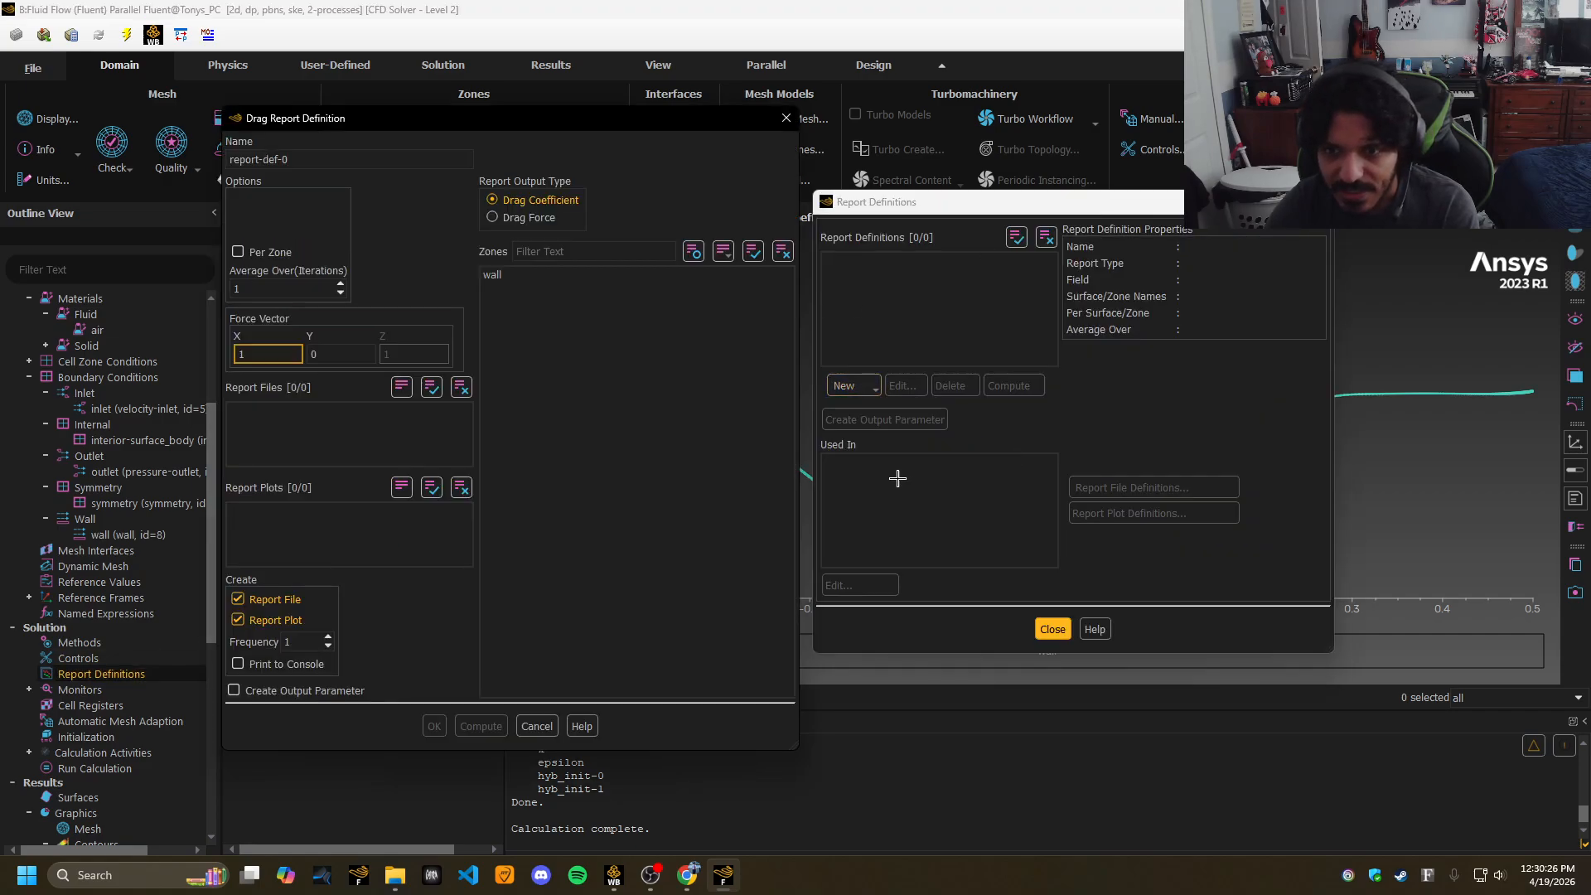
{"action": "left_click", "coordinate": [522, 274]}
{"action": "left_click", "coordinate": [481, 726]}
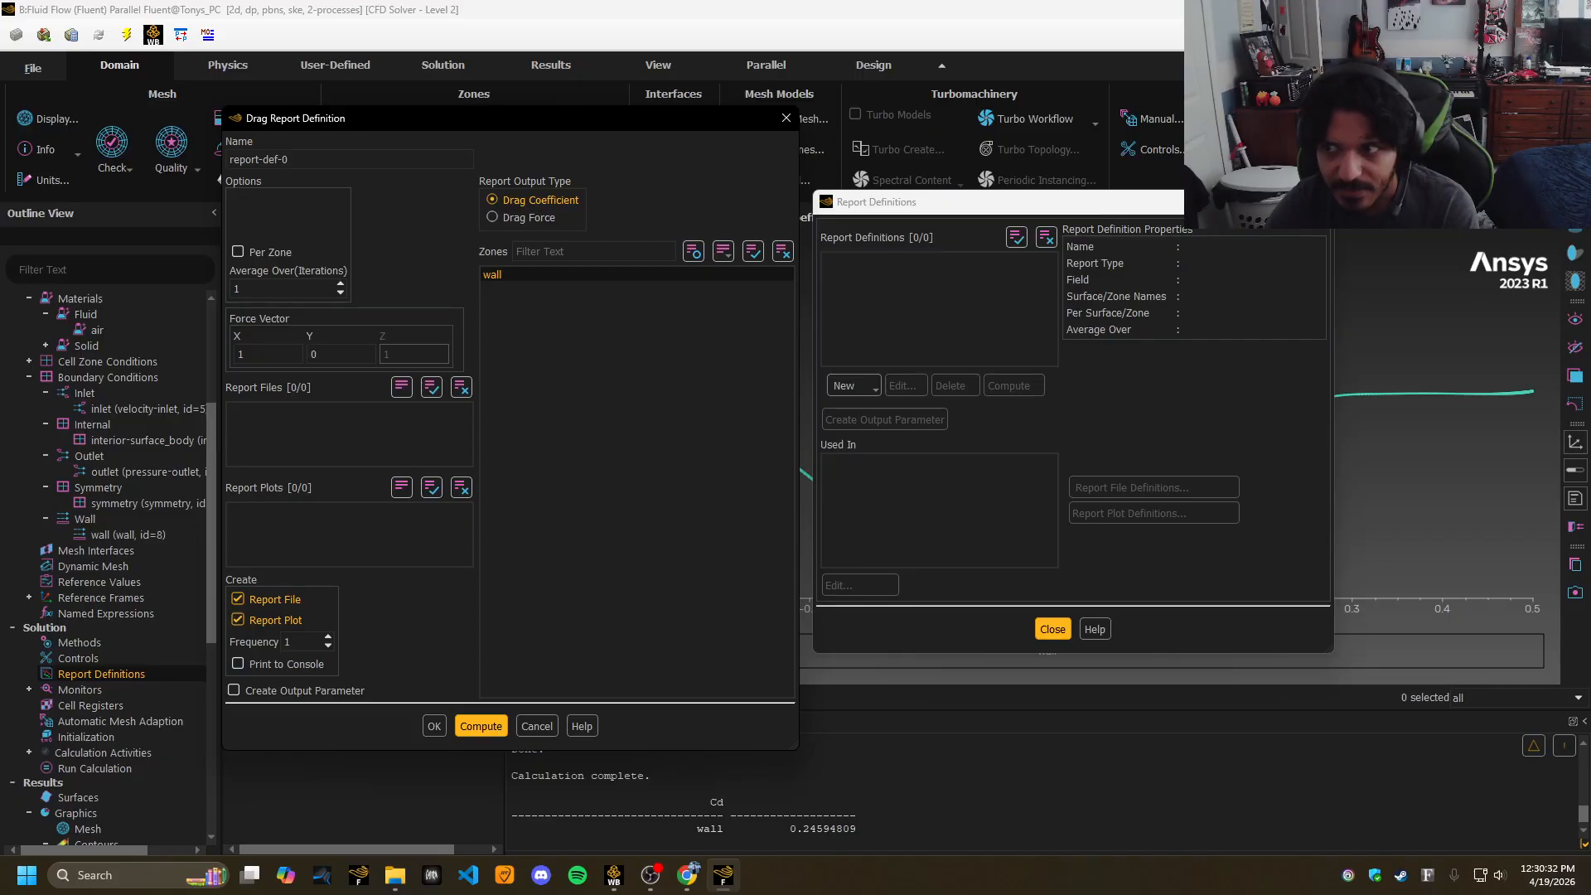
{"action": "left_click", "coordinate": [788, 117]}
{"action": "left_click", "coordinate": [1321, 202]}
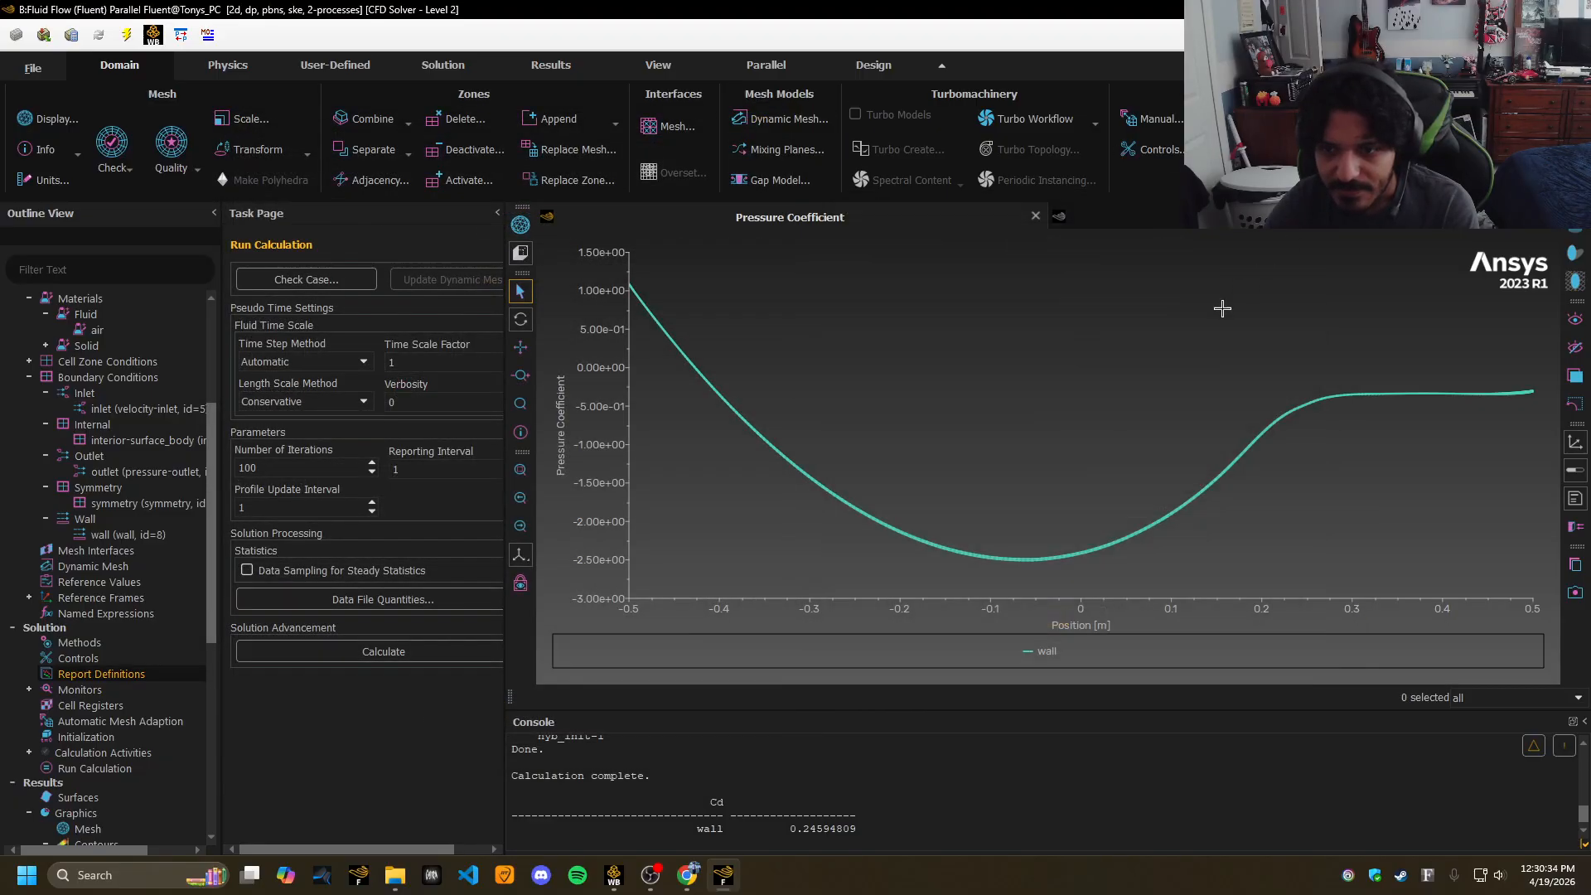
Briefly switch to the web browser, then return to Fluent.
{"action": "scroll", "coordinate": [124, 498], "scroll_direction": "up", "scroll_amount": 5}
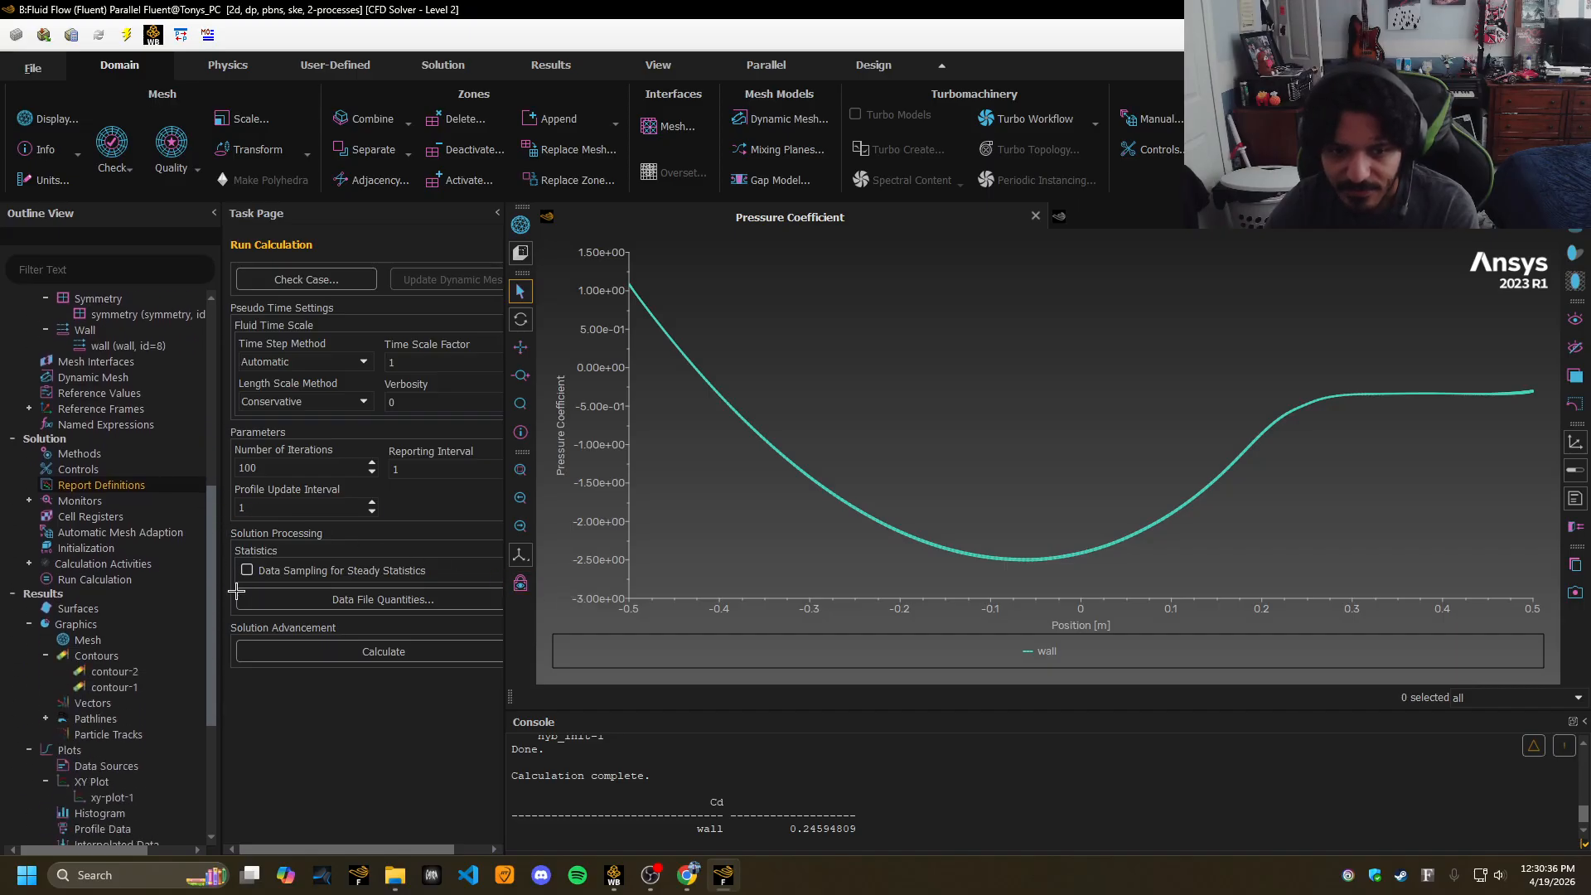
{"action": "left_click", "coordinate": [687, 877]}
{"action": "left_click", "coordinate": [687, 879]}
In Chrome's Project 4 tab, highlight and read task f) on comparing wake patterns.
{"action": "left_click", "coordinate": [687, 878]}
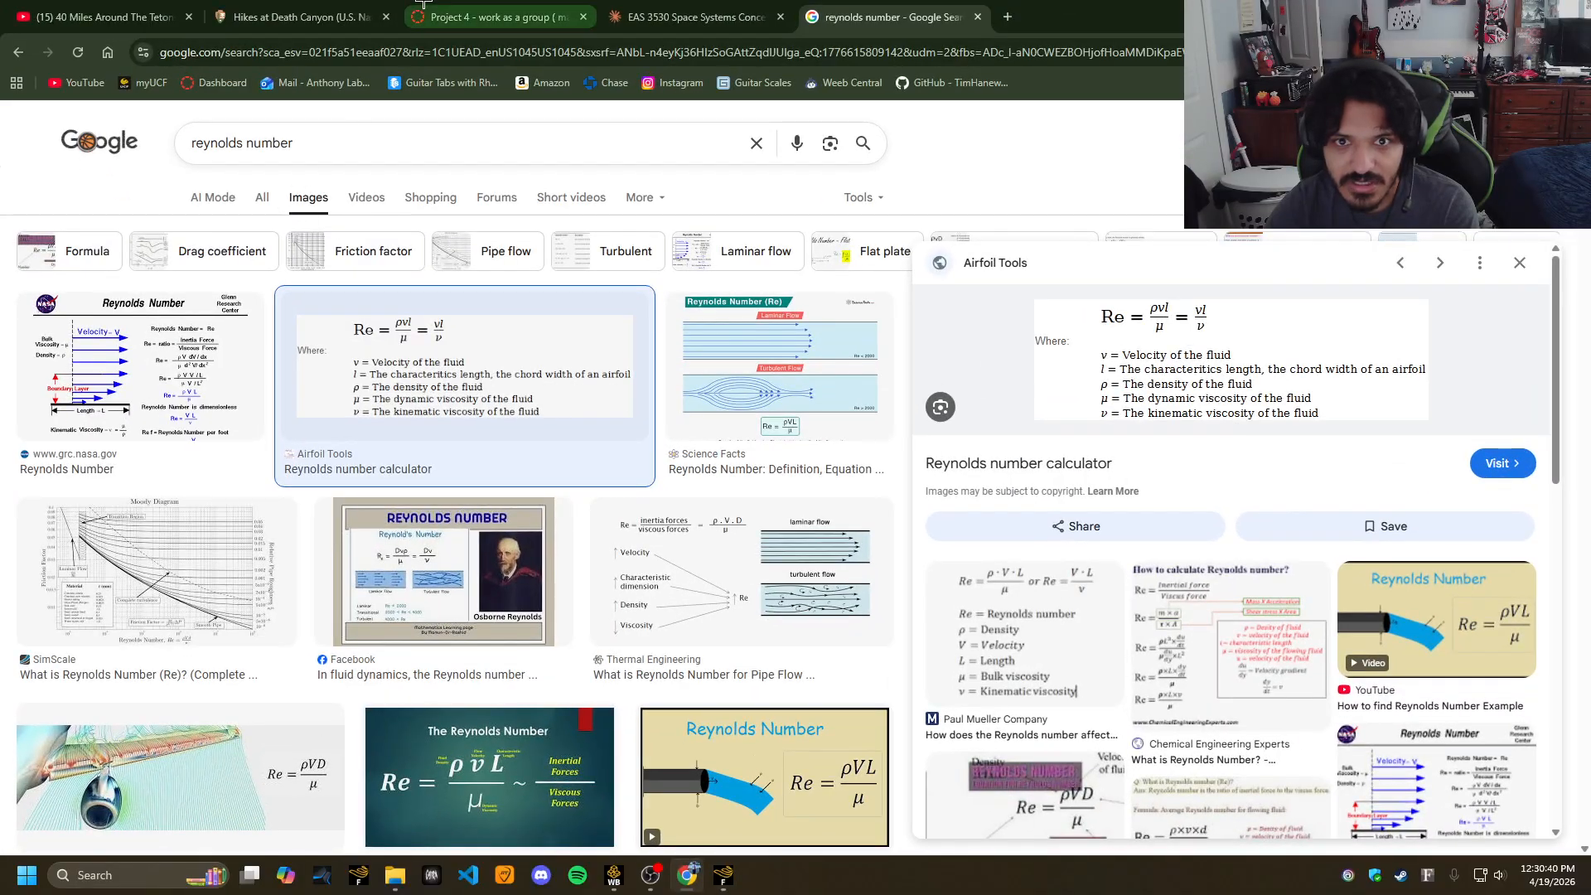
{"action": "left_click", "coordinate": [493, 17]}
{"action": "left_click_drag", "start_coordinate": [297, 536], "coordinate": [917, 532]}
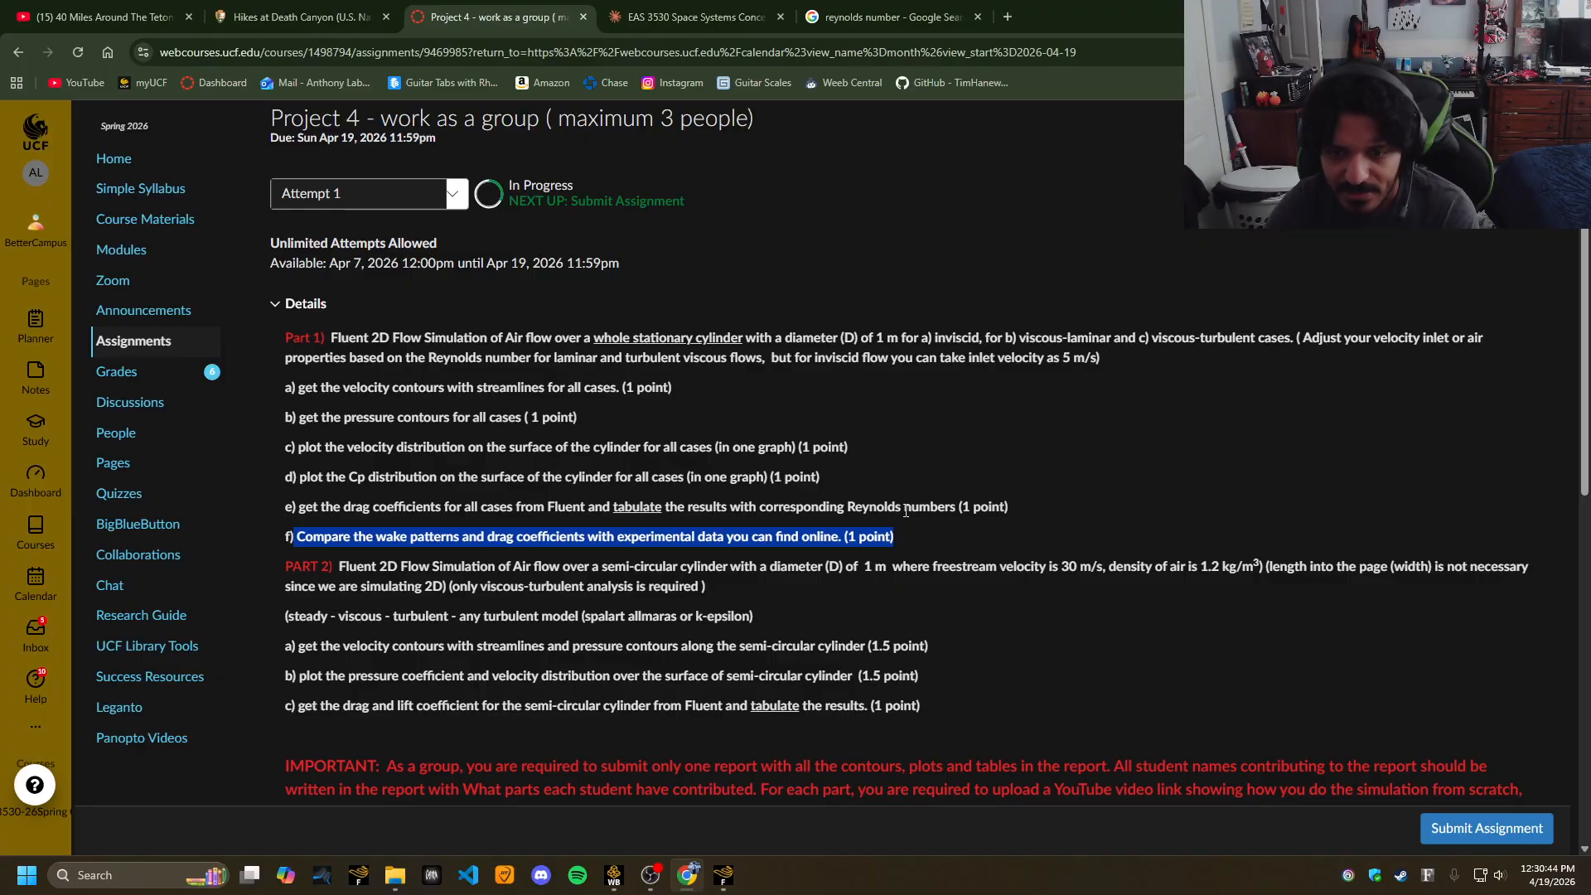
{"action": "left_click_drag", "start_coordinate": [895, 533], "coordinate": [292, 528]}
{"action": "left_click", "coordinate": [284, 528]}
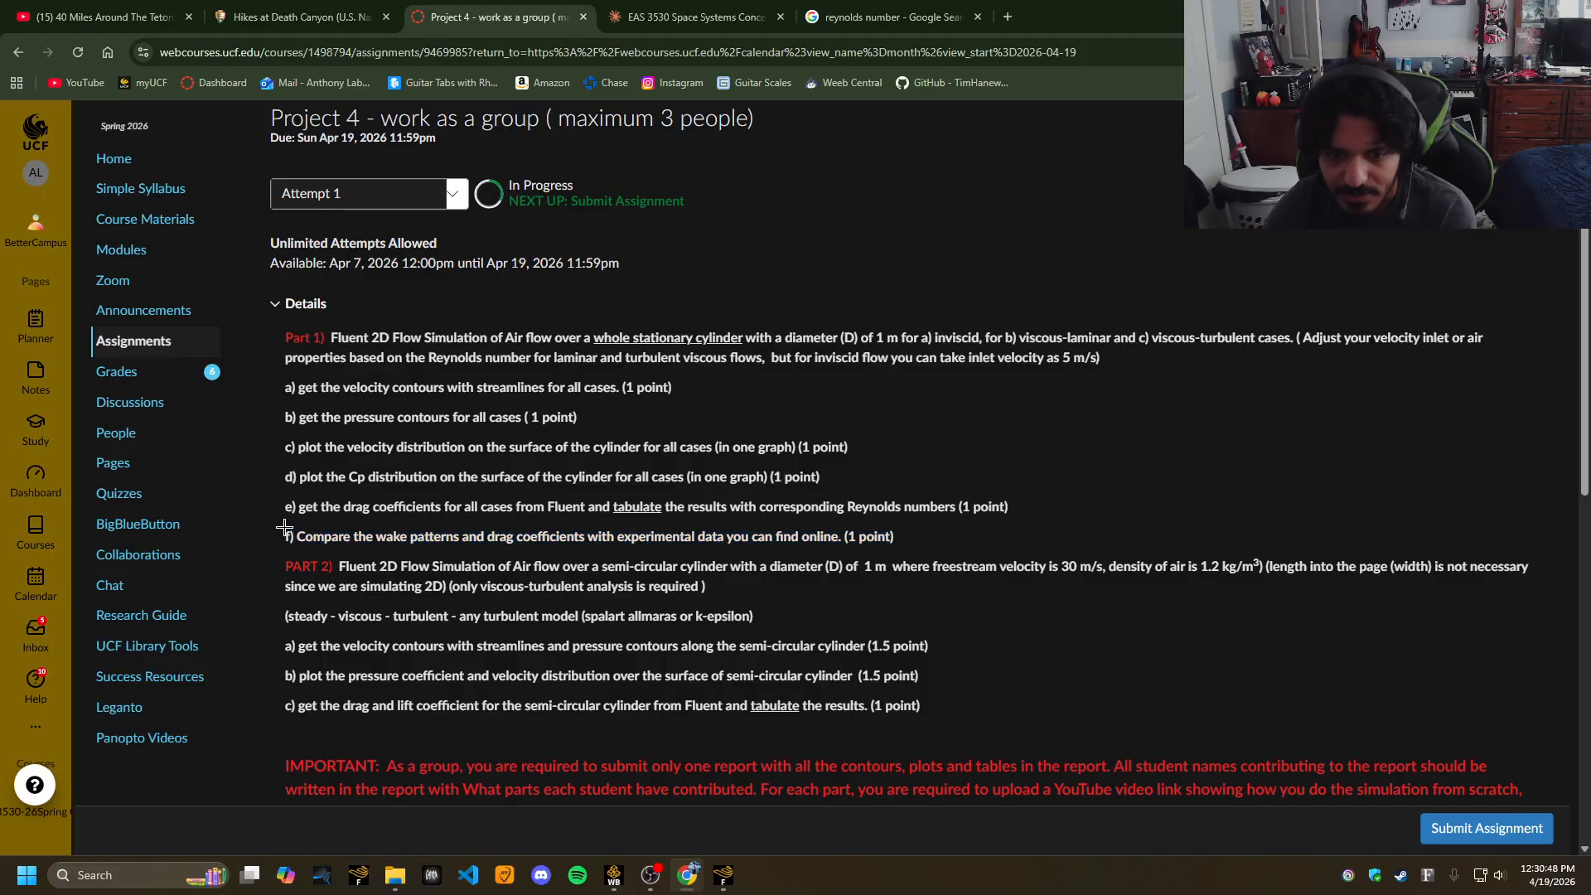